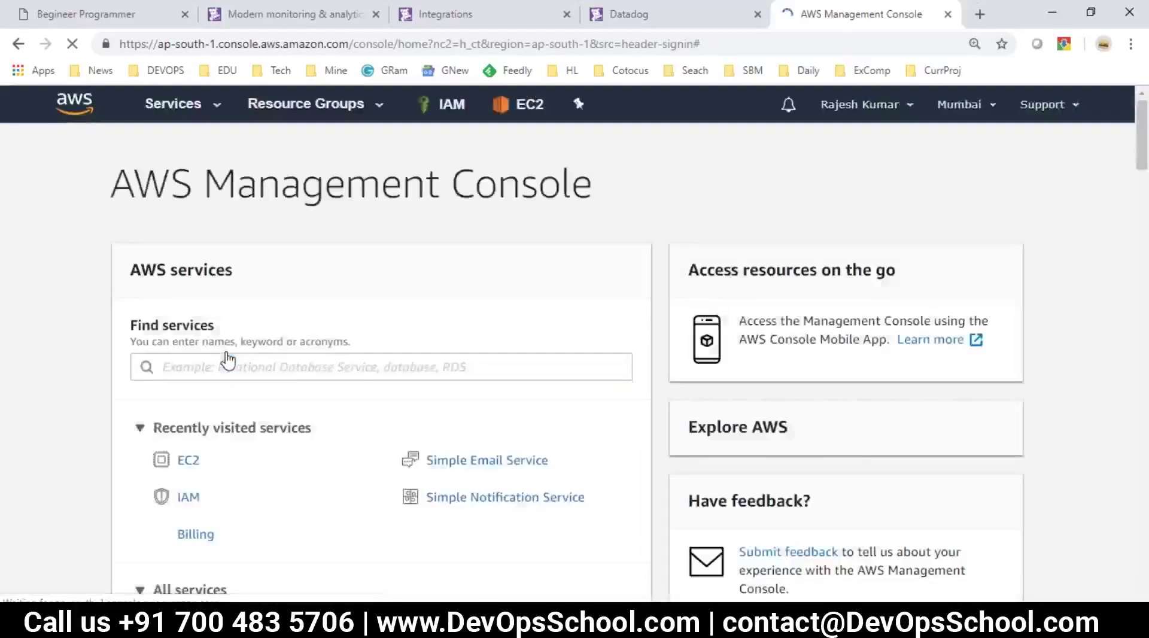
Step: Start launching a new EC2 instance and choose the Red Hat Enterprise Linux 7.5 (HVM) AMI
click(182, 461)
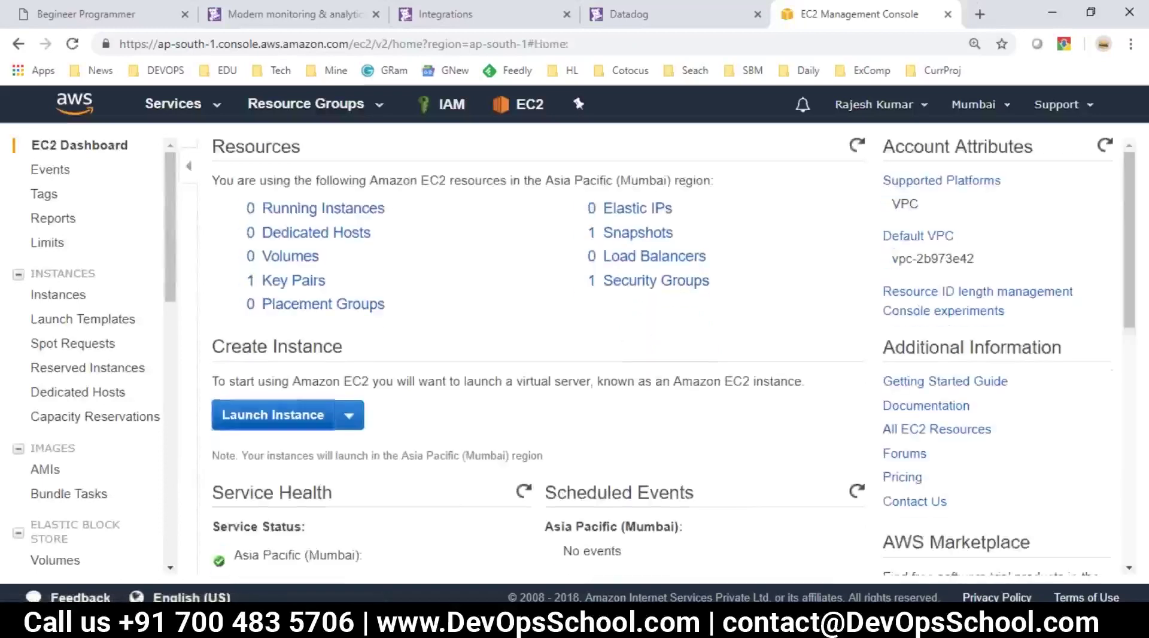
click(273, 415)
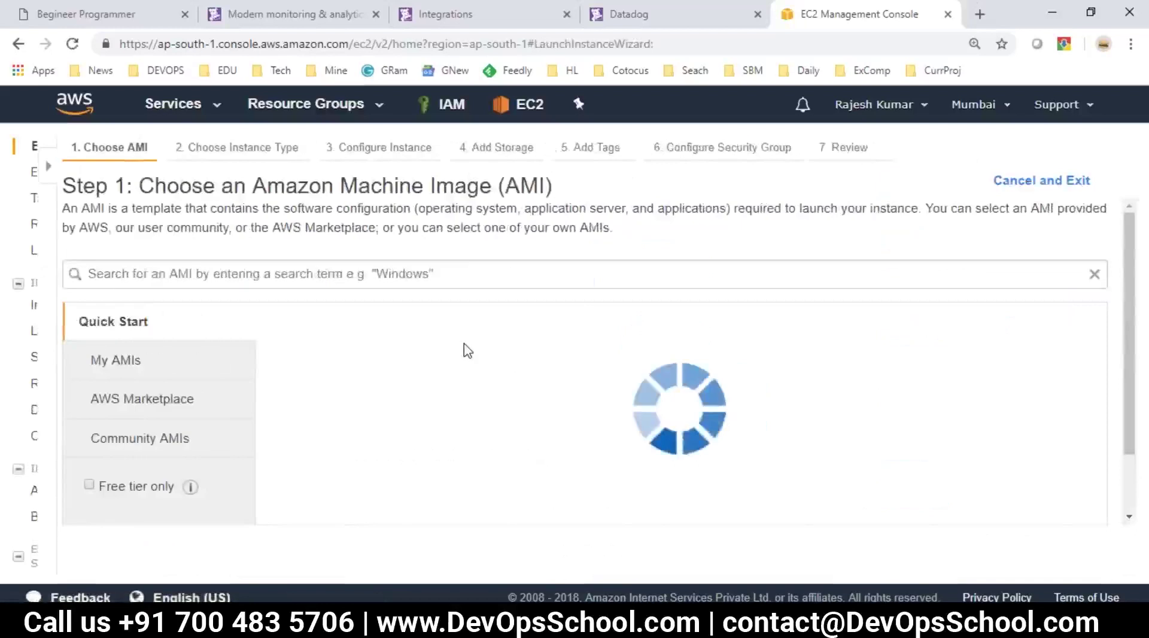
scroll(465, 354, down, 4)
click(1032, 223)
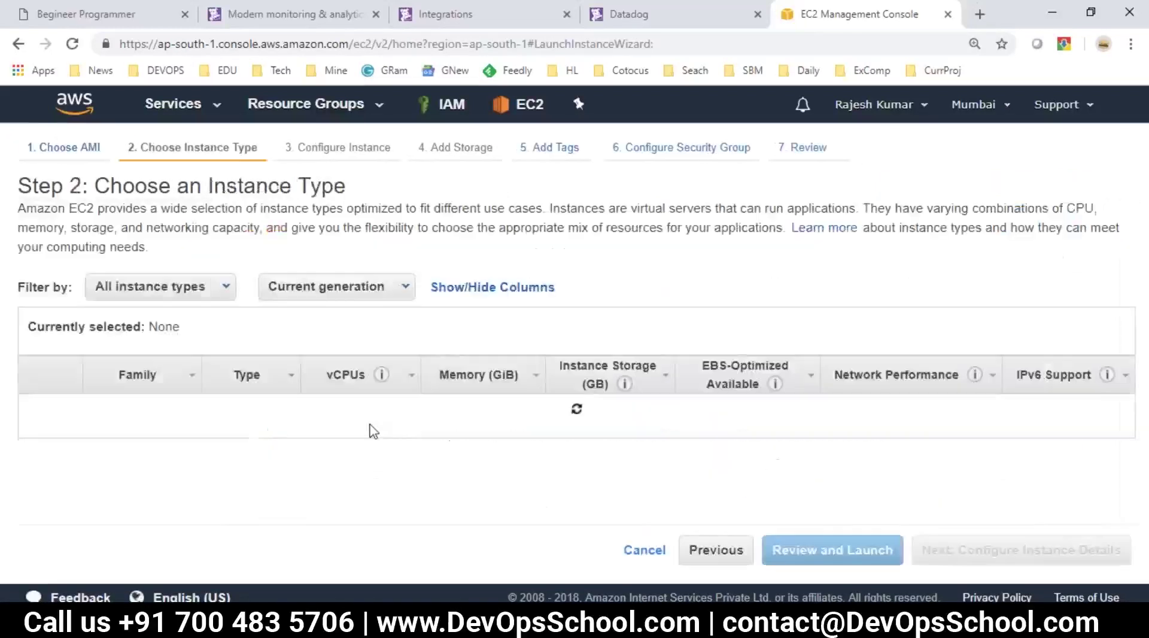
Step: Choose the t2.small instance type and continue to the instance details
scroll(148, 456, down, 2)
click(147, 431)
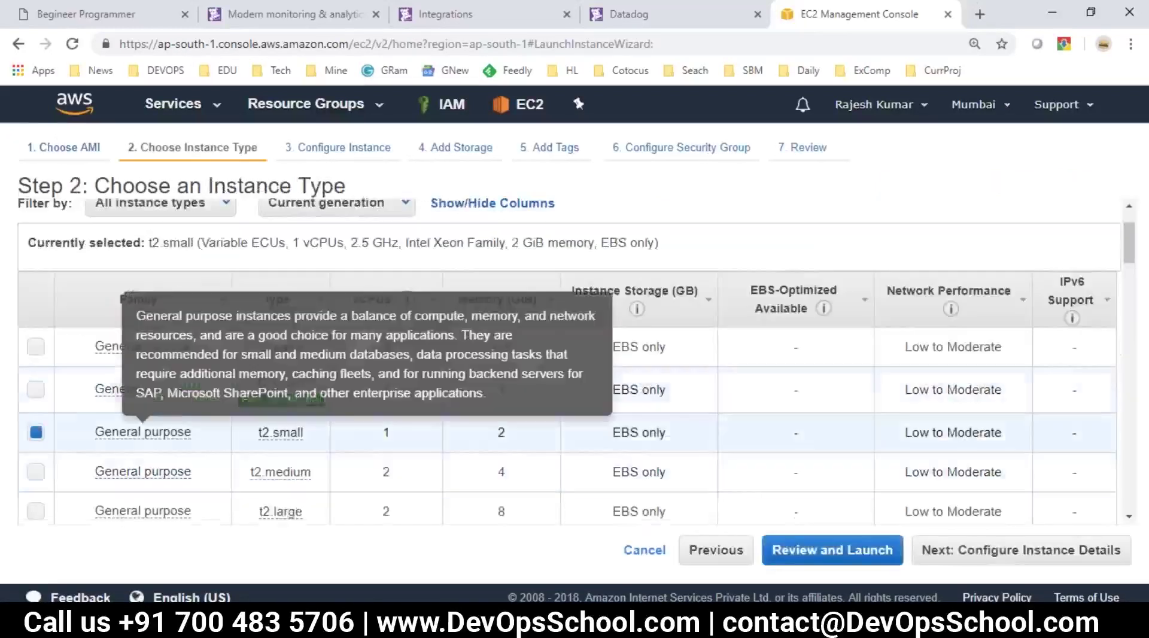
click(1022, 549)
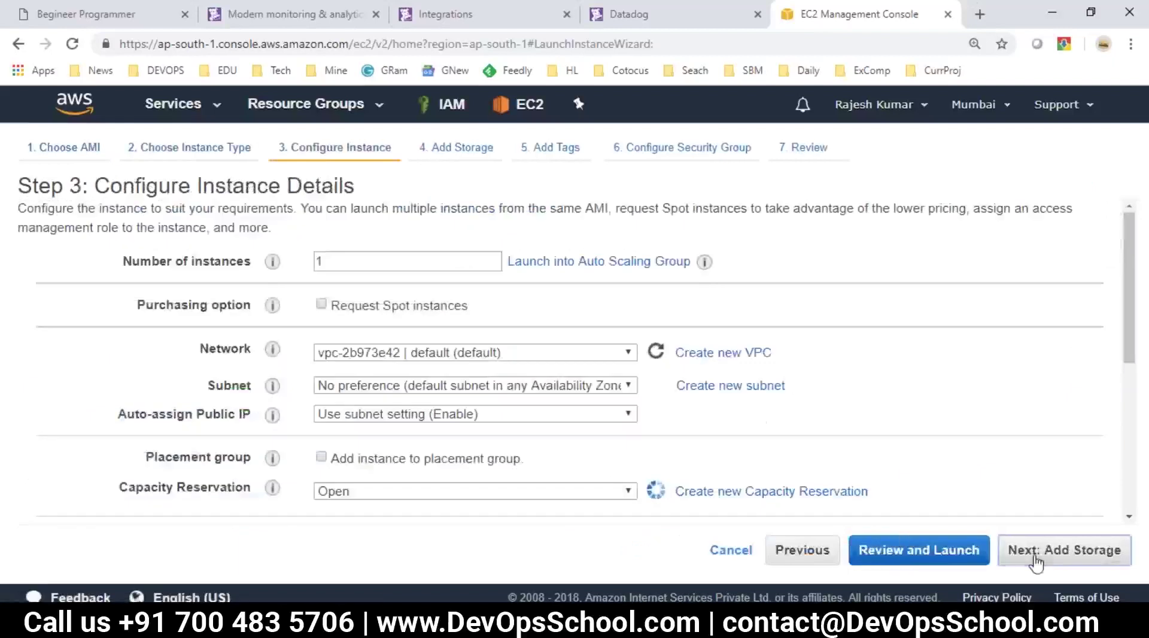
Step: Keep the default instance details, storage and tags, and set the launch to use an existing security group
click(1104, 550)
click(1106, 550)
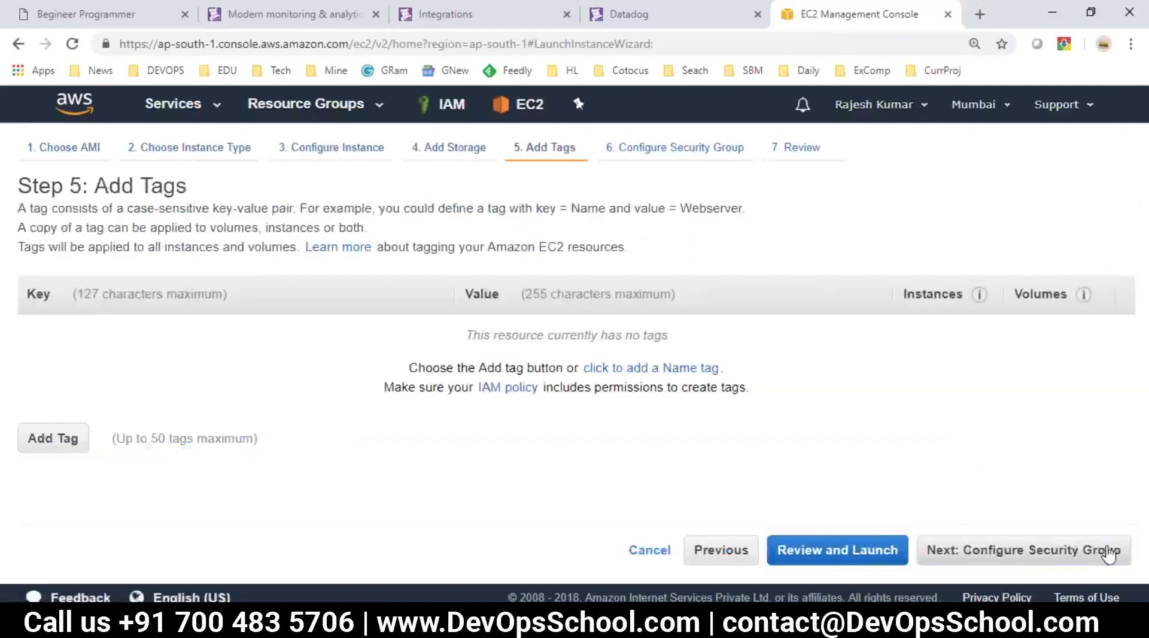
click(1108, 550)
click(301, 300)
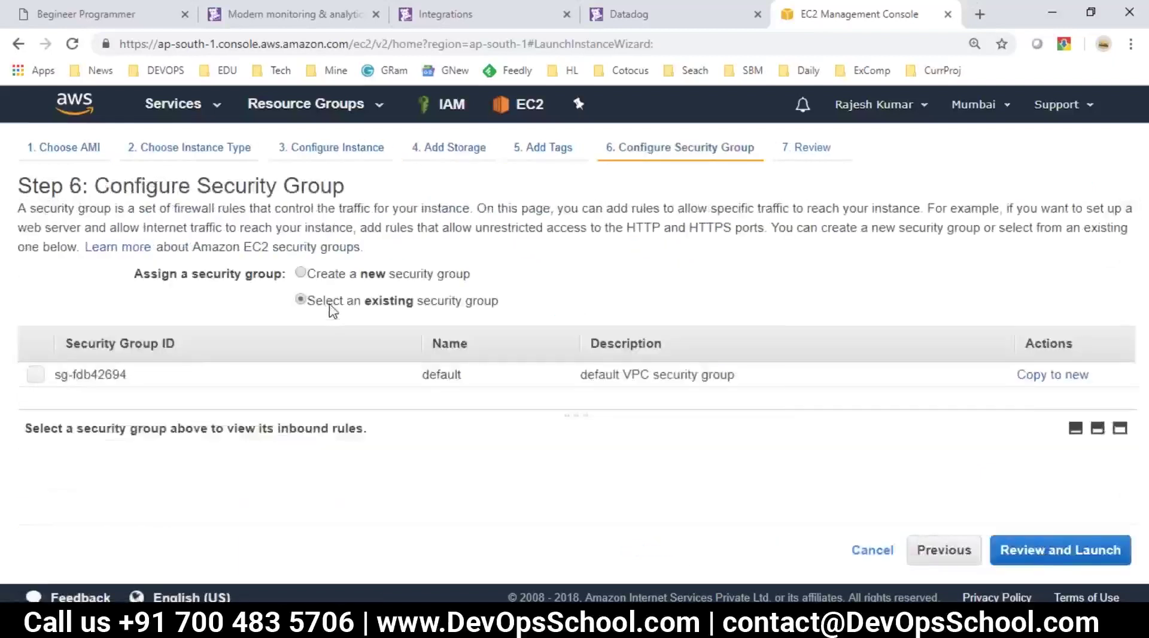
click(1108, 557)
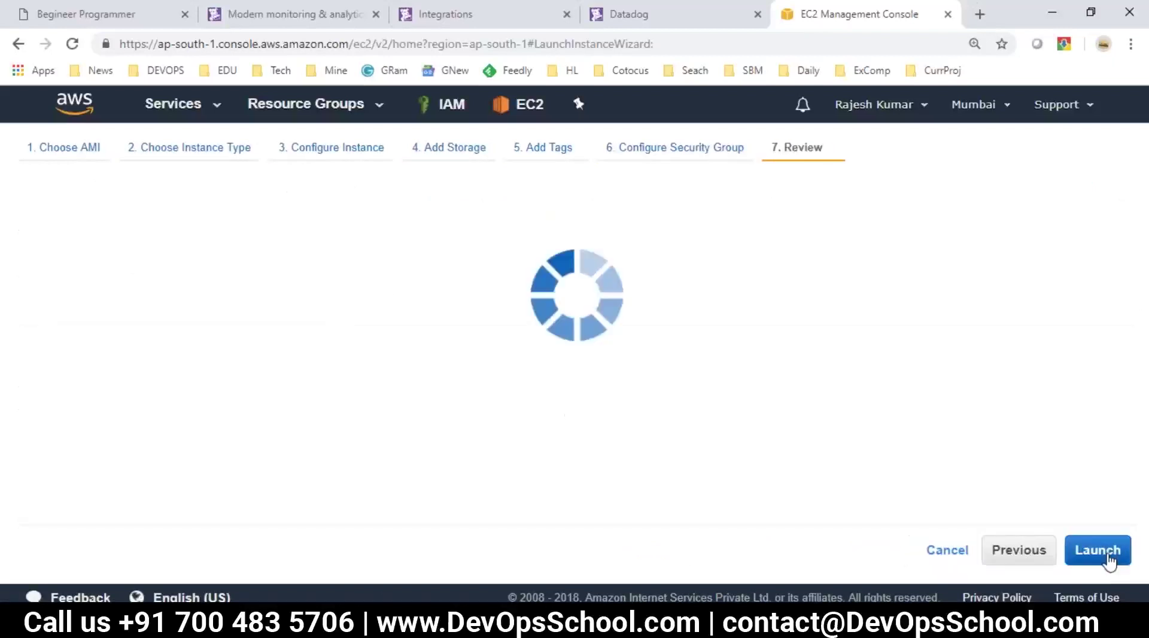
Step: Launch the instance with the existing key pair, acknowledging access to its private key file, and show the instances list
click(1085, 558)
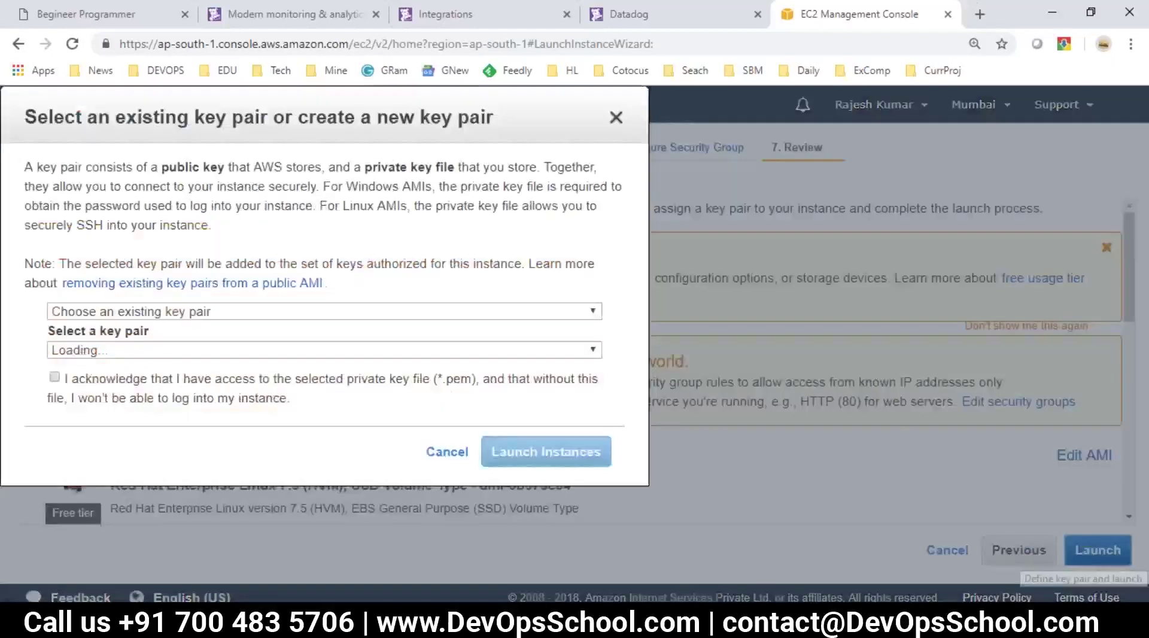
click(304, 439)
click(796, 513)
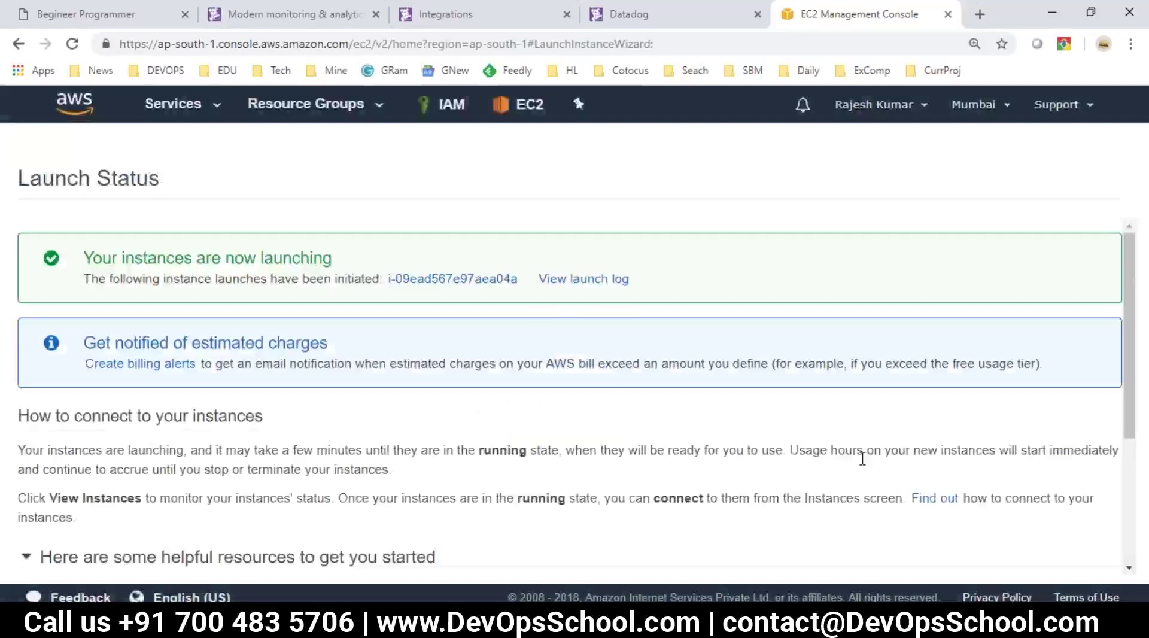
scroll(863, 459, down, 4)
click(1091, 559)
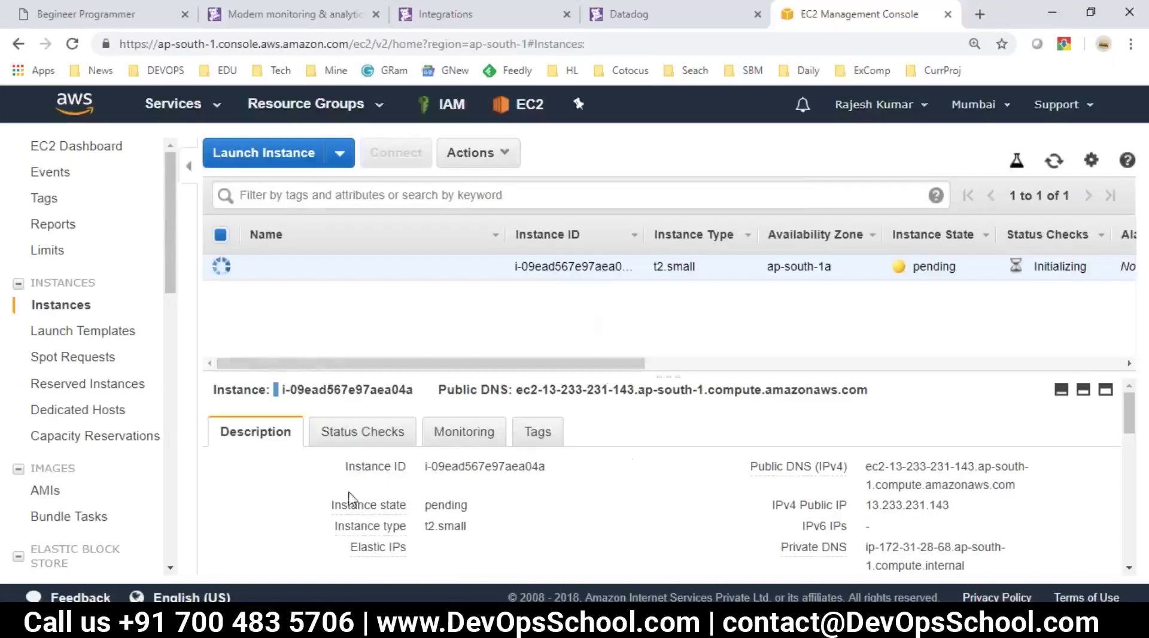
Step: Enlarge the details area of the new instance and copy its IPv4 public IP
key(alt+Tab)
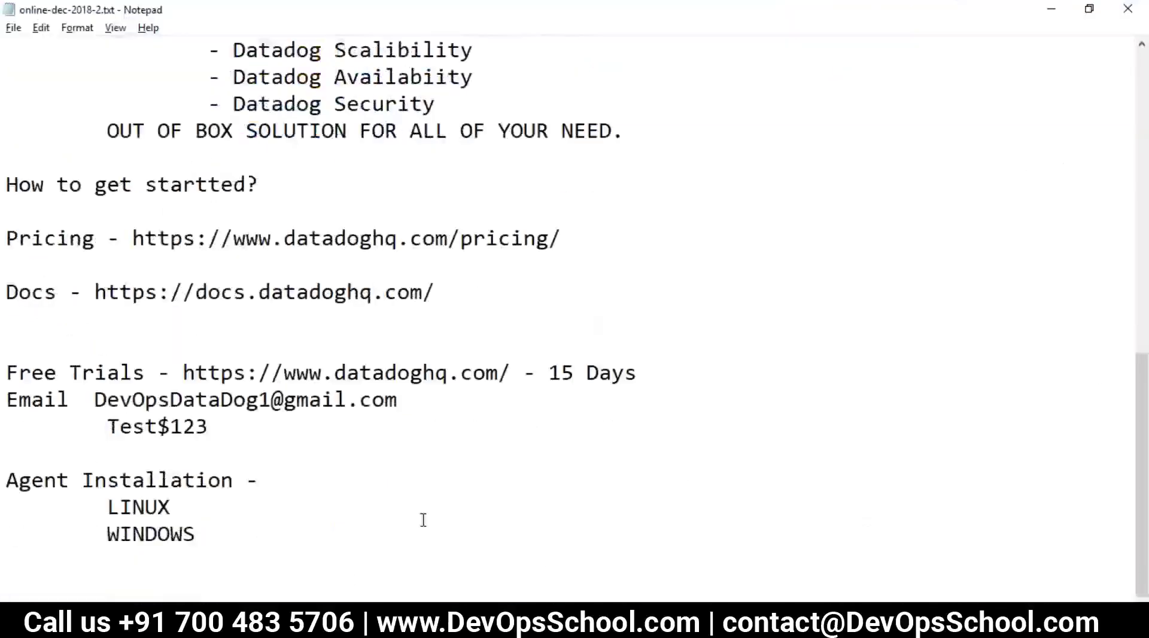
key(alt+Tab)
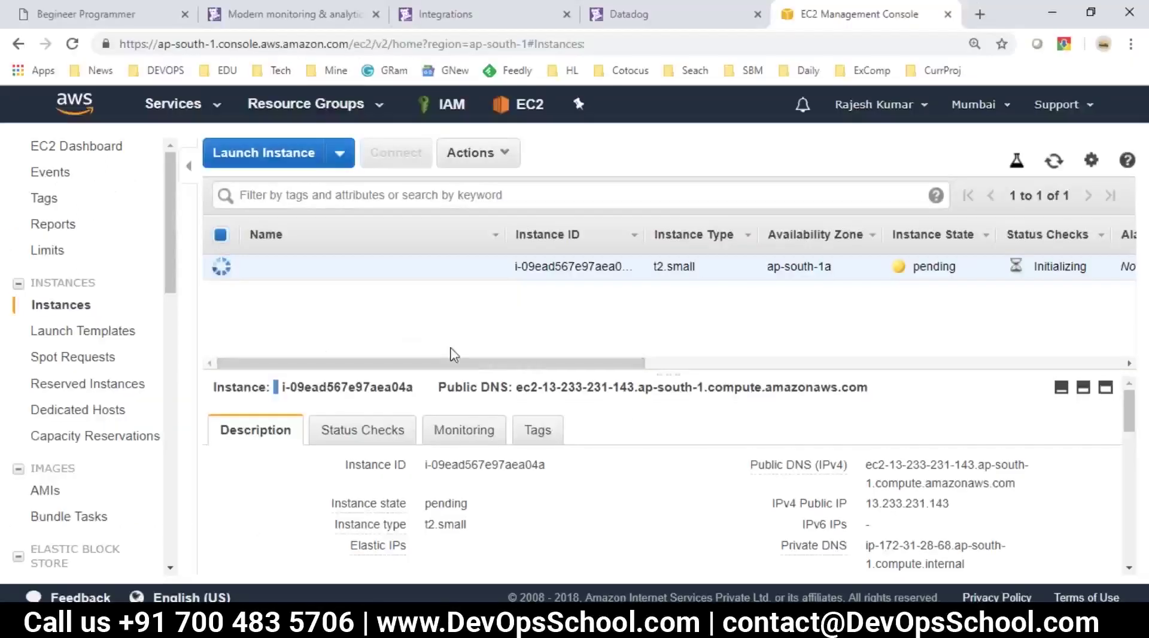
drag(453, 354, 453, 320)
click(964, 470)
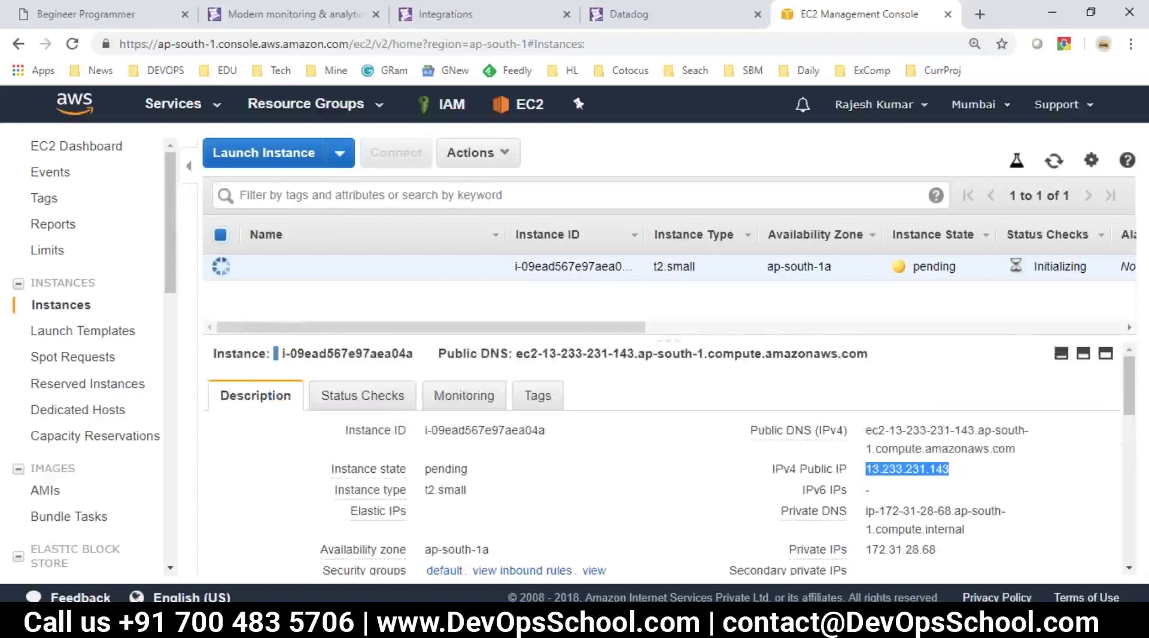
Step: Switch to PuTTY and open an SSH session to 13.233.231.143, authenticating with the Mumbai .ppk private key from the keys folder
key(super+d)
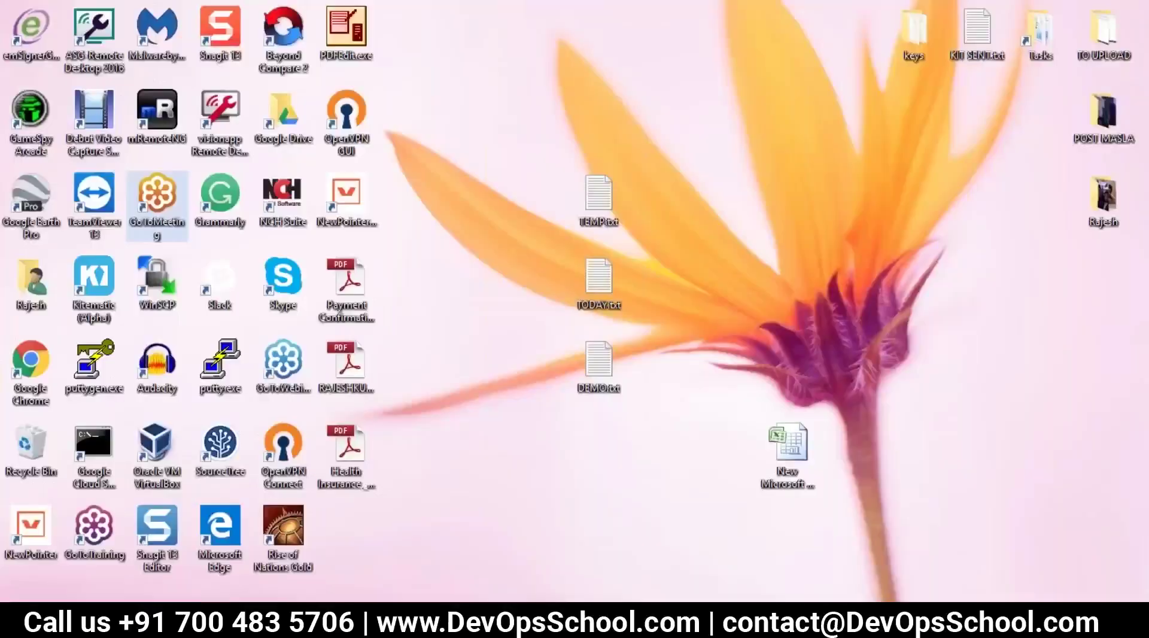
double_click(227, 365)
click(418, 414)
click(452, 400)
click(712, 382)
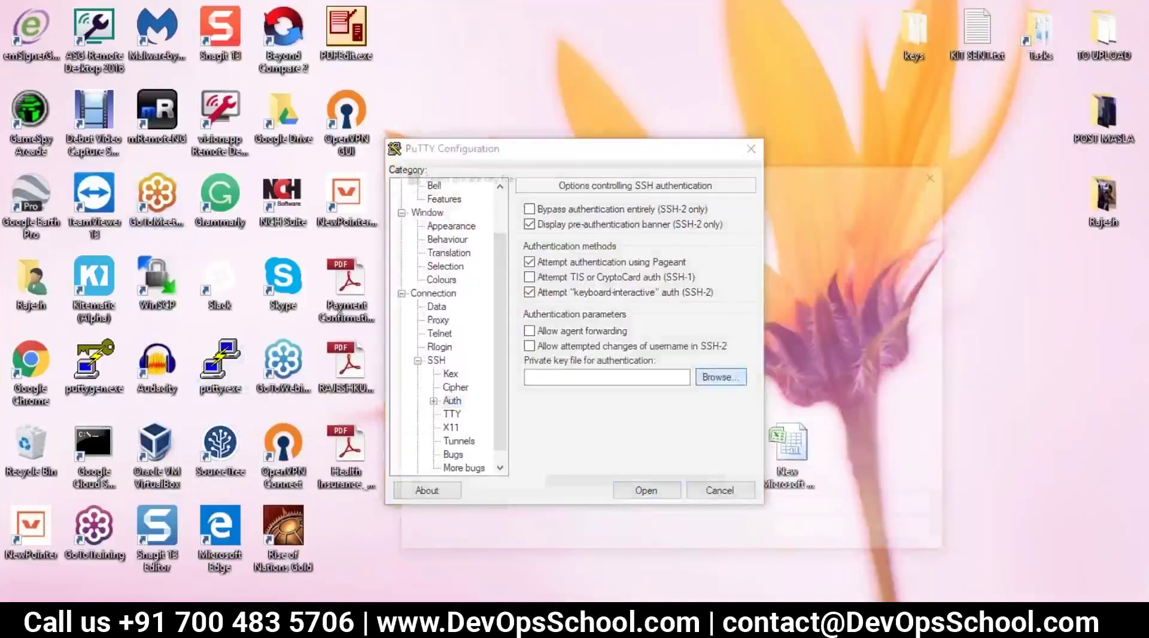
click(602, 293)
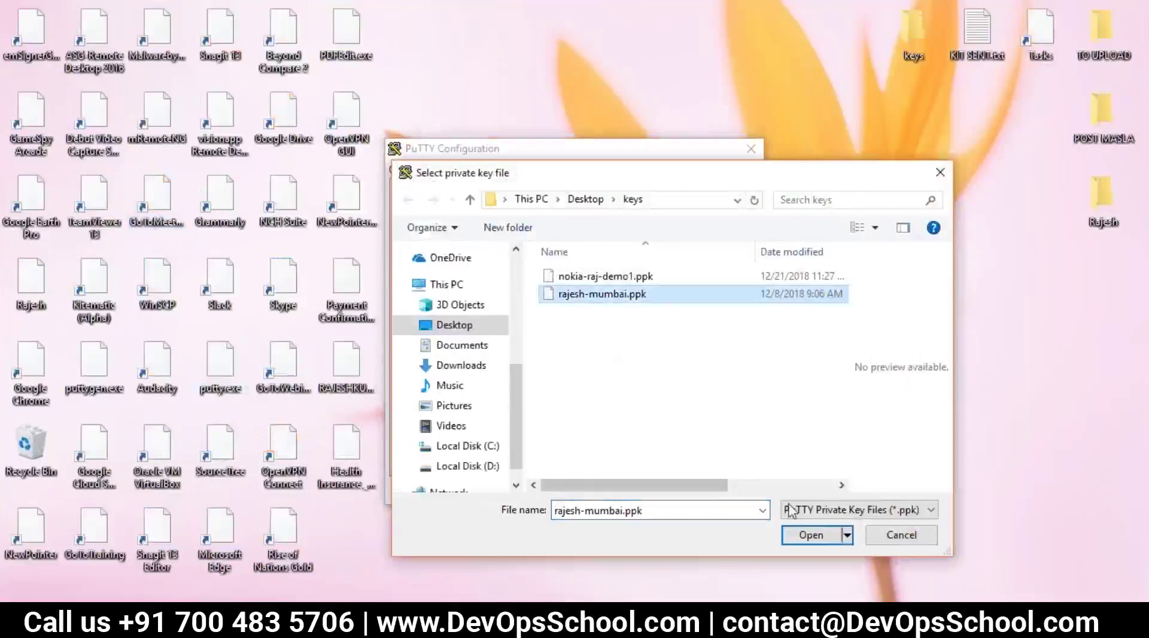
click(810, 535)
key(Return)
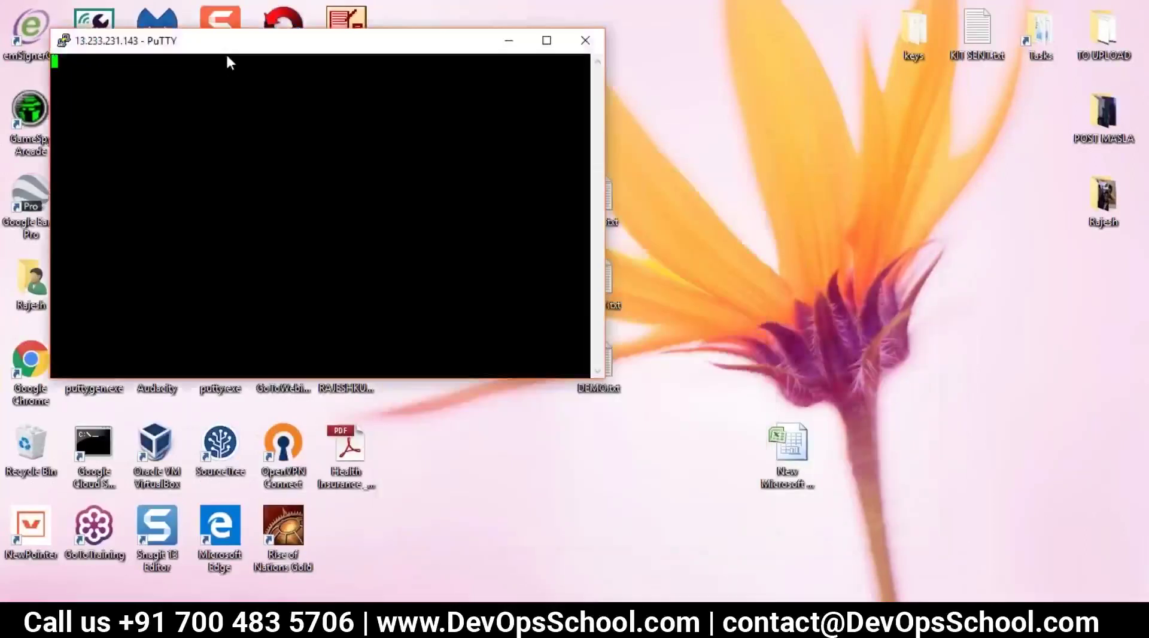
Step: Duplicate the PuTTY session to the instance and close the original terminal window
drag(228, 41, 476, 87)
right_click(383, 86)
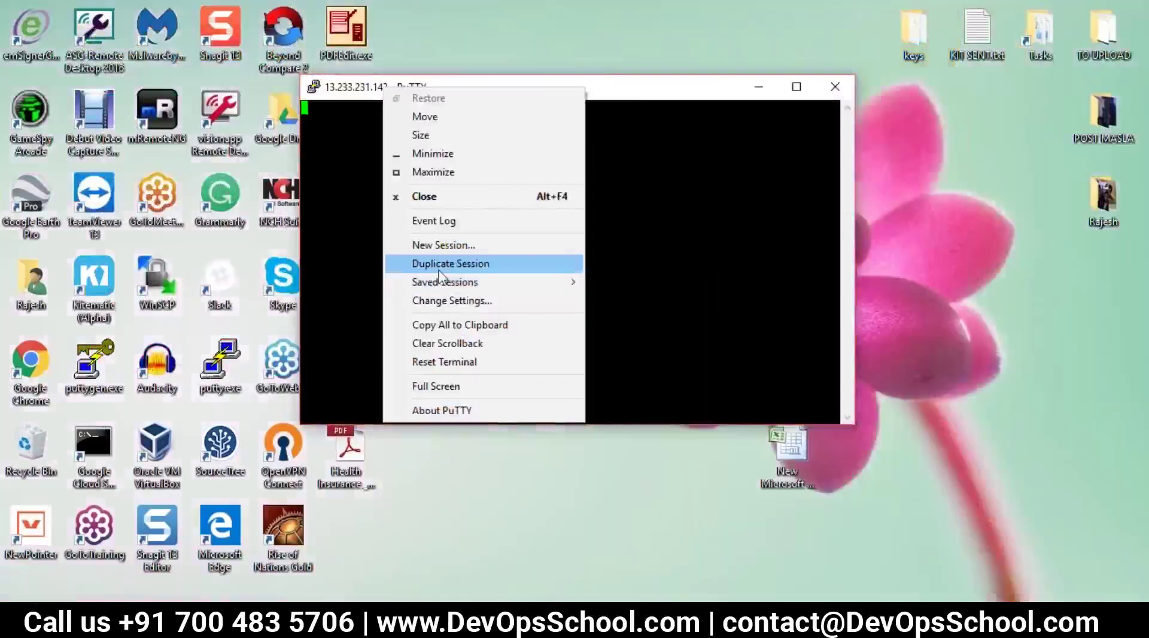
click(439, 267)
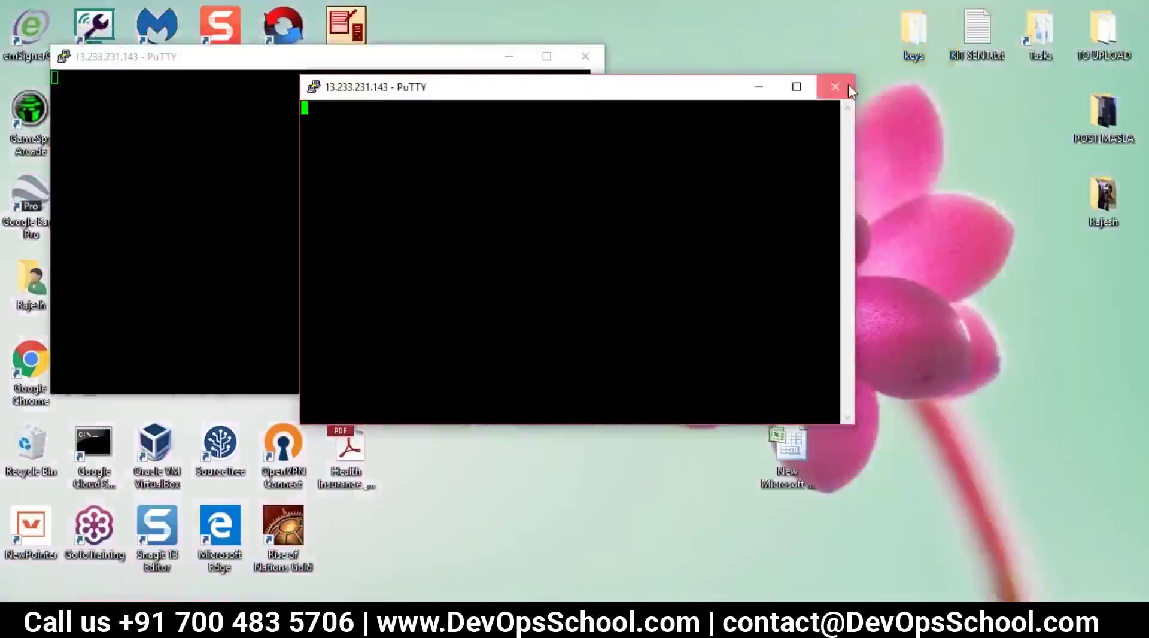
key(alt+F4)
click(600, 376)
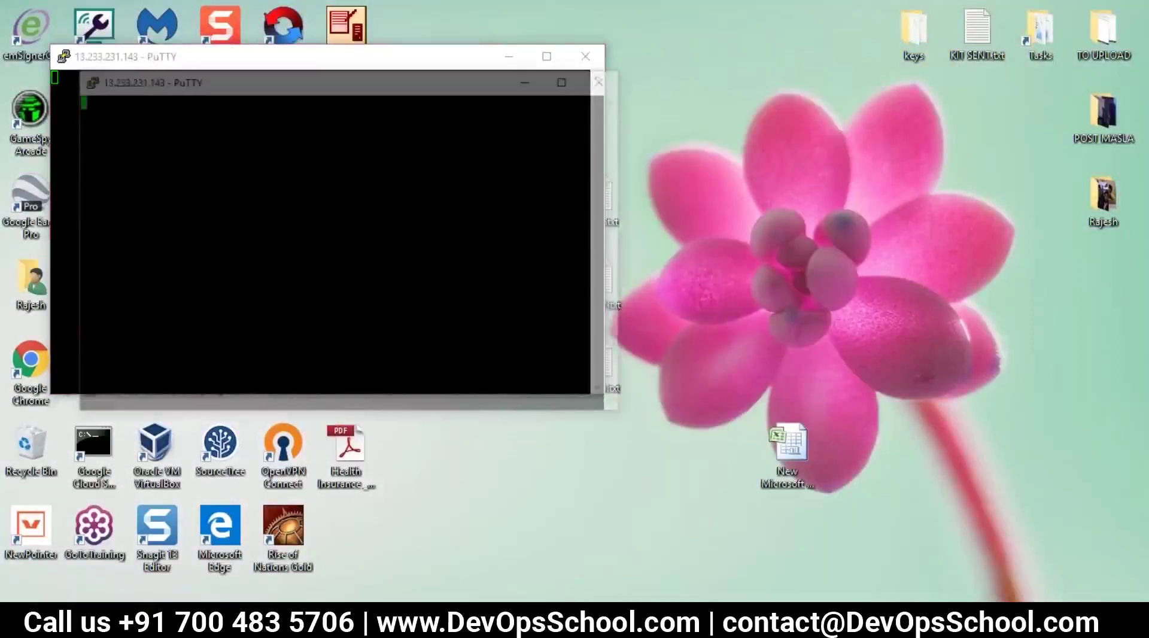
key(Return)
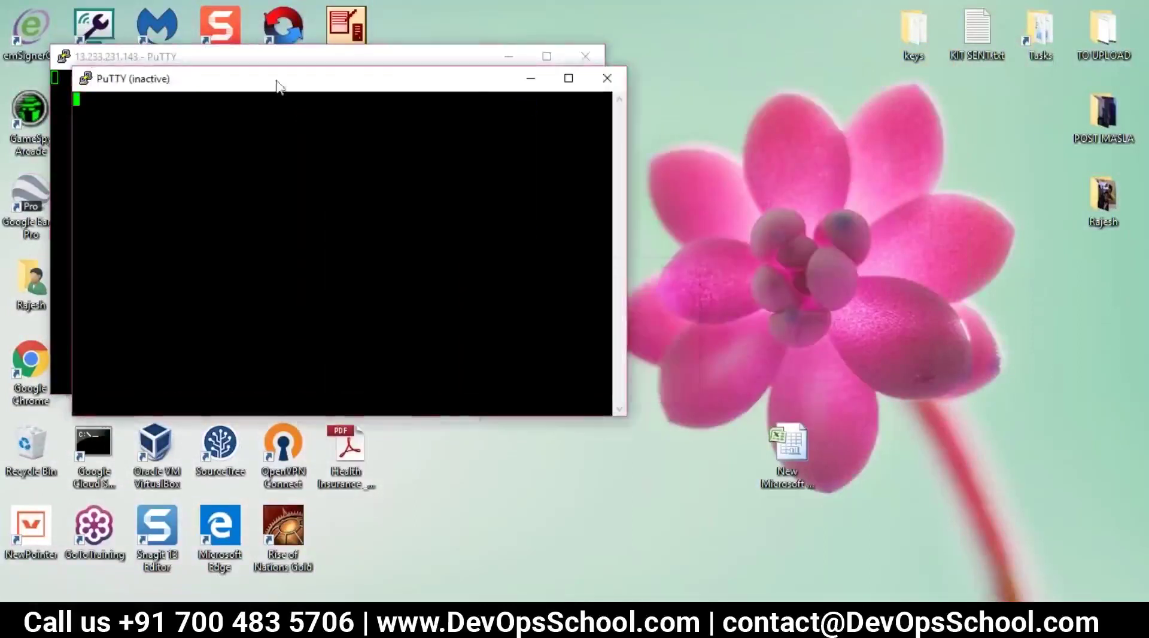
Step: Restart the inactive PuTTY session and accept the server's host key into the cache
right_click(277, 81)
click(326, 253)
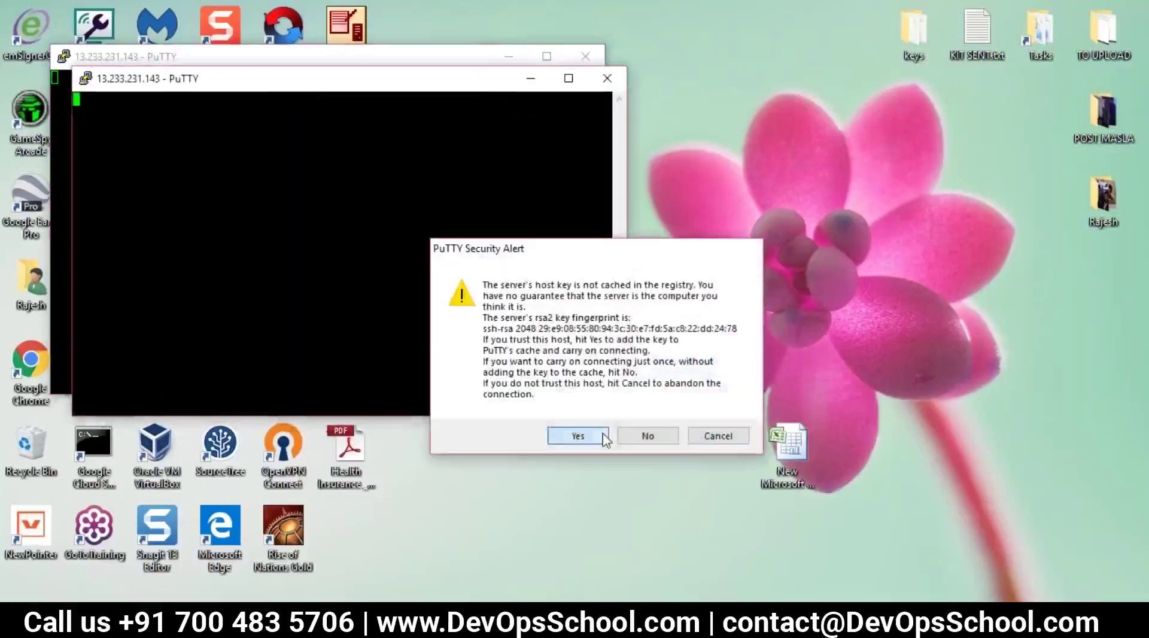
click(578, 435)
Step: Switch the terminal to system colours and set its font to Courier New, 16-point
right_click(251, 78)
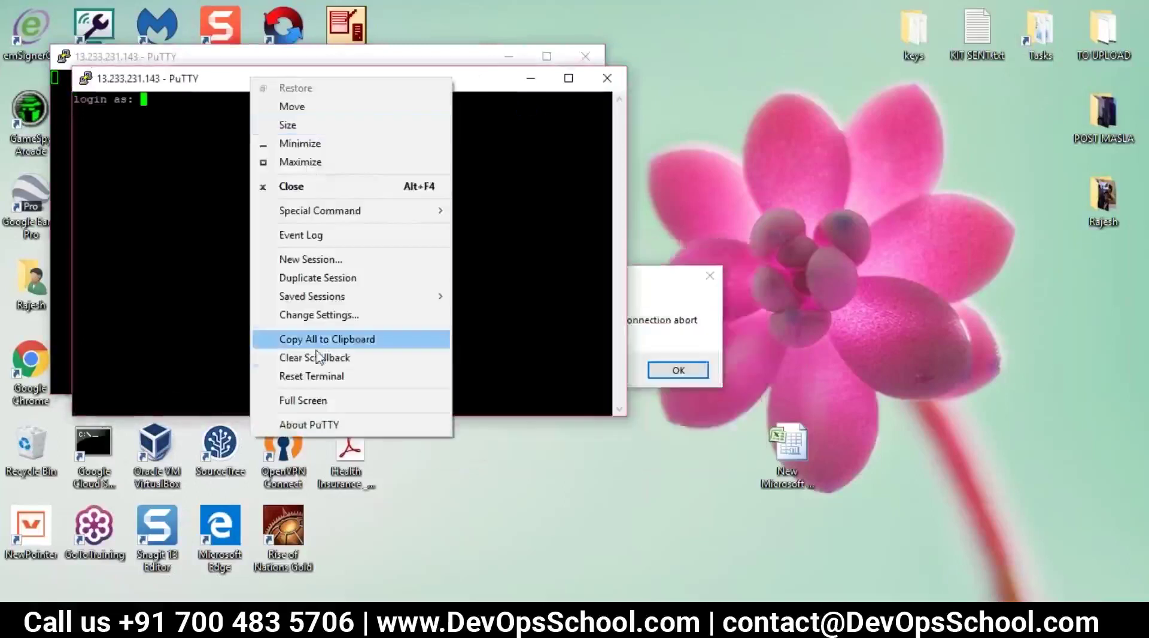
click(318, 315)
click(441, 334)
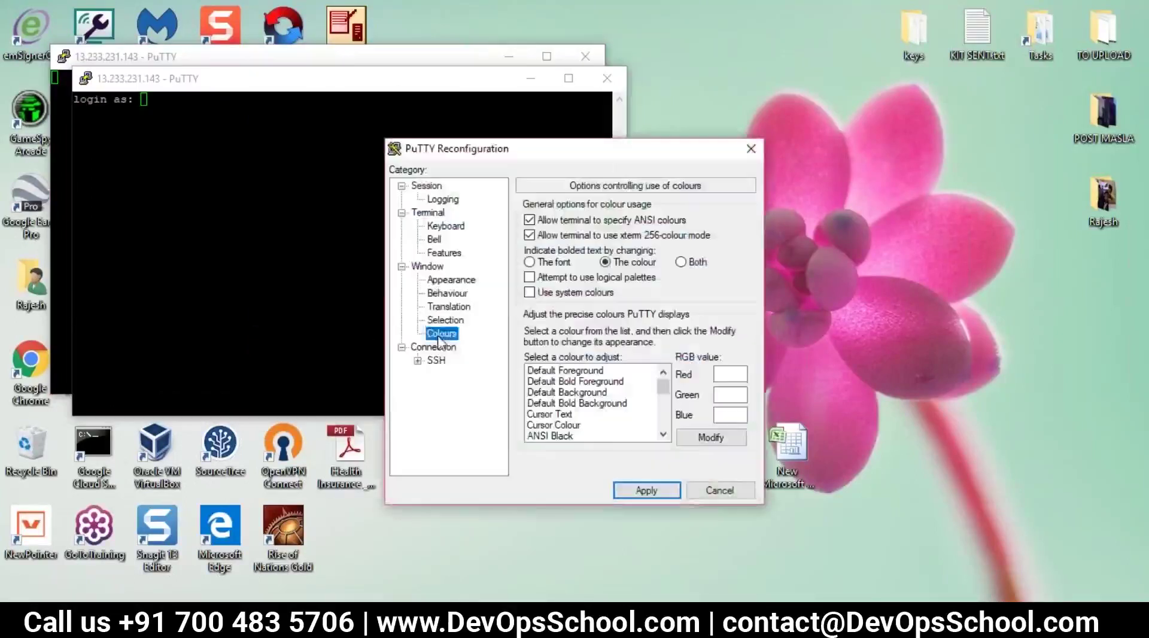
click(448, 280)
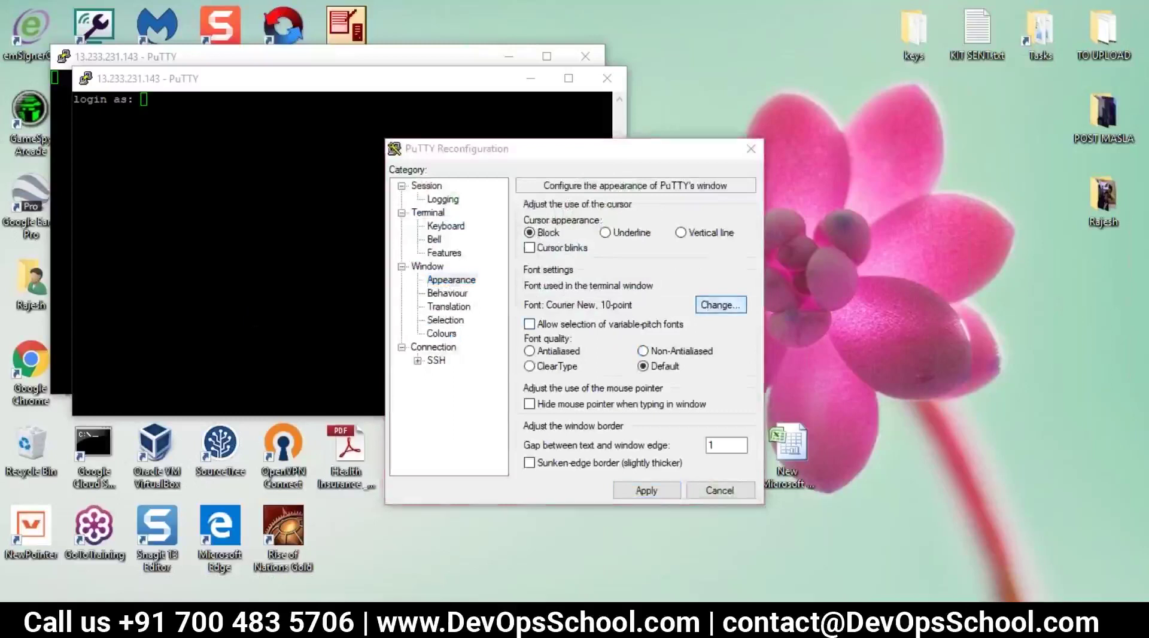
click(720, 304)
click(718, 339)
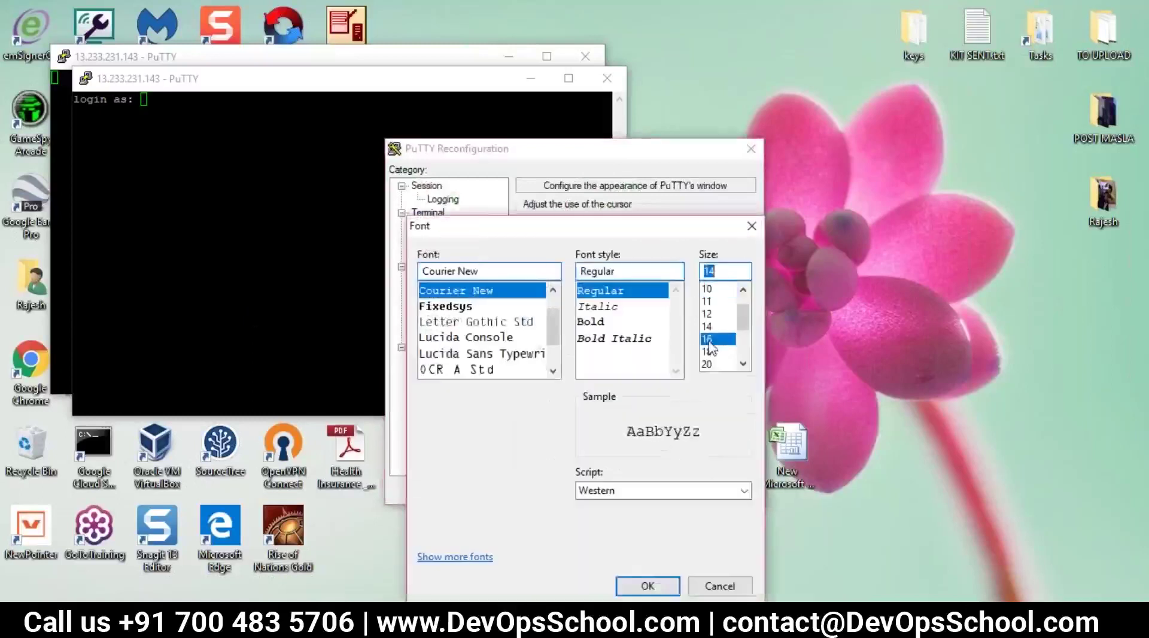
click(637, 586)
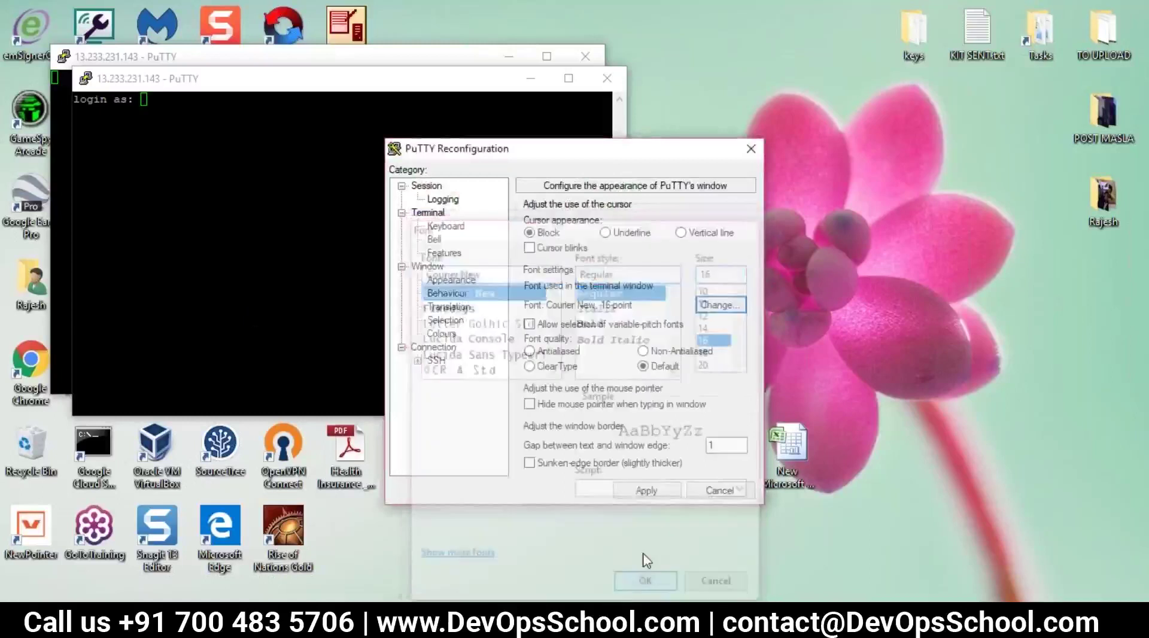
click(647, 491)
Step: Log in to the instance as ec2-user and open a root shell with sudo -s
text(ec2-use)
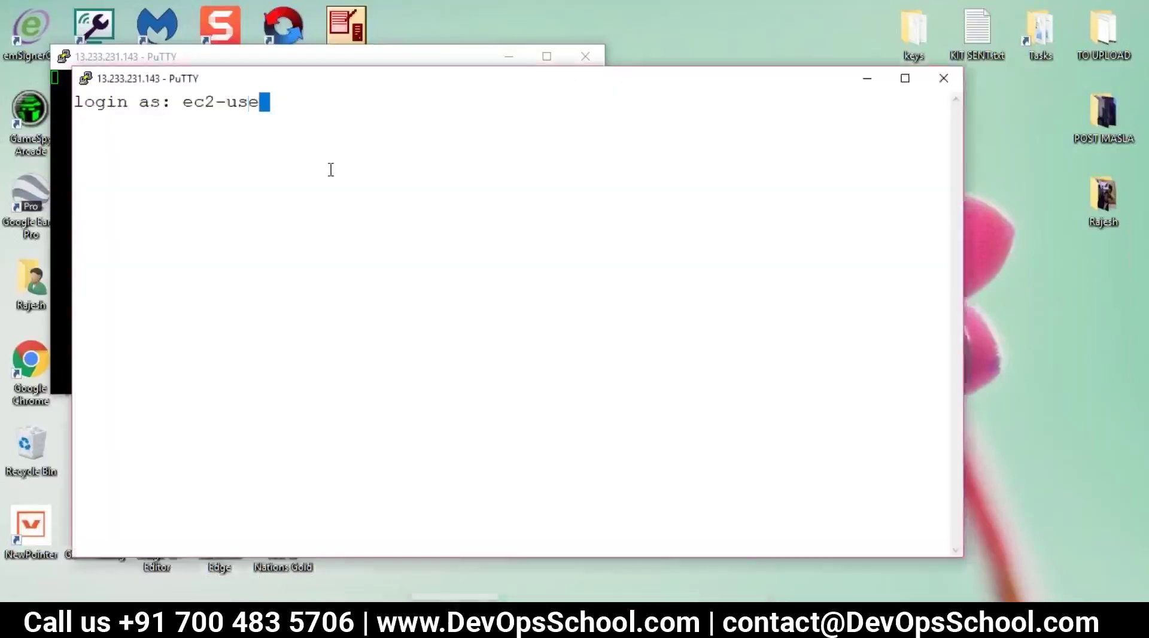
text(r)
key(Return)
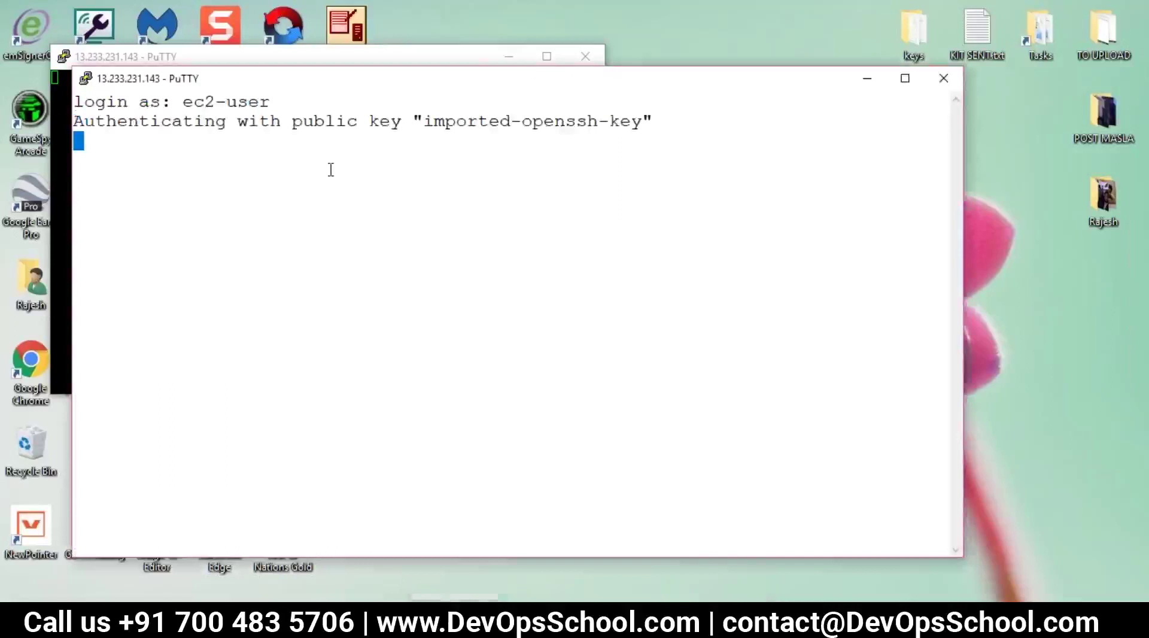
text(sudo -s)
key(Return)
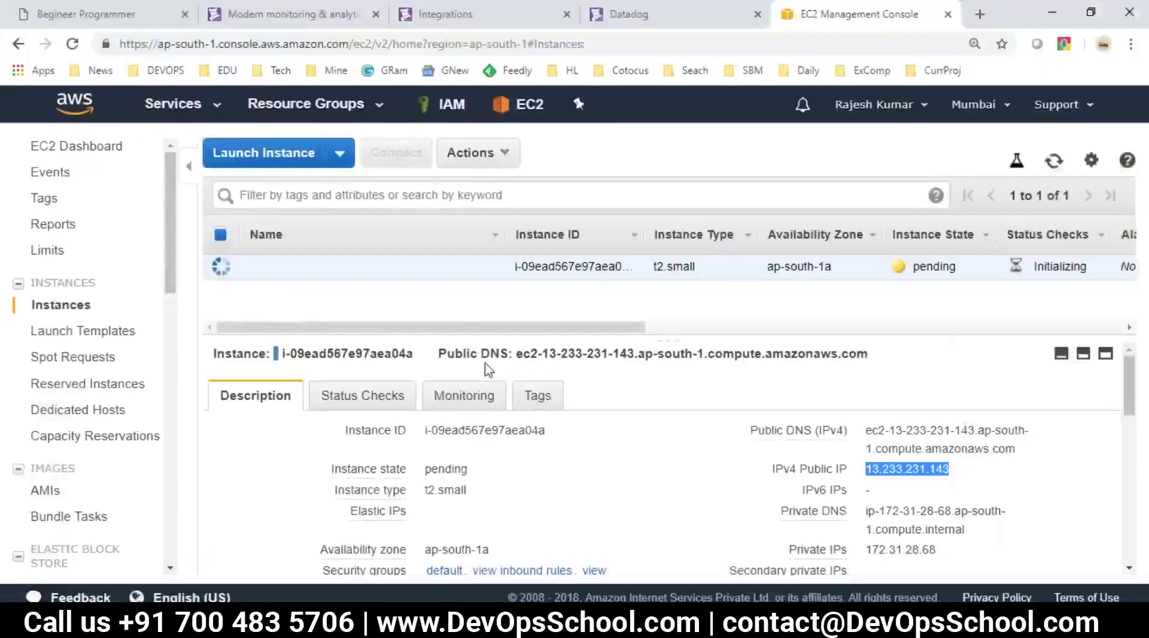
Step: Switch to the Datadog agent setup page in the browser and select the full one-step install command for CentOS/RedHat
click(637, 14)
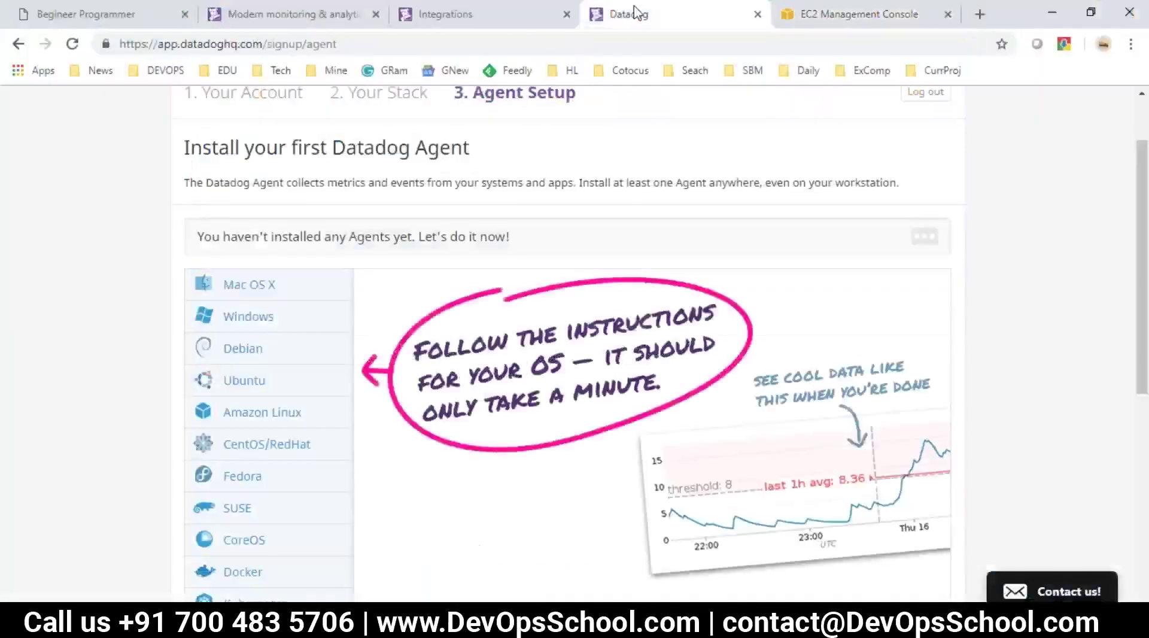
click(242, 459)
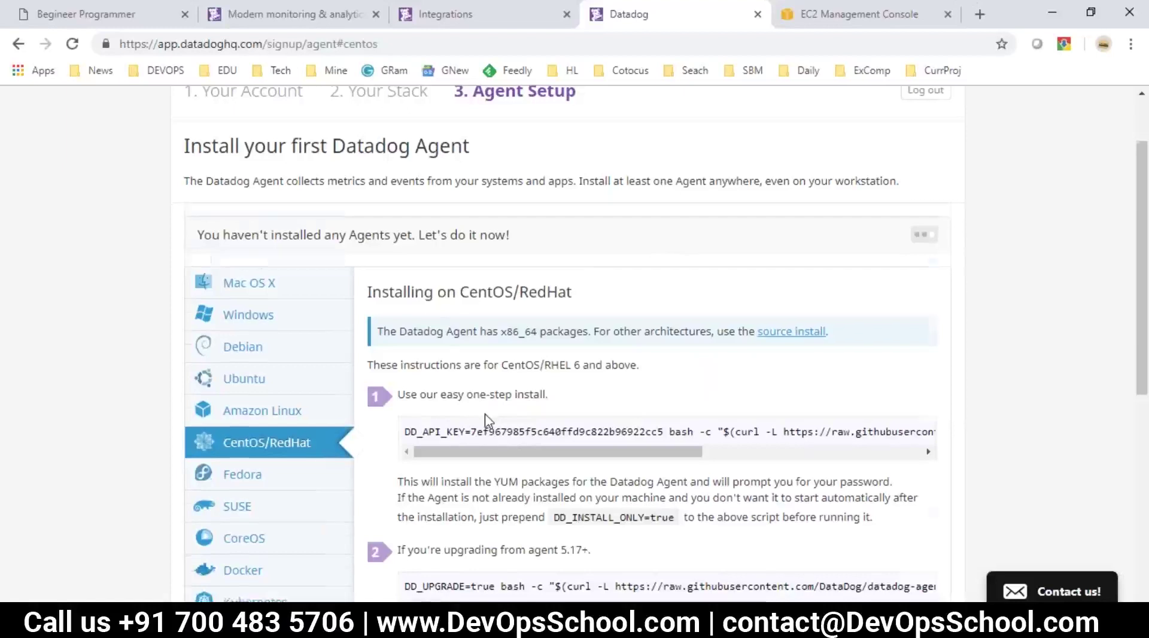
scroll(486, 419, down, 1)
drag(404, 349, 855, 374)
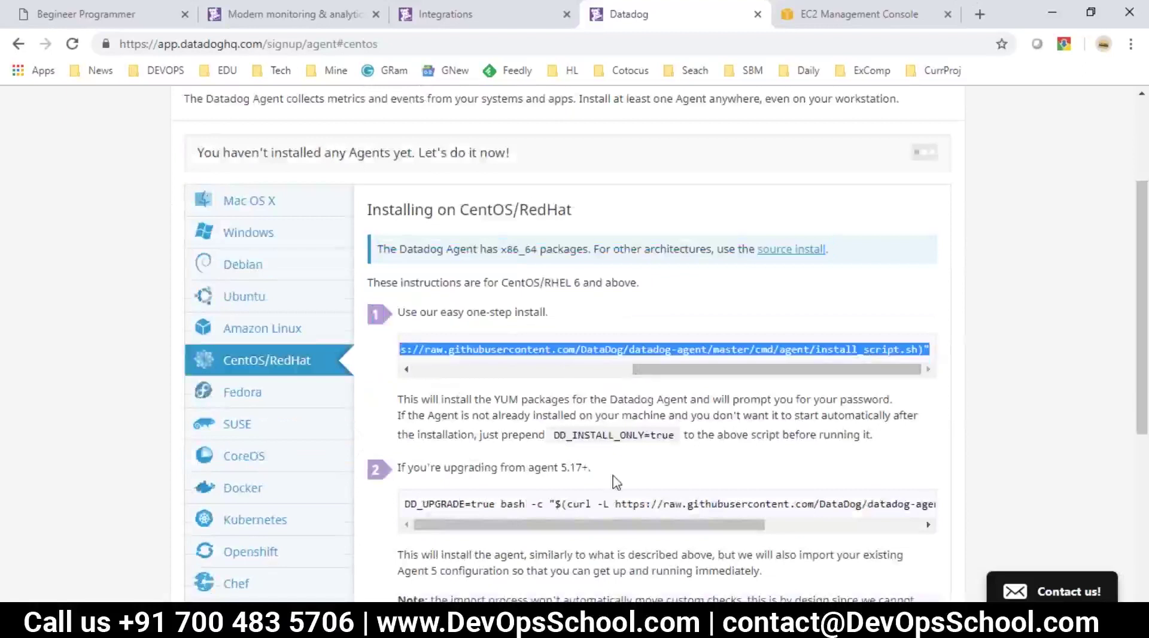
scroll(616, 482, down, 1)
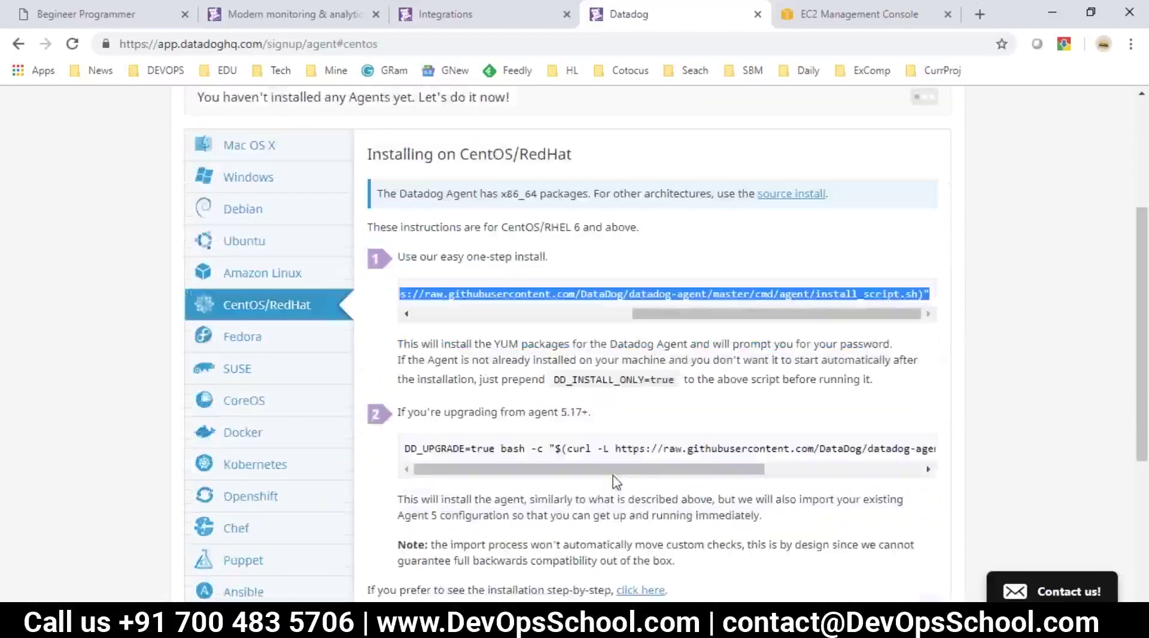
Step: Examine the command for upgrading from agent 5.17+ on the CentOS/RedHat instructions page
scroll(616, 482, down, 1)
drag(403, 420, 671, 421)
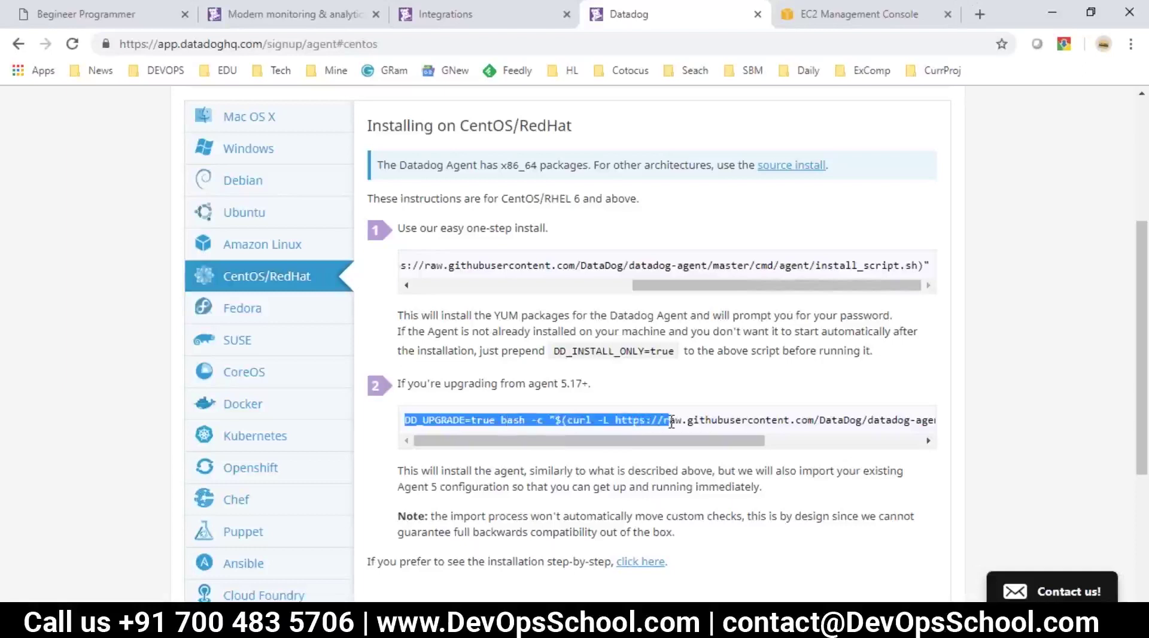
click(585, 388)
drag(572, 421, 856, 420)
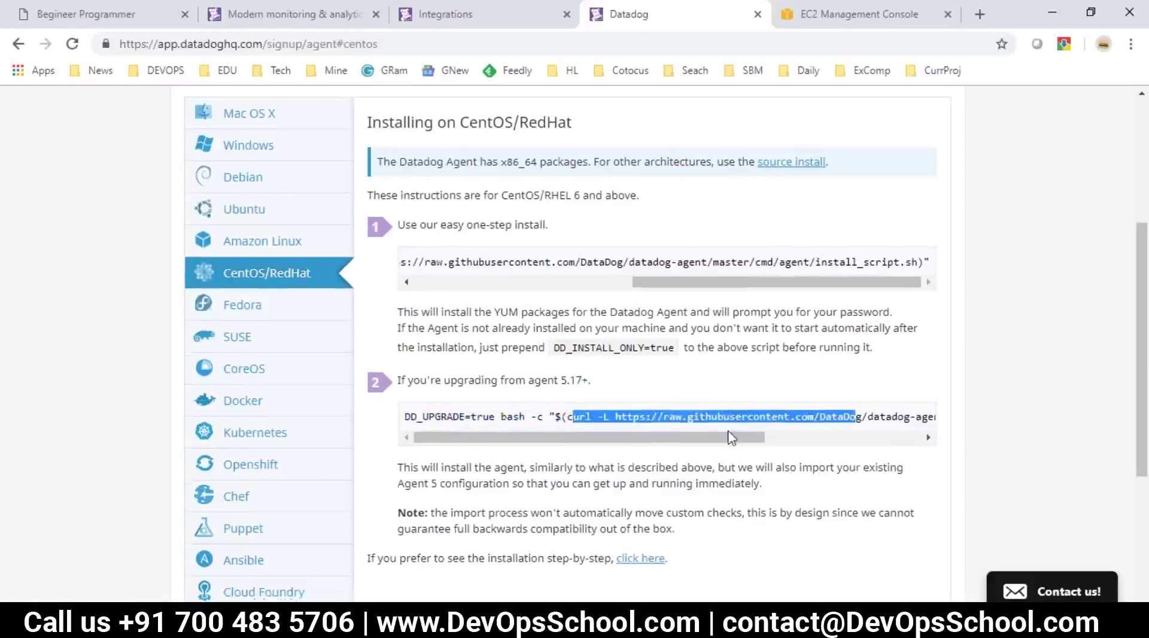
scroll(726, 445, down, 3)
scroll(726, 445, up, 3)
Step: Copy the full one-step install command, including its API key, and paste it into the root shell in PuTTY
drag(405, 265, 935, 264)
key(super+c)
click(433, 628)
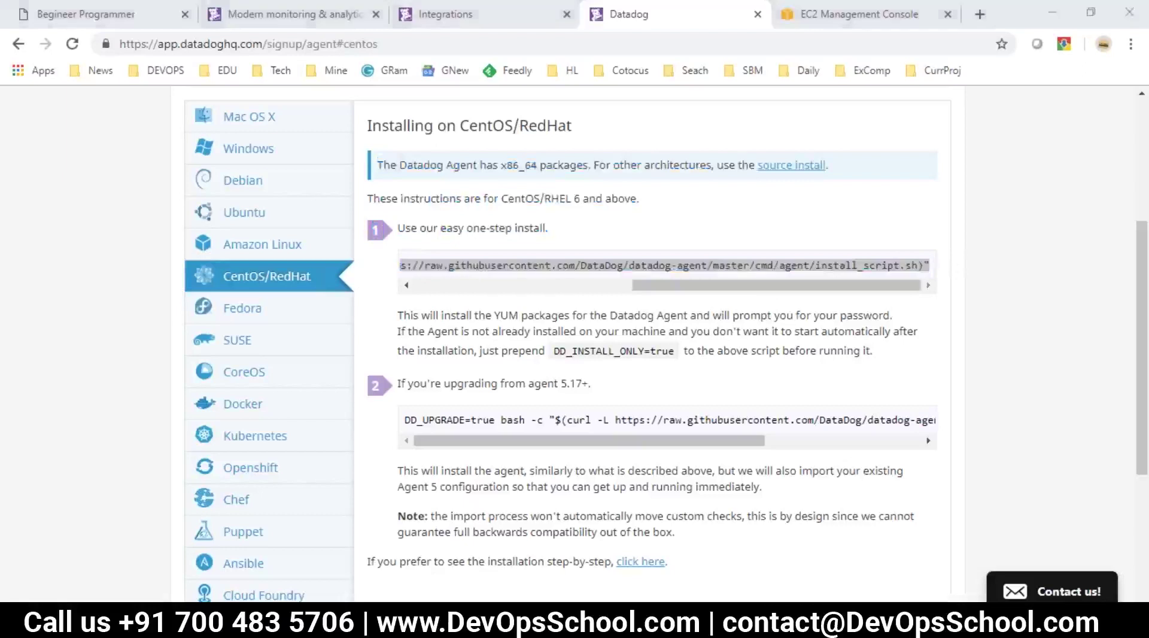
click(515, 551)
right_click(474, 342)
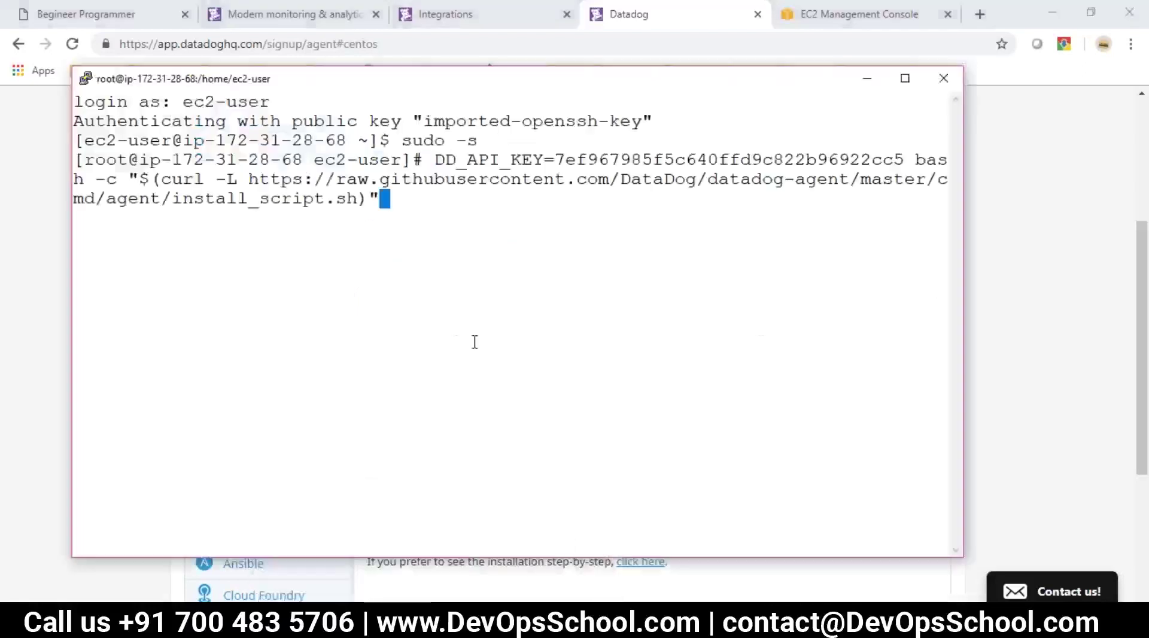
Step: Check the API key and script URL parts of the pasted install command and run it to install the Datadog Agent
double_click(464, 161)
drag(556, 159, 903, 160)
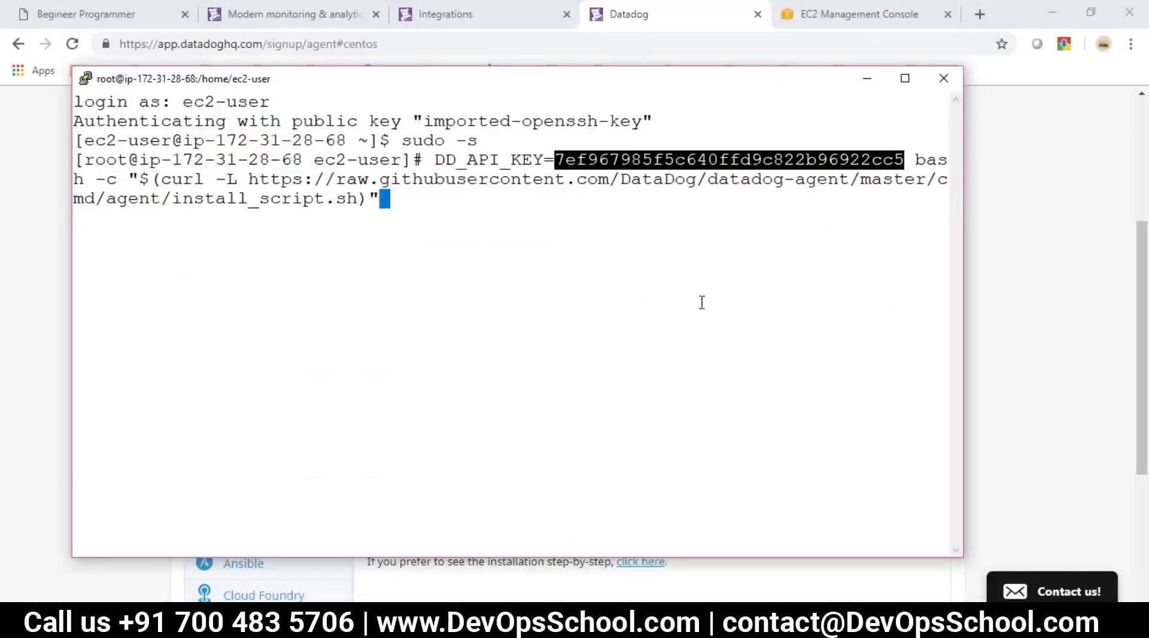
click(445, 6)
click(444, 7)
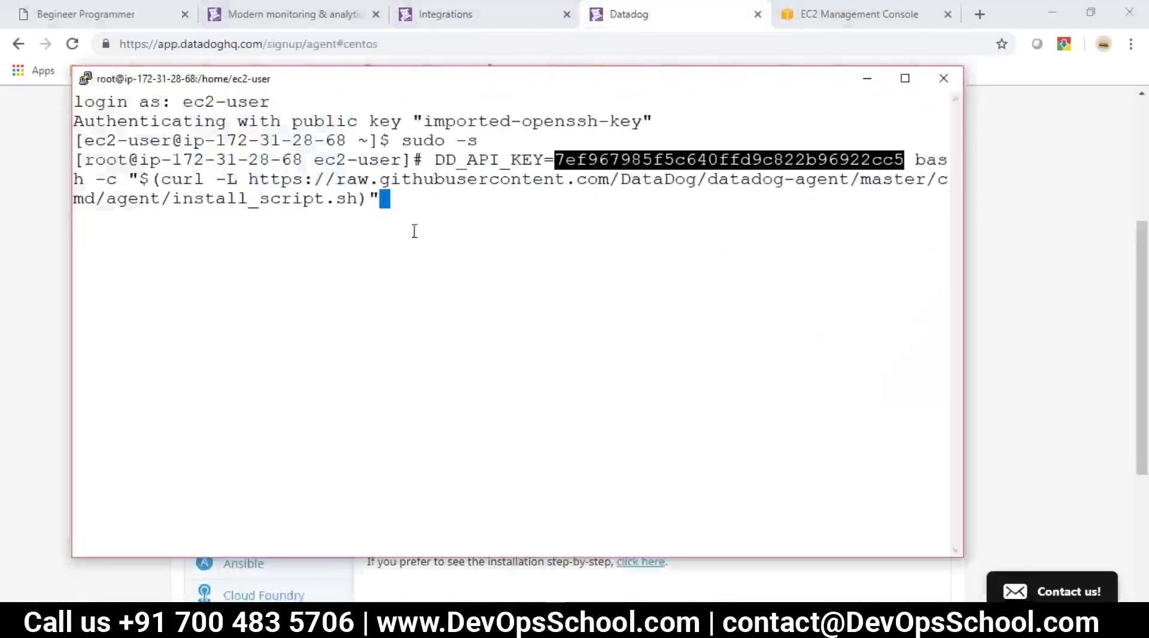
drag(361, 200, 140, 180)
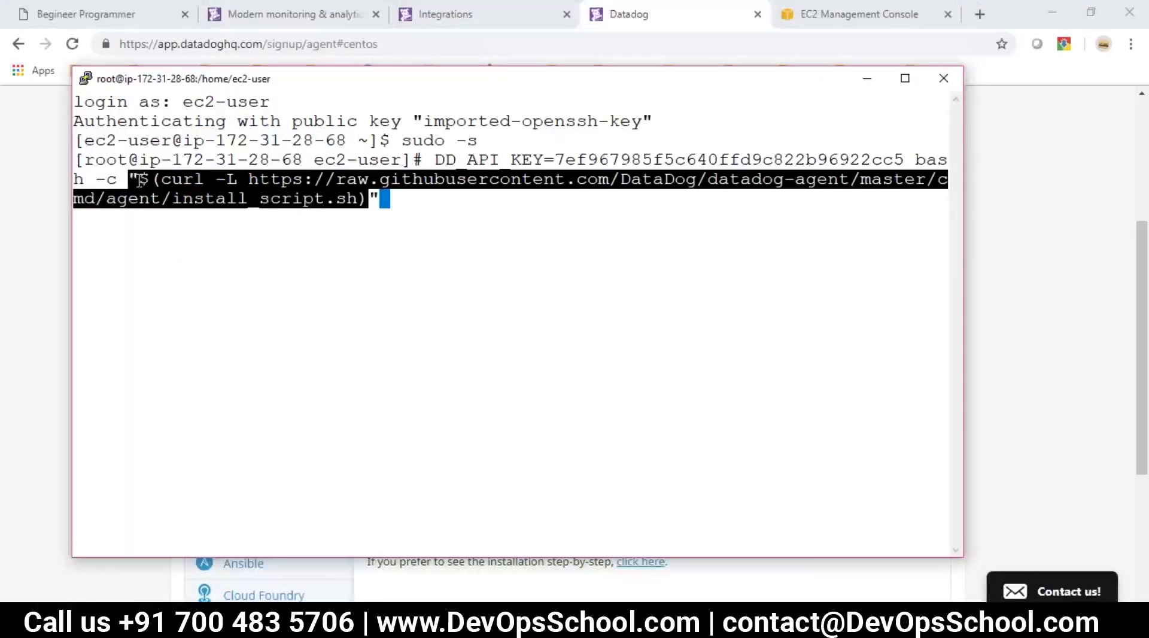
click(347, 271)
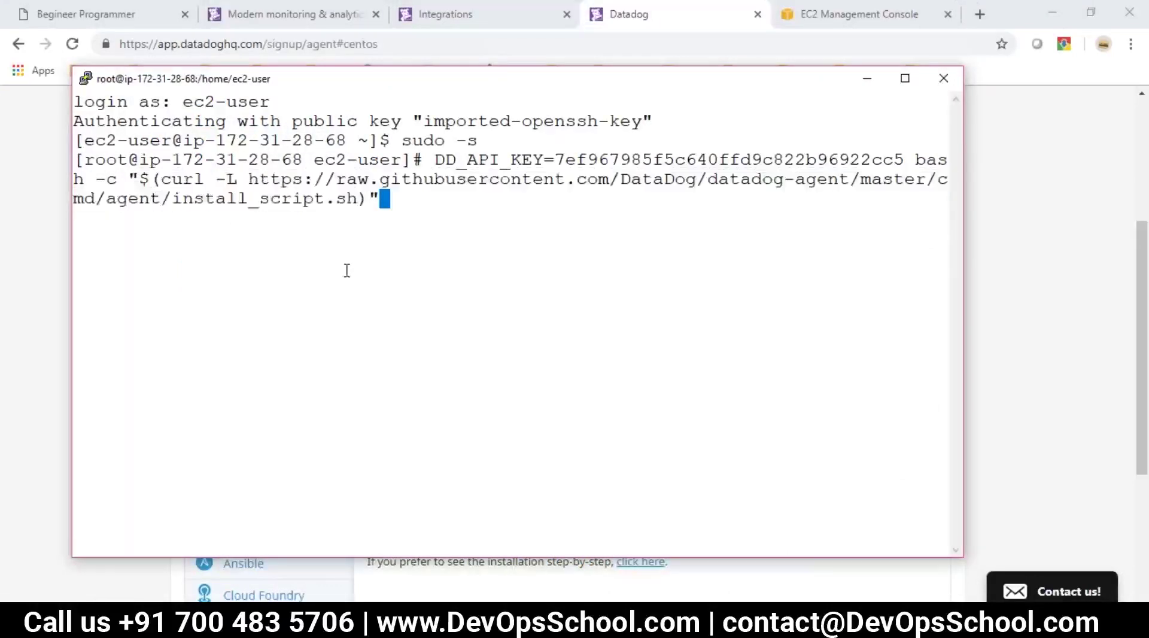
key(Return)
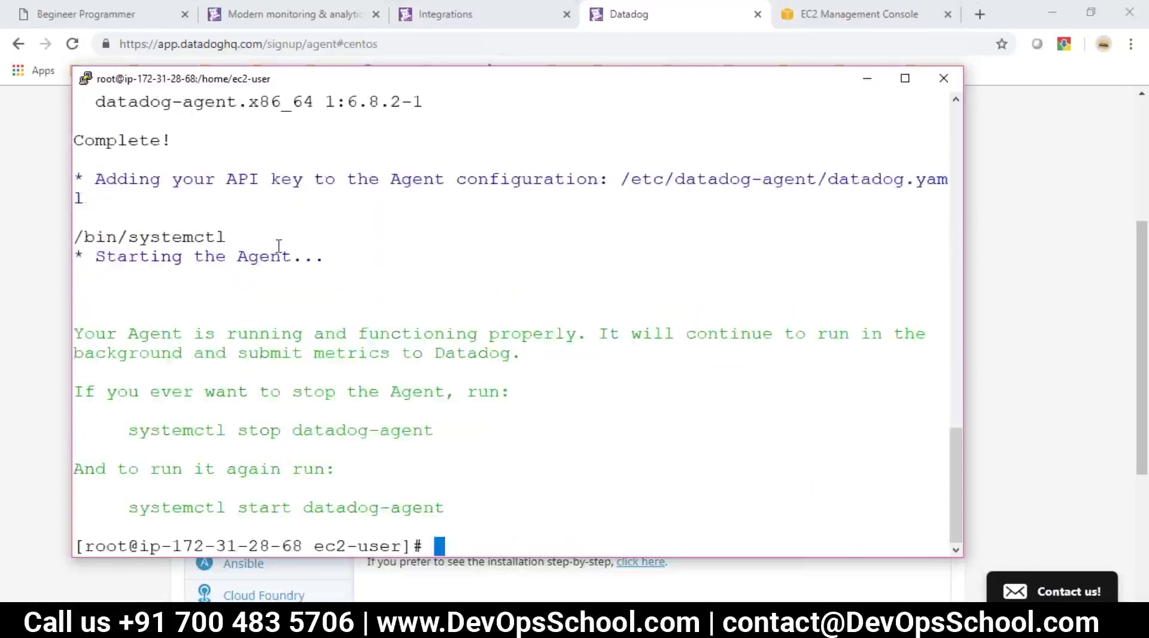
Step: Review the installer output for the enabled service, the installed datadog-agent package version and the API key configuration line
scroll(296, 290, up, 4)
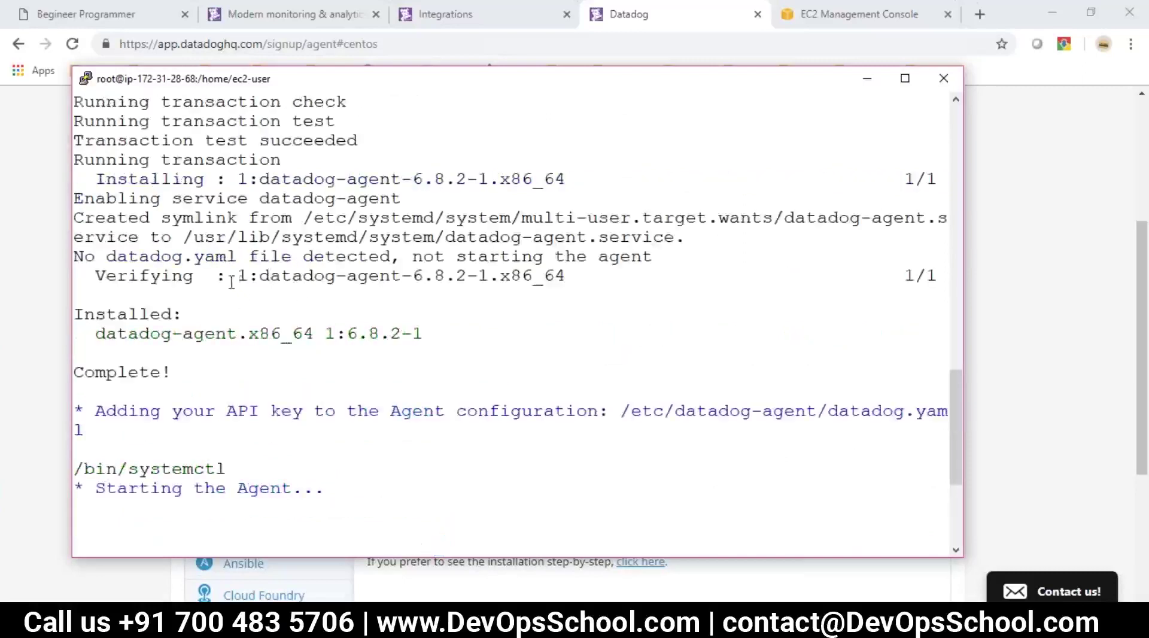
drag(106, 160, 347, 257)
double_click(180, 218)
click(397, 223)
double_click(397, 219)
click(131, 310)
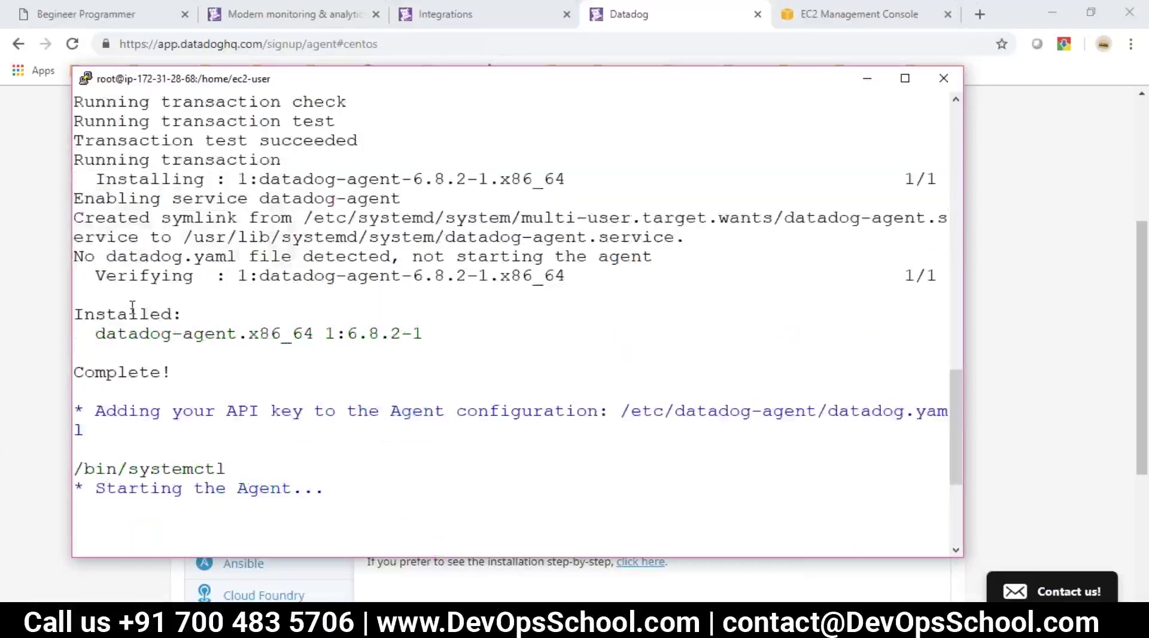
double_click(150, 334)
double_click(378, 333)
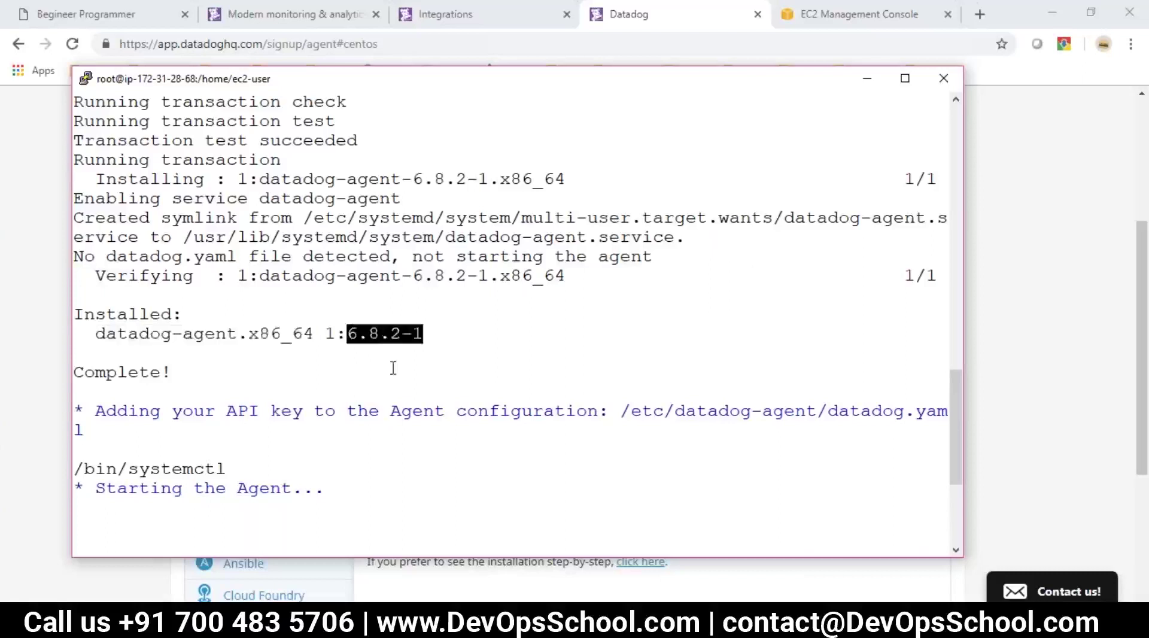
click(378, 334)
double_click(378, 334)
drag(241, 414, 447, 442)
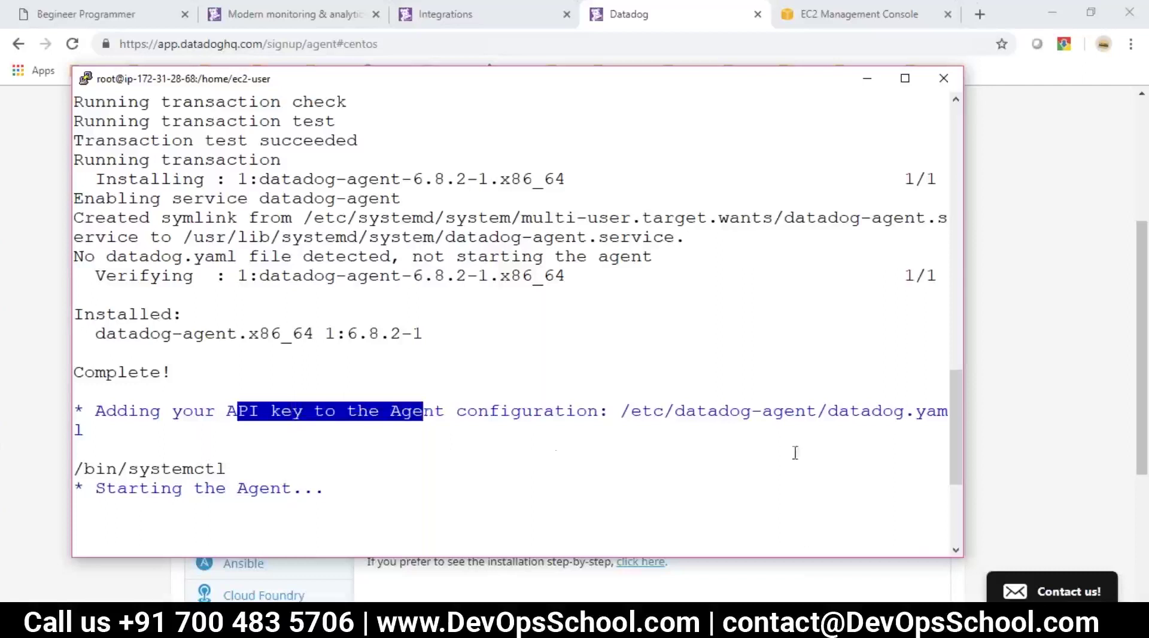
Step: Copy the path /etc/datadog-agent/datadog.yaml into the Notepad notes on a line below LINUX and label it "CONFIG -"
click(622, 413)
drag(622, 413, 958, 434)
key(ctrl+c)
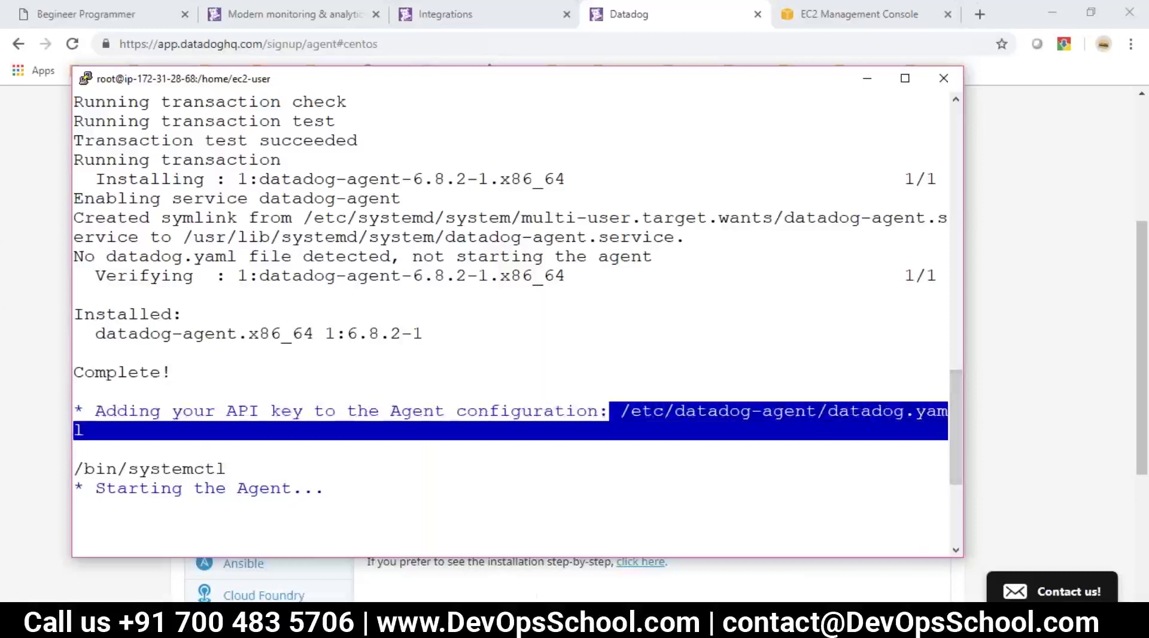
key(Return)
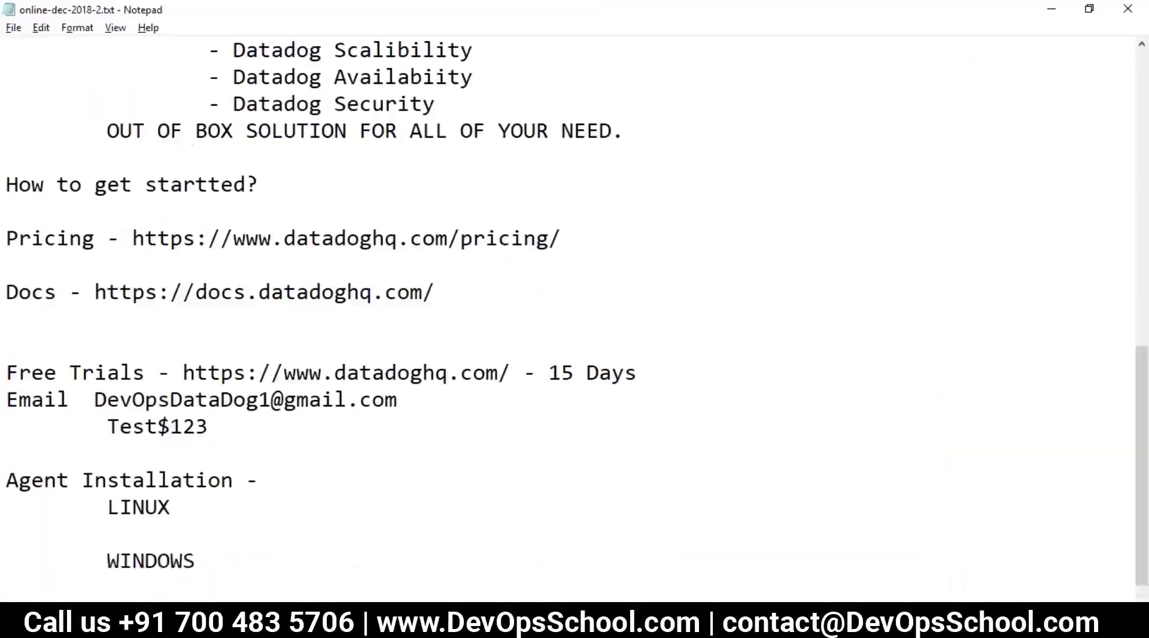
key(ctrl+v)
scroll(189, 520, down, 1)
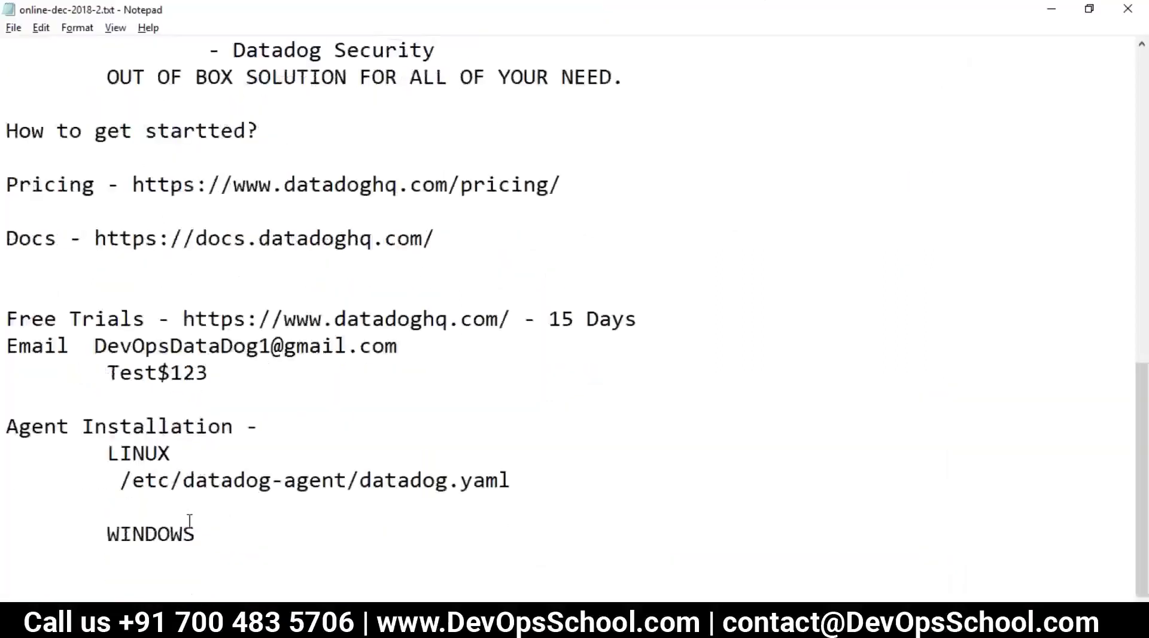
key(BackSpace)
drag(514, 506, 123, 494)
click(123, 497)
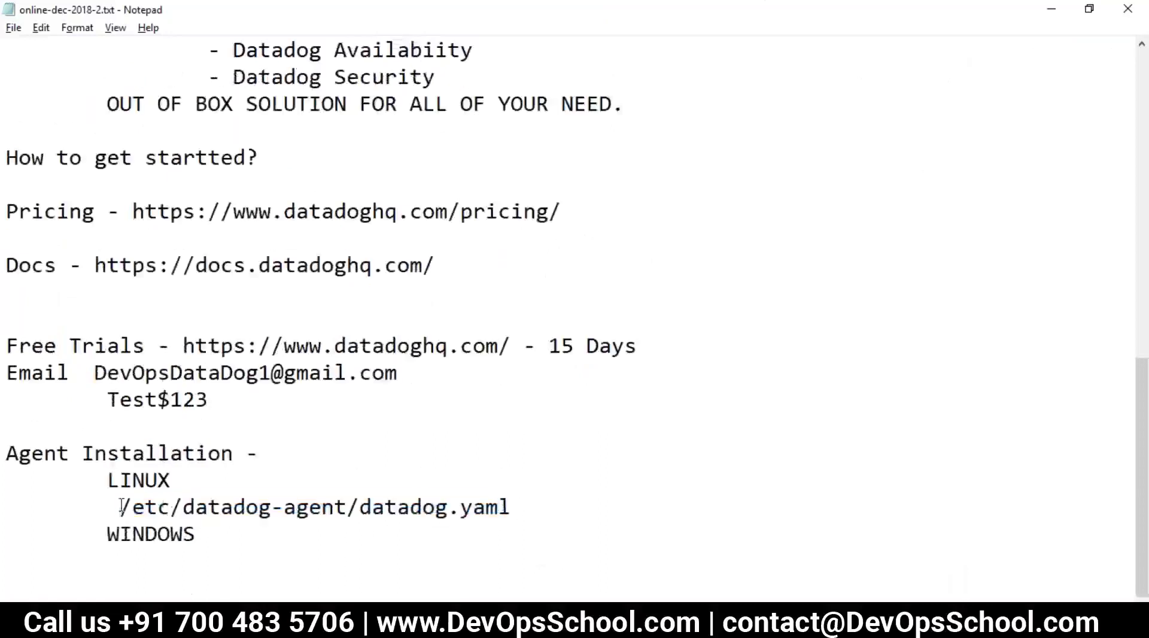
text(CONFIG -)
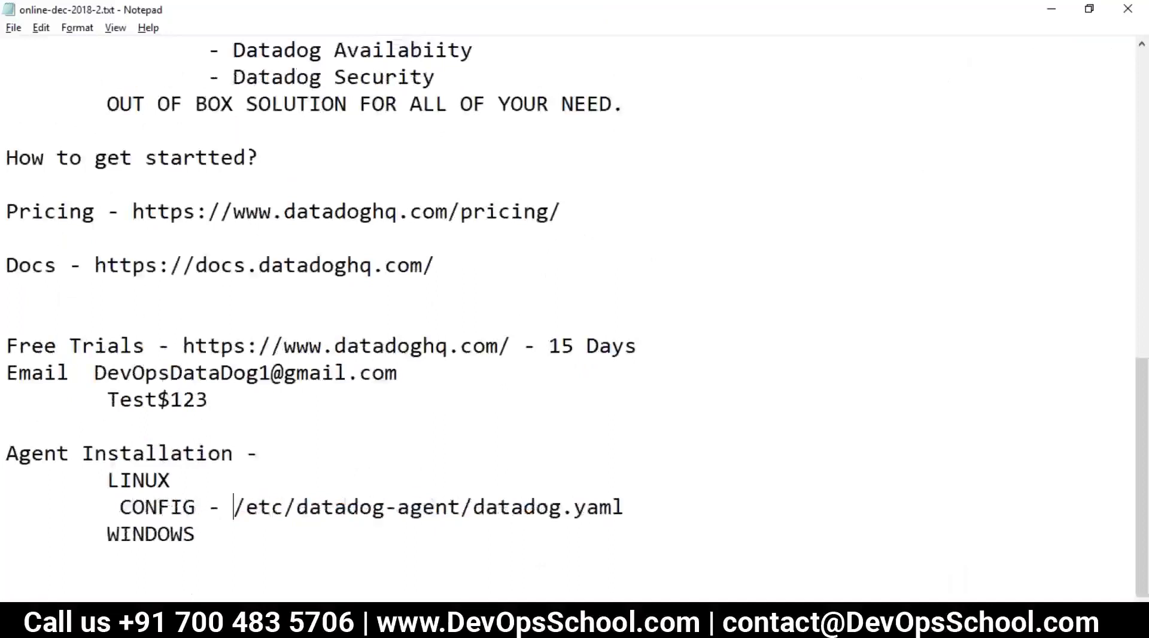
Step: Return to the PuTTY terminal, review the systemctl lines and copy the command systemctl stop datadog-agent
key(alt+Tab)
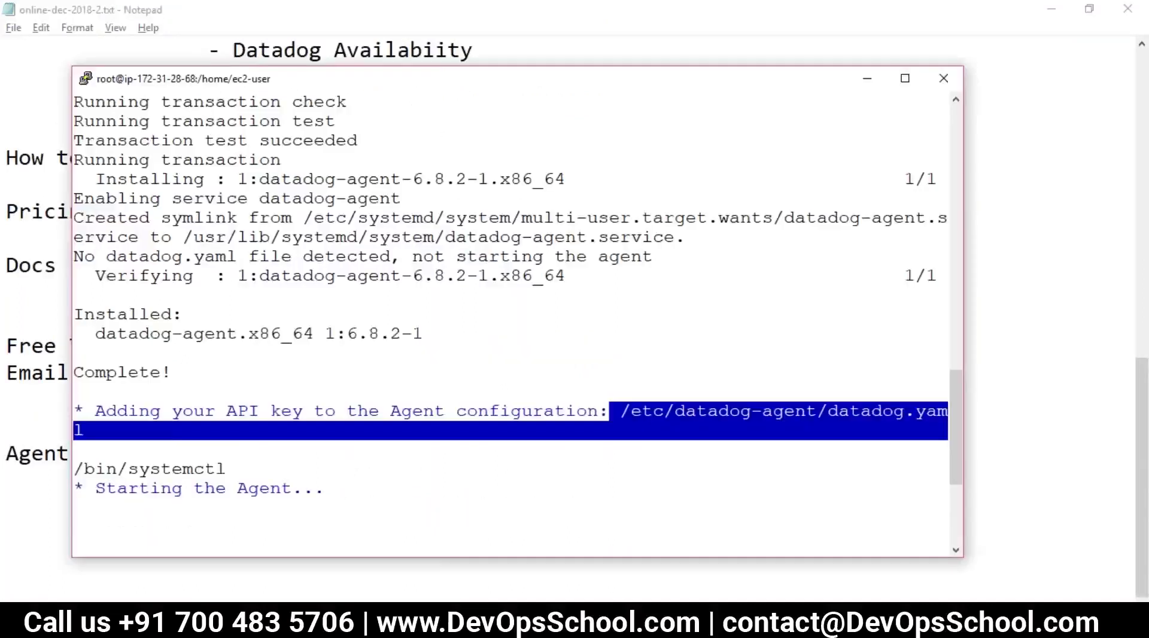
double_click(109, 237)
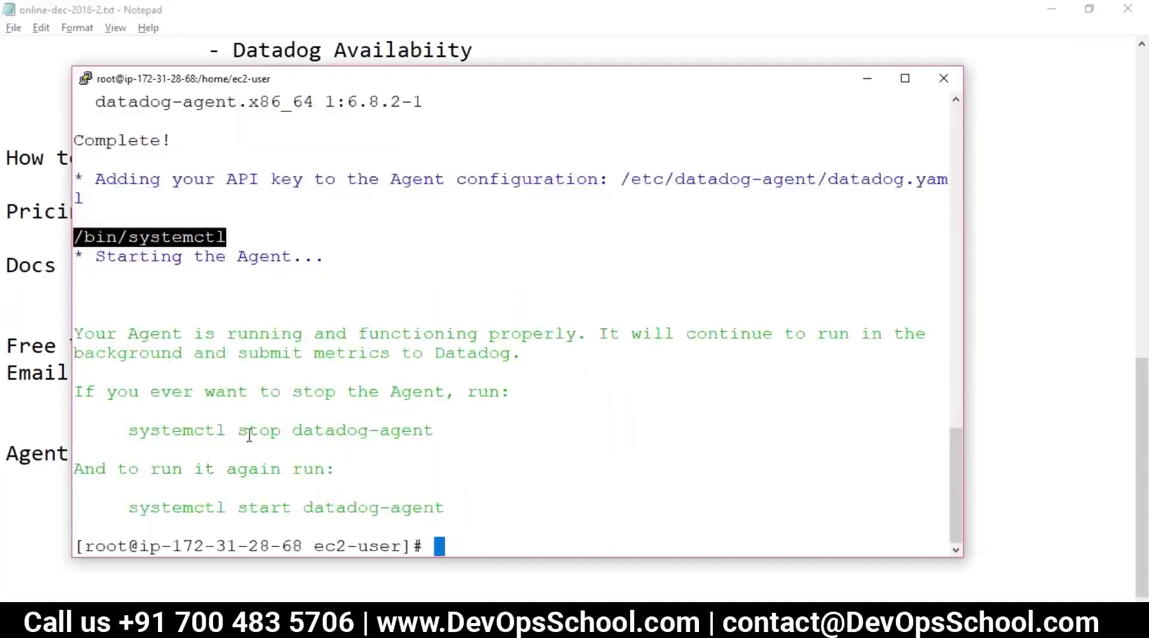
triple_click(168, 237)
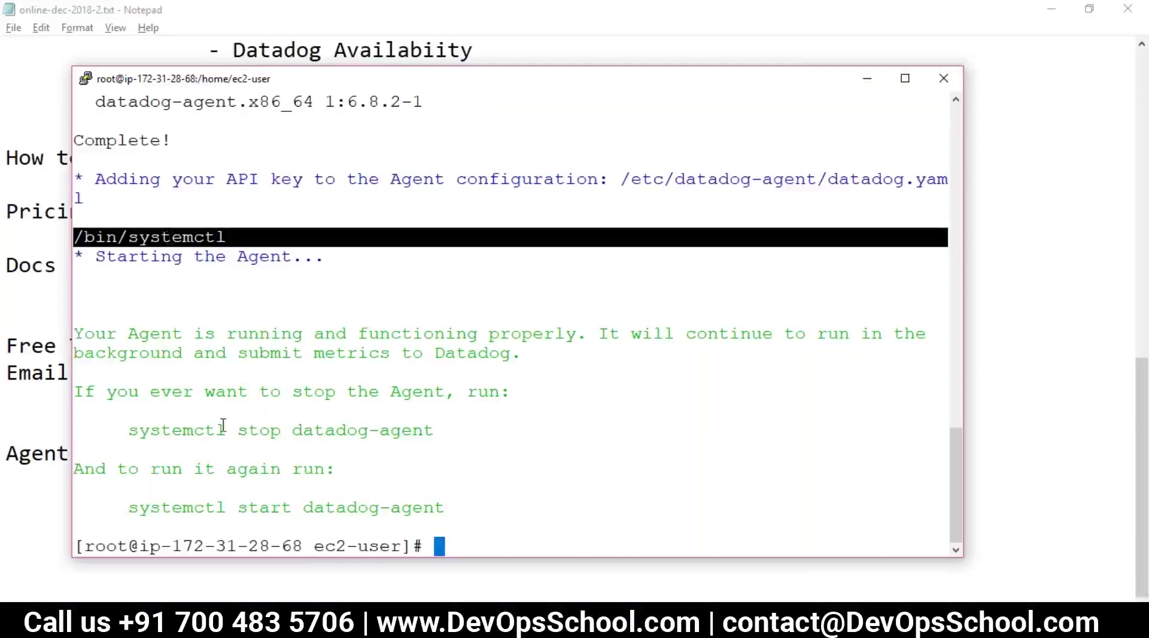
drag(129, 430, 467, 431)
drag(128, 508, 443, 507)
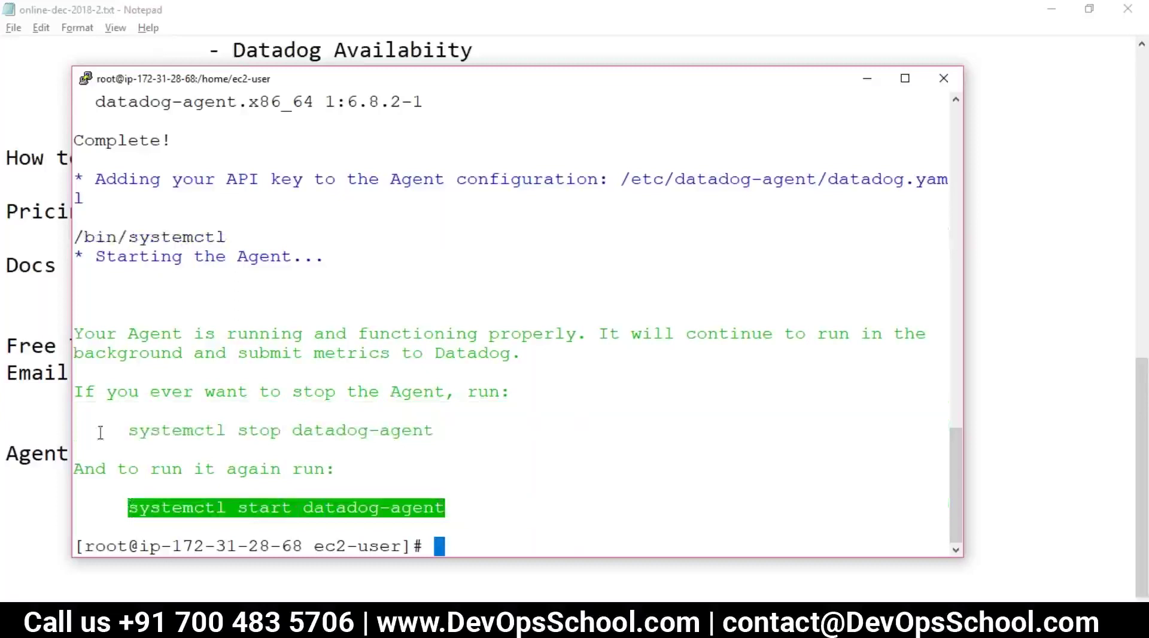
drag(129, 431, 428, 422)
key(ctrl+c)
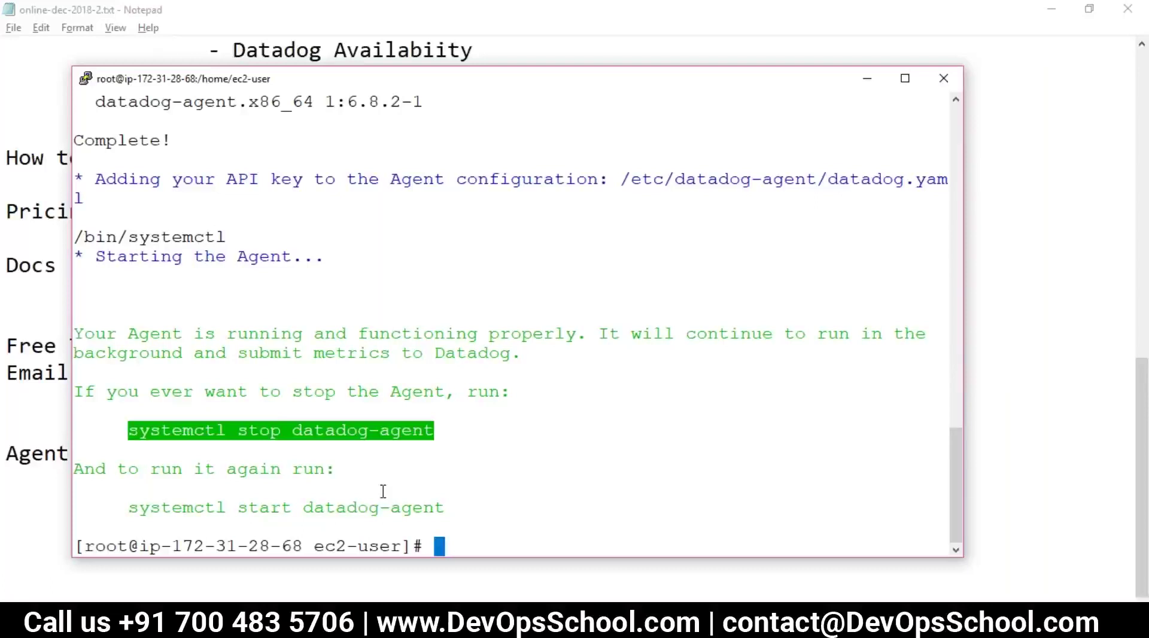
Step: In the Notepad notes, add a "START | STOP" line below CONFIG and paste "$ systemctl stop datadog-agent" beneath it
key(alt+Tab)
key(Return)
key(Tab)
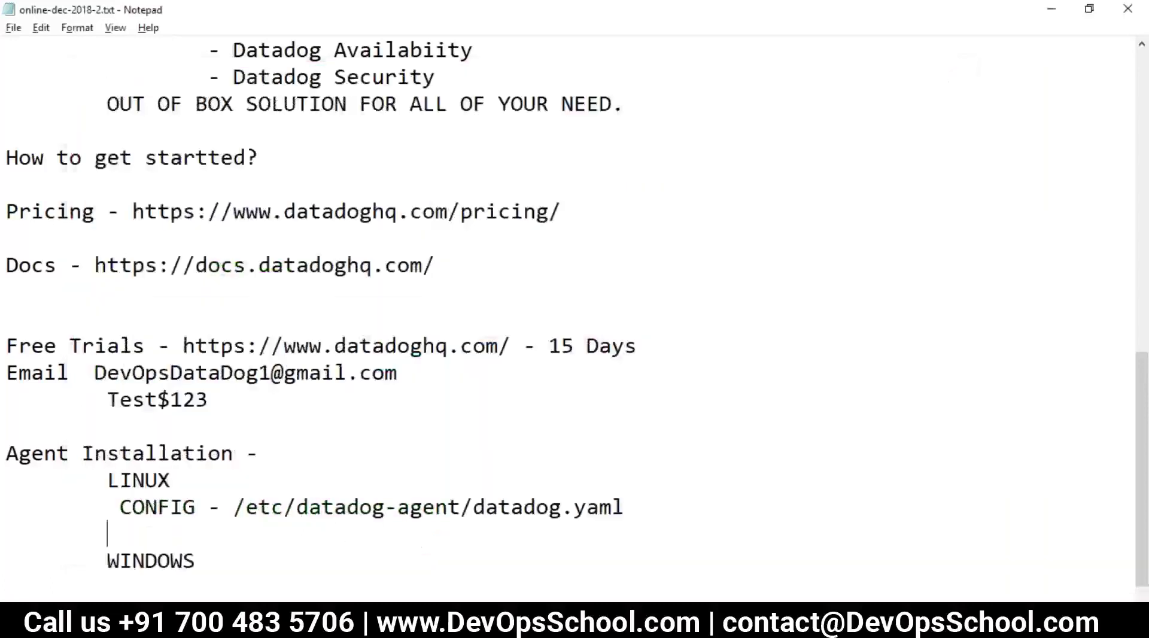
text(START | STA)
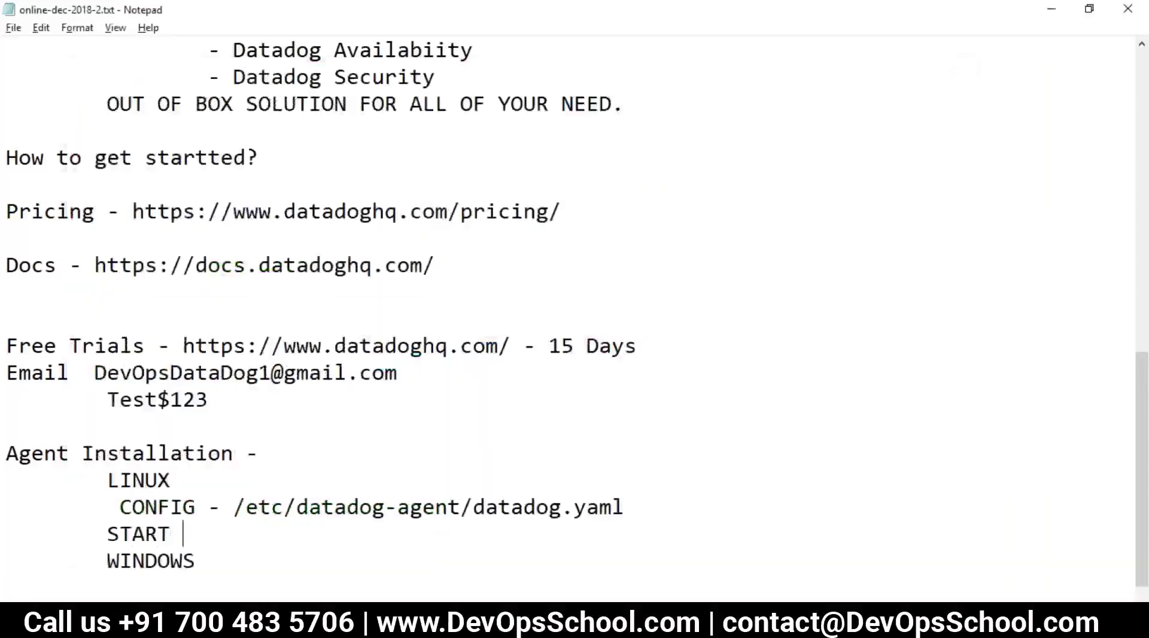
key(BackSpace)
text(OP)
key(Return)
key(Tab)
text($)
key(ctrl+v)
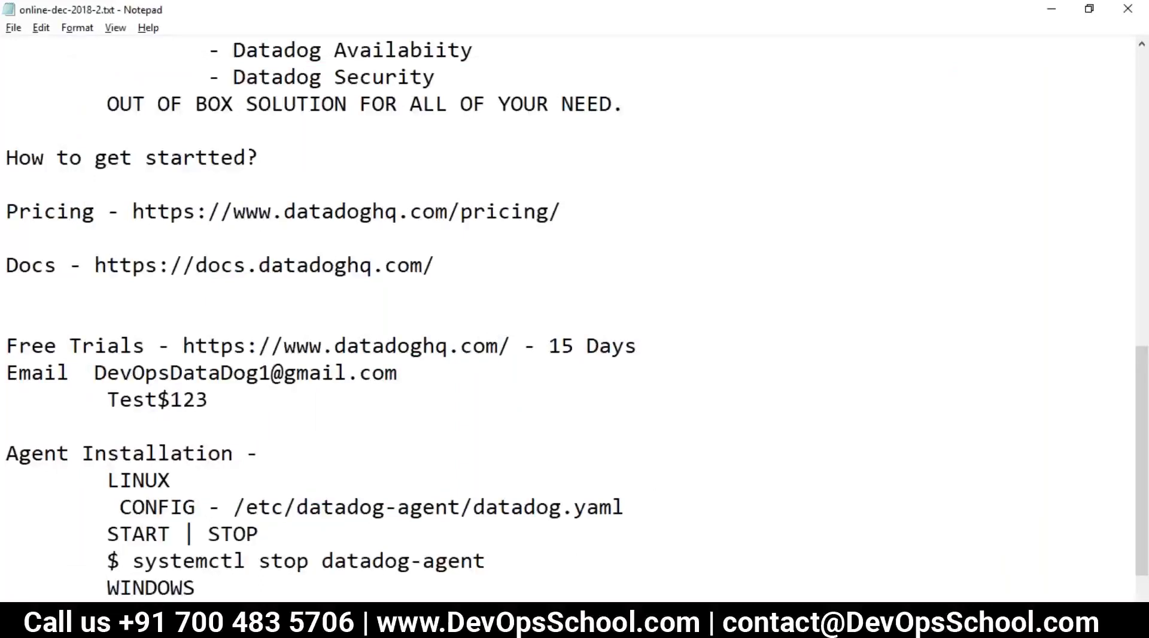
Step: Copy the start command from the terminal into the notes below the stop command as "$ systemctl start datadog-agent"
key(alt+Tab)
drag(128, 508, 440, 503)
key(alt+Tab)
key(Return)
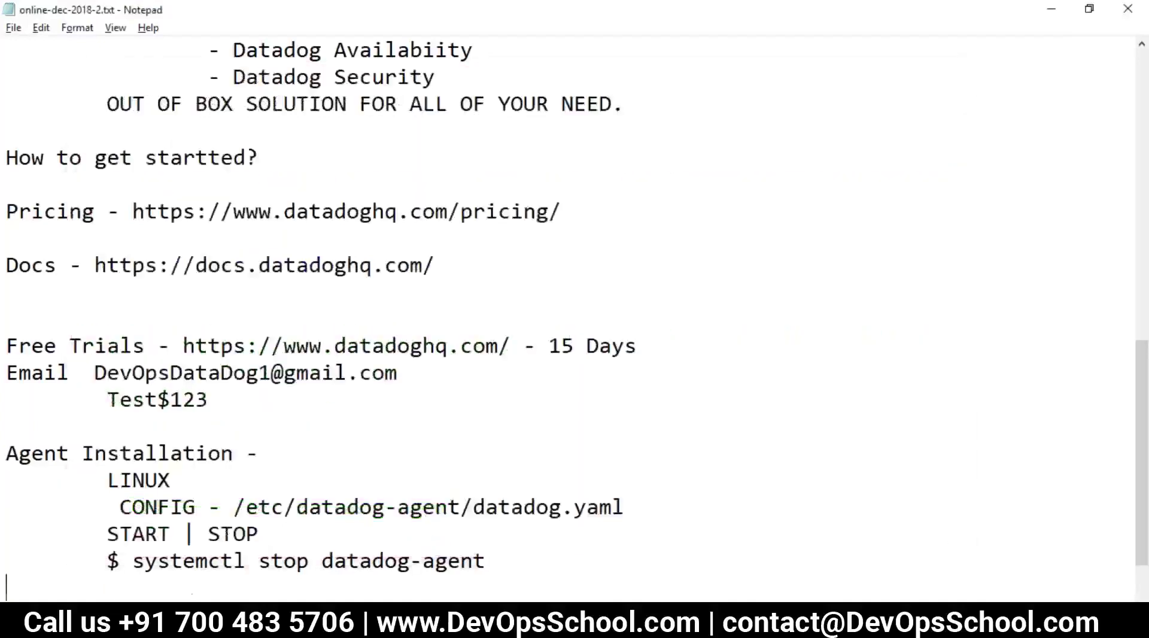
text(systemctl start datadog-agent)
click(9, 587)
key(Tab)
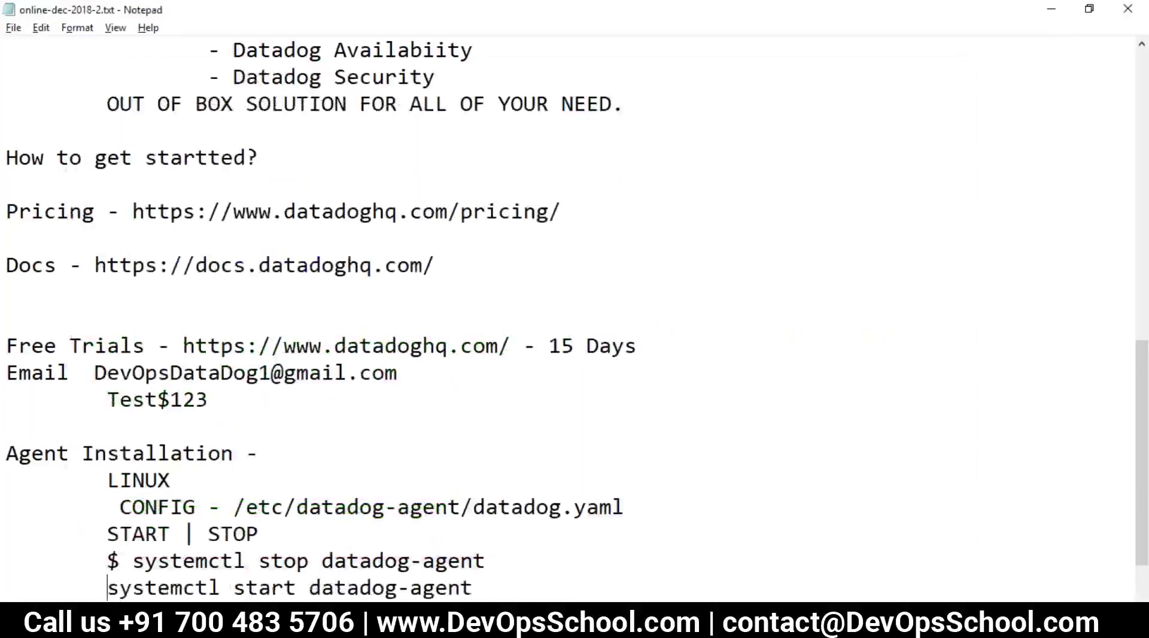
text($)
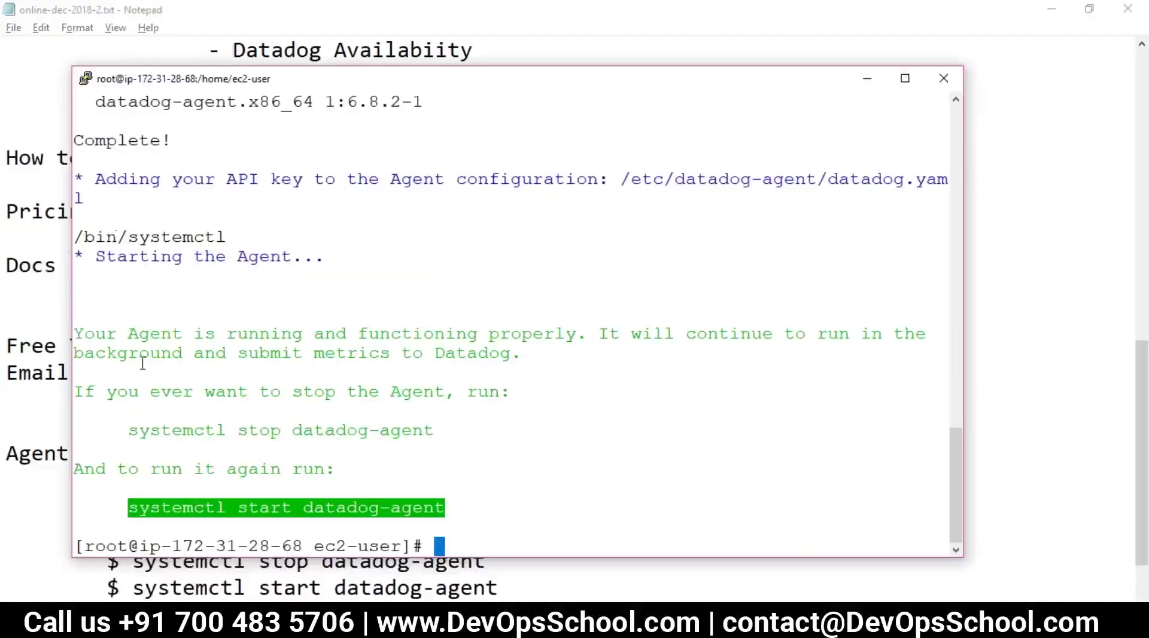
Step: Recall the agent install command in the PuTTY terminal and copy it, with its API key, into the Notepad notes directly below LINUX
drag(77, 219, 183, 354)
click(39, 402)
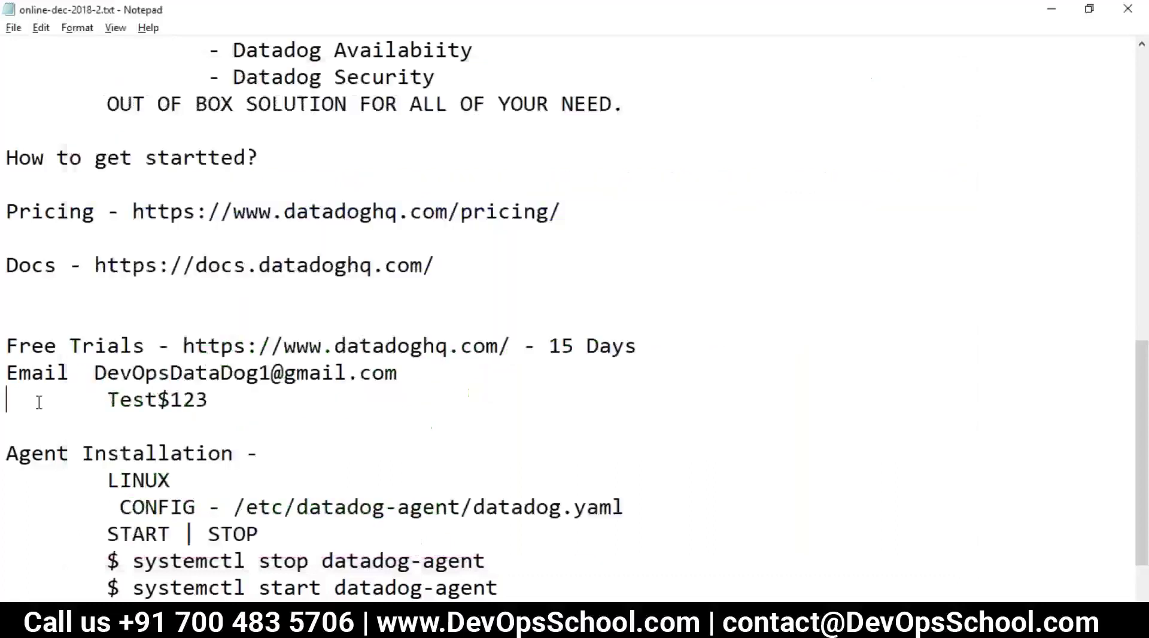
scroll(39, 402, down, 1)
key(alt+Tab)
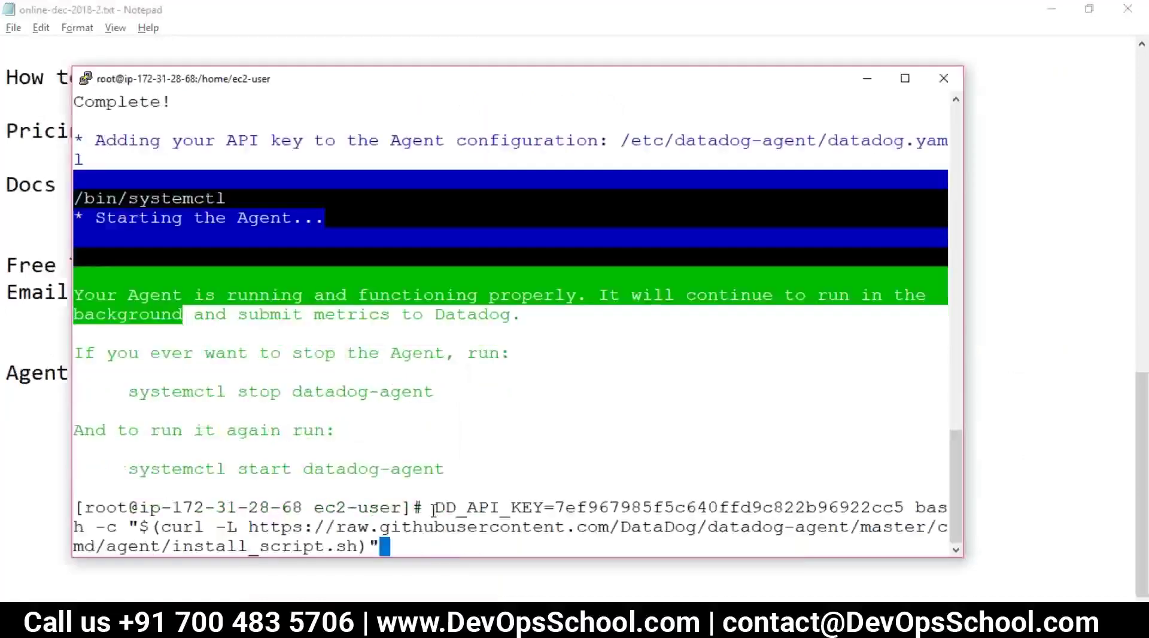
drag(436, 507, 458, 547)
key(ctrl+c)
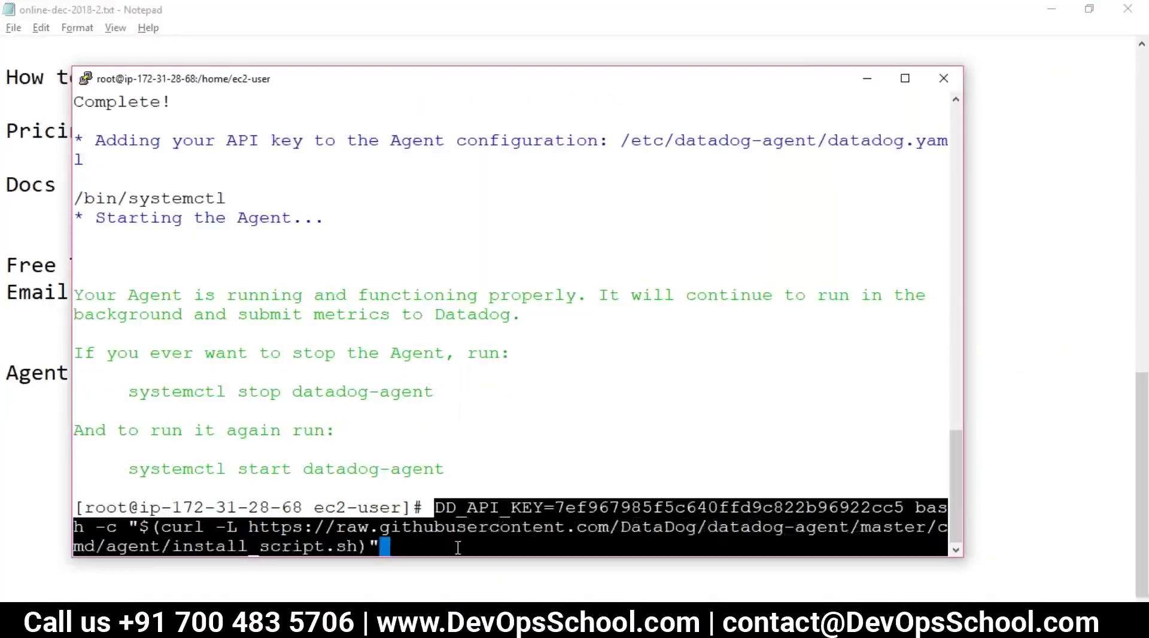
key(alt+Tab)
click(170, 398)
key(Return)
key(Tab)
key(ctrl+v)
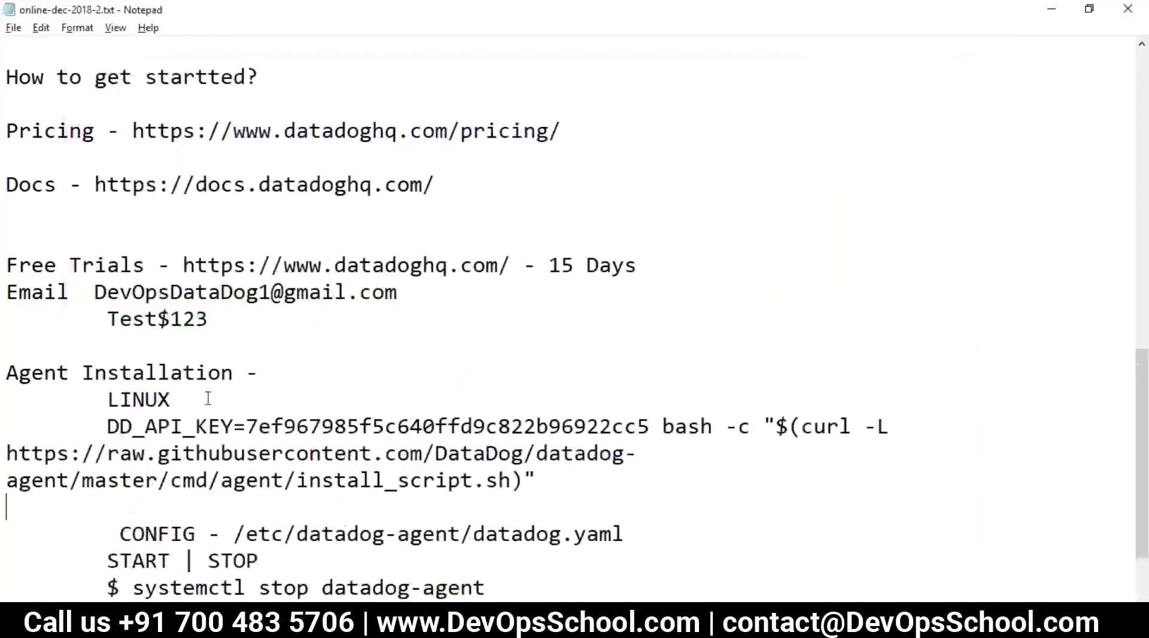
Step: Insert a blank line above the WINDOWS heading in the notes, keeping the heading indented
scroll(203, 405, down, 1)
scroll(203, 405, down, 1)
click(107, 534)
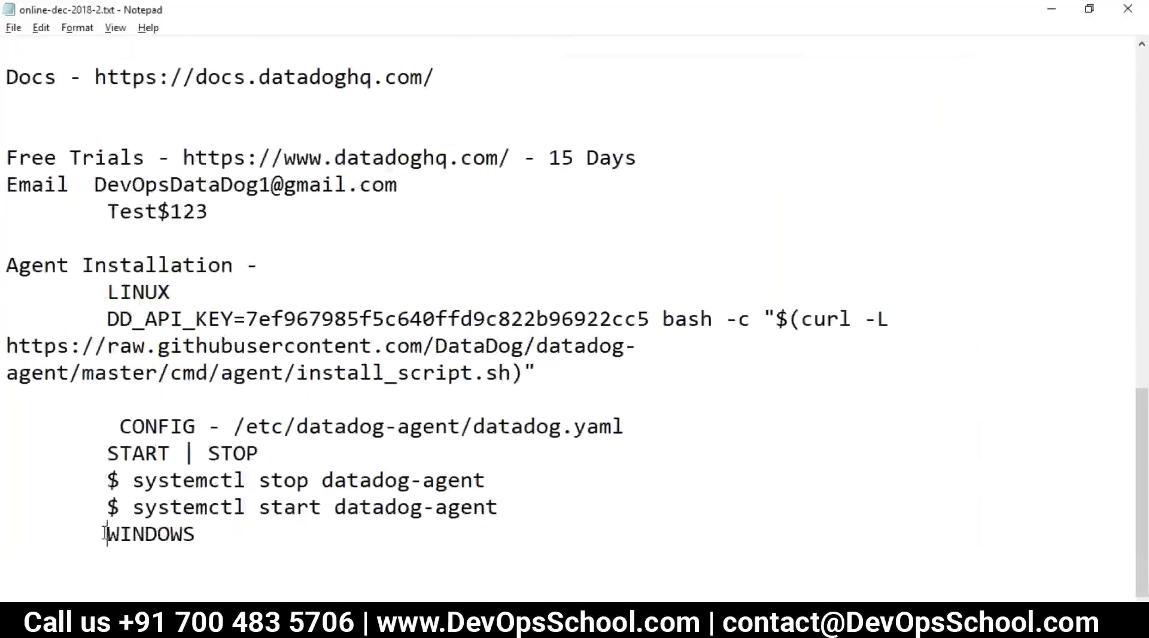
key(Return)
key(Tab)
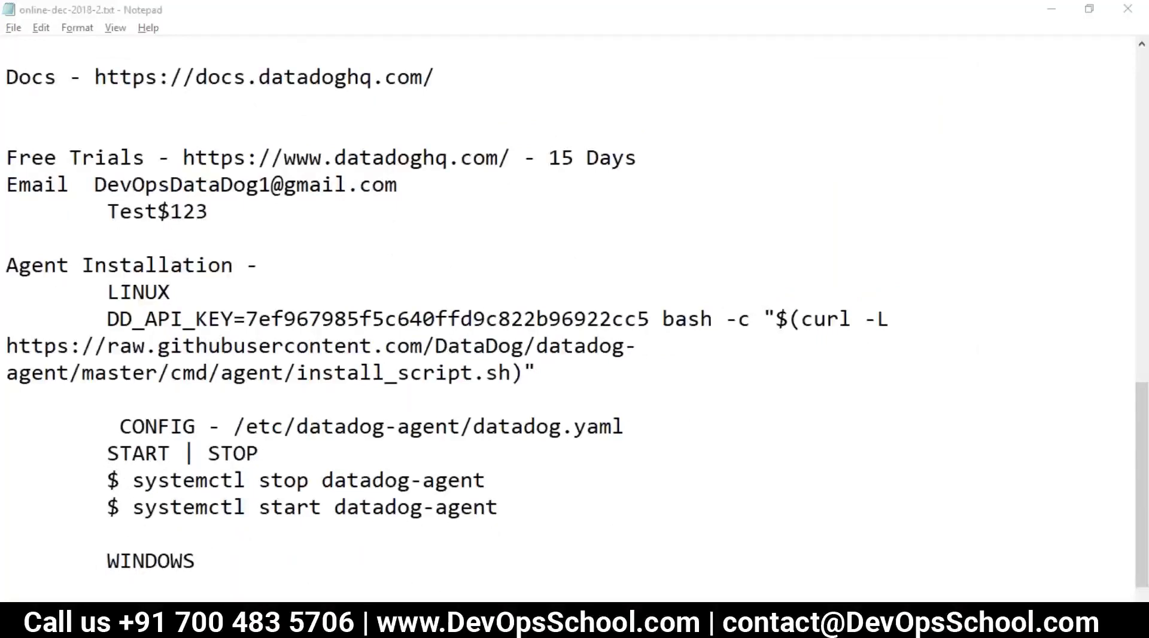
Step: Switch to the root PuTTY session and cancel the recalled agent install command to get an empty prompt
key(alt+Tab)
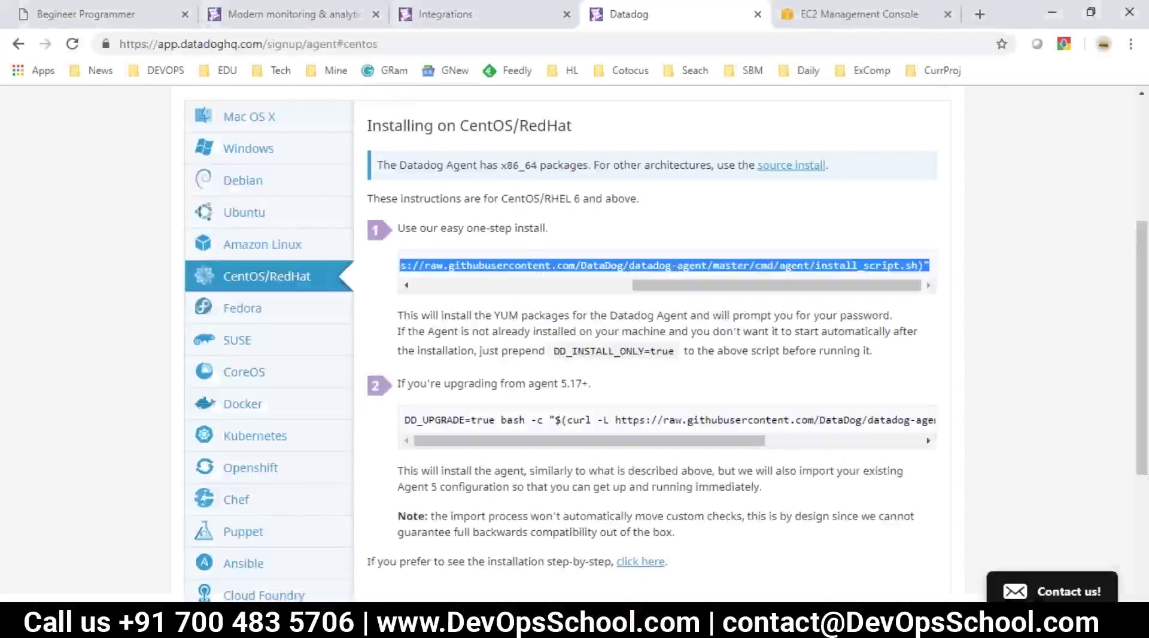
click(434, 623)
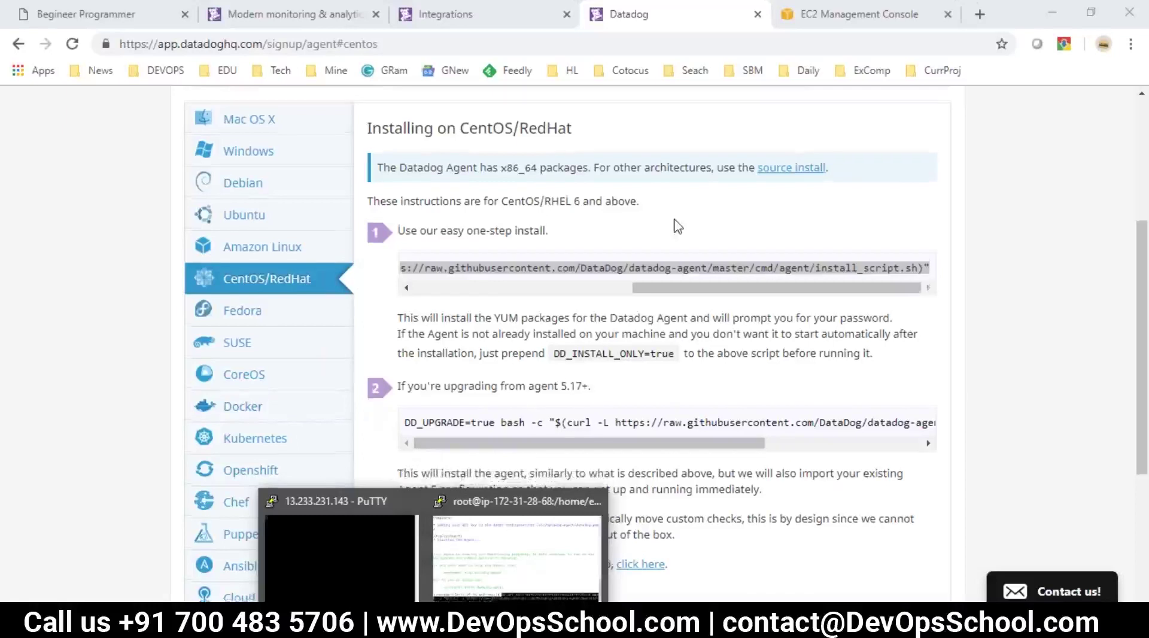
scroll(677, 226, up, 4)
scroll(678, 227, down, 5)
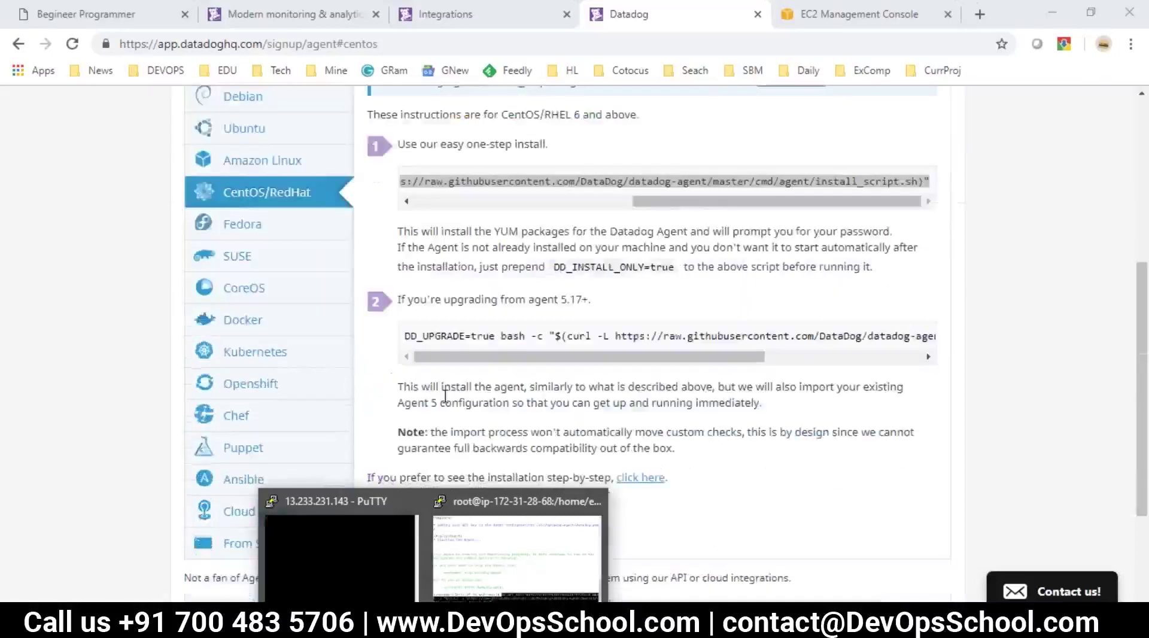
scroll(438, 331, up, 1)
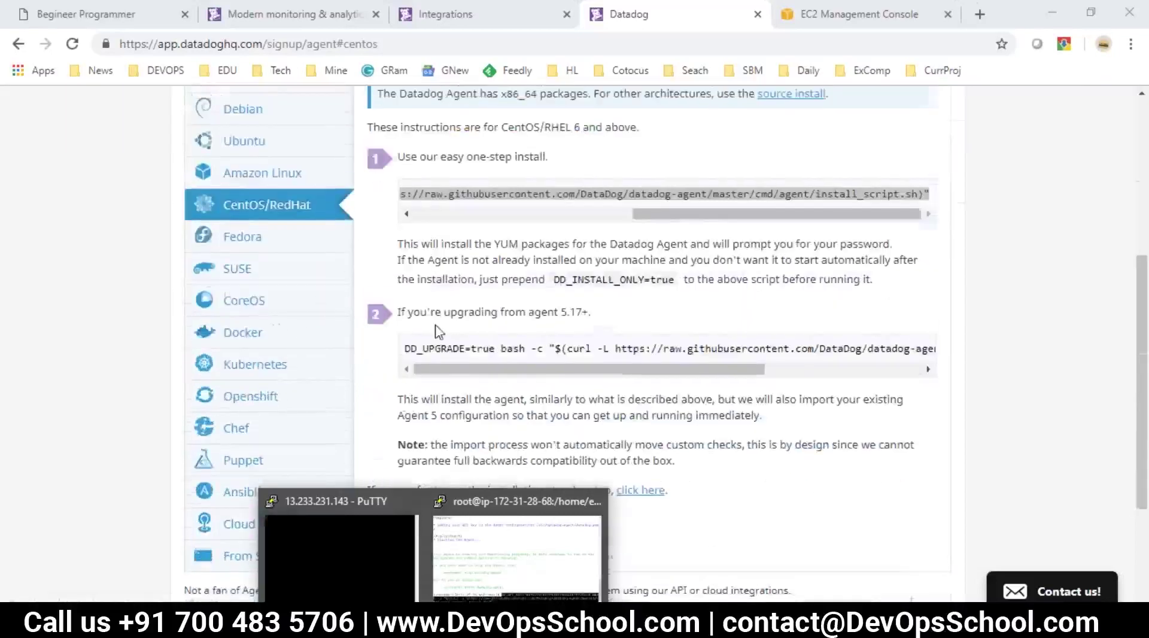
scroll(439, 331, up, 2)
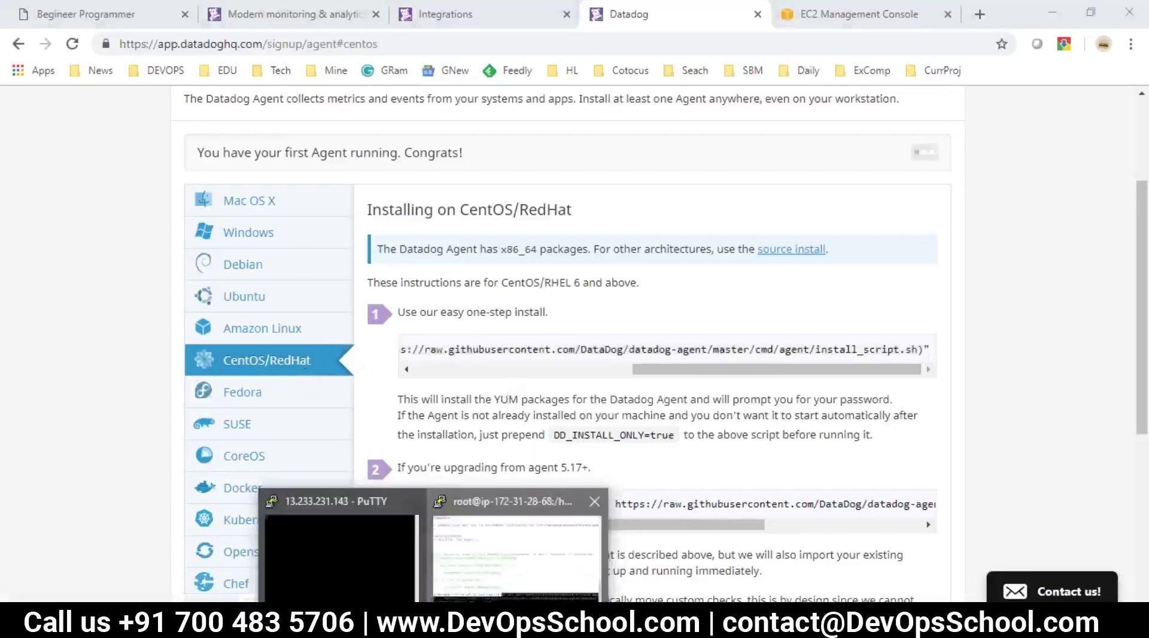
click(479, 560)
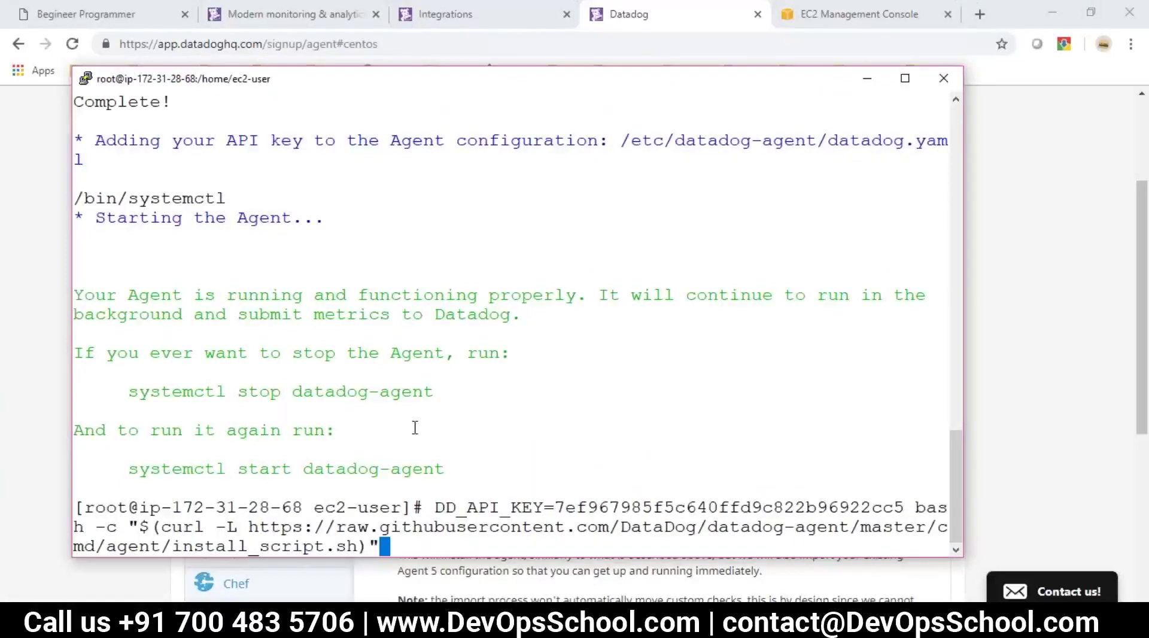
key(ctrl+c)
key(Return)
key(Return)
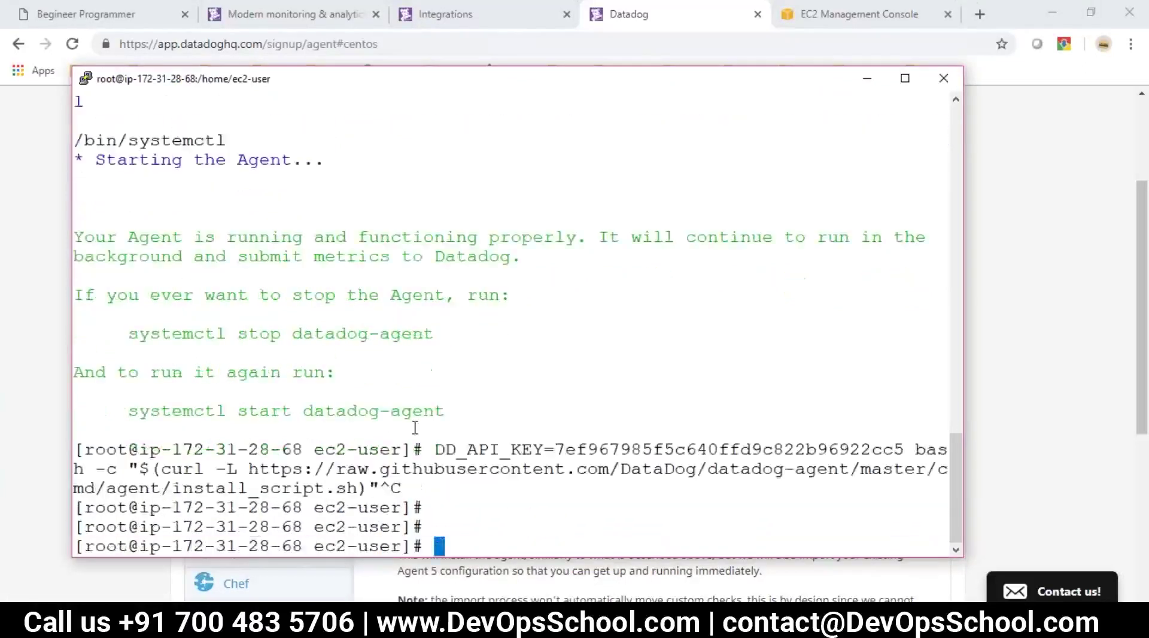
Step: List the running processes that match "data" with the command ps -eaf | grep data
key(Return)
text(ps -eaf )
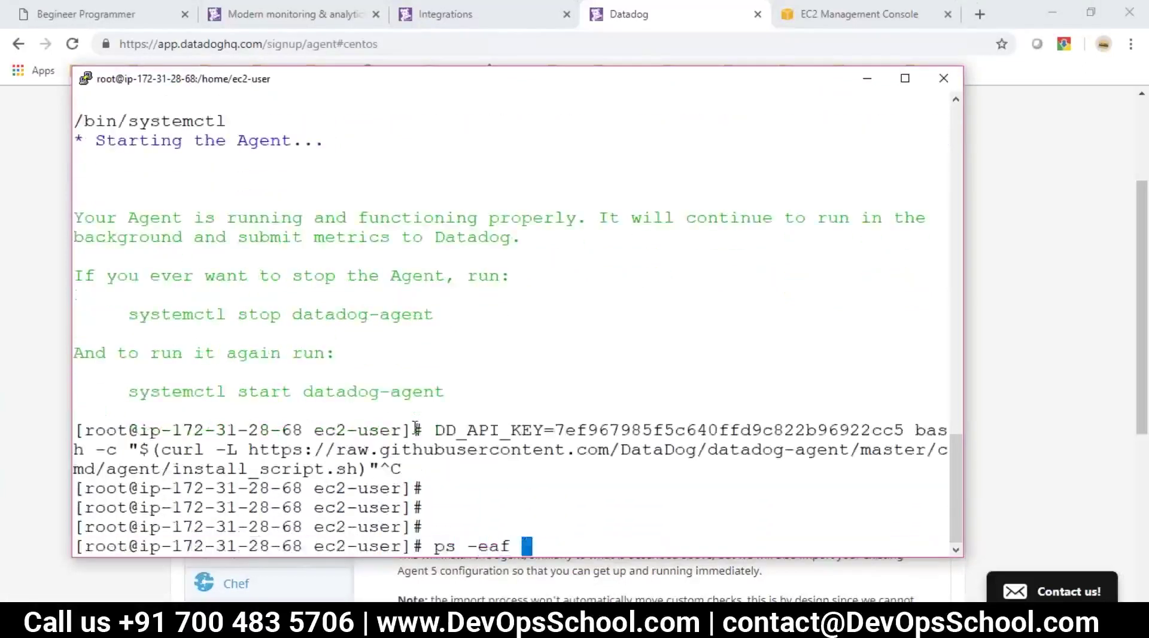
text(| grep data)
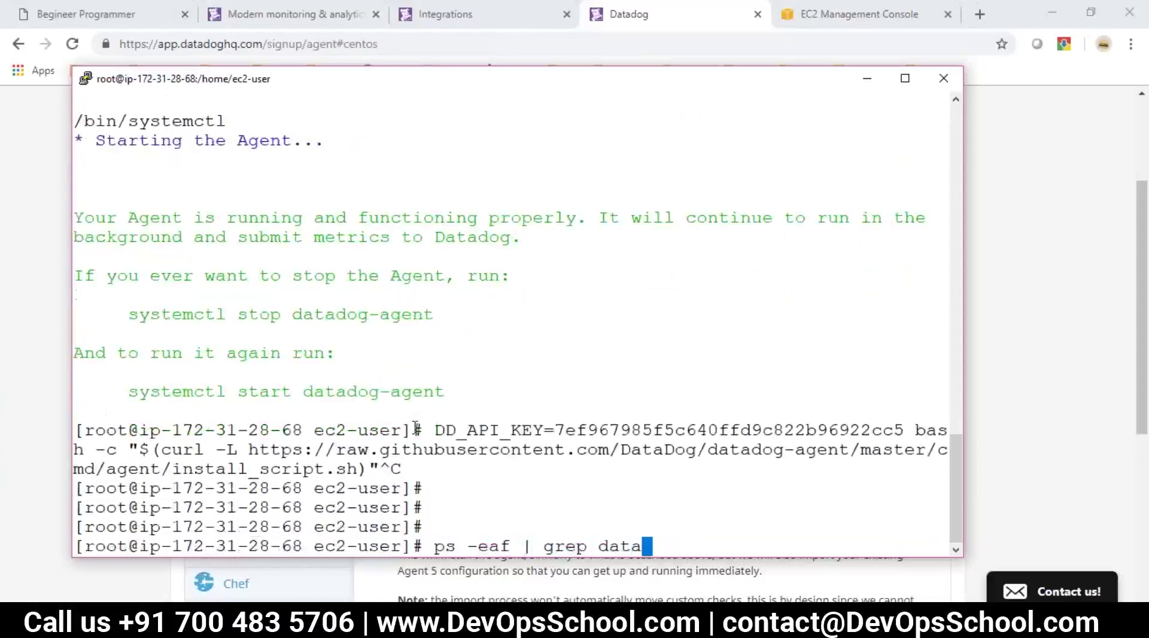
key(Return)
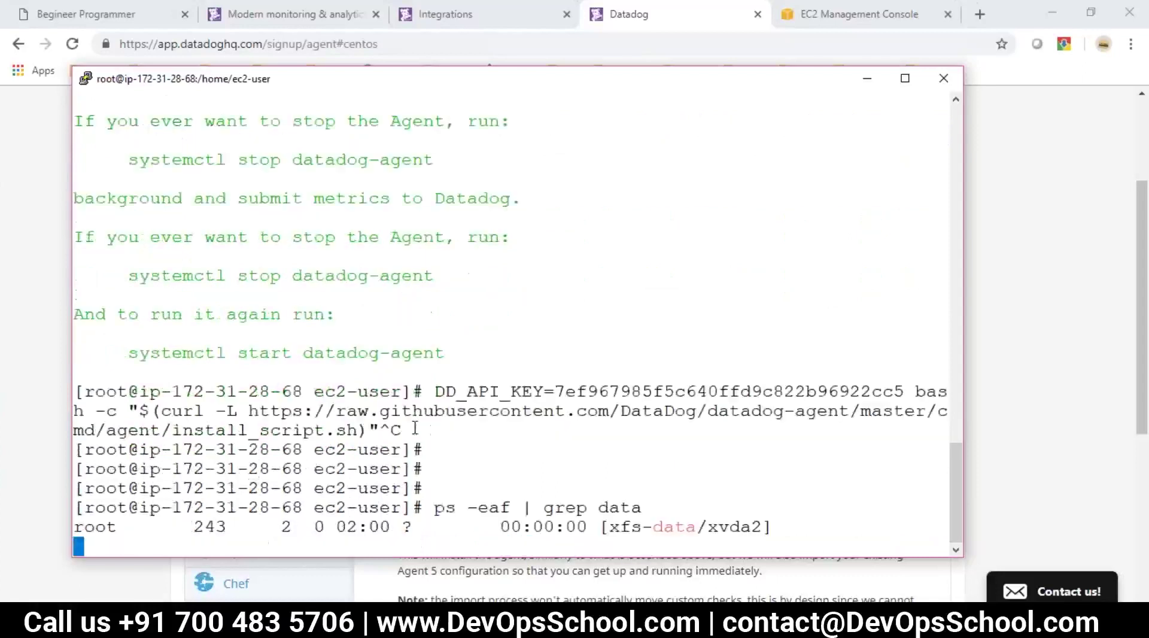
Step: Widen the terminal window and copy the path /opt/datadog-agent/bin/ from the agent's process entry
double_click(658, 468)
click(659, 431)
double_click(659, 430)
drag(601, 430, 795, 431)
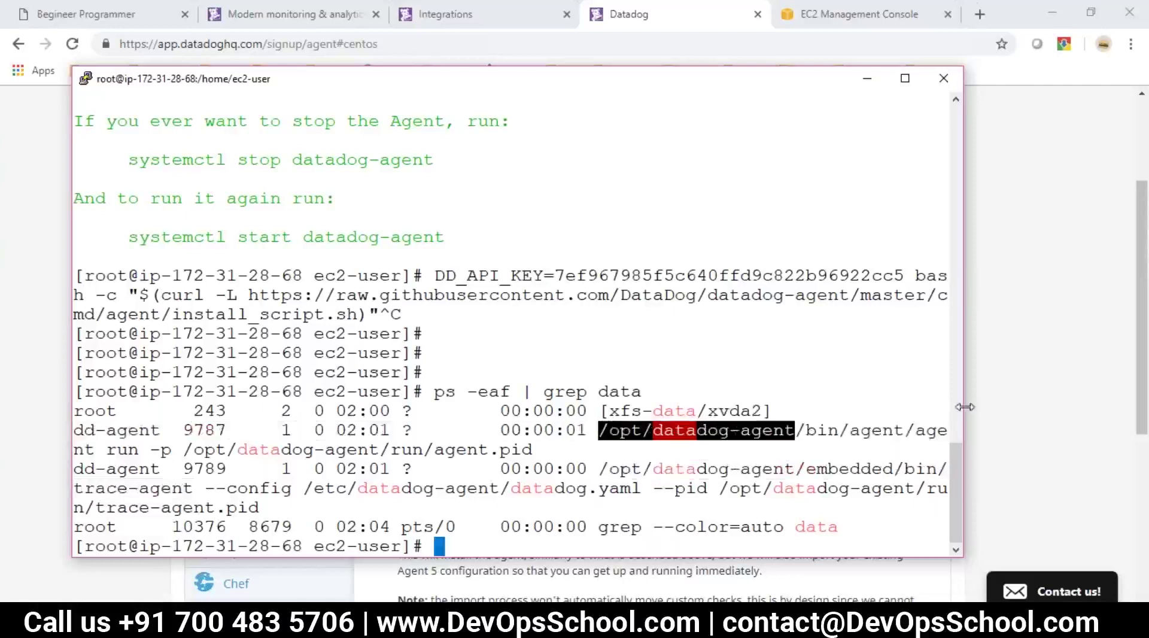
drag(966, 407, 1140, 407)
drag(598, 430, 841, 434)
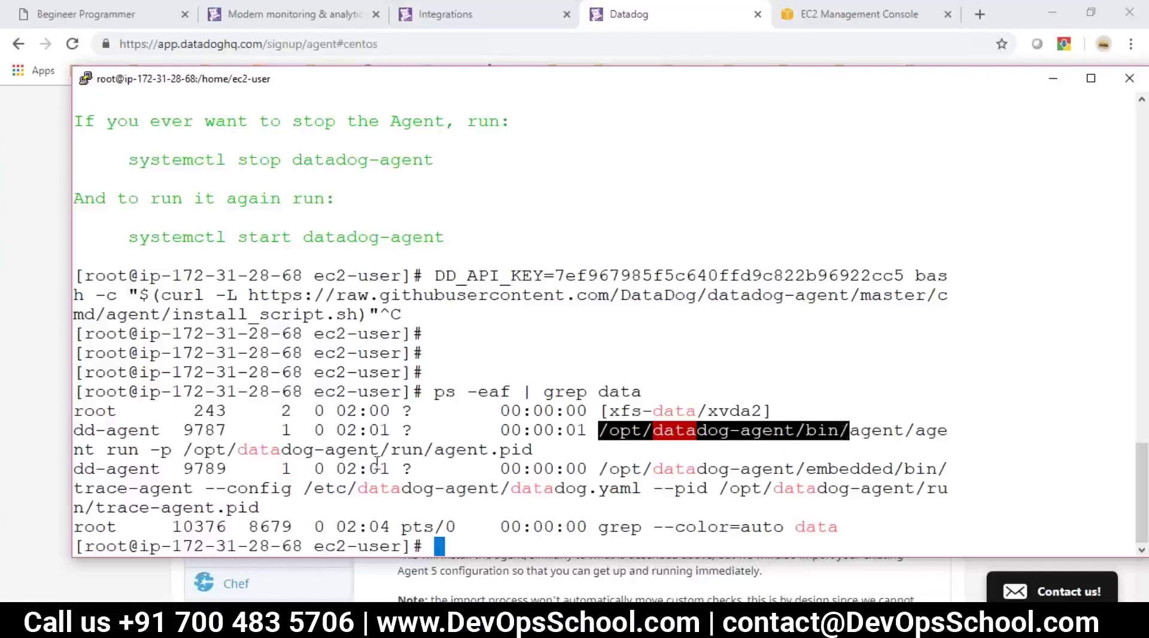
Step: In the Notepad notes, remove the extra space before CONFIG and indent the blank line above it
key(alt+Tab)
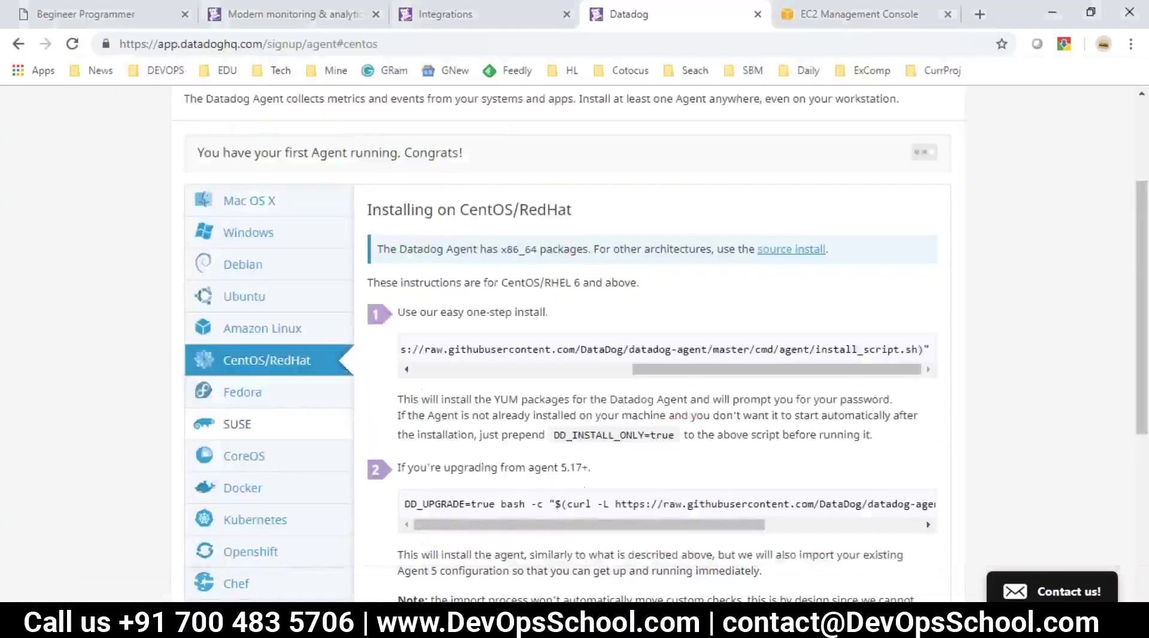
key(alt+Tab)
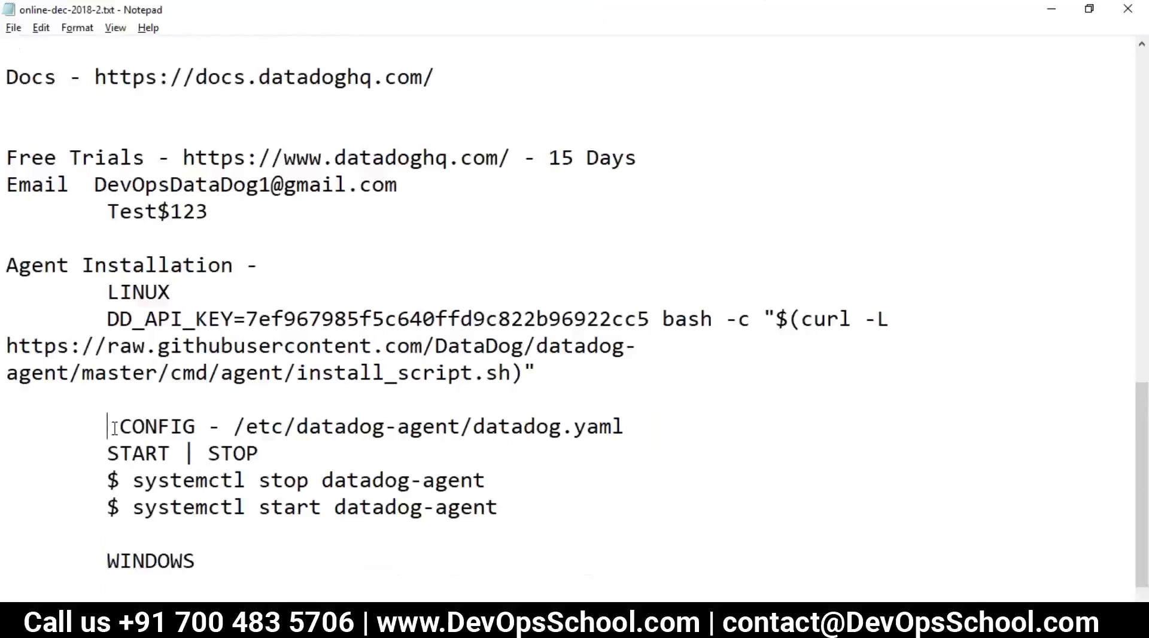
click(119, 428)
key(BackSpace)
click(118, 398)
key(Tab)
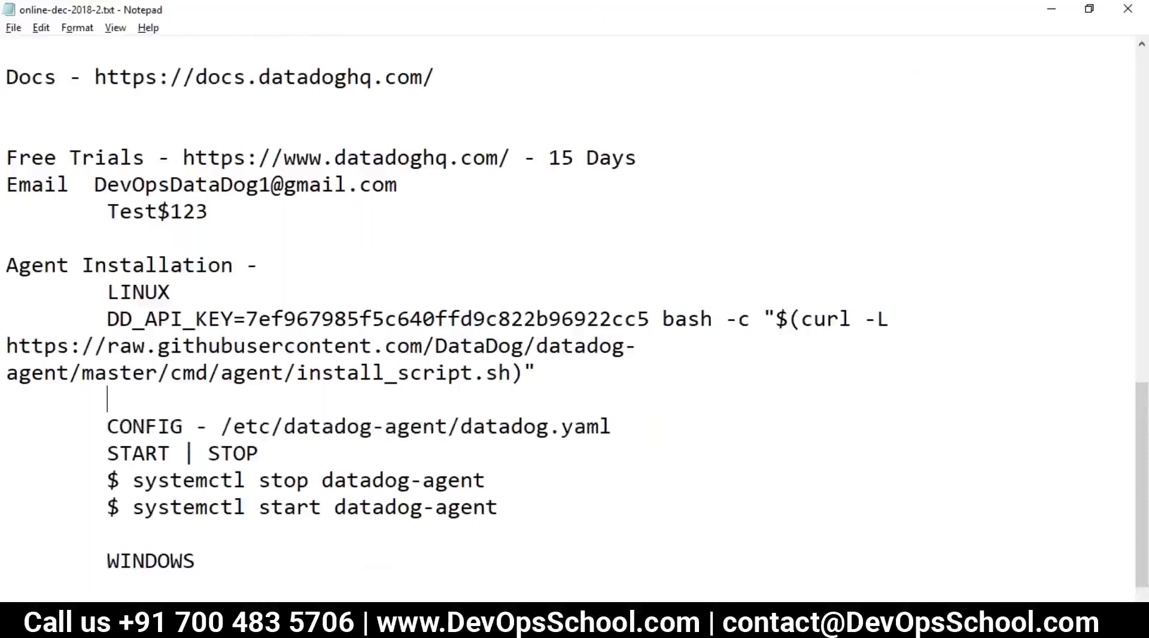
Step: Add the line "EXECUTABLES - /opt/datadog-agent/bin/" directly above CONFIG in the notes
key(Return)
key(Tab)
text(EXe)
key(BackSpace)
key(BackSpace)
text(E)
key(BackSpace)
key(BackSpace)
text(EXECUTABLES -)
text(/opt/datadog-agent/bin/)
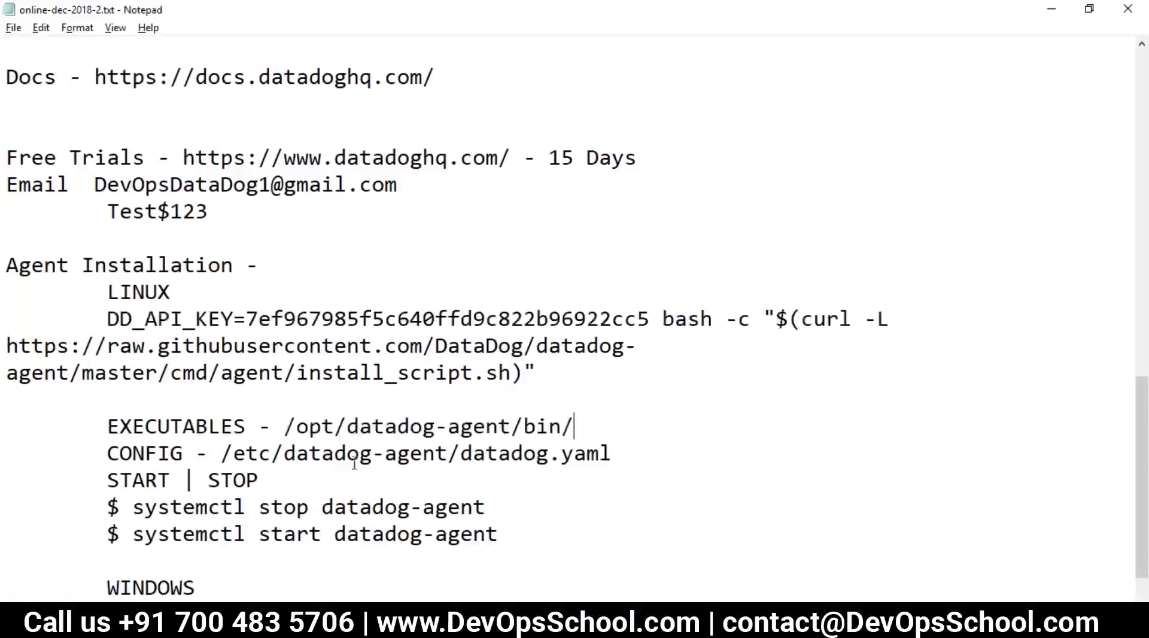
Step: Copy the config file path from the notes and open /etc/datadog-agent/datadog.yaml in vi in the PuTTY terminal
drag(221, 453, 628, 459)
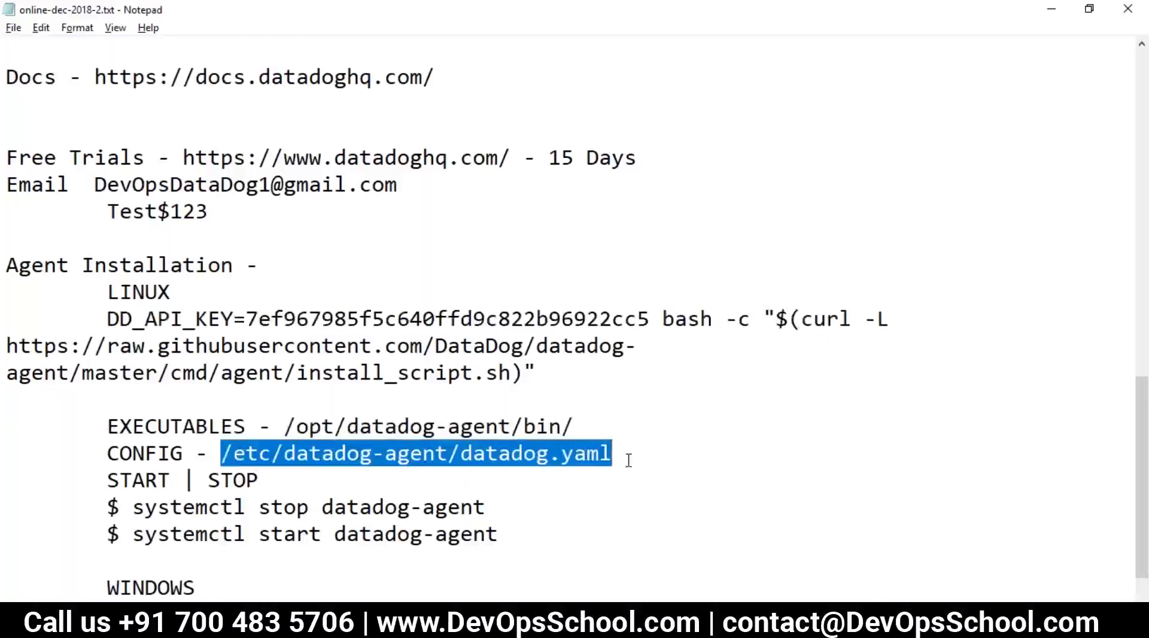
key(alt+Tab)
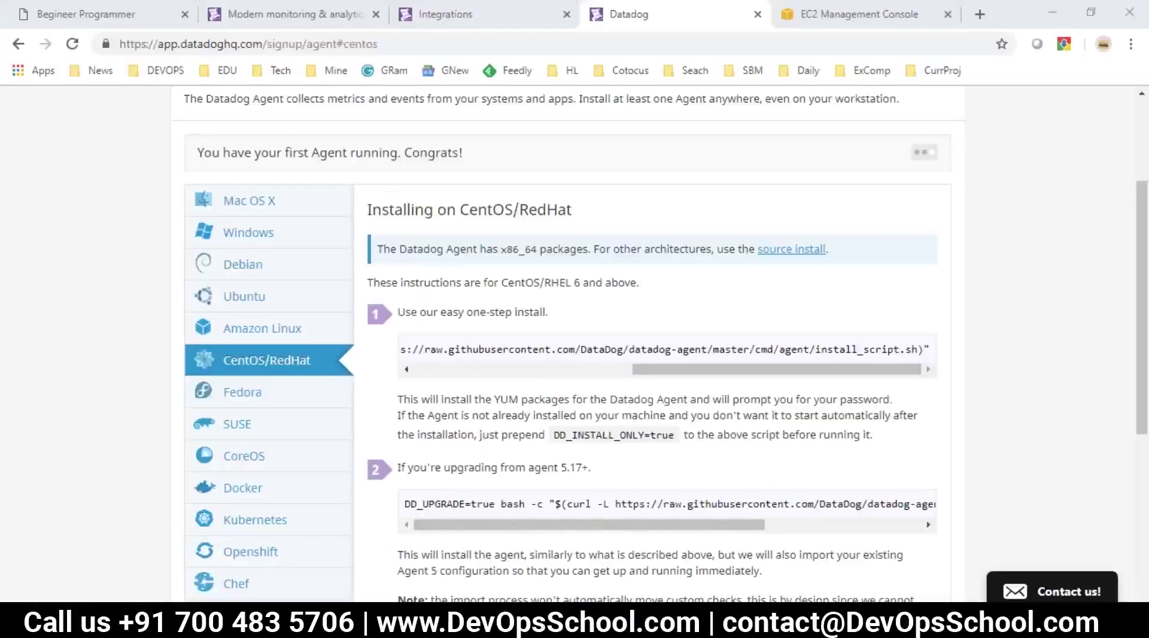
scroll(568, 344, down, 5)
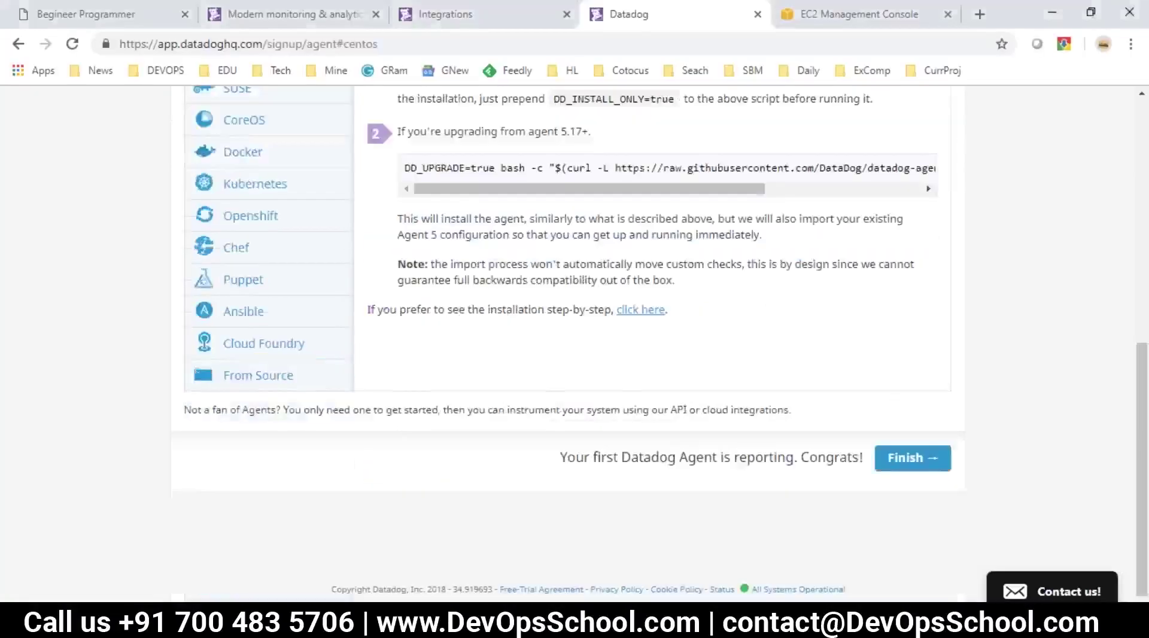
key(alt+Tab)
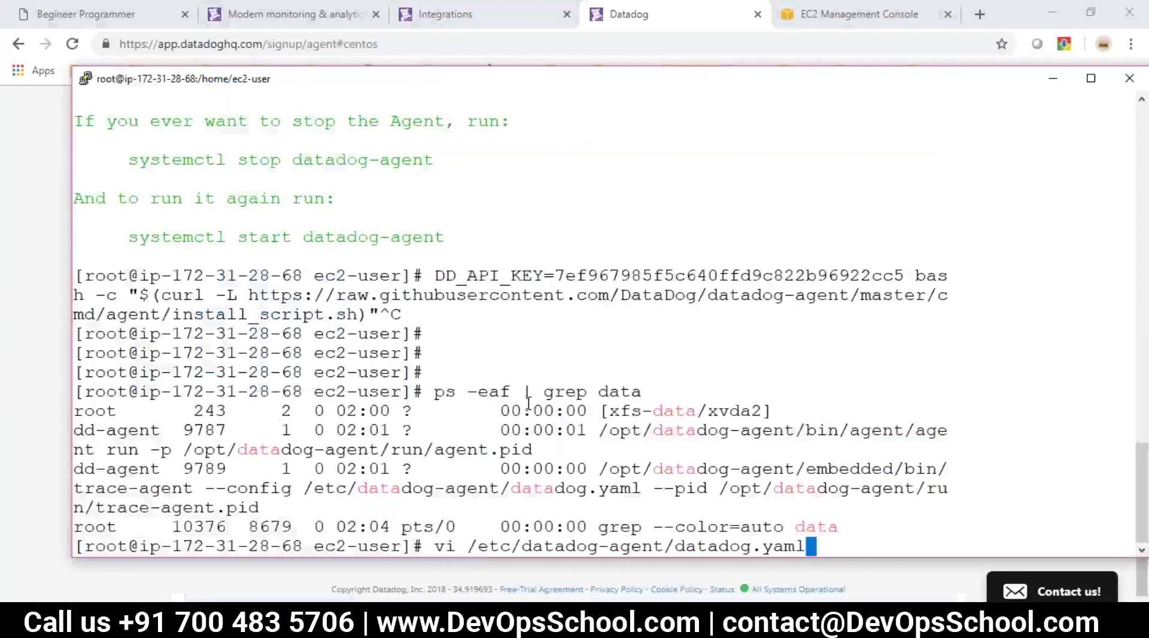
key(Return)
Step: Examine the api_key entry in datadog.yaml and compare it with the DD_API_KEY of the install command in the notes
key(Down)
key(Down)
key(Down)
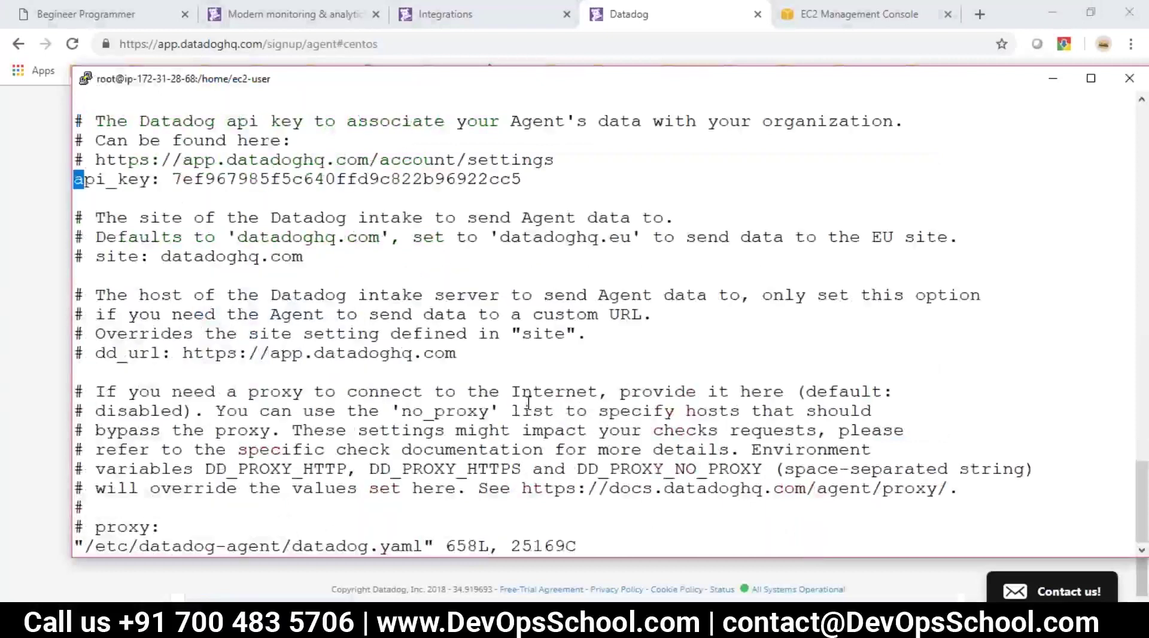
double_click(335, 179)
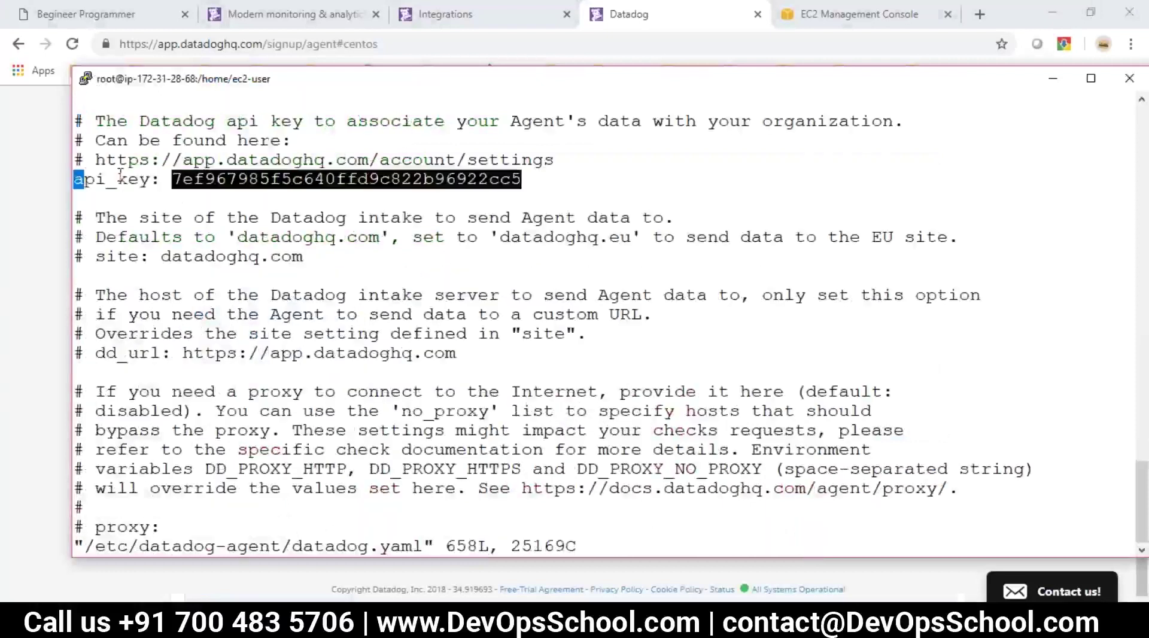
triple_click(119, 178)
click(206, 245)
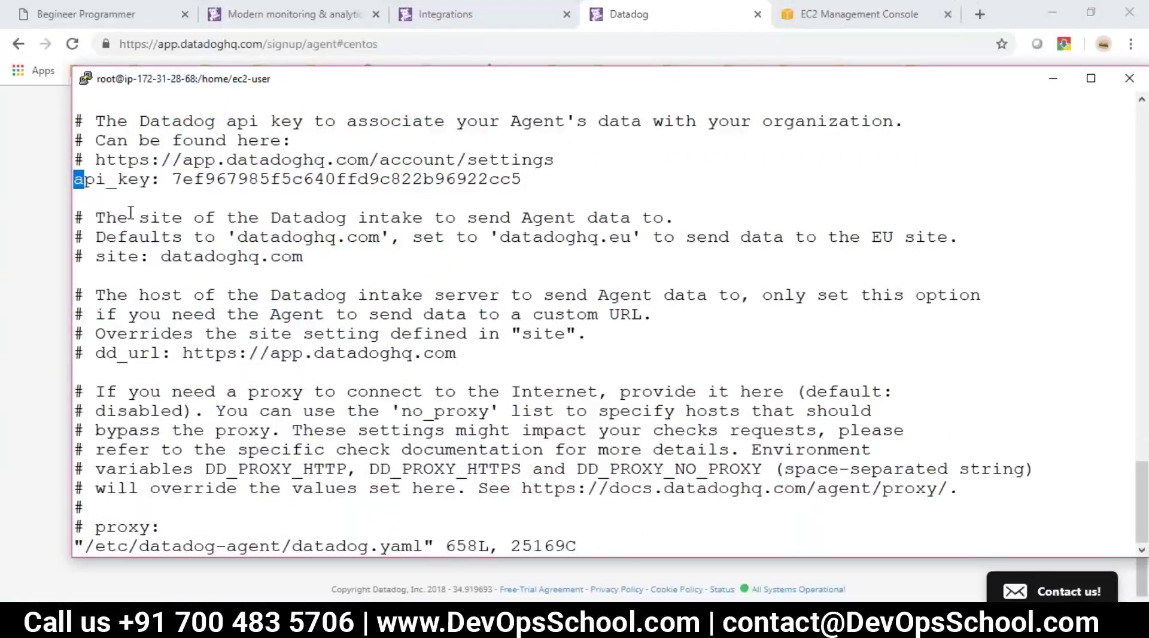
double_click(107, 179)
click(108, 179)
double_click(212, 179)
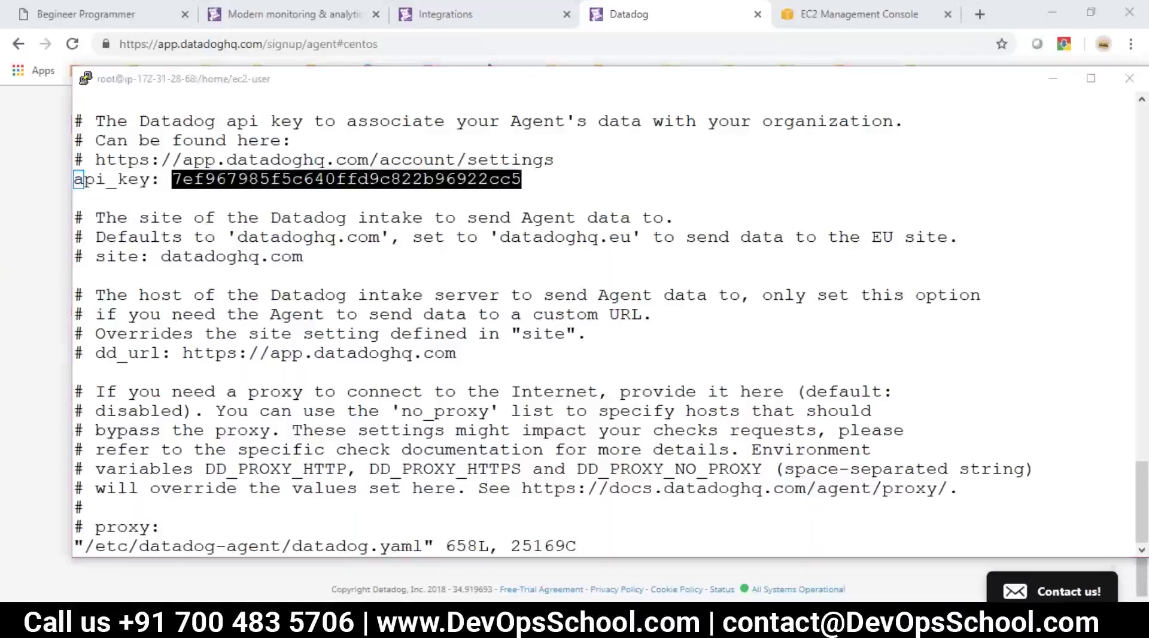
key(alt+Tab)
drag(108, 319, 663, 317)
key(alt+Tab)
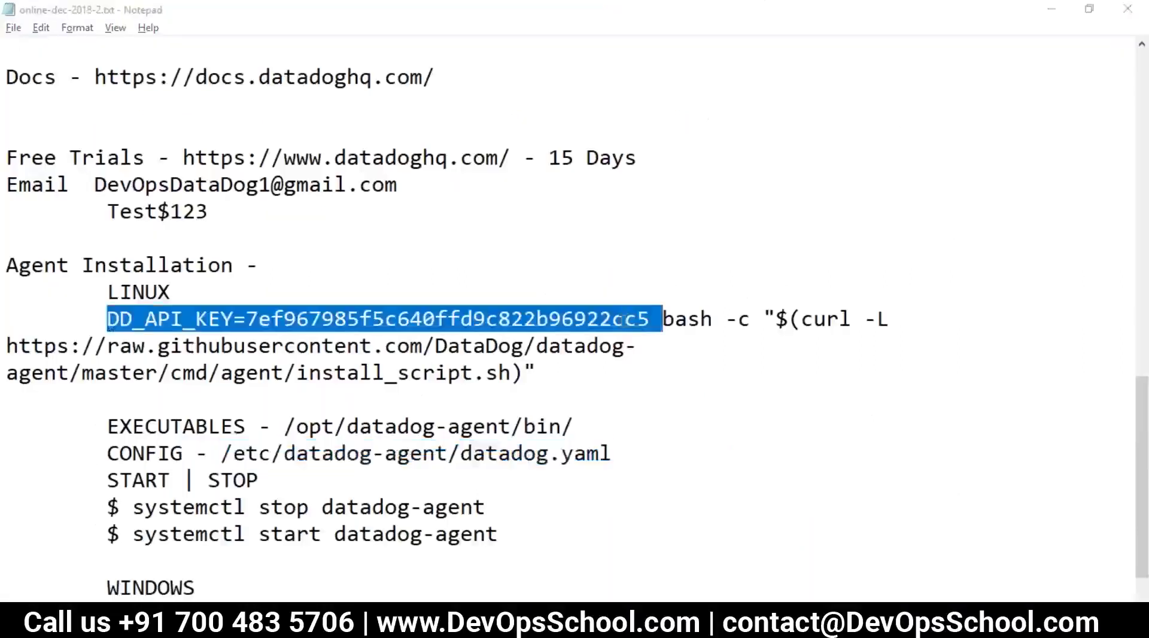
Step: Review the Datadog intake site, dd_url and proxy settings in datadog.yaml
key(Down)
key(Down)
key(Down)
key(Down)
key(Down)
key(Down)
key(Down)
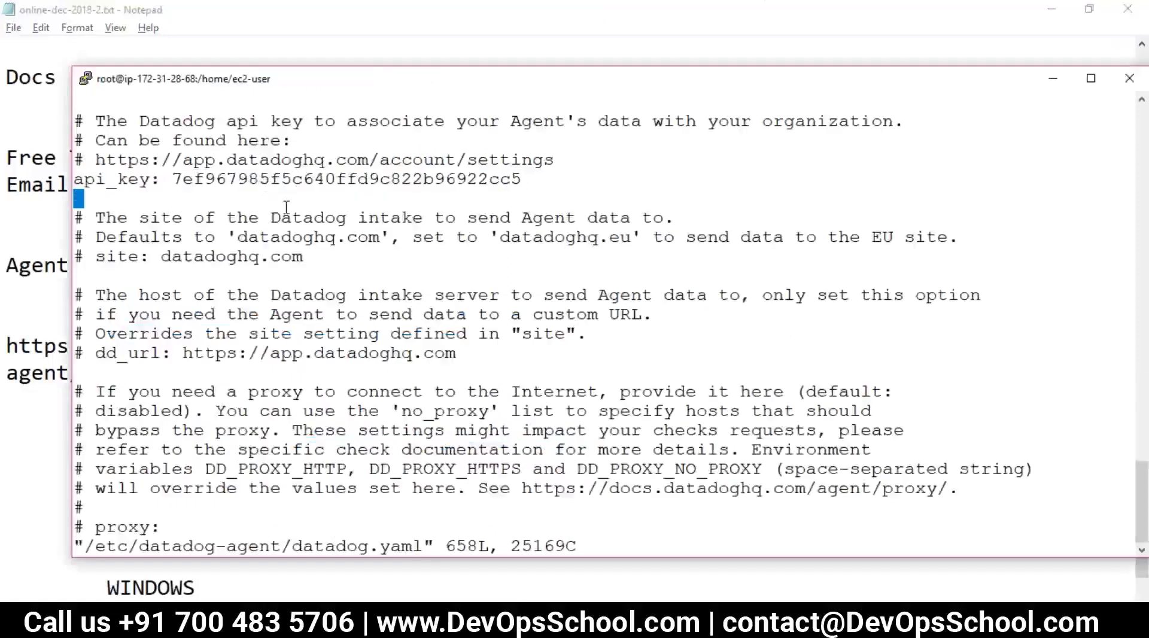
key(Down)
key(Down)
key(Down)
key(Down)
key(Down)
key(Down)
key(Down)
key(Down)
key(Down)
key(Down)
key(Down)
key(Down)
key(Down)
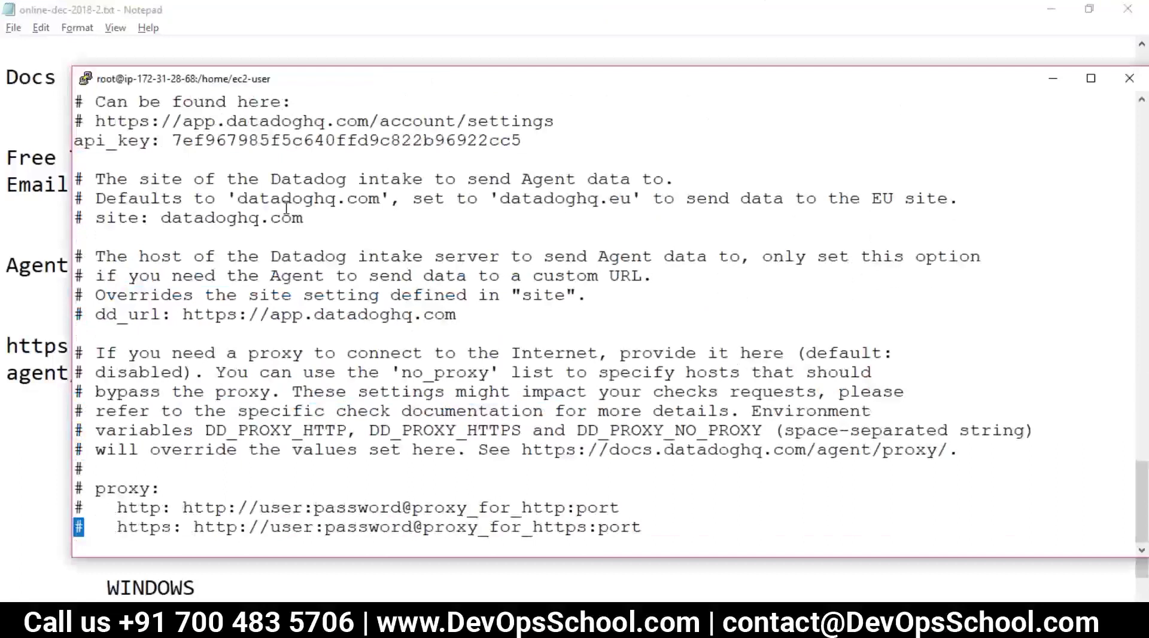
key(Down)
key(Down)
key(Down)
key(Down)
key(Down)
key(Down)
key(Down)
key(Down)
key(Down)
key(Down)
key(Down)
key(Down)
key(Down)
key(Down)
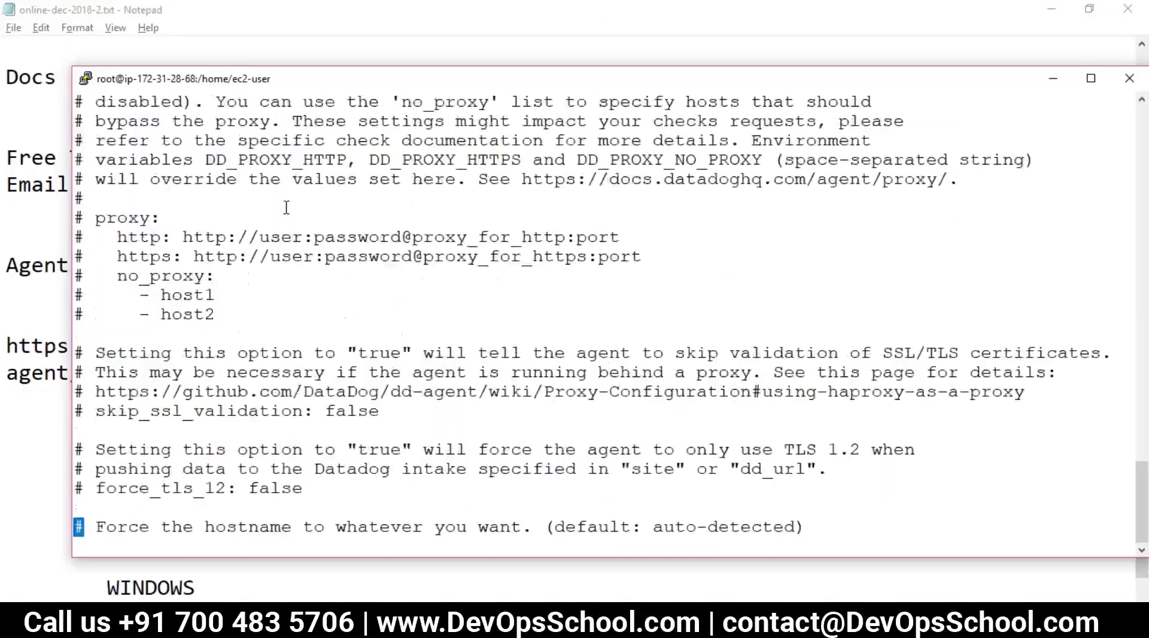
Step: Read through the hostname, host tags and tag value separator options in datadog.yaml
key(Down)
key(Down)
key(Down)
key(Down)
key(Down)
key(Down)
key(Down)
key(Down)
key(Down)
key(Down)
key(Down)
key(Down)
key(Down)
key(Down)
key(Down)
key(Down)
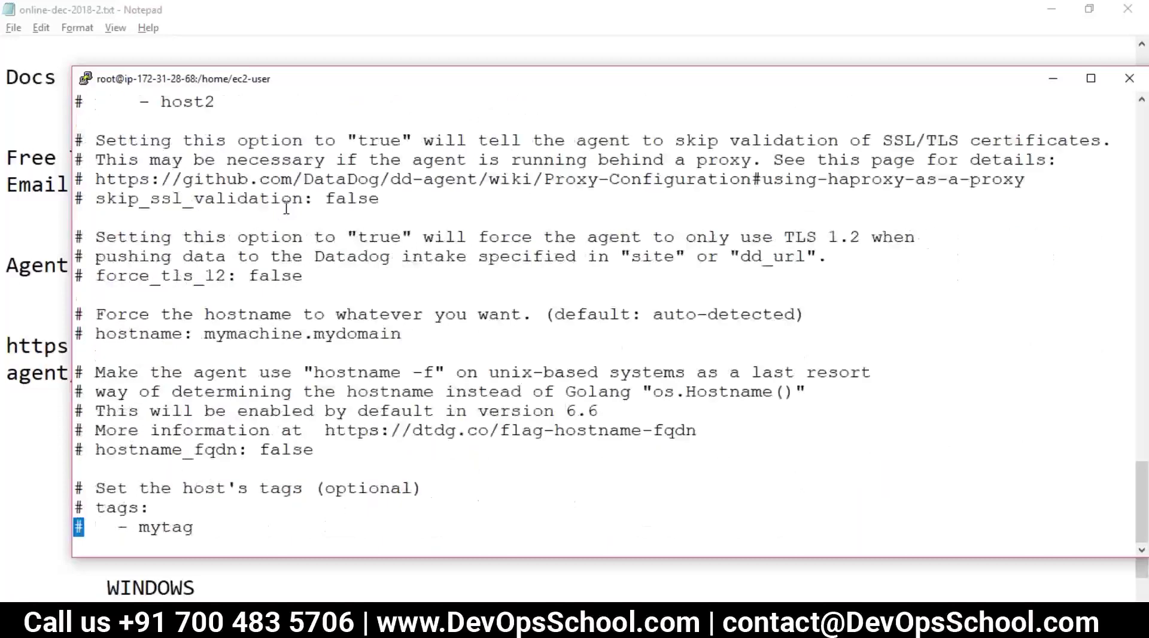
key(Down)
key(Down)
key(Down)
key(Down)
key(Down)
key(Down)
key(Down)
key(Down)
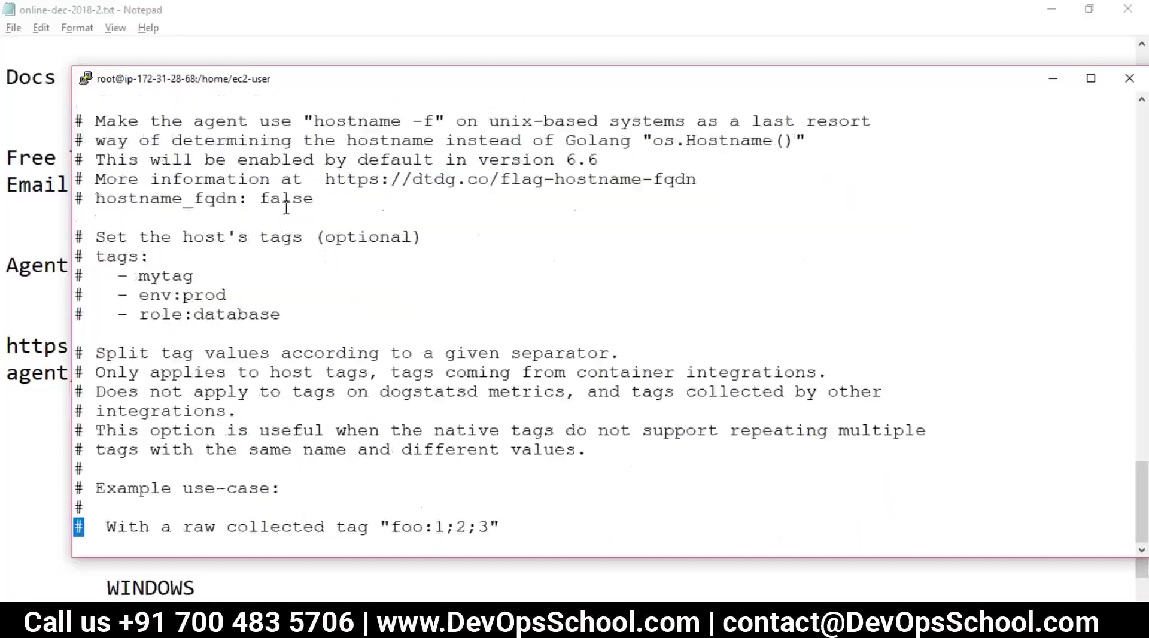
key(Down)
key(Down)
key(Down)
key(Down)
key(Down)
key(Down)
key(Down)
key(Down)
key(Down)
key(Down)
key(Down)
key(Down)
key(Down)
key(Down)
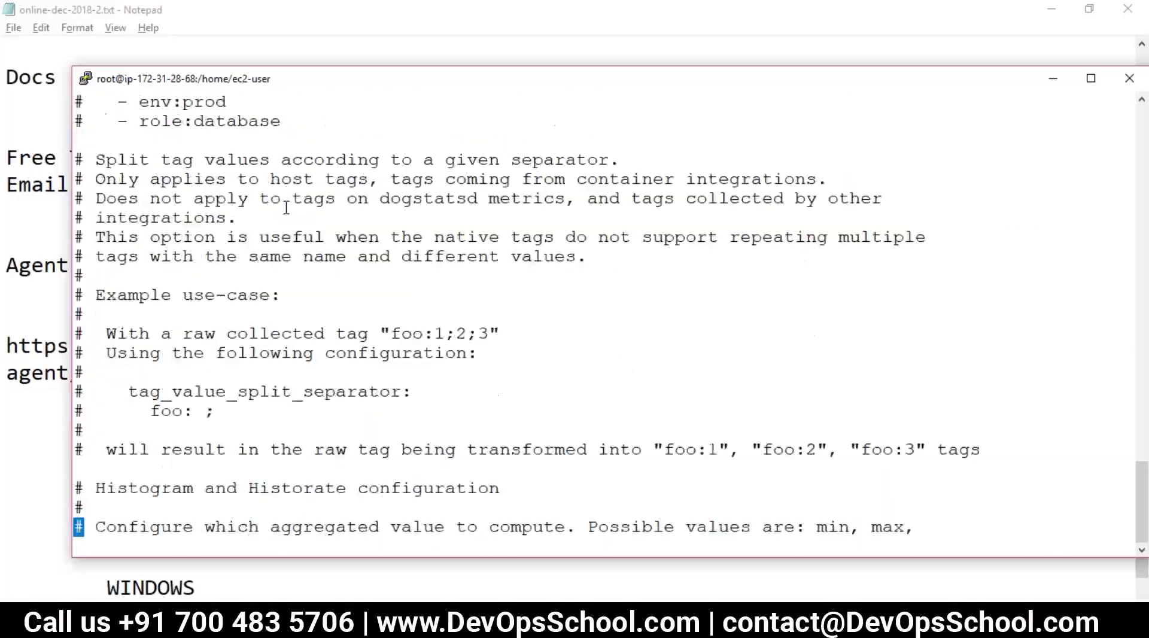
Step: Examine the histogram aggregate, percentile and distribution options in datadog.yaml
key(Down)
key(Down)
key(Down)
key(Down)
key(Down)
key(Down)
key(Down)
key(Down)
key(Down)
key(Down)
key(Down)
key(Down)
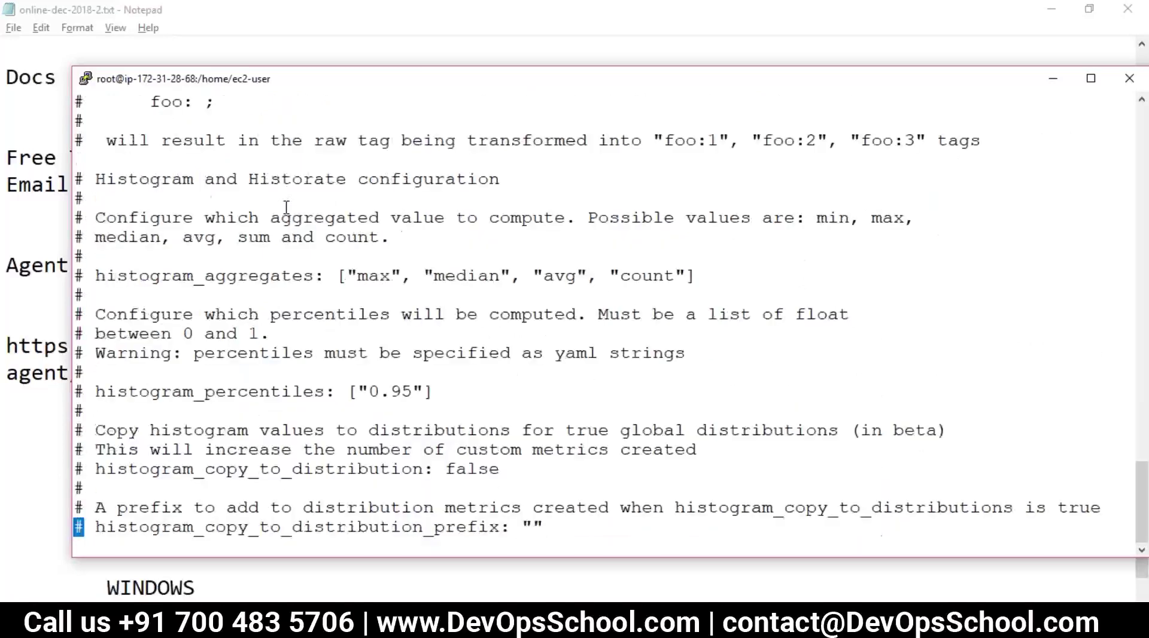
key(Down)
key(Down)
key(Down)
key(Down)
key(Down)
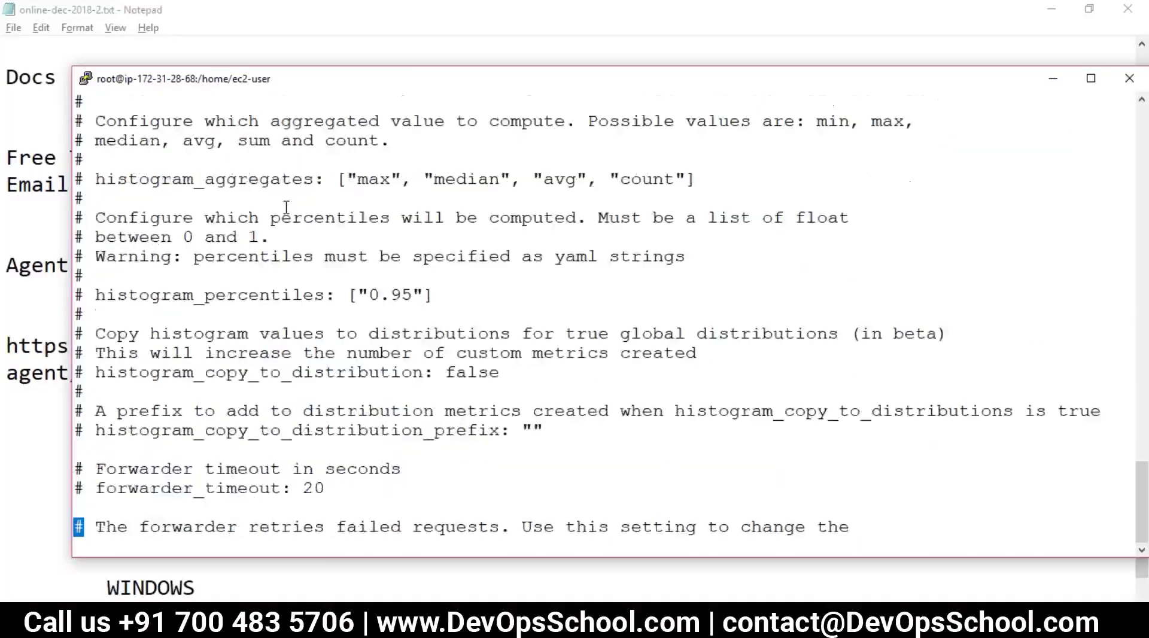
Step: Examine the forwarder timeout, retry queue size and worker count settings in datadog.yaml
key(Down)
key(Down)
key(Down)
key(Down)
key(Down)
key(Down)
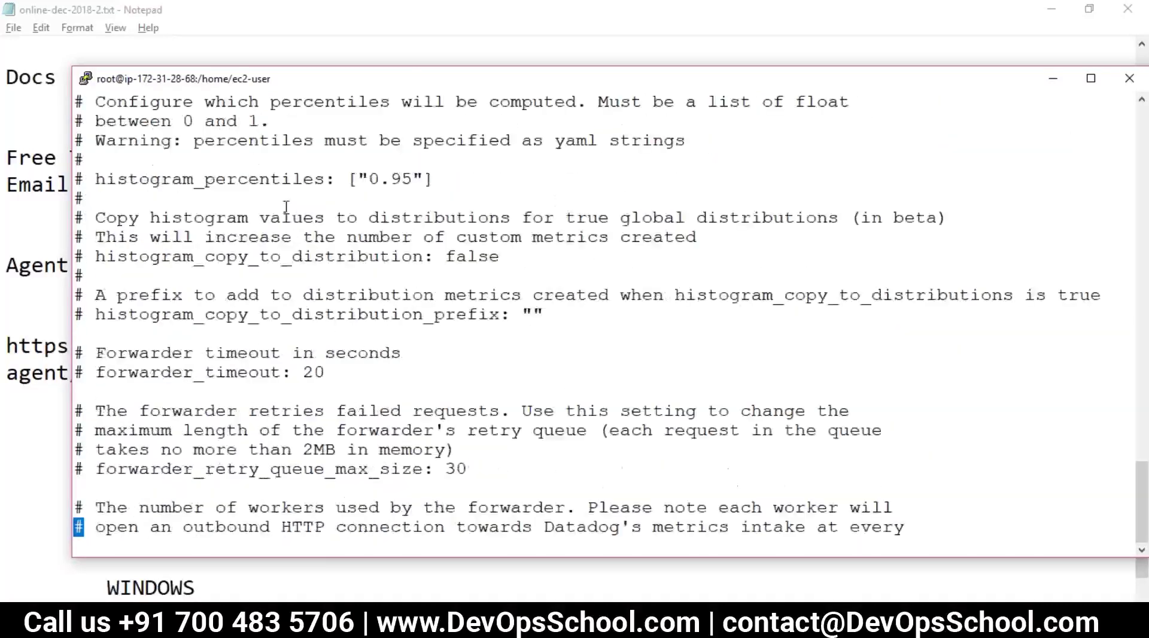
key(Down)
key(Down)
key(Down)
key(Down)
key(Down)
key(Down)
key(Down)
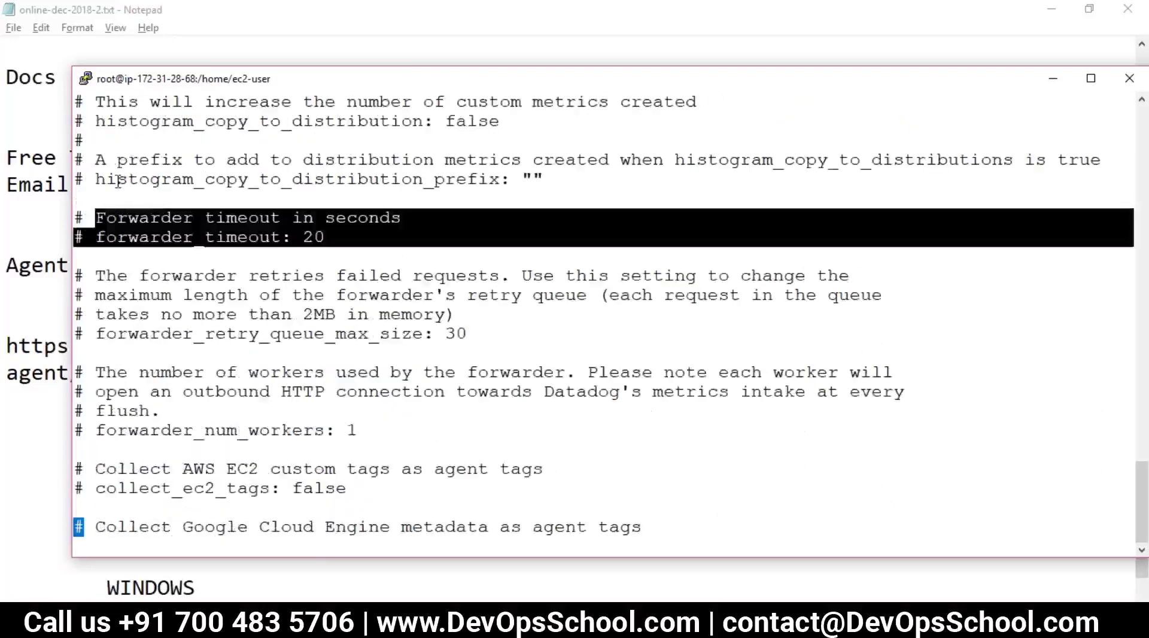
drag(325, 237, 182, 222)
drag(97, 229, 76, 218)
drag(106, 334, 244, 388)
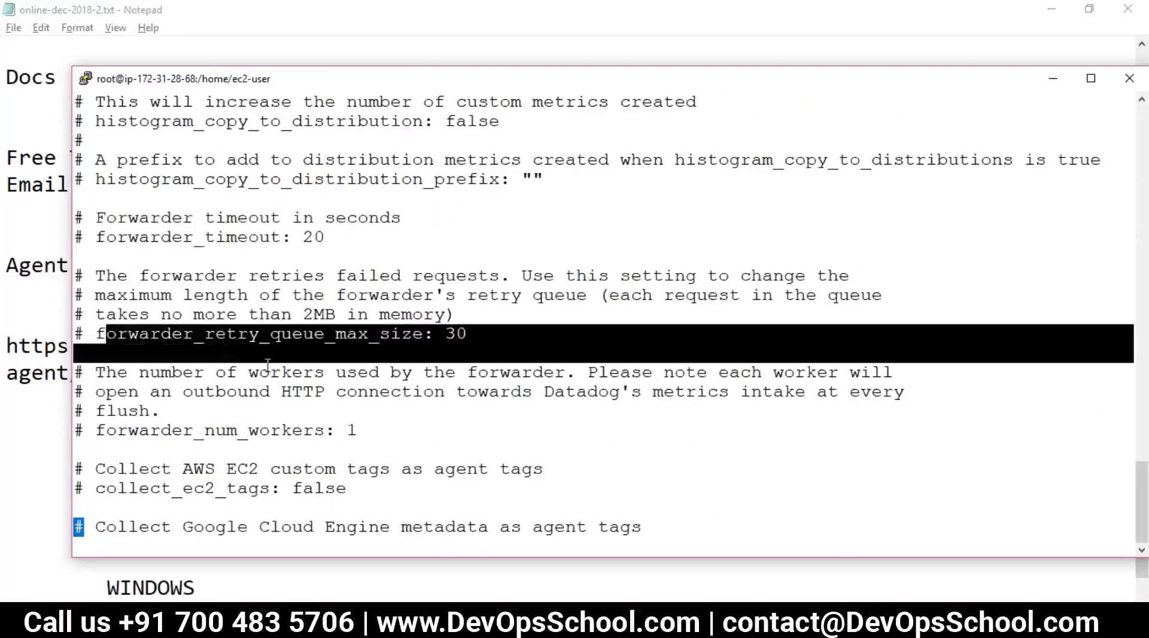
key(Down)
key(Down)
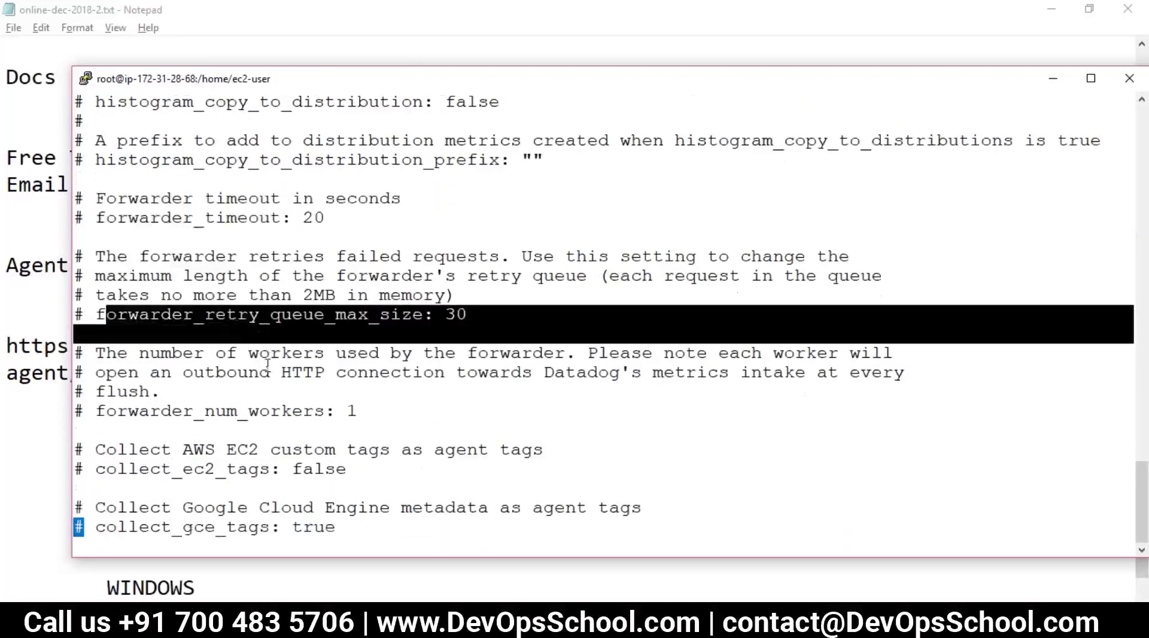
Step: Review the cloud tag collection, check path, port and check_runners options in datadog.yaml
key(Down)
key(Down)
key(Down)
key(Down)
key(Down)
key(Down)
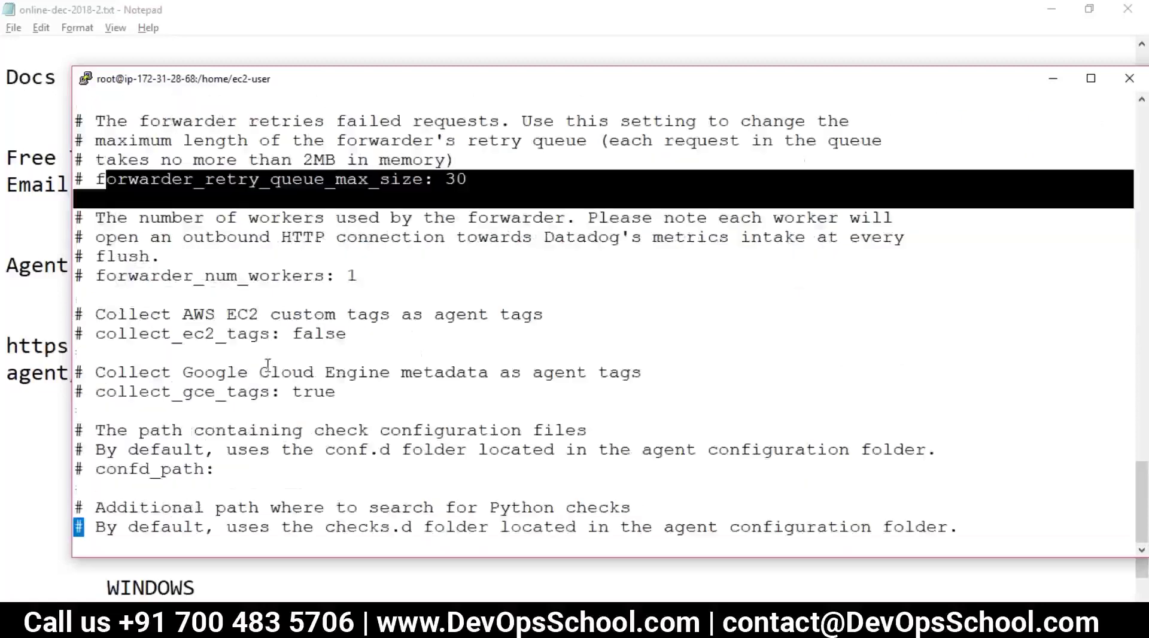
key(Down)
key(Down)
key(Down)
key(Down)
key(Down)
key(Down)
key(Down)
key(Down)
key(Down)
key(Down)
key(Down)
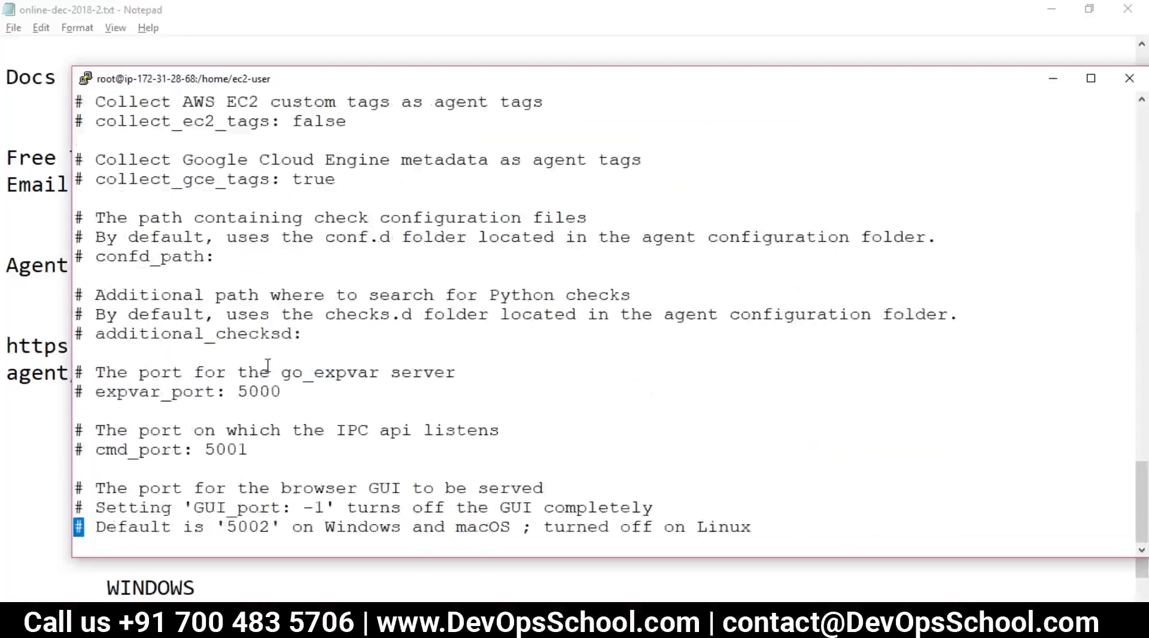
key(Down)
key(Down)
key(Down)
key(Down)
key(Down)
key(Down)
key(Down)
key(Down)
key(Down)
key(Down)
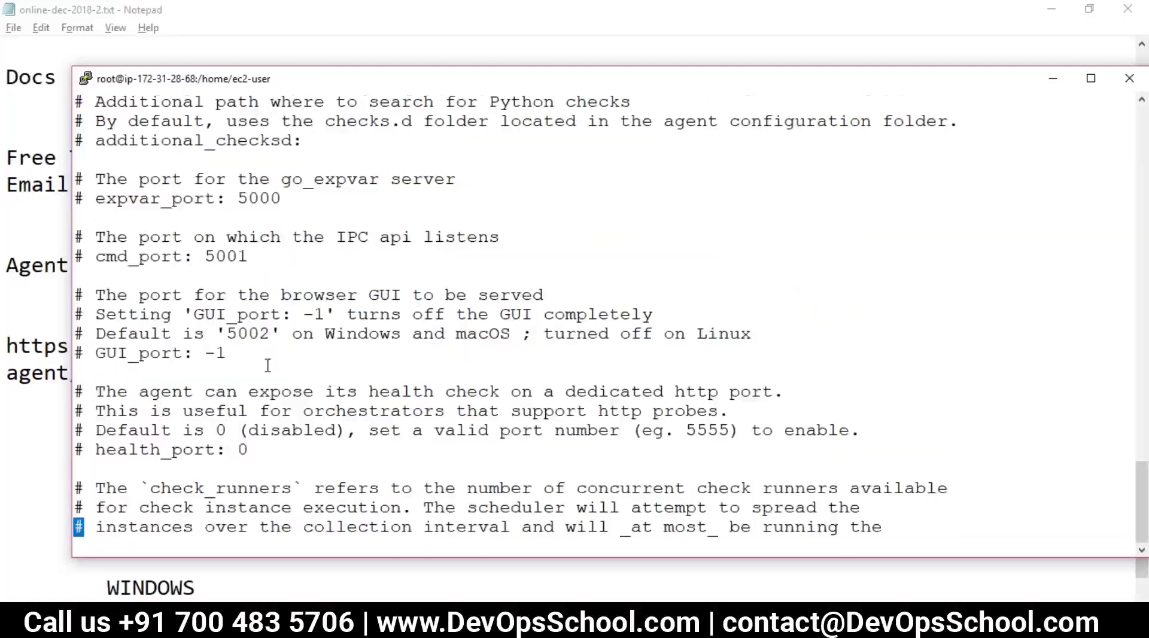
key(Down)
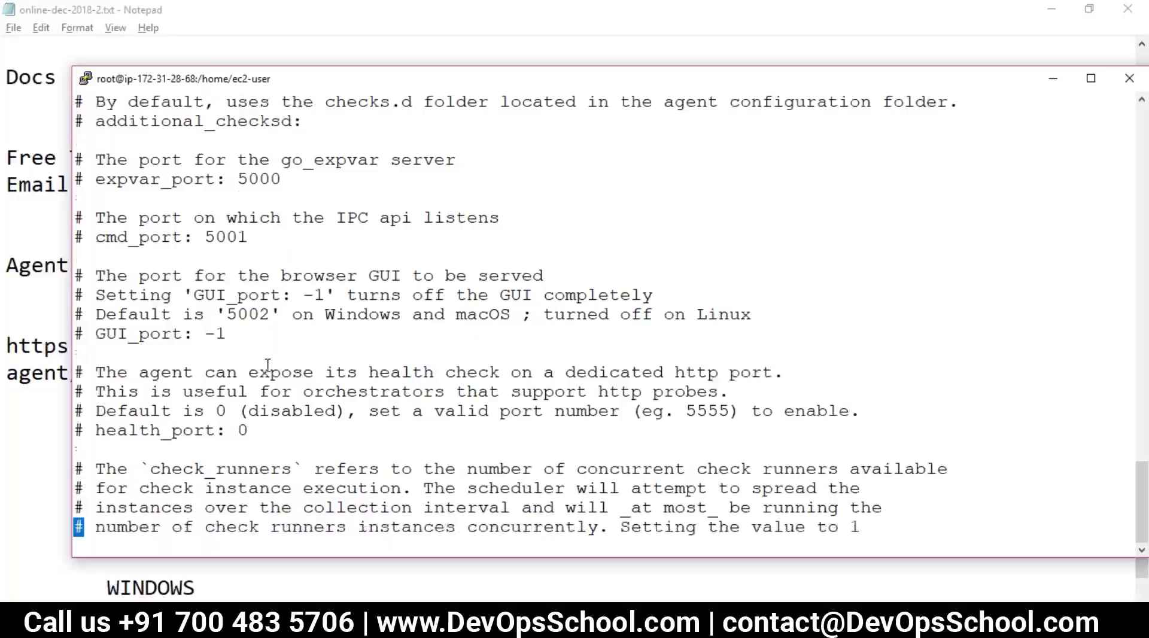
key(Down)
key(Down)
key(Down)
key(Down)
key(Down)
key(Down)
key(Down)
key(Down)
key(Down)
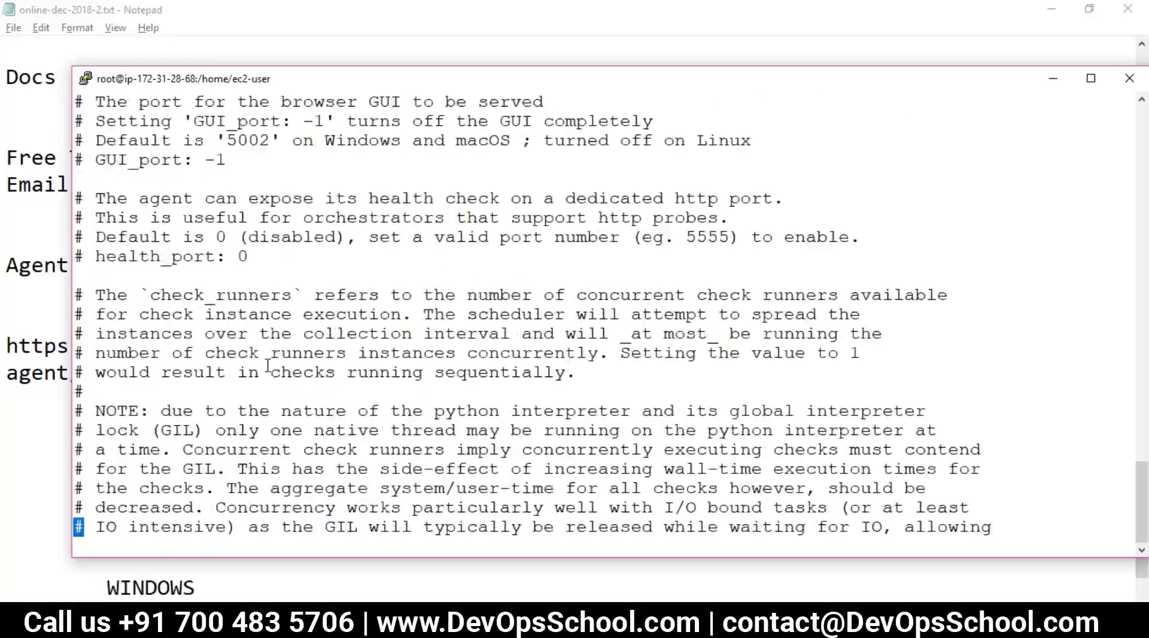
Step: Quit vi without saving datadog.yaml and switch to the Datadog agent setup page in the browser
key(Down)
text(:q!)
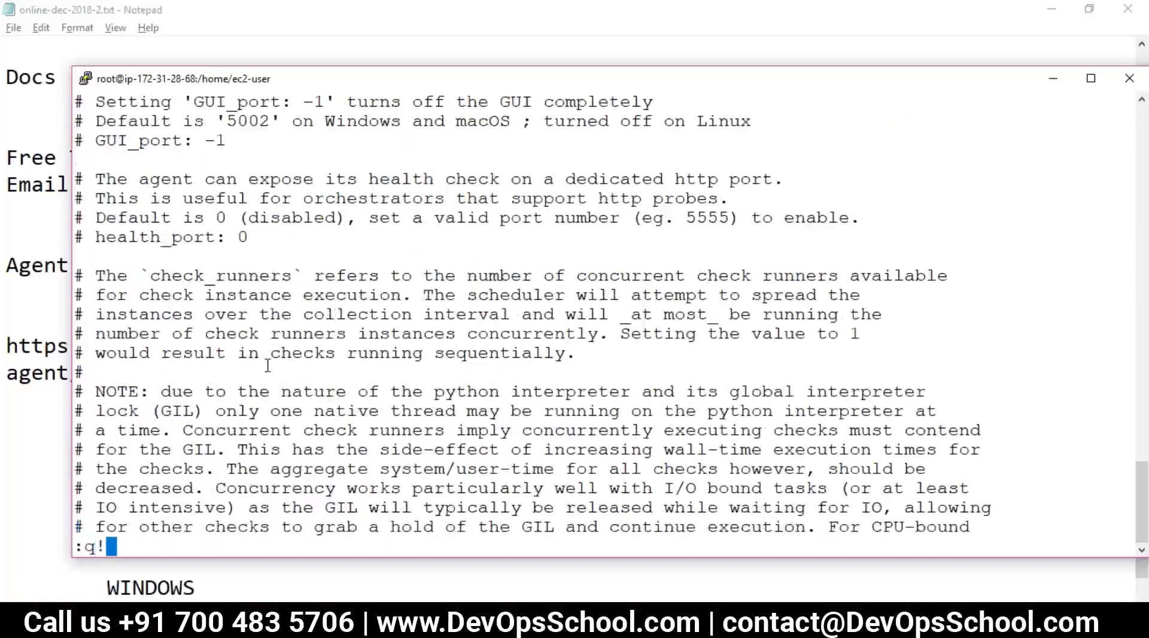
key(Return)
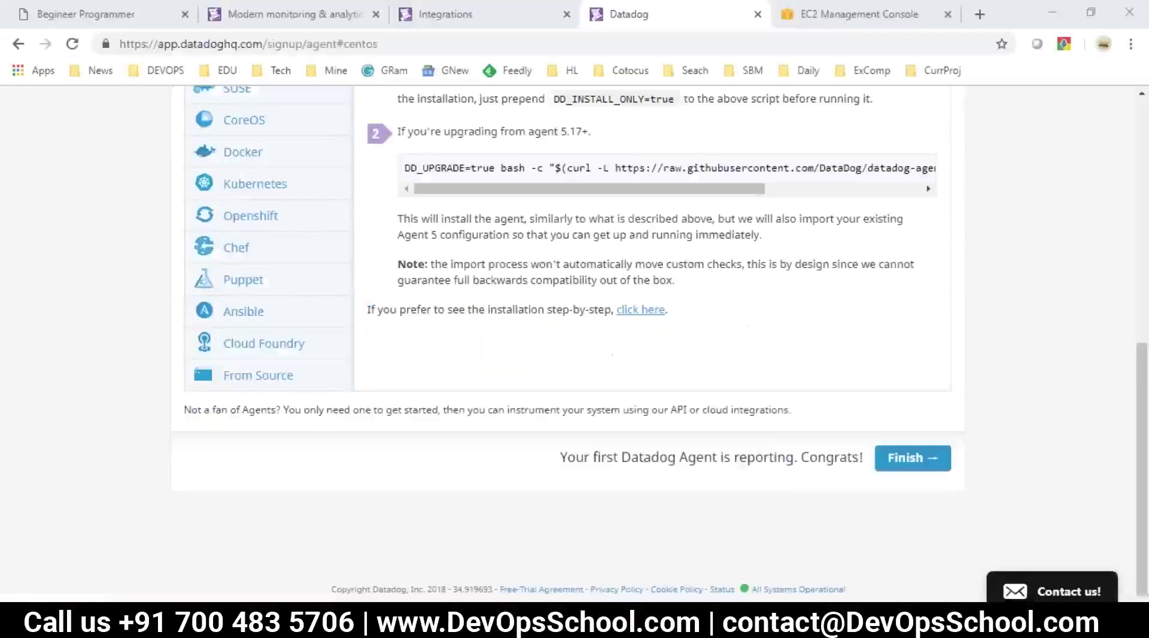
Step: Check the agent's reporting status on the Datadog setup page and finish the setup
drag(561, 458, 623, 458)
click(667, 459)
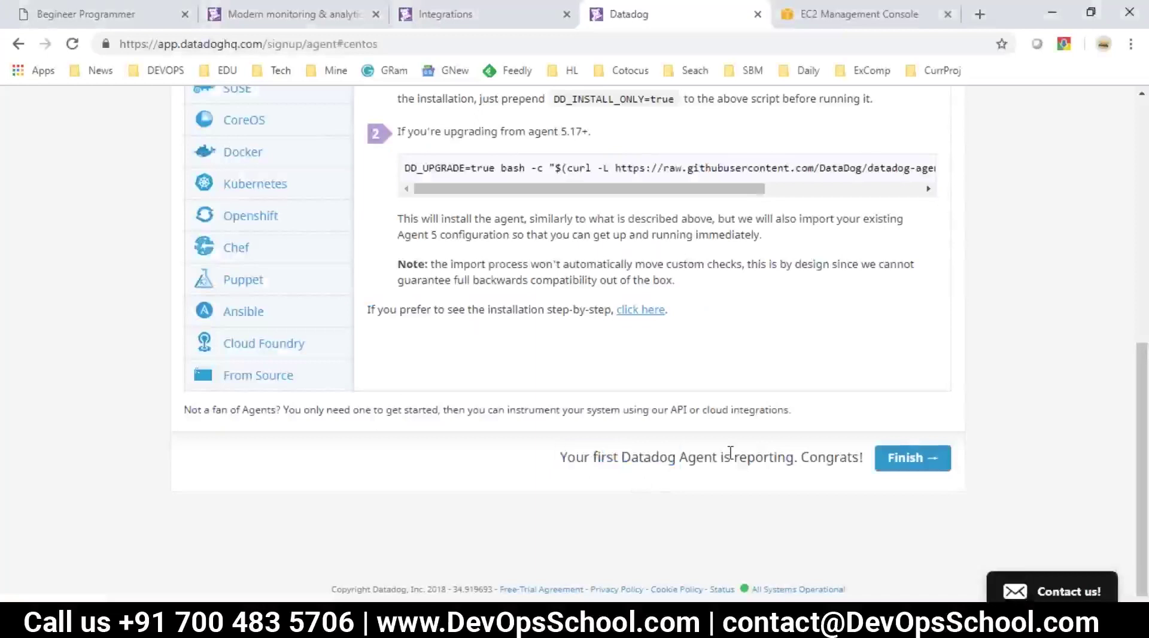
double_click(757, 461)
click(756, 462)
click(433, 627)
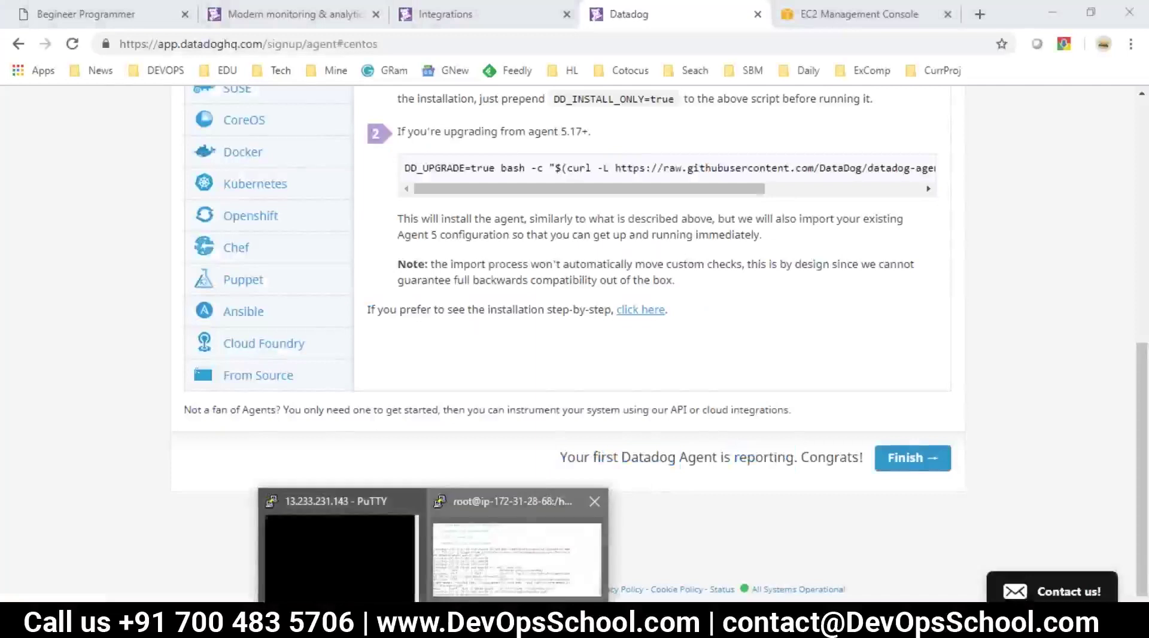
click(516, 556)
click(532, 627)
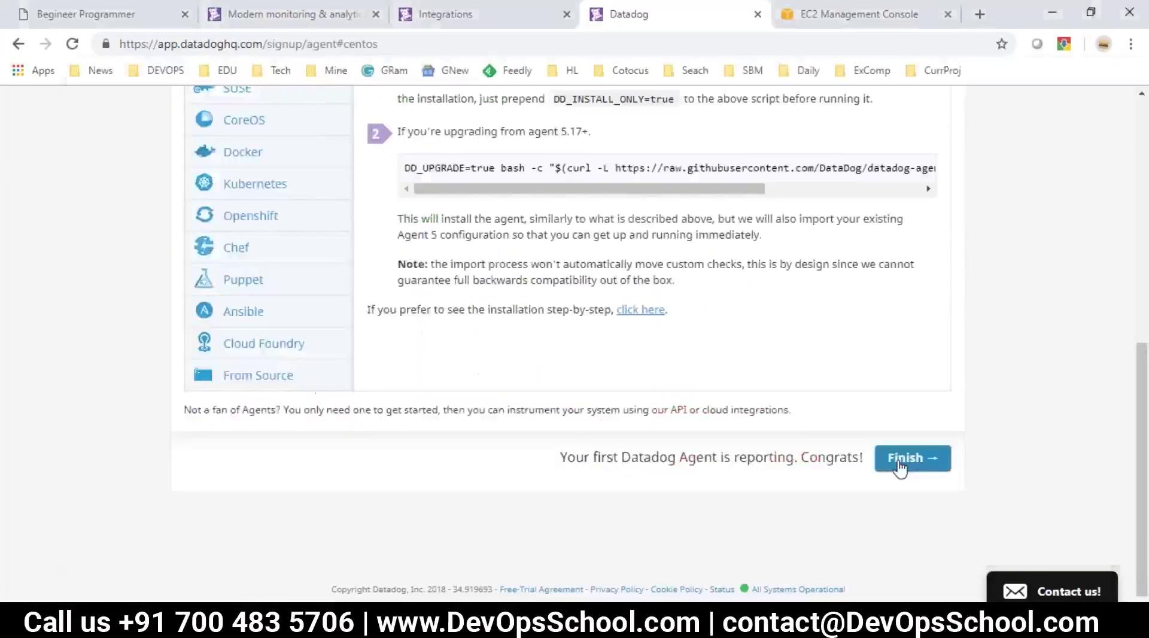
click(901, 466)
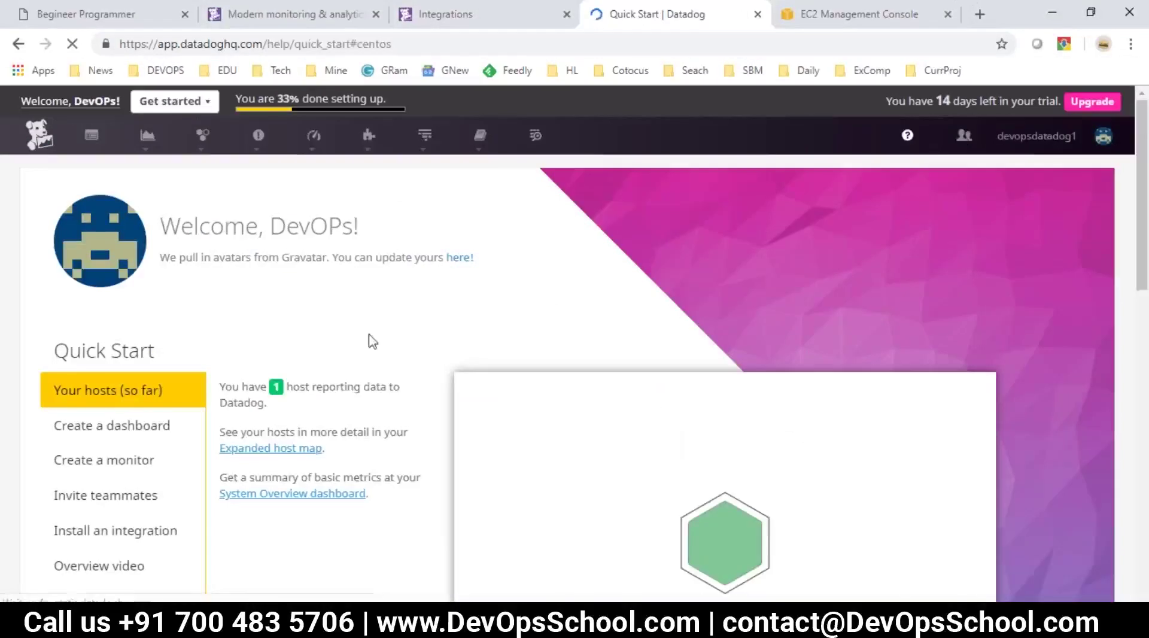
Step: Examine the reporting hosts summary and host map on the Quick Start page
scroll(373, 341, down, 2)
triple_click(310, 318)
click(308, 326)
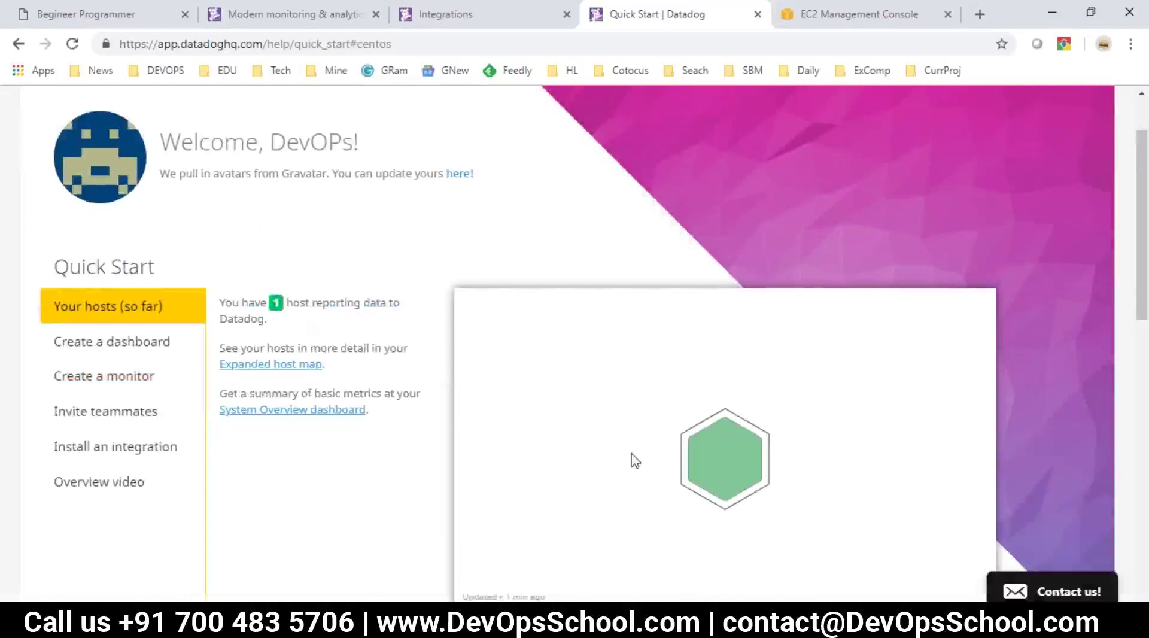
scroll(636, 461, down, 3)
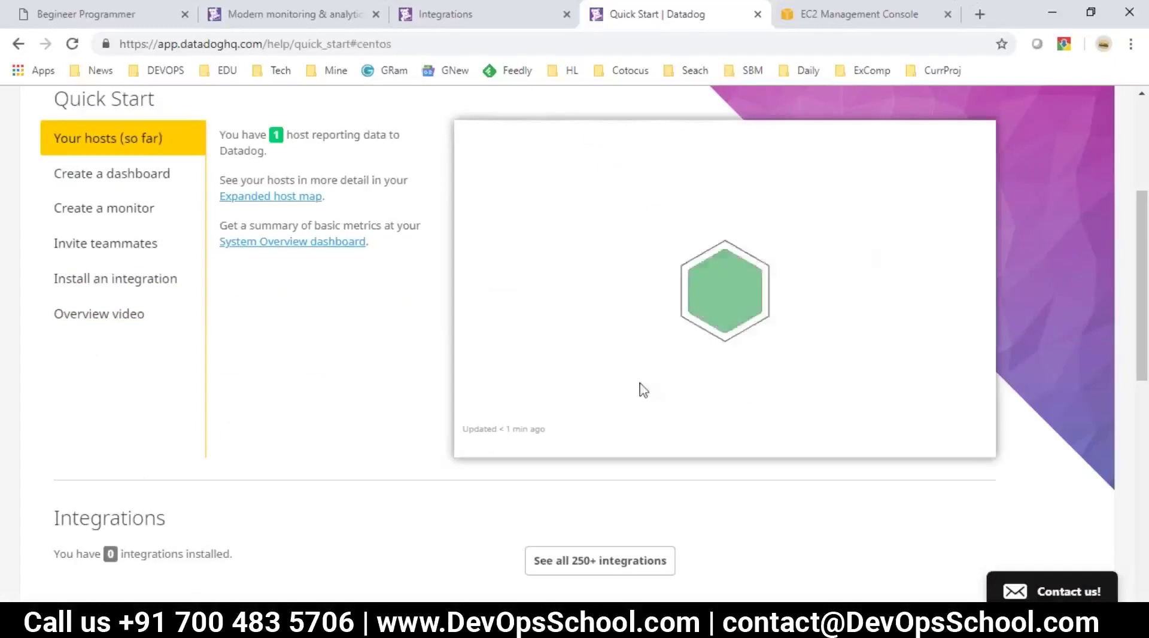
scroll(641, 389, up, 2)
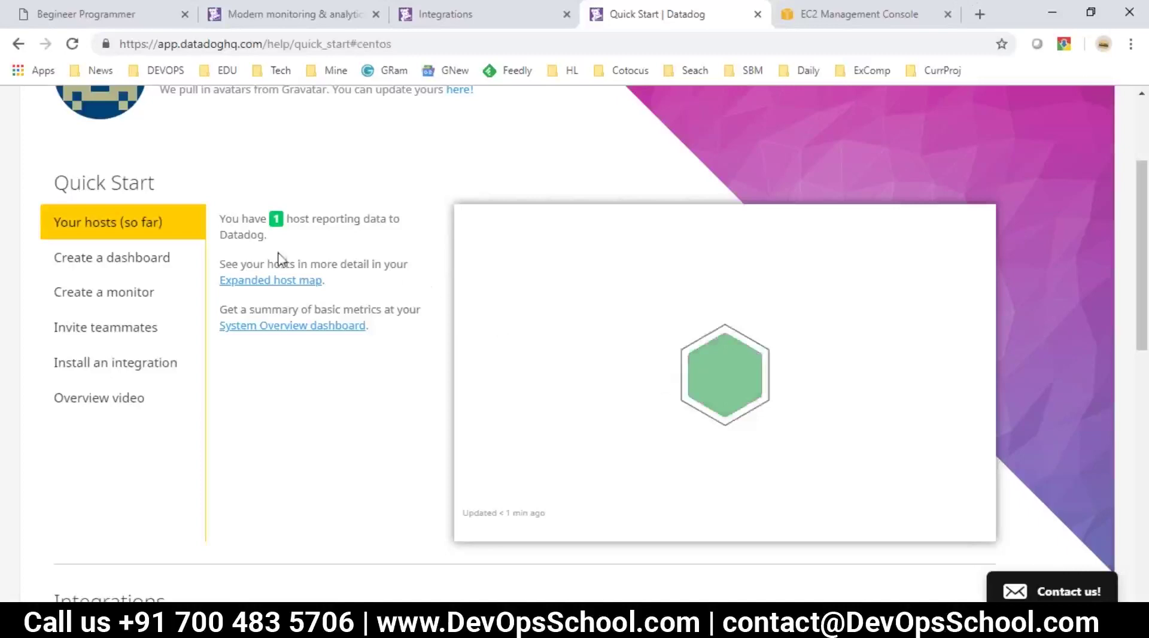
Step: Switch to the online-dec-2018-2.txt notes in Notepad and add a "FLOW -" heading below the WINDOWS section
drag(306, 220, 355, 223)
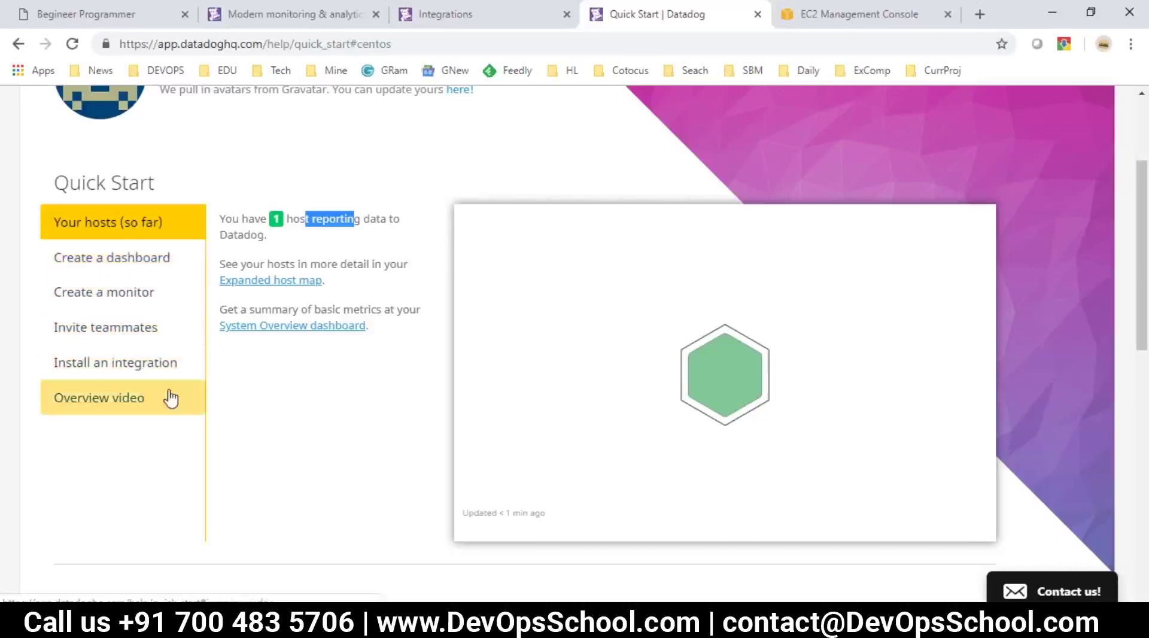
key(alt+Tab)
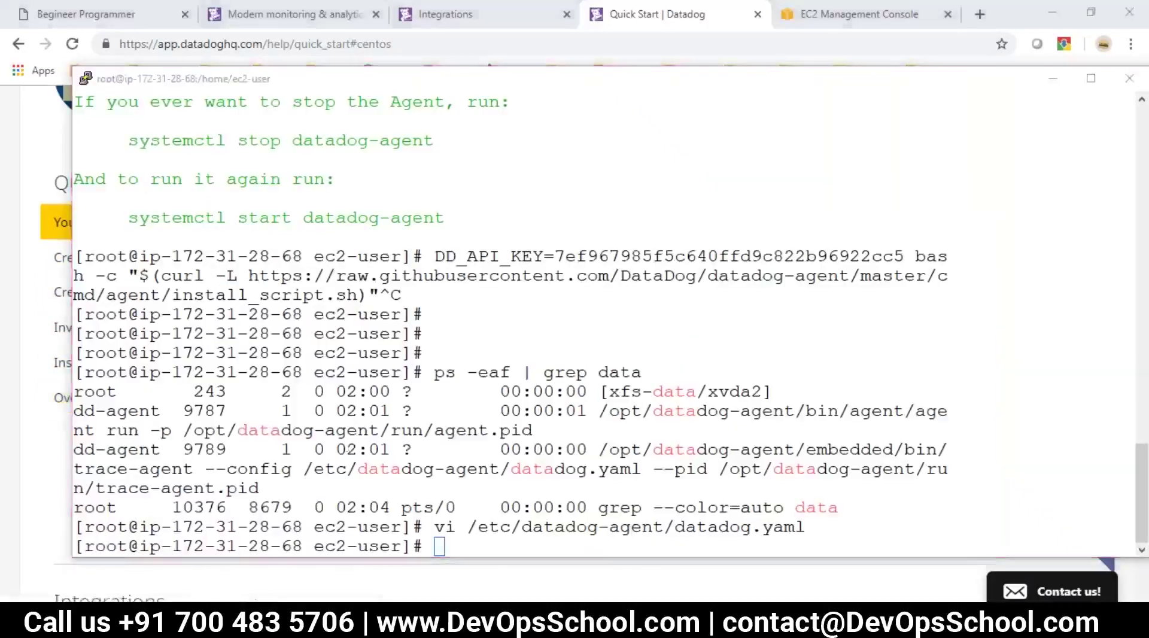
key(alt+Tab)
key(Tab)
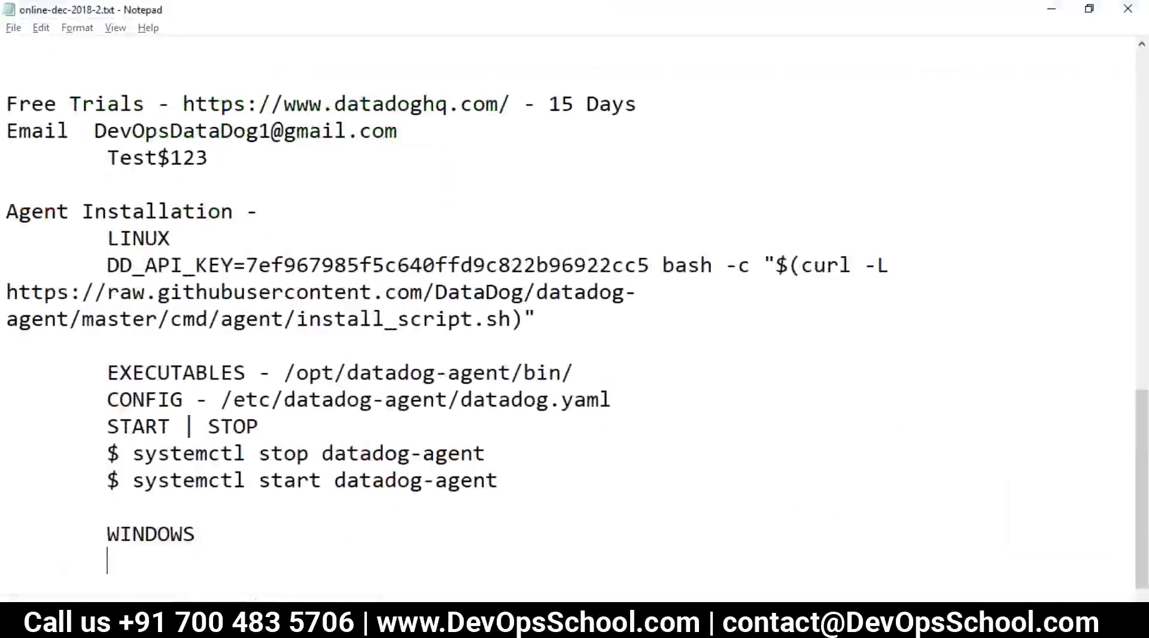
key(alt+Tab)
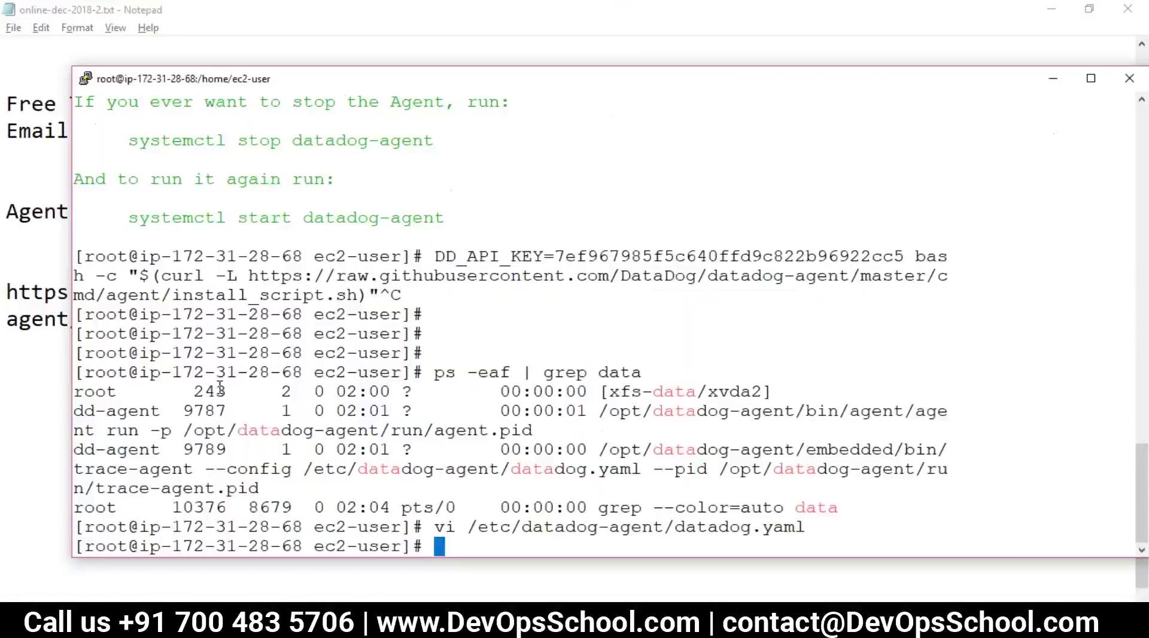
key(alt+Tab)
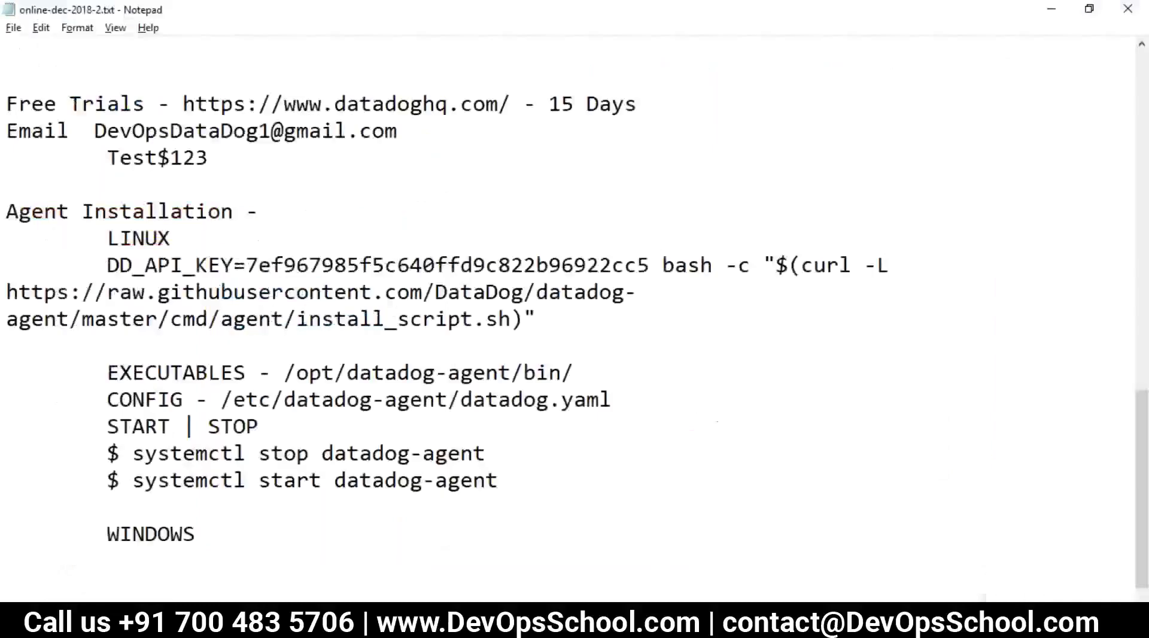
text(FLOW -)
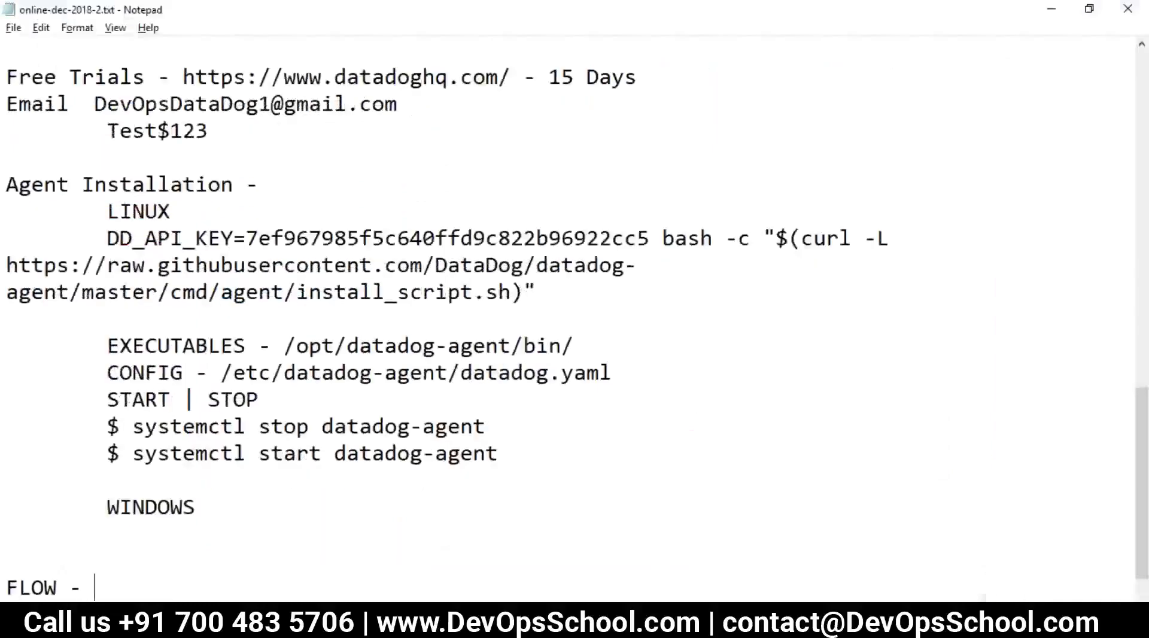
Step: Add "Create a Account" as the first indented entry under the FLOW heading
key(Return)
key(Tab)
text(Inst)
key(BackSpace)
key(BackSpace)
key(BackSpace)
key(BackSpace)
text(Create a Account)
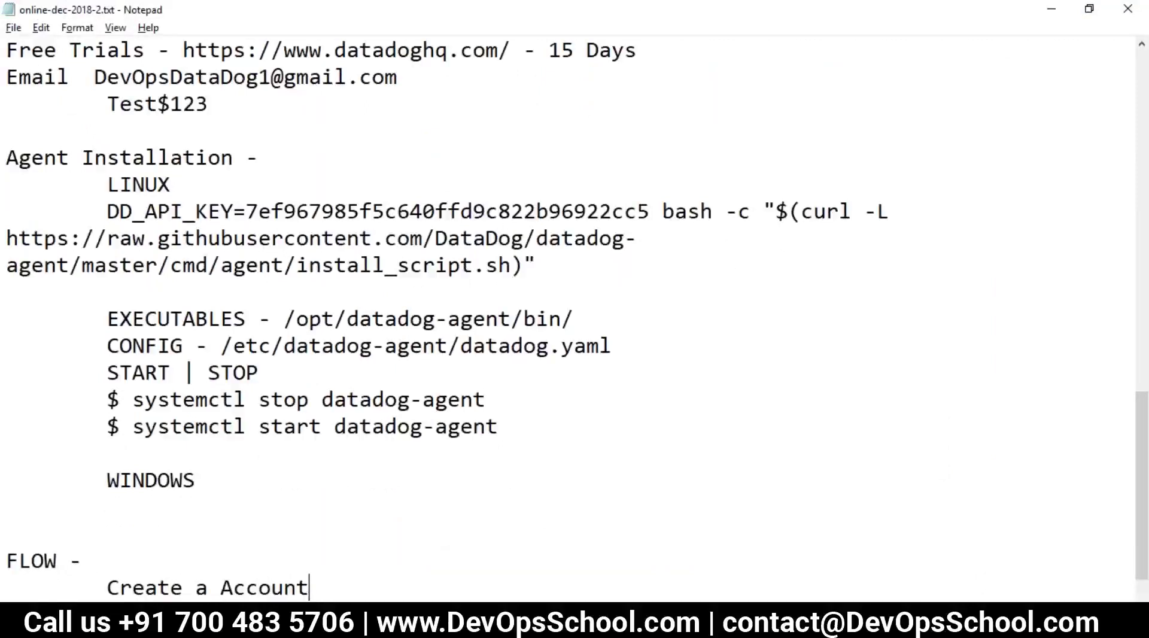
Step: Add "Install a Agent" as the second indented entry of the FLOW list
key(Return)
key(Tab)
text(Install a G)
key(BackSpace)
text(Agent)
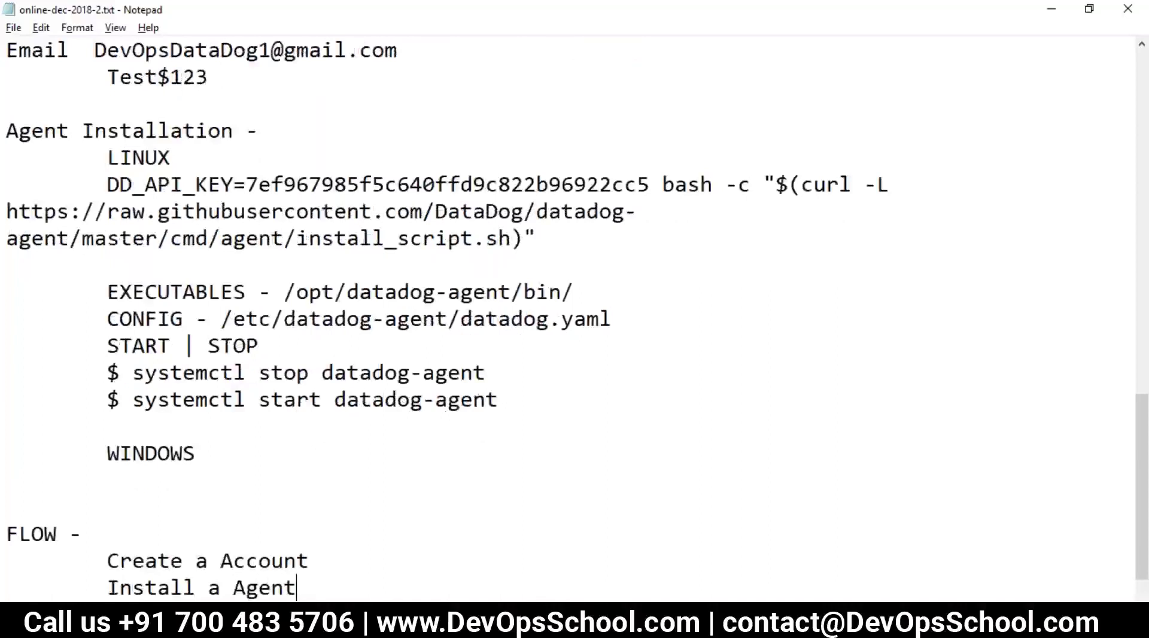
Step: Add "Create a Dashboard" as the third indented entry of the FLOW list and start another indented line
key(Return)
key(Tab)
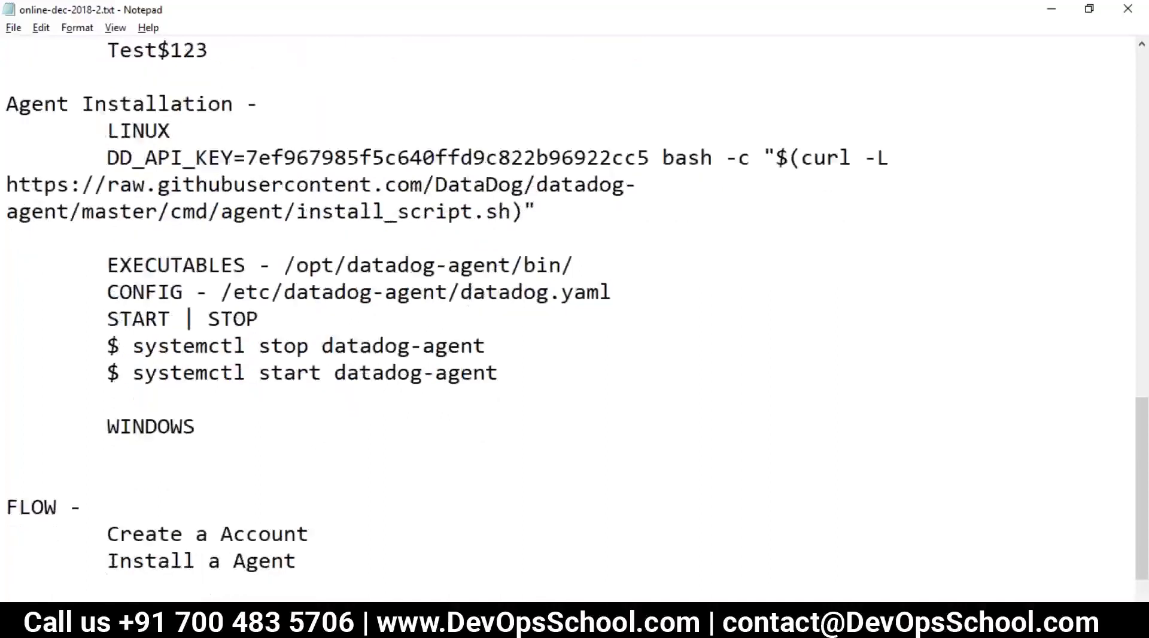
text(Crat)
text(ea a)
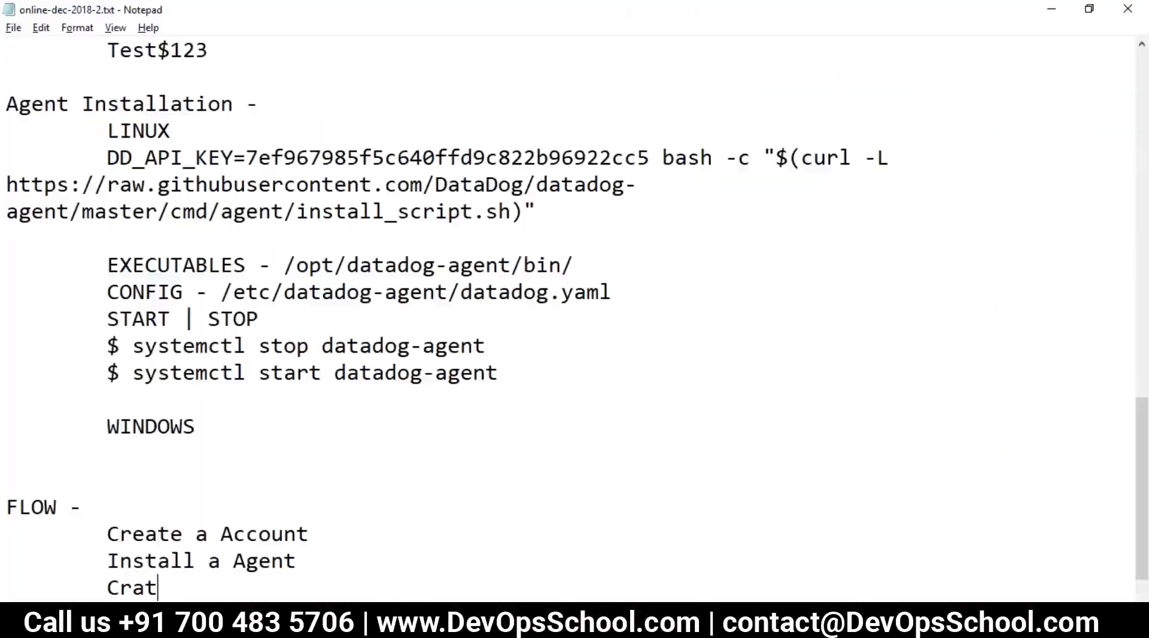
key(BackSpace)
key(BackSpace)
key(BackSpace)
key(BackSpace)
key(BackSpace)
key(BackSpace)
key(BackSpace)
text(eate a Dats)
key(BackSpace)
key(BackSpace)
text(sha)
key(BackSpace)
text(board)
key(Return)
key(Tab)
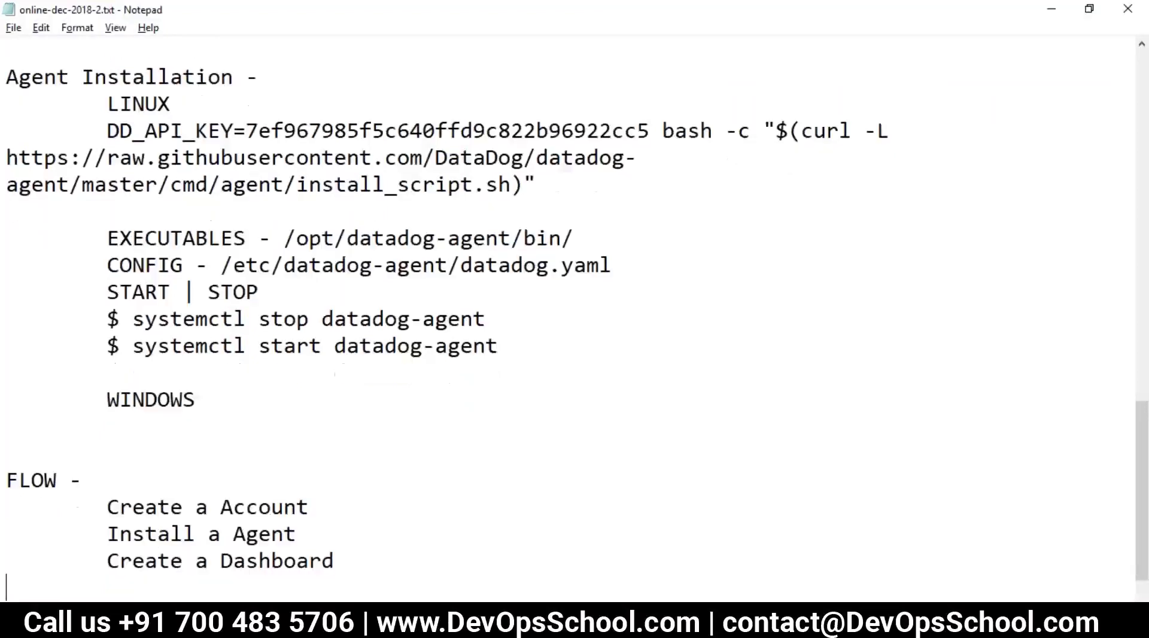
Step: Add "Create a Monitor" as the fourth FLOW entry, consulting the Quick Start page for the wording
key(alt+Tab)
key(alt+Tab)
text(Create a Mont)
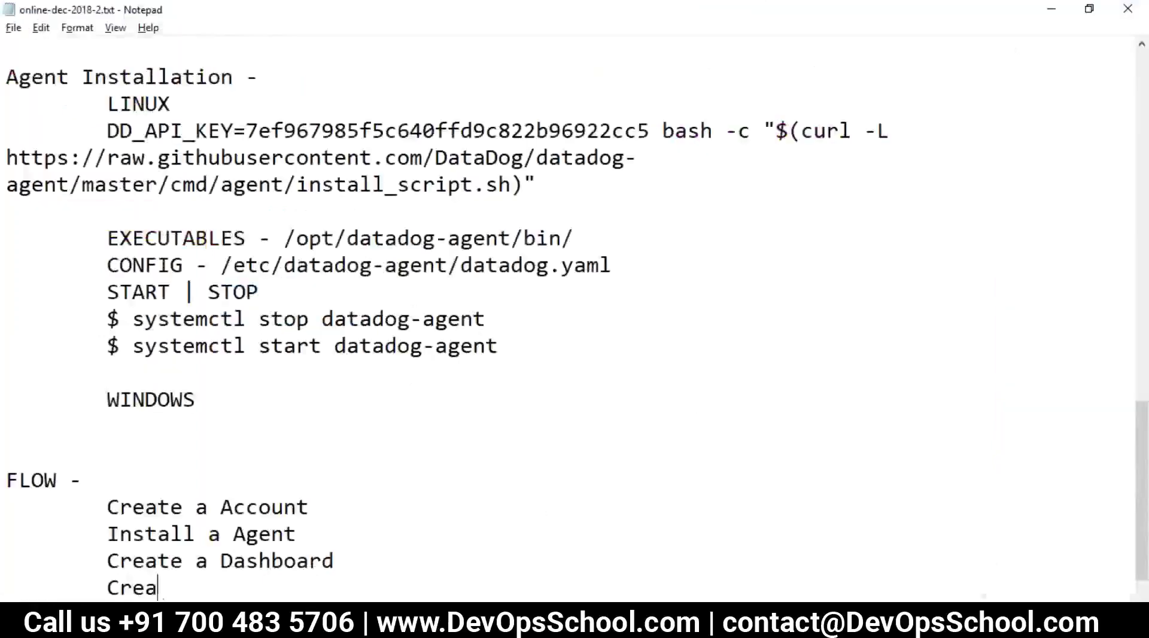
key(BackSpace)
text(itor)
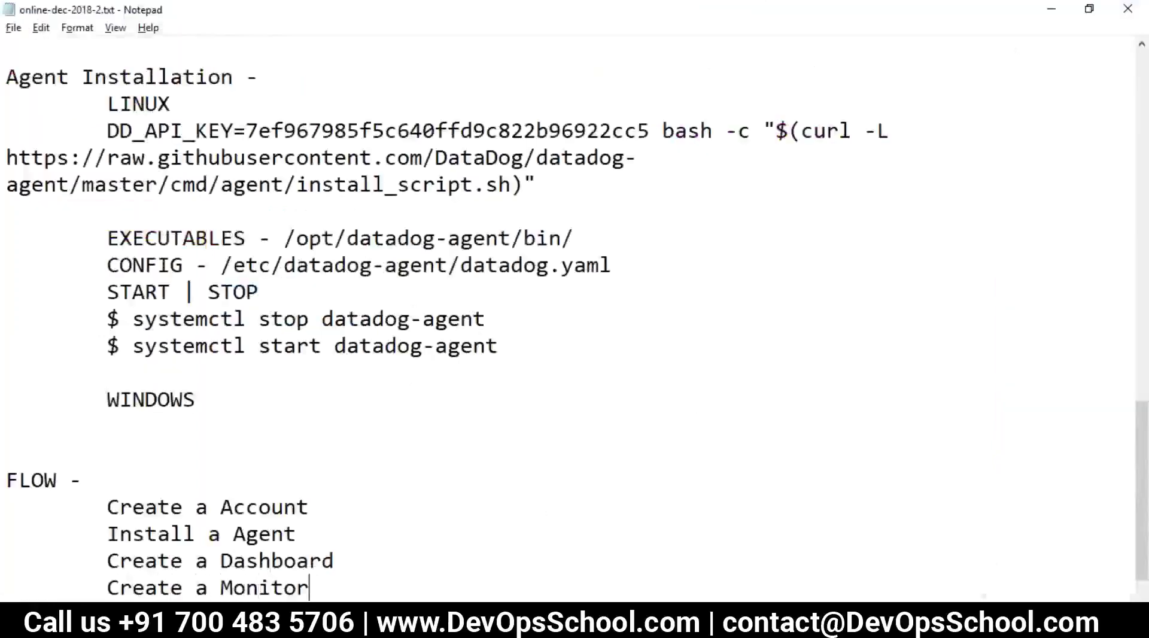
Step: Check the Quick Start page for the remaining item and add "Install a Integration" as the fifth FLOW entry
key(Return)
key(alt+Tab)
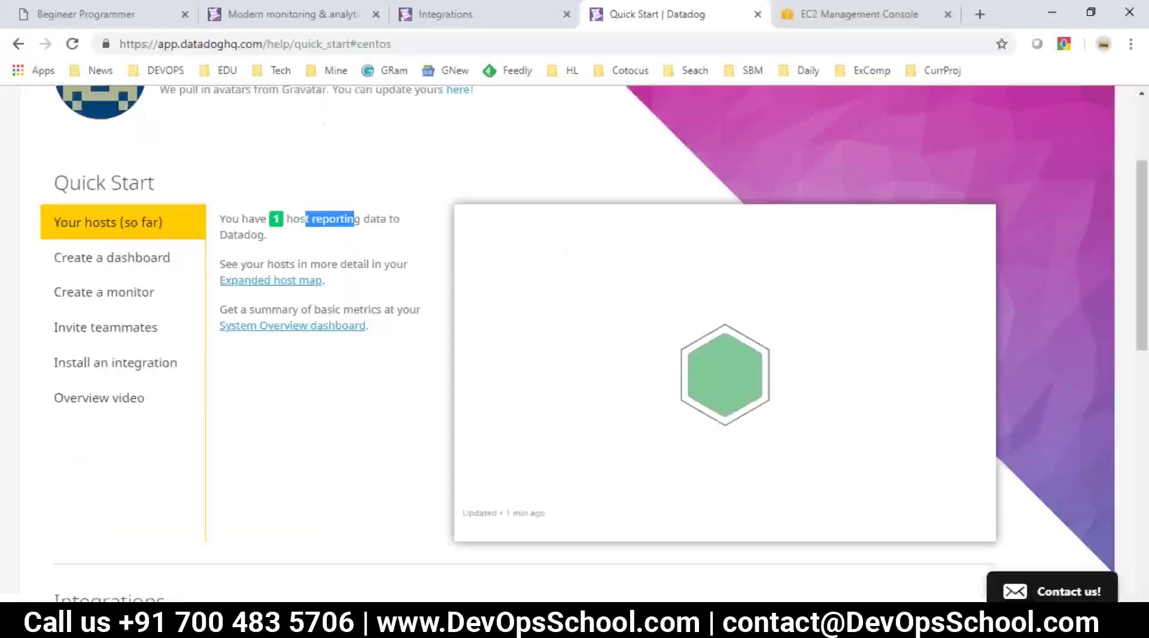
key(alt+Tab)
text(a )
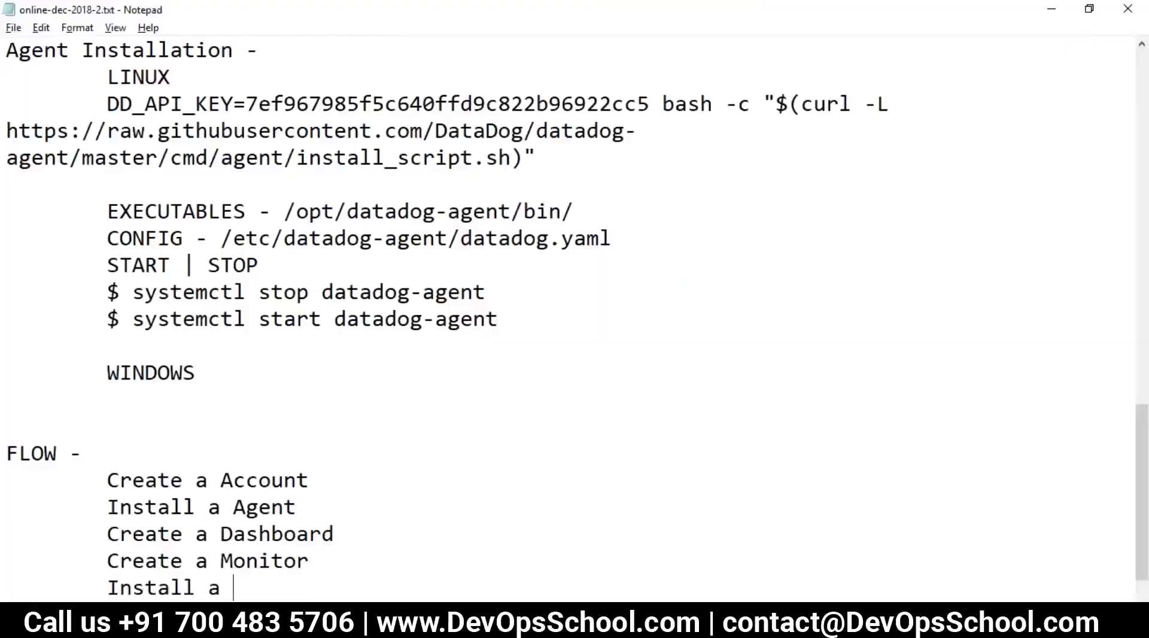
text(Integration)
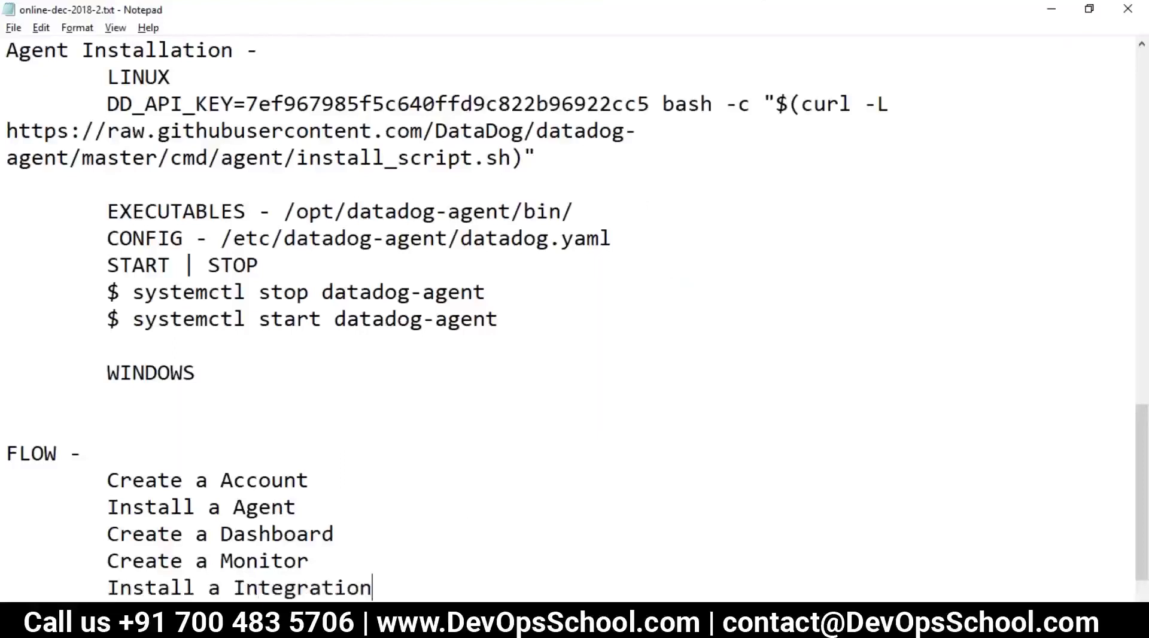
Step: Highlight the five FLOW entries for review and switch to the Datadog Quick Start page in Chrome
key(Return)
key(Tab)
click(404, 533)
drag(404, 533, 12, 429)
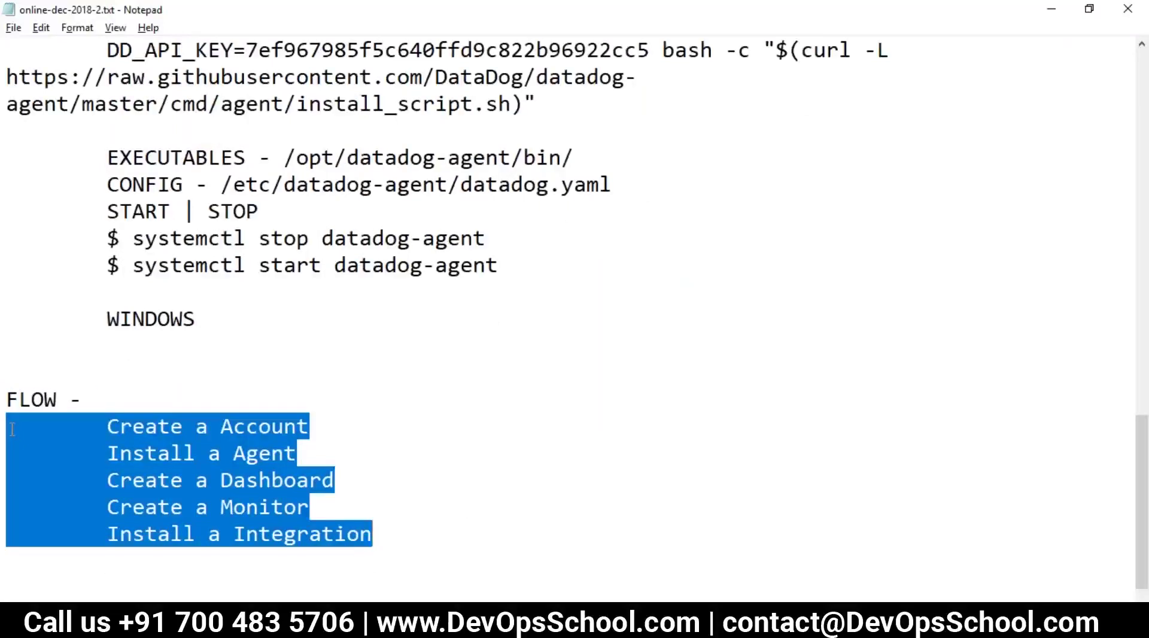
mouse_move(434, 625)
mouse_move(288, 626)
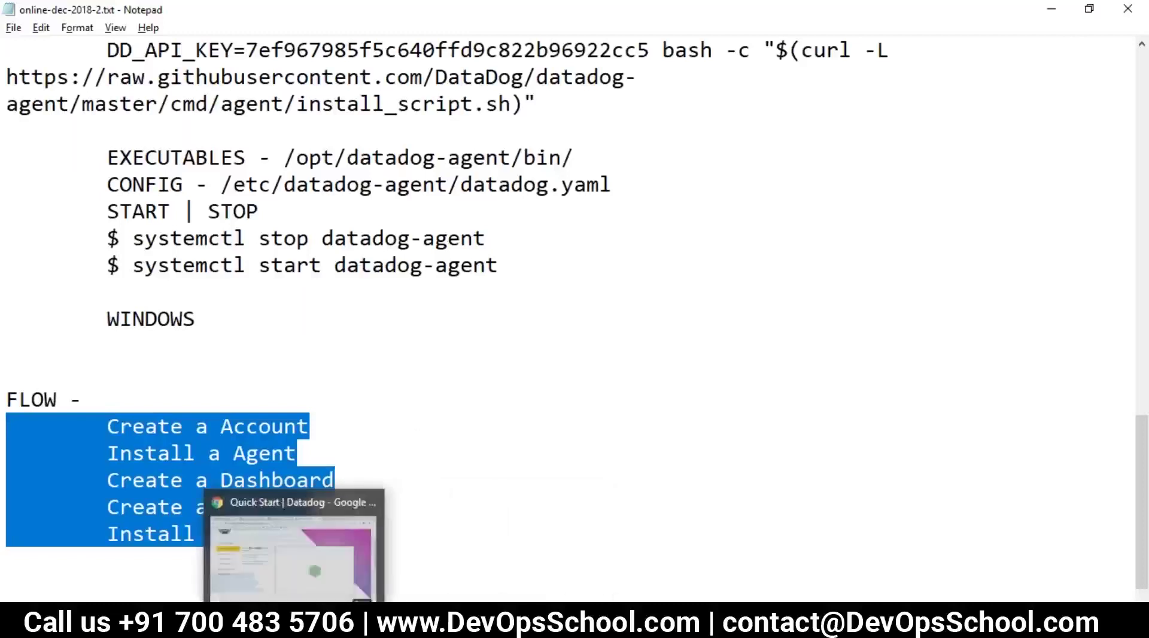
click(295, 587)
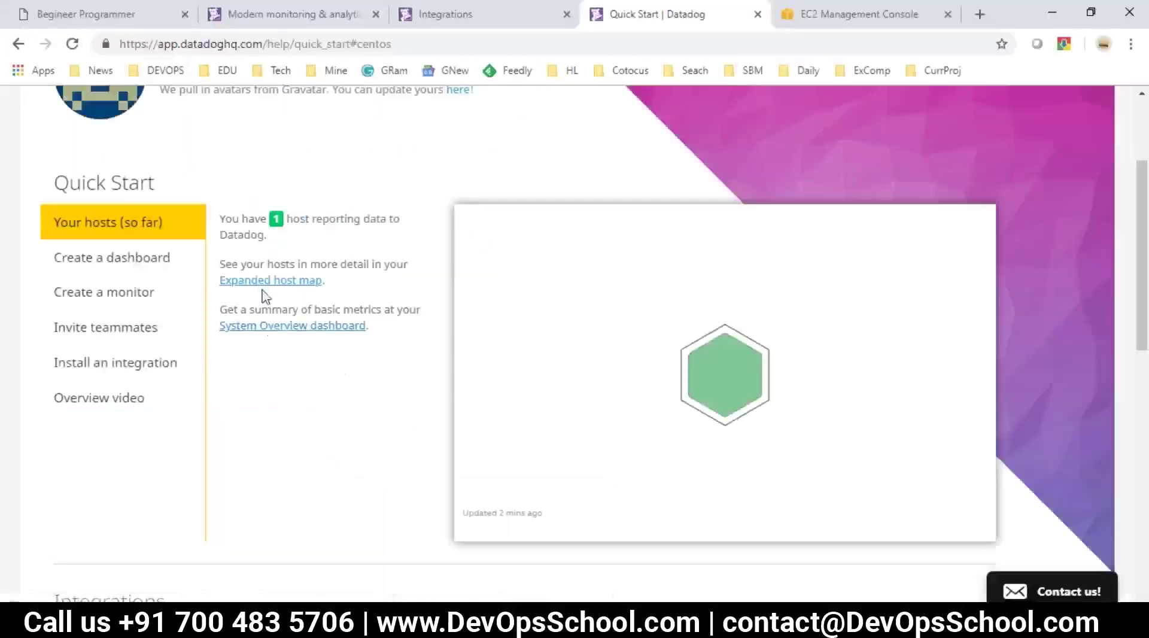
Step: Look through Datadog's main navigation and open the Agent installation page in a new browser tab
scroll(327, 355, up, 1)
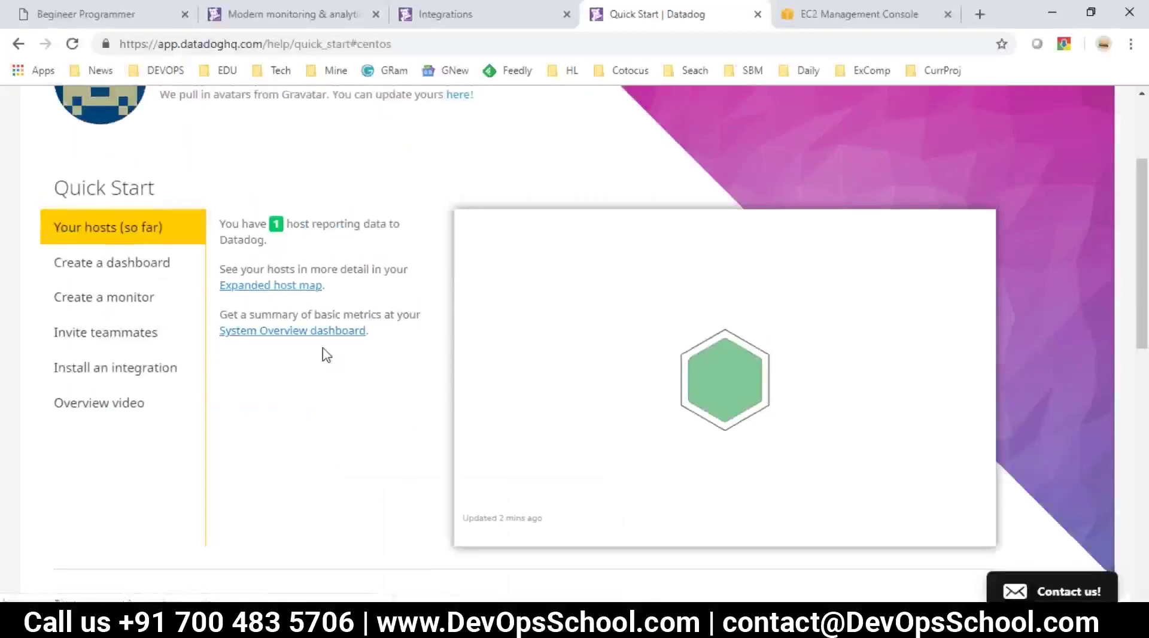
scroll(326, 354, up, 3)
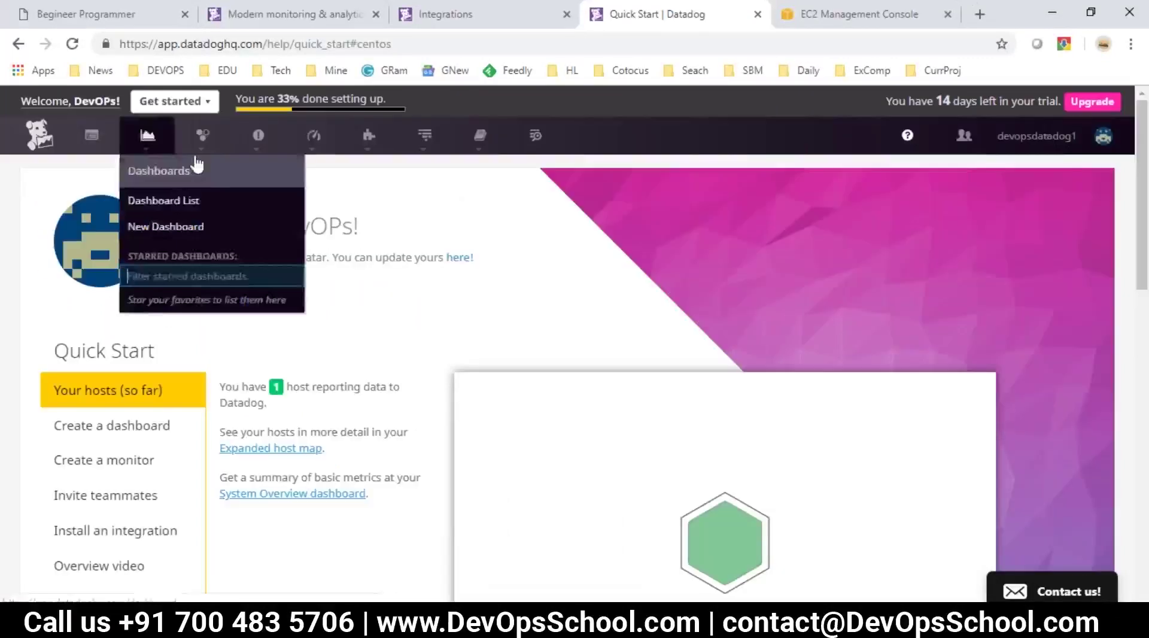
mouse_move(202, 149)
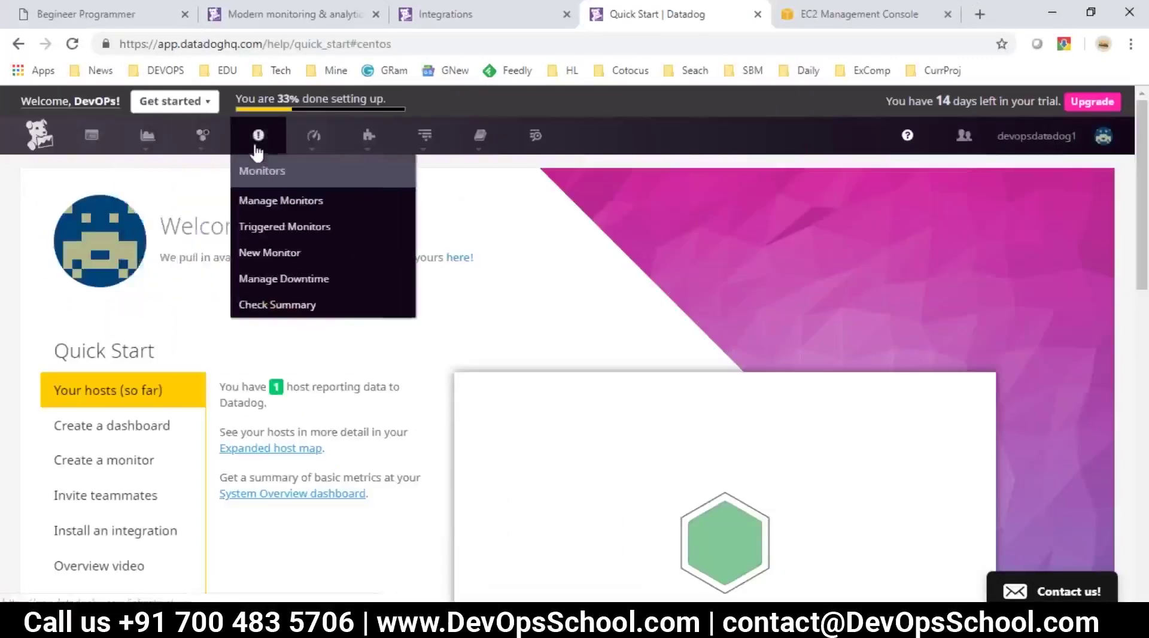
mouse_move(320, 144)
mouse_move(376, 144)
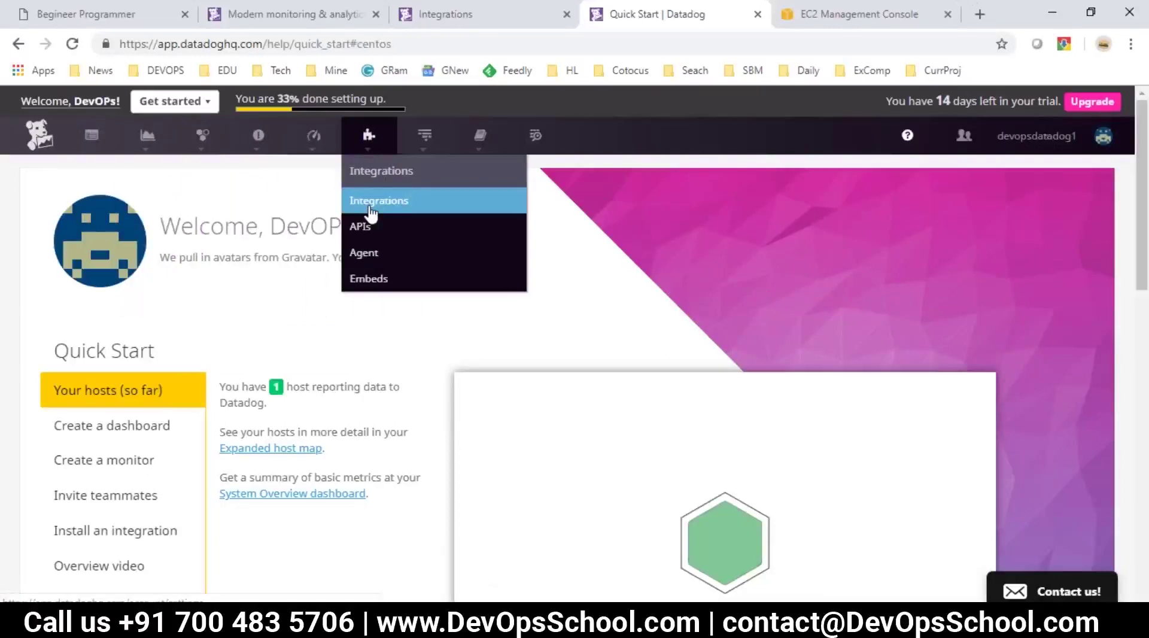
right_click(371, 253)
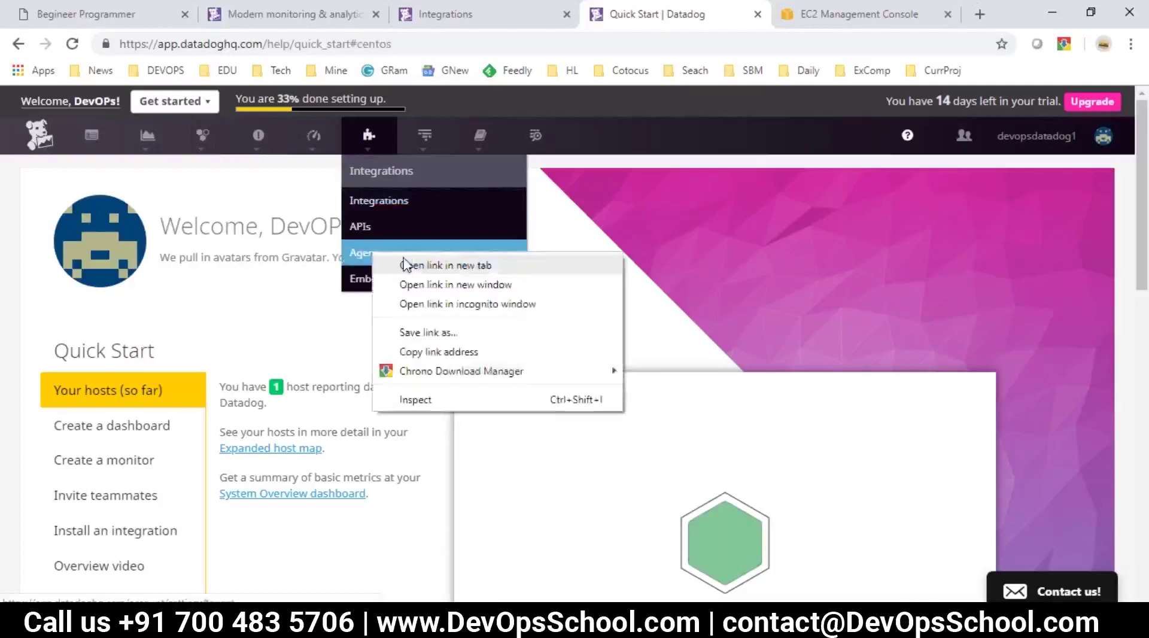
click(405, 265)
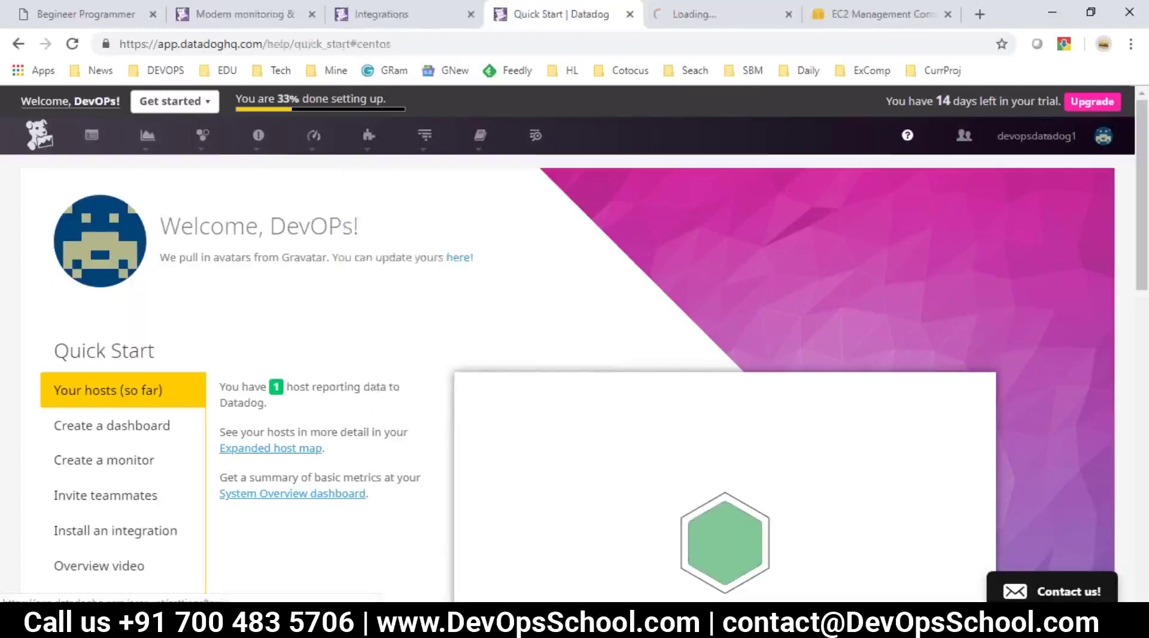
key(ctrl+Tab)
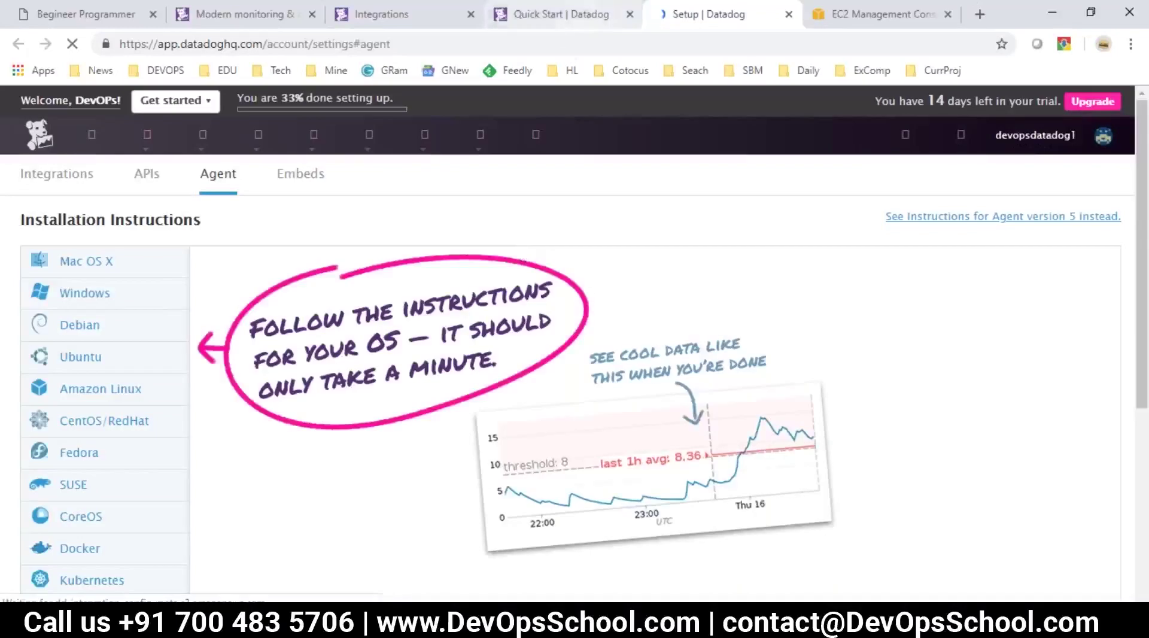
Step: Display the Windows installation instructions on the Datadog Agent setup page
click(573, 7)
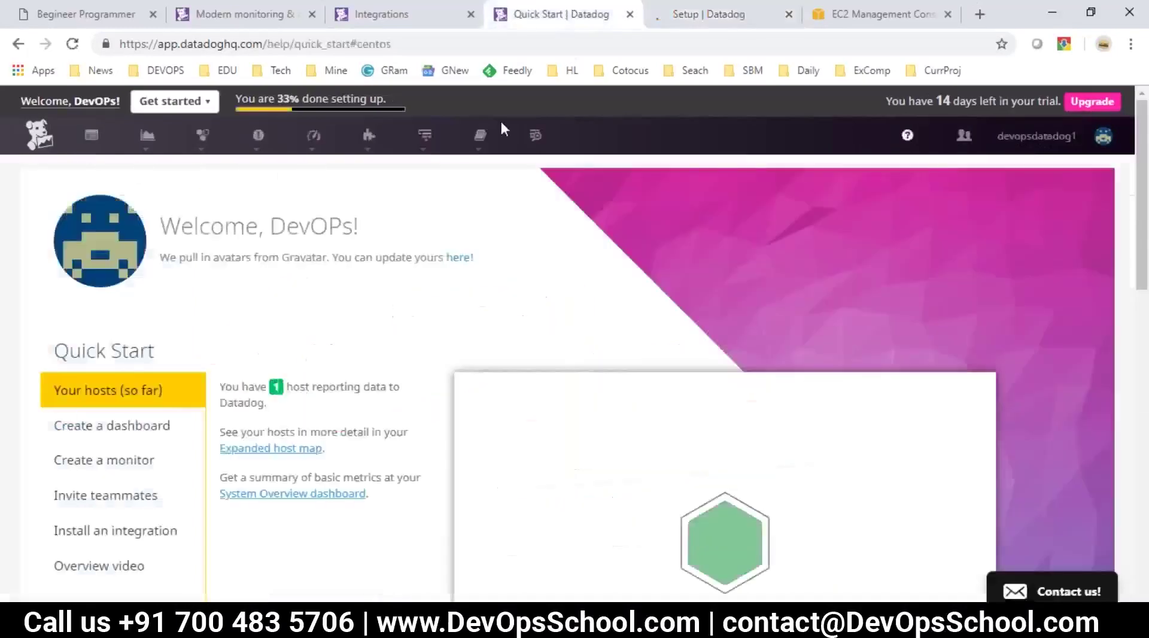
click(726, 15)
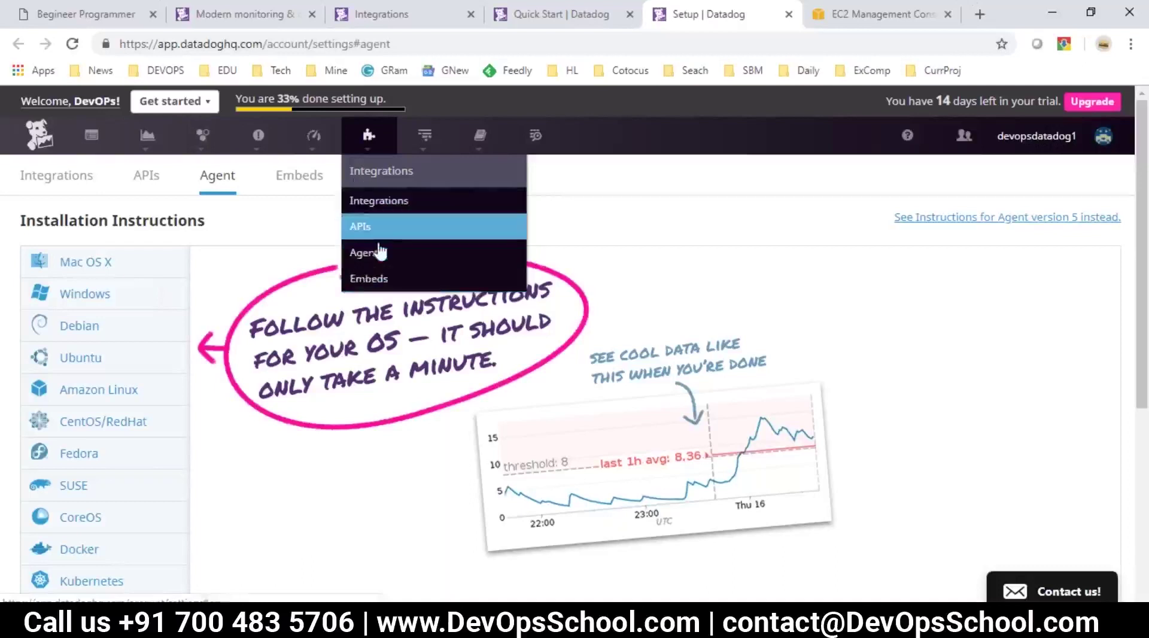
click(95, 294)
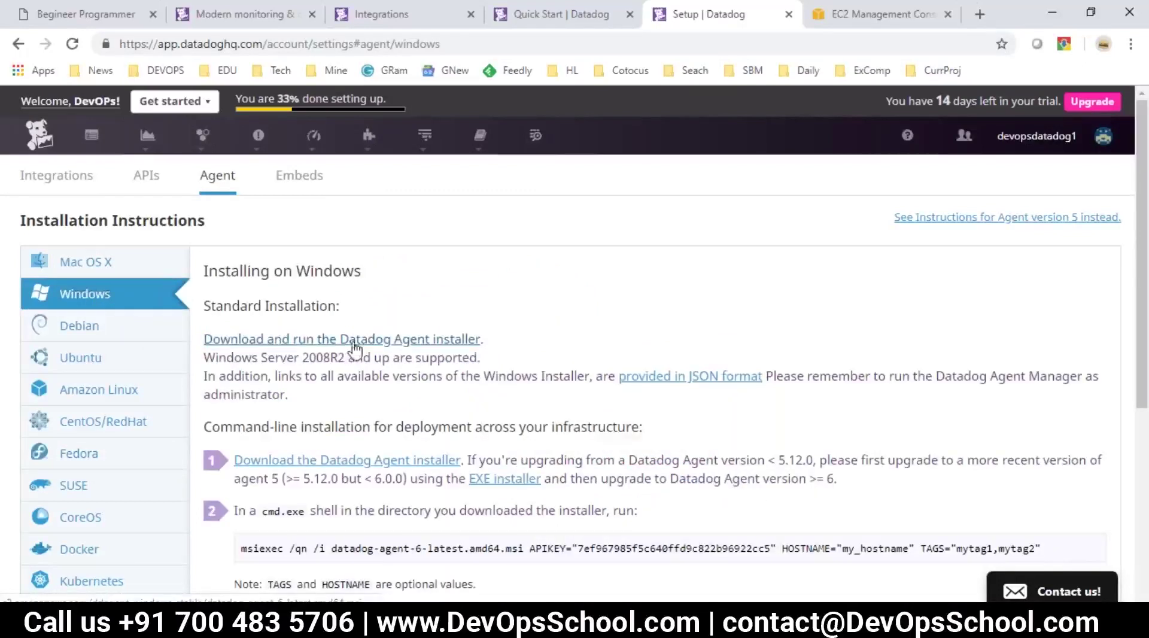
Step: Download the standard Datadog Agent installer for Windows and check its progress in the Chrono download list
right_click(428, 345)
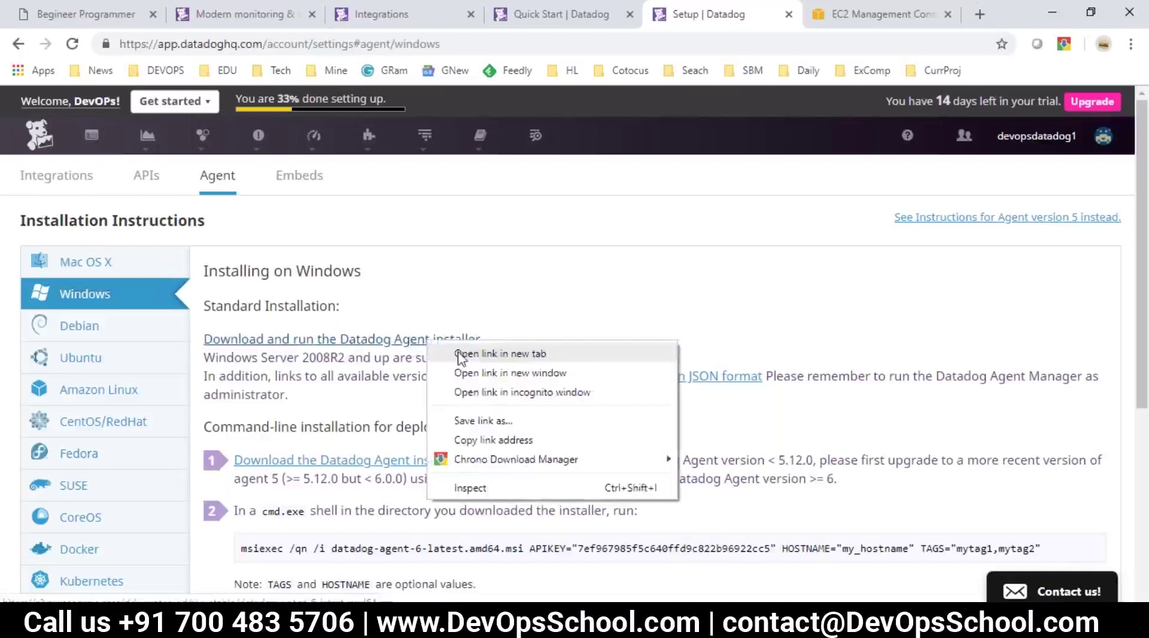
click(479, 354)
key(ctrl+Tab)
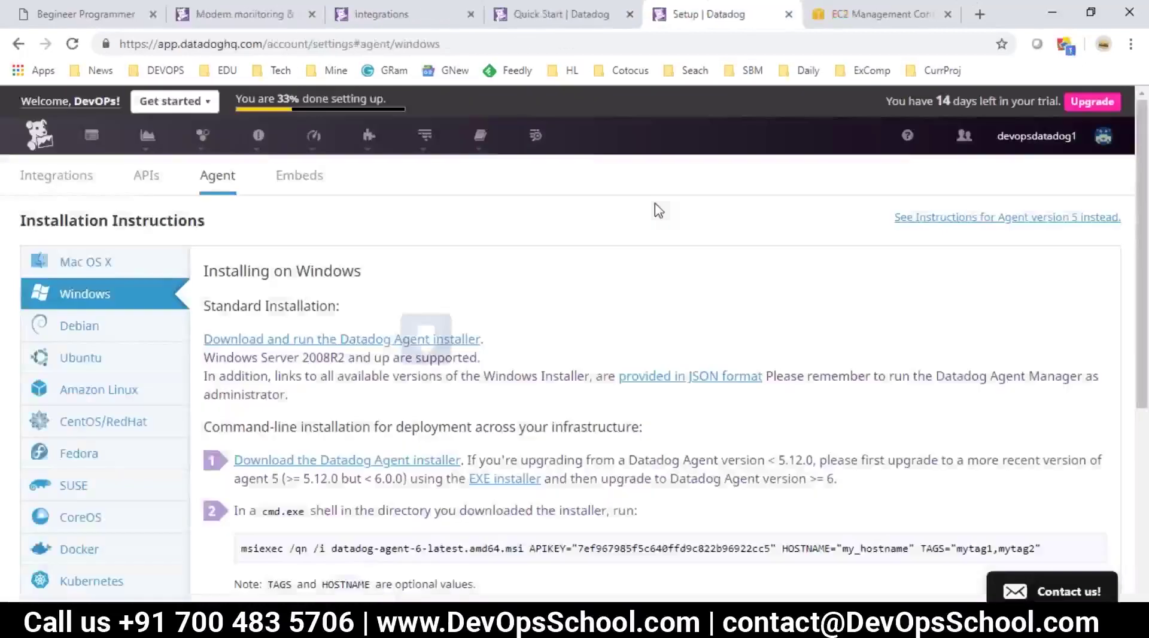
mouse_move(1039, 139)
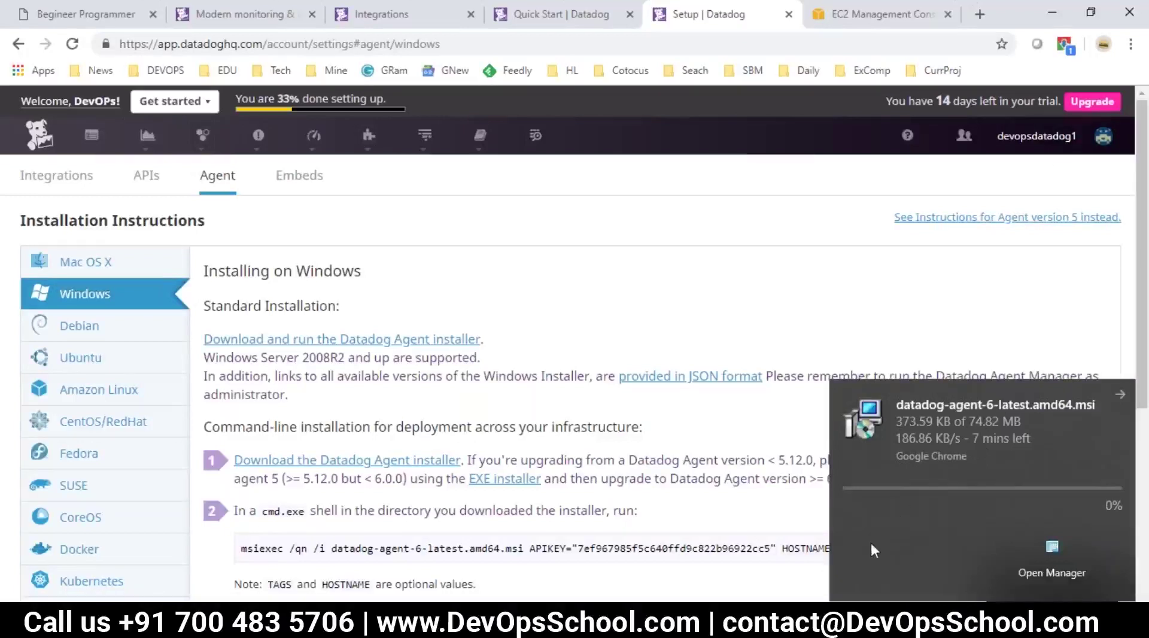
click(1120, 399)
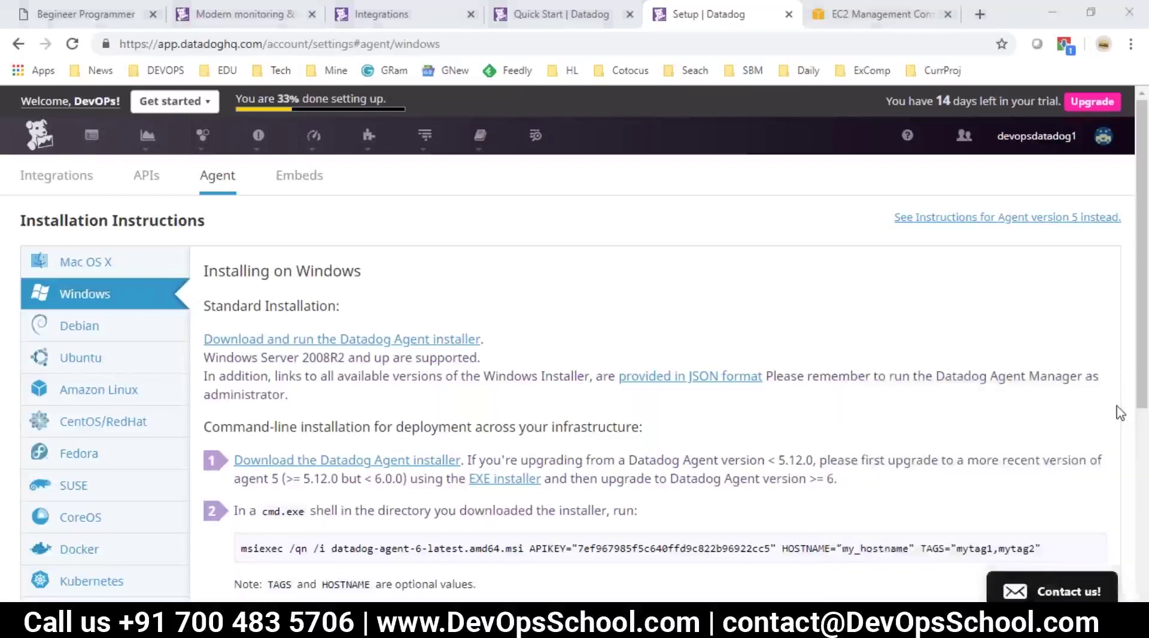
click(1067, 48)
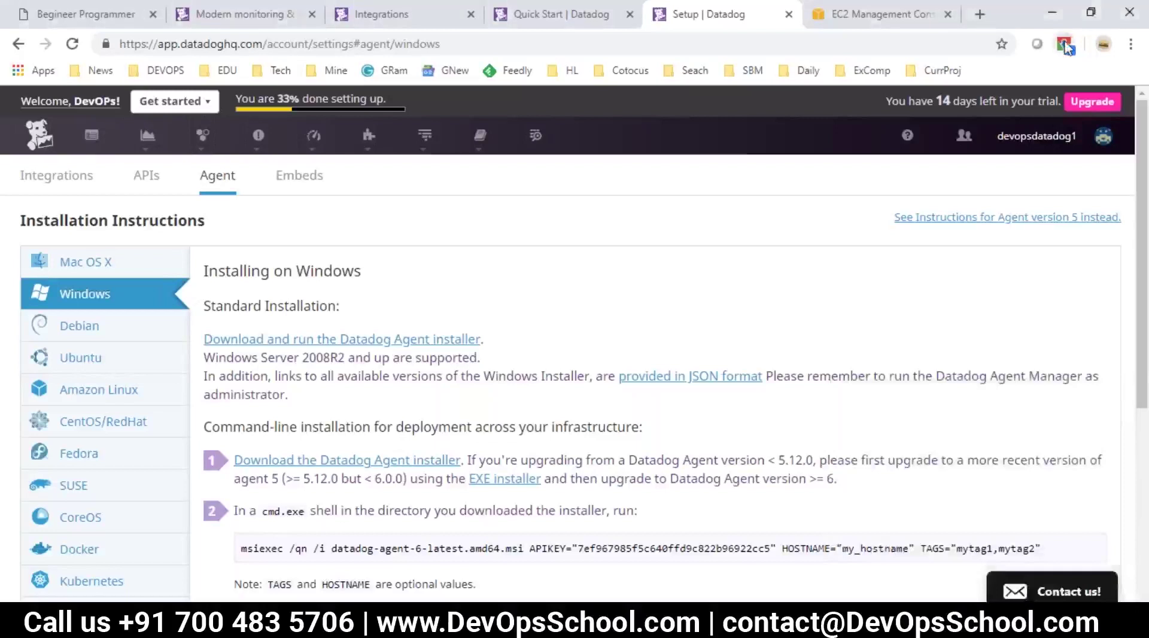
click(1066, 46)
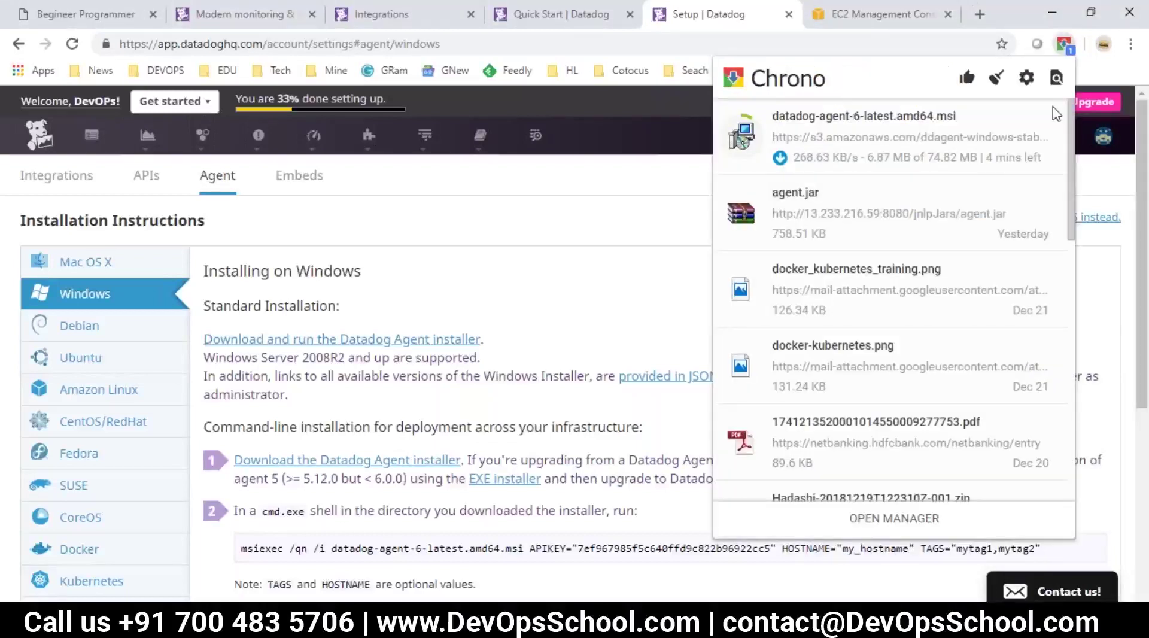
Step: Close the download list and review the supported Windows versions and the command-line installation and upgrade instructions
mouse_move(814, 158)
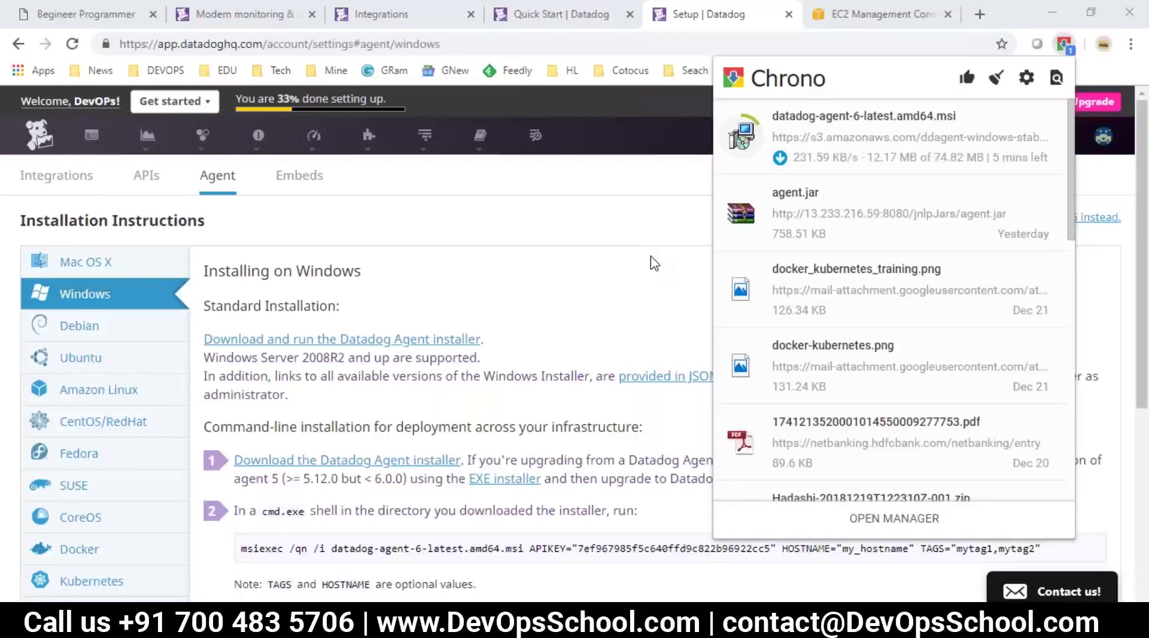
click(655, 289)
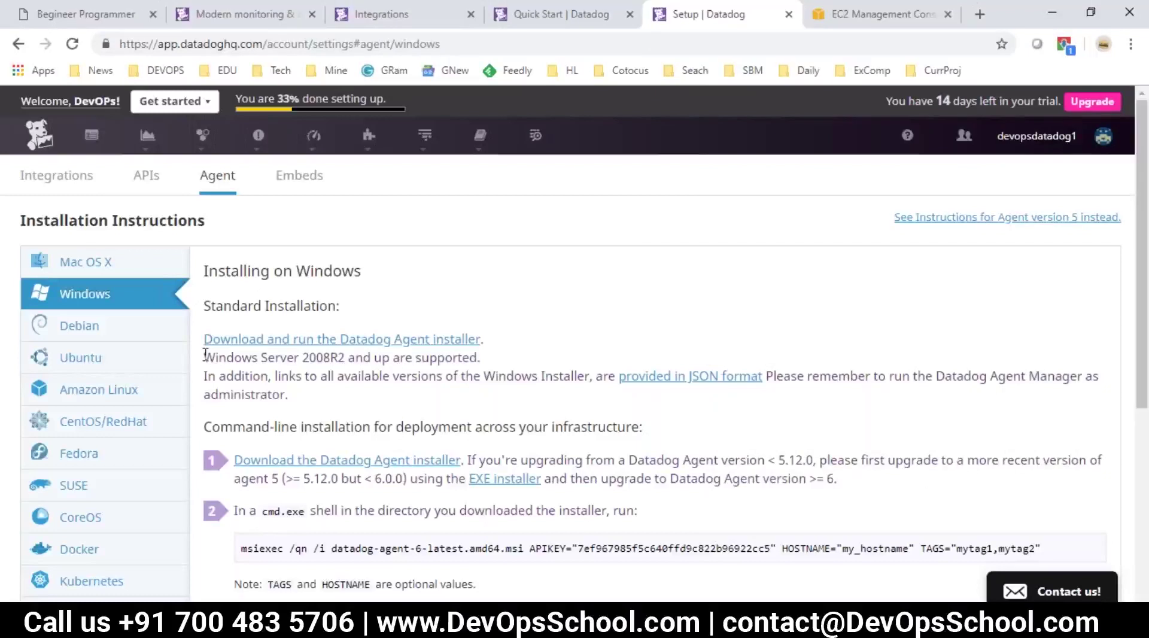
drag(205, 354, 458, 357)
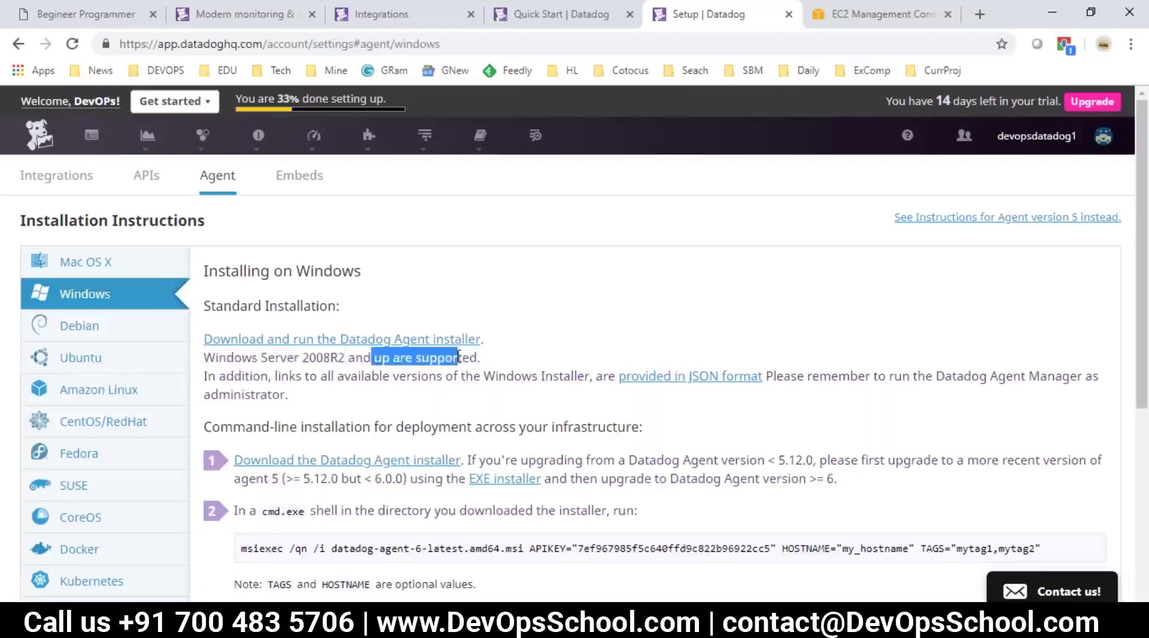
drag(276, 357, 304, 381)
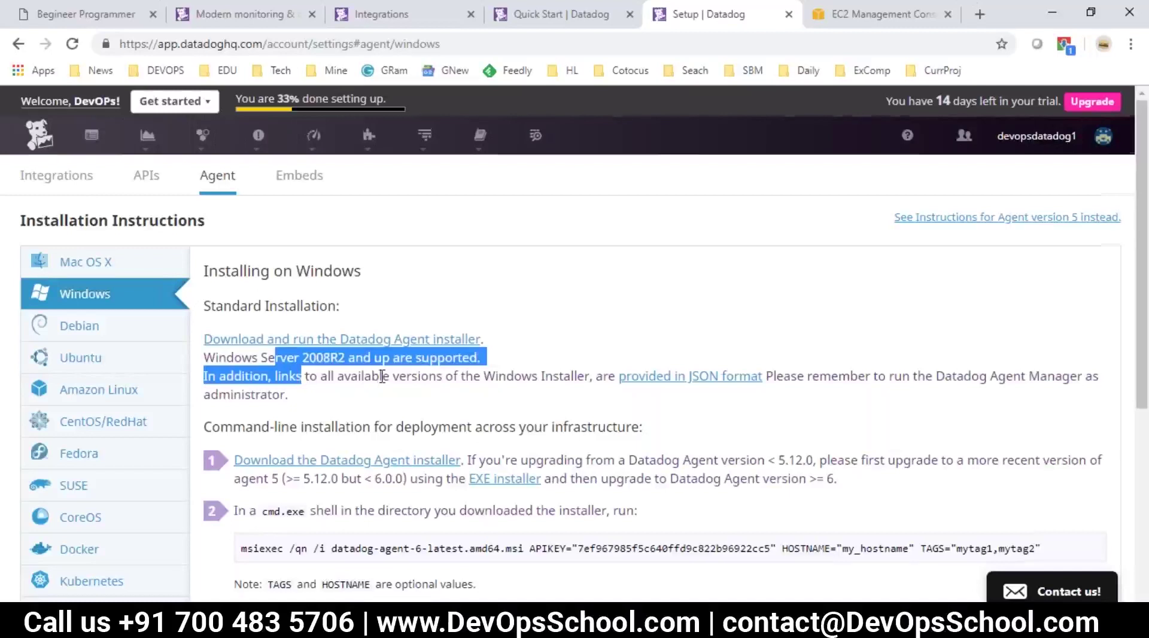
scroll(381, 375, down, 1)
scroll(382, 376, down, 1)
drag(213, 343, 525, 344)
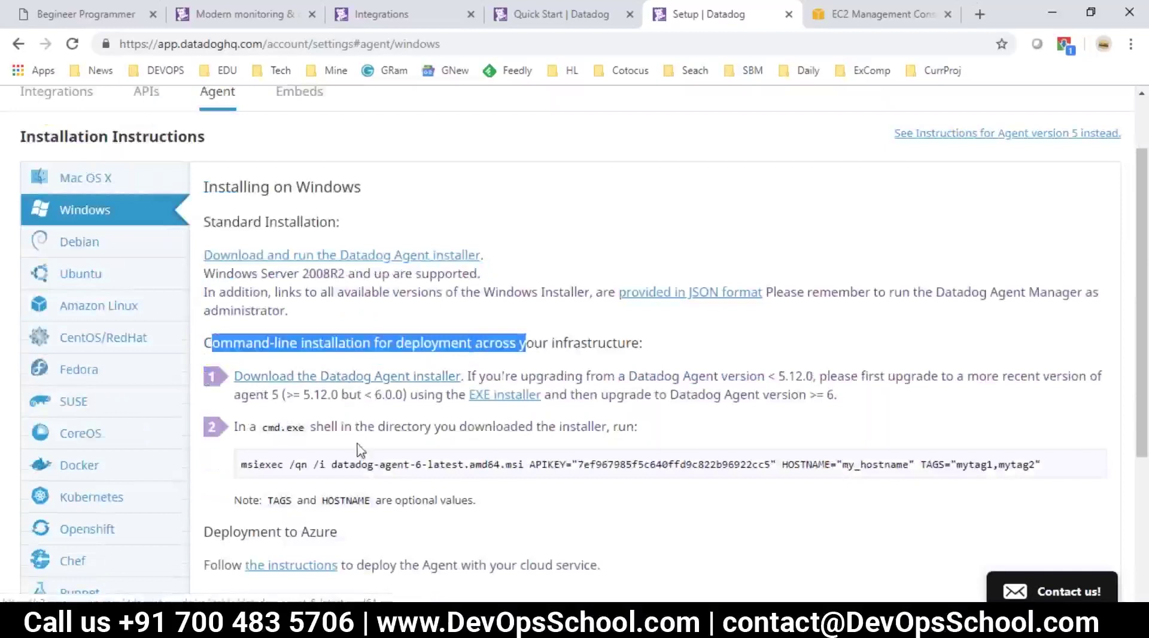
drag(260, 465, 516, 466)
click(513, 500)
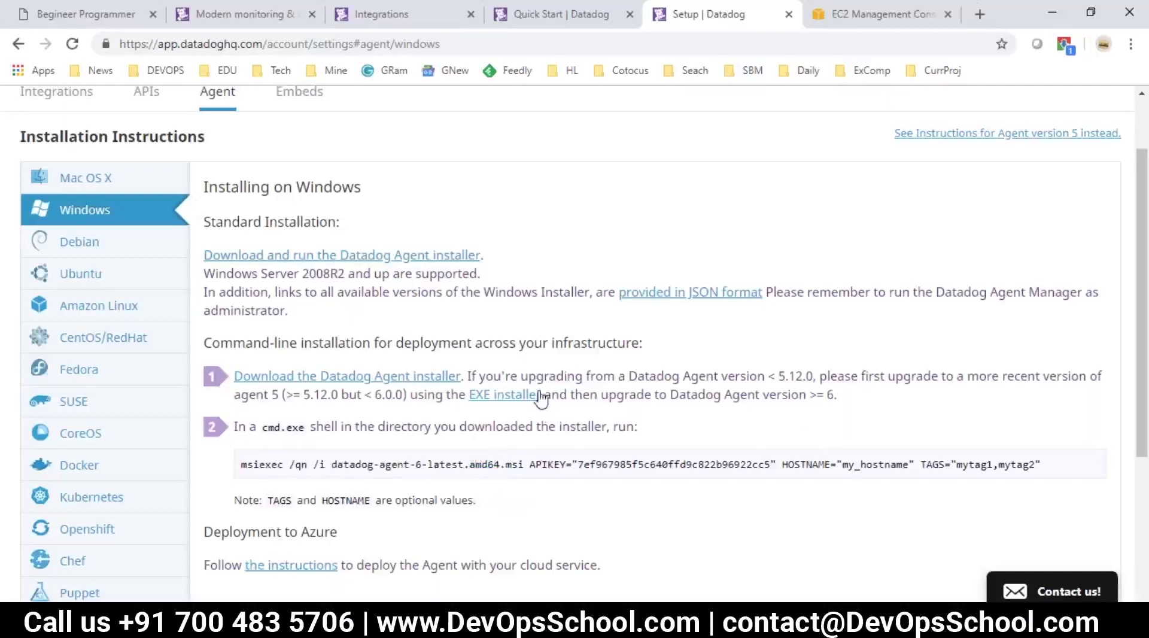
drag(501, 377, 819, 377)
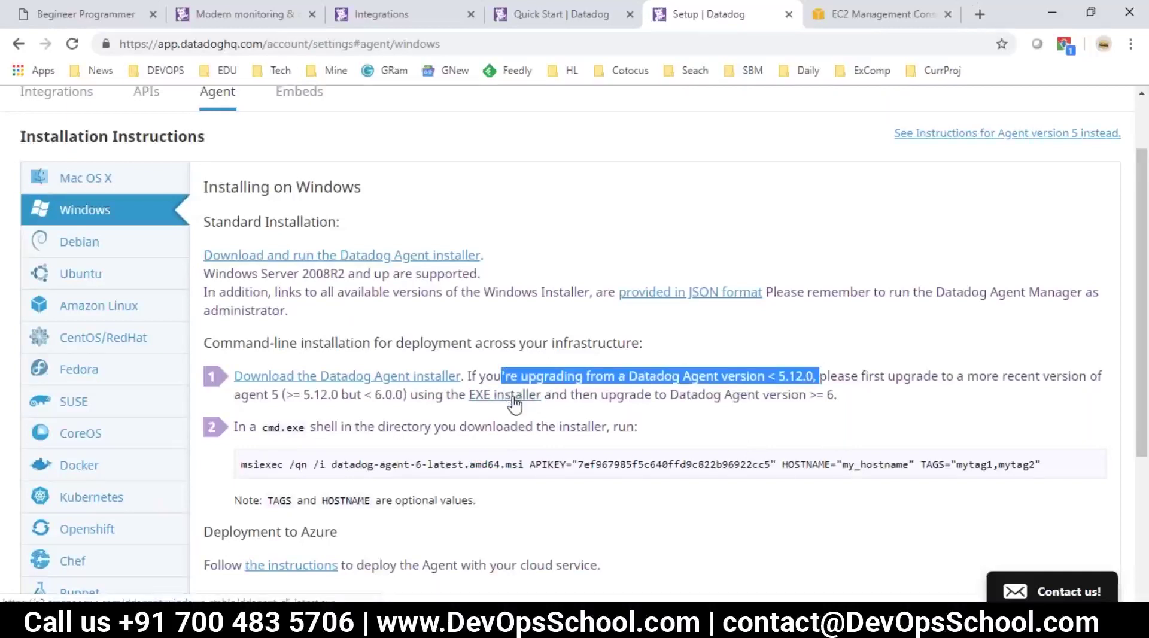
drag(602, 397, 777, 400)
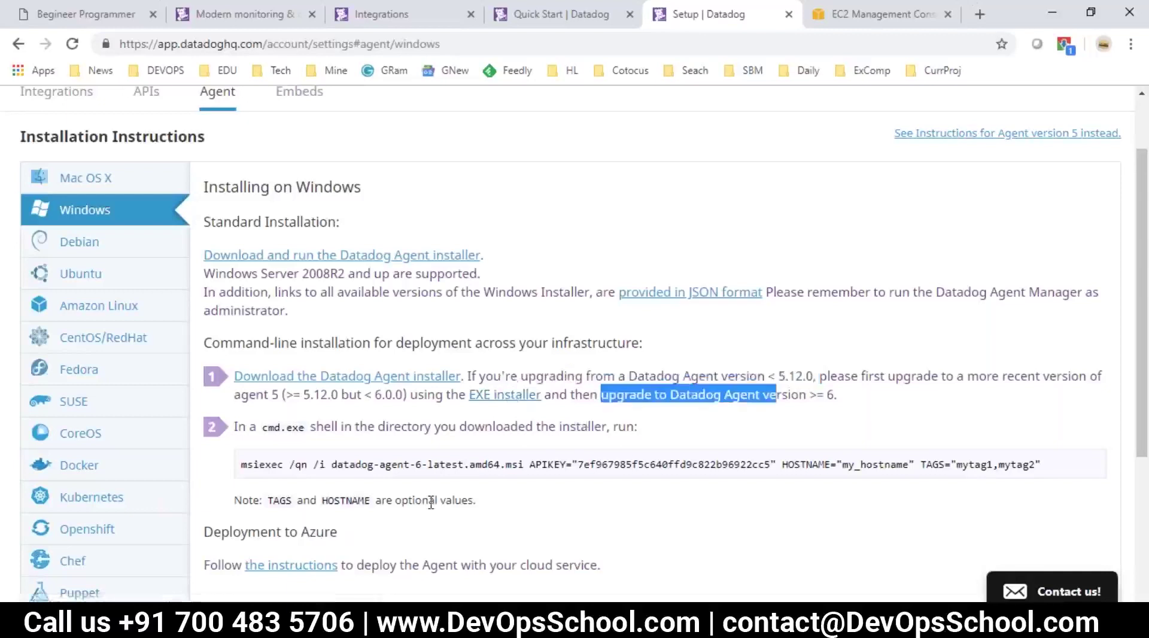
Step: Highlight the Deployment to Azure heading and open its linked instructions in a new browser tab
scroll(431, 502, down, 1)
scroll(431, 502, down, 1)
drag(222, 447, 274, 440)
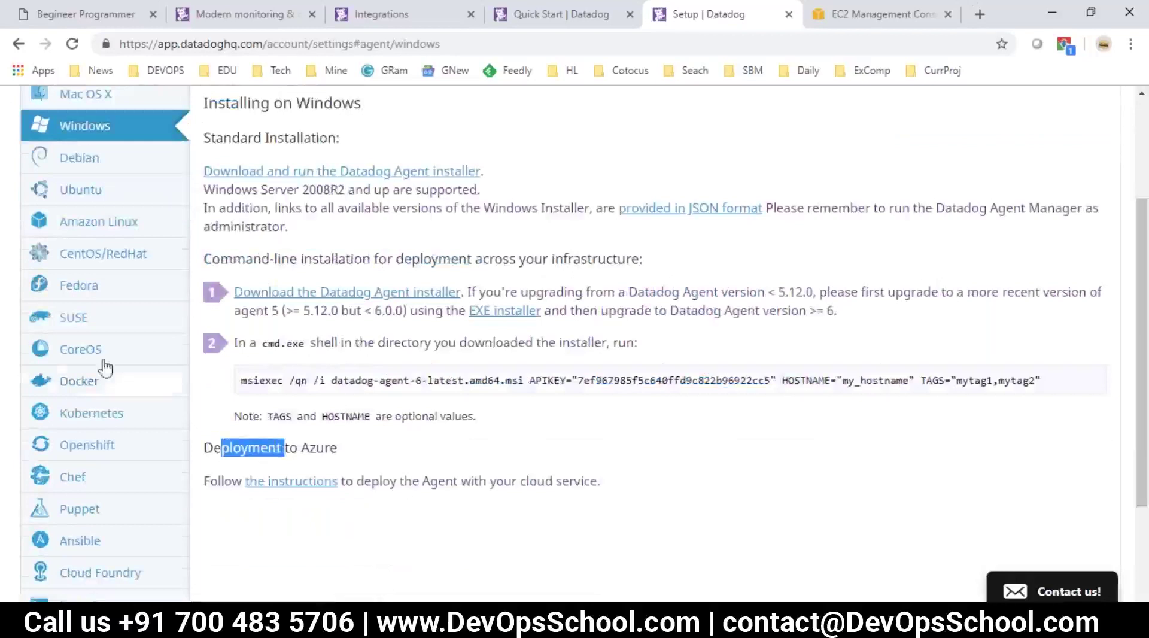
double_click(319, 449)
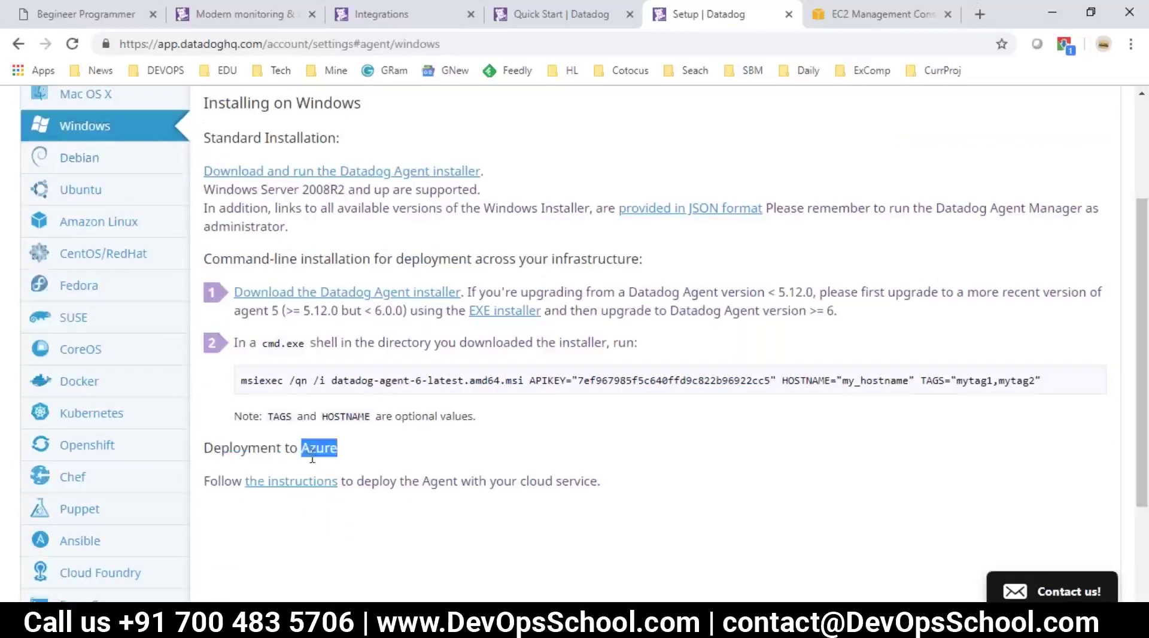
right_click(292, 490)
key(Escape)
click(292, 481)
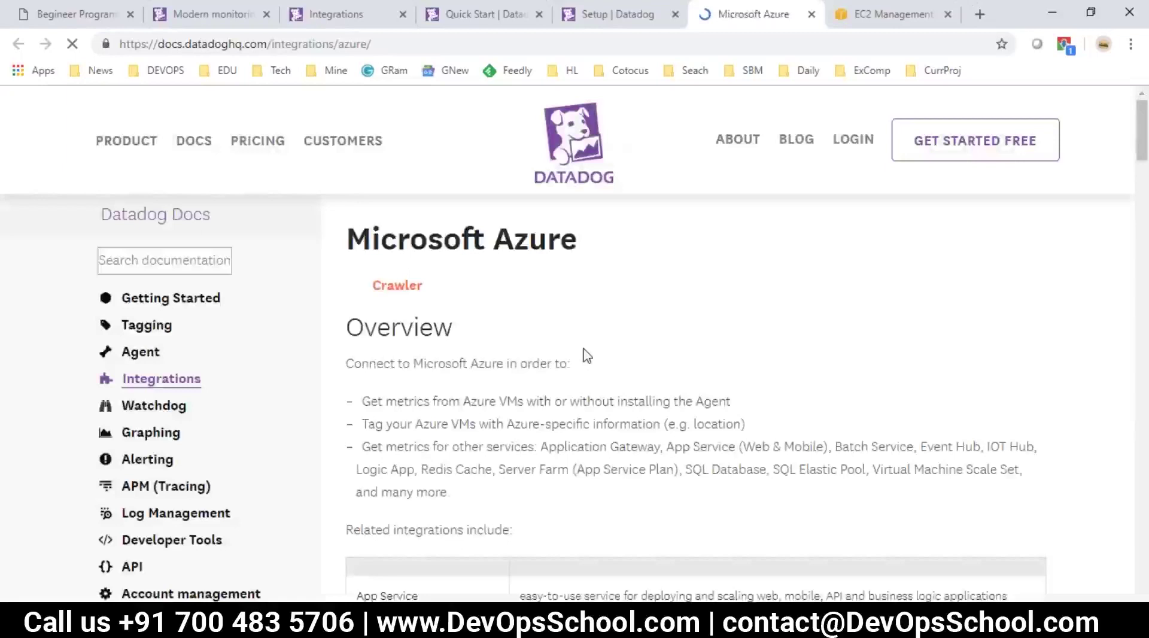
Step: Examine the Microsoft Azure integration docs, covering the Azure CLI commands, tenant name lookup and web application creation
scroll(587, 356, down, 4)
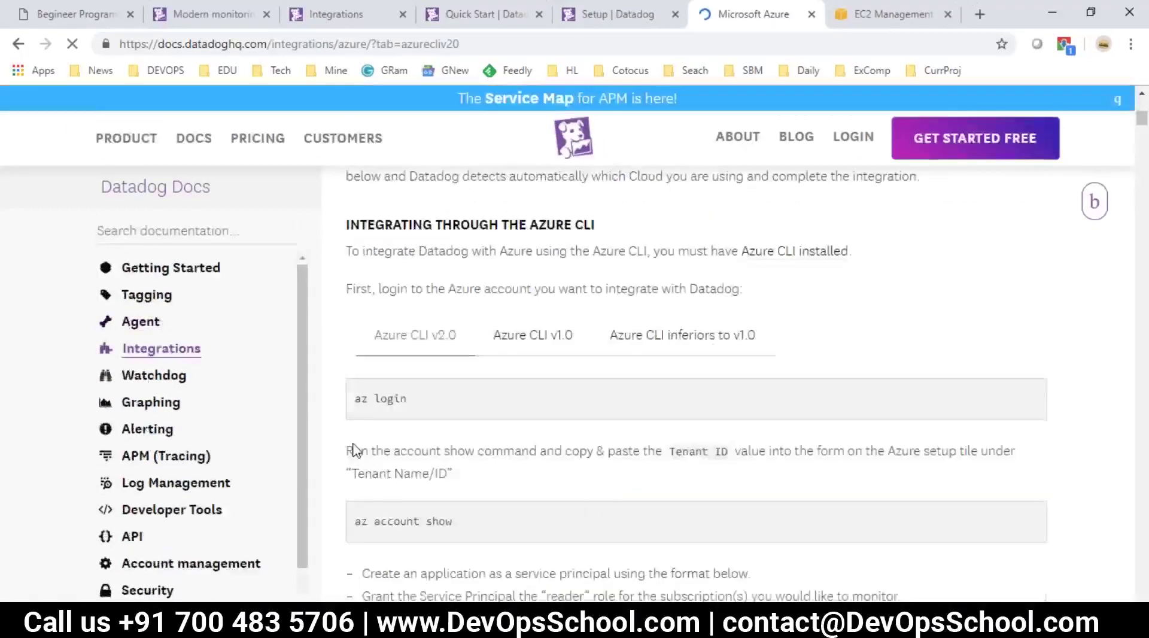
drag(354, 450, 499, 498)
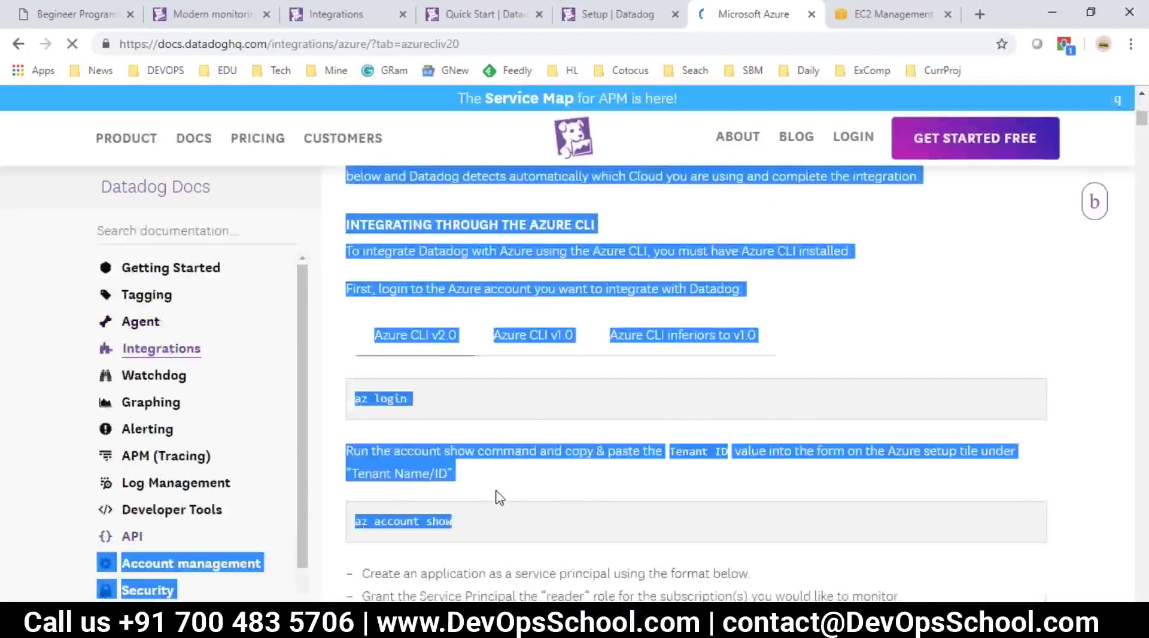
click(499, 498)
scroll(451, 376, down, 6)
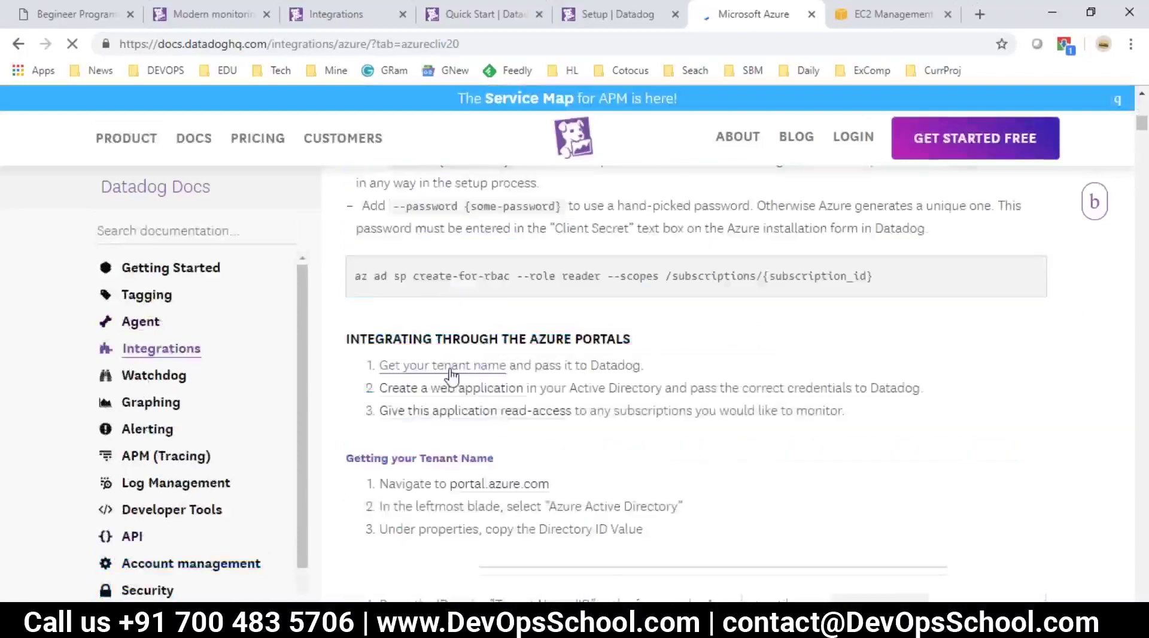
scroll(451, 376, down, 3)
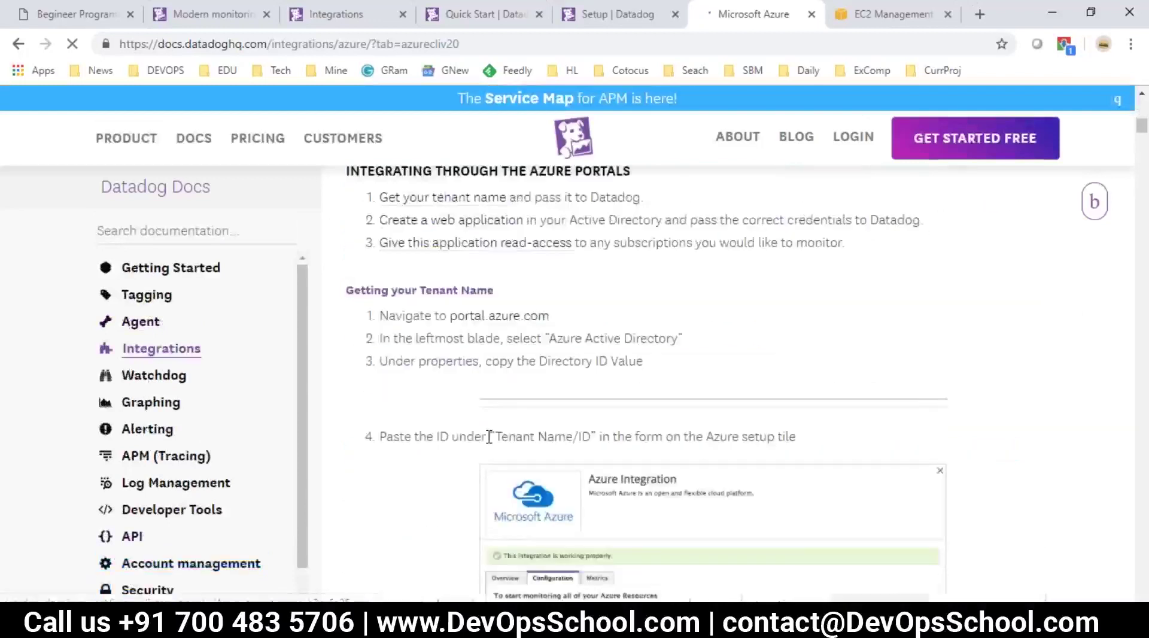
scroll(489, 437, down, 4)
scroll(489, 436, up, 4)
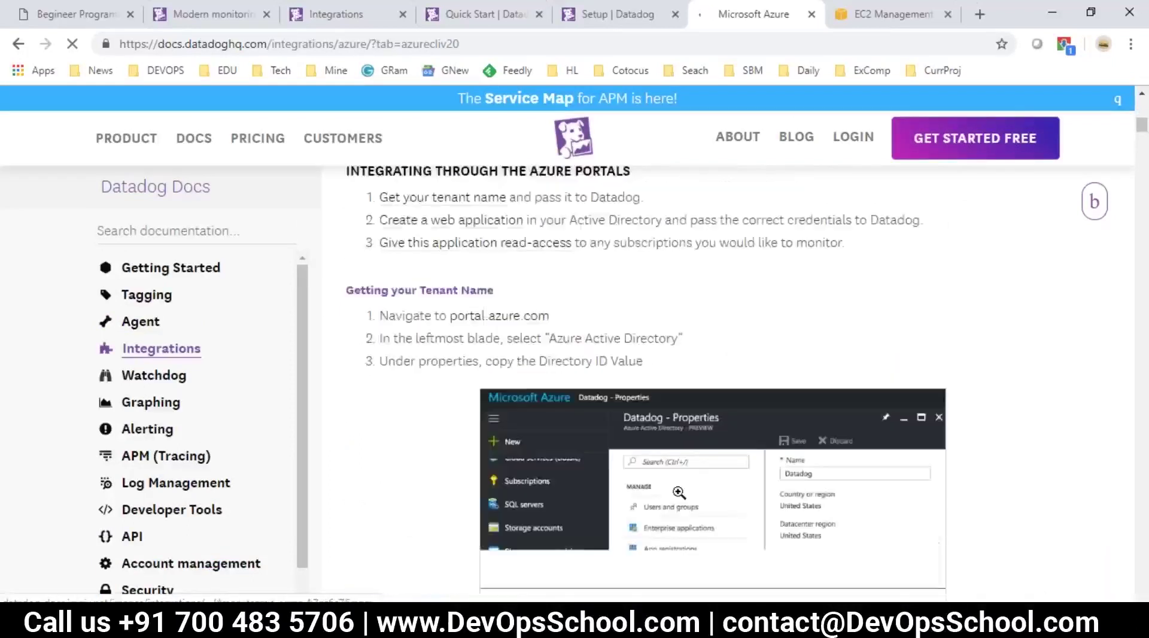
scroll(679, 492, down, 3)
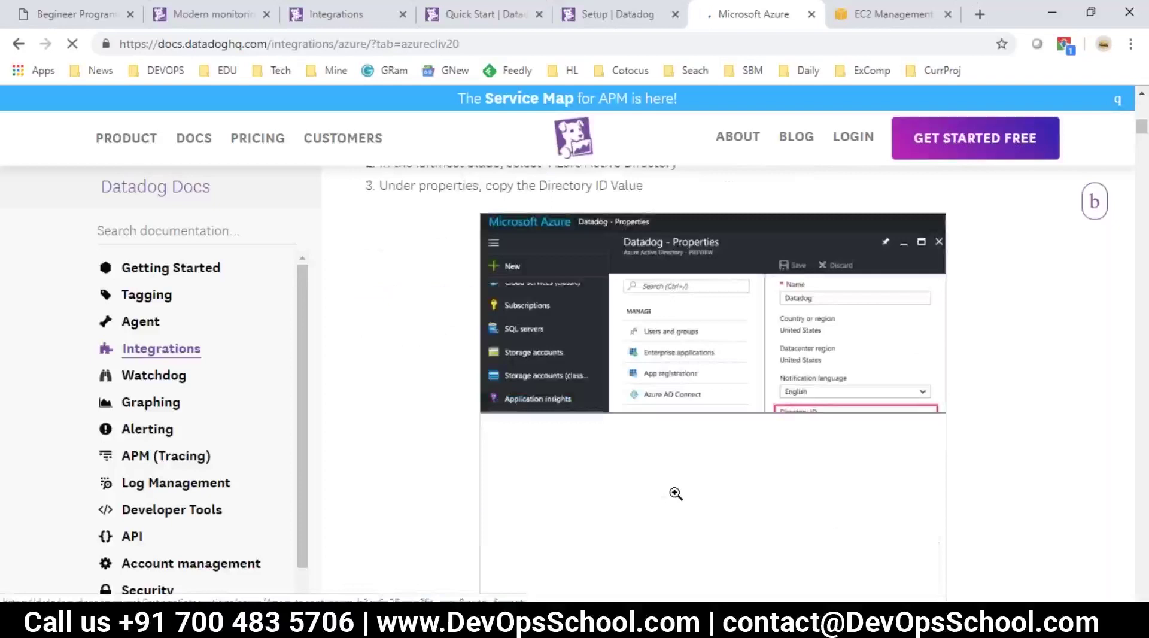
scroll(676, 493, down, 5)
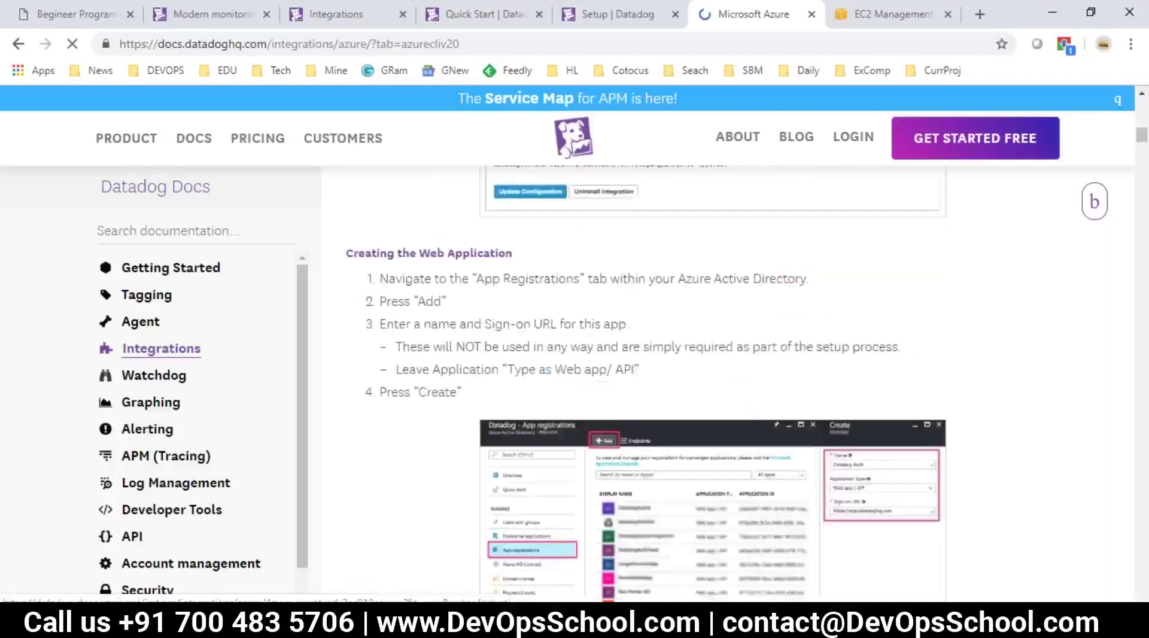
scroll(672, 498, down, 5)
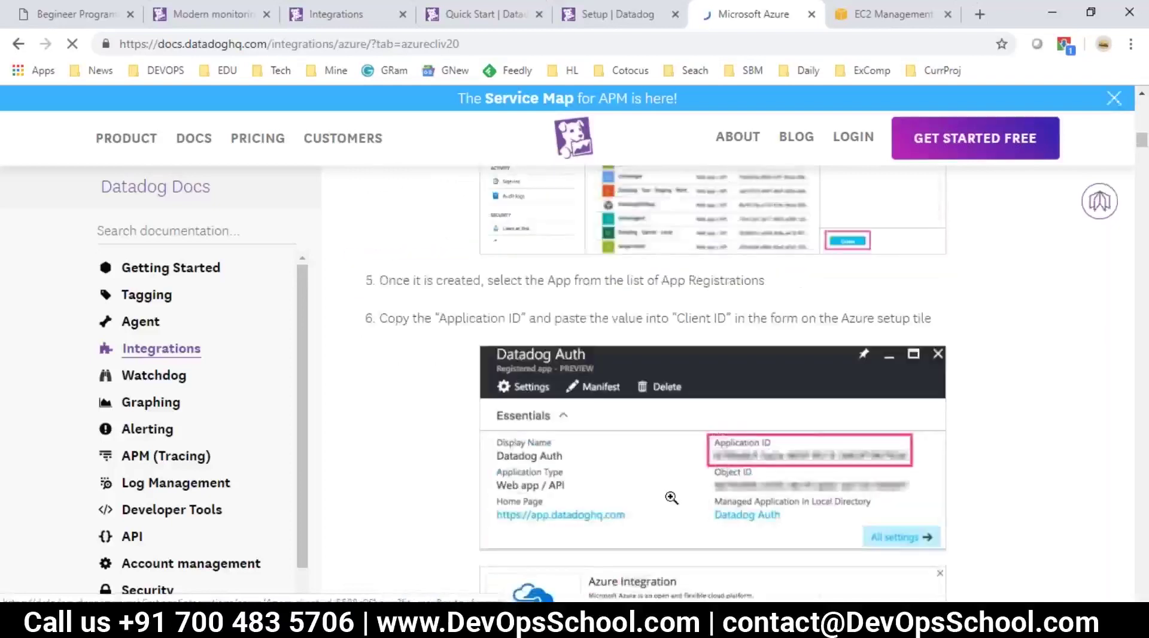
scroll(671, 498, down, 5)
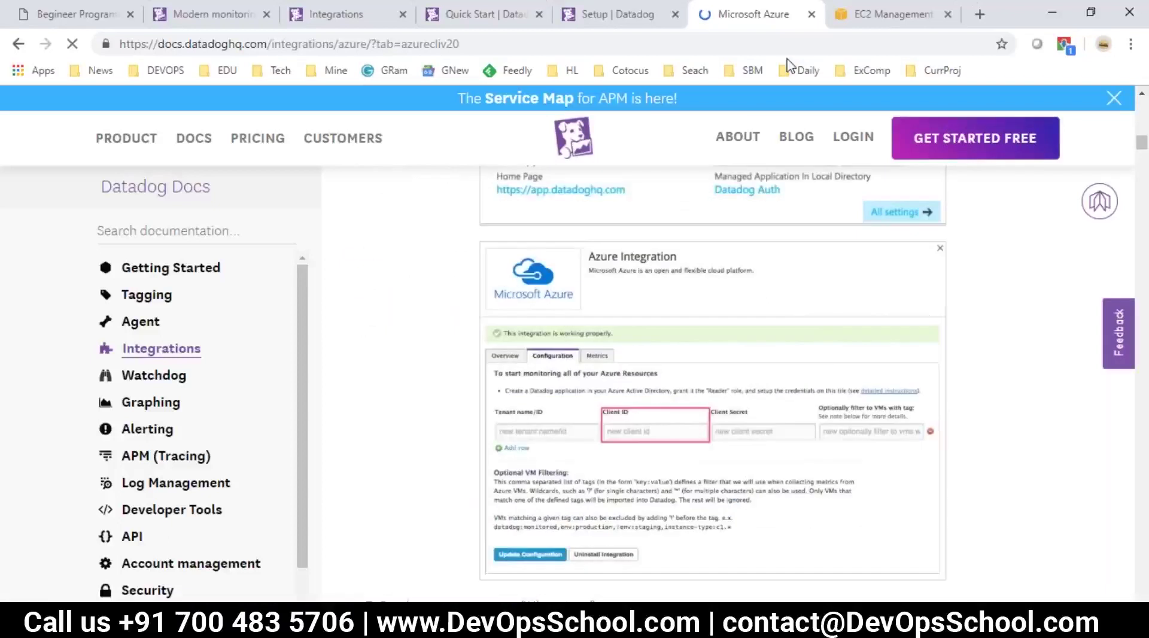
Step: Return to the Datadog Agent setup page and check the installer's download progress in Chrono
key(ctrl+shift+Tab)
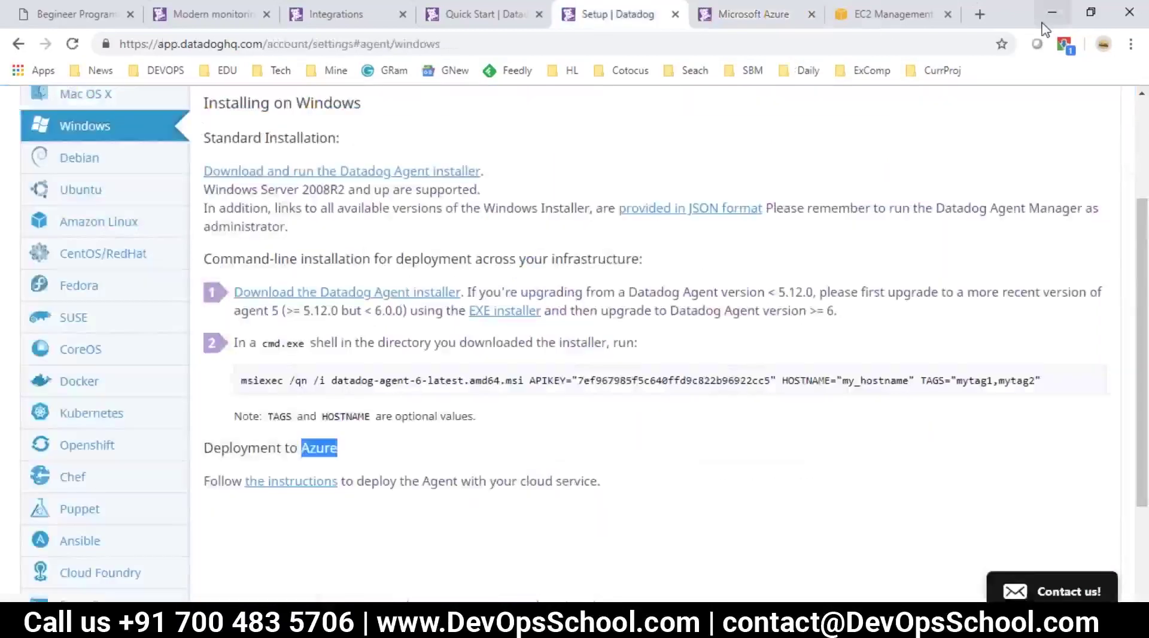
click(1064, 44)
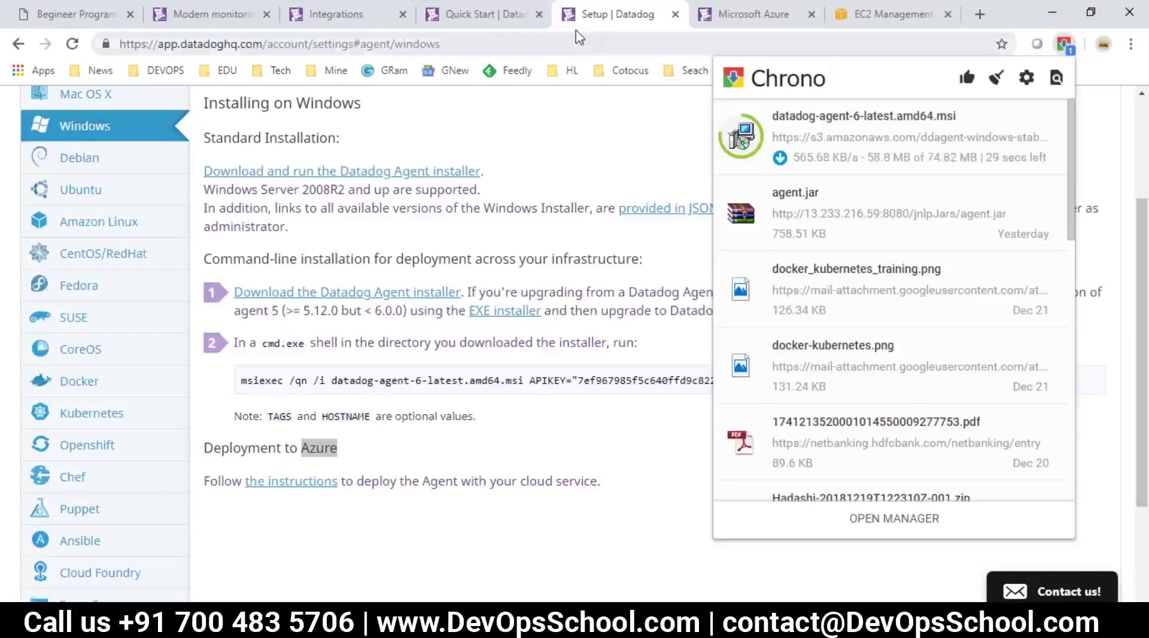
key(Escape)
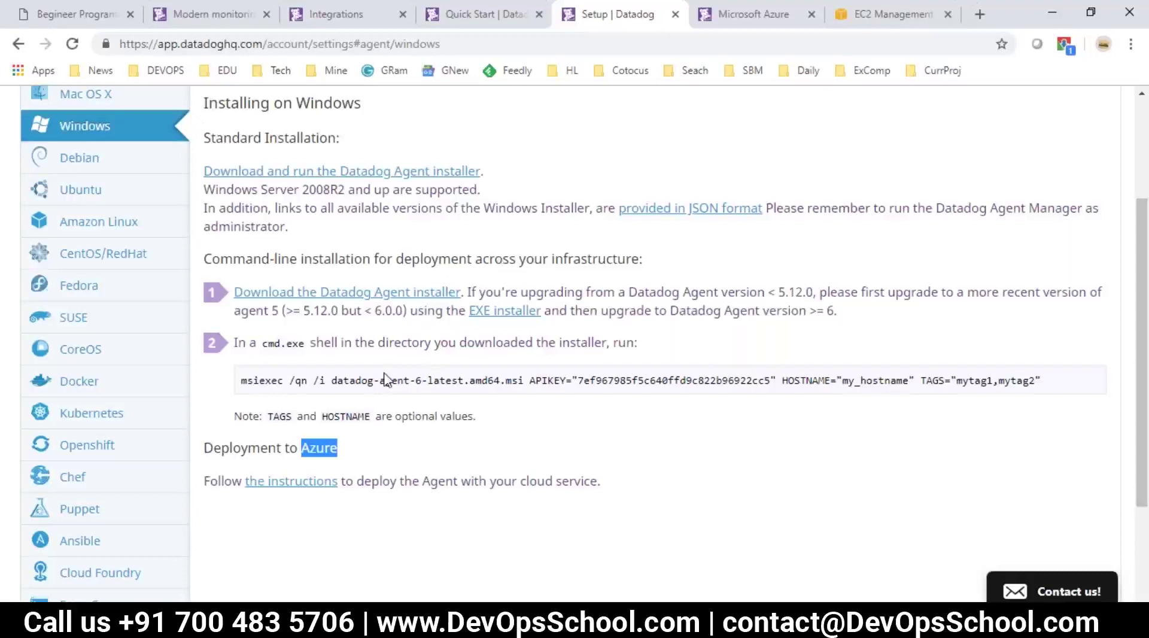
Step: Copy the msiexec install command, including its API key, into the Notepad notes as an indented line under WINDOWS
drag(241, 380, 1061, 386)
key(ctrl+c)
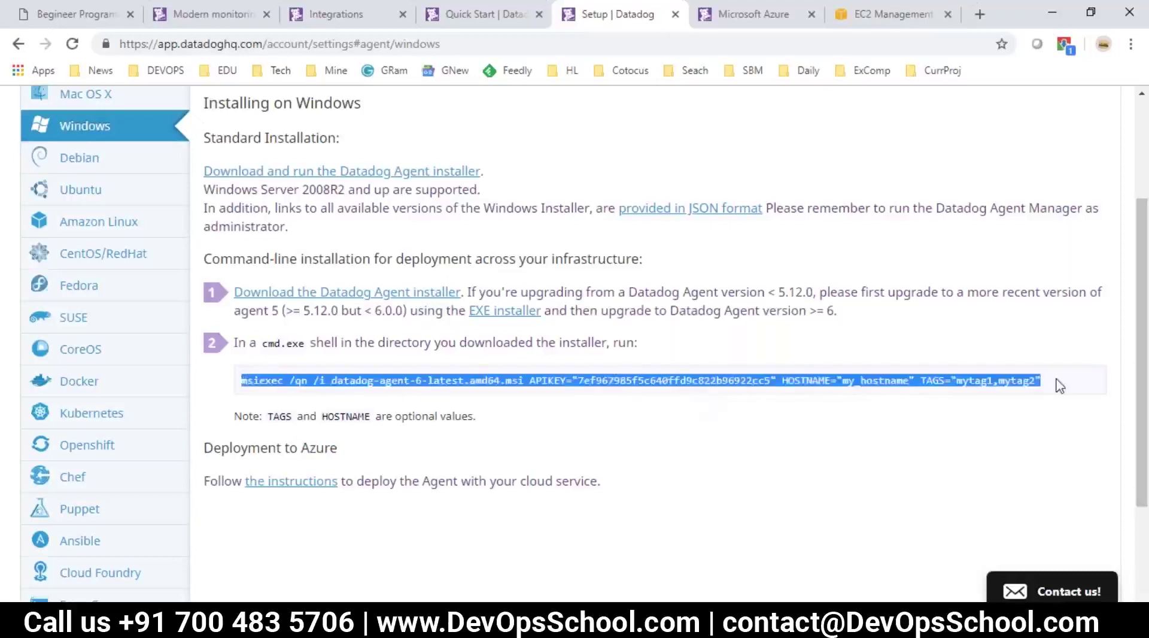
click(407, 625)
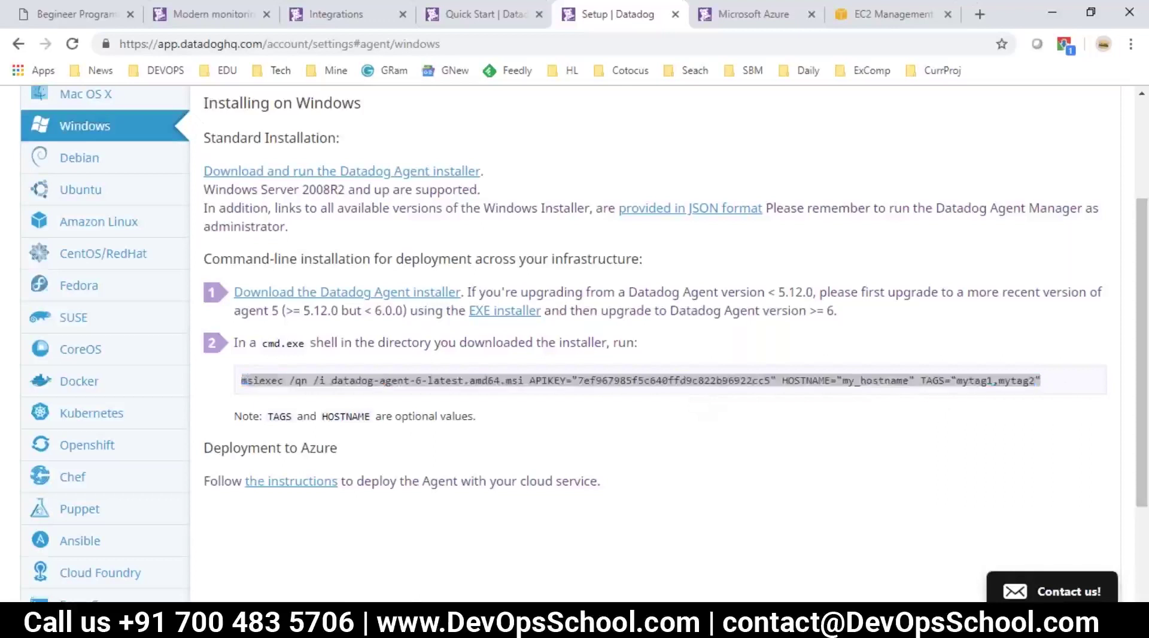
click(226, 320)
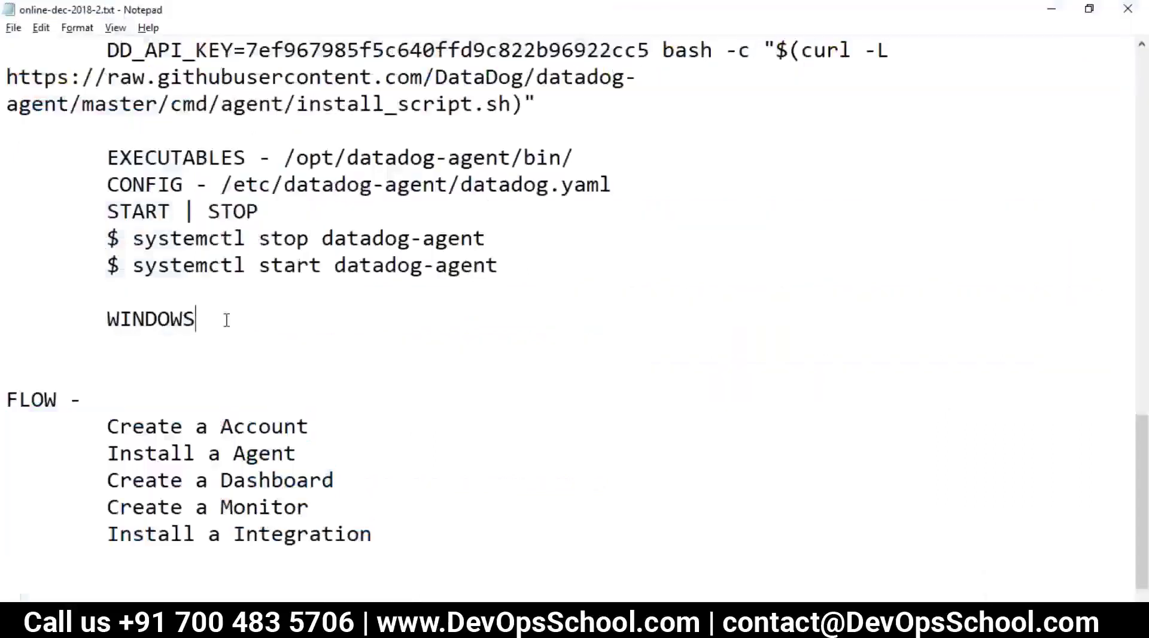
key(Return)
key(ctrl+v)
key(Up)
key(Home)
key(Tab)
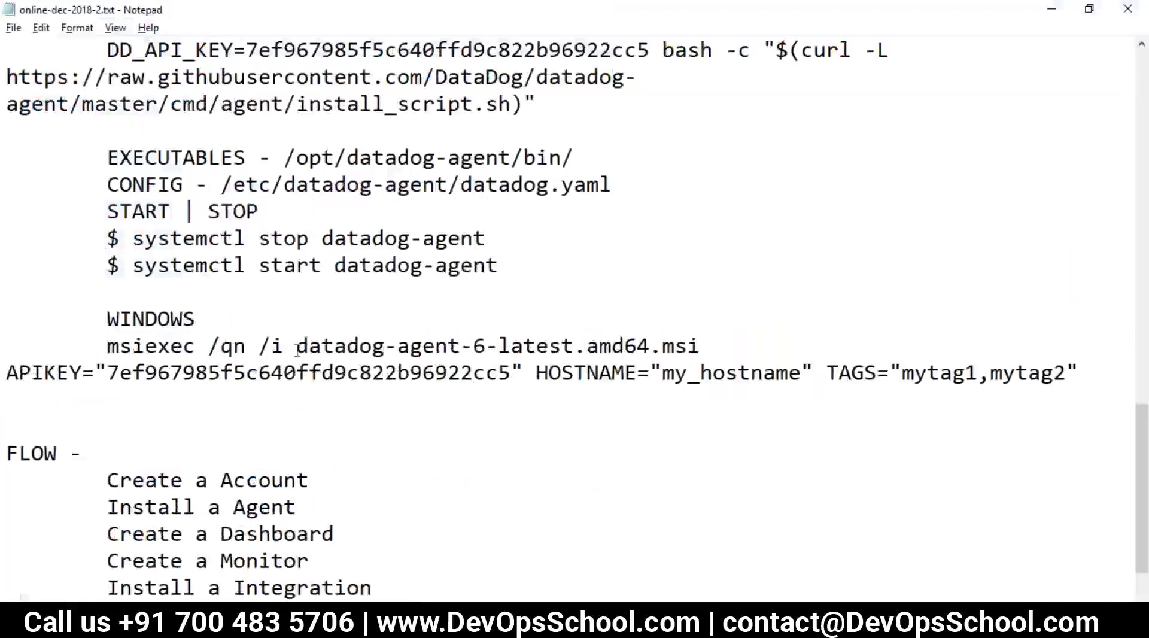
Step: Set the HOSTNAME value in the noted msiexec command to windows-laptop and highlight the TAGS parameter
drag(107, 372, 502, 374)
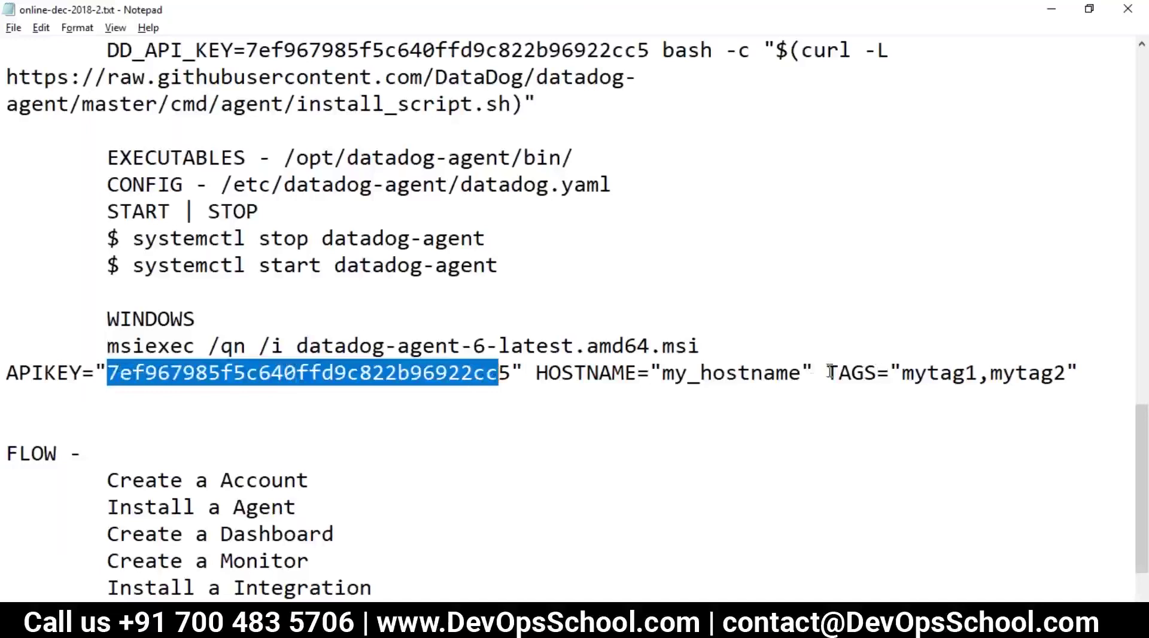
drag(801, 374, 663, 375)
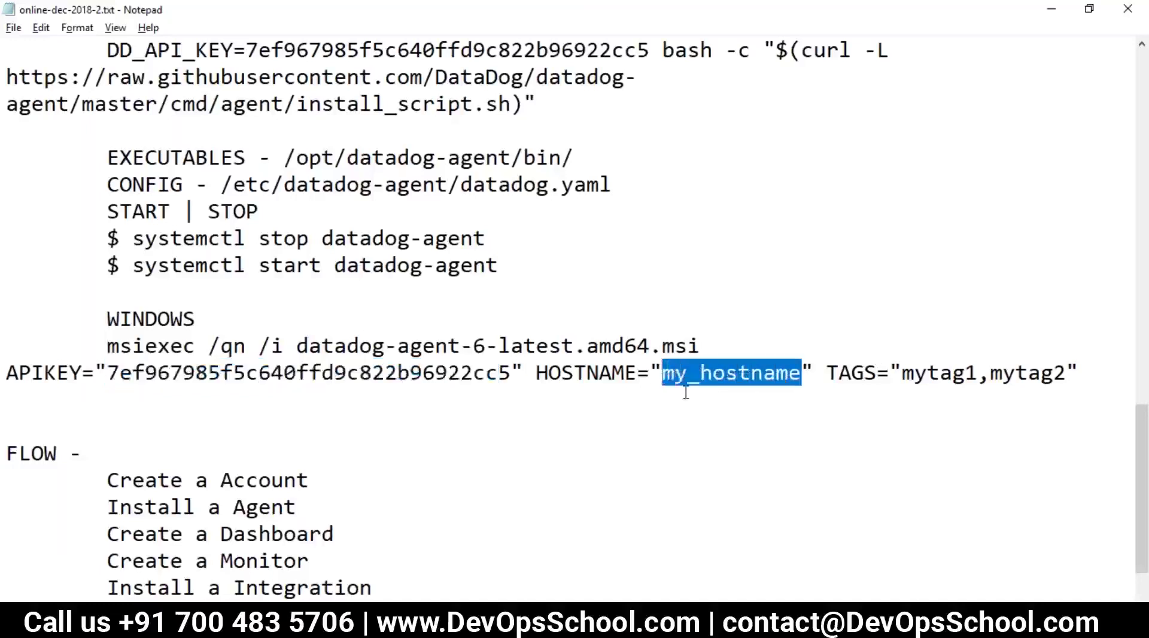
text(wins)
key(BackSpace)
text(dows1)
key(BackSpace)
text(-laptop)
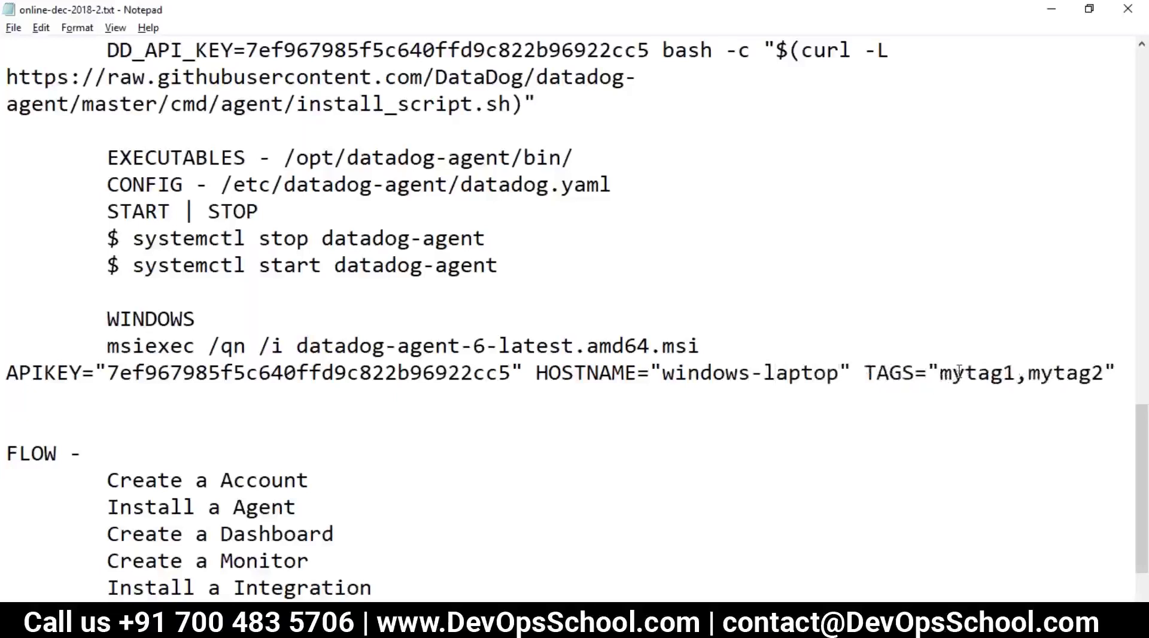
drag(865, 372, 1117, 372)
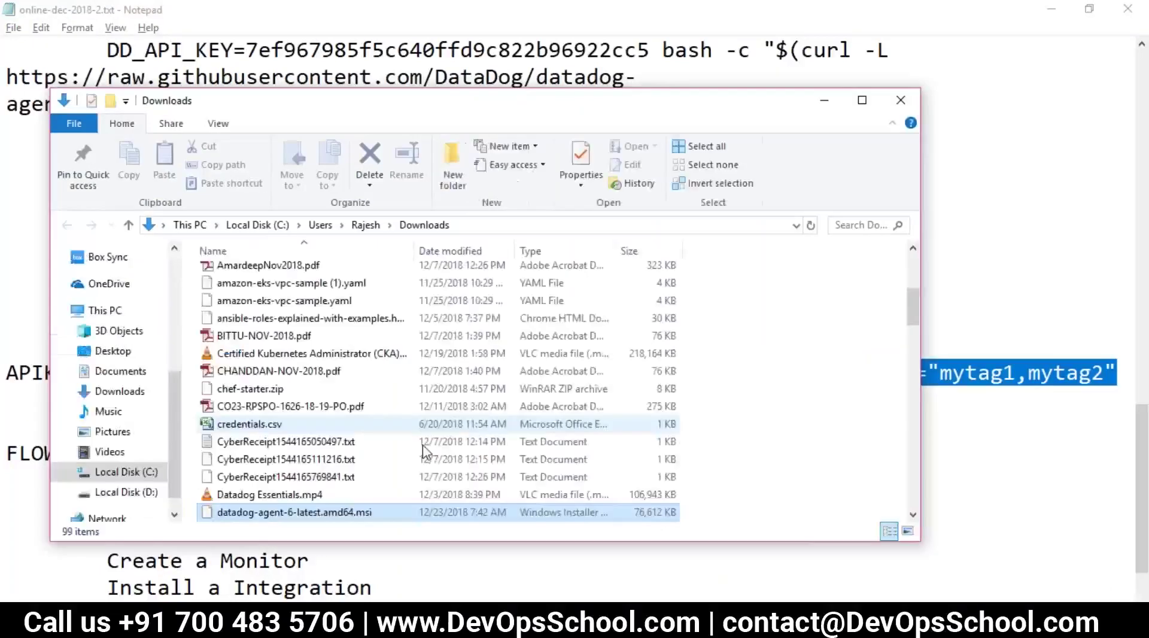
Step: Place the datadog-agent-6-latest.amd64.msi installer from Downloads in the root of Local Disk (D:)
scroll(120, 473, down, 1)
click(125, 466)
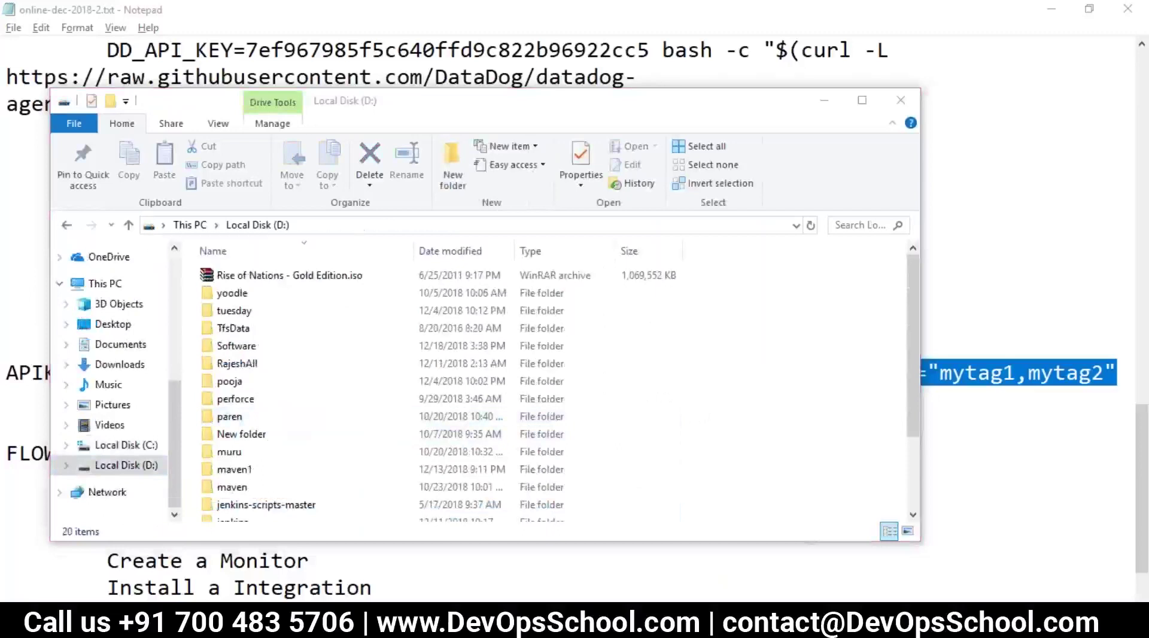
key(alt+d)
Step: Try to launch cmd as an elevated command prompt
key(super+r)
text(cmd)
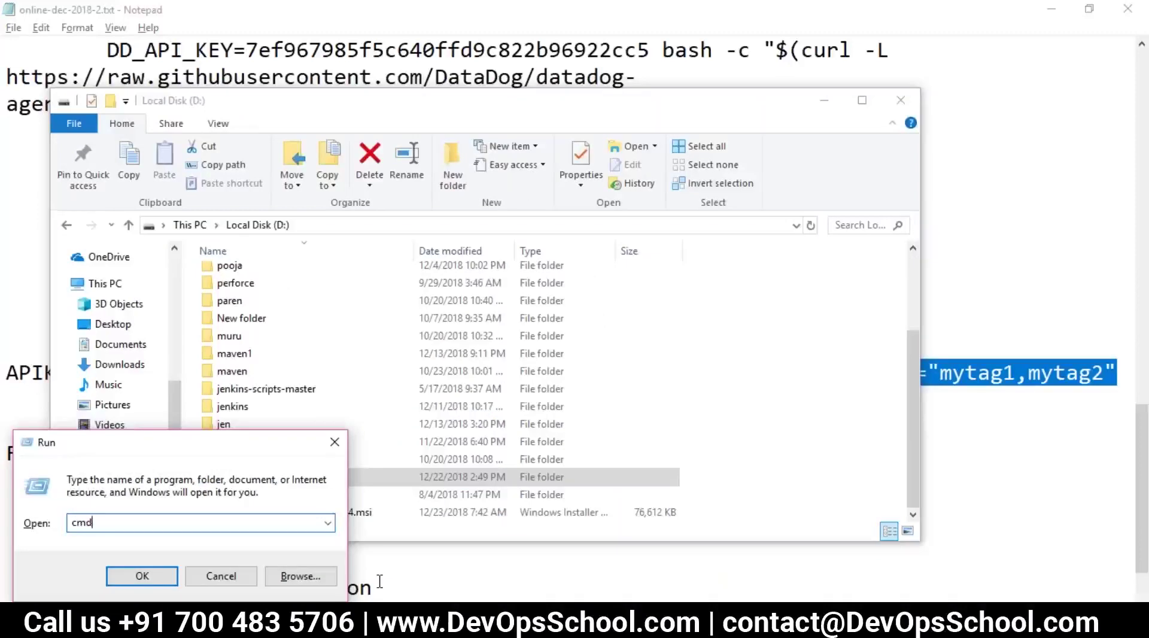
key(ctrl+shift+Return)
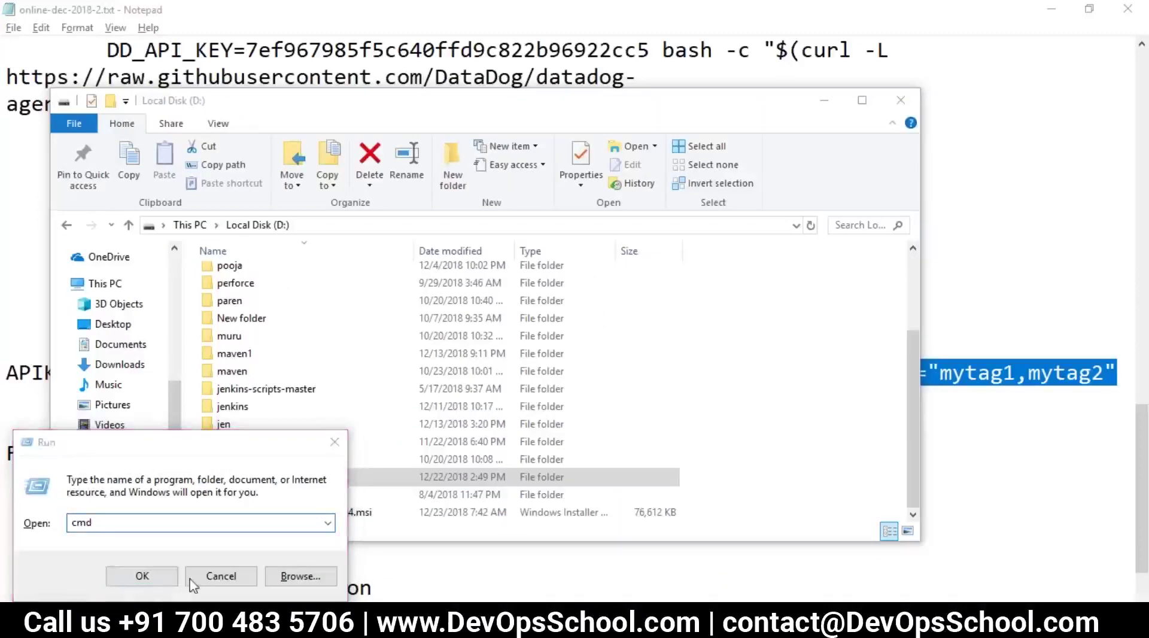
key(super+Tab)
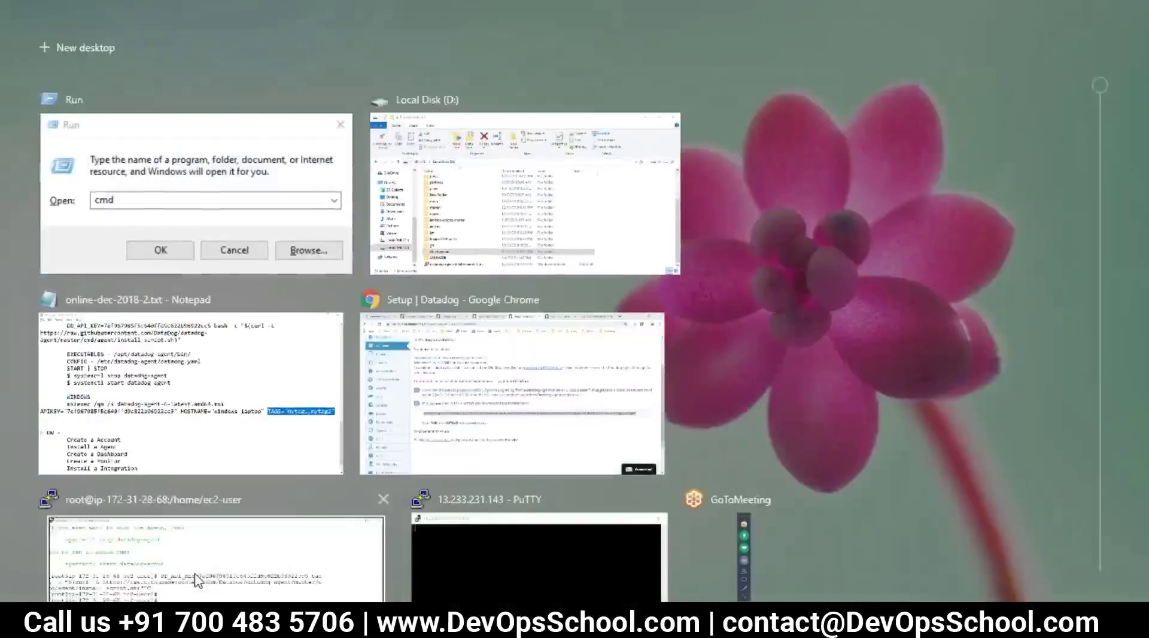
click(197, 579)
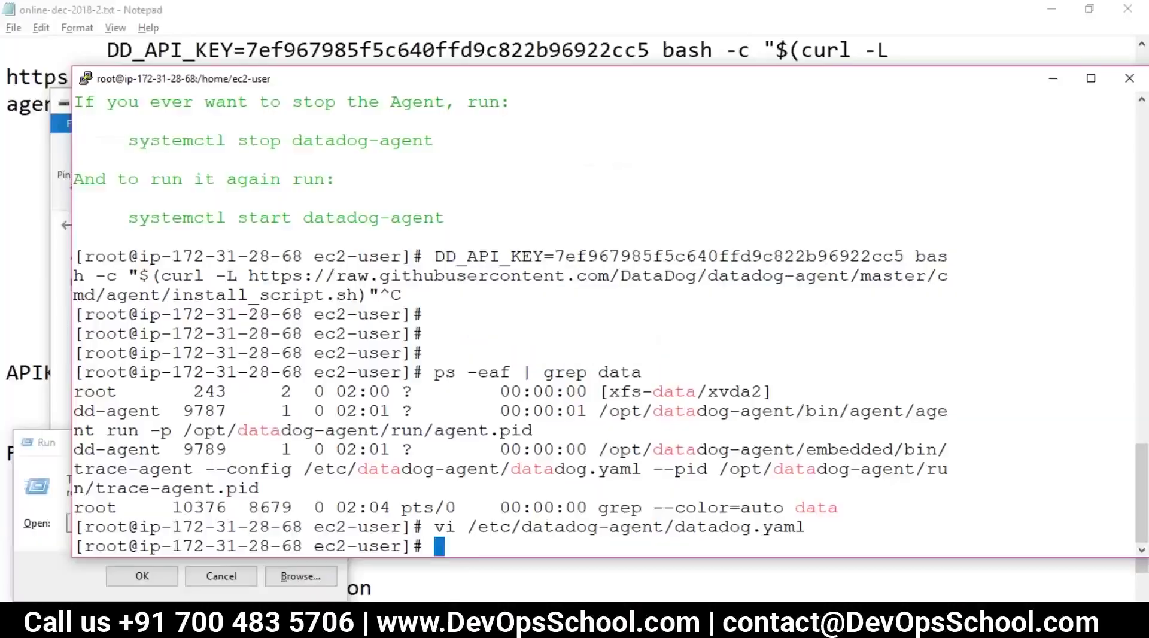
key(super+Tab)
key(Escape)
key(alt+Tab)
key(Escape)
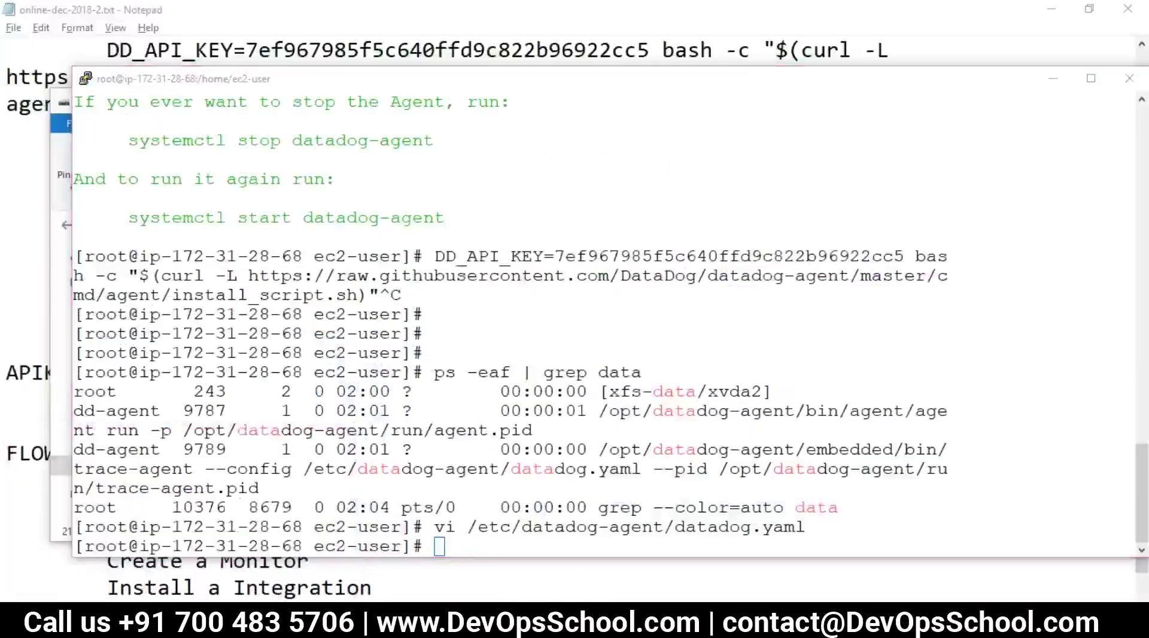
Step: Search the Windows activity timeline for cmd and clear the search
key(super)
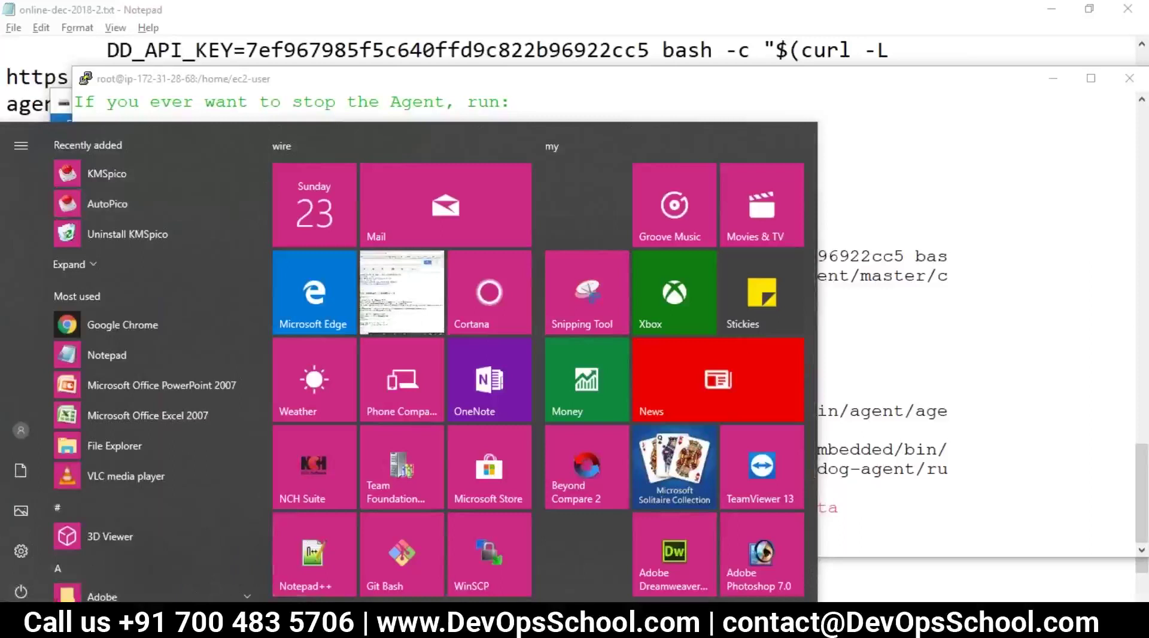
key(Escape)
key(super+Tab)
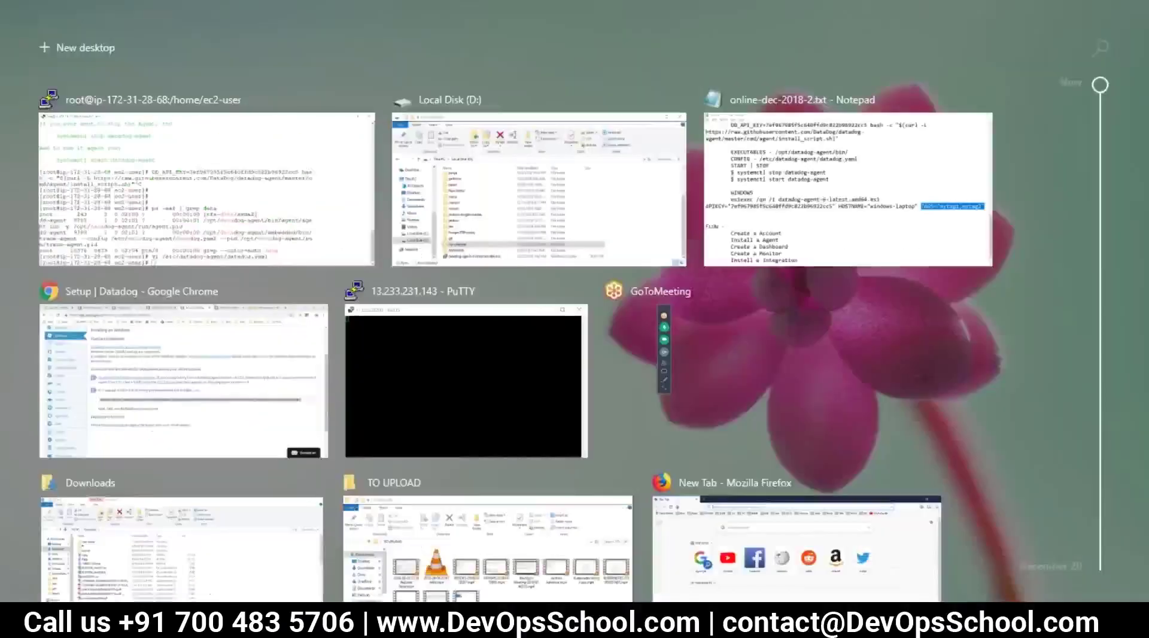
click(1099, 46)
text(cmd)
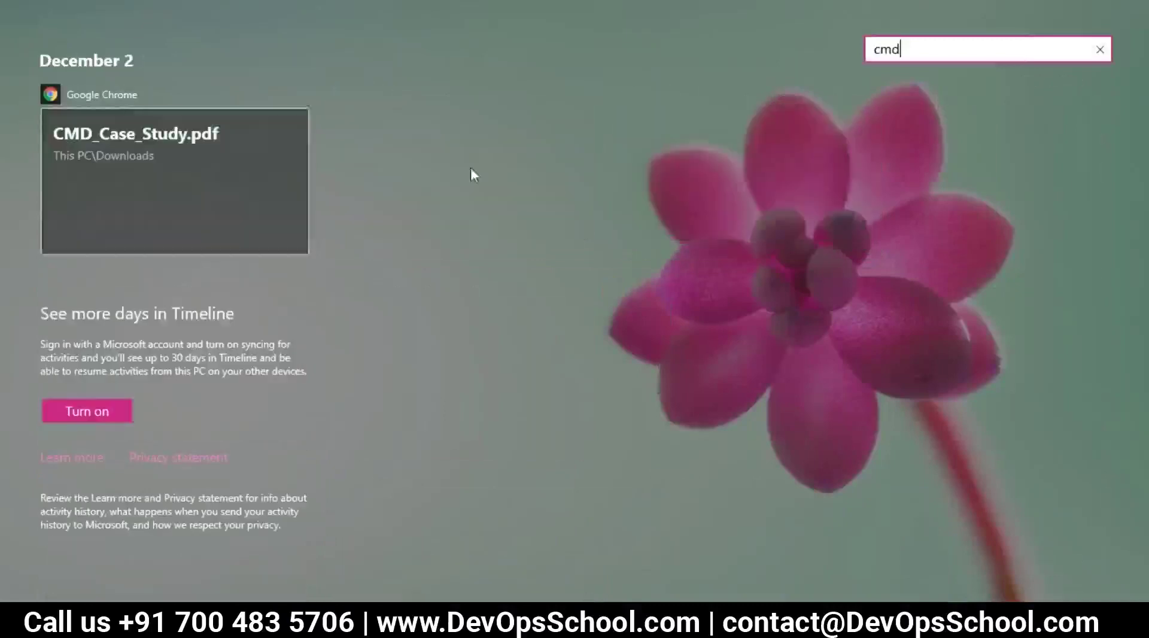
key(BackSpace)
key(BackSpace)
key(BackSpace)
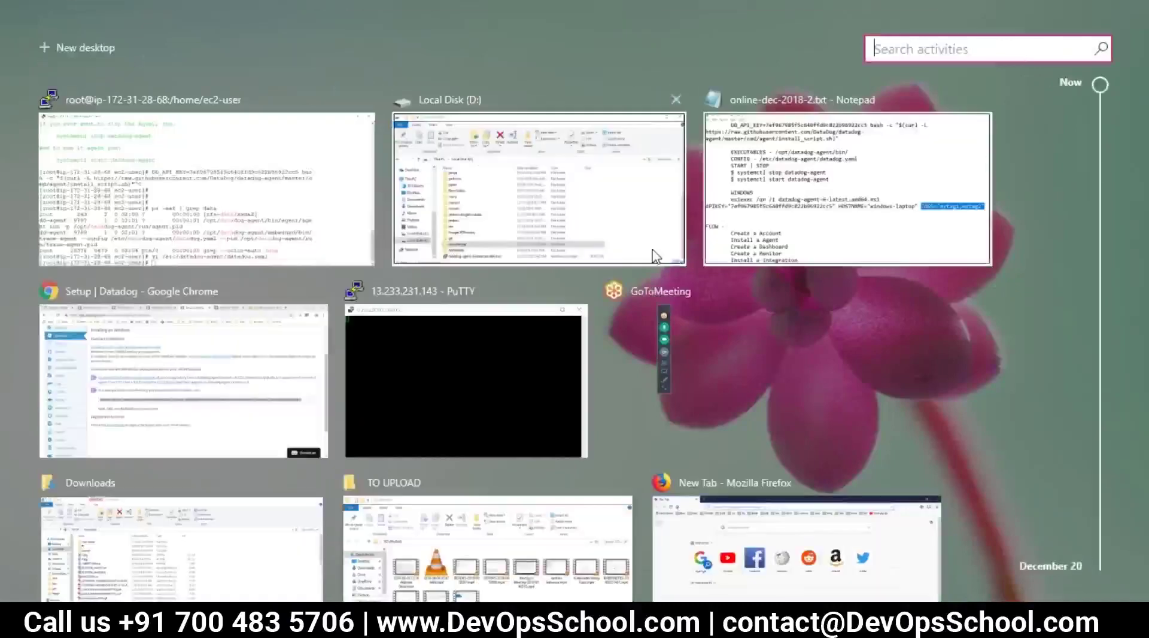
click(493, 374)
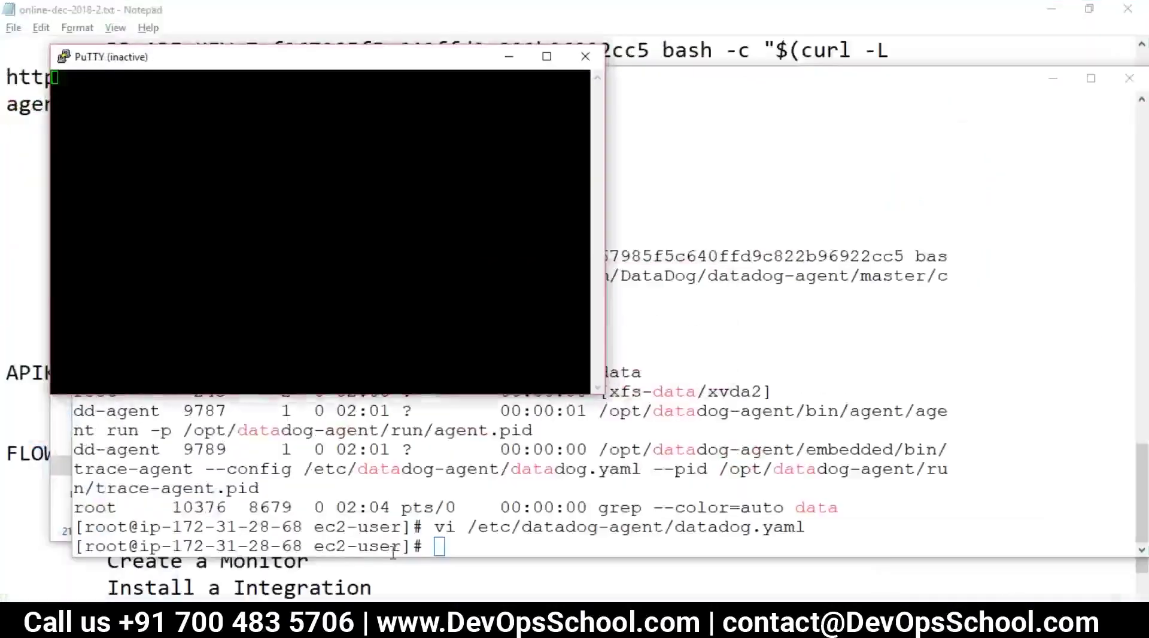
Step: Open a command prompt with cmd and switch it to the D: drive
key(super+r)
text(cmd)
key(Return)
text(d:)
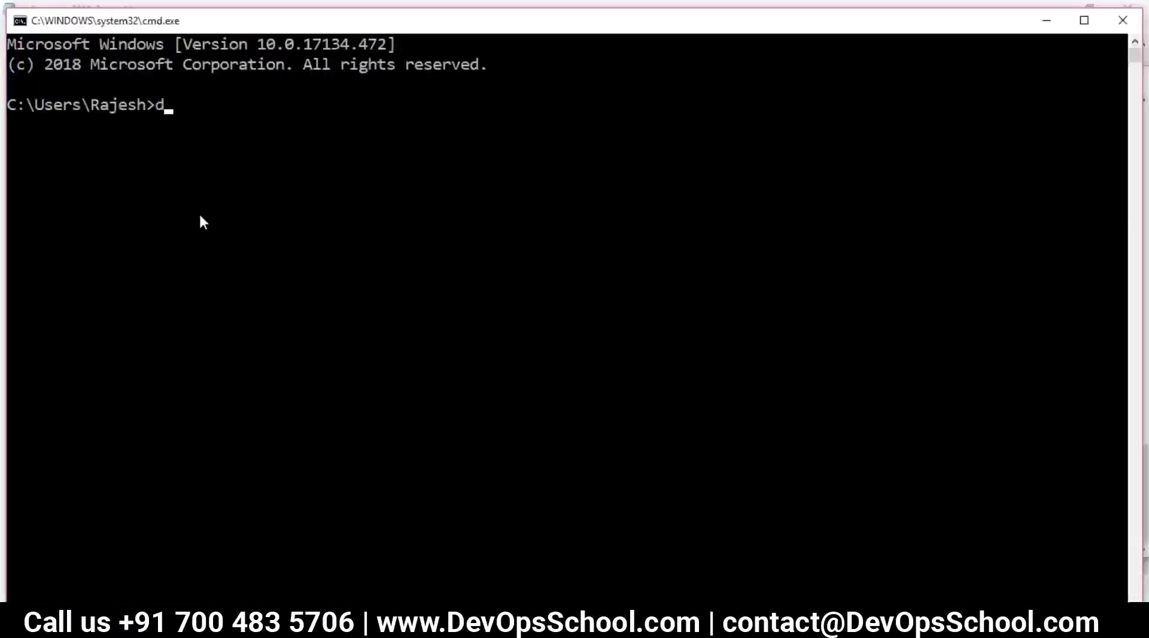
key(Return)
Step: Open the name of datadog-agent-6-latest.amd64.msi in Local Disk (D:) for editing so it can be copied
key(alt+Tab)
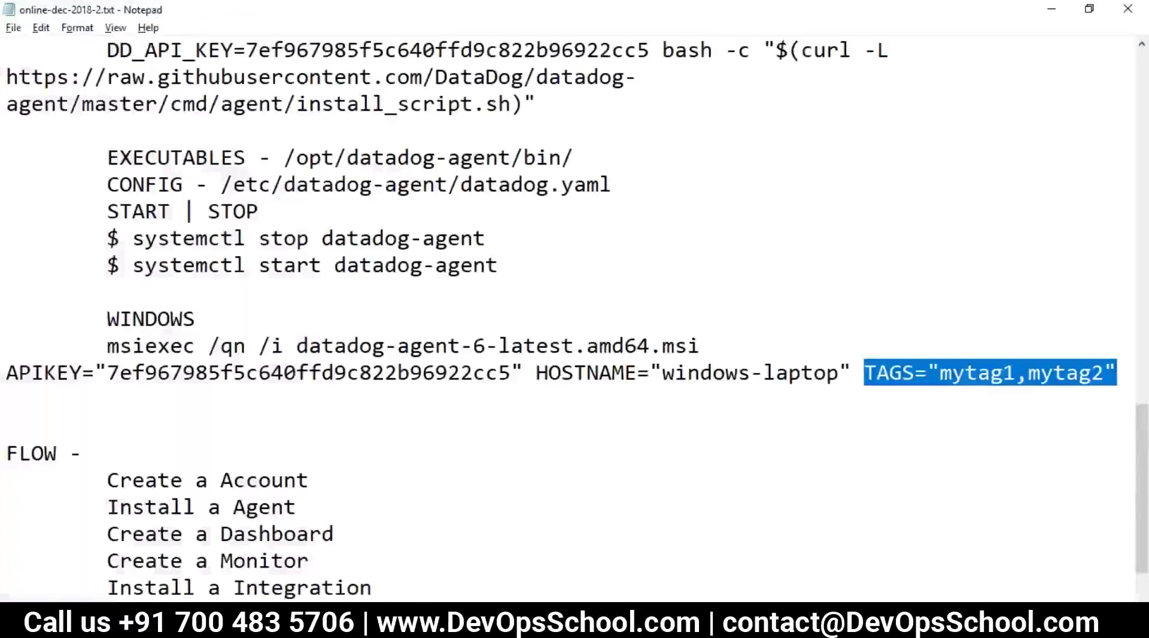
click(273, 625)
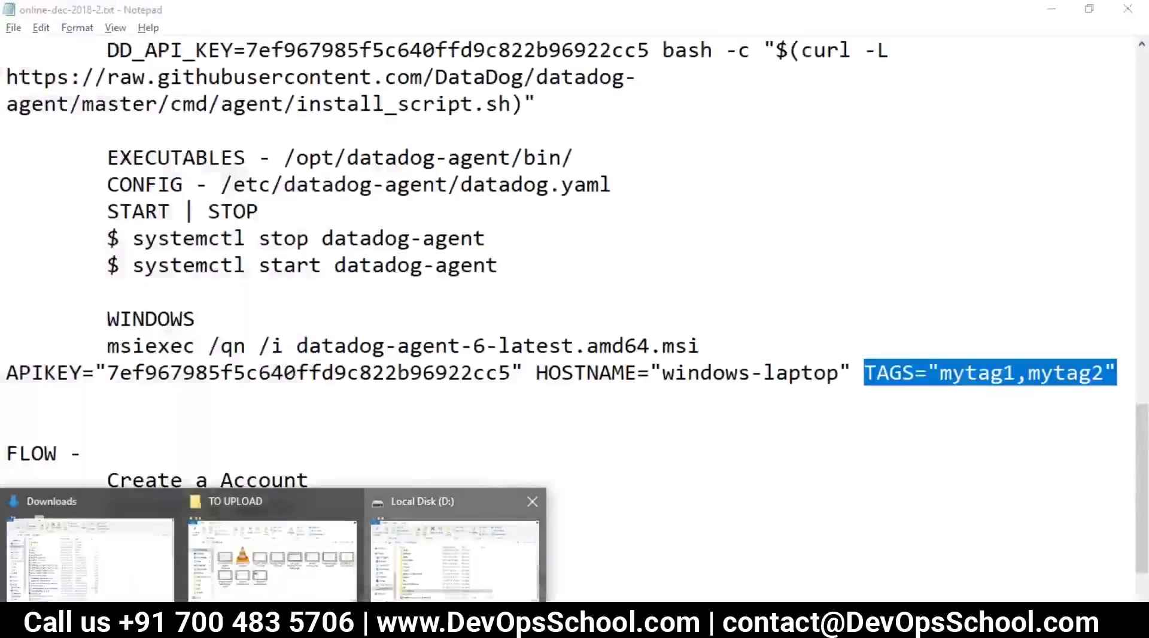
click(454, 559)
click(239, 495)
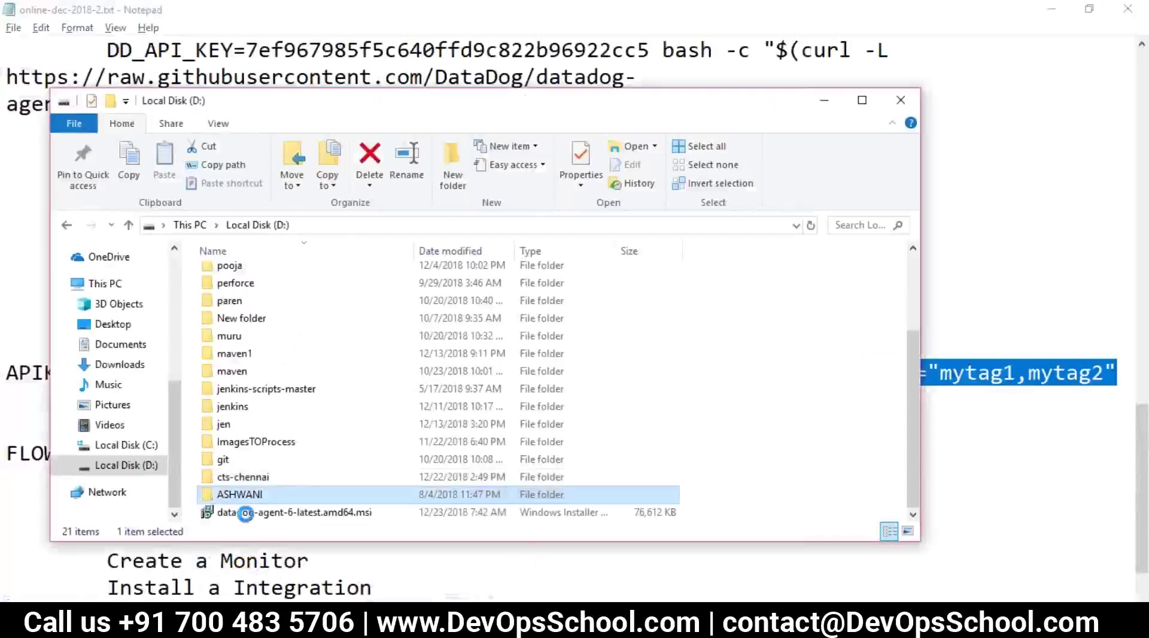
right_click(244, 514)
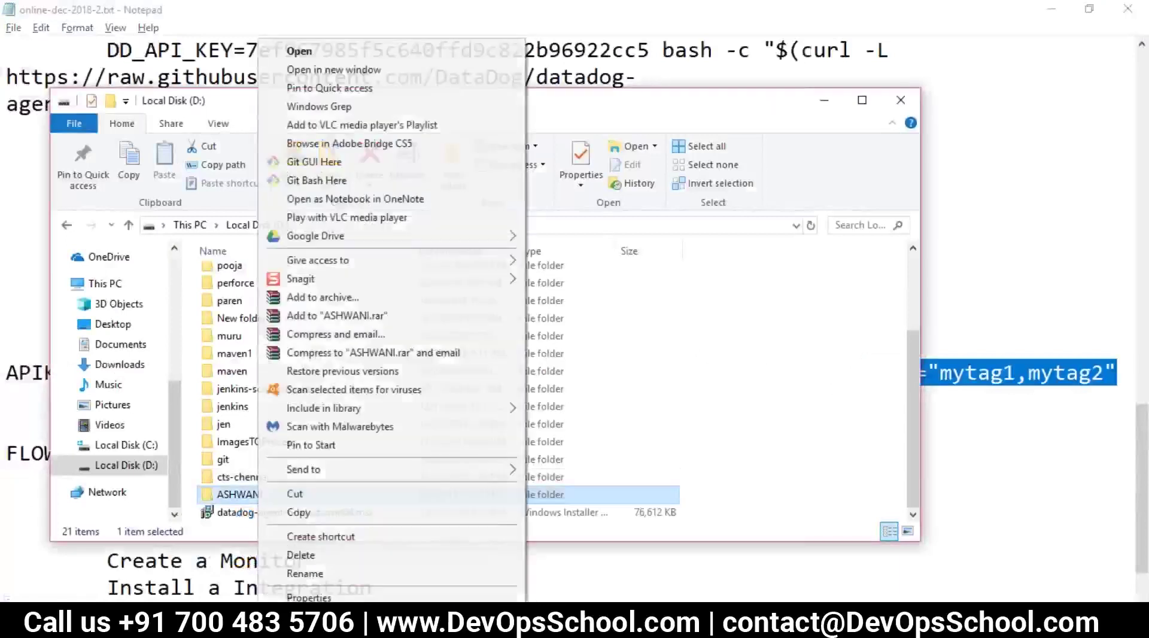
right_click(256, 513)
click(289, 479)
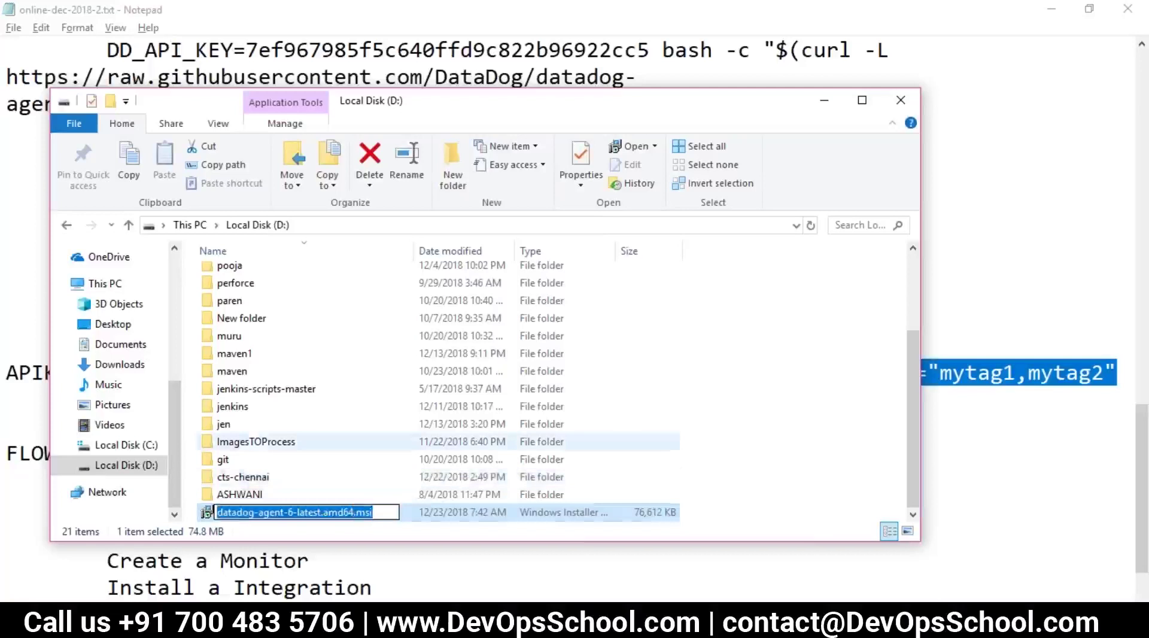
Step: Try replacing the installer file name in the noted msiexec command with the copied one, and undo the replacement
key(alt+Tab)
drag(296, 346, 699, 346)
key(ctrl+x)
key(ctrl+z)
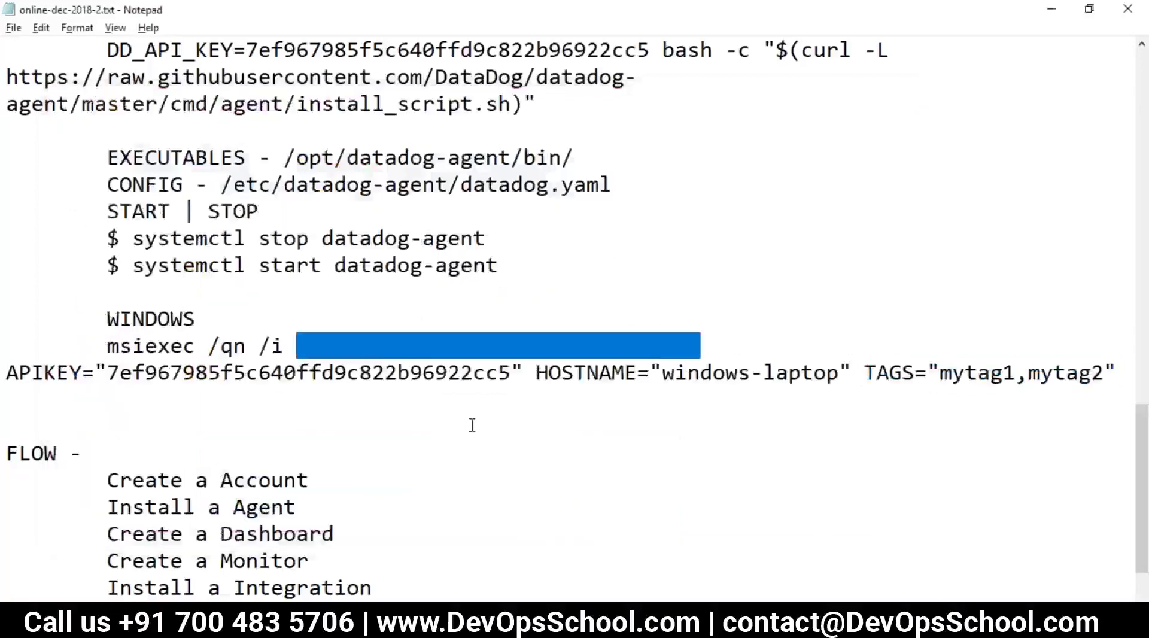
key(ctrl+v)
key(ctrl+z)
key(ctrl+z)
Step: Copy the complete noted msiexec command, including its API key, and run it at the D:\ prompt
drag(106, 349, 1018, 391)
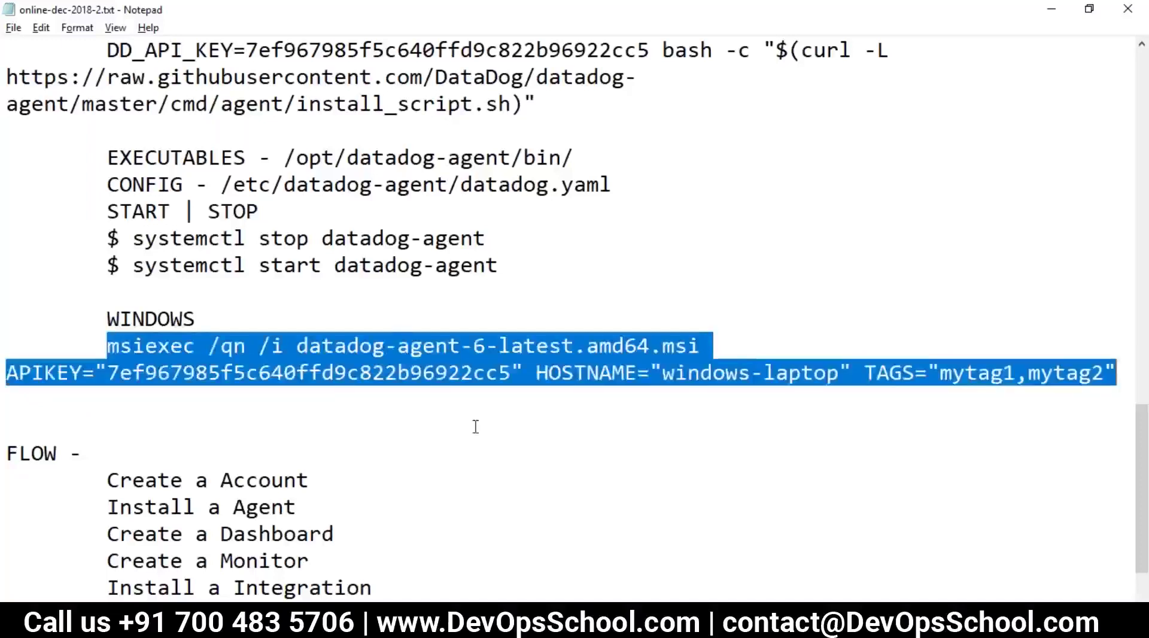
key(alt+Tab)
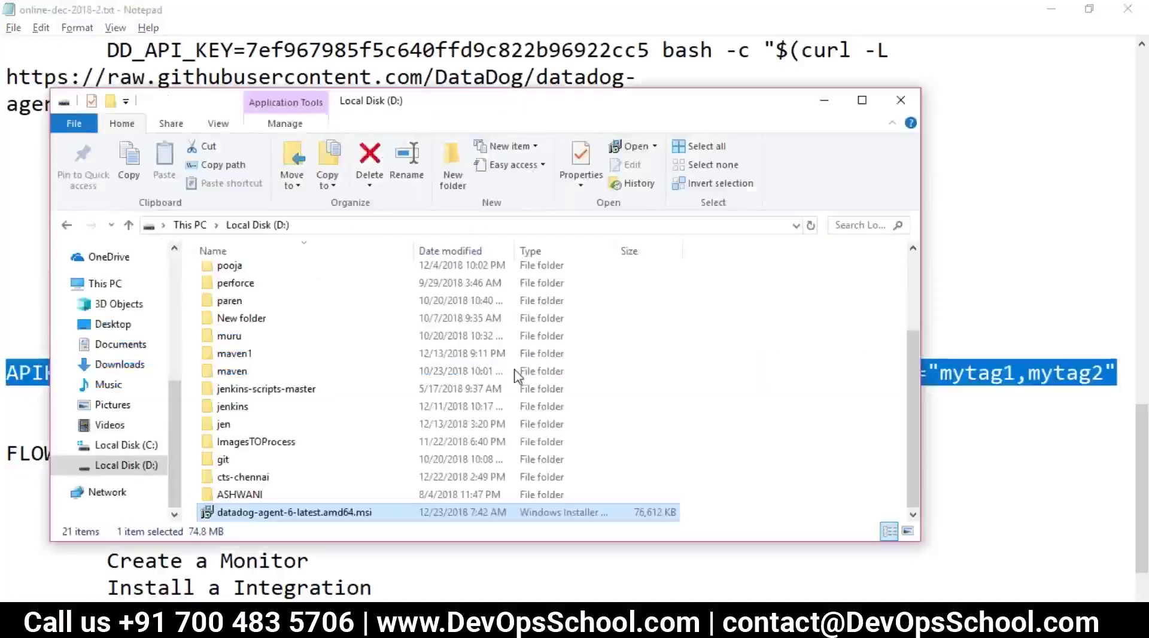
key(alt+Tab)
key(Return)
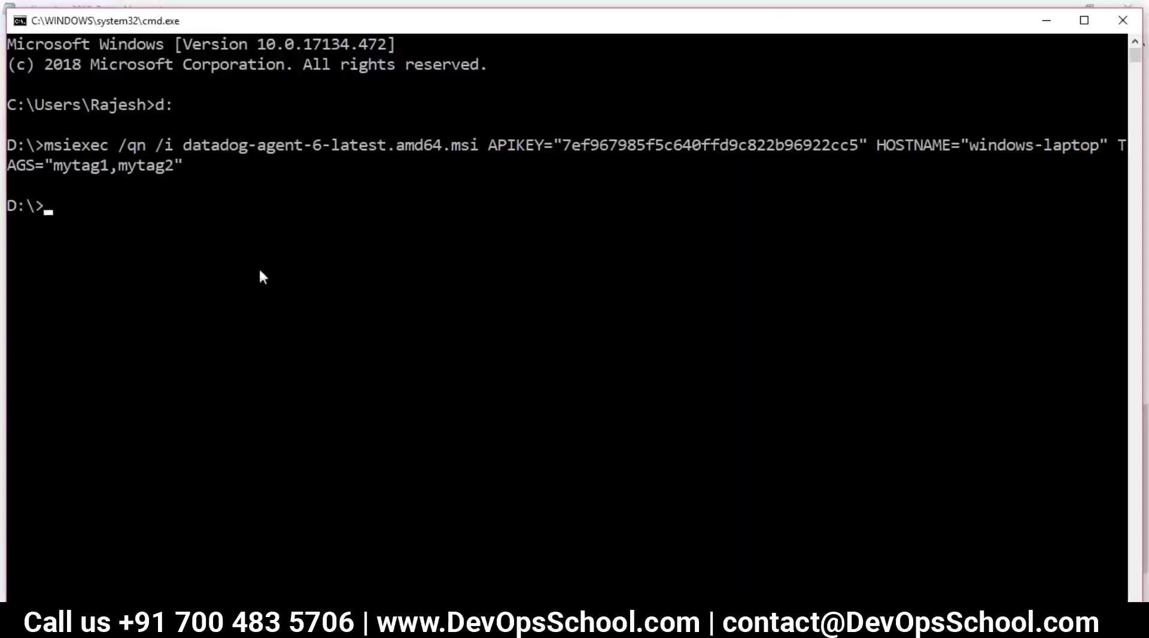
Step: Run msiexec without parameters to view the Windows Installer options, and dismiss the help dialog
text(msiexec)
key(Return)
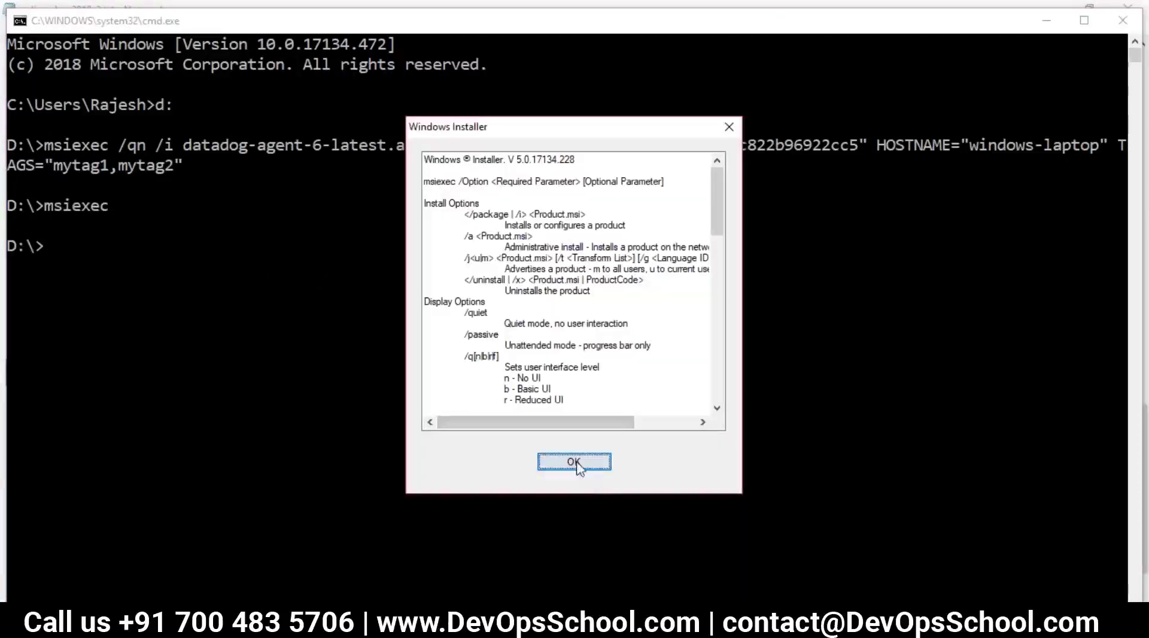
click(574, 462)
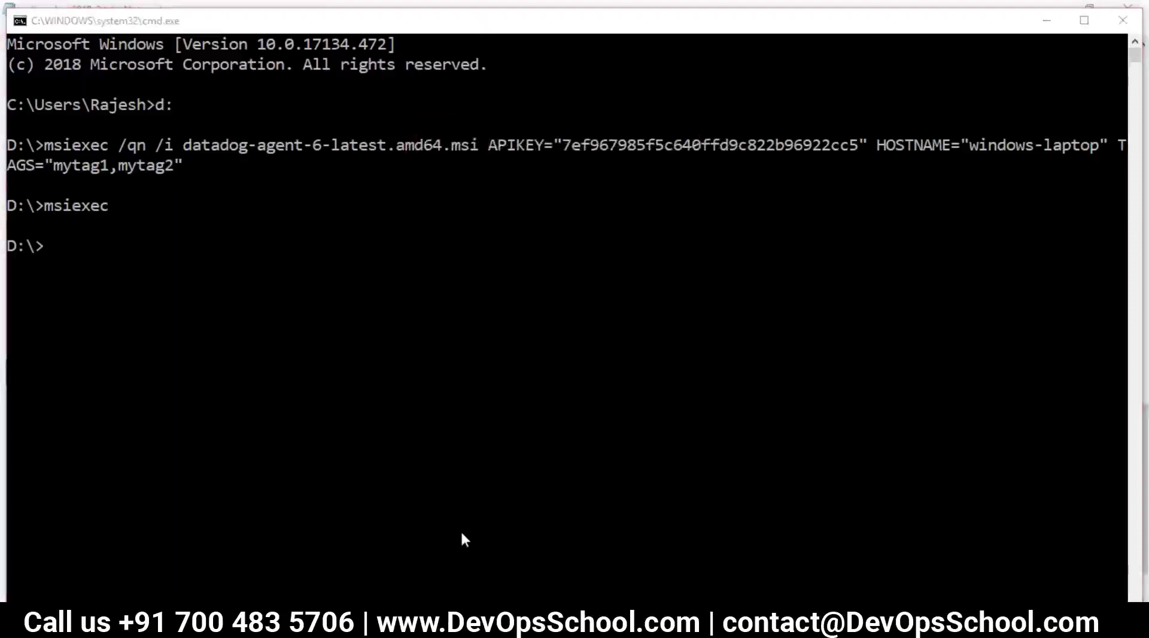
Step: Open Task Manager and look through the running processes for the Datadog Agent
key(alt+Tab)
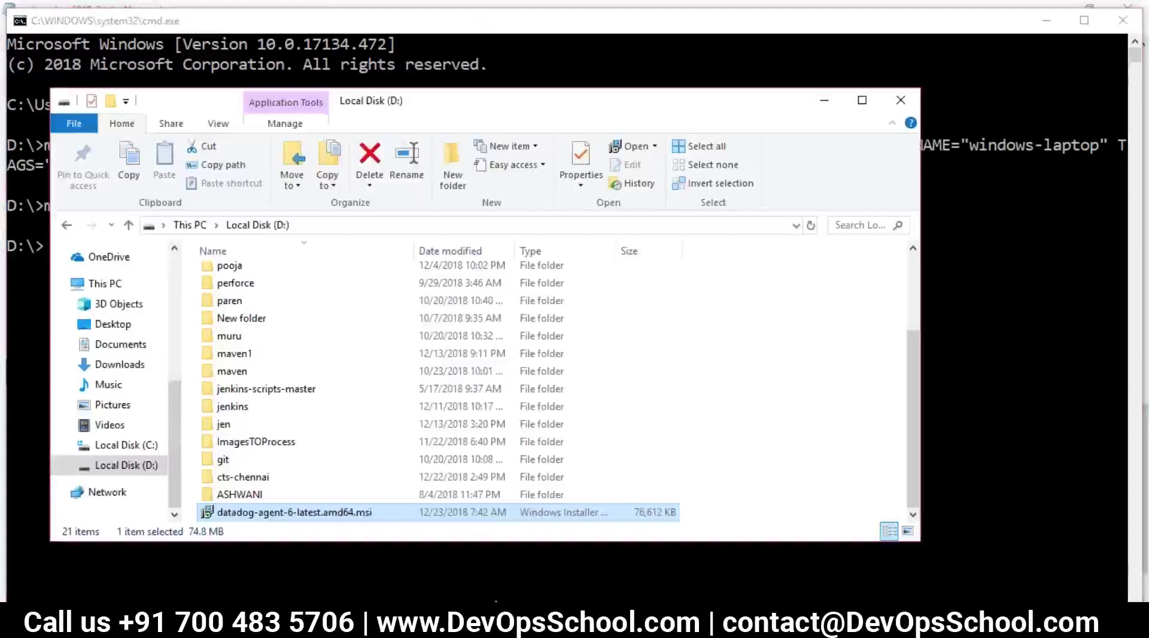
key(alt+Tab)
right_click(542, 623)
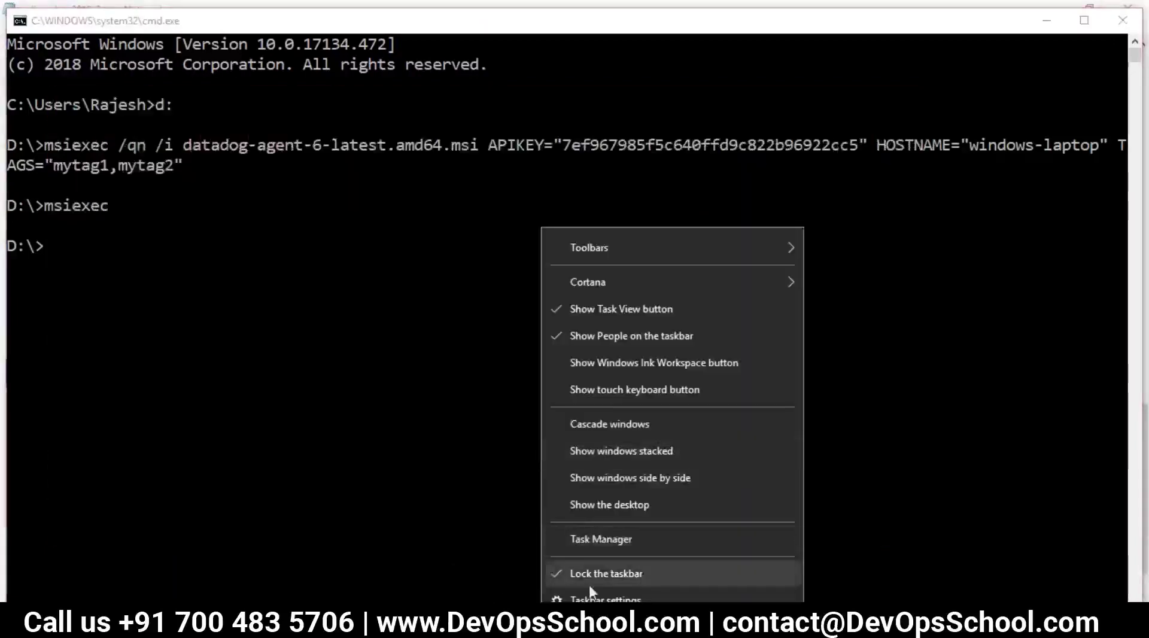
click(599, 542)
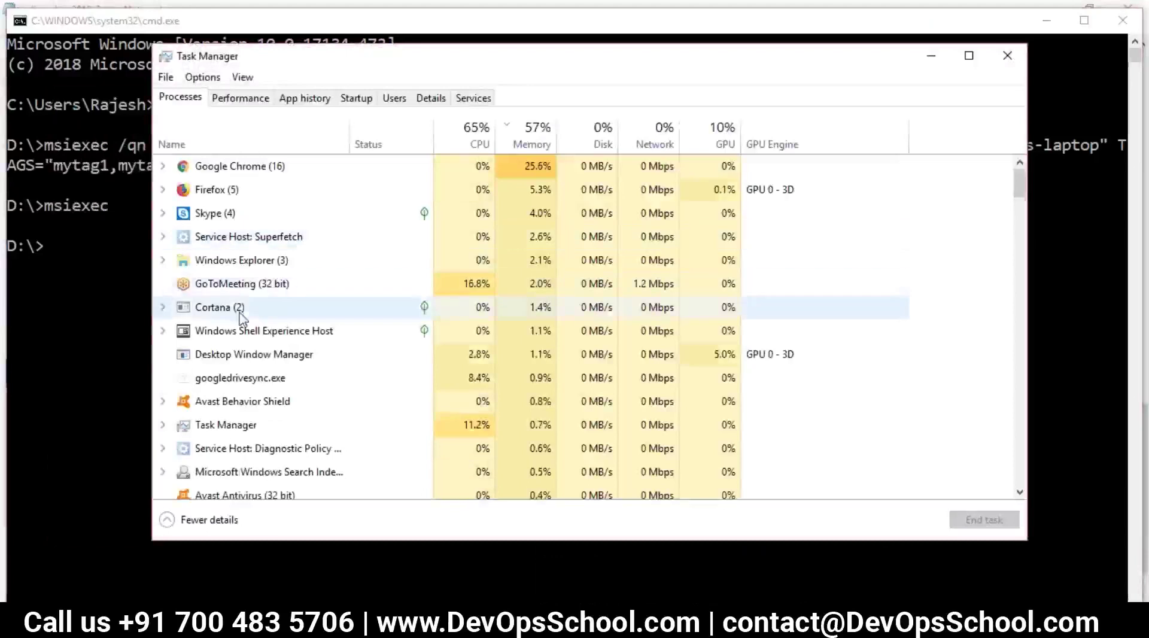
click(228, 357)
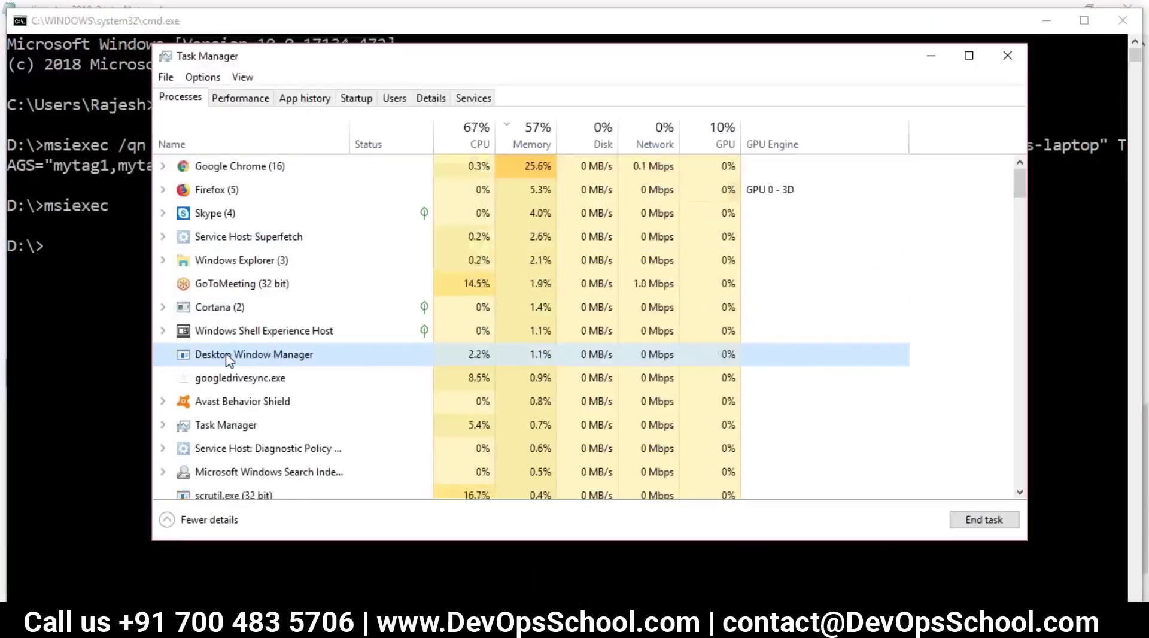
scroll(300, 419, down, 10)
scroll(365, 452, up, 7)
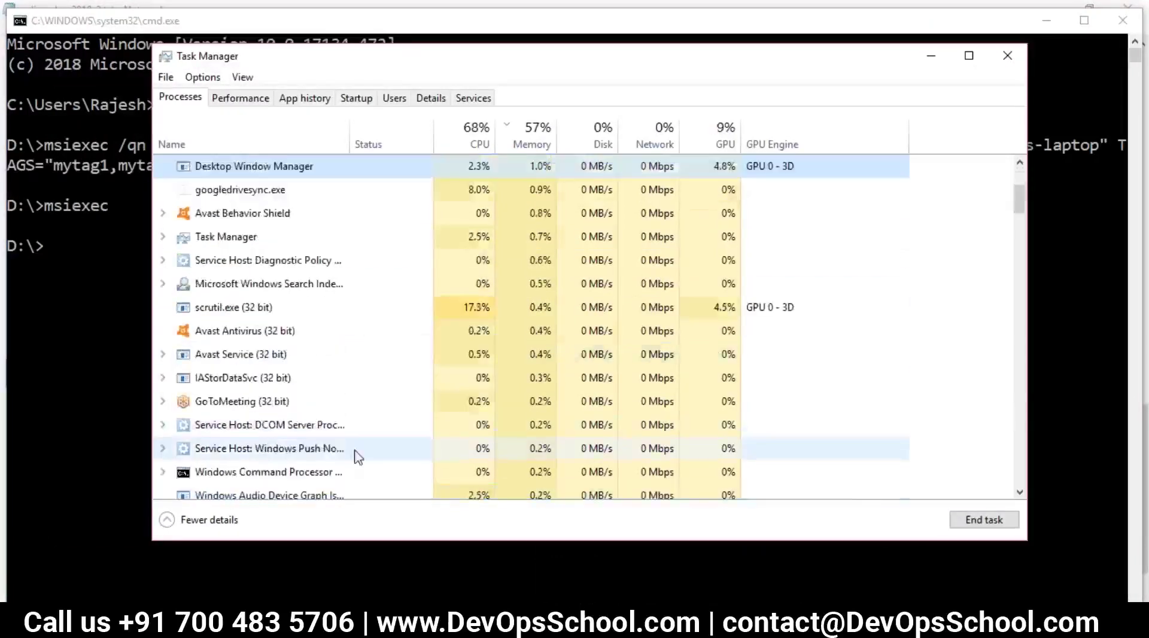
key(d)
key(d)
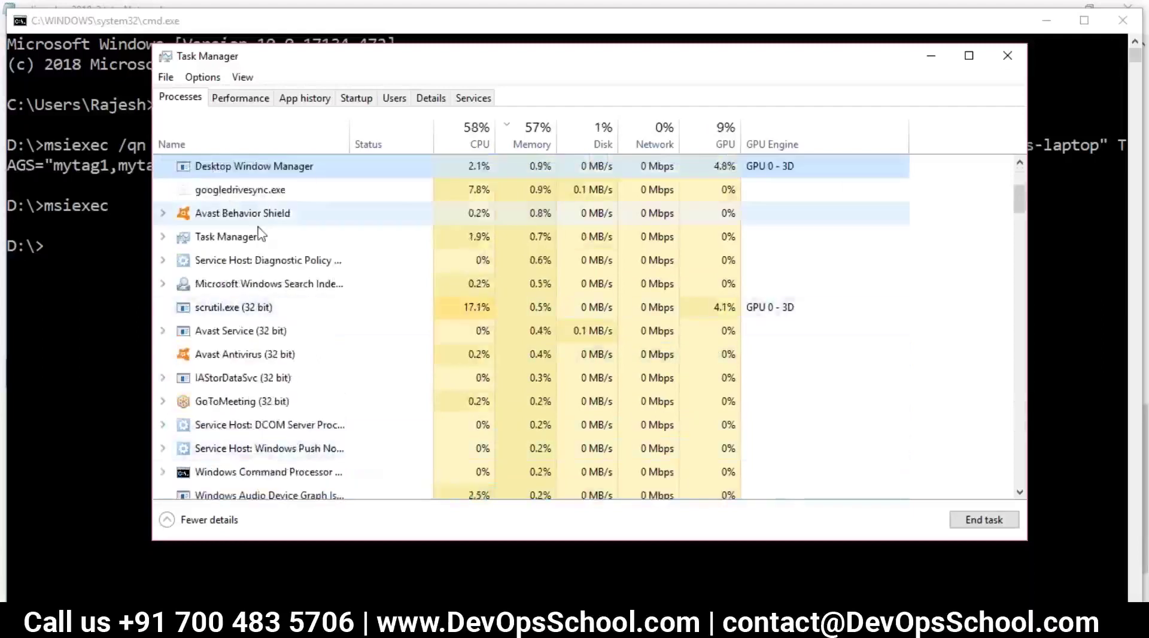
Step: Sort the Task Manager processes by name and check the entries starting with D for Datadog
scroll(258, 235, up, 3)
click(204, 146)
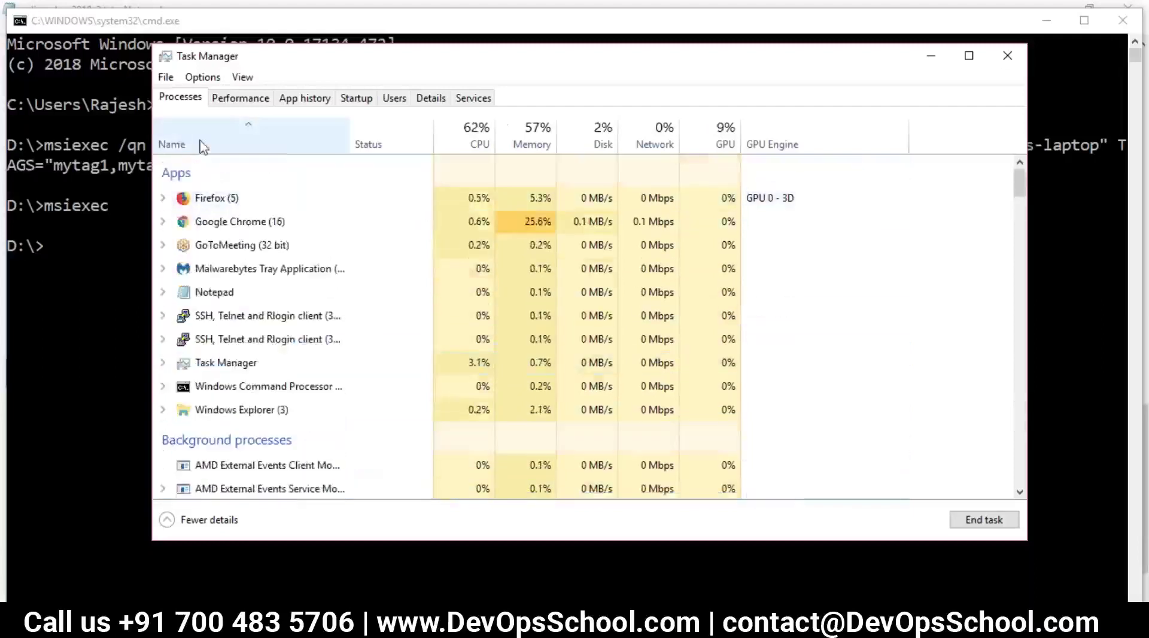
click(218, 362)
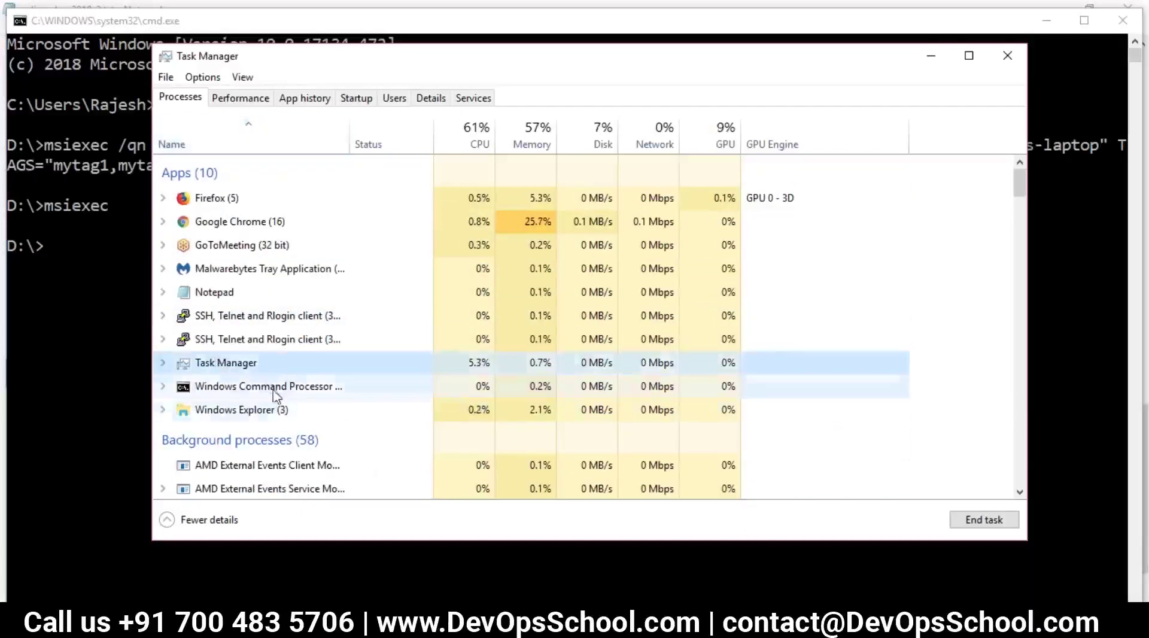
click(276, 389)
key(d)
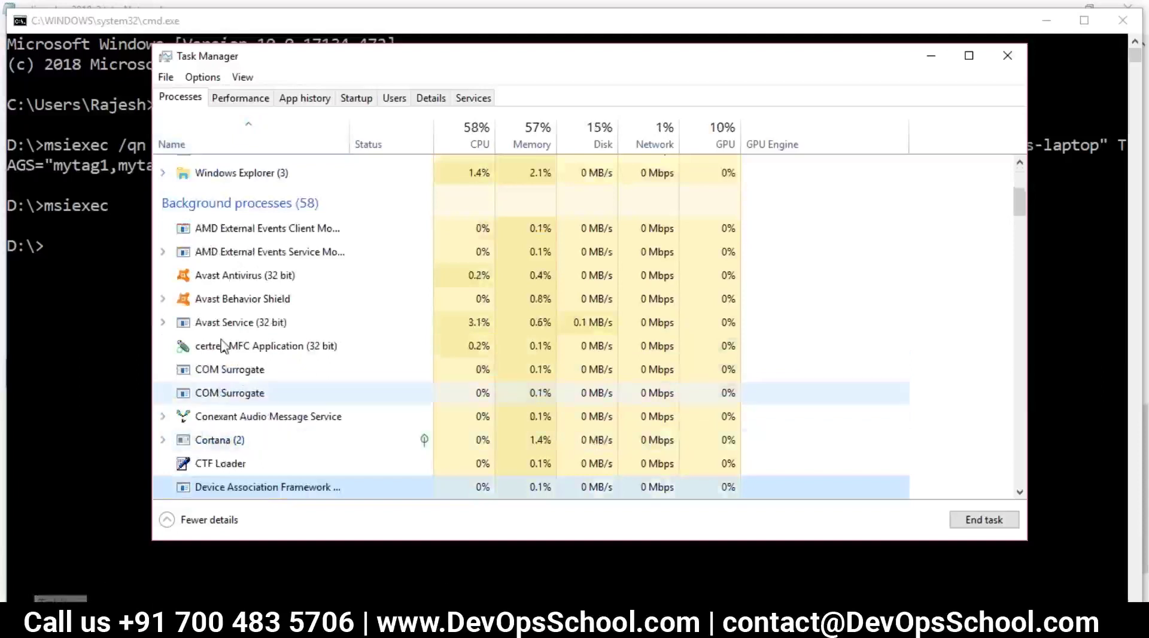
scroll(230, 326, up, 3)
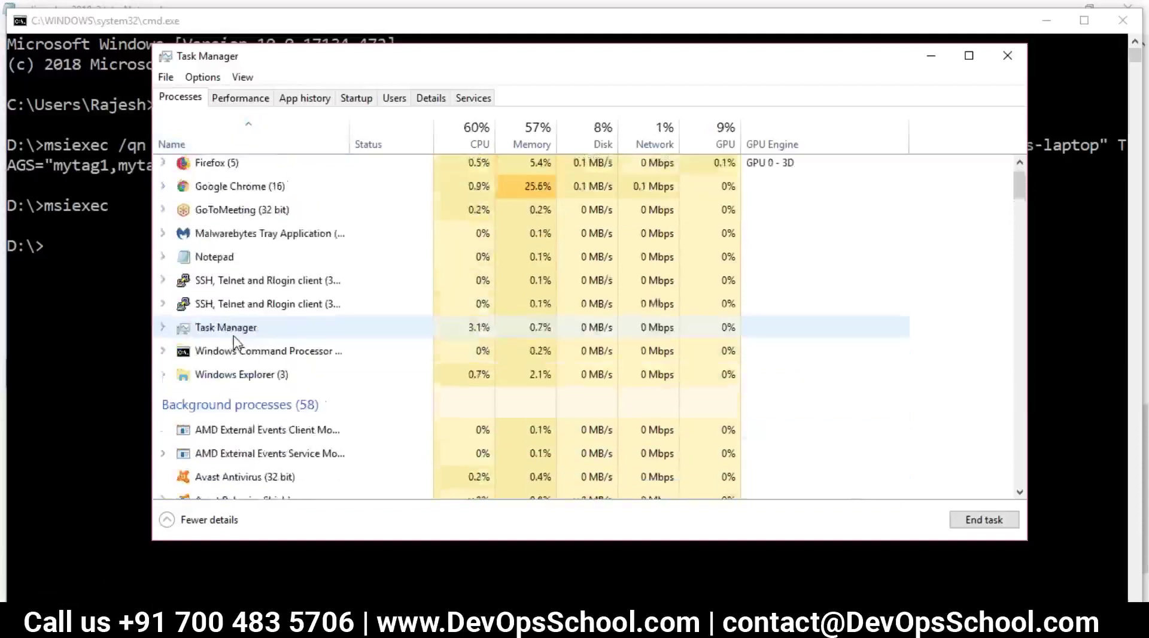
scroll(233, 341, up, 1)
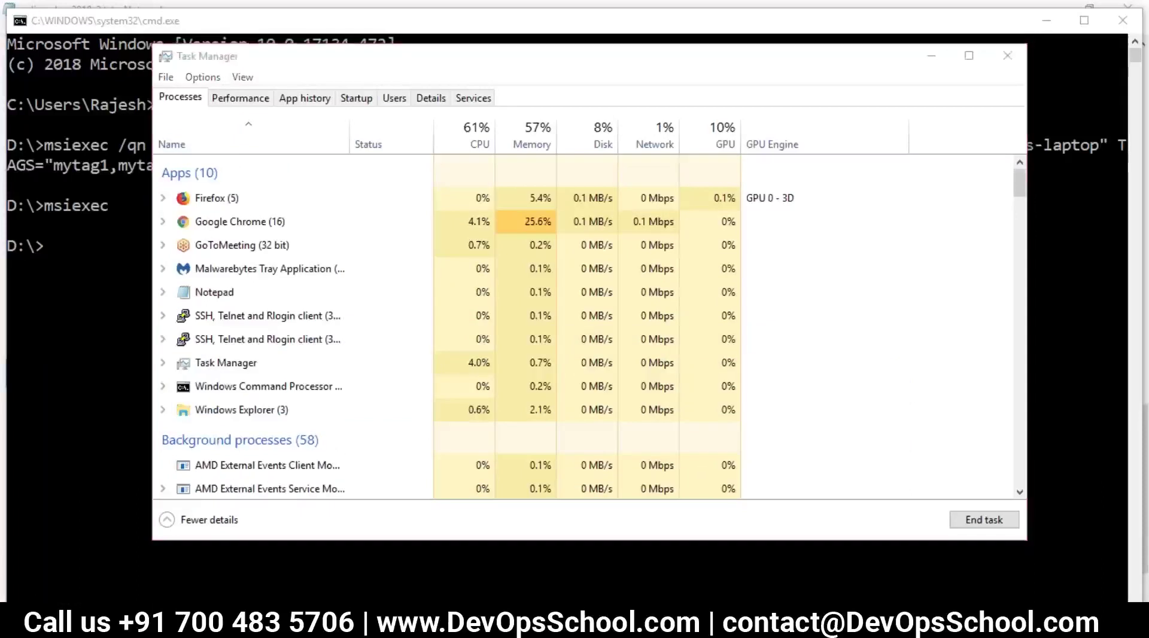
Step: Look through the full alphabetical list of installed Windows programs for the Command Prompt
click(14, 623)
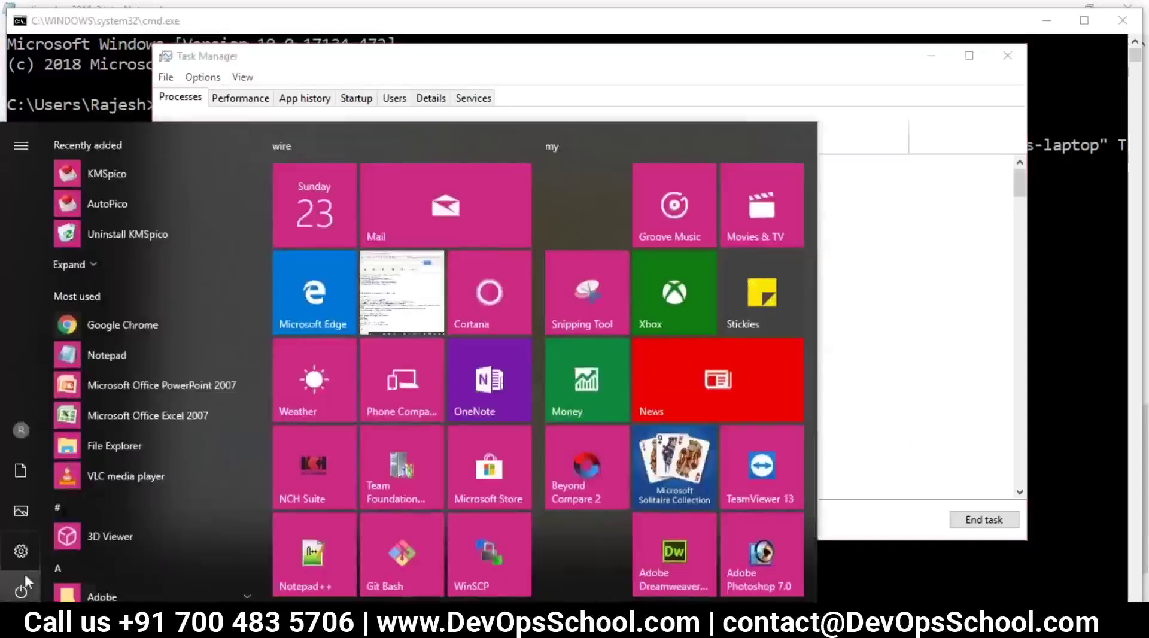
click(213, 587)
scroll(239, 566, down, 5)
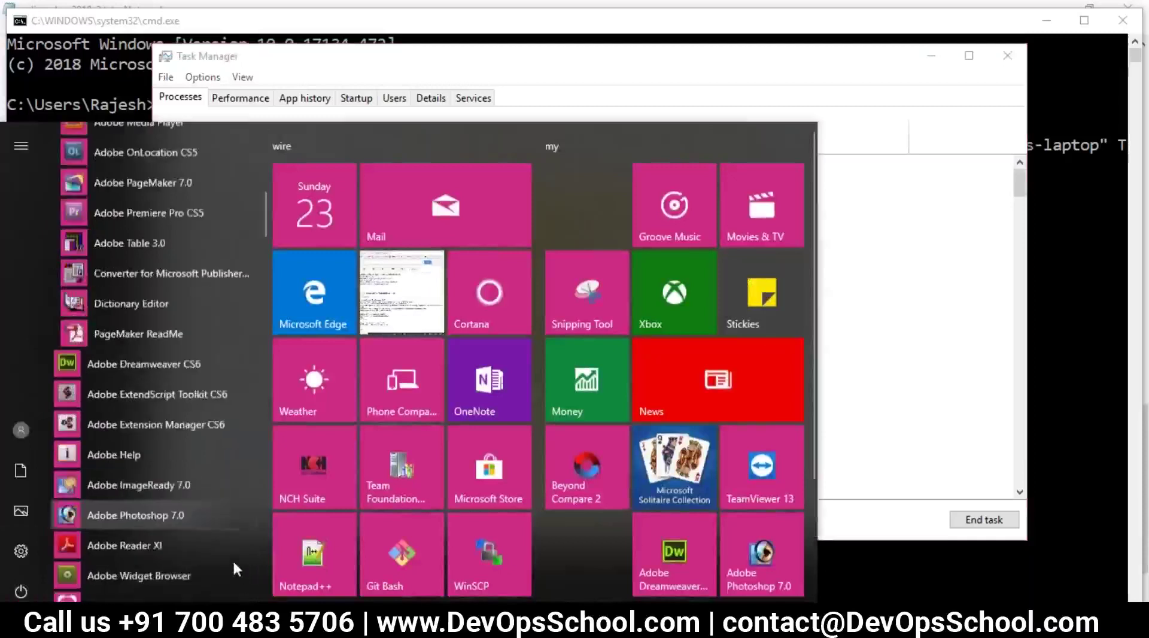
scroll(232, 558, down, 5)
scroll(222, 554, down, 10)
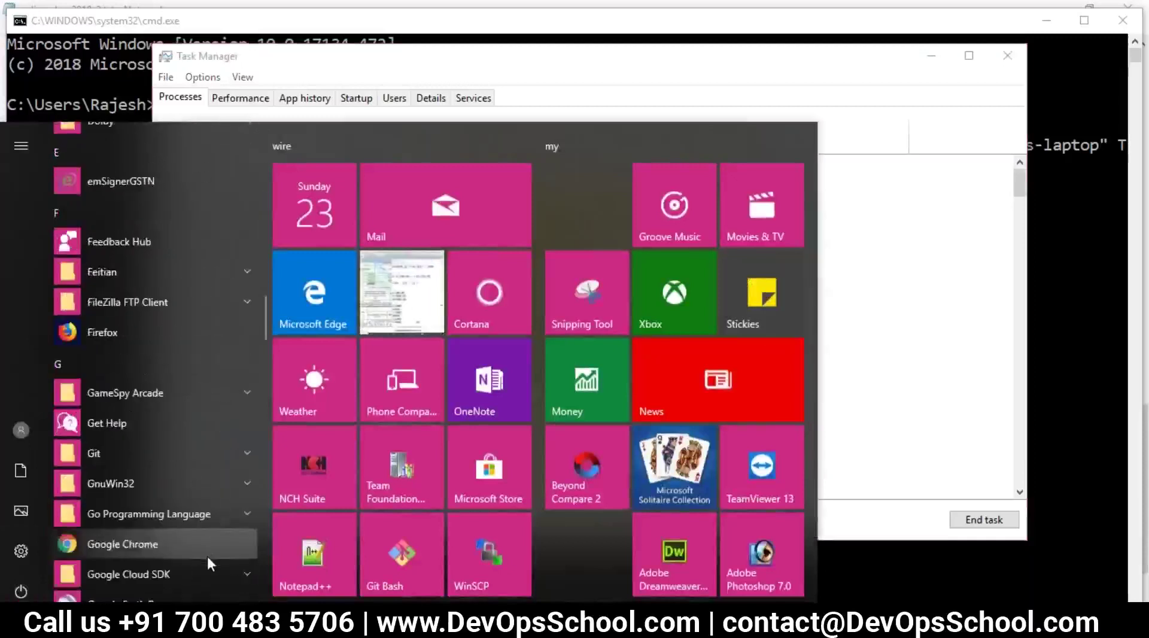
scroll(209, 563, up, 5)
scroll(208, 560, up, 5)
scroll(200, 547, down, 8)
scroll(198, 548, down, 8)
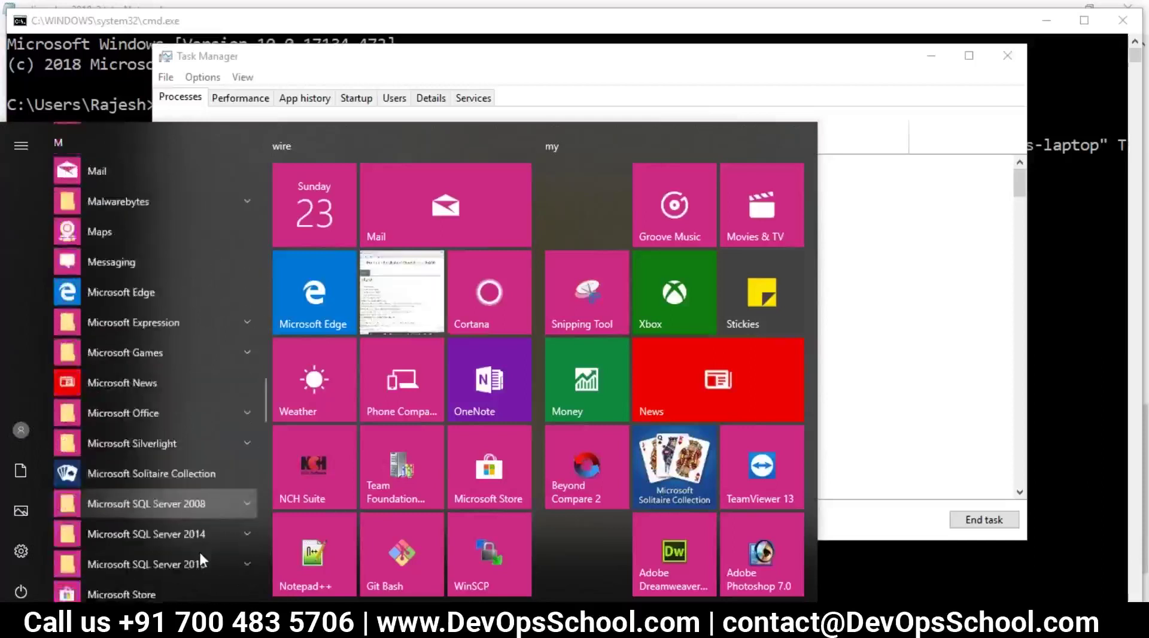
scroll(200, 553, down, 10)
scroll(201, 554, down, 7)
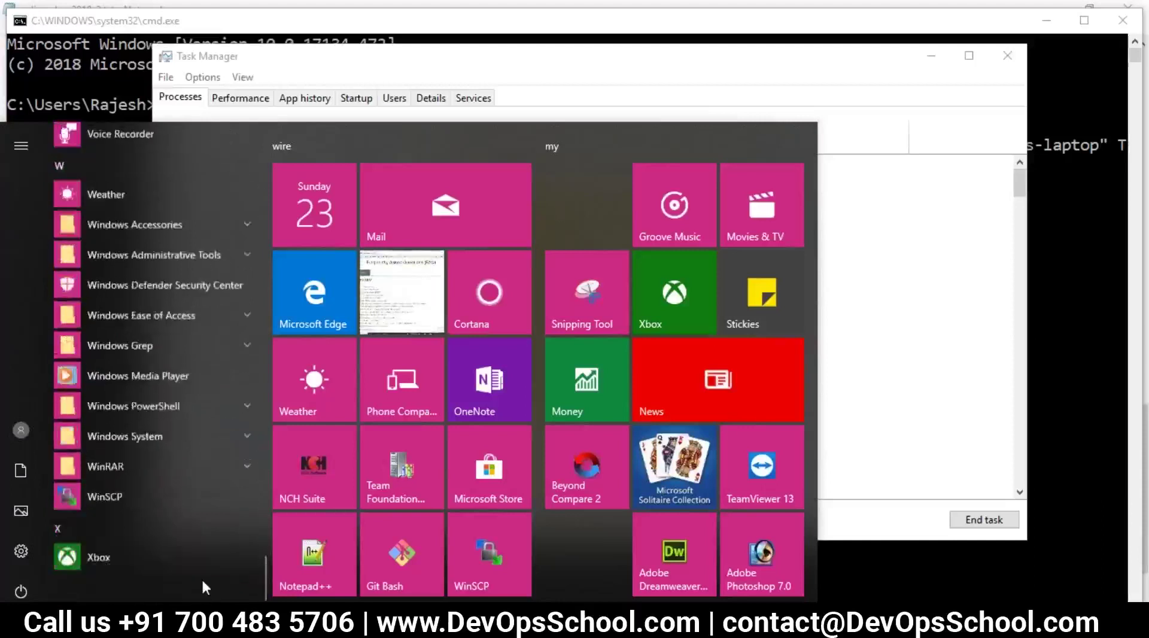
Step: Expand the Windows Accessories program group, check its entries for the Command Prompt, and close the program list
scroll(200, 552, up, 3)
click(134, 444)
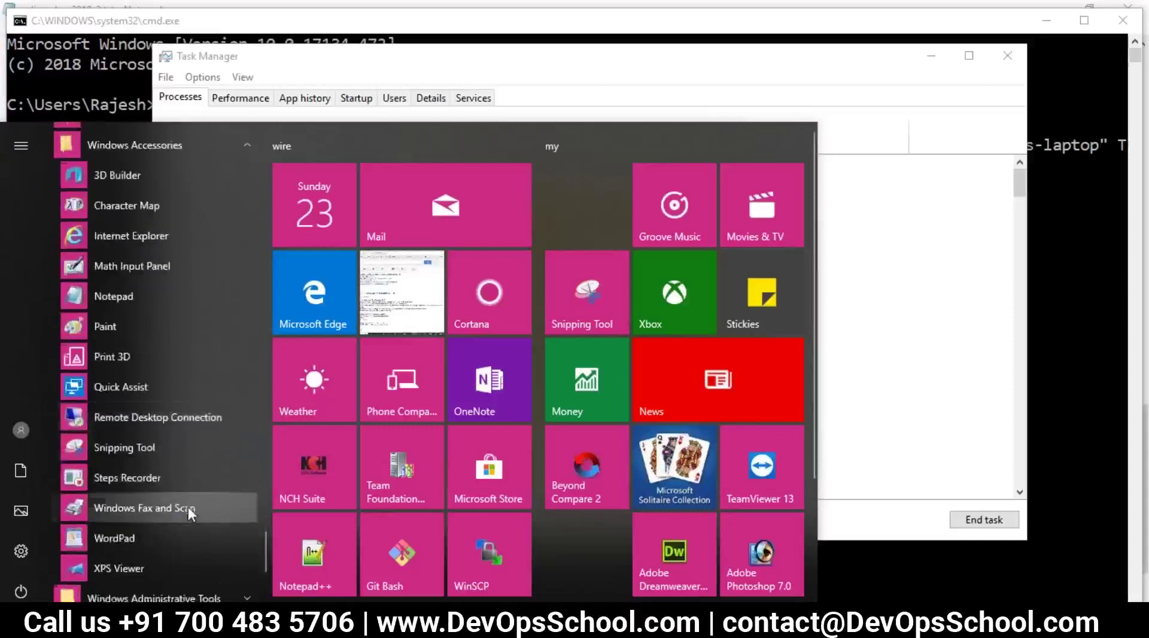
scroll(187, 508, down, 2)
scroll(185, 516, down, 2)
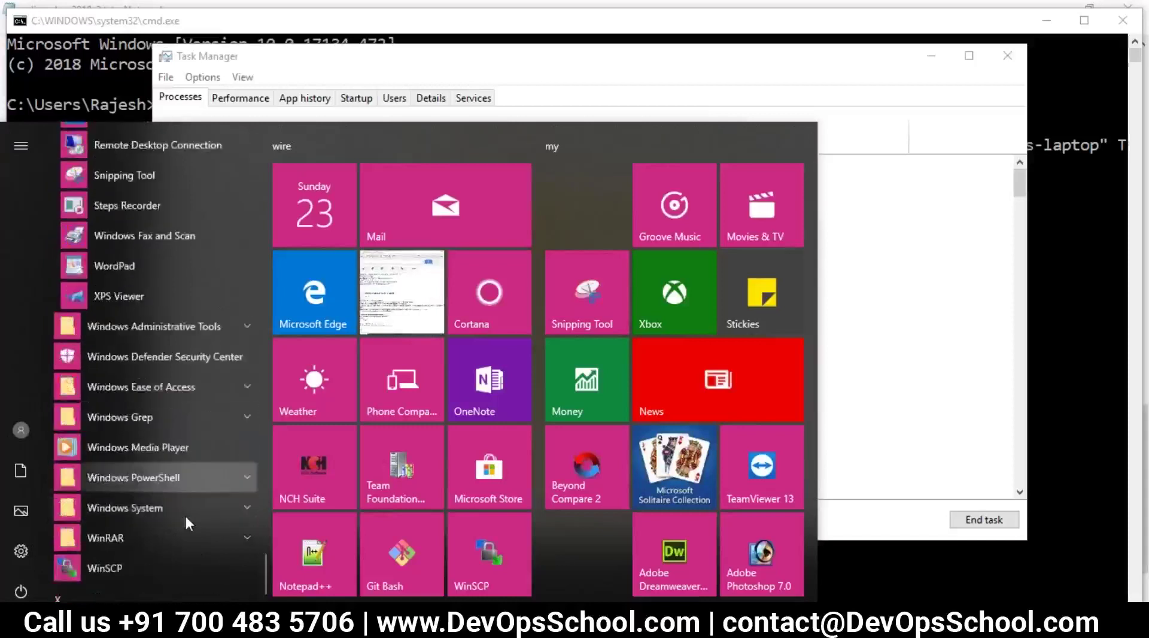
scroll(184, 513, up, 2)
scroll(191, 504, up, 10)
scroll(198, 479, up, 15)
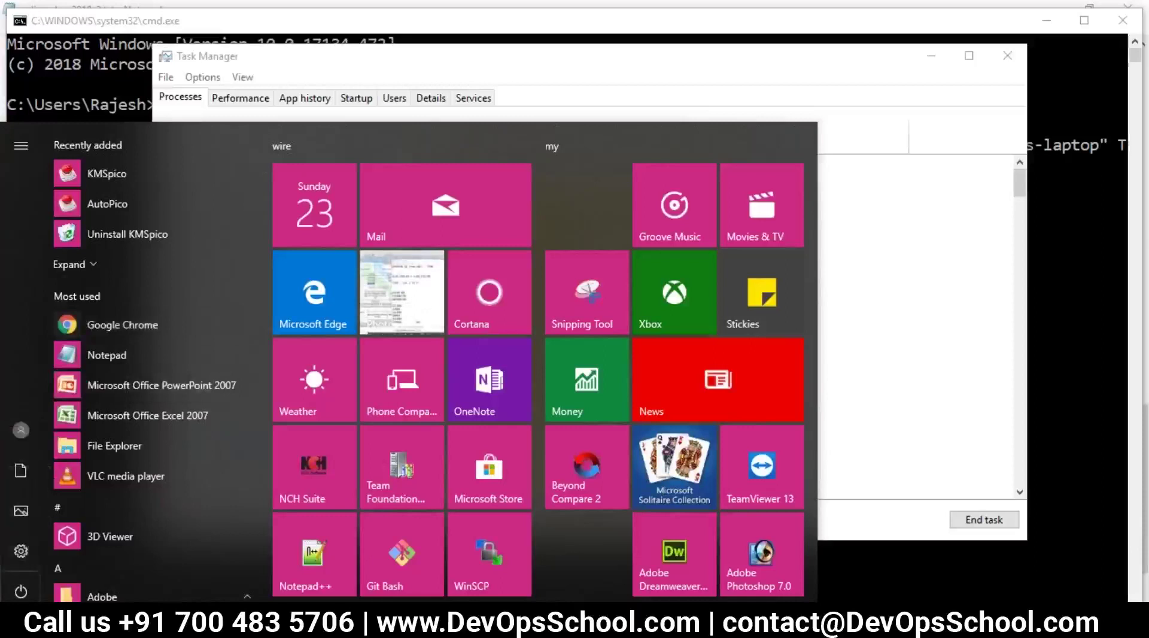
key(Escape)
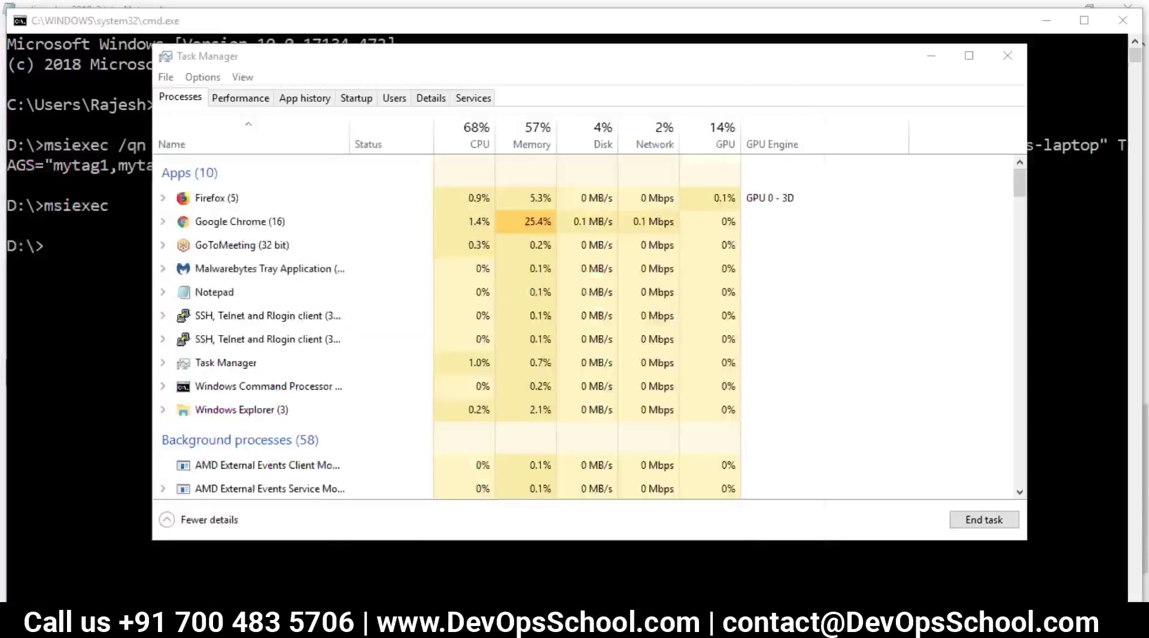
Step: Search the Windows activity timeline for cmd and clear the search
key(super+Tab)
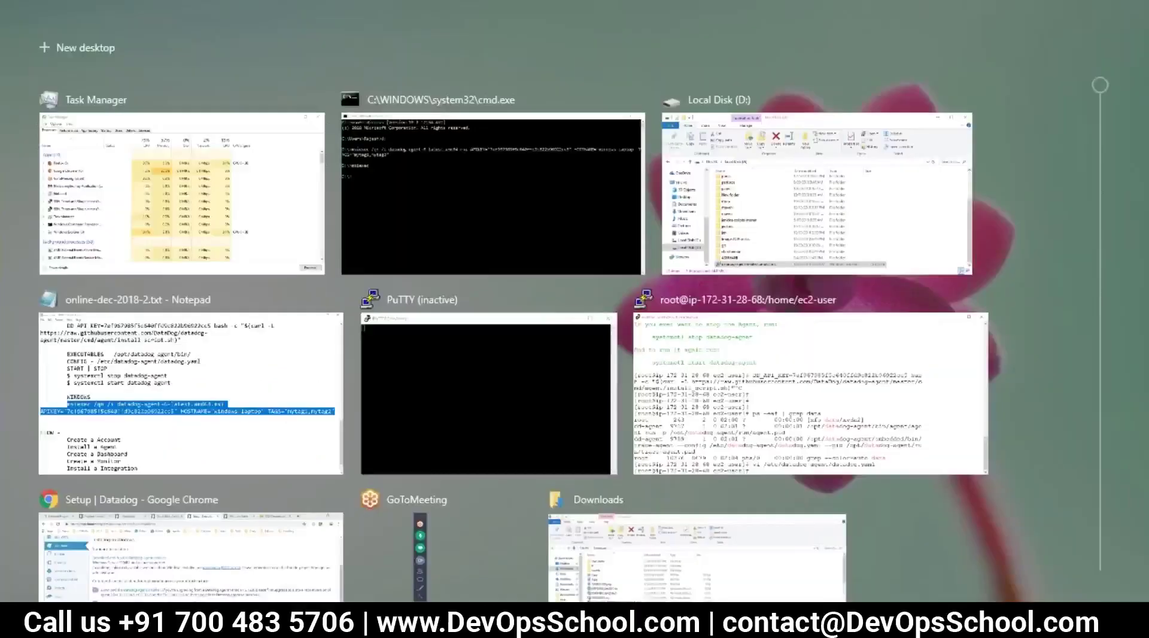
click(1101, 48)
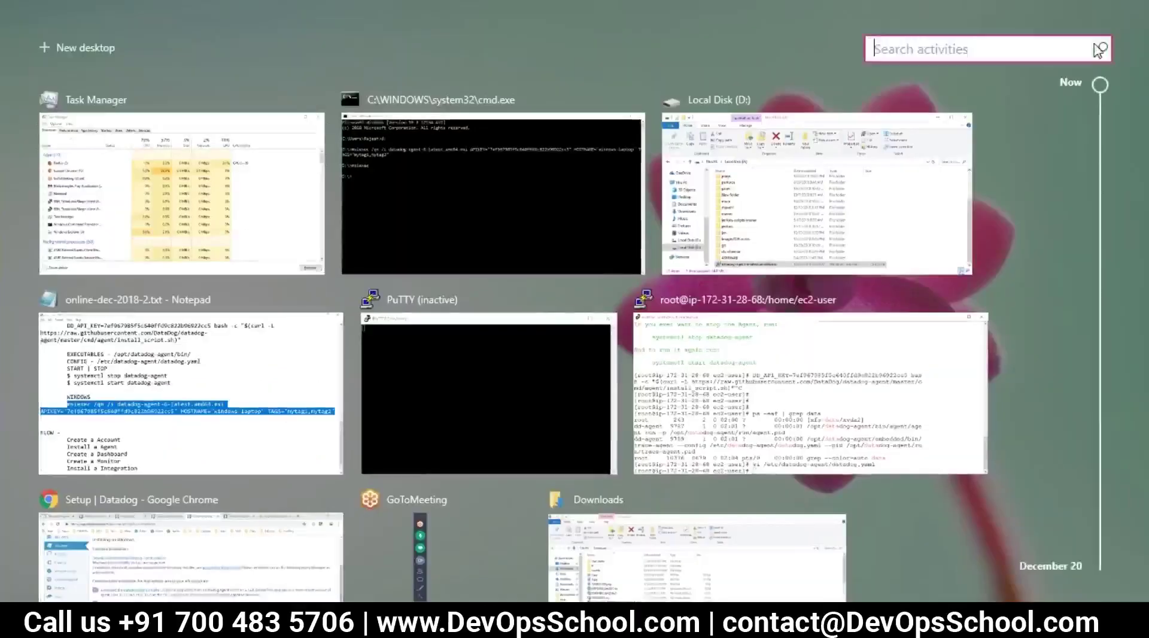
text(cmd)
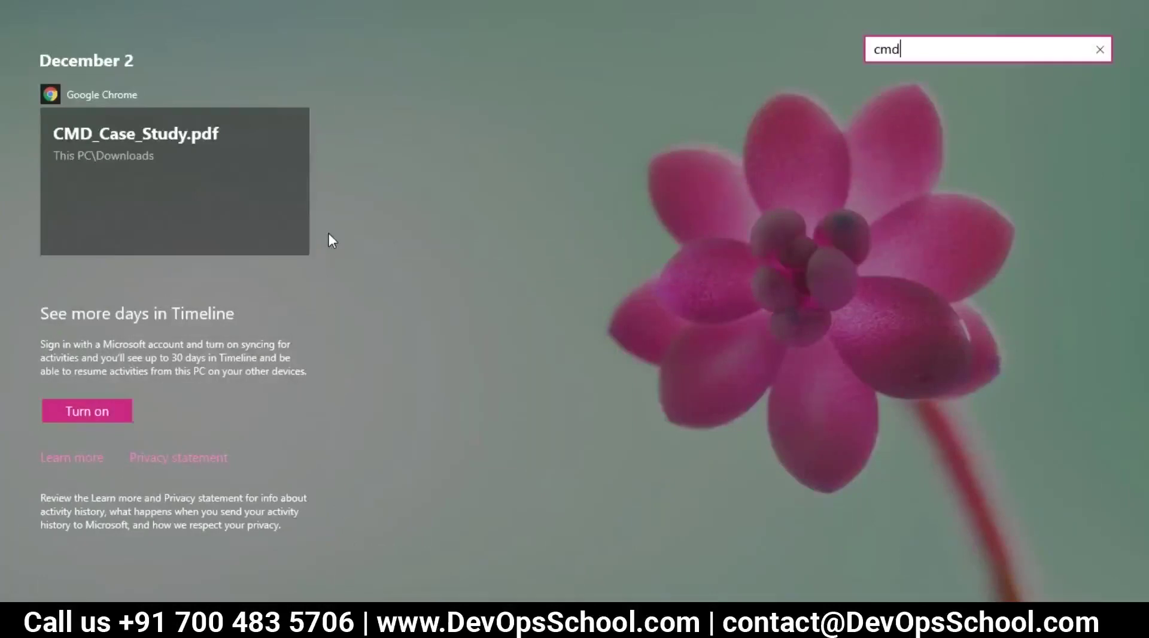
key(Escape)
scroll(389, 222, up, 5)
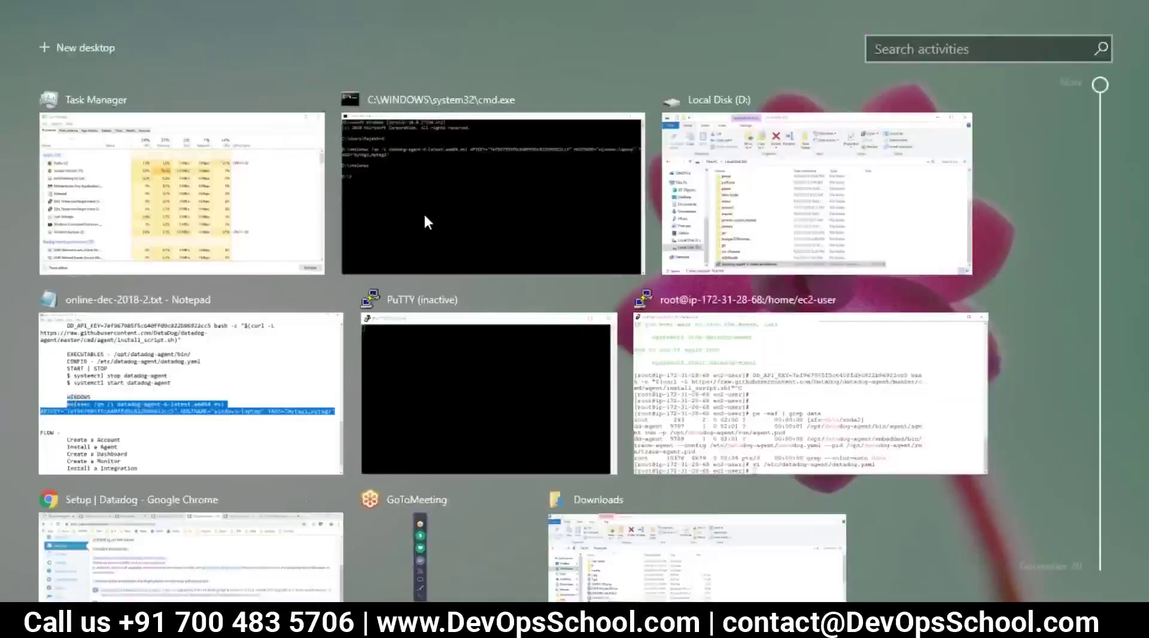
Step: Return to the open command prompt and rerun the full msiexec Datadog Agent install command, including its API key, at D:\
click(423, 214)
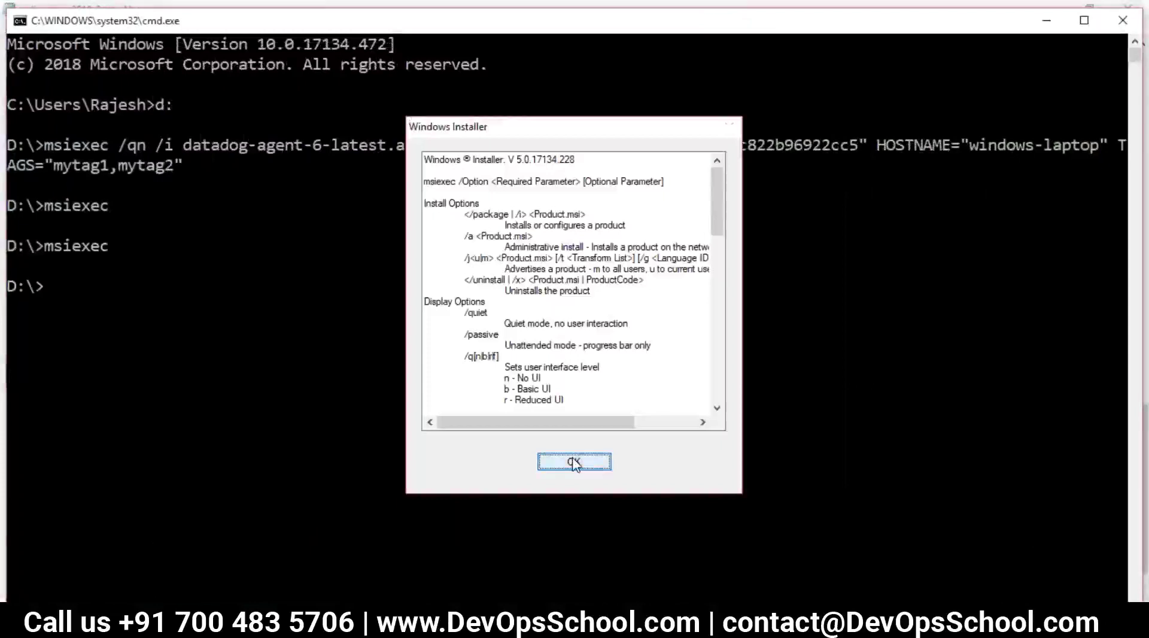
click(574, 462)
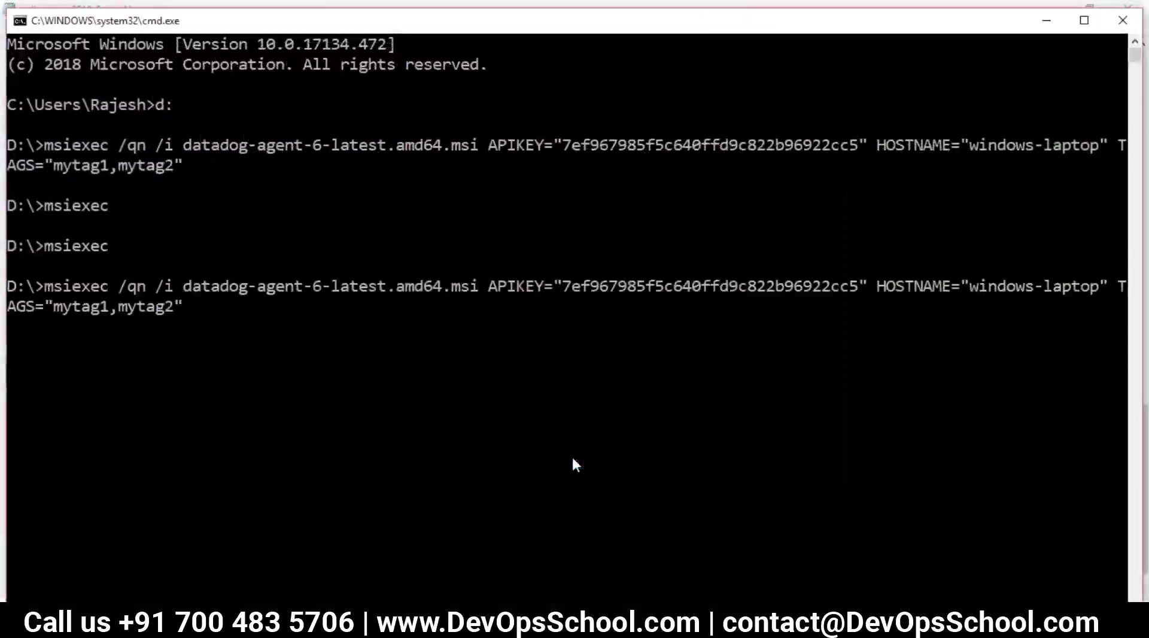
right_click(198, 29)
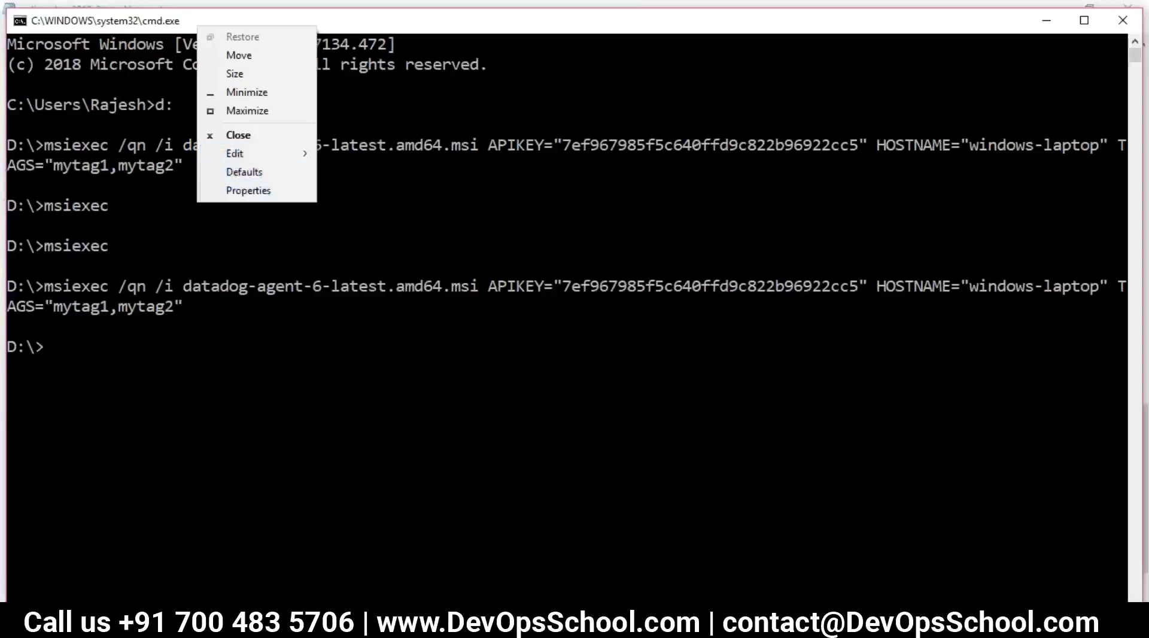
click(93, 466)
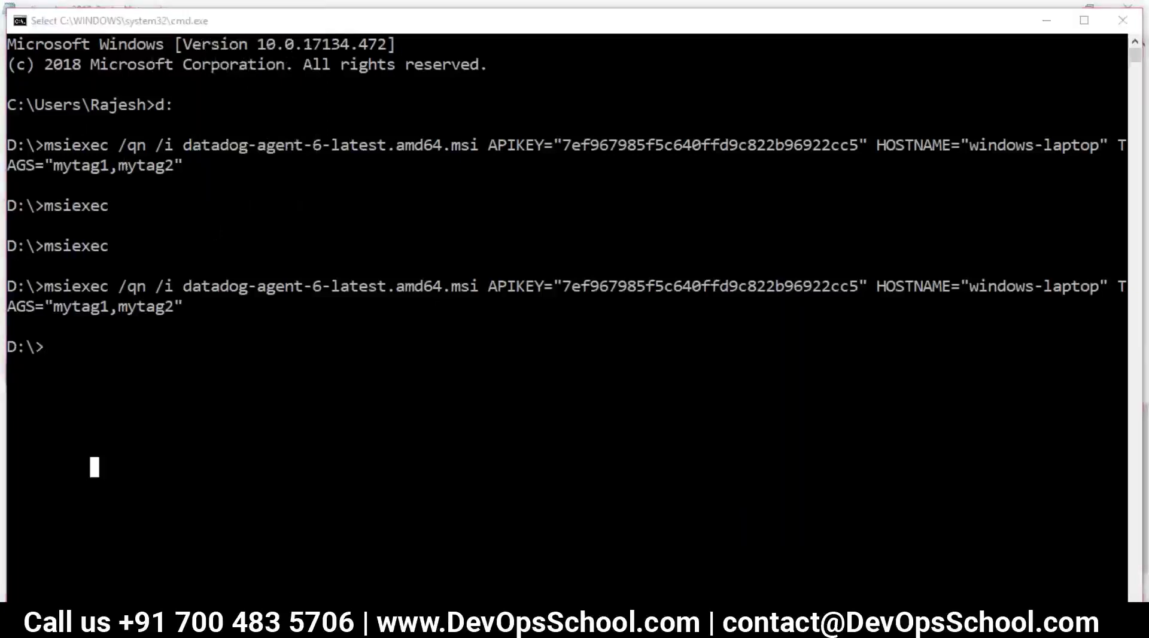
Step: Open a new Command Prompt as administrator and change its working drive to D:
key(super+Tab)
key(Return)
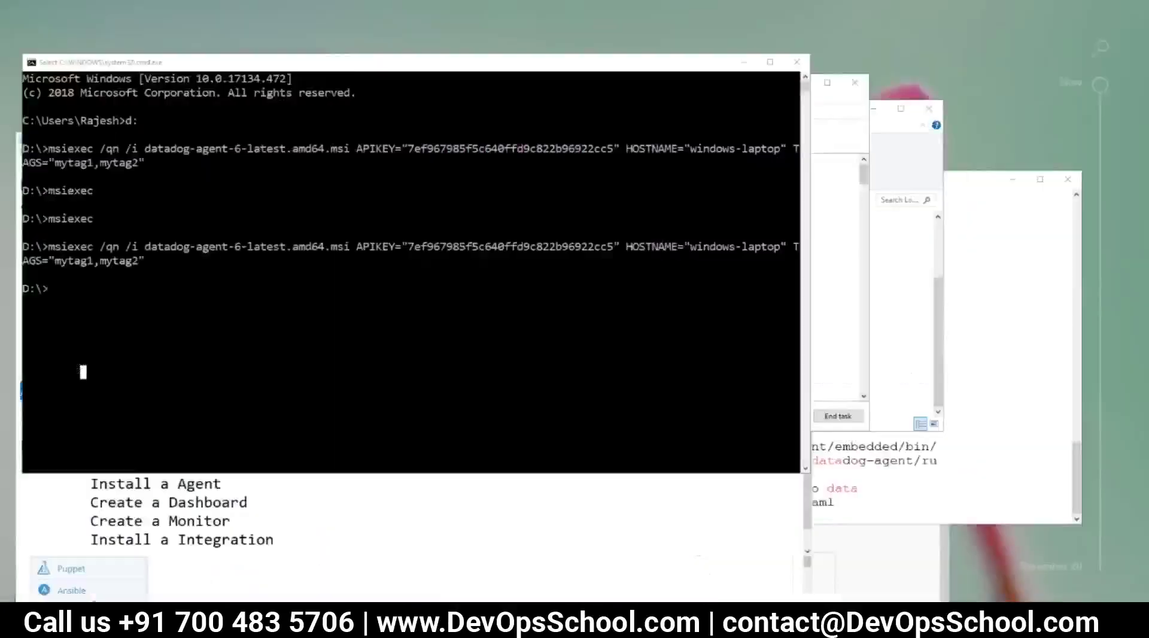
key(super)
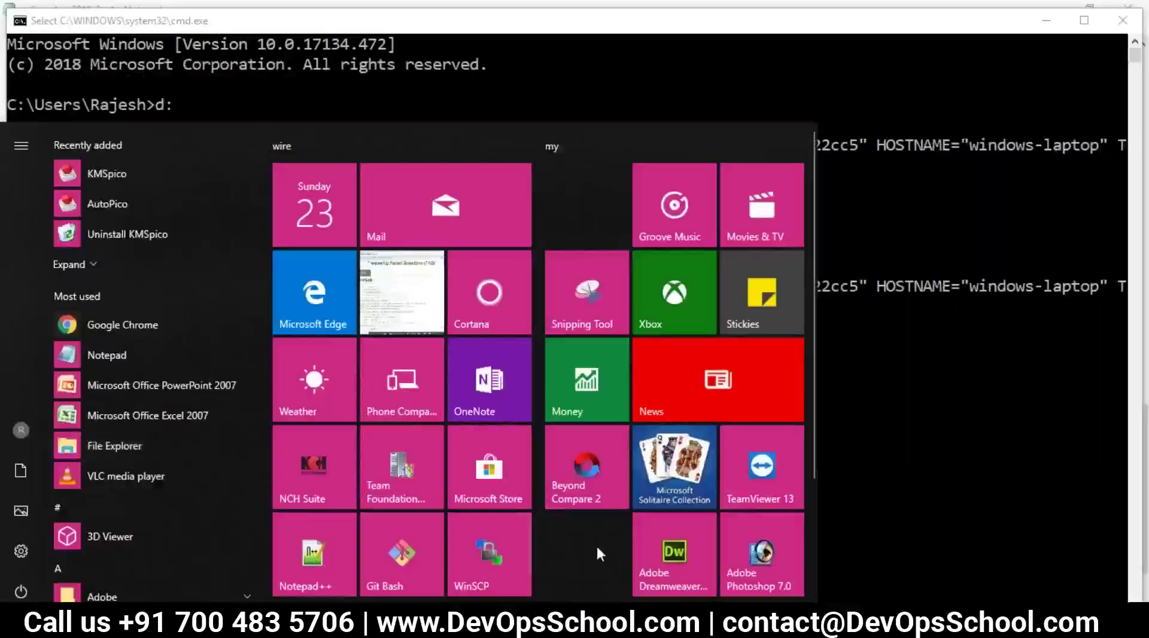
scroll(533, 415, down, 3)
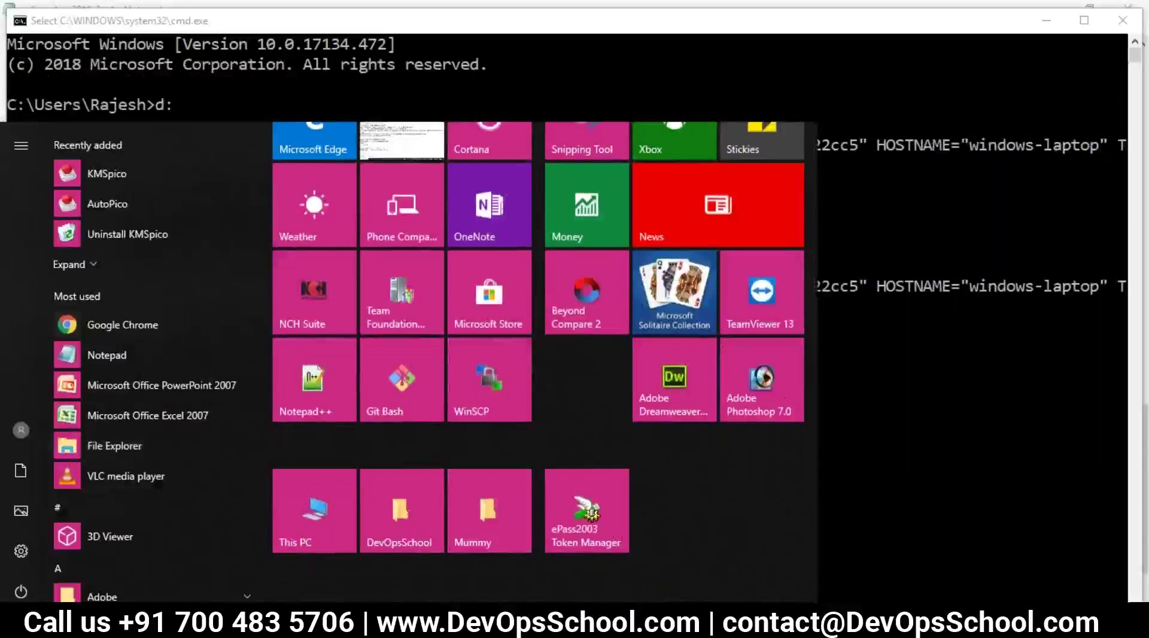
right_click(516, 626)
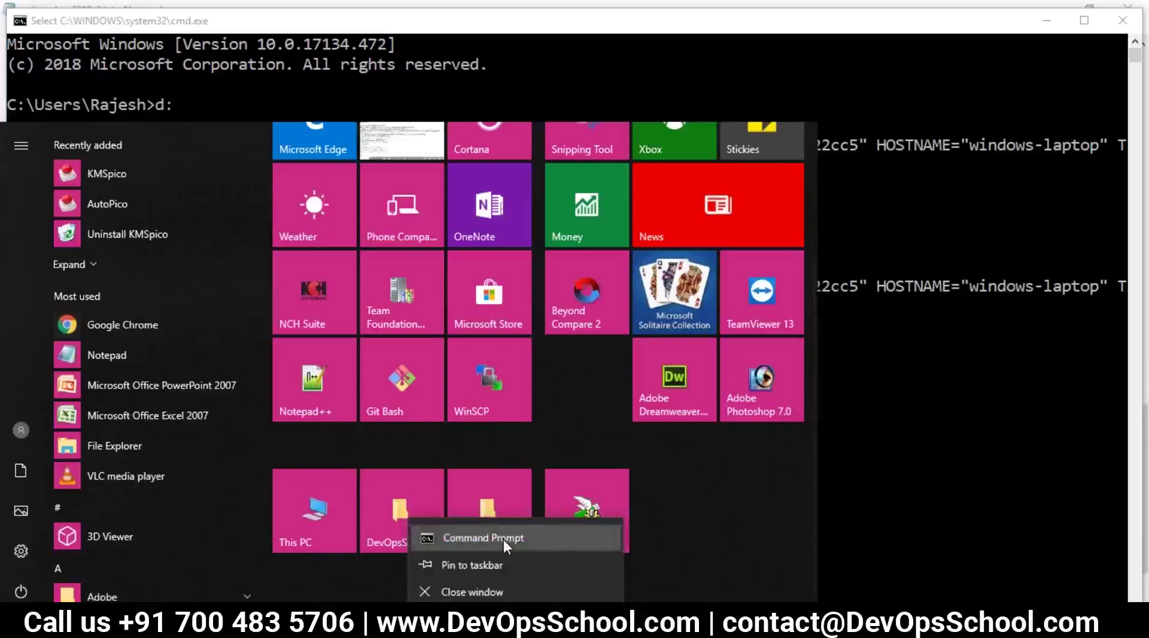
right_click(504, 539)
click(551, 457)
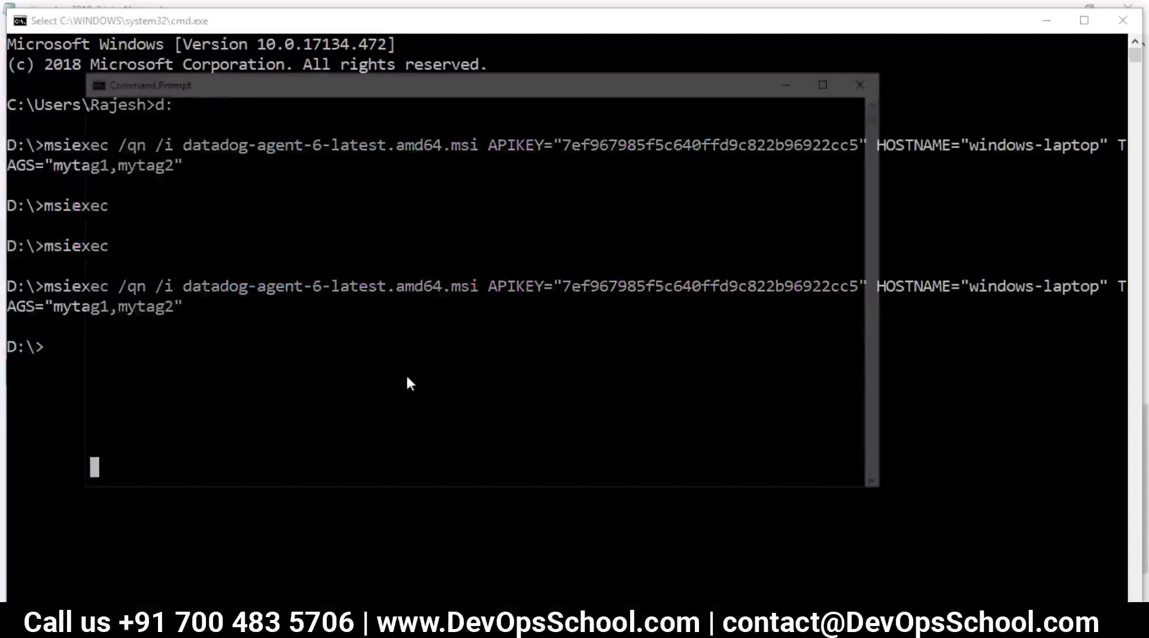
text(d:)
key(Return)
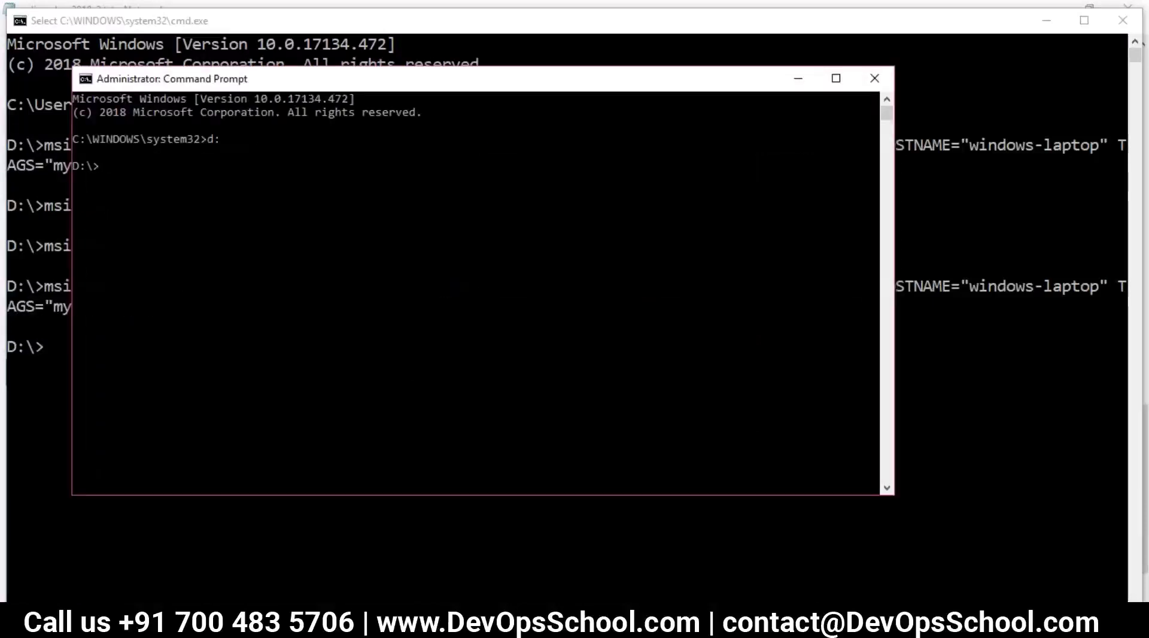
Step: Run the noted msiexec Datadog Agent install command, including its API key, in the administrator Command Prompt
key(alt+Tab)
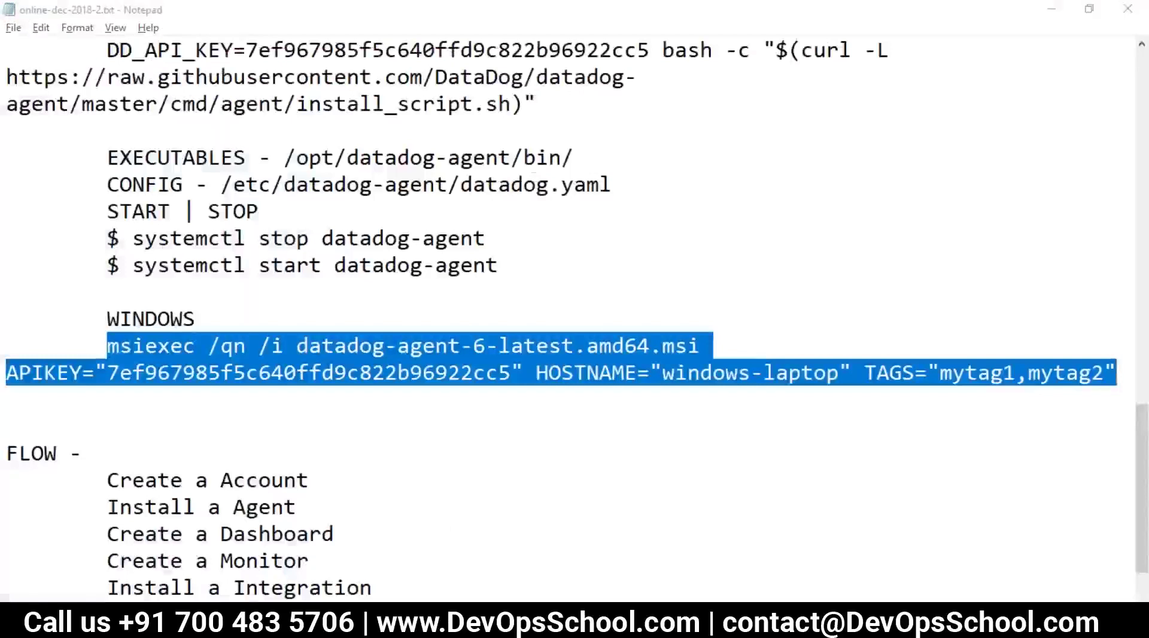
click(609, 583)
right_click(366, 238)
key(Return)
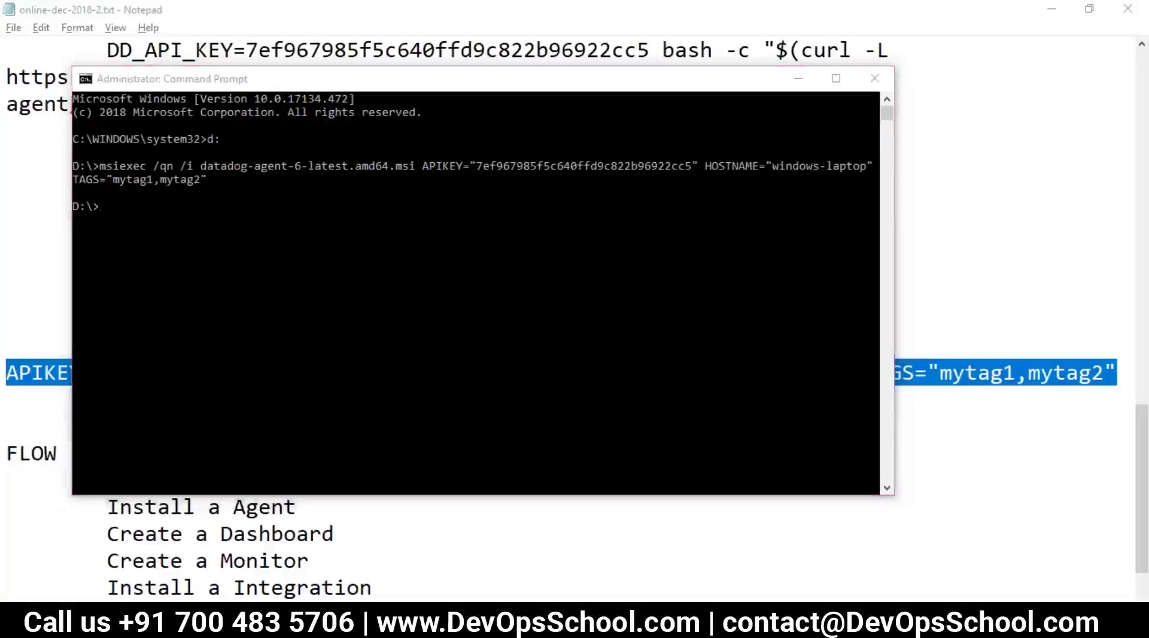
Step: Switch to the Datadog setup page in Chrome and review the Windows command-line installation instructions and the TAGS and HOSTNAME note
key(alt+Tab)
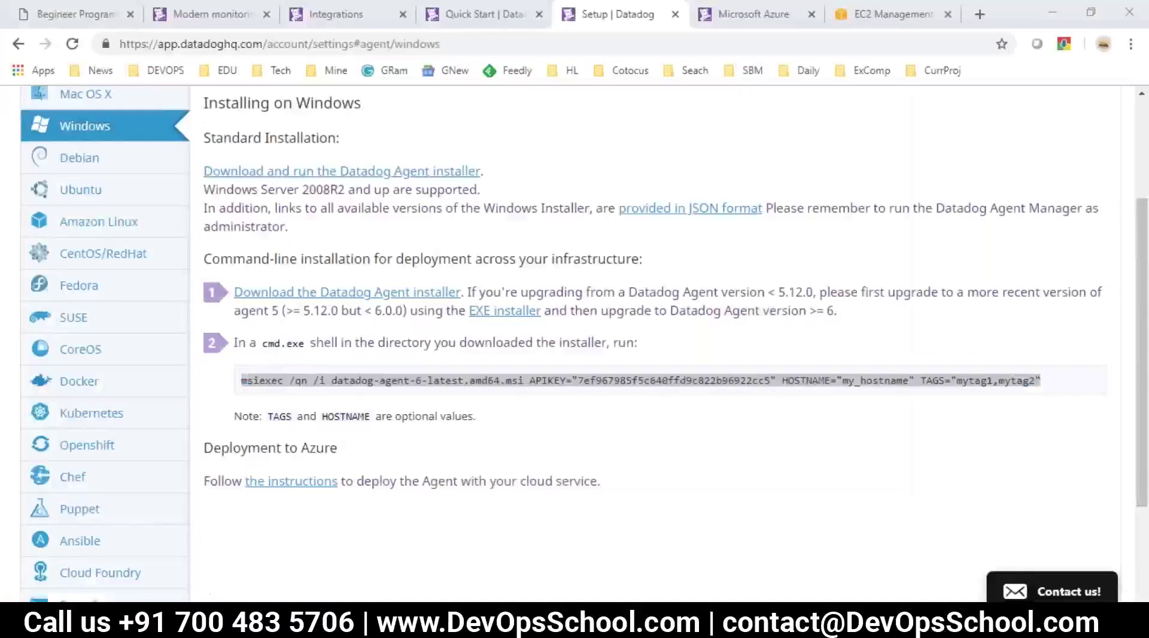
drag(251, 416, 456, 417)
click(672, 470)
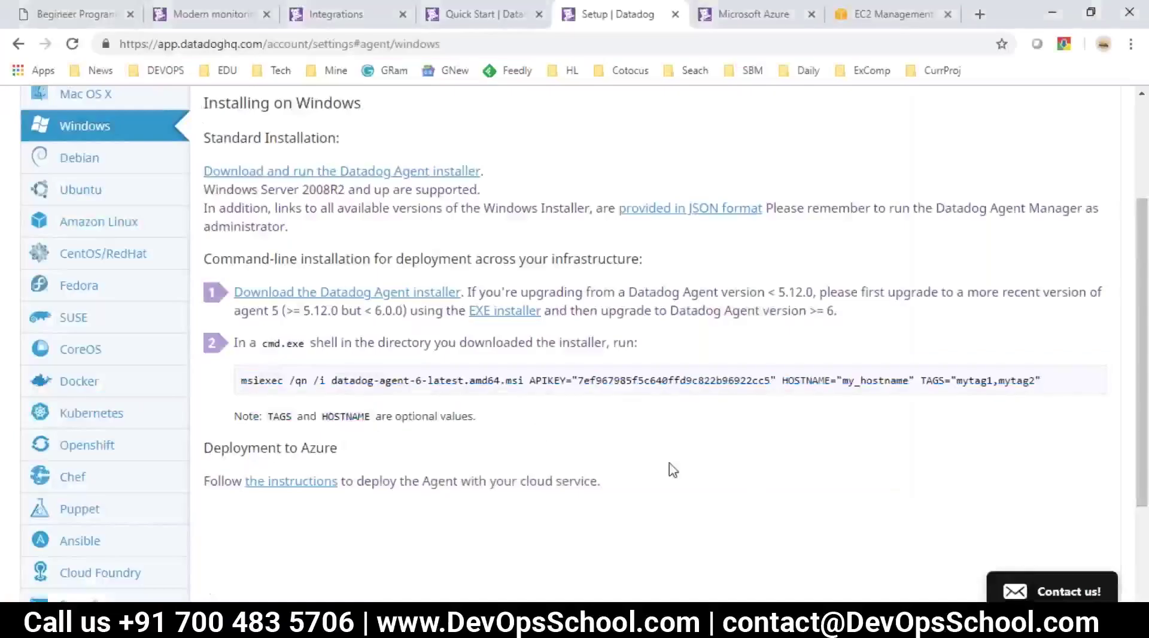
scroll(673, 470, down, 2)
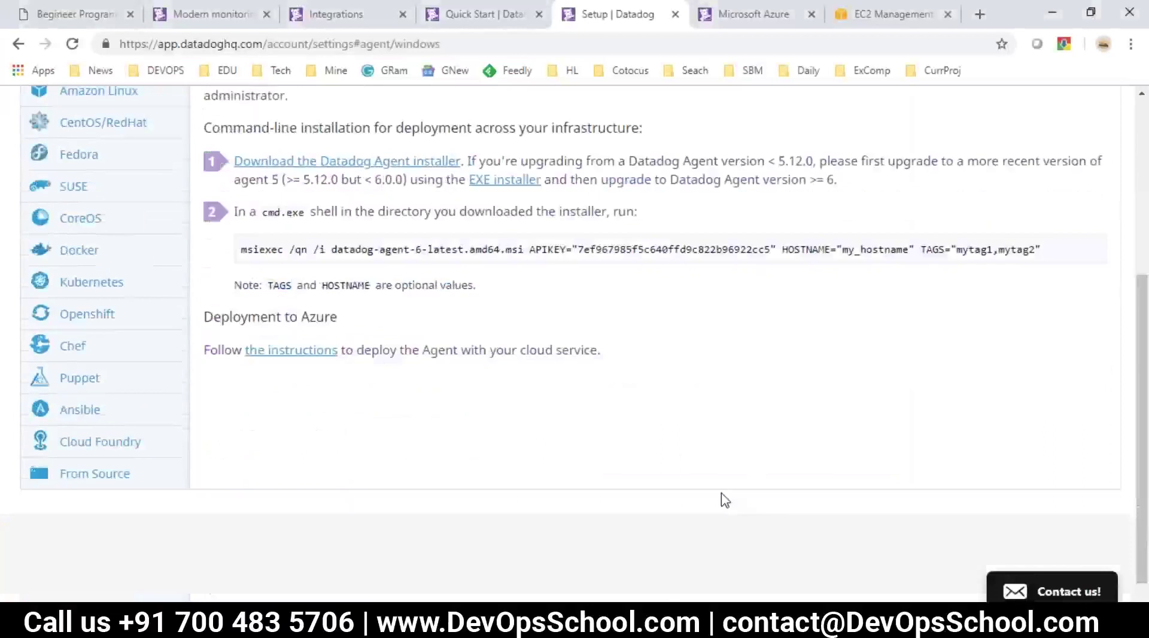
scroll(725, 500, up, 5)
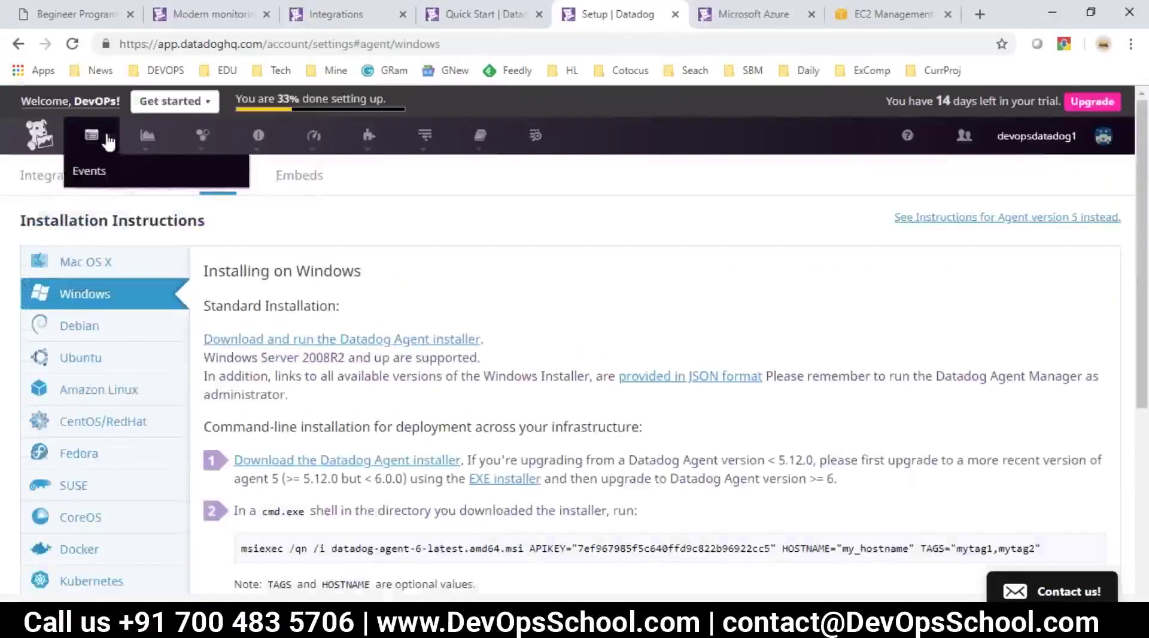
mouse_move(147, 137)
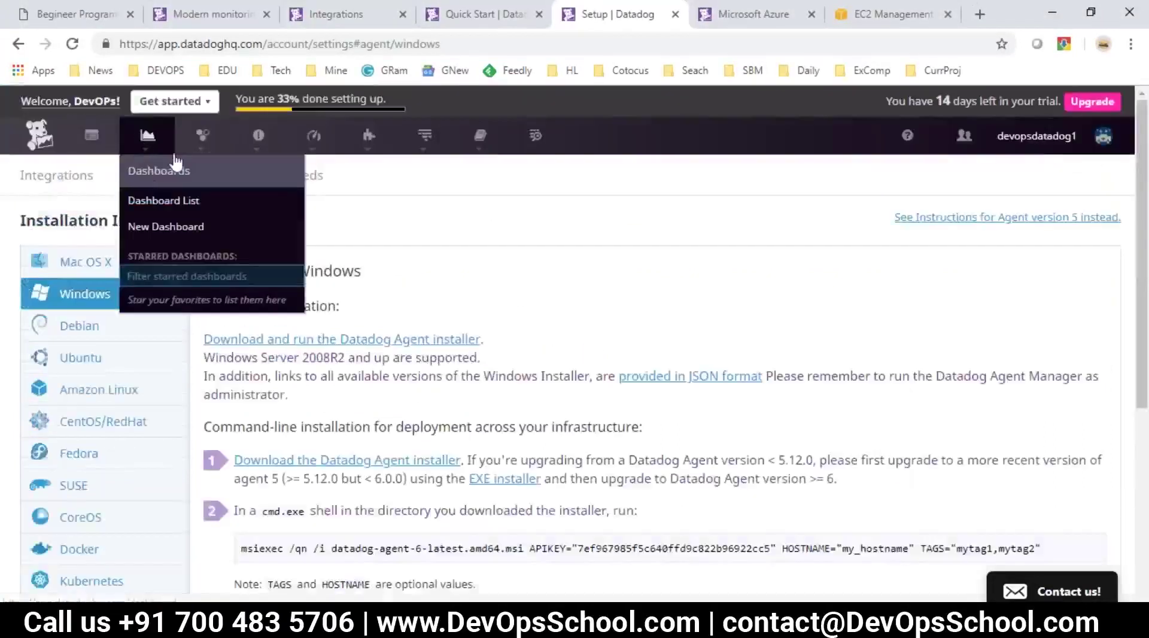
mouse_move(227, 157)
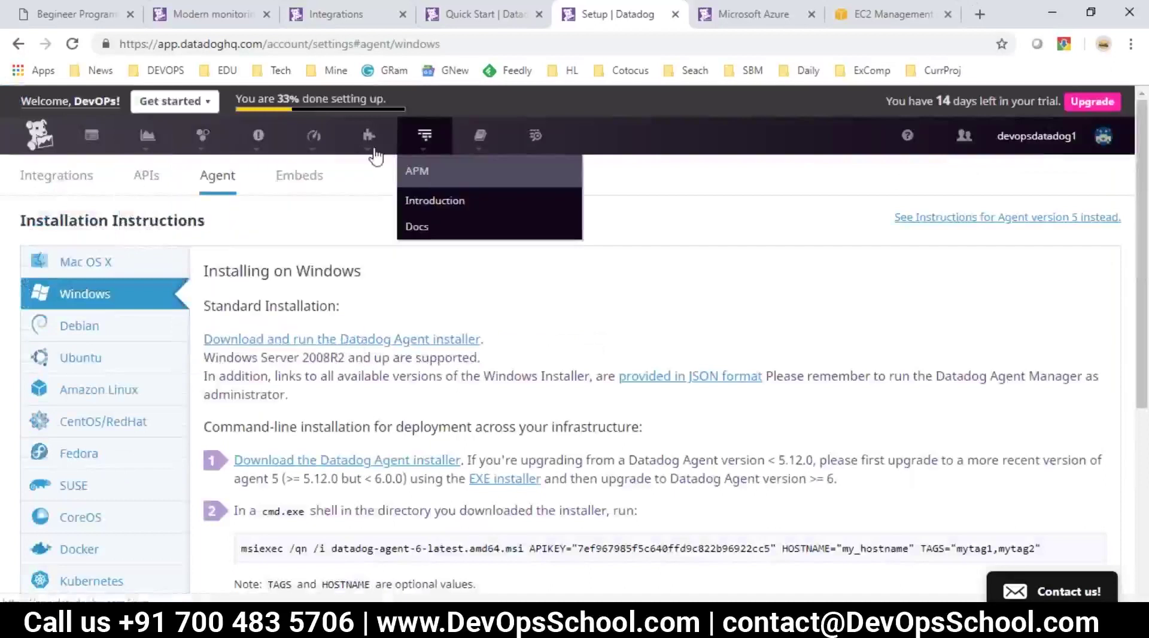
mouse_move(425, 143)
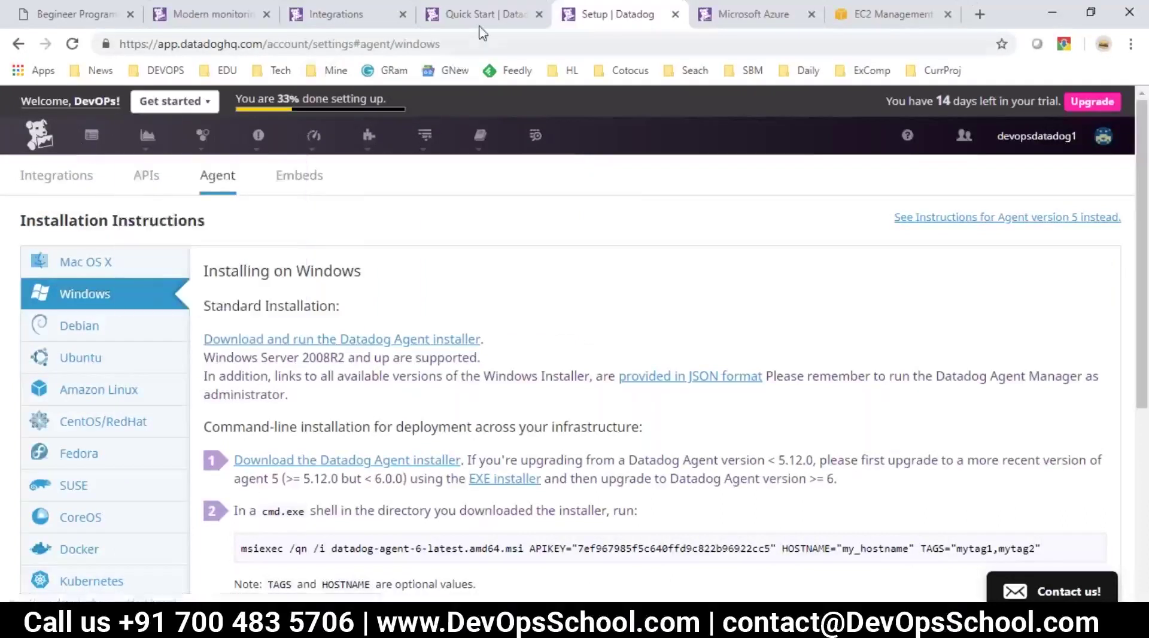
right_click(153, 158)
key(Escape)
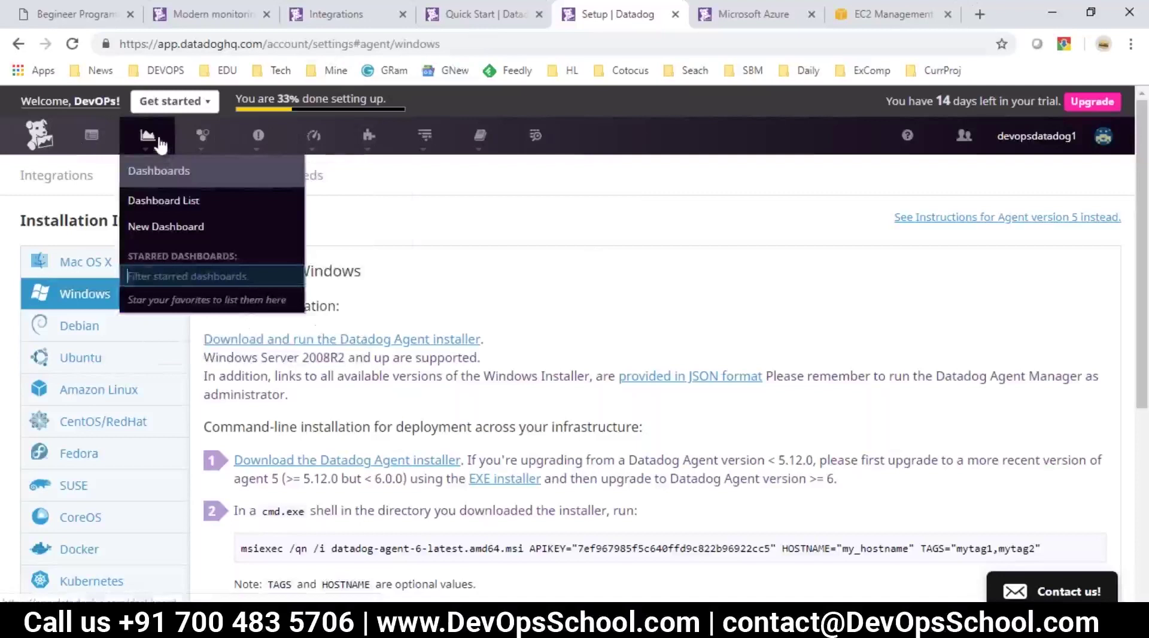
right_click(159, 136)
key(Escape)
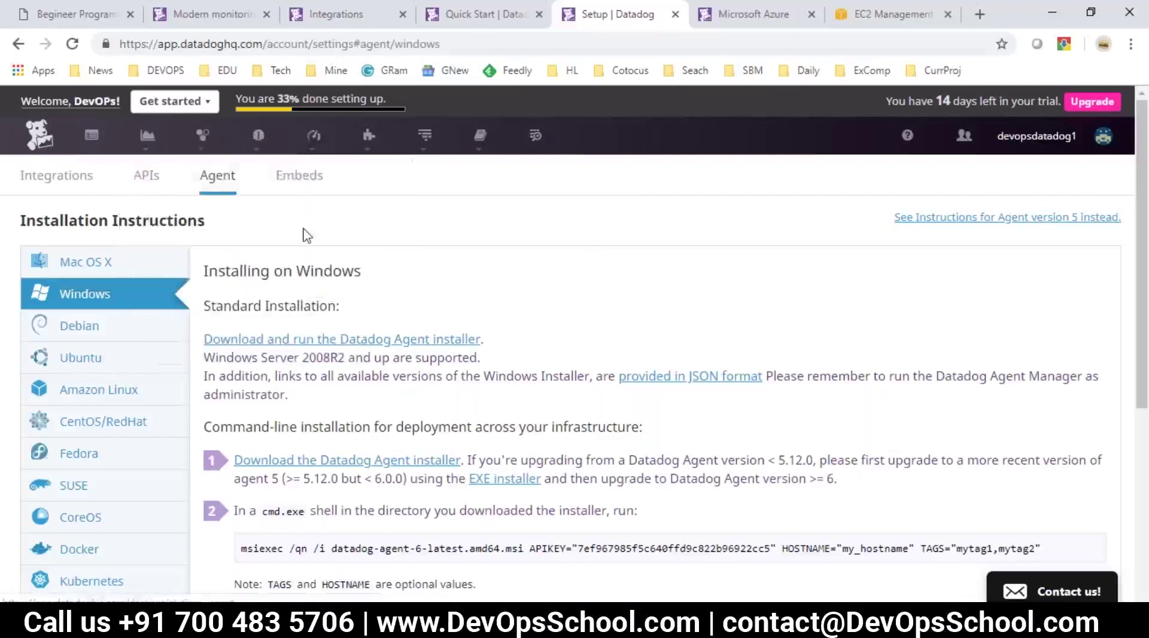
Step: Open the Datadog Events page in a new browser tab and review the matching events of the past 24 hours
mouse_move(126, 129)
right_click(169, 205)
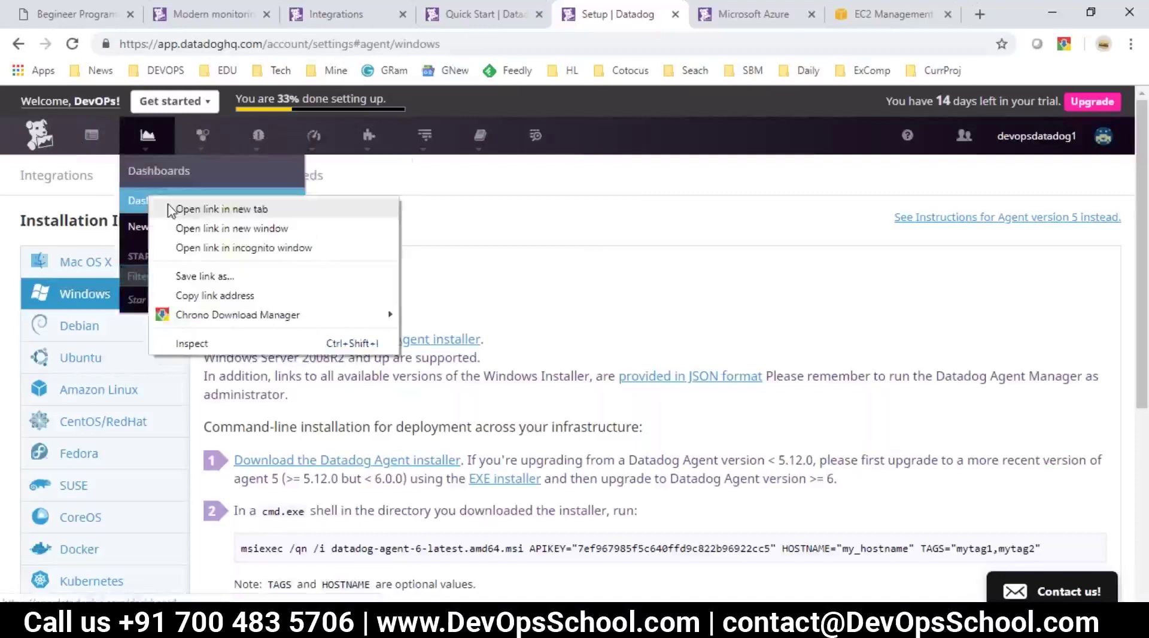
click(169, 209)
key(ctrl+Tab)
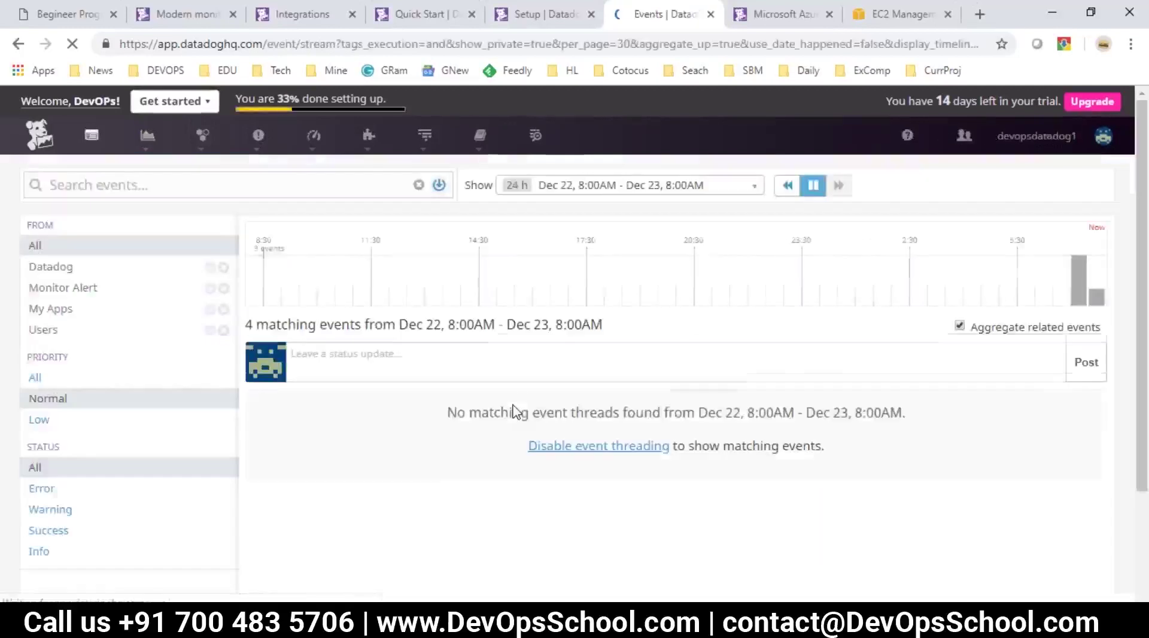
click(563, 446)
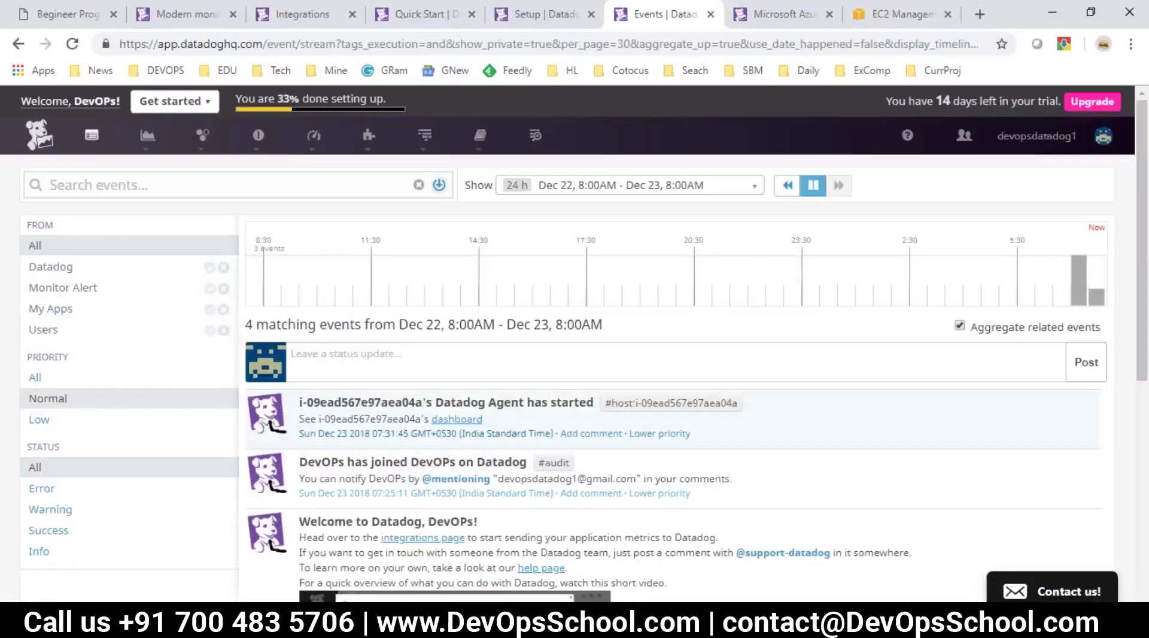
Step: Check the install command in the administrator Command Prompt and open Windows Defender Firewall with Advanced Security
mouse_move(518, 629)
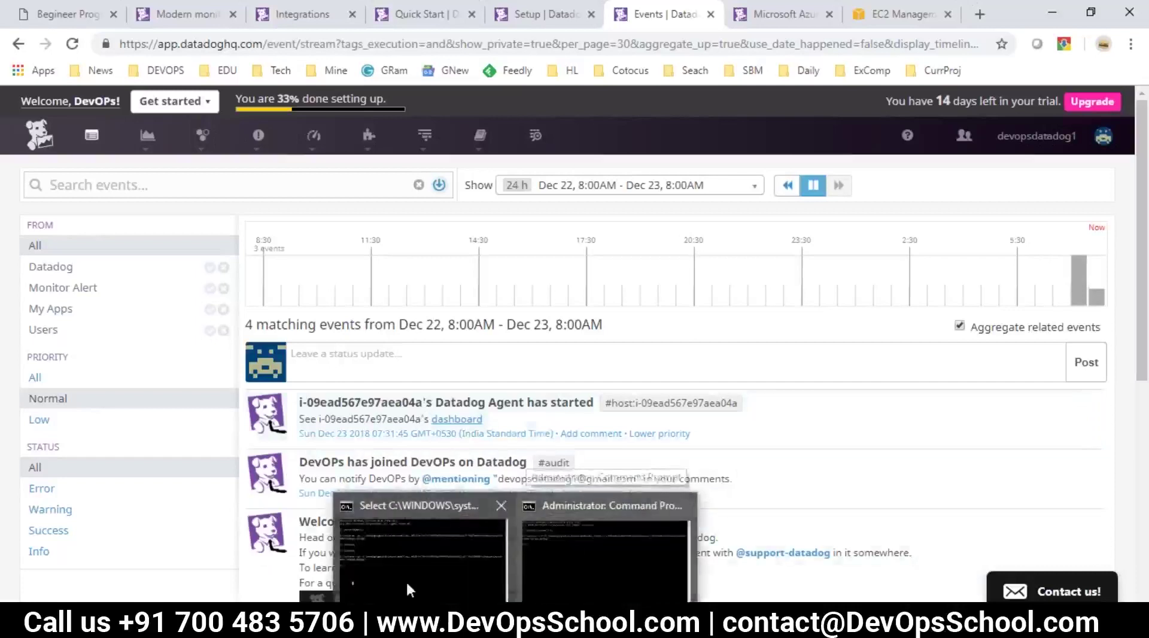
click(528, 580)
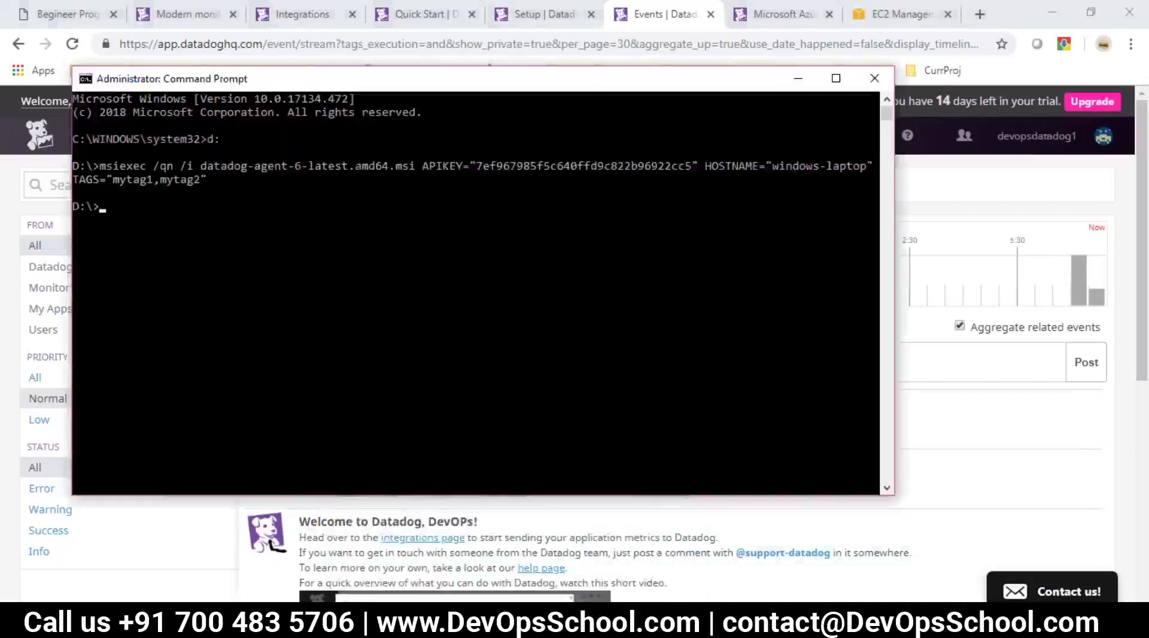
click(14, 625)
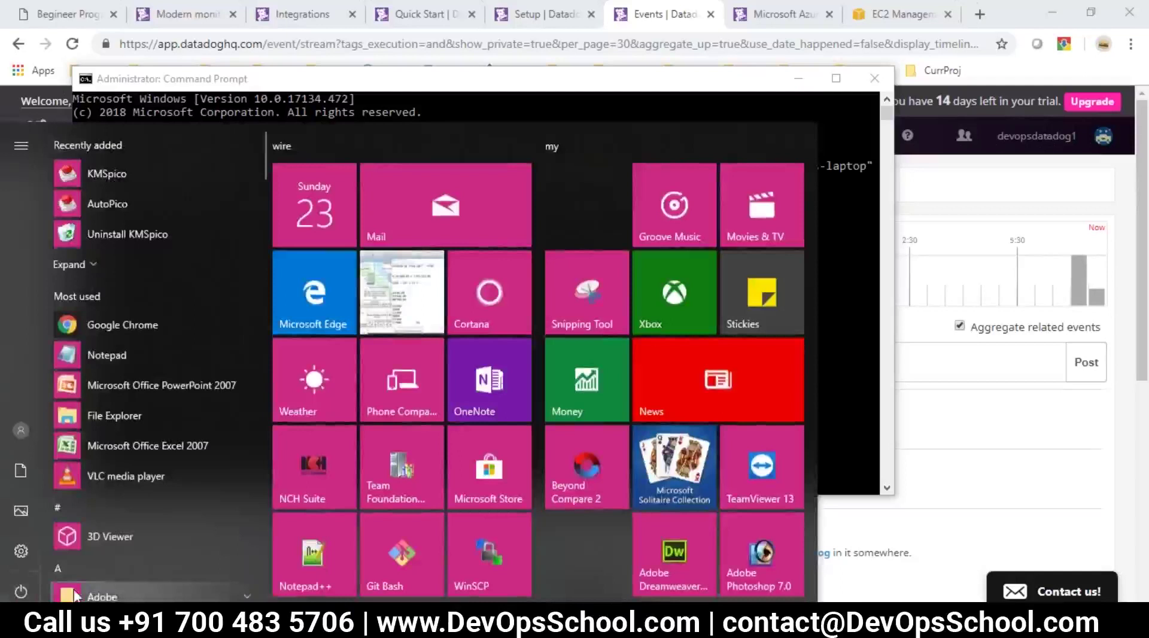
text(fire)
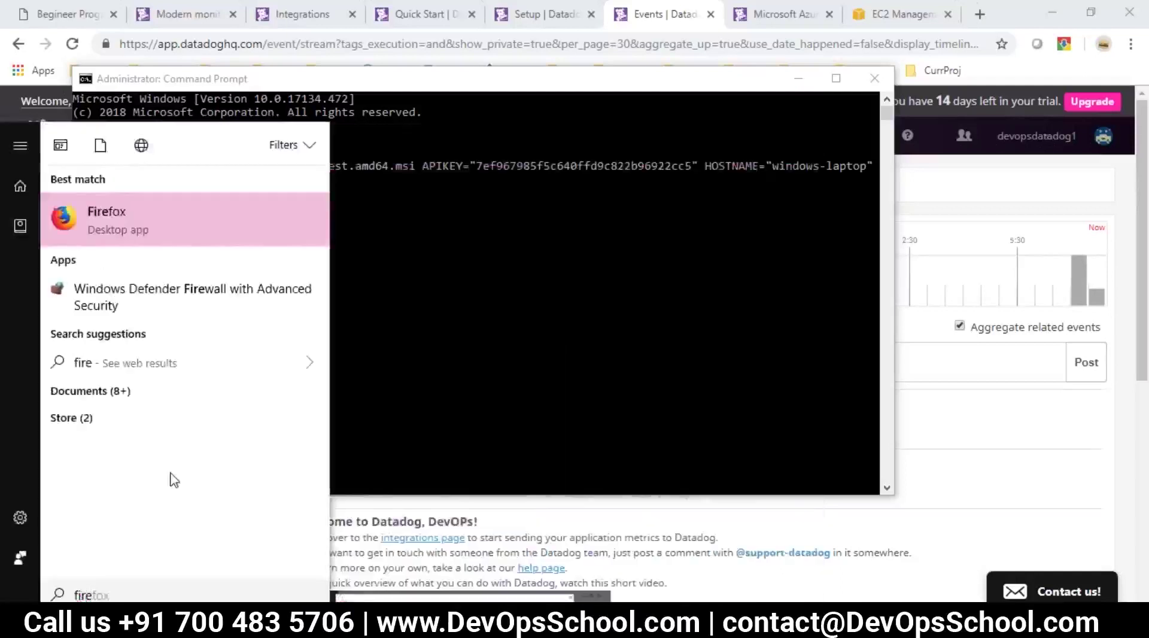
text(w)
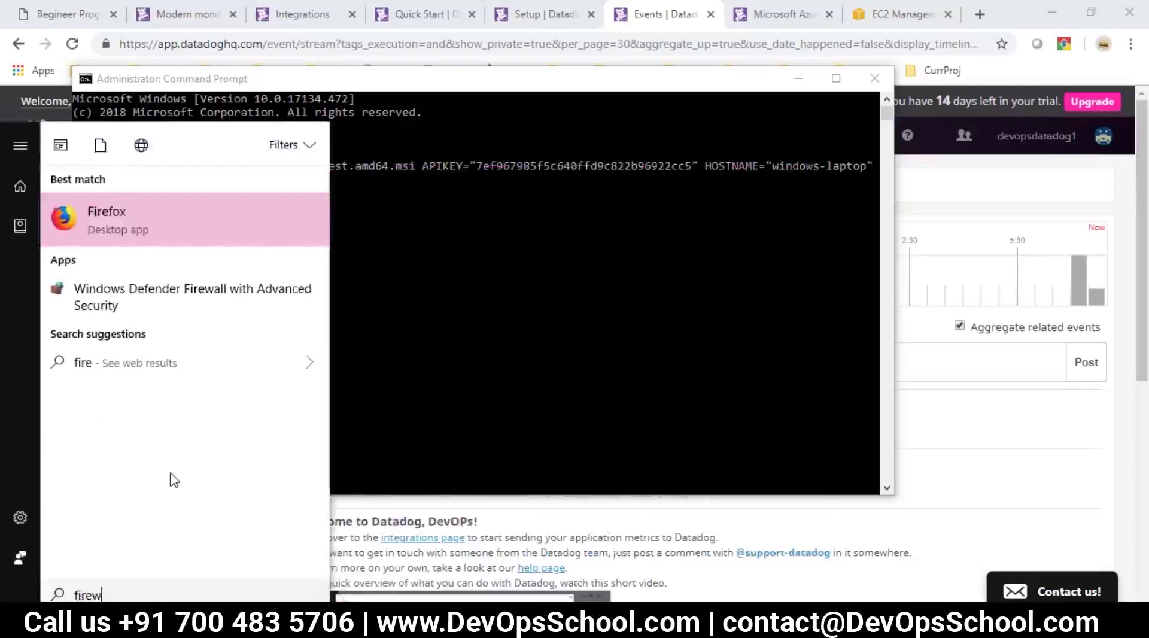
text(all)
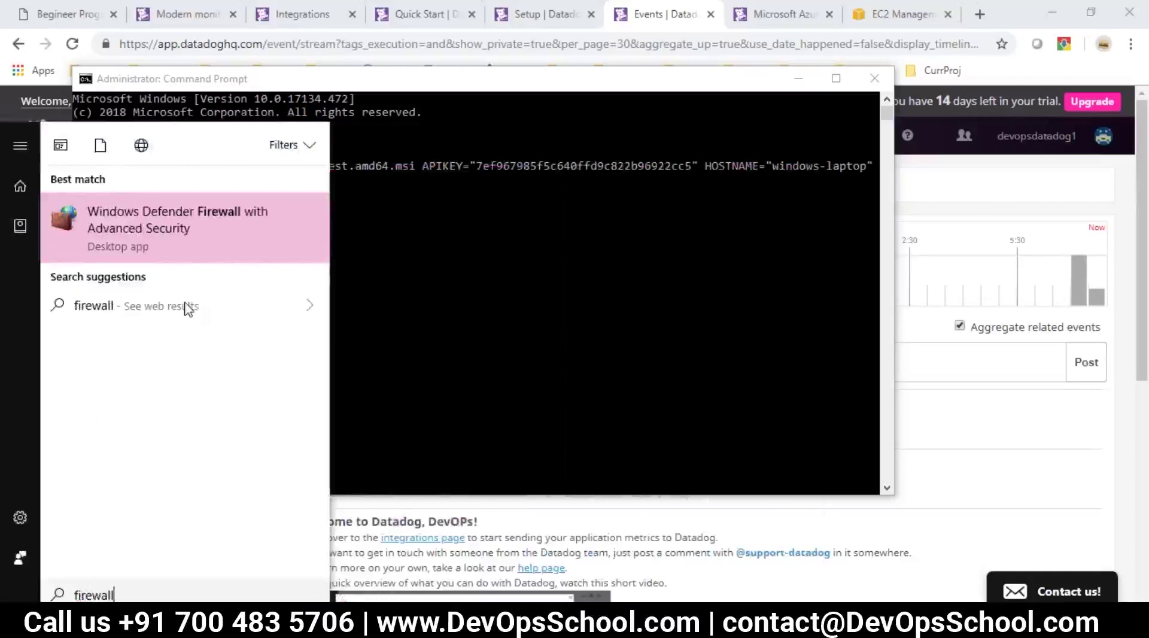
click(180, 228)
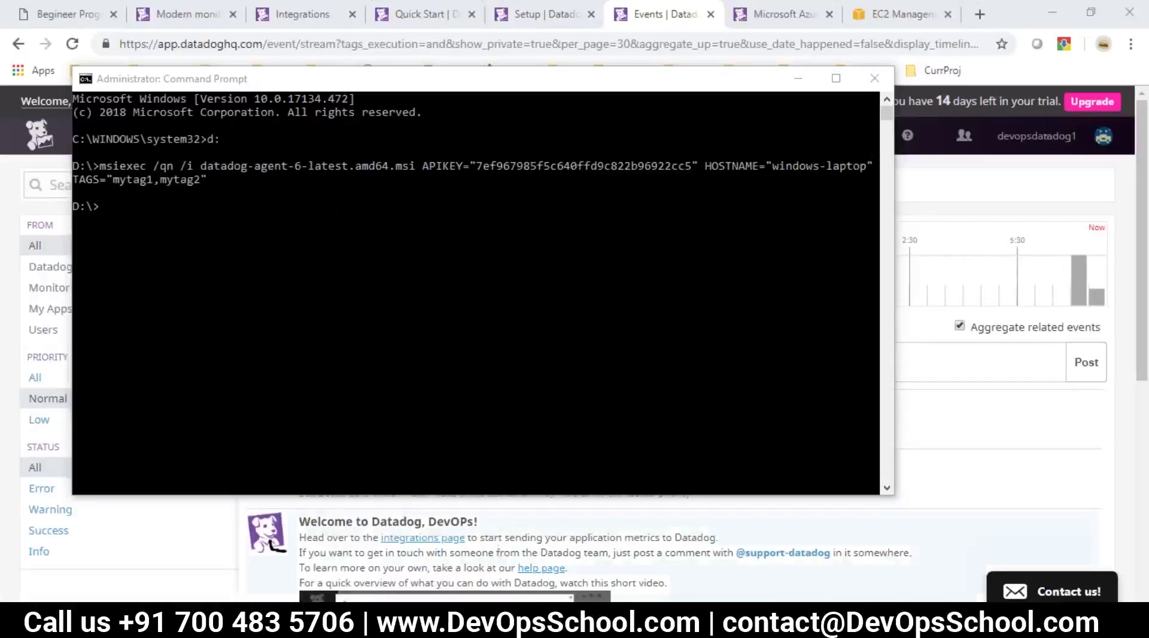
text(wf.msc)
key(Return)
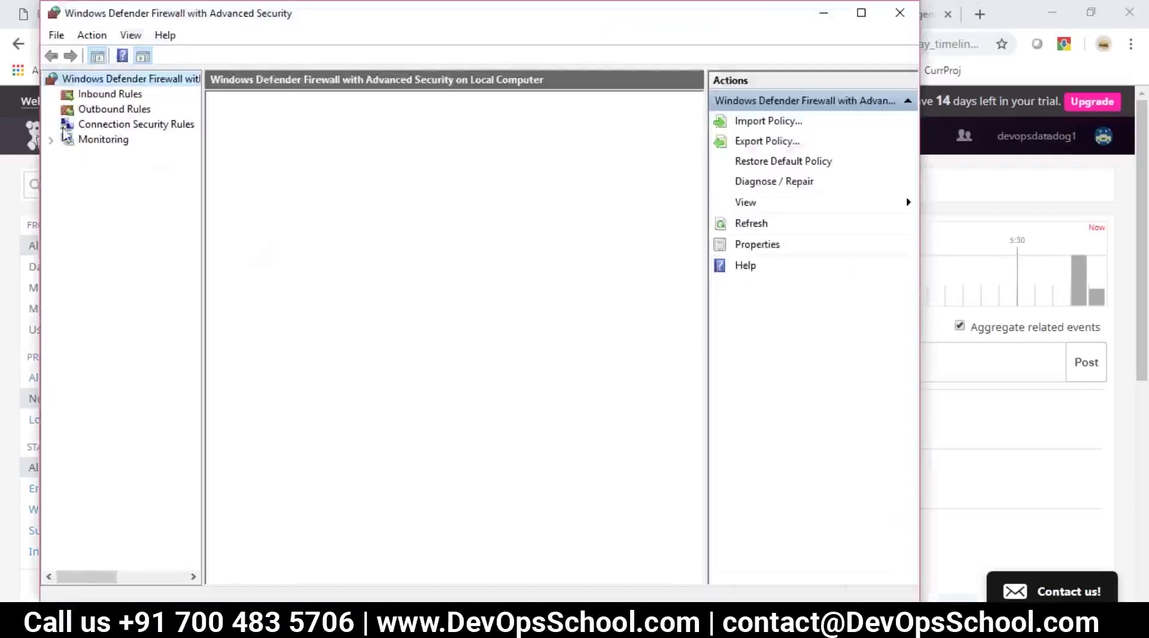
Step: Examine the inbound, outbound, connection security and monitoring sections of the Windows Defender Firewall console, and close it
click(100, 108)
key(Up)
key(Down)
key(Down)
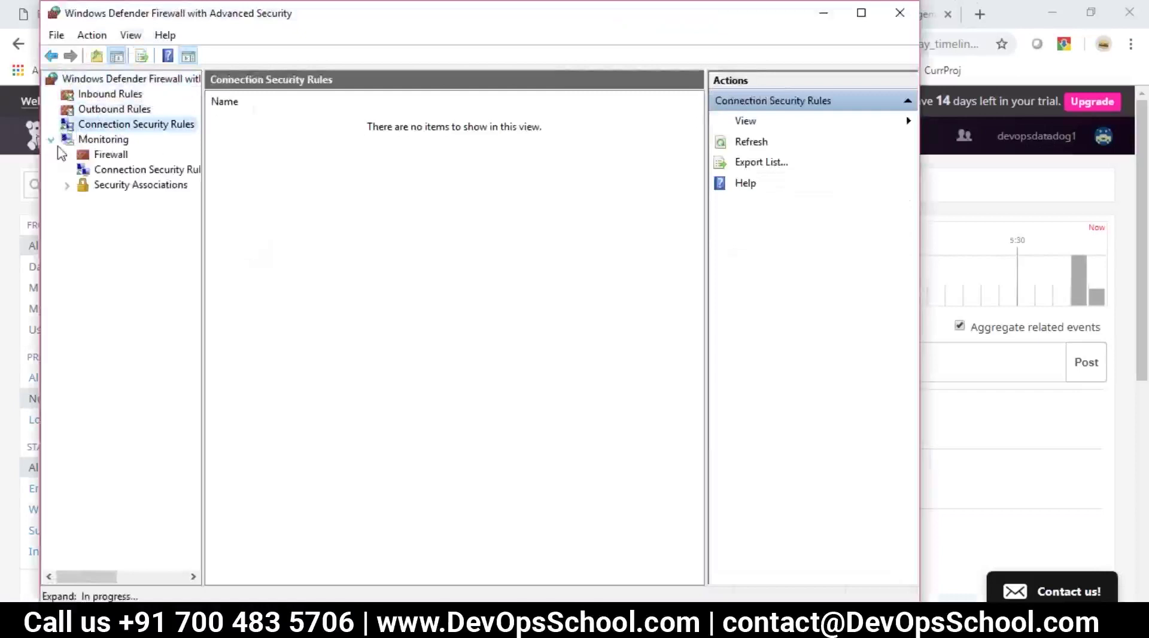
click(109, 157)
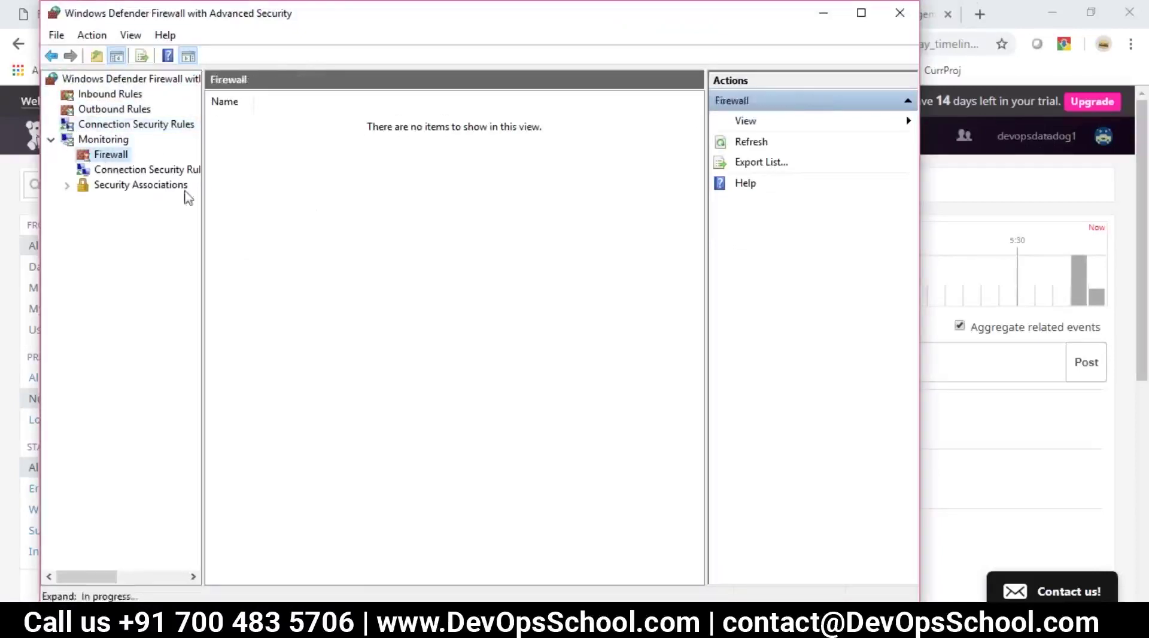
click(115, 167)
click(113, 156)
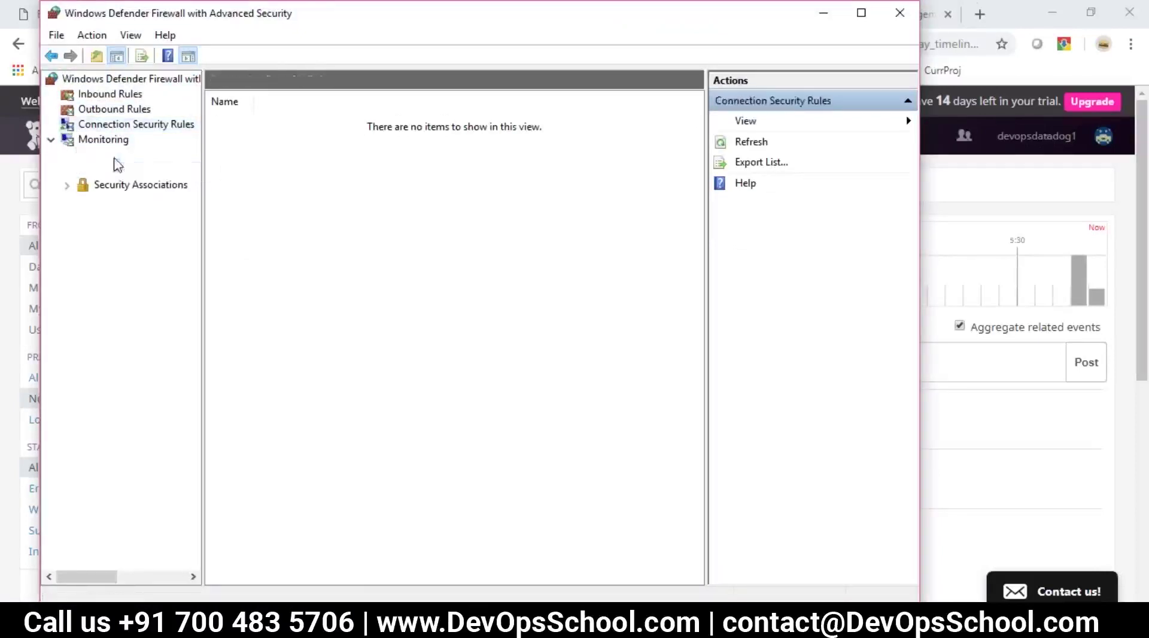
click(120, 79)
click(114, 109)
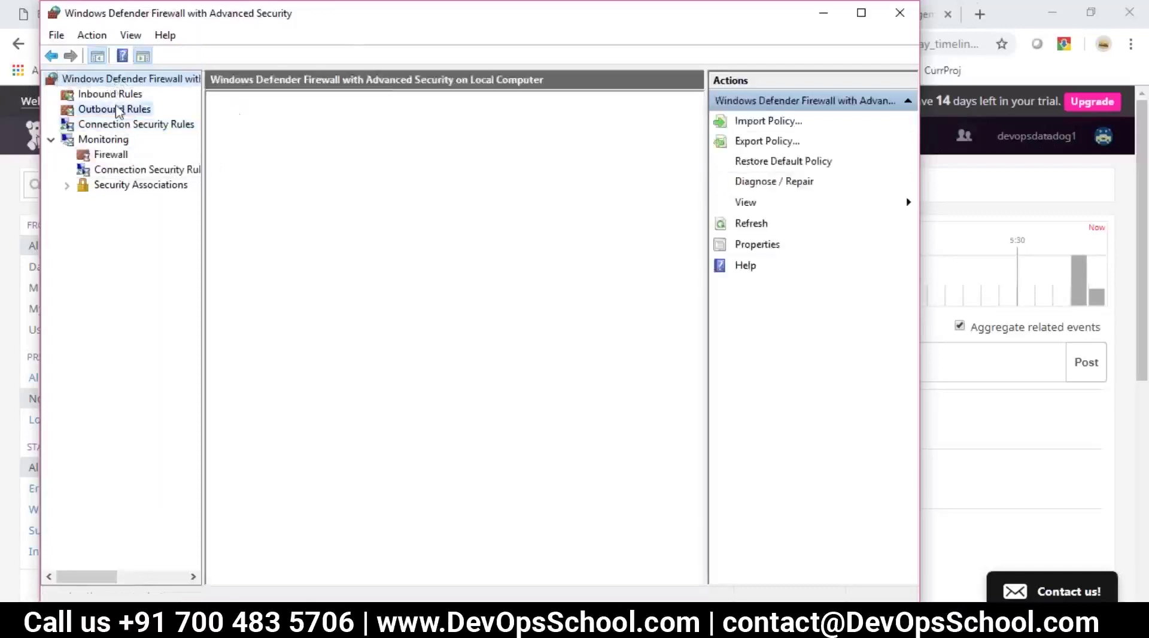
click(110, 94)
click(109, 157)
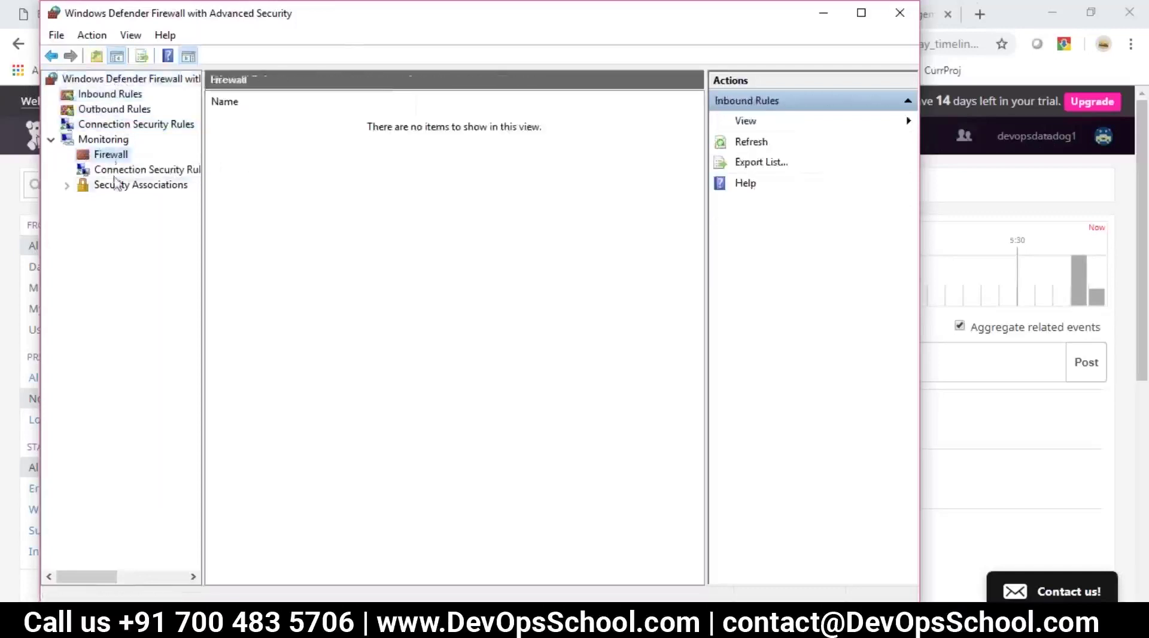
click(120, 184)
click(124, 170)
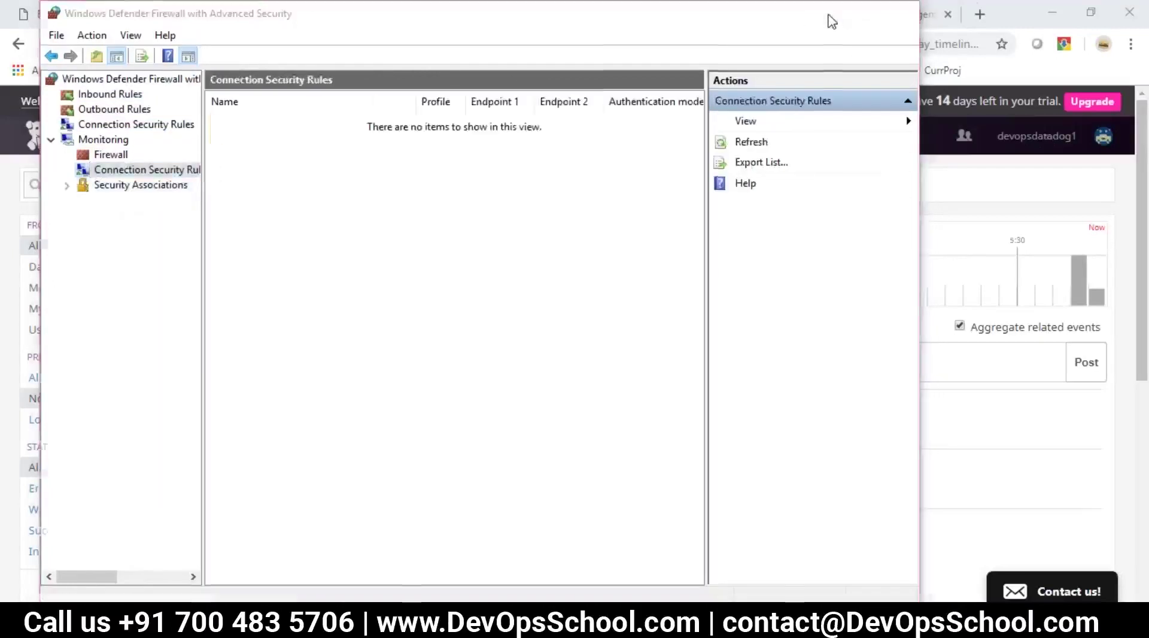
key(alt+F4)
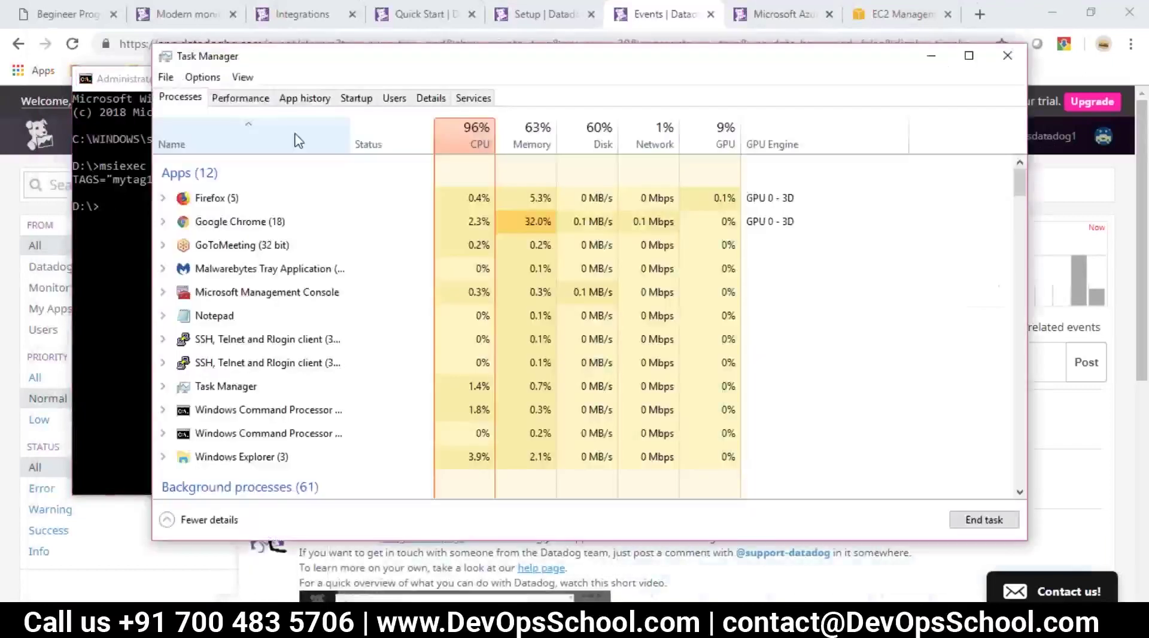
Step: Look through the background and Windows processes in Task Manager for Datadog Agent or Windows Installer activity
scroll(239, 257, down, 5)
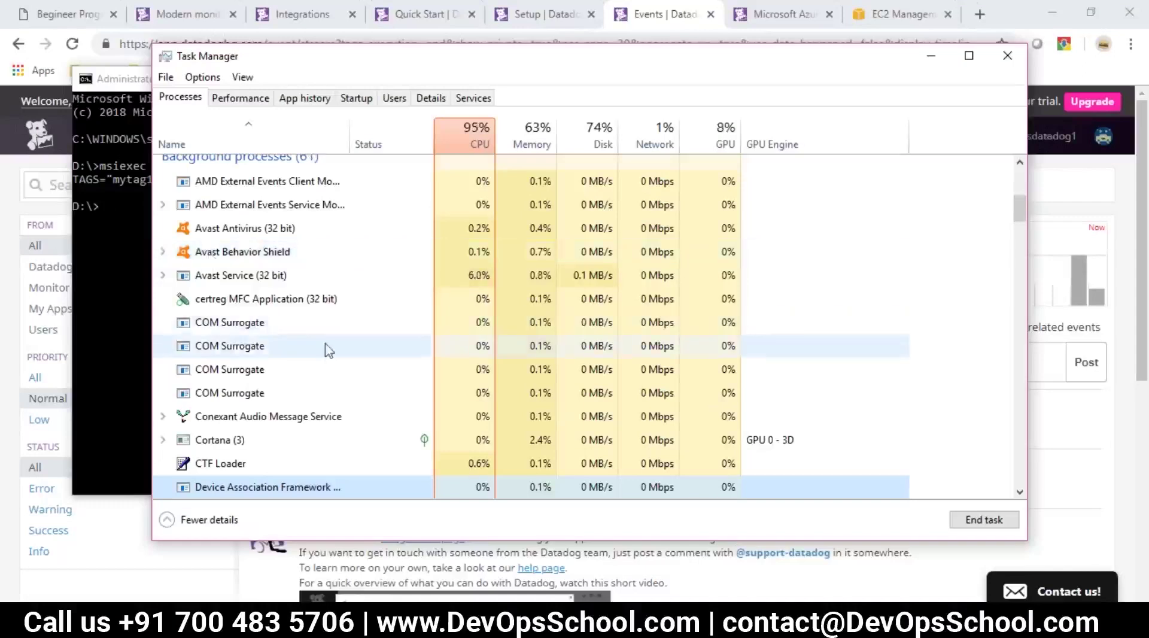
scroll(347, 418, down, 15)
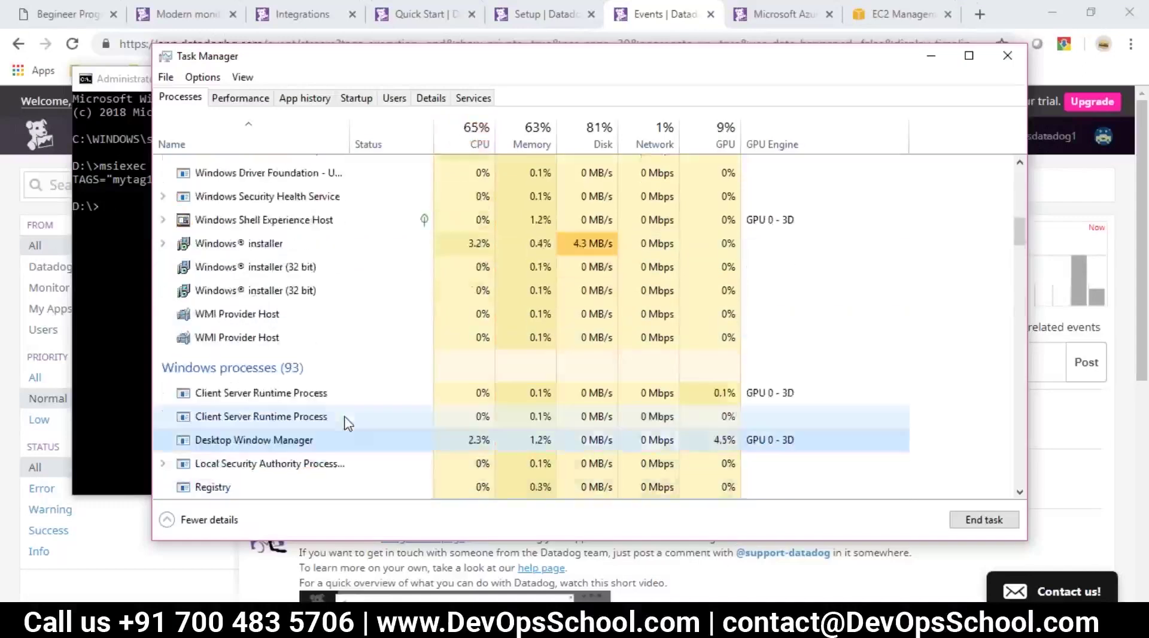
scroll(347, 423, up, 10)
scroll(346, 423, down, 10)
scroll(347, 422, up, 10)
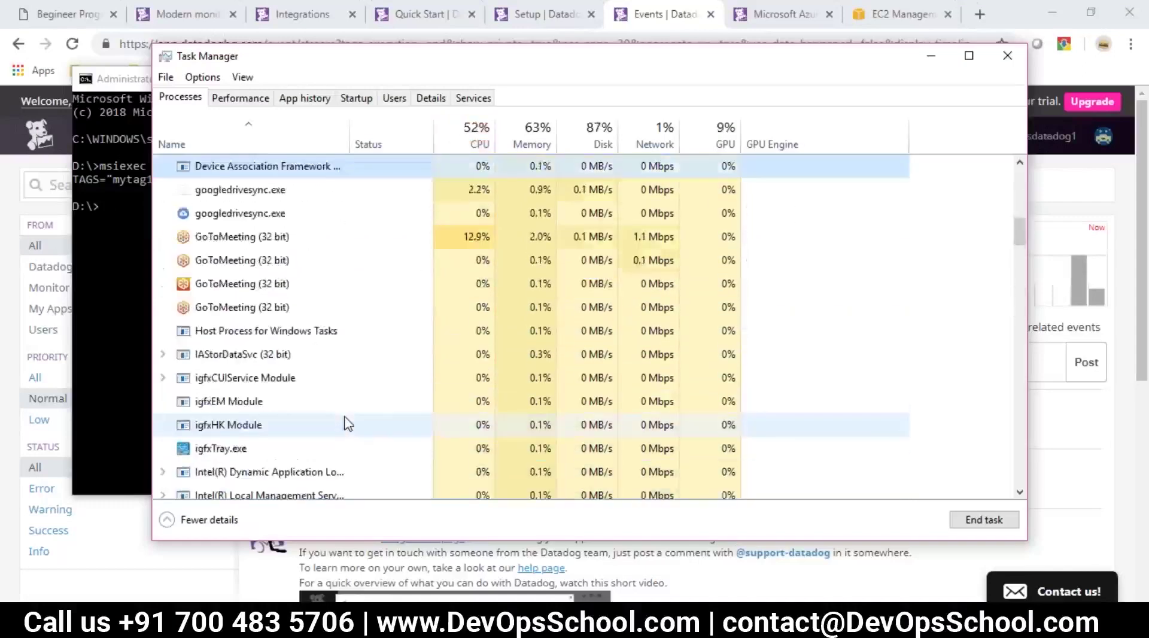
scroll(347, 423, down, 10)
scroll(347, 423, up, 10)
scroll(347, 423, down, 10)
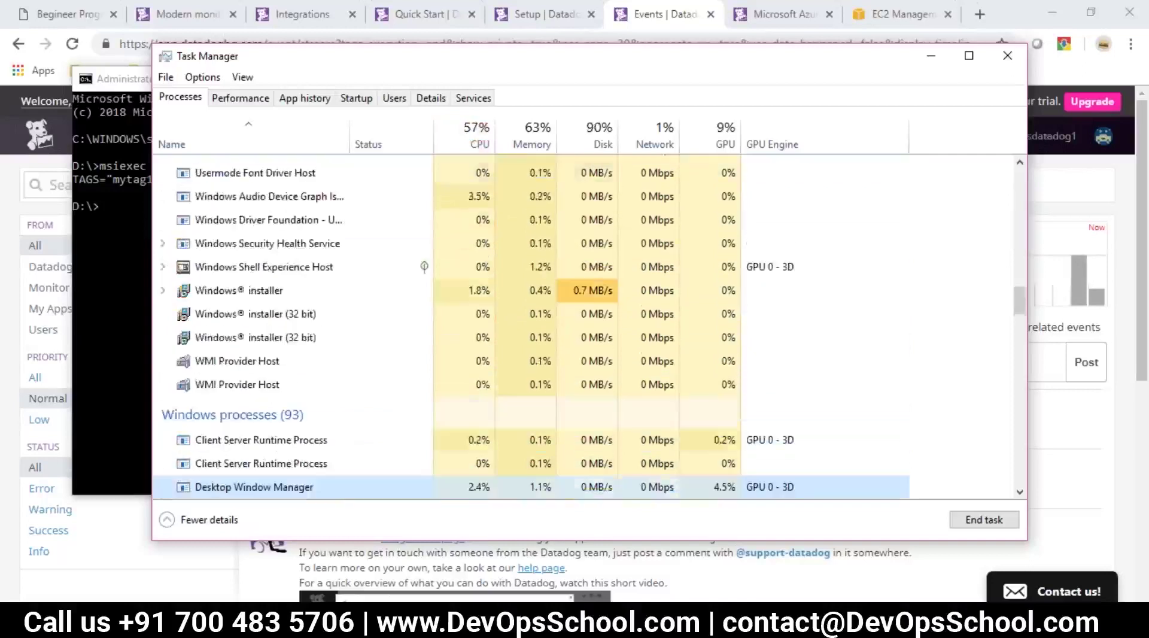
Step: Switch to the Local Disk (D:) folder in File Explorer and run the datadog-agent-6-latest.amd64.msi installer
click(274, 626)
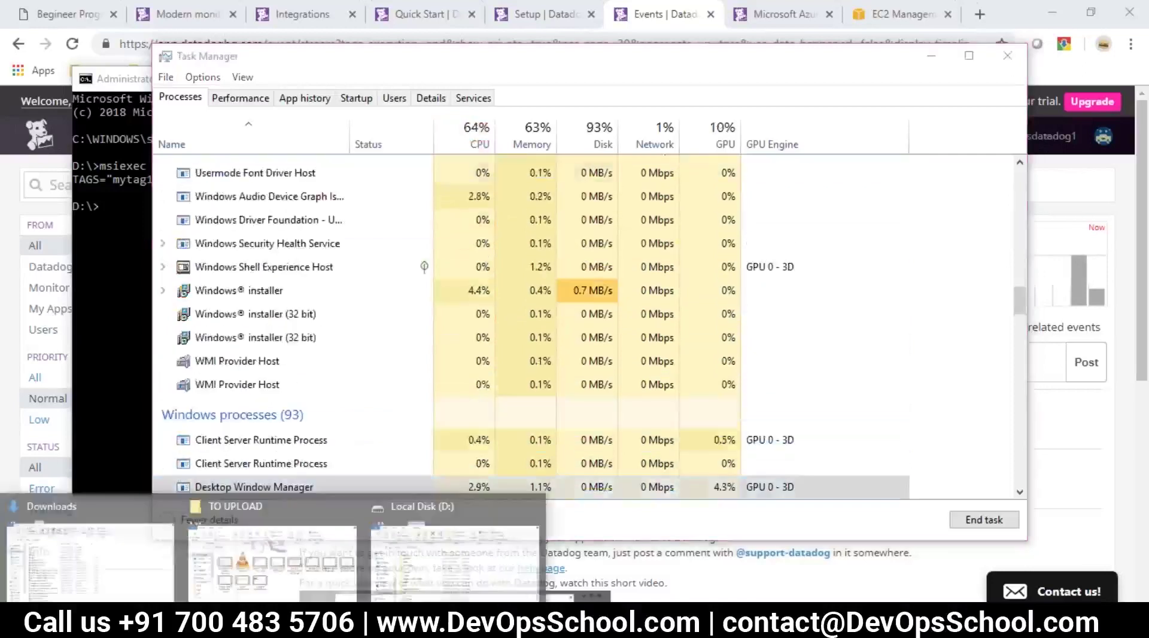
click(455, 559)
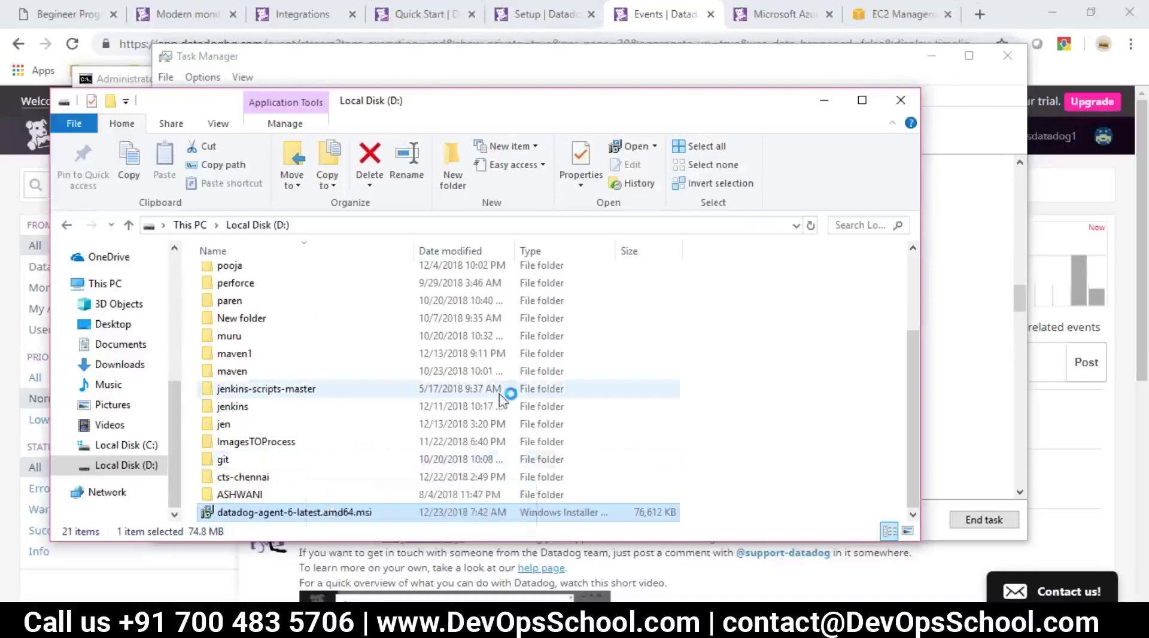
key(Return)
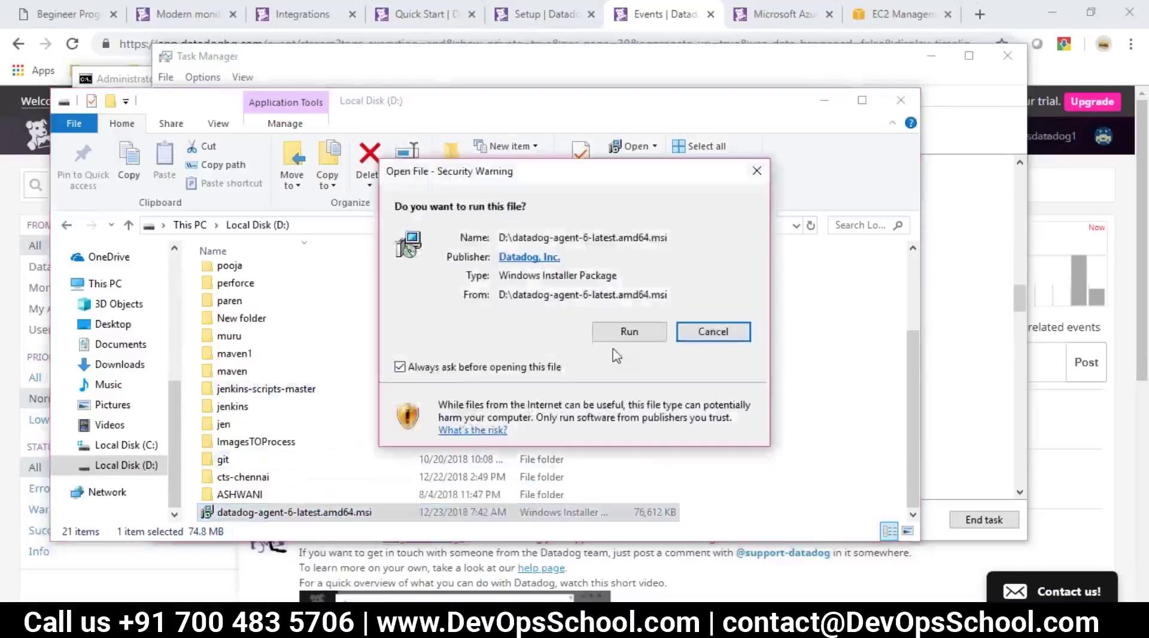
key(Return)
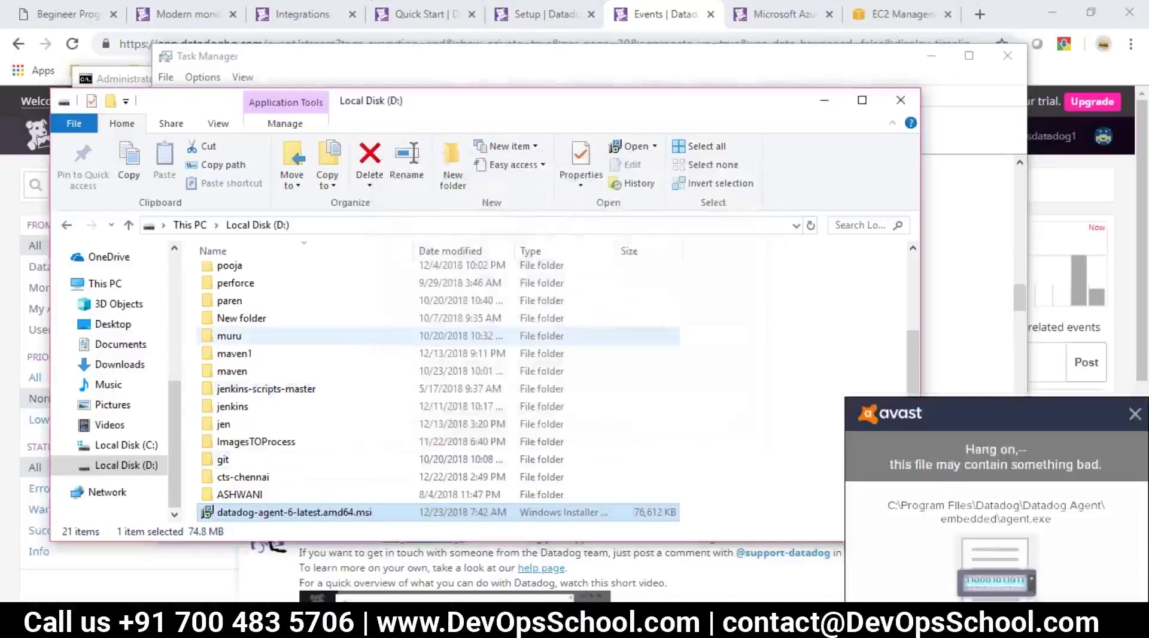
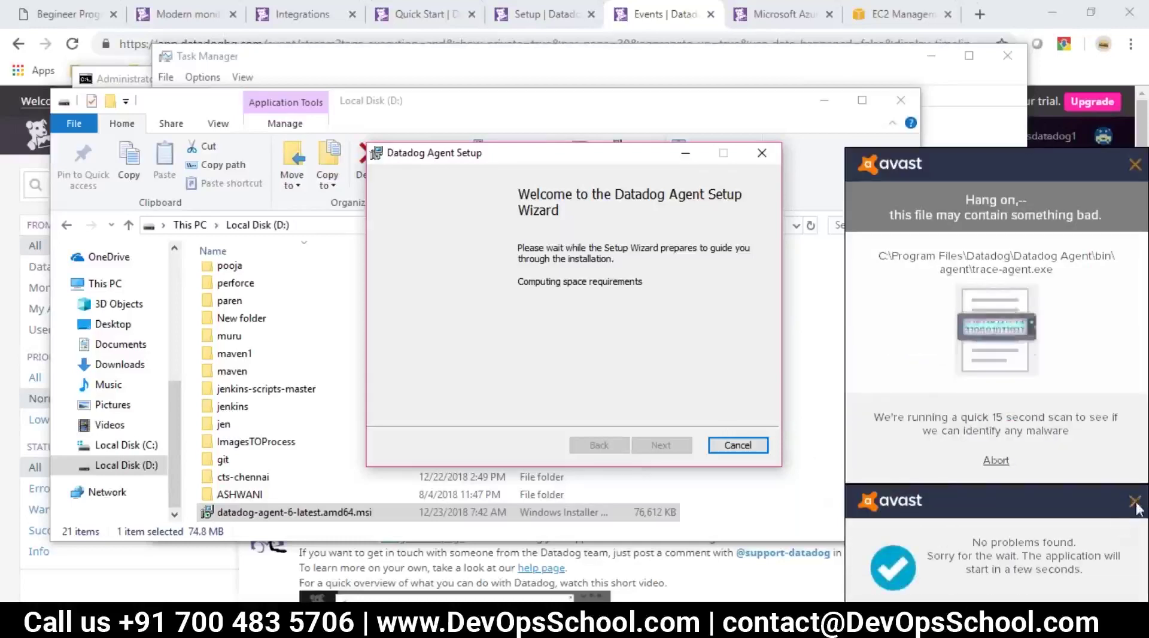
Step: Dismiss the antivirus notifications, cancel the stalled Datadog Agent installation and exit its setup wizard
click(1135, 501)
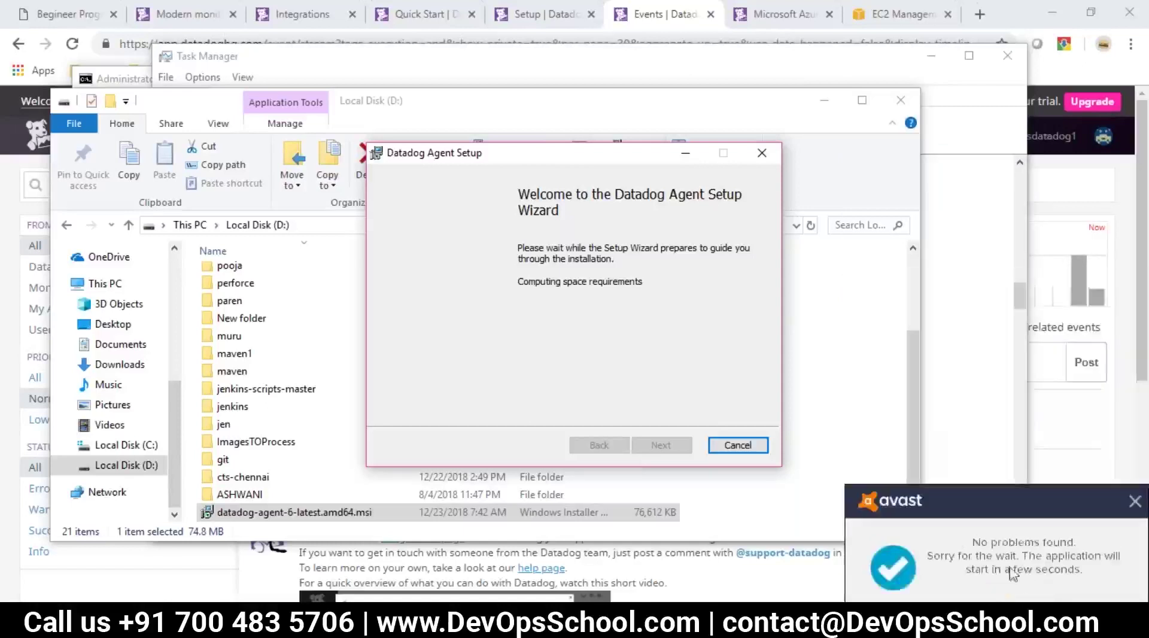
click(1135, 501)
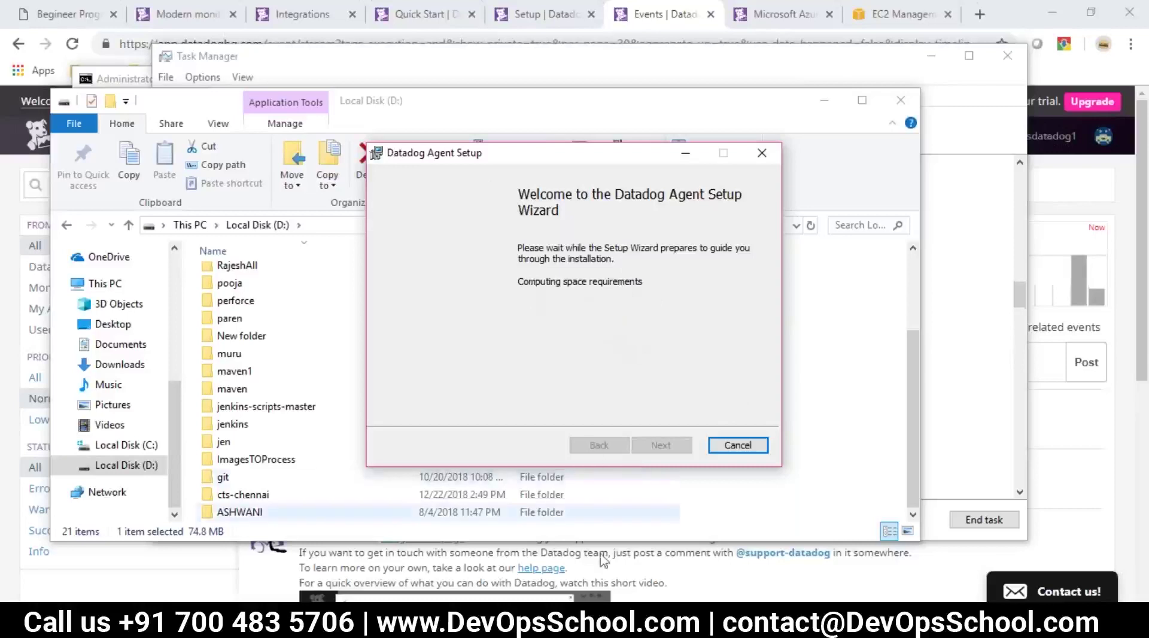
scroll(603, 560, up, 1)
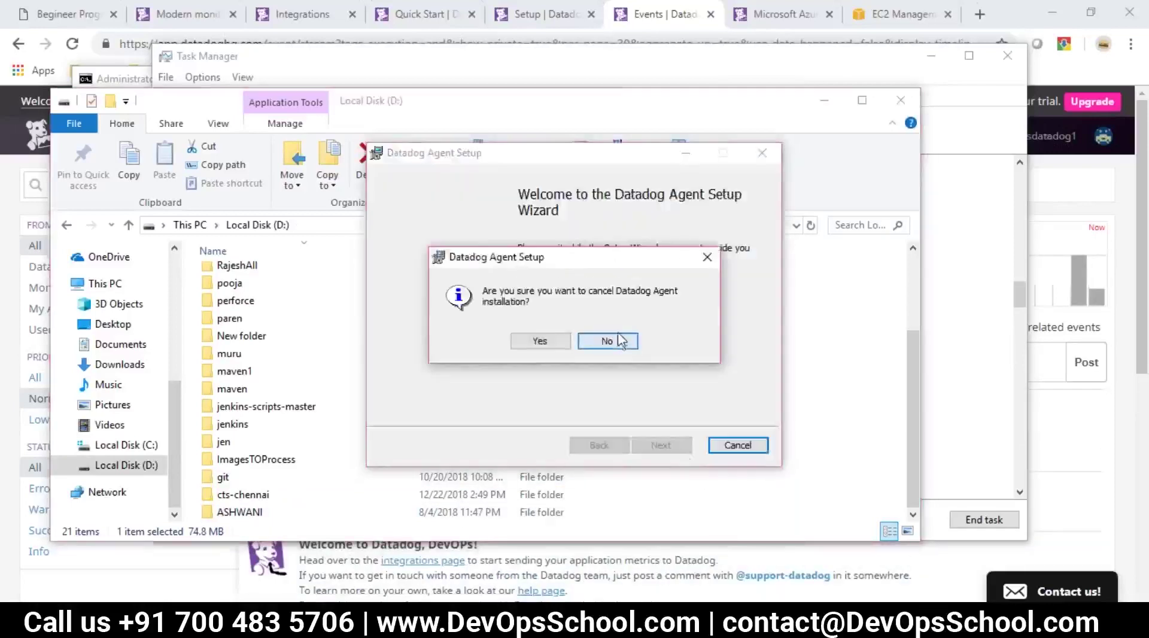
click(607, 338)
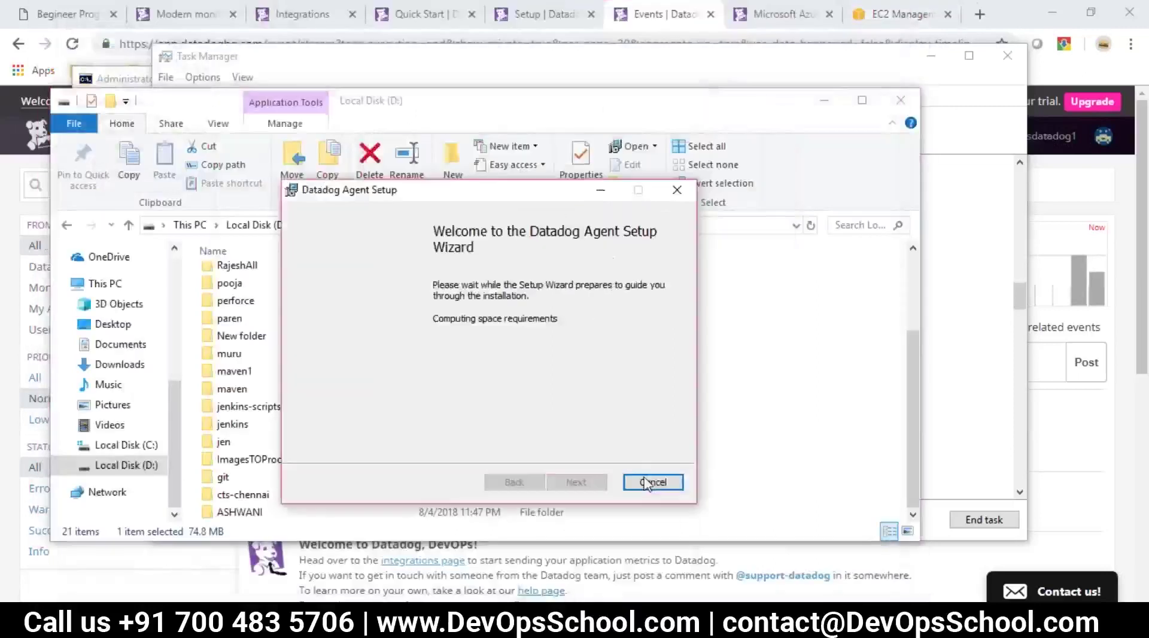
click(647, 483)
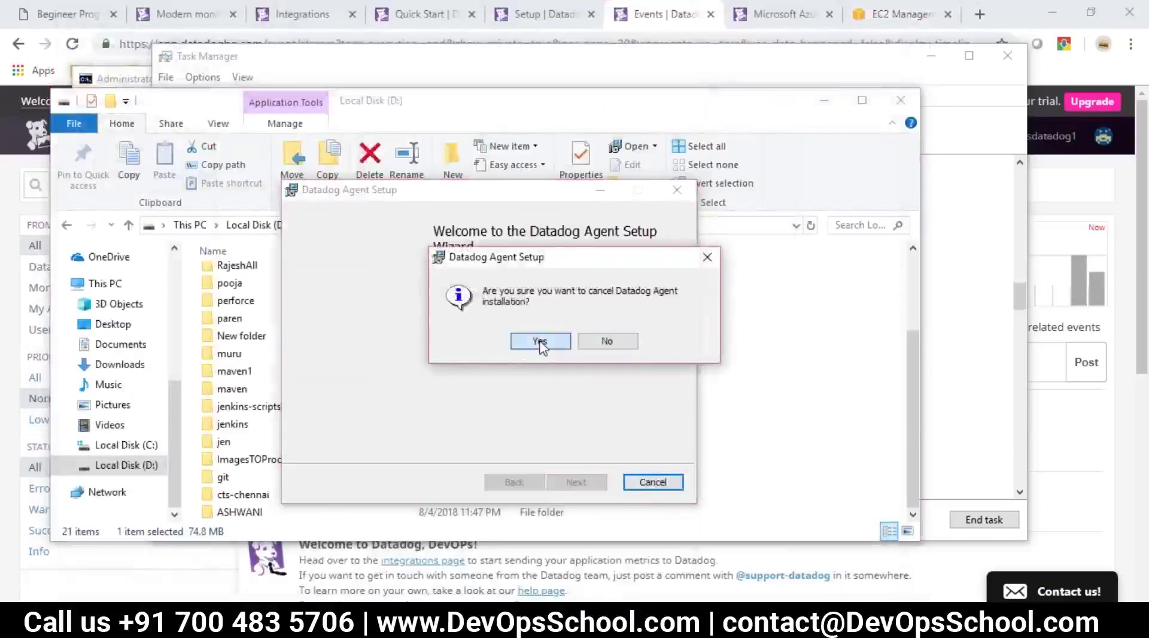
click(540, 341)
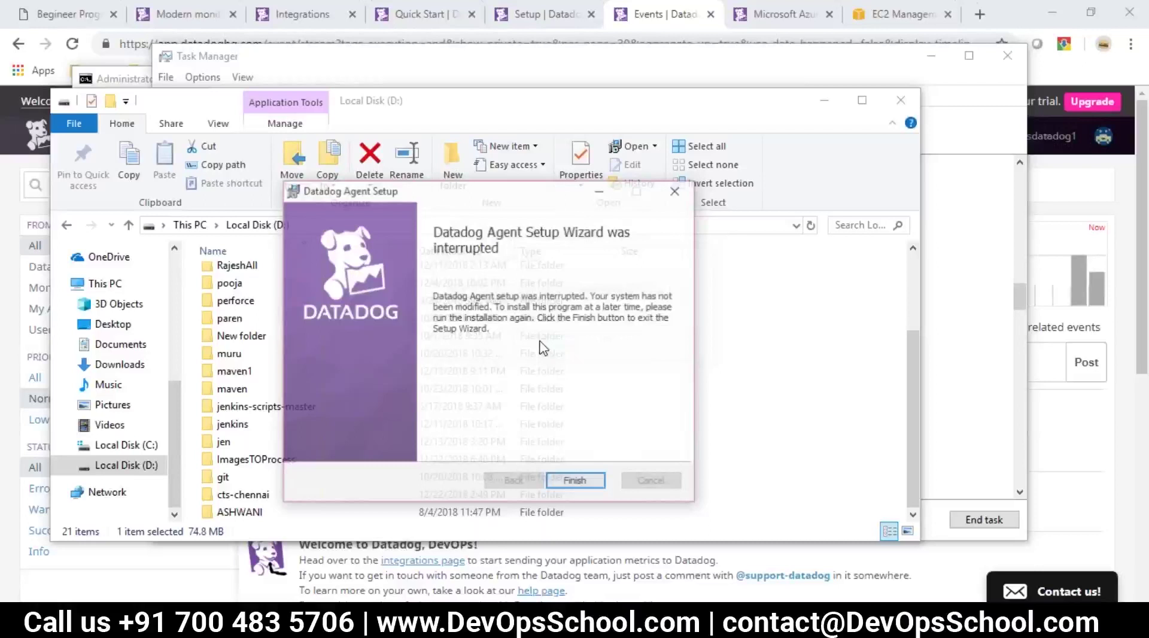
click(590, 483)
Step: Run datadog-agent-6-latest.amd64.msi from Local Disk (D:) again and choose to repair the existing Datadog Agent installation
scroll(411, 446, up, 2)
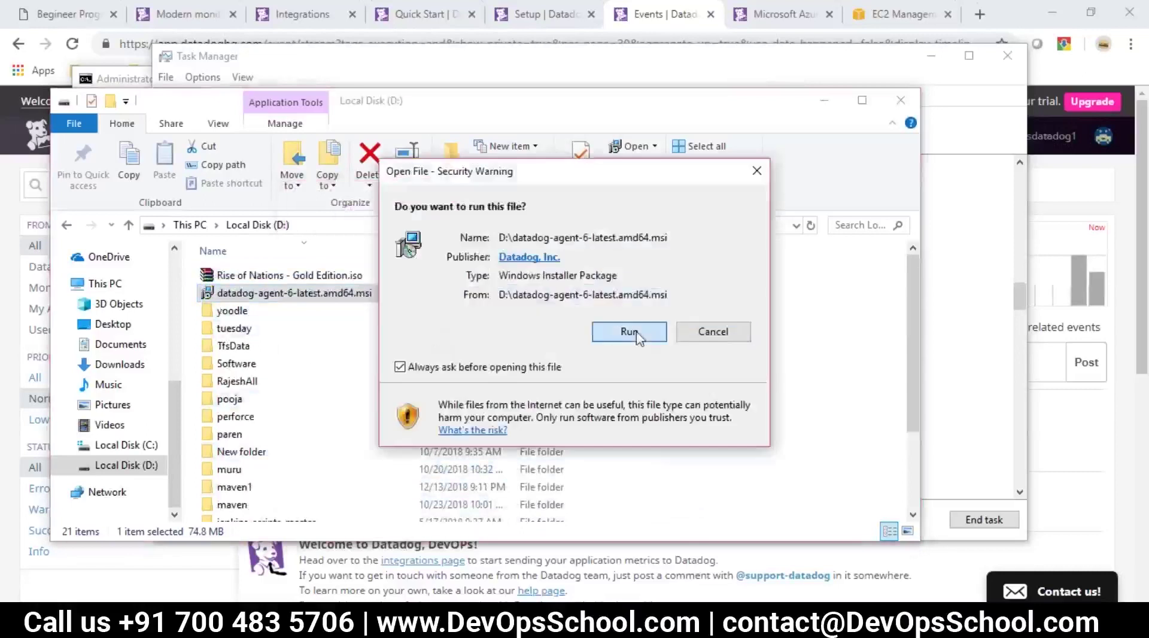
click(630, 331)
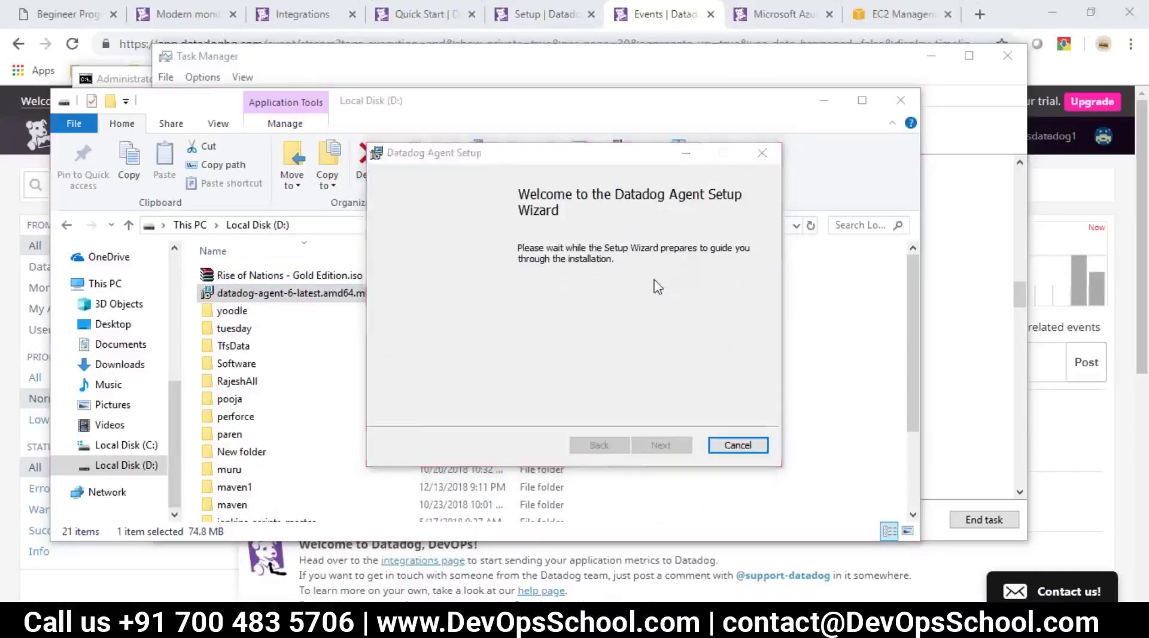
click(663, 446)
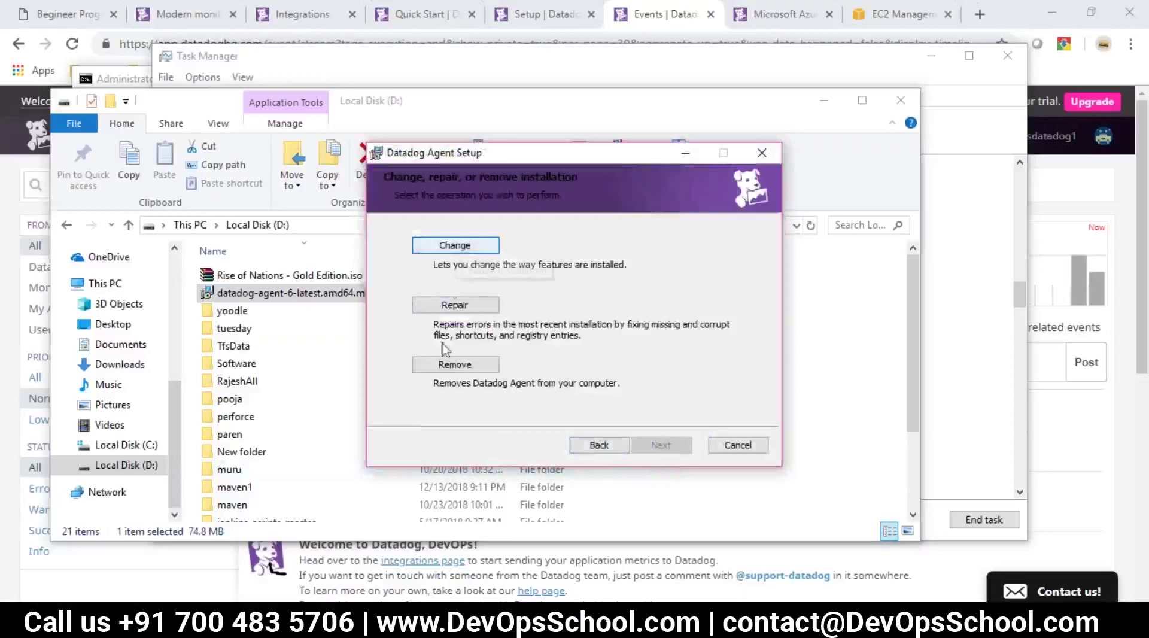
click(484, 315)
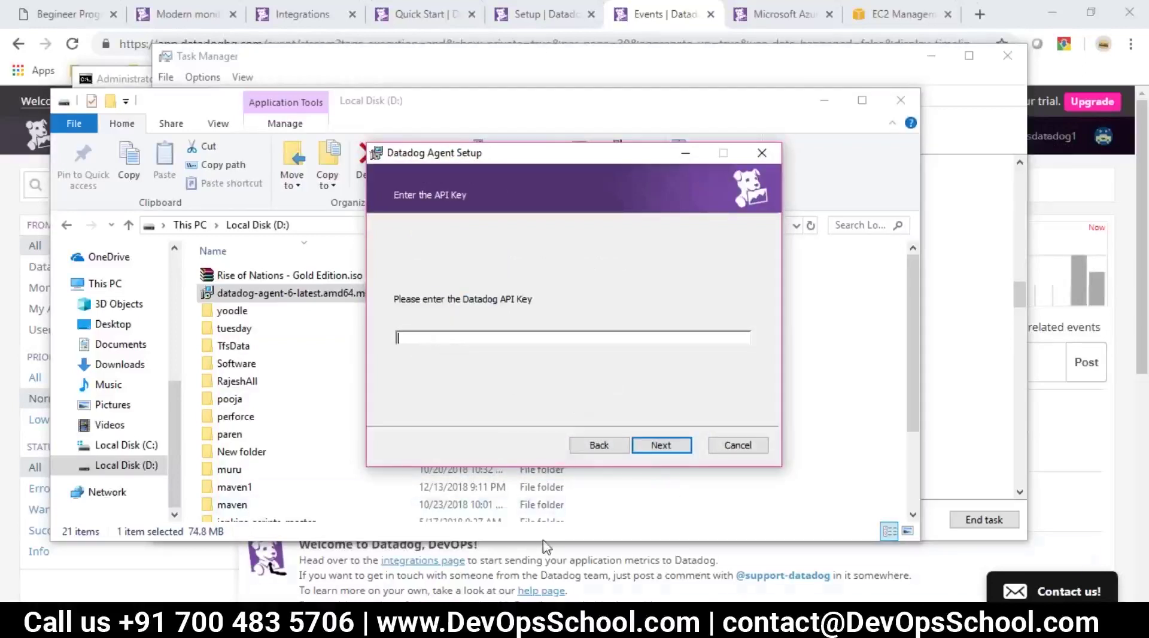
Step: Copy the API key from the Windows install command in the Notepad notes into the Datadog Agent Setup wizard and continue
key(alt+Tab)
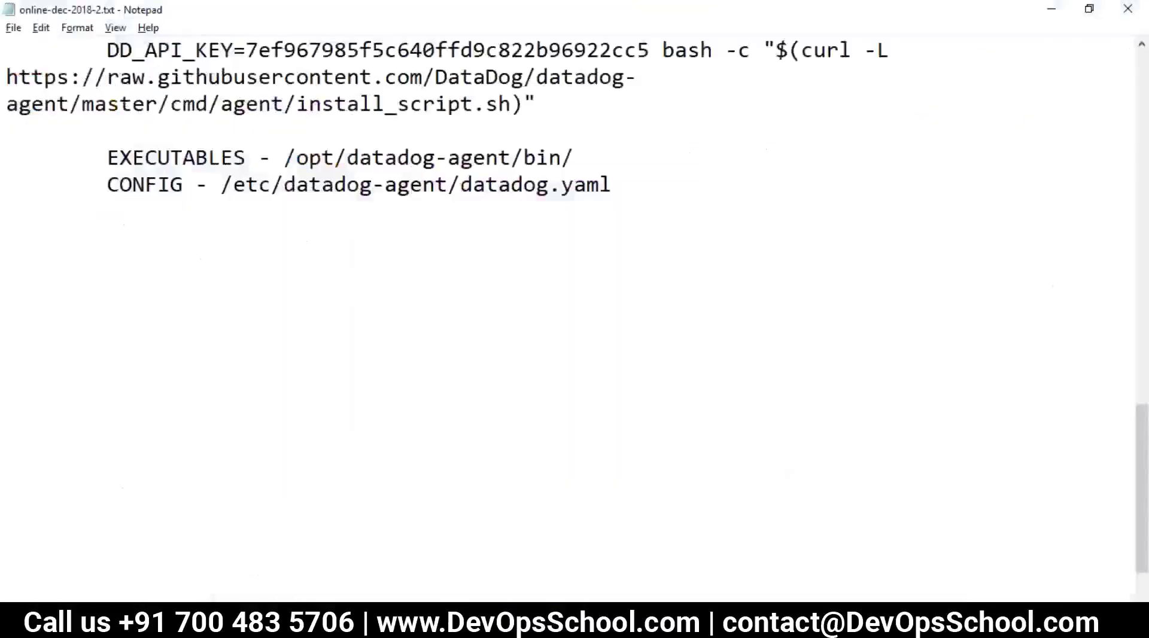
drag(512, 372, 107, 374)
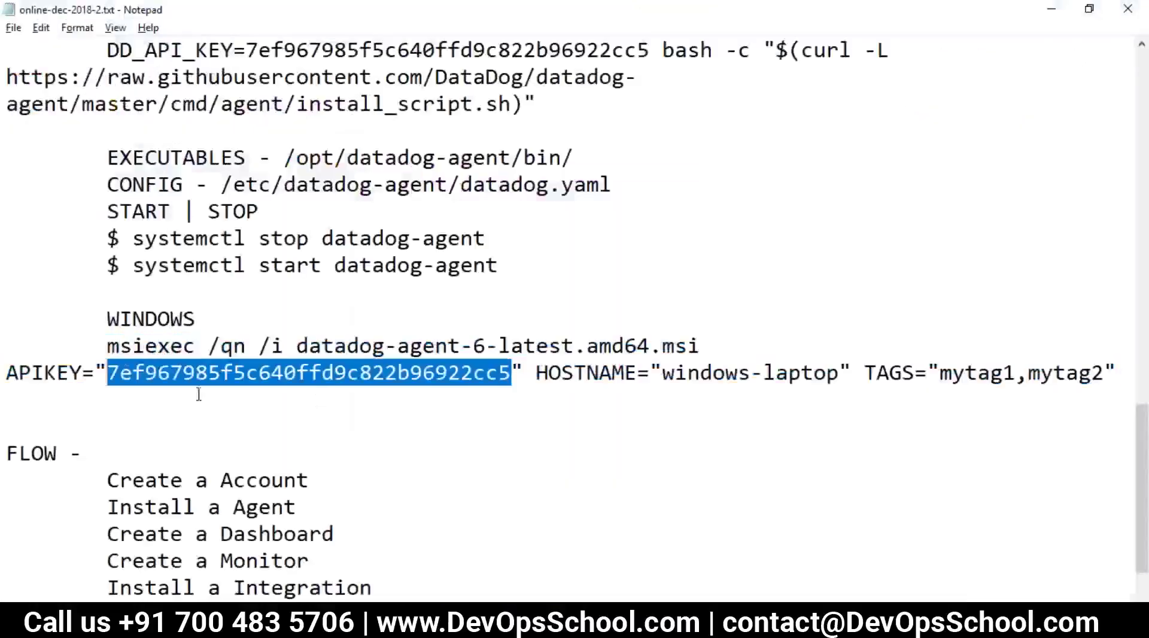
key(ctrl+c)
key(alt+Tab)
key(ctrl+v)
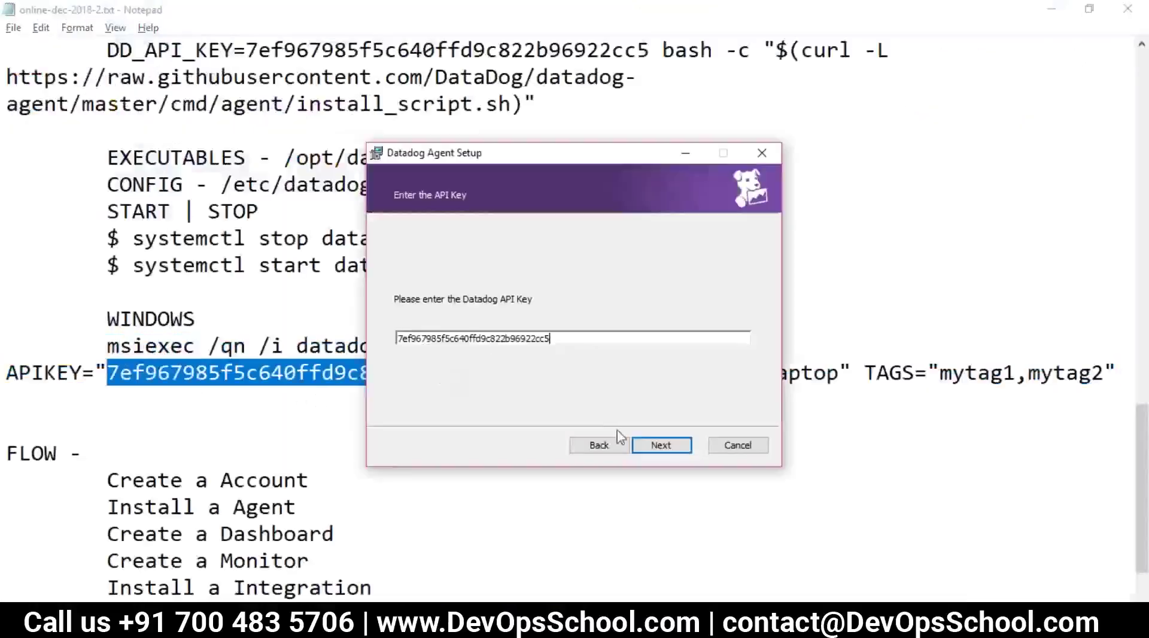
click(647, 445)
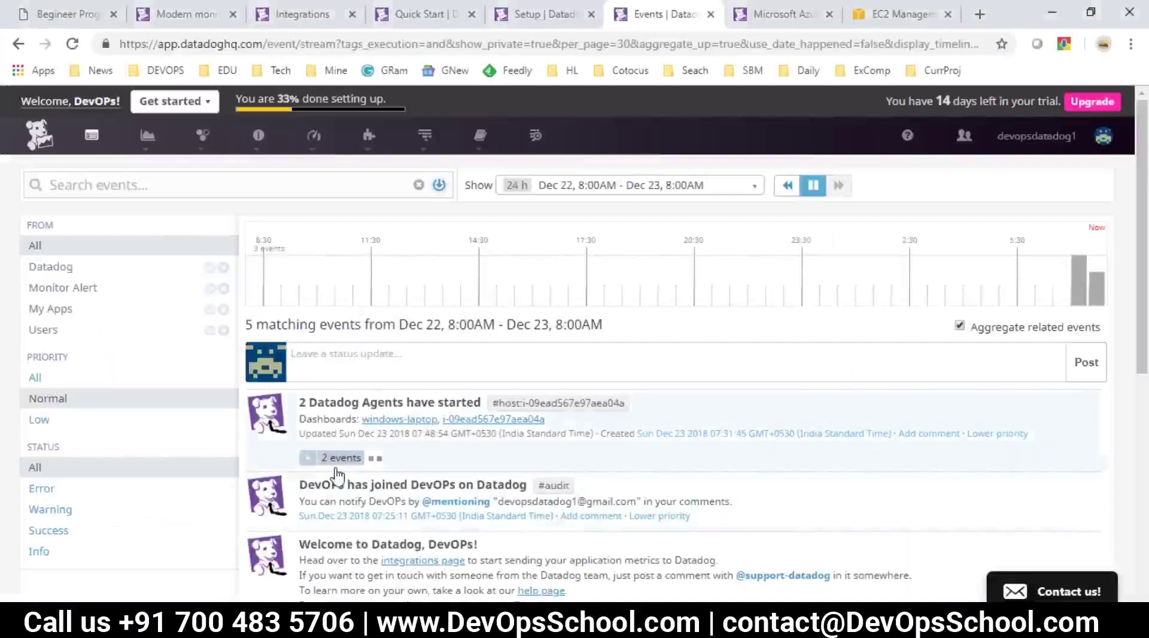
Step: Check the started-agents entry in the browser's Datadog event stream and the state of the Datadog Agent repair wizard
drag(299, 402, 463, 404)
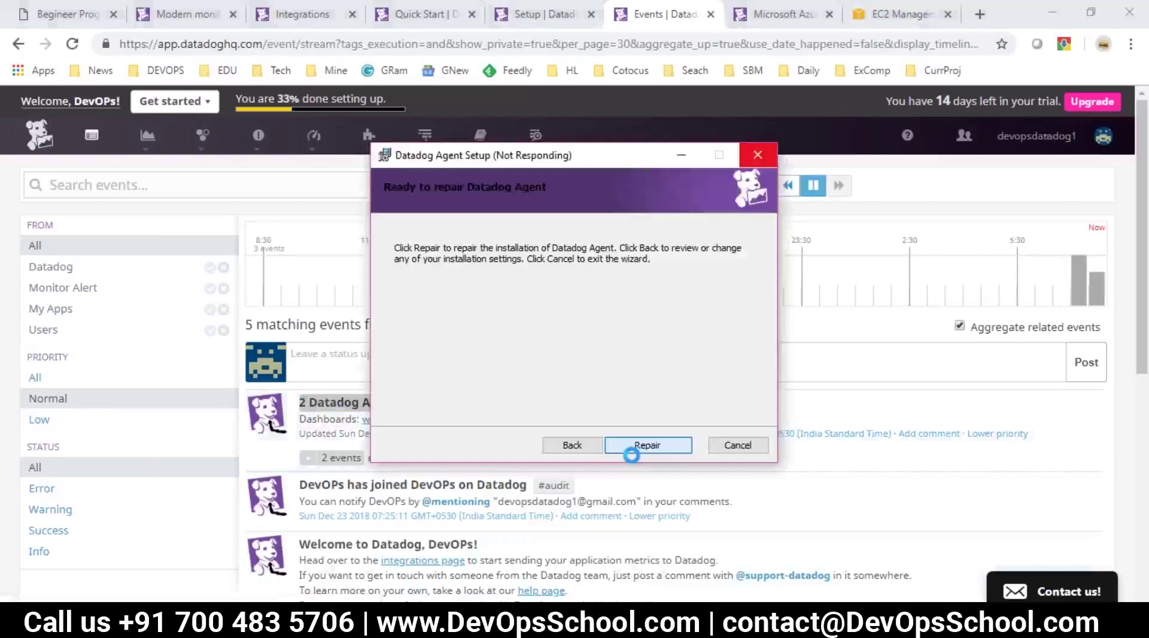
key(alt+Tab)
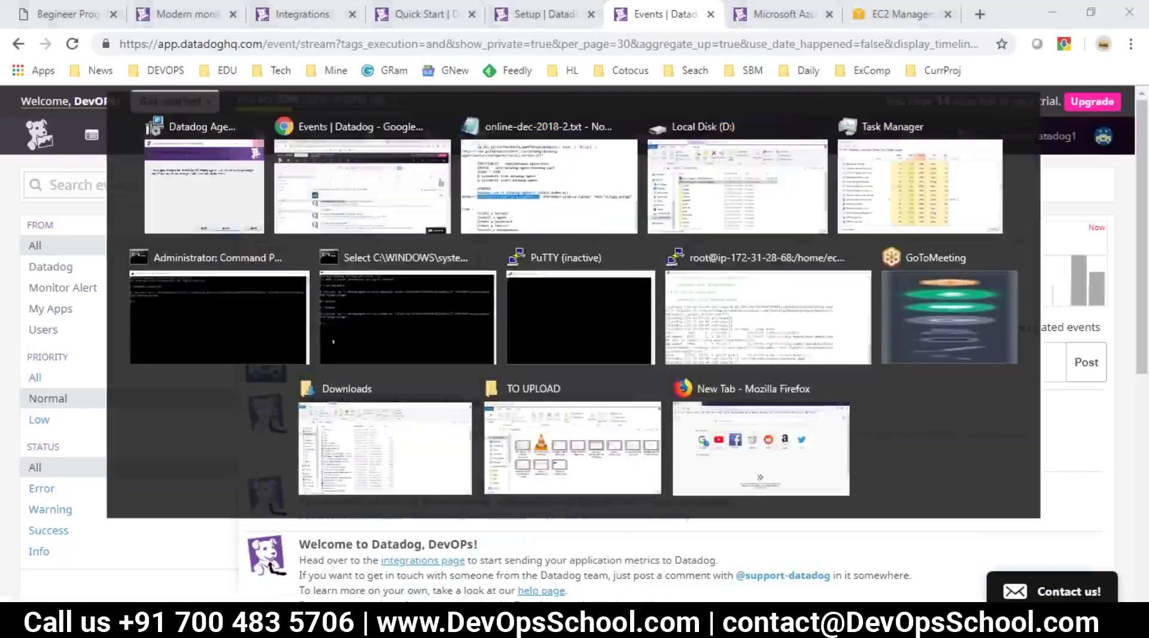
key(alt+Tab)
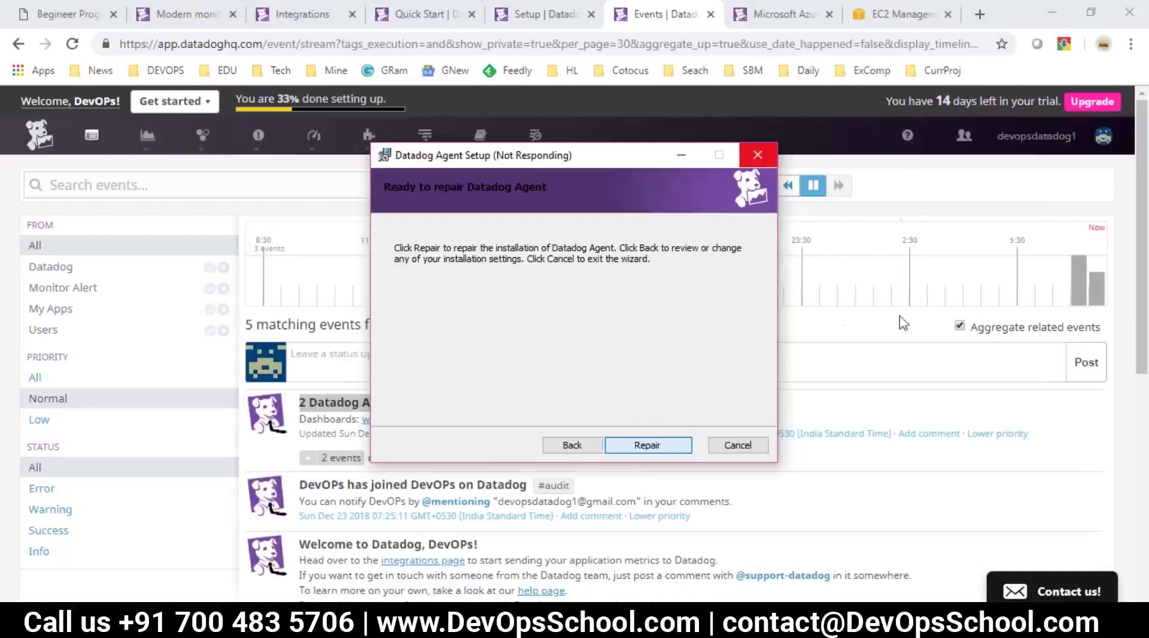
click(910, 178)
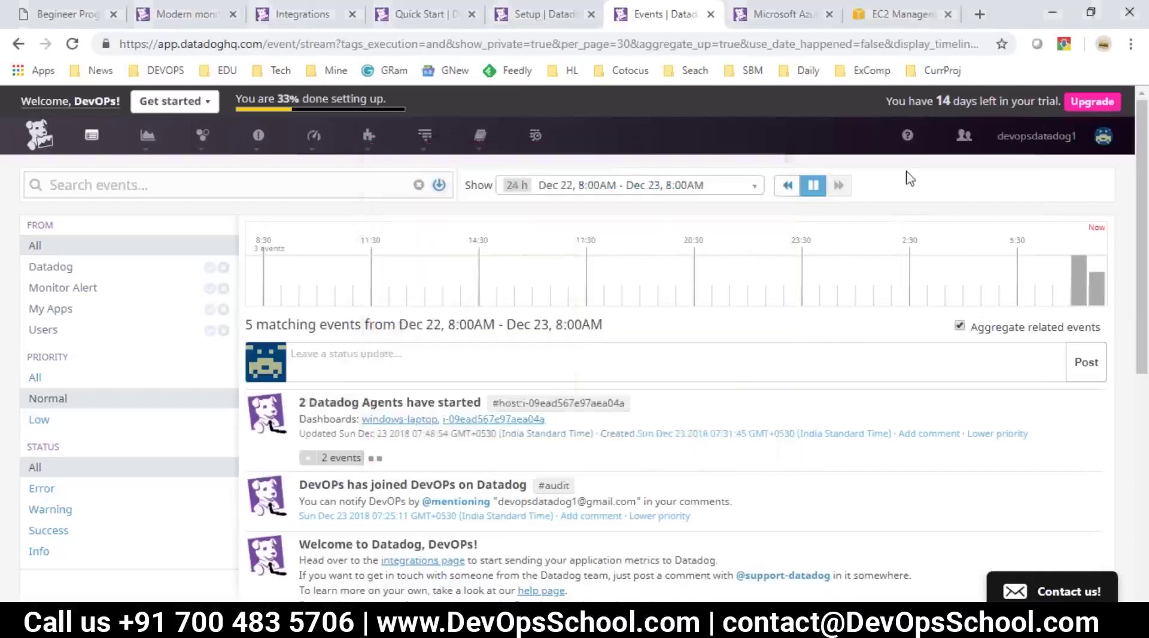
key(alt+Tab)
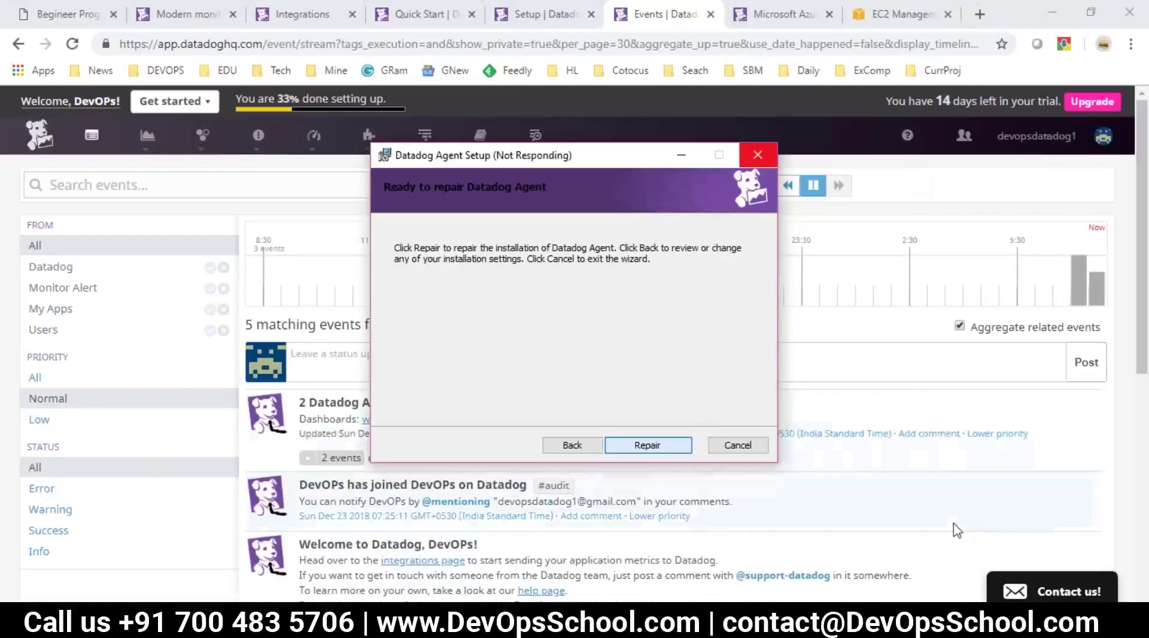
click(1037, 491)
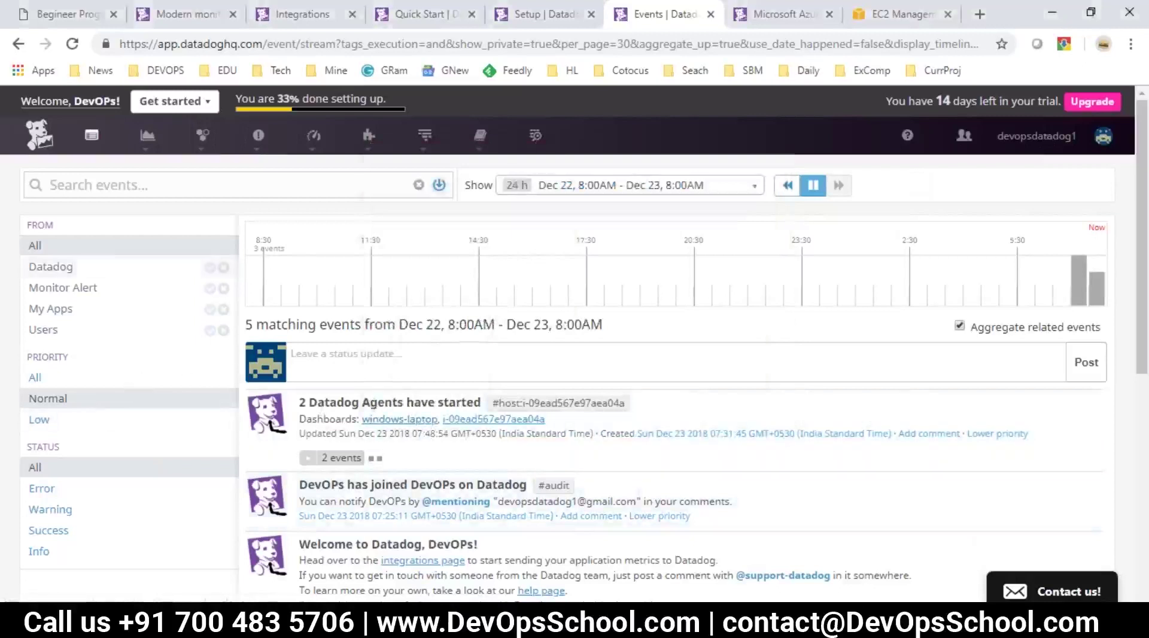
Step: Reload the Datadog Events page and look through the listed events
mouse_move(93, 162)
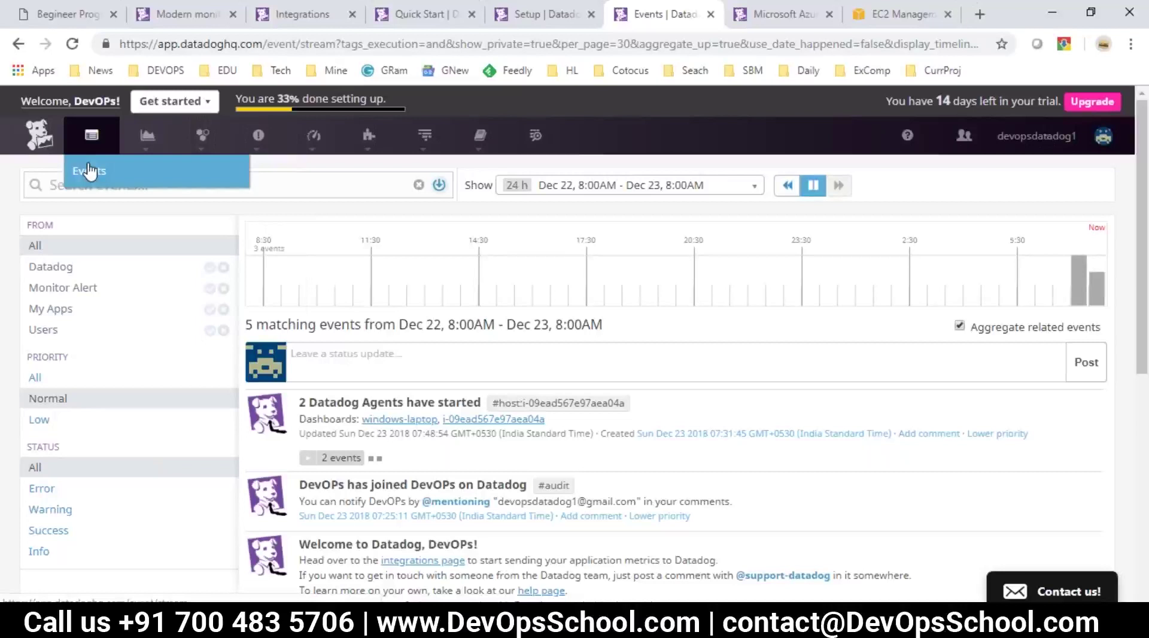
click(89, 172)
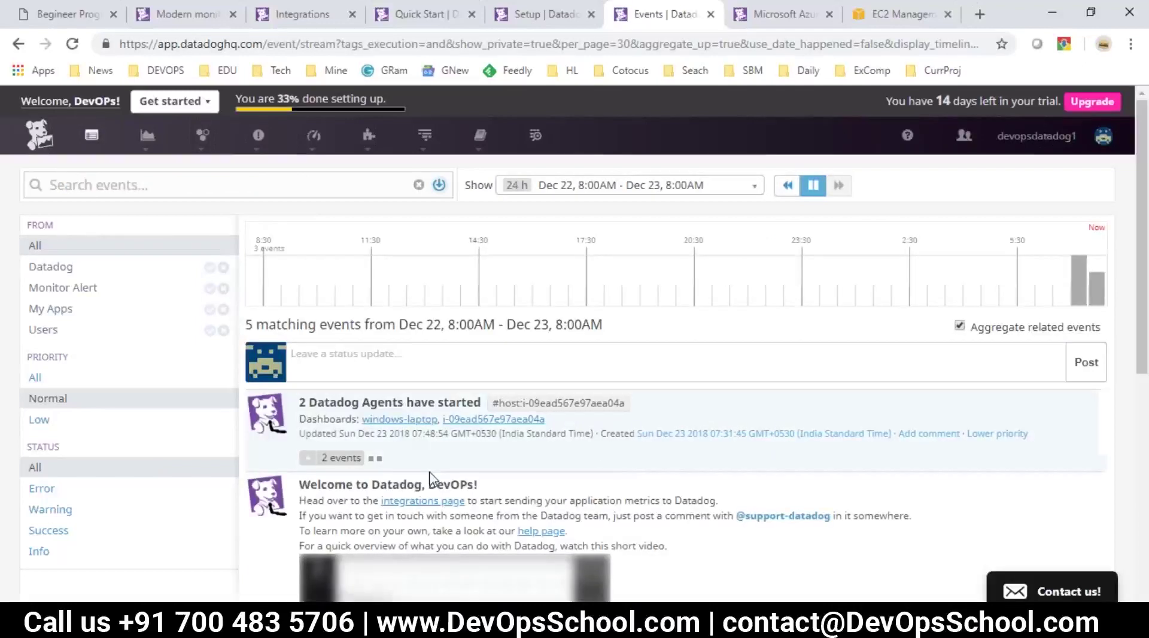
scroll(429, 479, down, 3)
scroll(599, 389, up, 3)
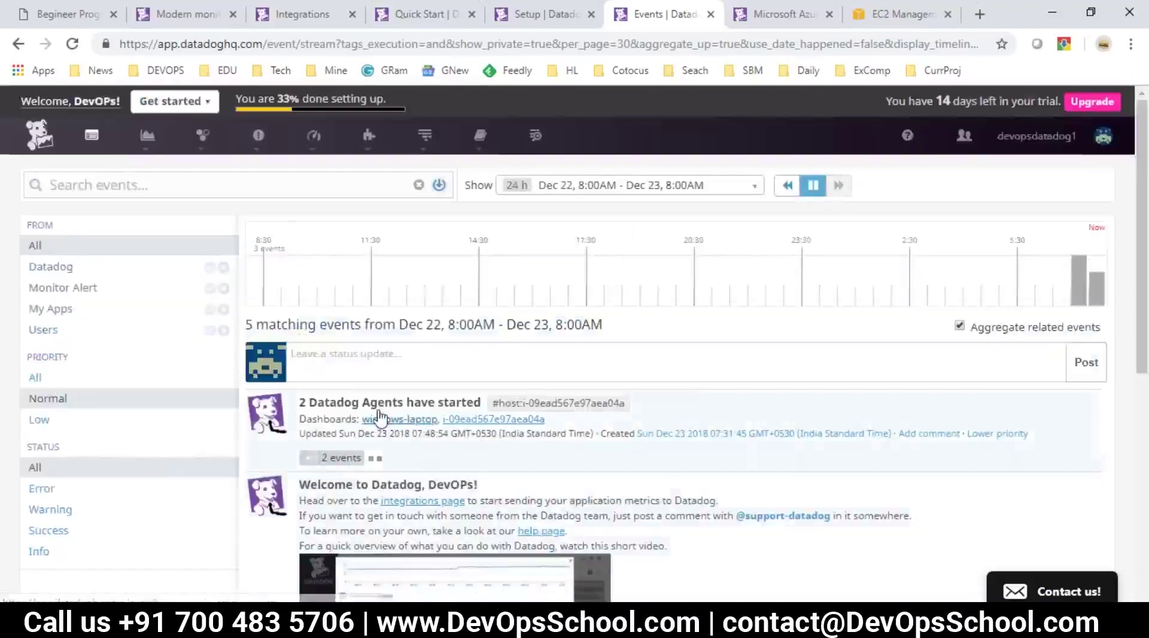
Step: Expand the aggregated events under the started Datadog Agents entry and review each host's event and the rest of the stream
click(353, 464)
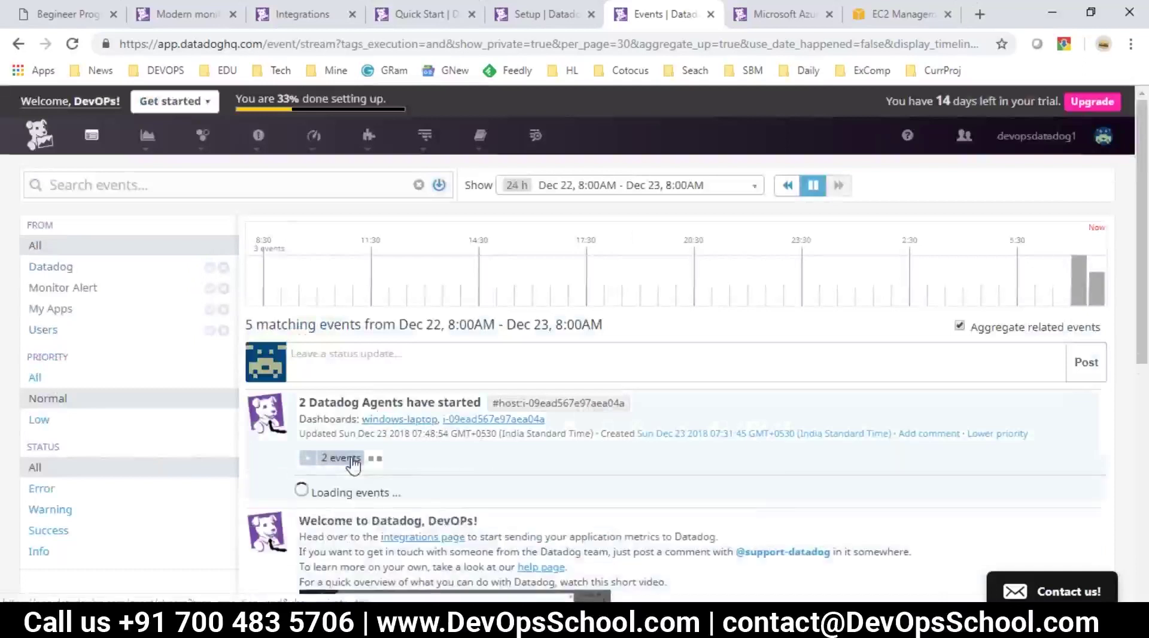
scroll(401, 475, down, 1)
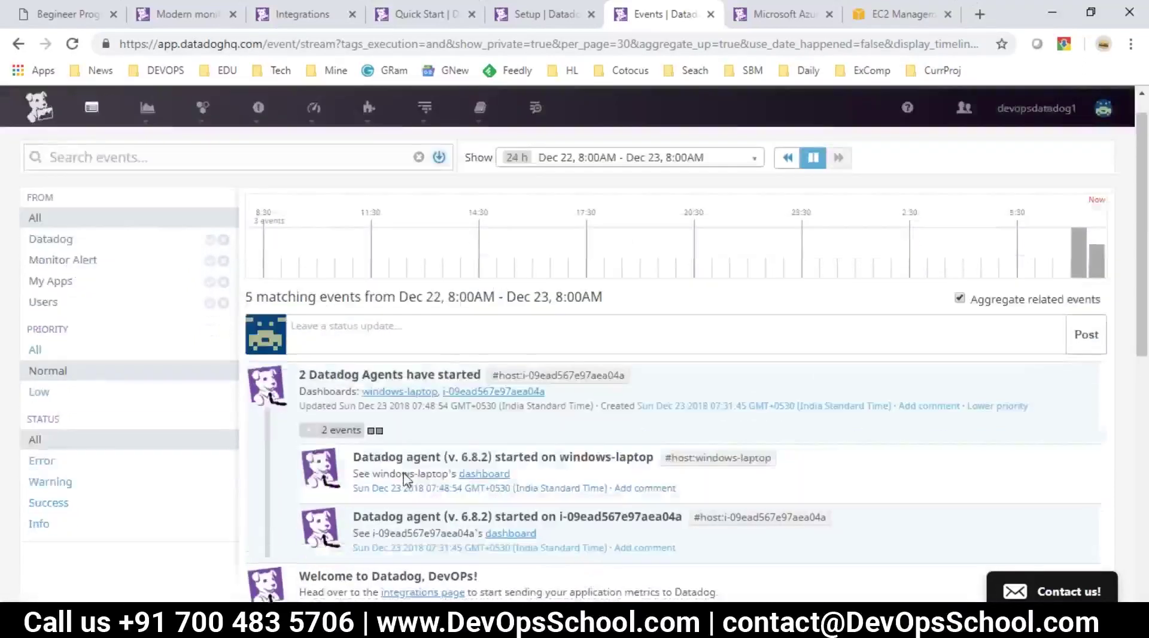
scroll(406, 479, down, 2)
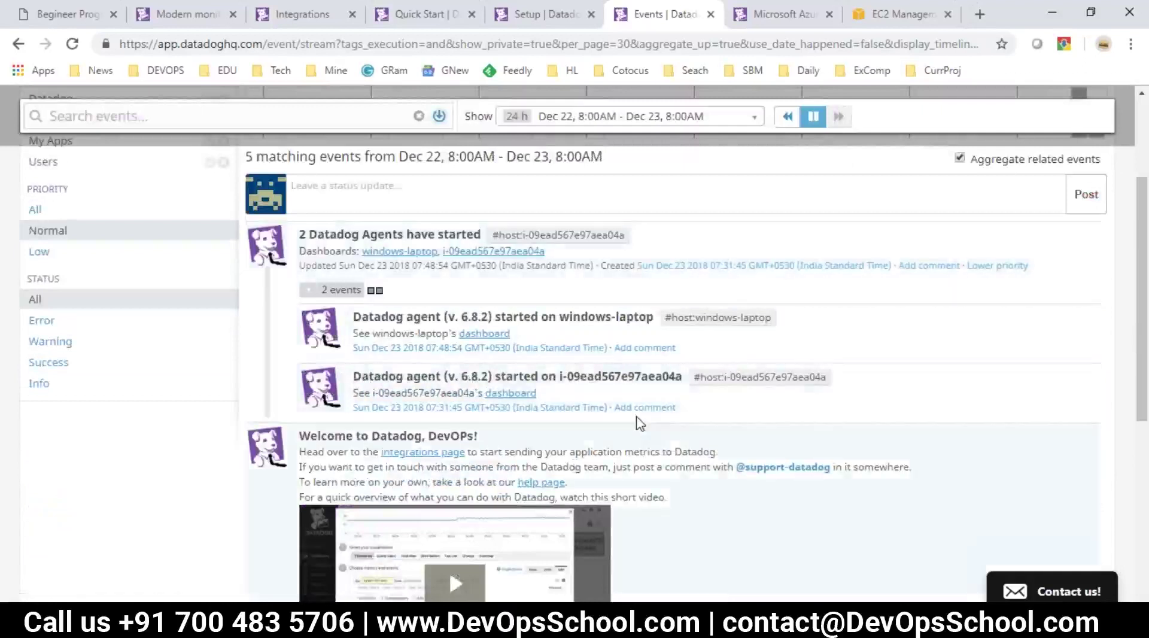
drag(561, 377, 683, 377)
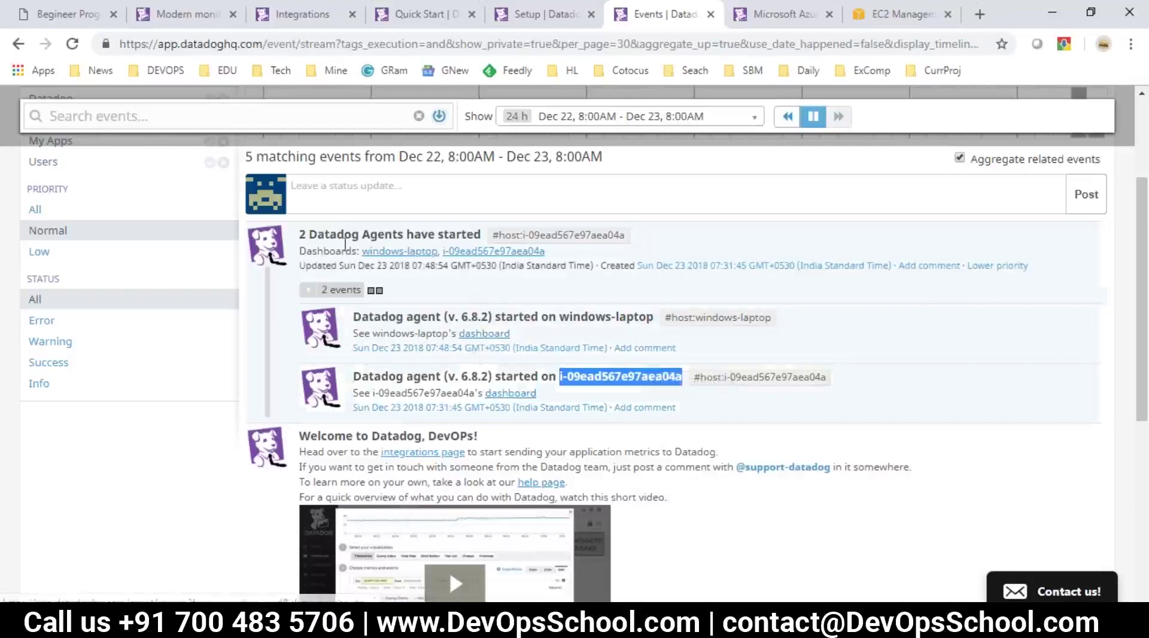
scroll(461, 435, down, 4)
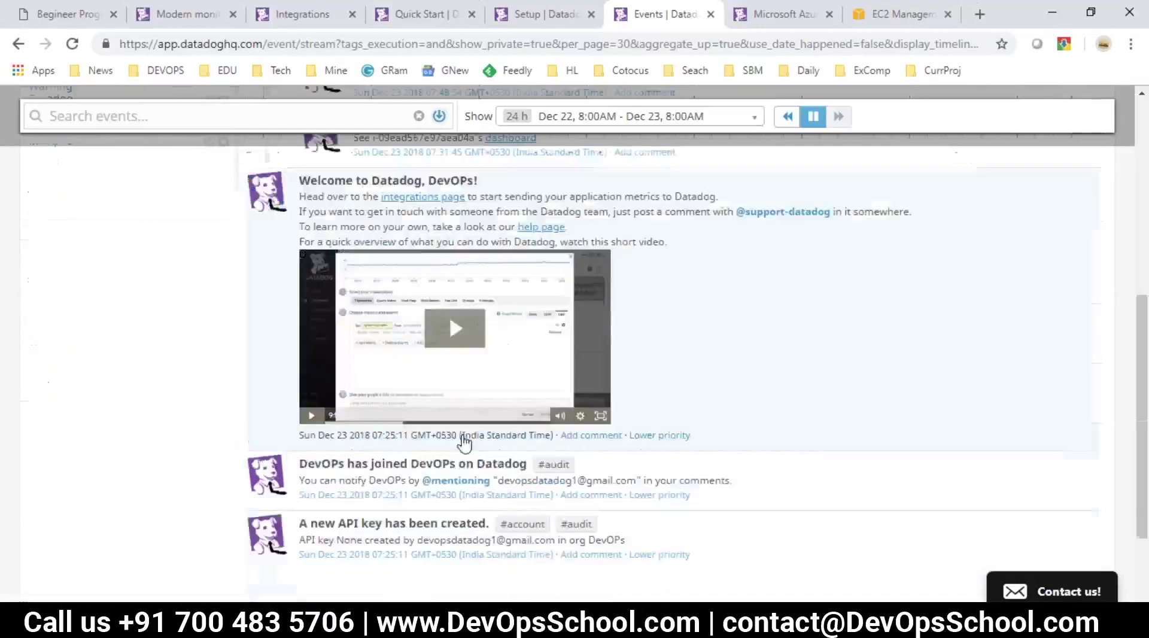
scroll(461, 441, up, 7)
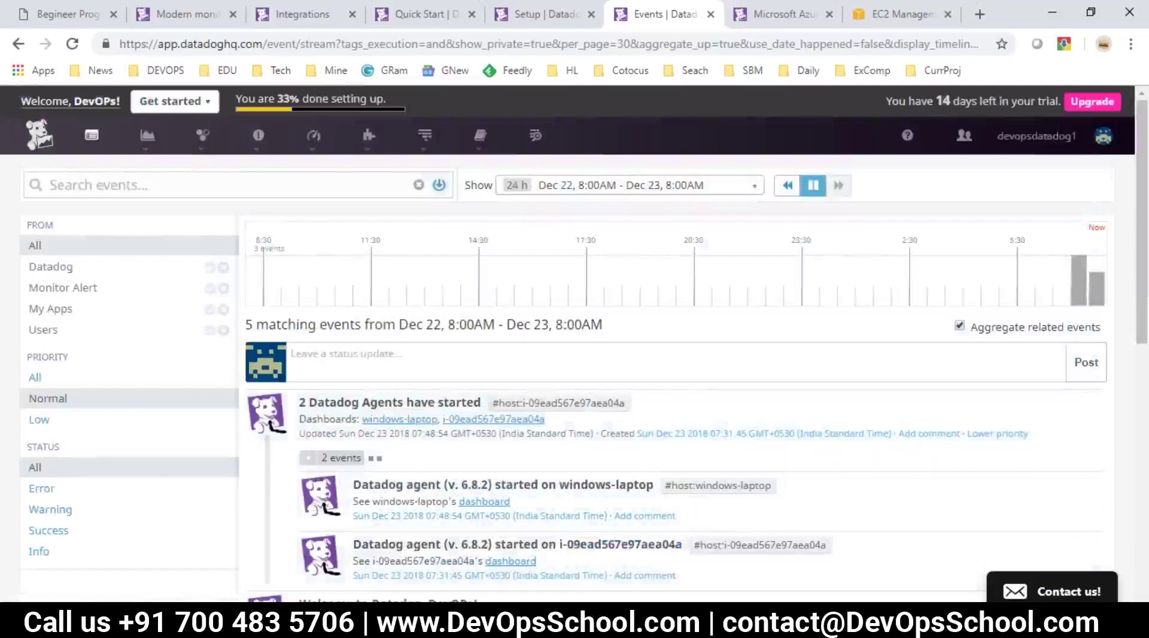
Step: Look over the time range options, then filter the event stream to the Datadog, Monitor Alert and My Apps sources
click(706, 185)
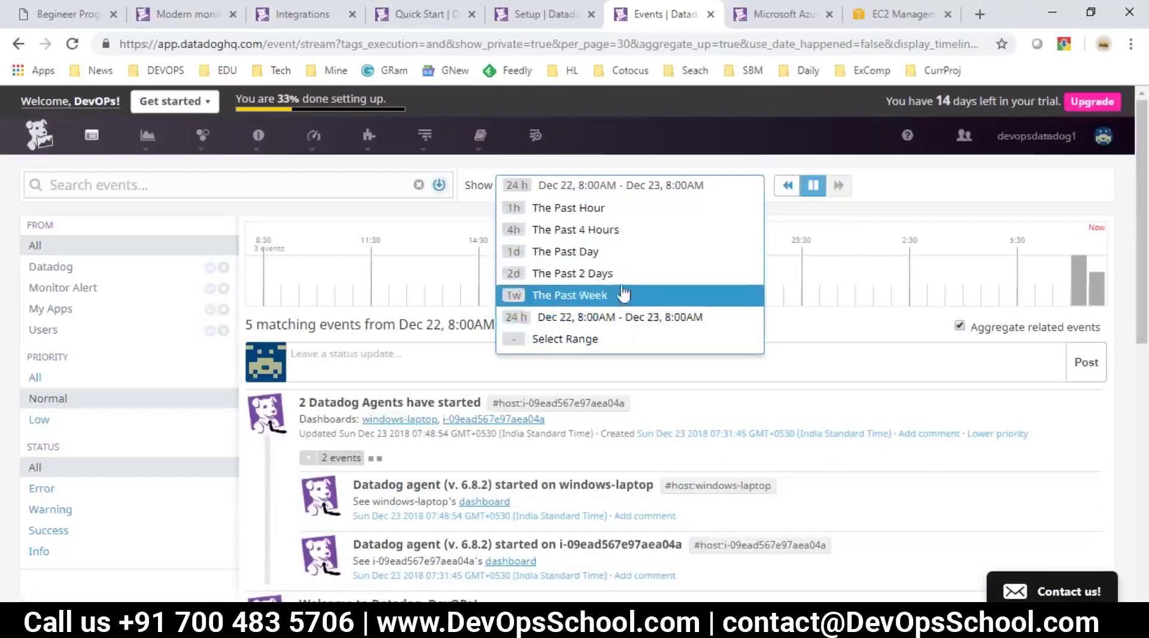
click(828, 367)
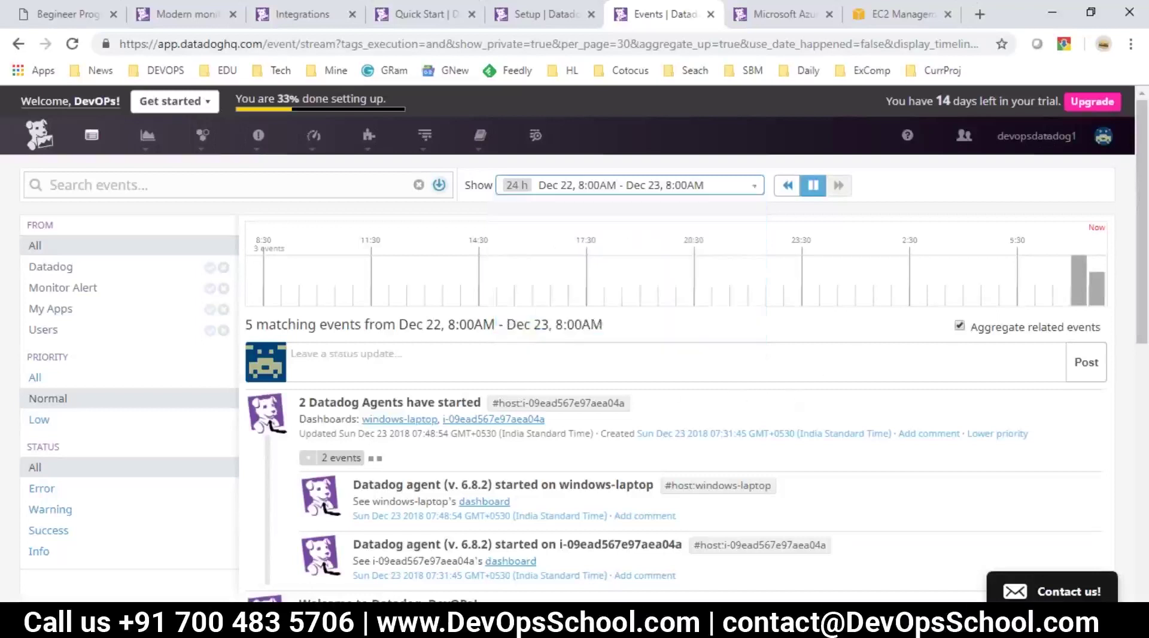
click(45, 274)
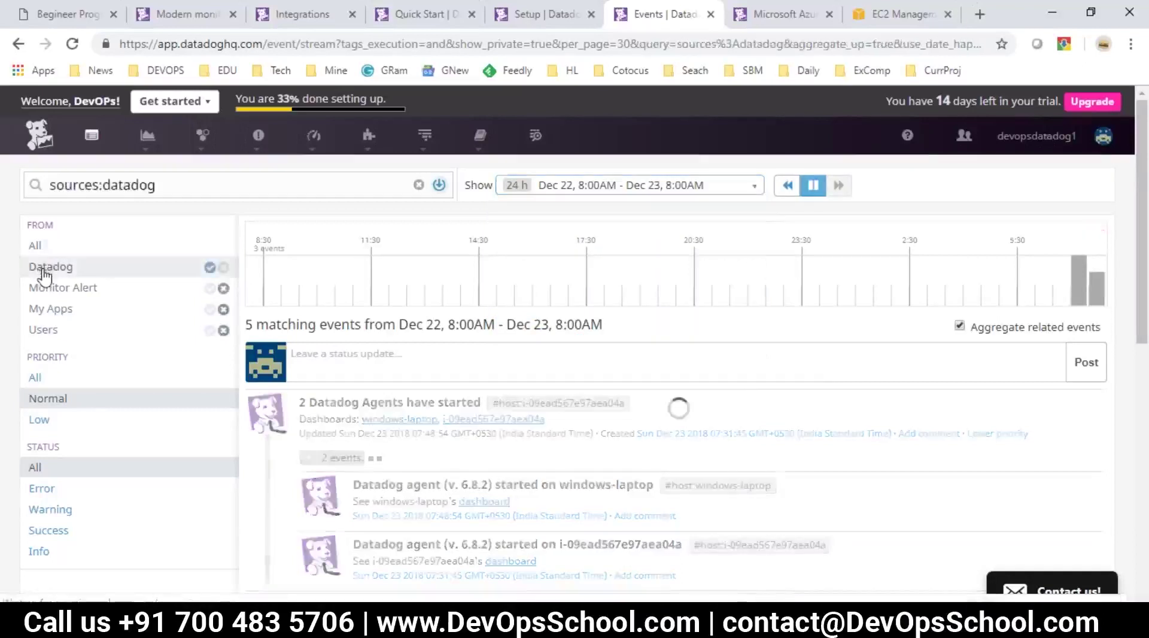
click(69, 292)
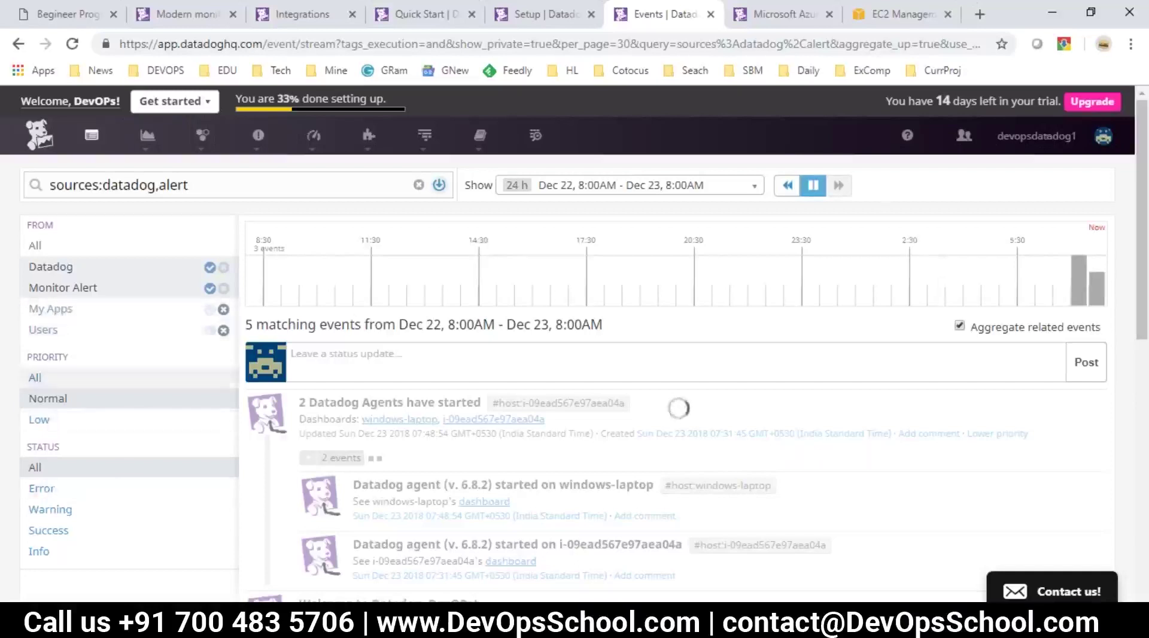
click(49, 310)
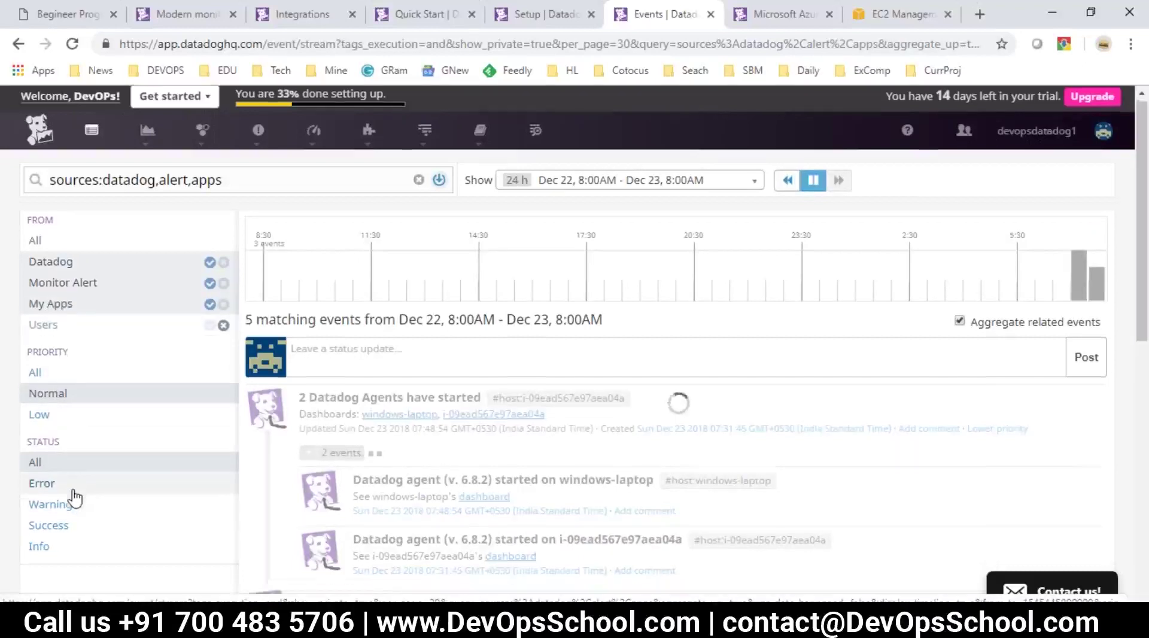
Step: Filter the event stream by Error status, switch the filter to Warning, and finally to Success
scroll(75, 497, down, 3)
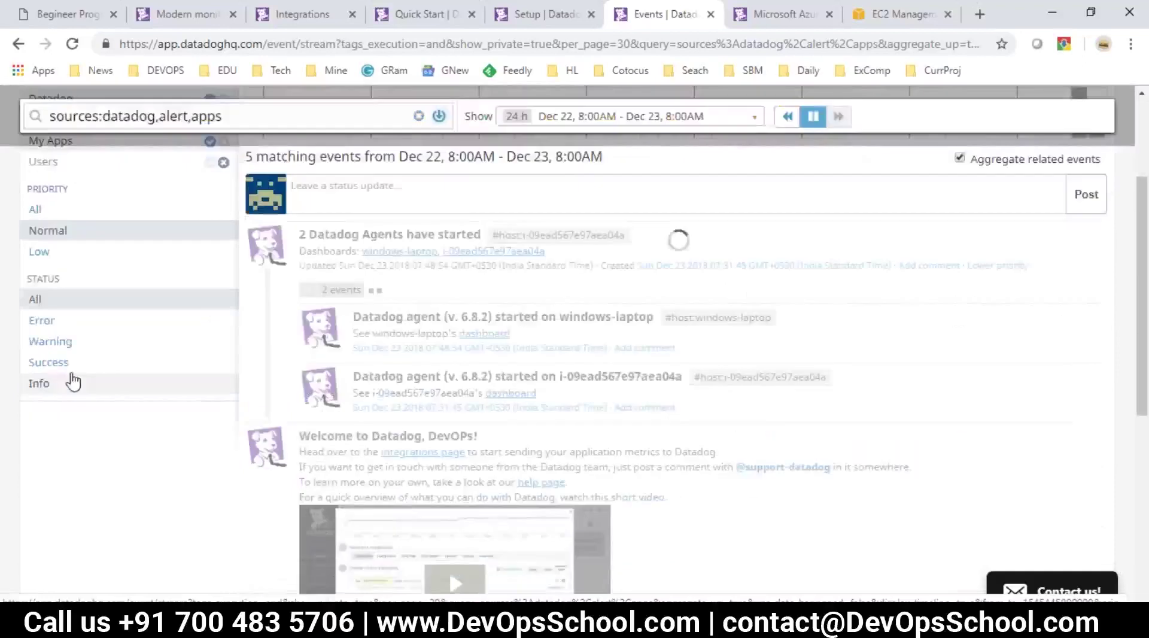
click(41, 320)
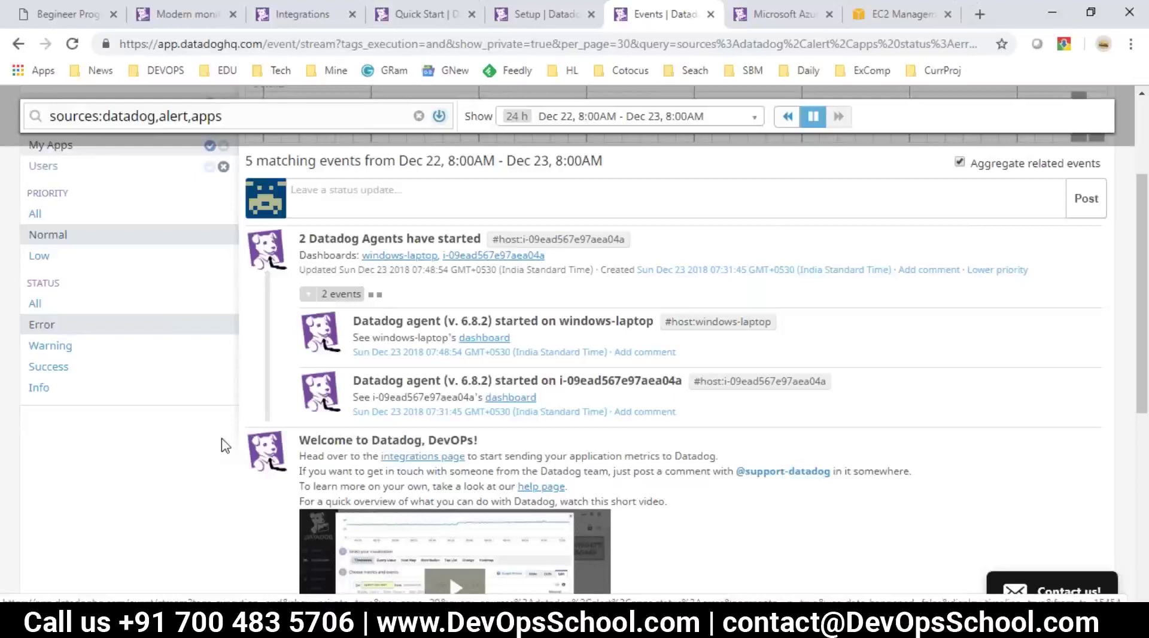
scroll(225, 446, up, 3)
click(52, 510)
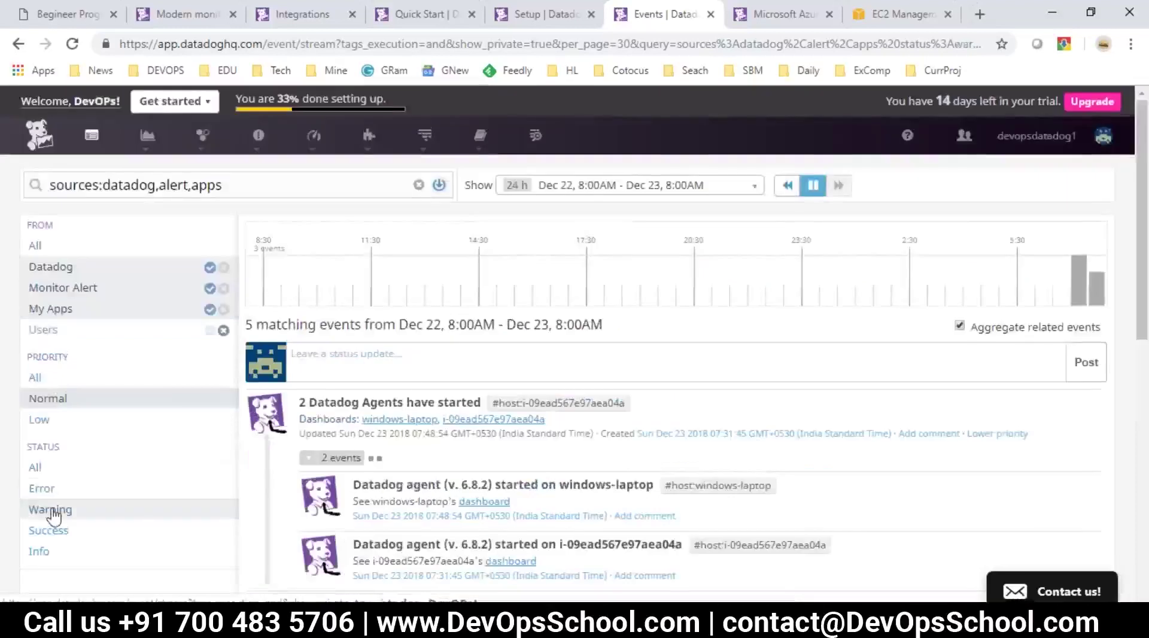
click(133, 528)
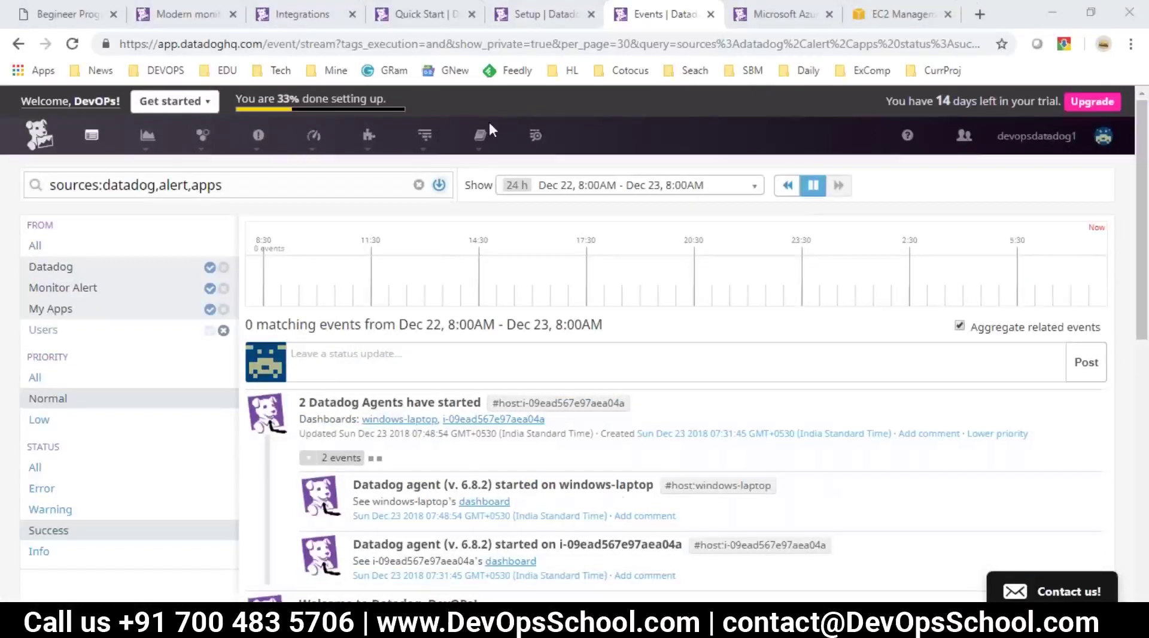
key(alt+Tab)
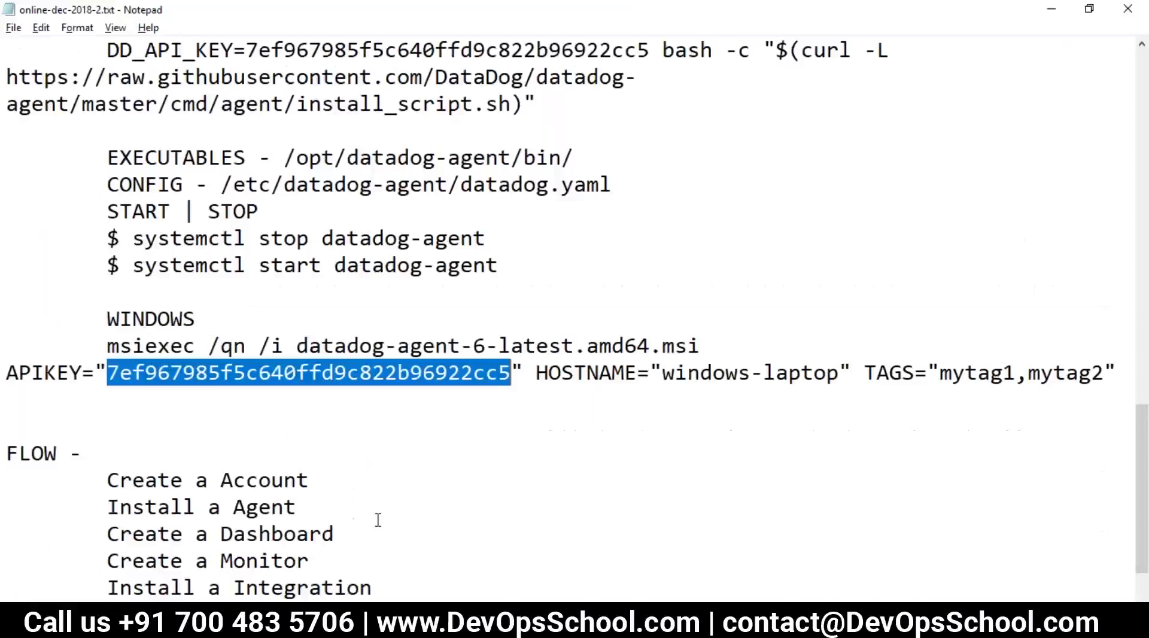
click(378, 520)
key(alt+Tab)
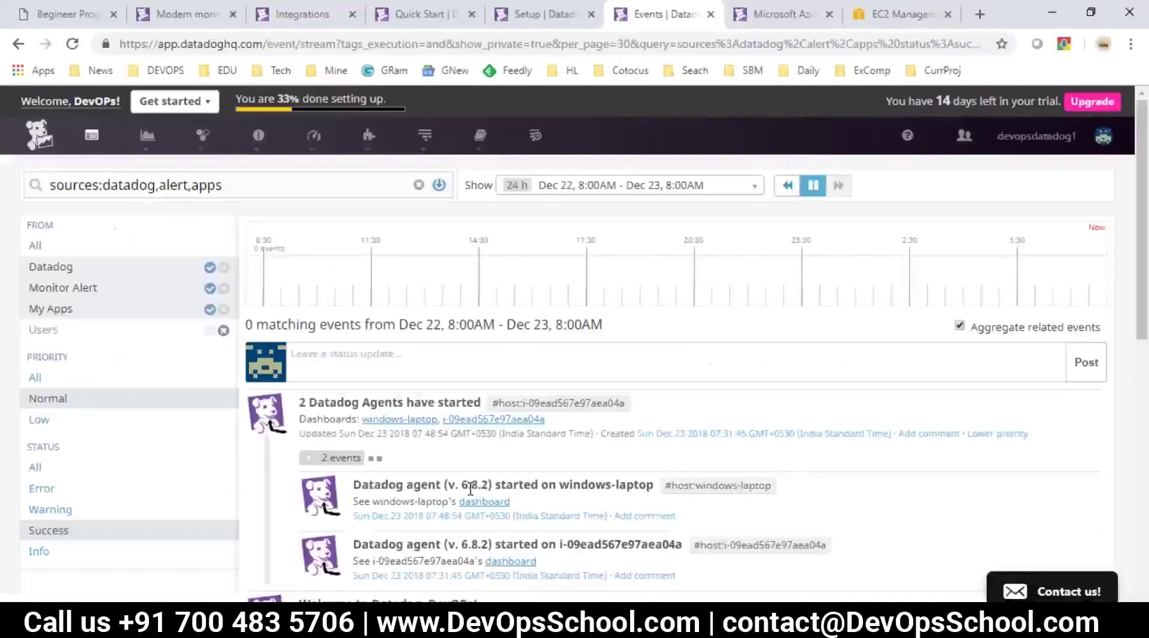
Step: Launch Paint by running mspaint and set the pencil to the thickest line size
key(super+r)
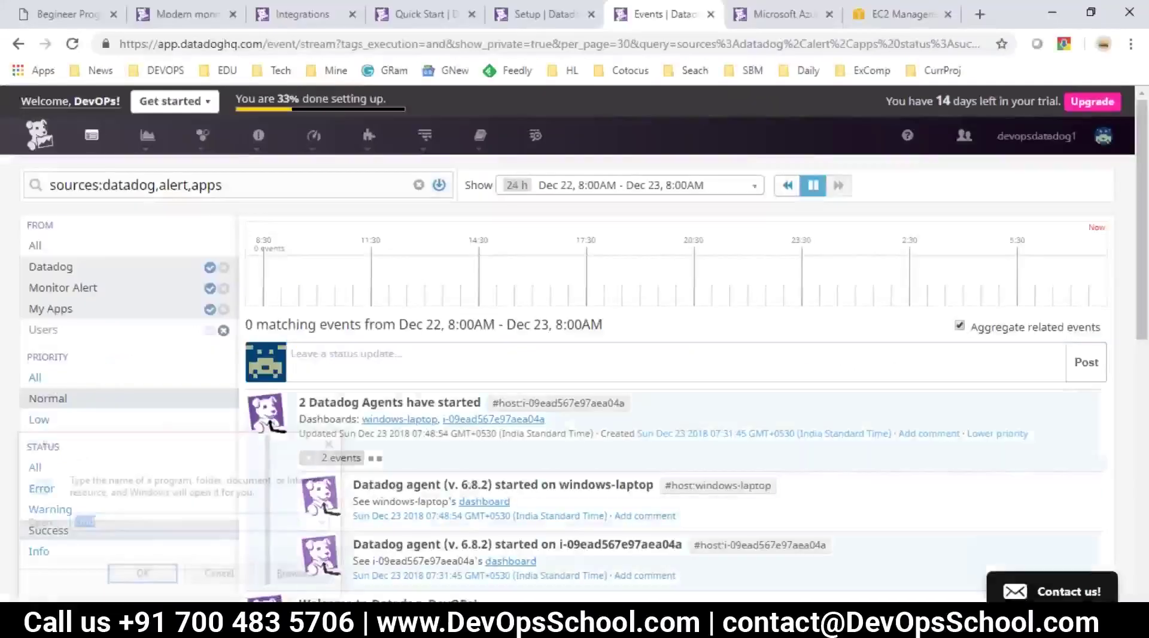
text(ms)
key(Down)
key(Down)
key(Down)
key(Return)
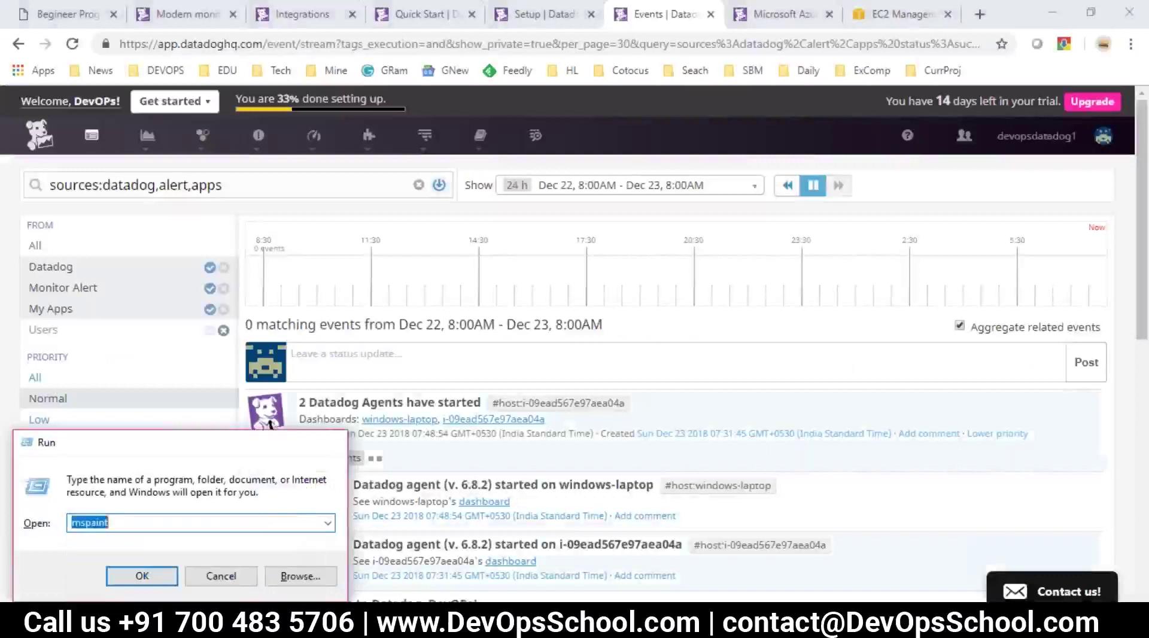
key(Return)
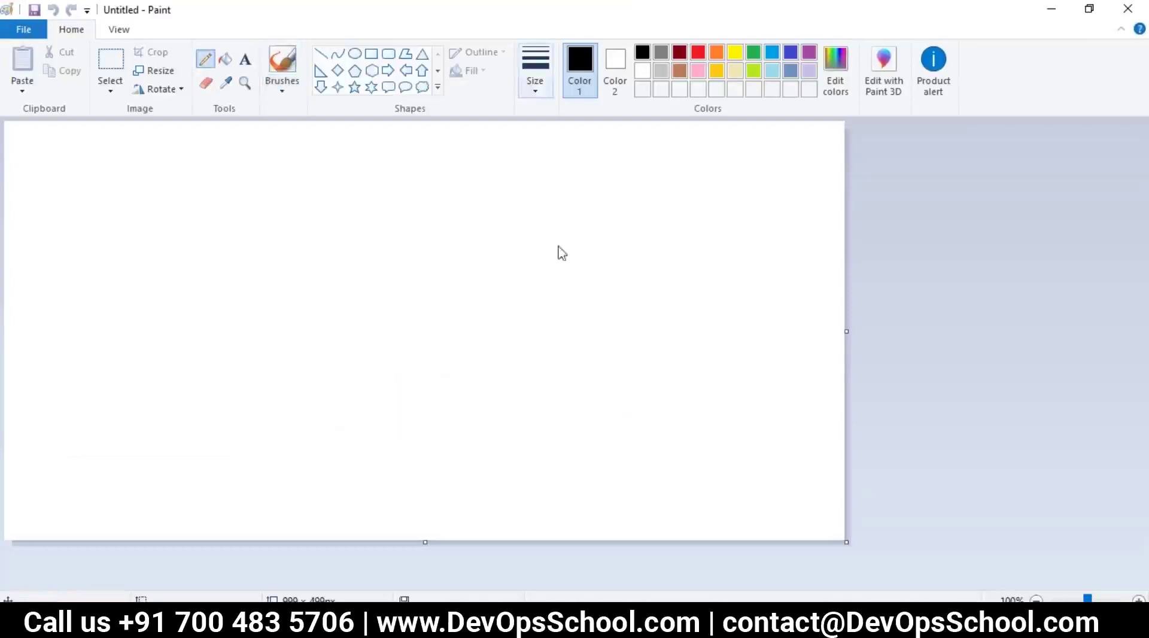
click(535, 87)
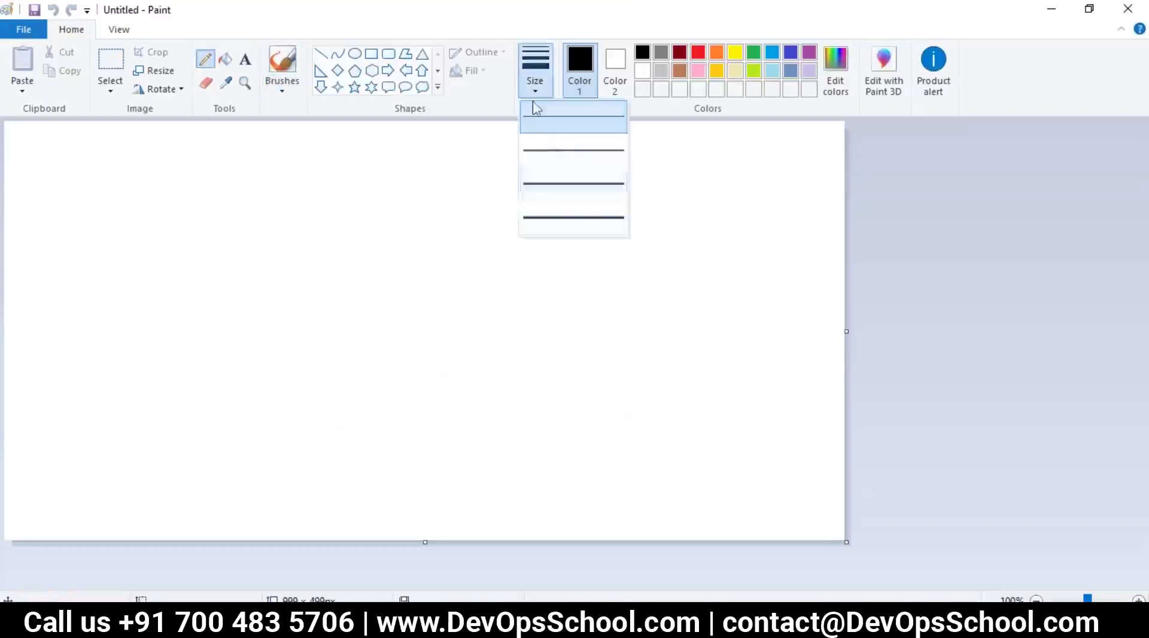
click(559, 218)
Step: Sketch a large box with a small box inside it, plus three small separate boxes stacked on the canvas's left side
mouse_move(398, 157)
mouse_down()
mouse_move(395, 338)
mouse_move(423, 475)
mouse_move(634, 487)
mouse_move(775, 479)
mouse_move(788, 239)
mouse_move(762, 119)
mouse_move(465, 135)
mouse_move(386, 160)
mouse_up()
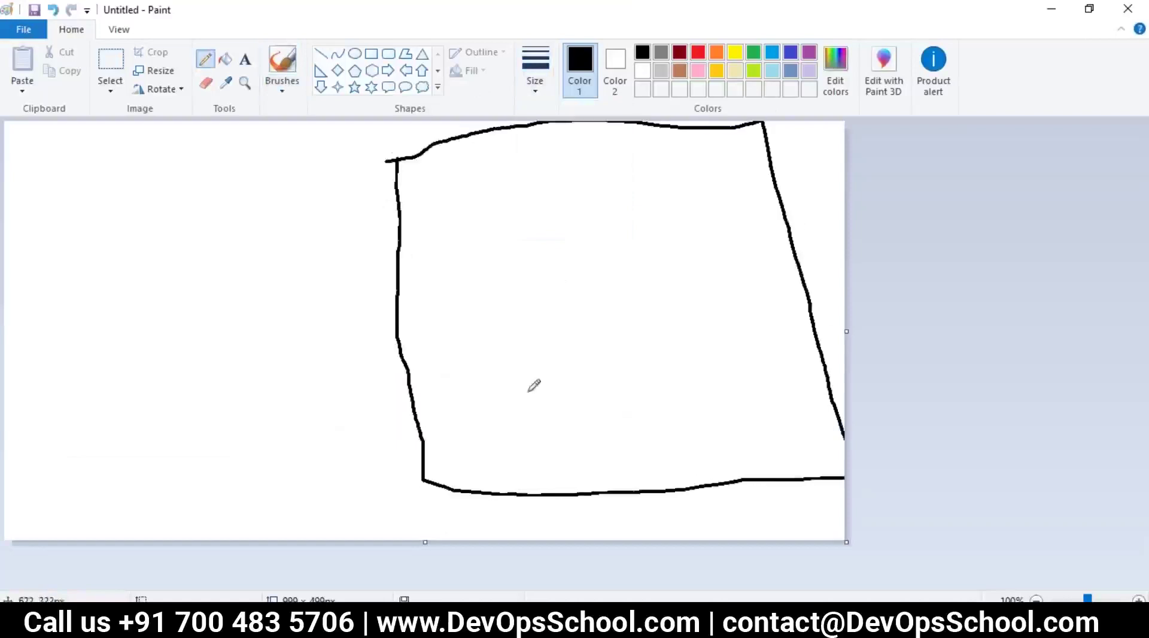
mouse_move(469, 276)
mouse_down()
mouse_move(461, 193)
mouse_move(525, 166)
mouse_move(552, 236)
mouse_move(489, 253)
mouse_move(468, 276)
mouse_up()
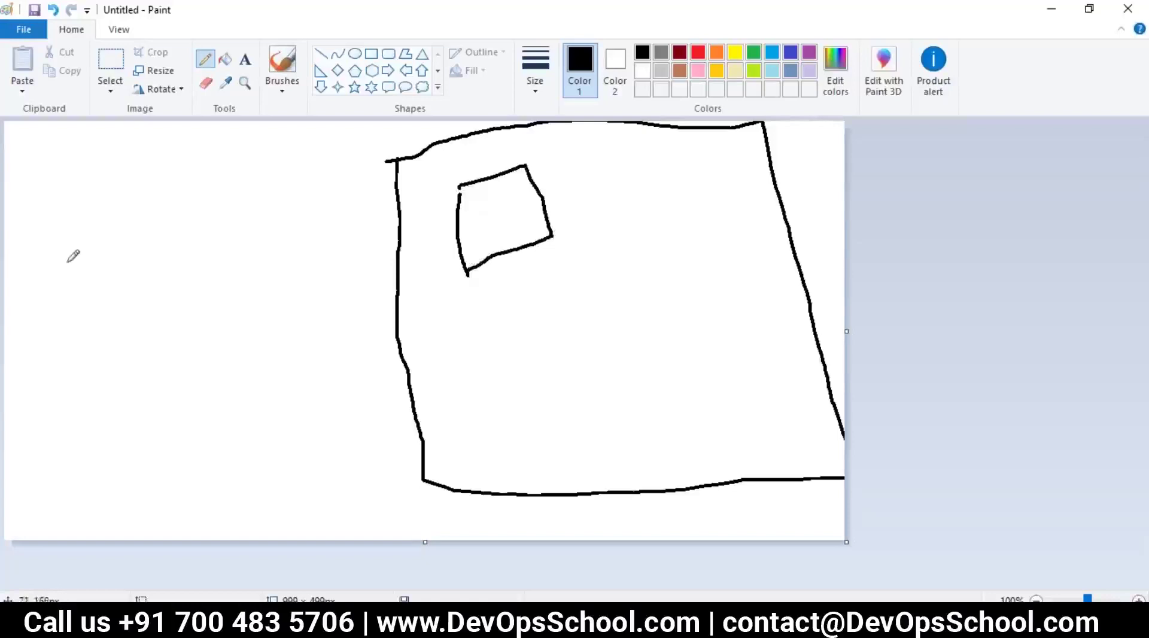
mouse_move(62, 231)
mouse_down()
mouse_move(67, 278)
mouse_move(140, 278)
mouse_move(118, 208)
mouse_move(55, 230)
mouse_up()
mouse_move(50, 339)
mouse_down()
mouse_move(41, 419)
mouse_move(148, 361)
mouse_move(30, 343)
mouse_up()
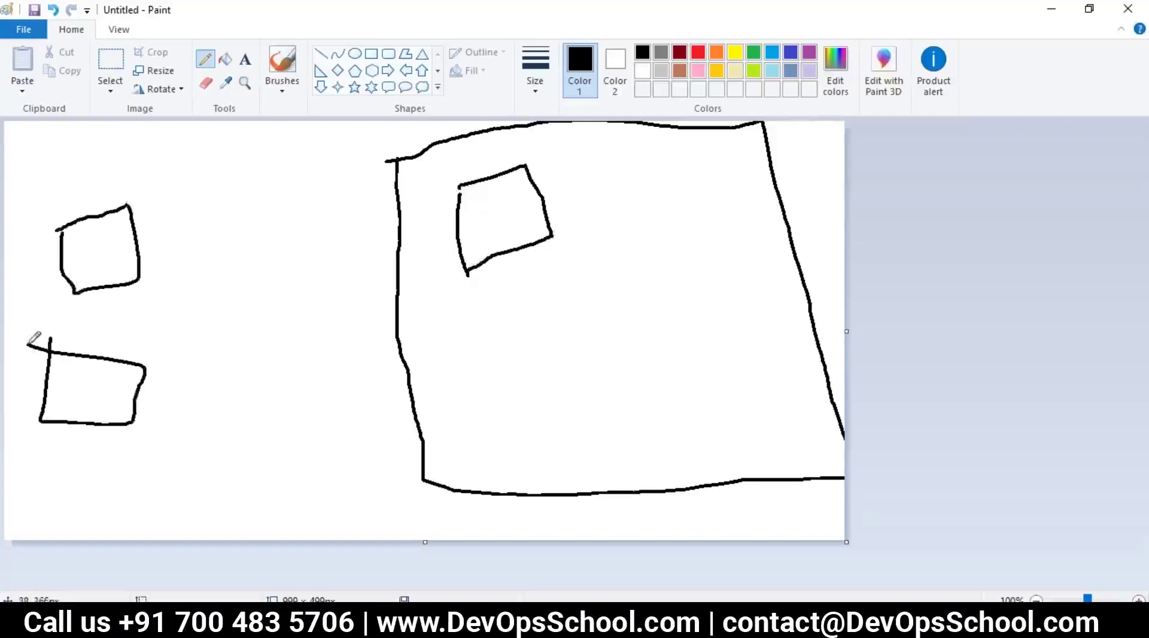
mouse_move(47, 157)
mouse_down()
mouse_move(50, 194)
mouse_move(115, 135)
mouse_move(49, 144)
mouse_move(48, 158)
mouse_up()
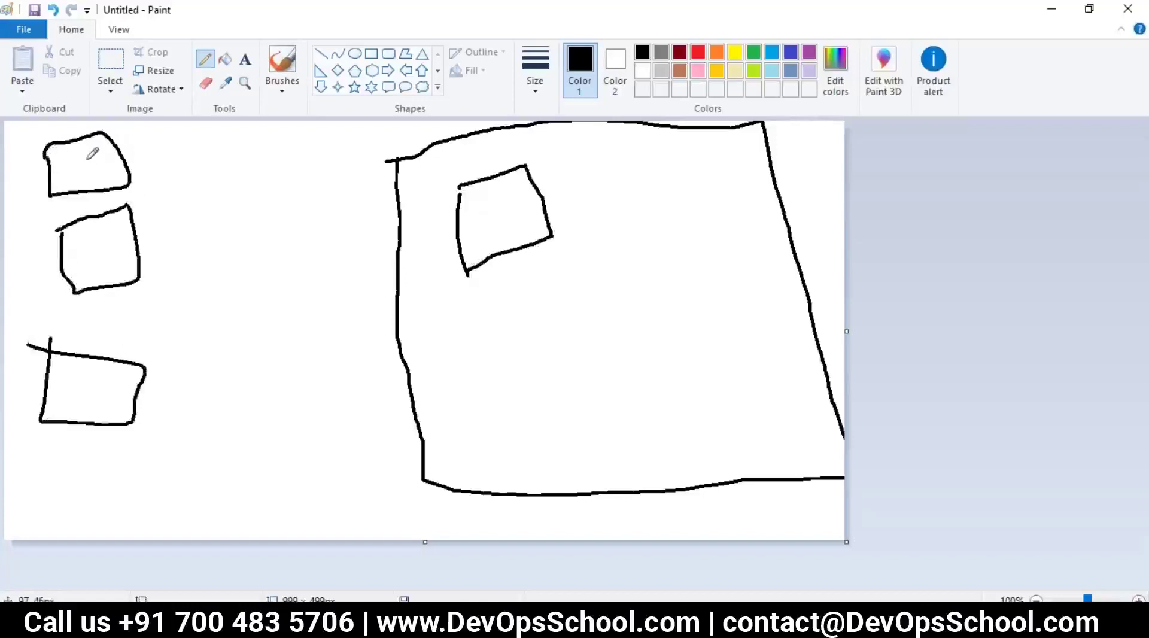
Step: Draw connecting lines from each of the three outer boxes to the small box inside the large one
mouse_move(86, 159)
mouse_down()
mouse_move(231, 135)
mouse_move(328, 151)
mouse_move(482, 225)
mouse_move(484, 209)
mouse_move(443, 232)
mouse_up()
mouse_move(86, 251)
mouse_down()
mouse_move(335, 216)
mouse_move(466, 240)
mouse_up()
mouse_move(87, 400)
mouse_down()
mouse_move(397, 275)
mouse_move(527, 205)
mouse_move(513, 216)
mouse_up()
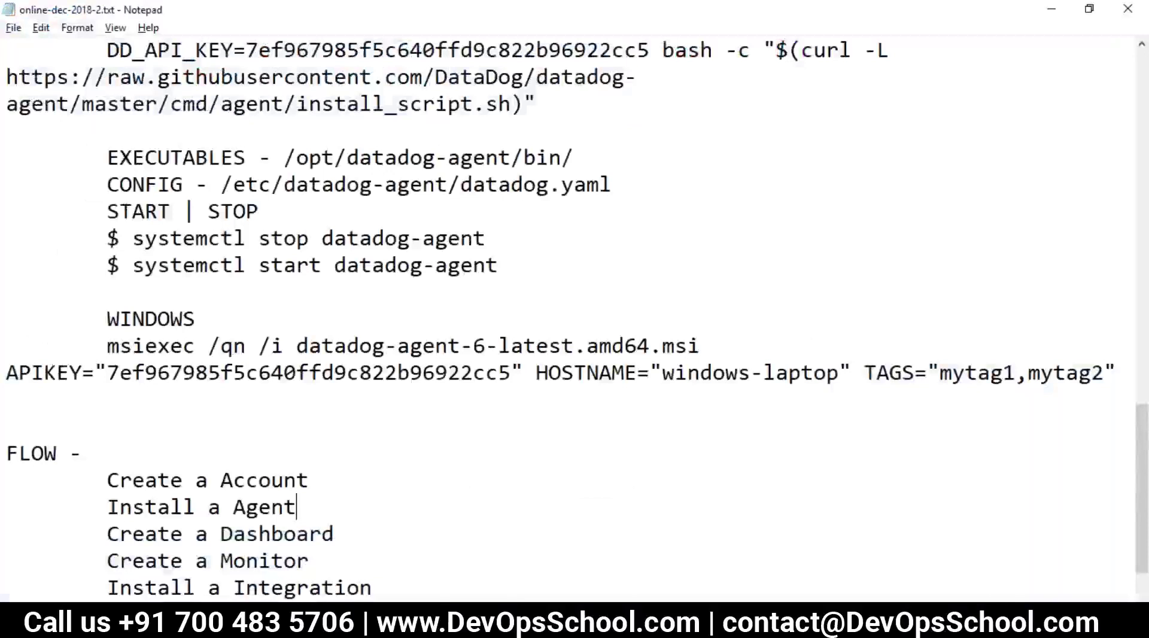
Step: Switch to the Notepad notes and add the heading "Architecture of Agent" with a dashed underline below the FLOW list
scroll(379, 551, down, 1)
click(379, 554)
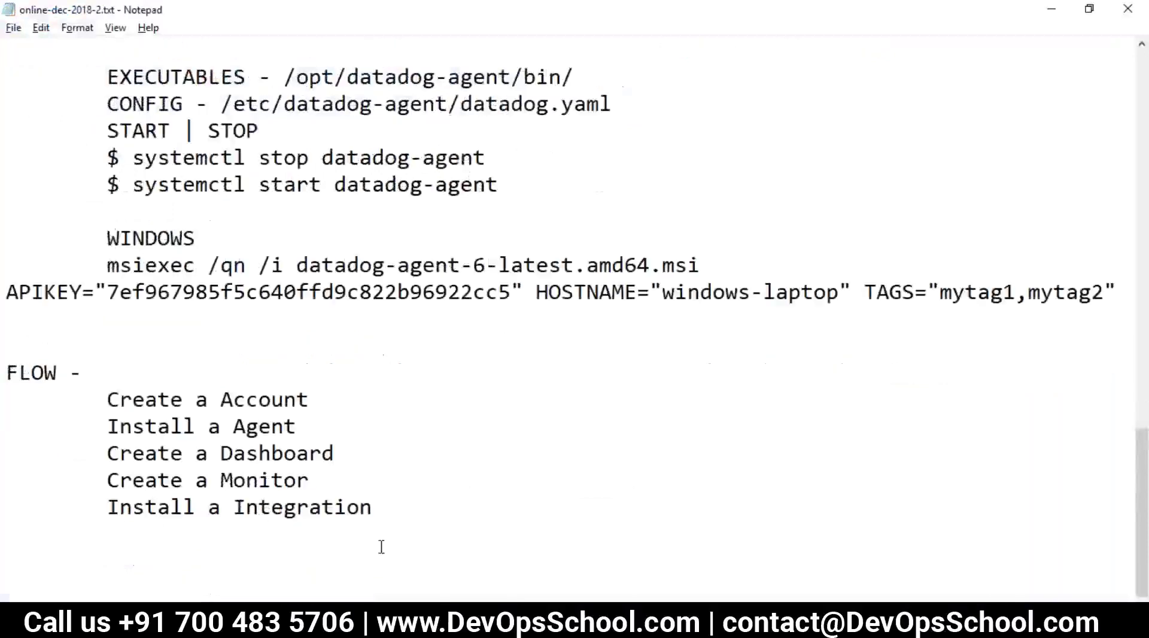
text(Architecture)
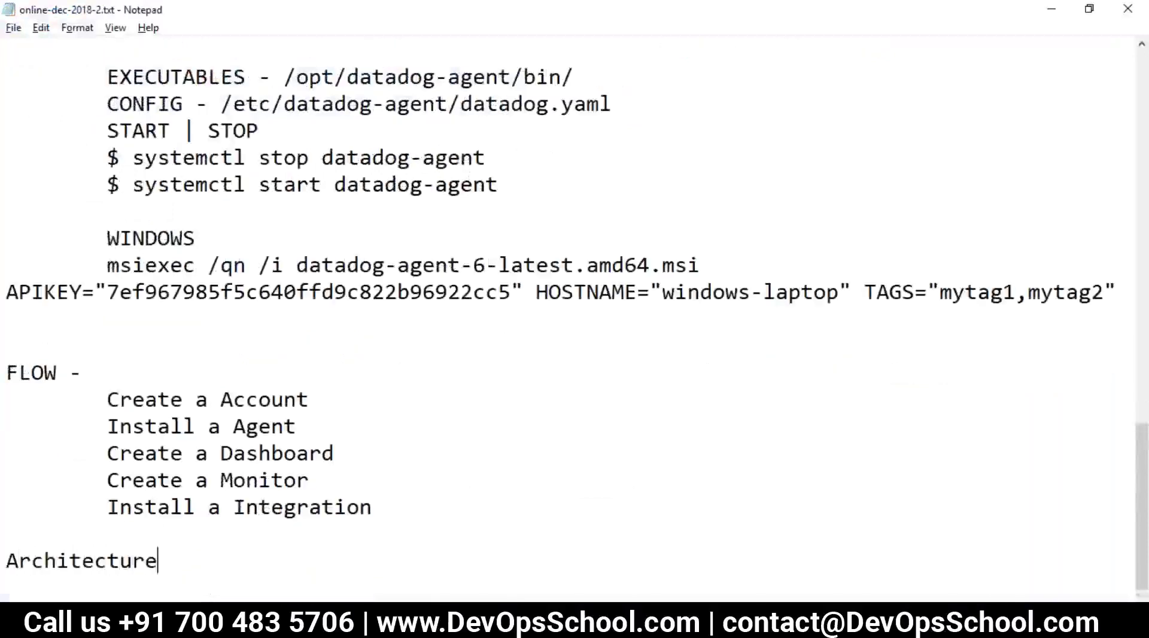
text( of Agent)
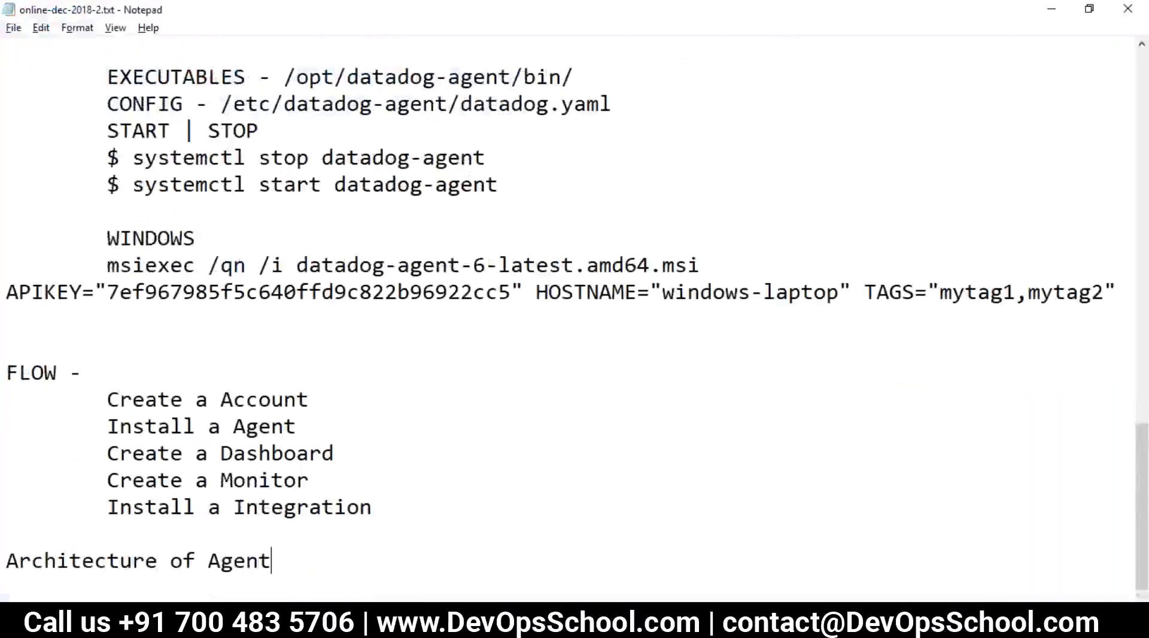
key(Return)
text(------------------------)
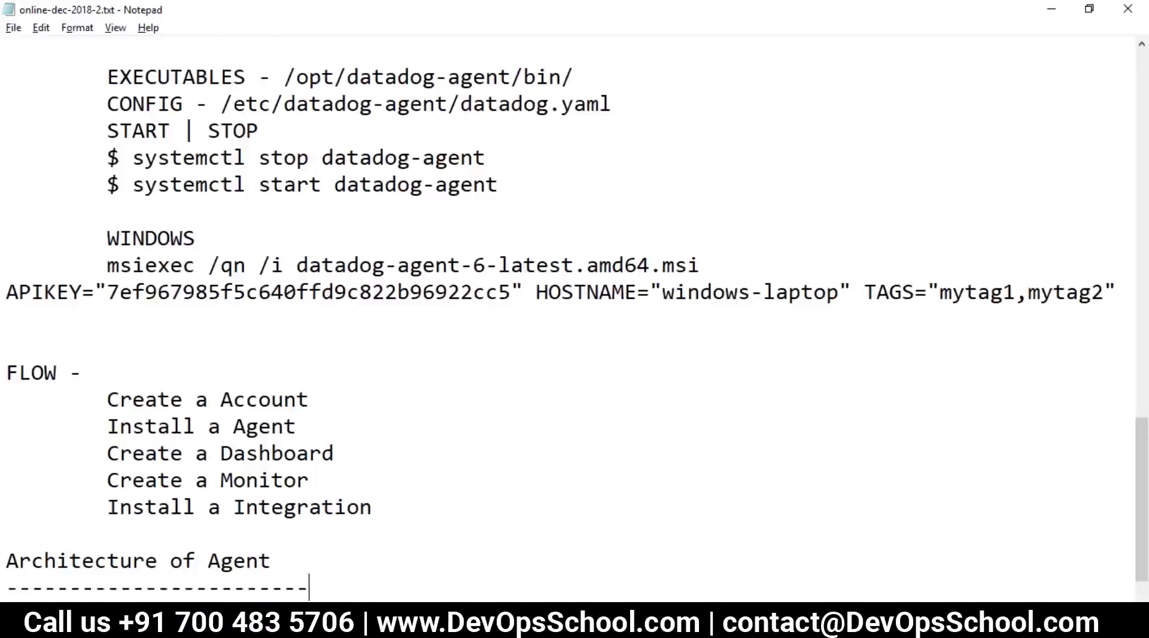
Step: Switch to Chrome, open the Agent page of the Datadog Docs and copy the description of the Agent's three main parts
key(alt+Tab)
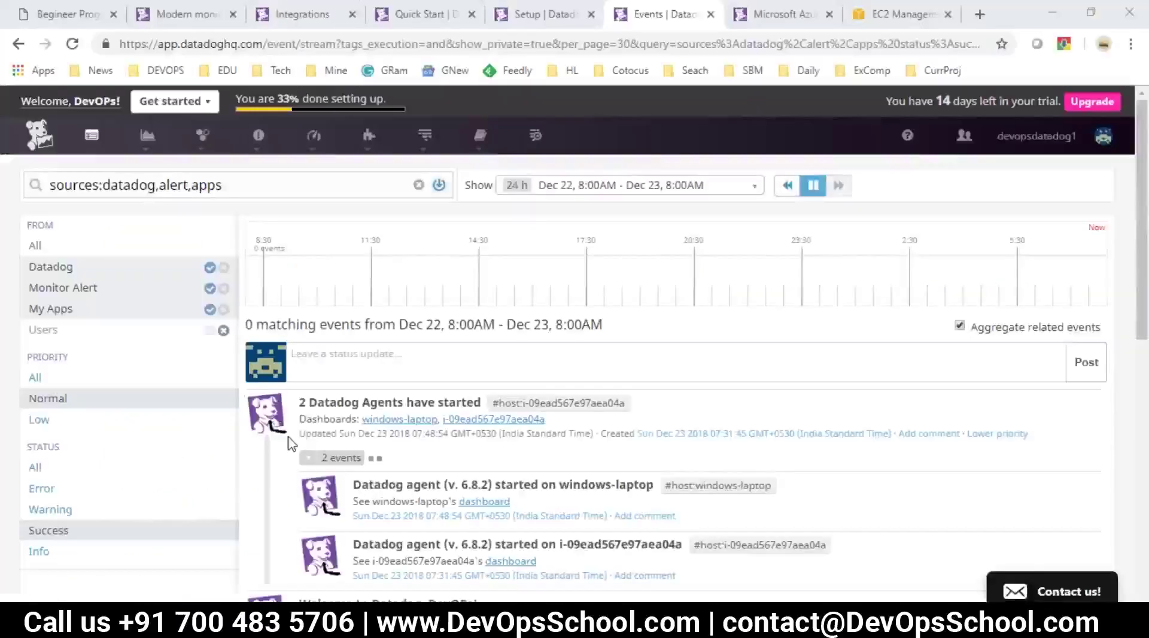
key(ctrl+2)
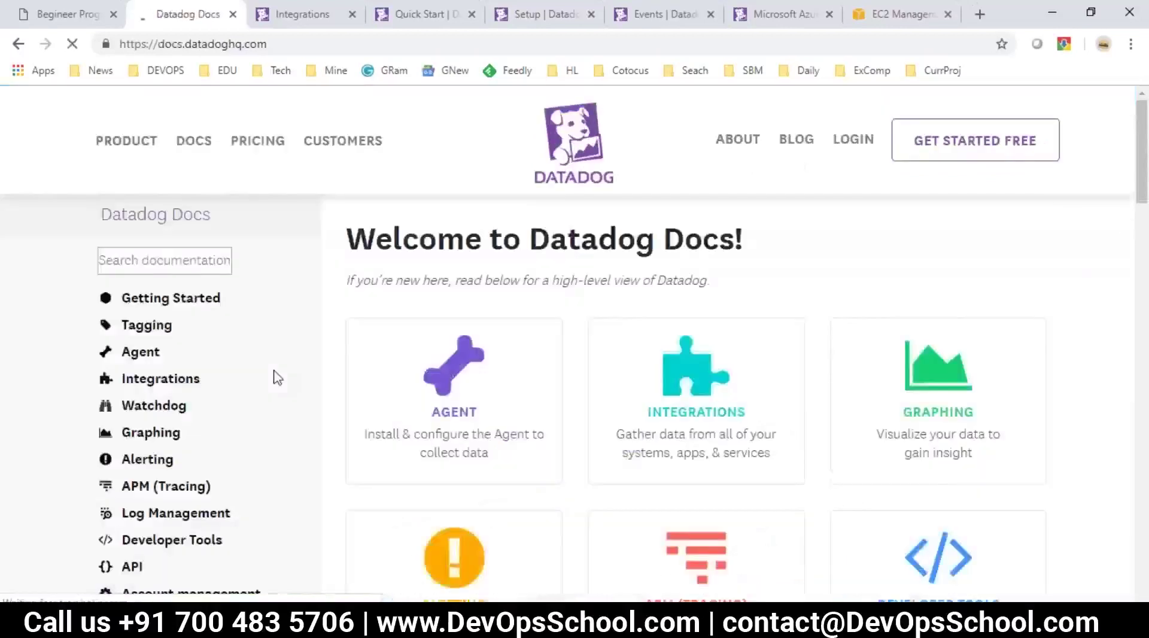
click(140, 374)
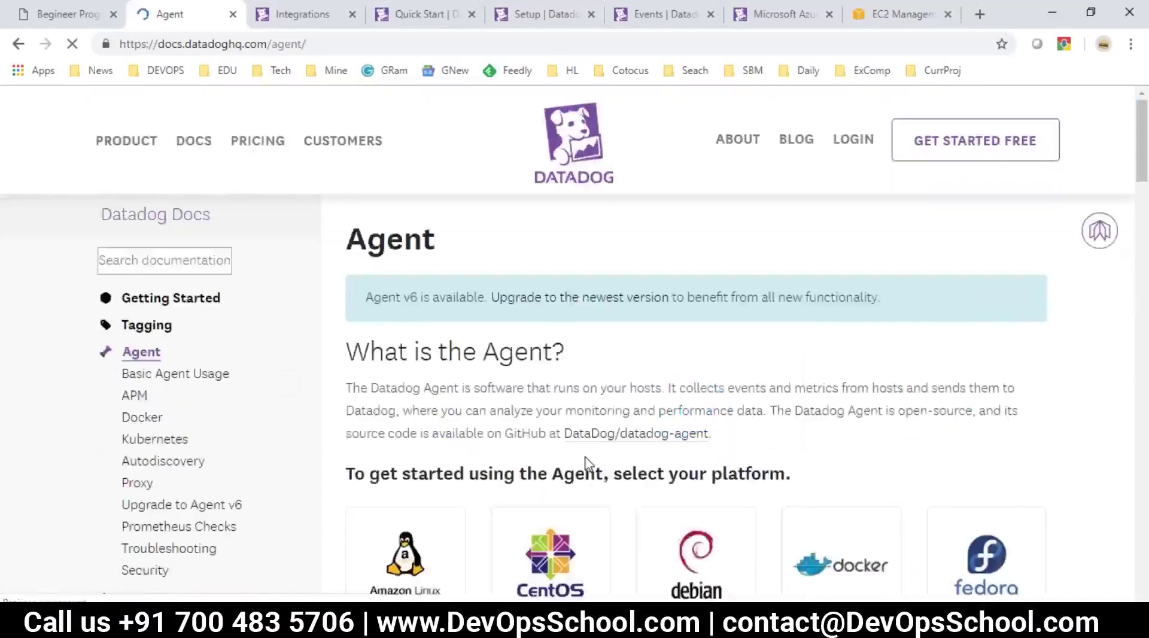
scroll(590, 463, down, 2)
scroll(694, 383, up, 10)
drag(346, 204, 1059, 312)
key(ctrl+c)
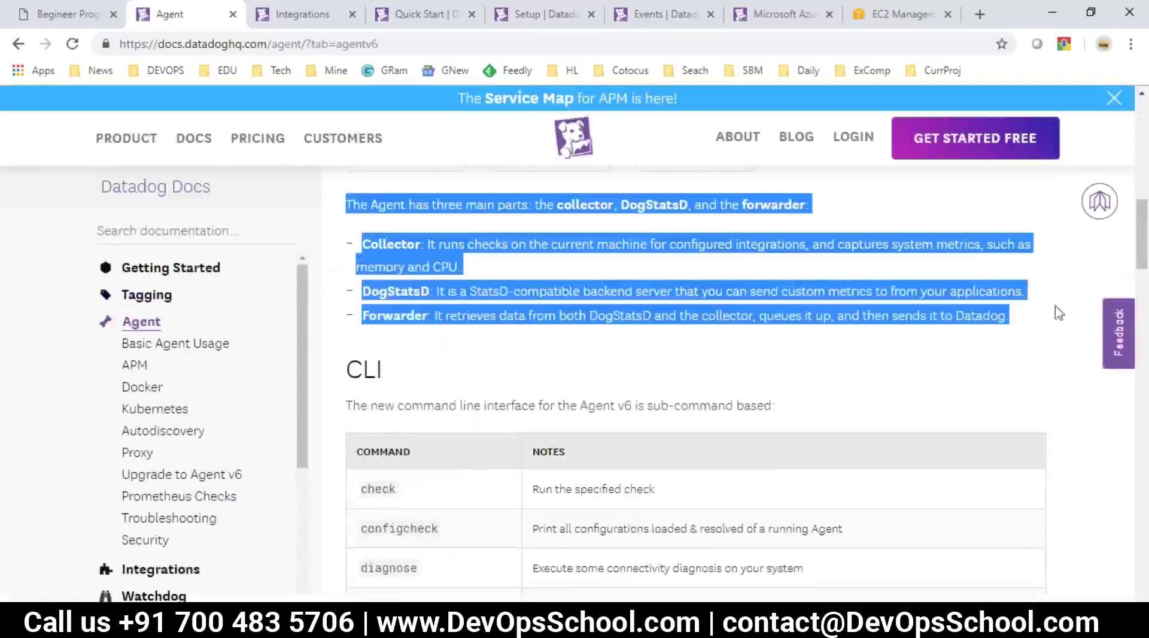
Step: Paste the copied description under the Notepad heading and insert blank lines before the DogStatsD and Forwarder paragraphs
key(alt+Tab)
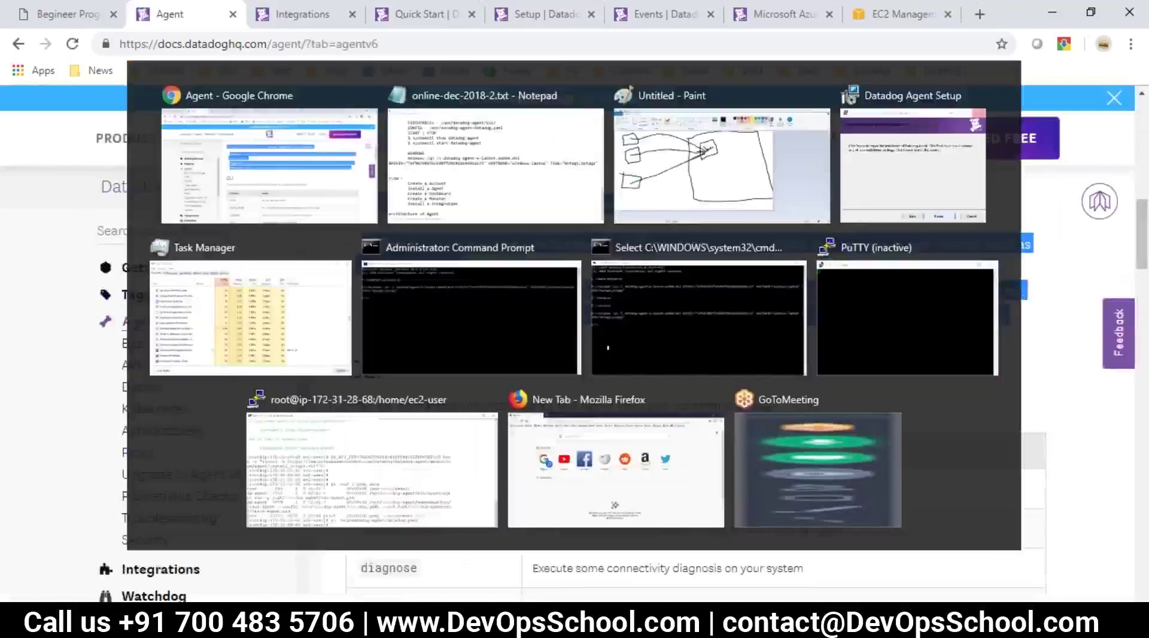
key(ctrl+v)
click(6, 507)
key(Return)
click(7, 588)
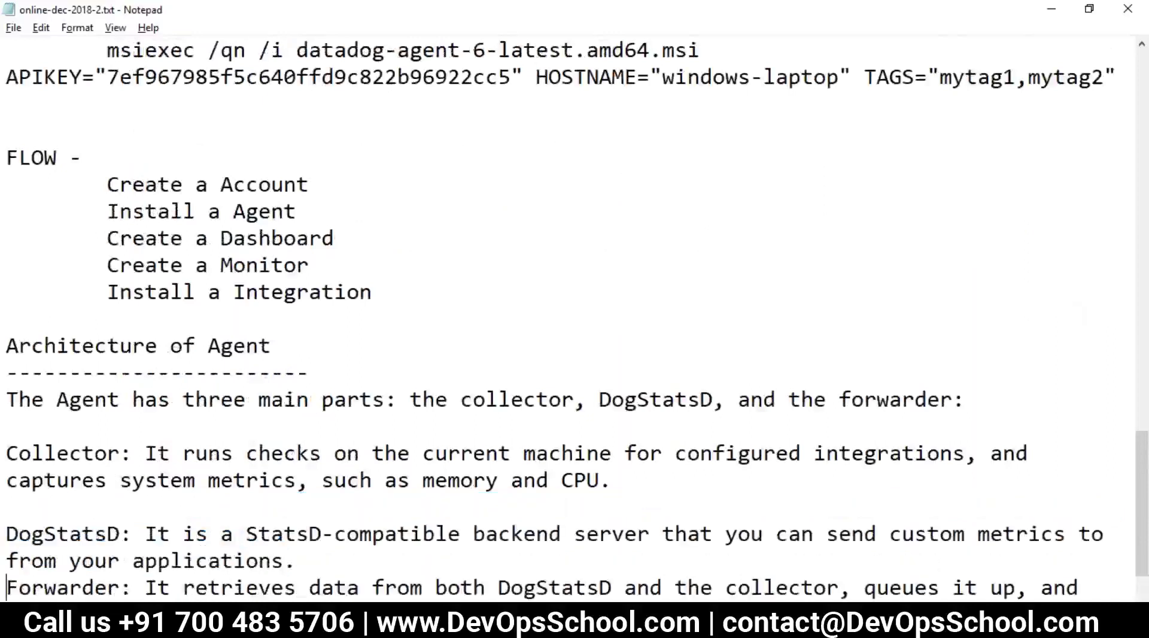
key(Return)
Step: Highlight the Collector label and go over its description in the Agent architecture notes
drag(132, 428, 8, 427)
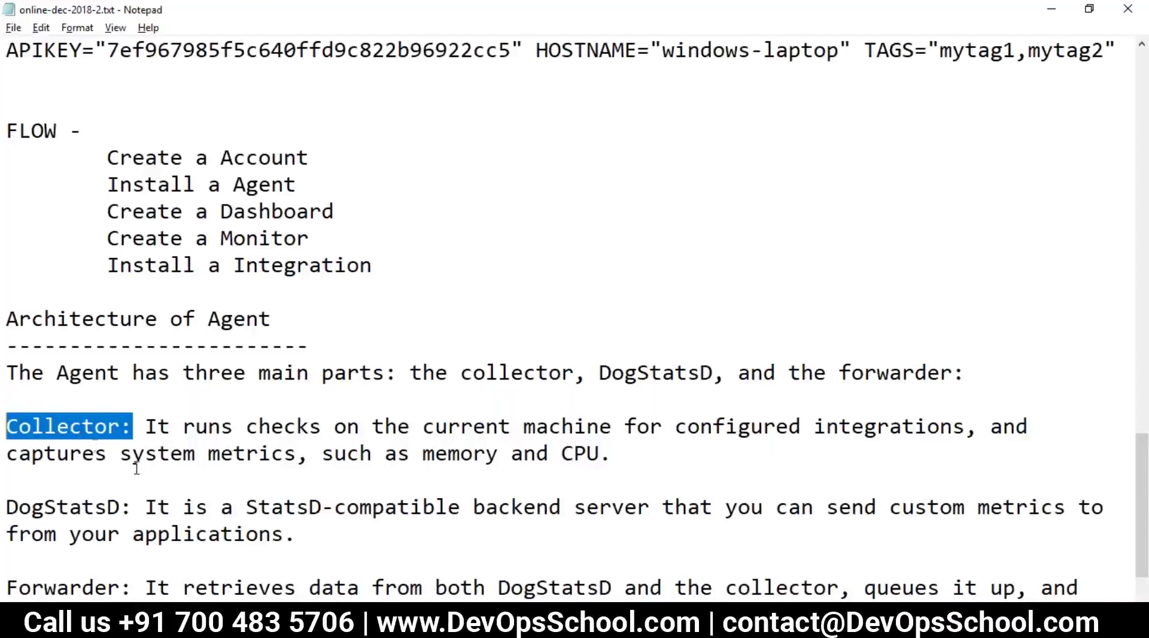
double_click(101, 424)
scroll(102, 423, down, 1)
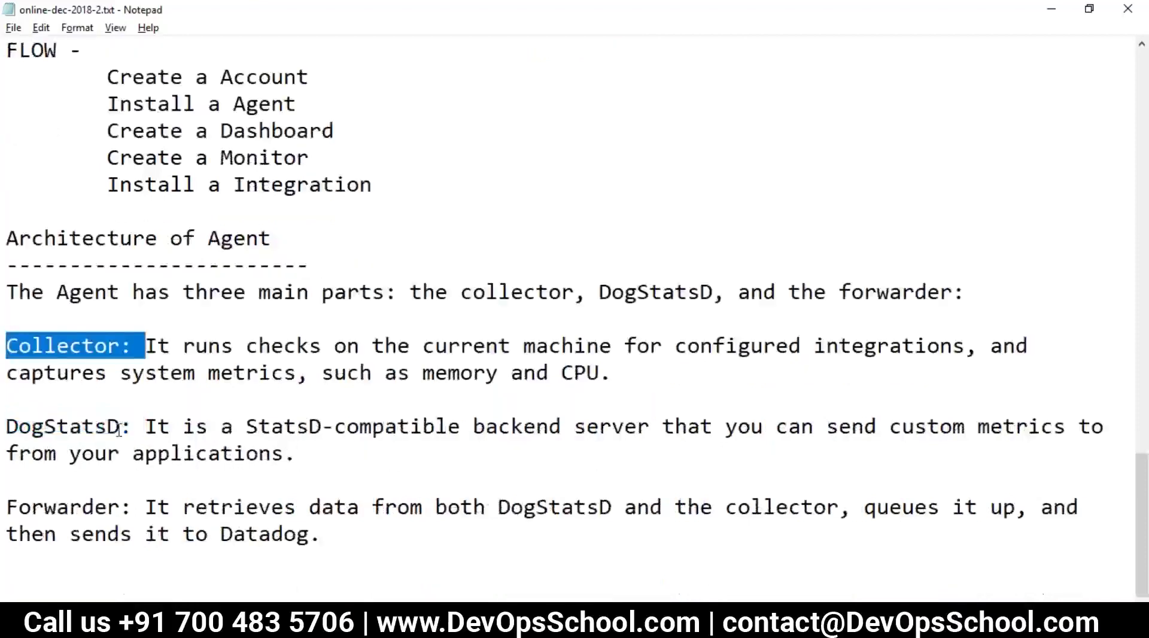
Step: Go through the DogStatsD description, highlighting its label, custom metrics, backend server and application phrases, and finally the whole paragraph
click(120, 426)
drag(120, 426, 6, 426)
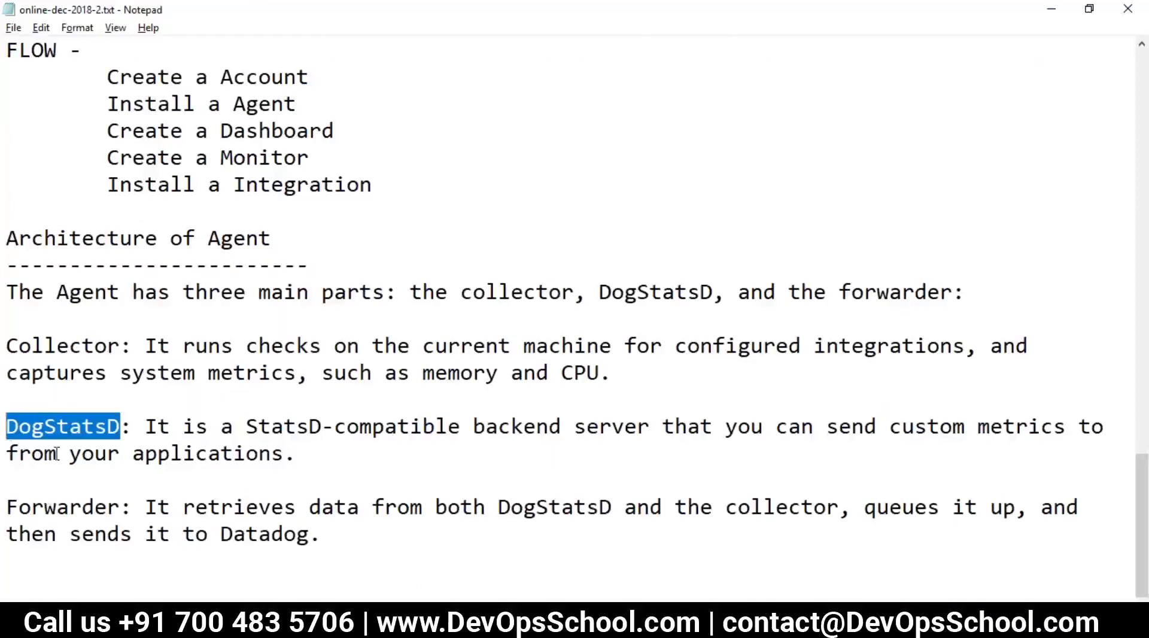
click(70, 426)
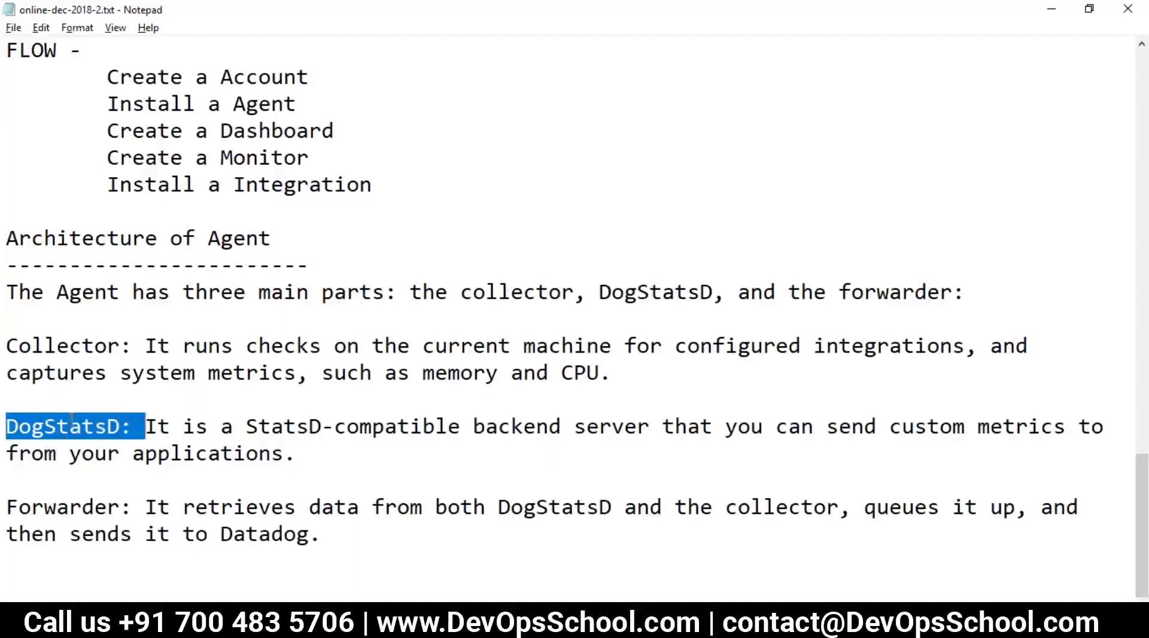
drag(120, 425, 6, 425)
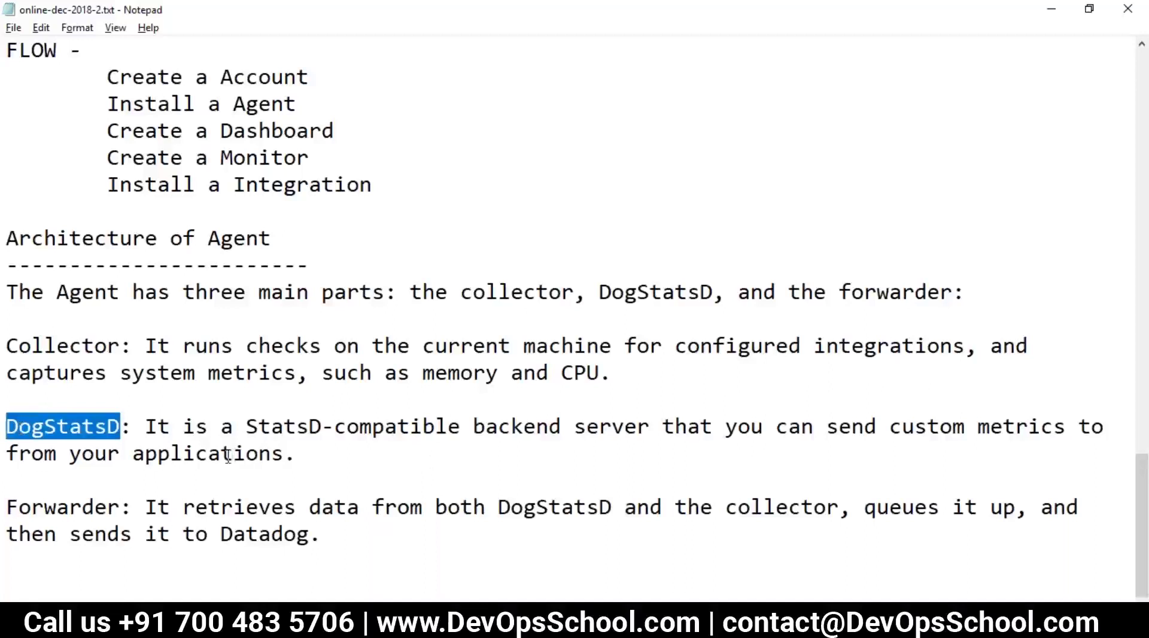
shift+click(145, 425)
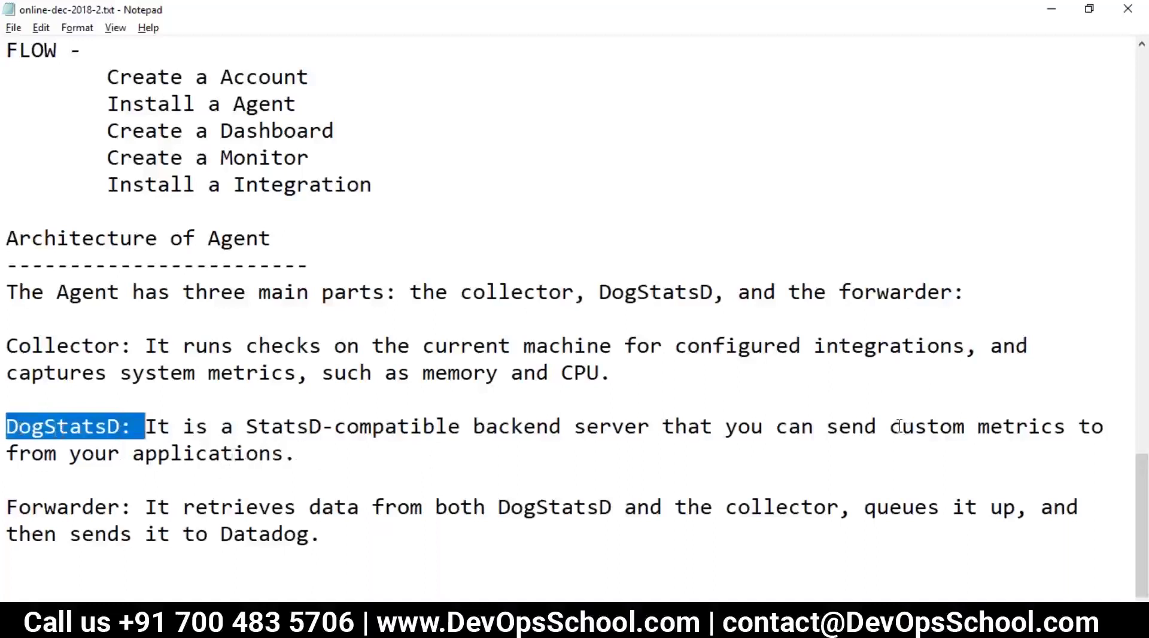
drag(902, 426, 1066, 426)
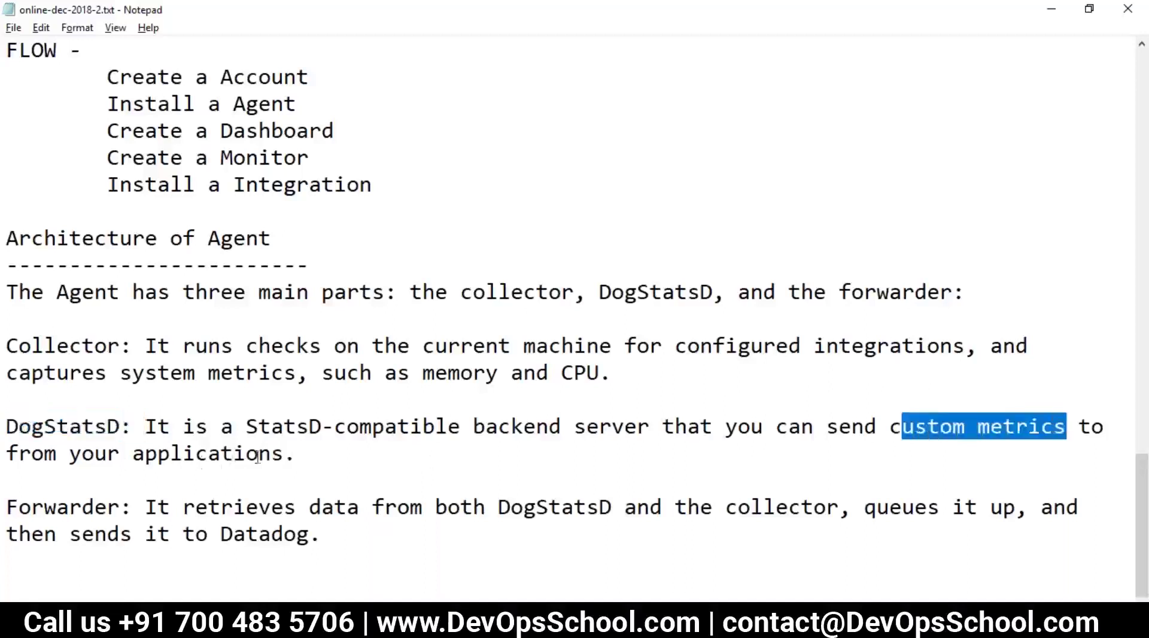
drag(11, 453, 346, 453)
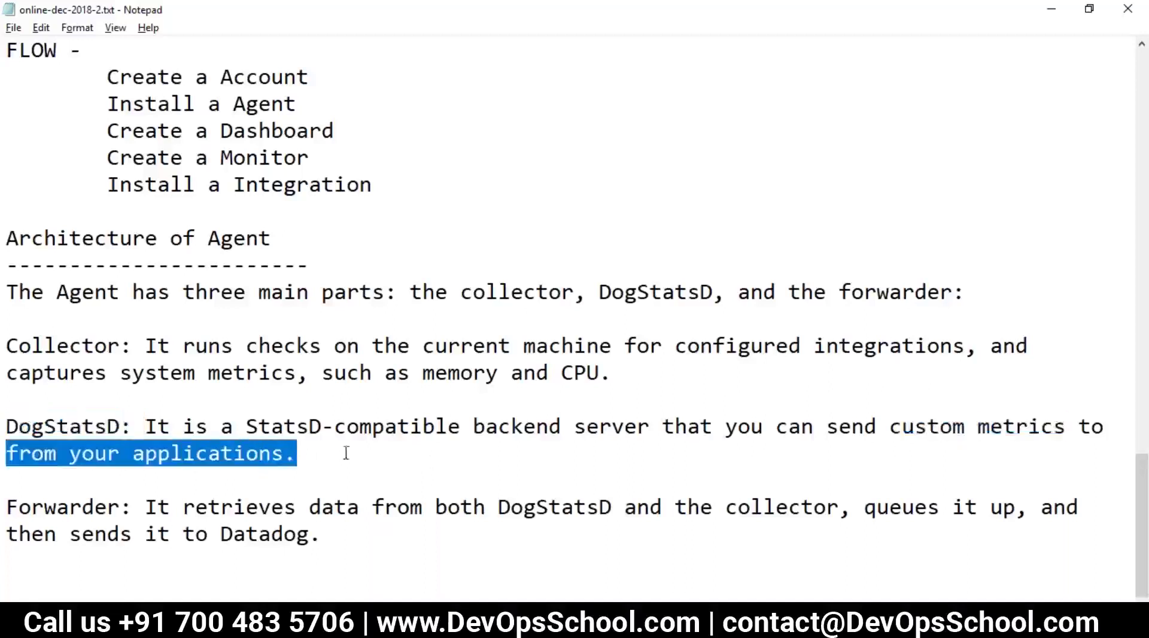
drag(473, 427, 651, 426)
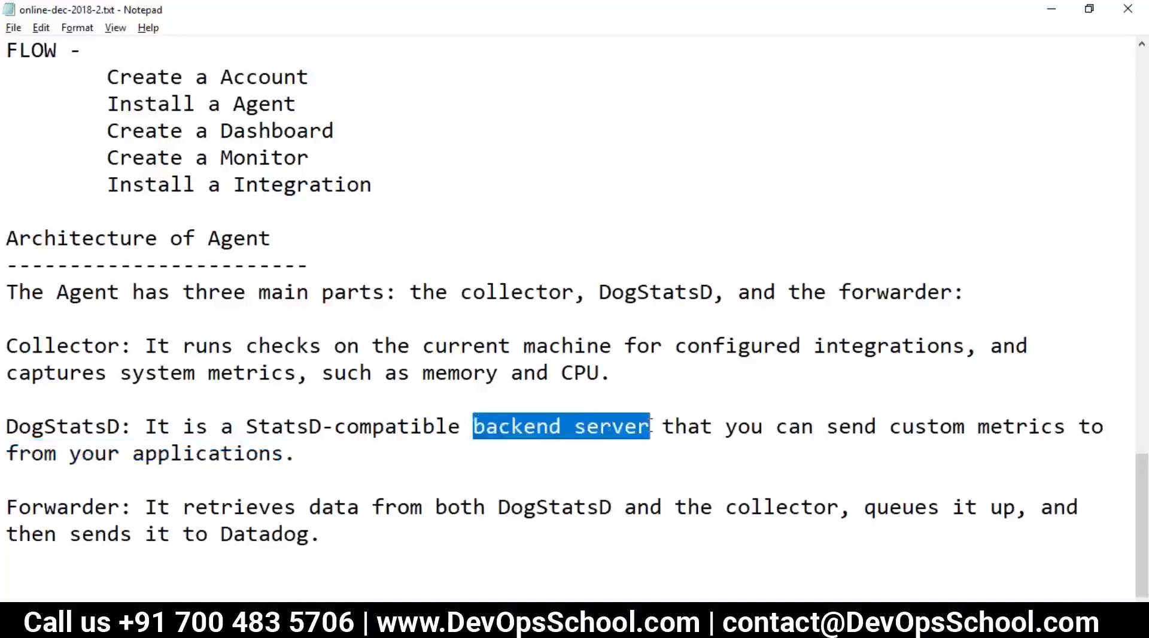
drag(57, 453, 69, 453)
drag(9, 420, 296, 453)
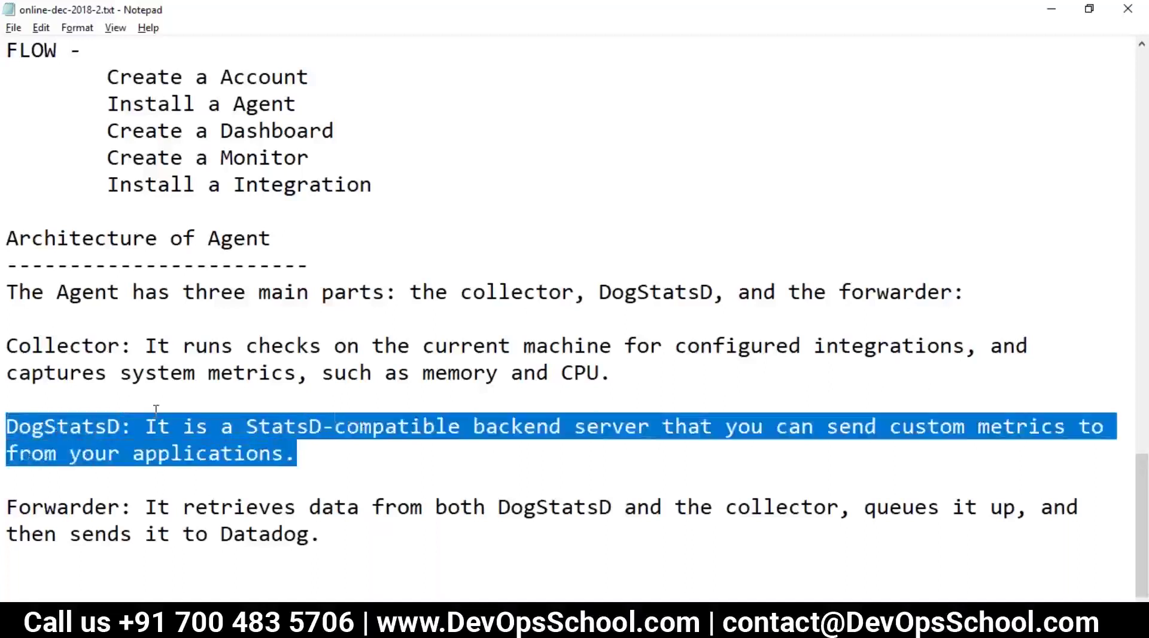
Step: Go over the Agent architecture notes, highlighting the Forwarder, Collector and DogStatsD labels and the Datadog destination in the Forwarder paragraph
click(155, 409)
drag(9, 509, 101, 510)
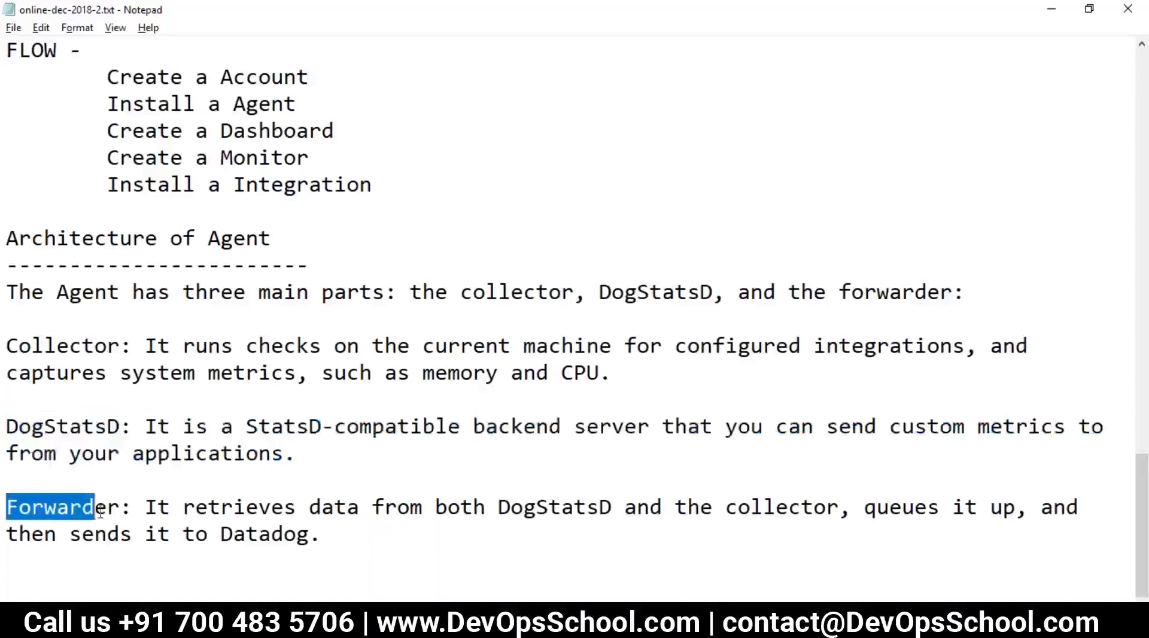
click(9, 375)
drag(7, 345, 123, 348)
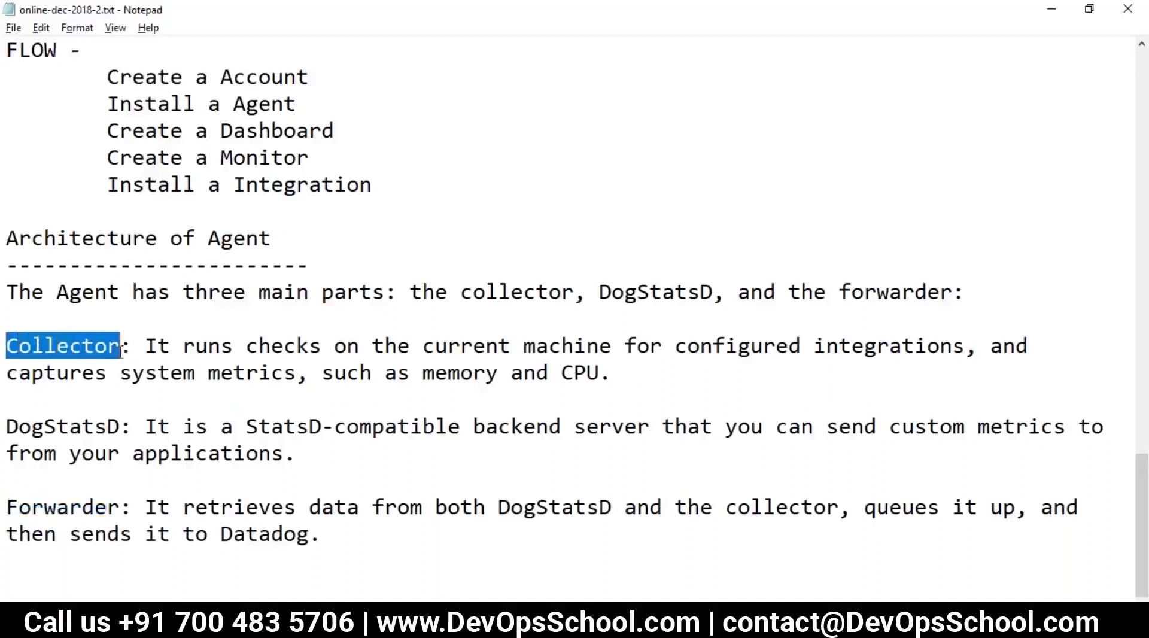
drag(7, 427, 121, 427)
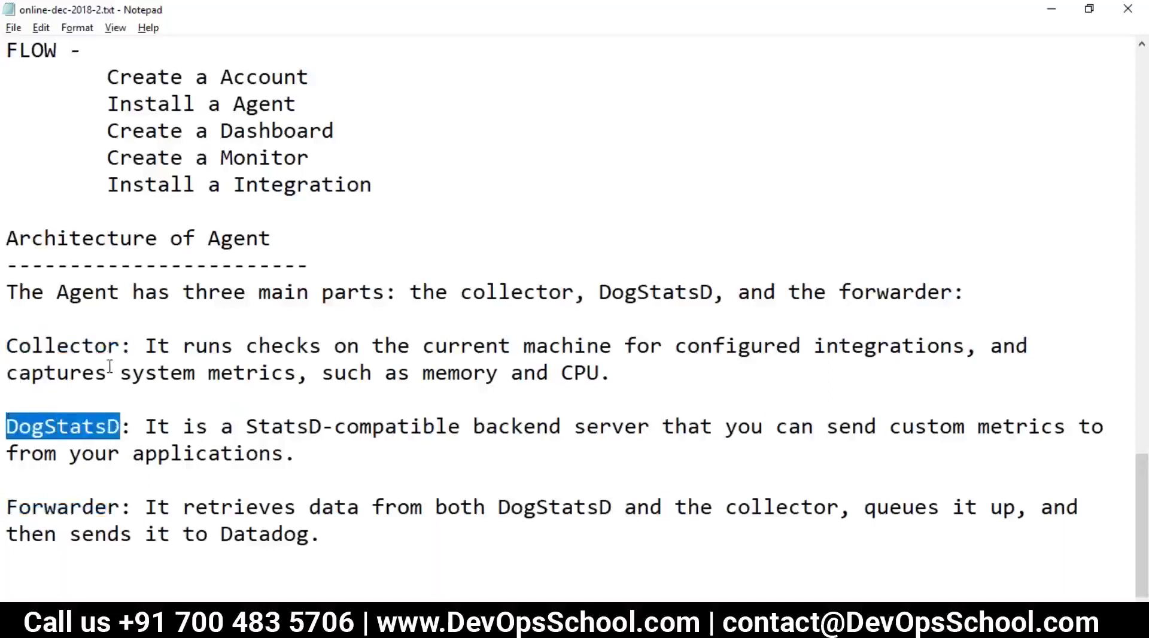
drag(121, 346, 8, 331)
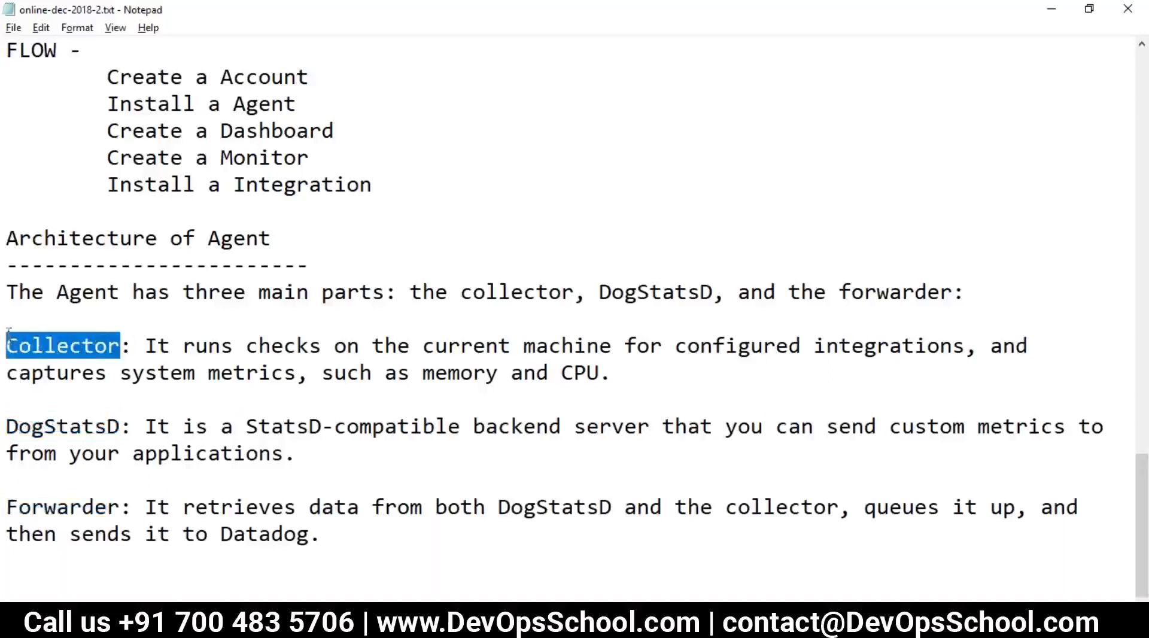
drag(108, 427, 7, 427)
mouse_move(7, 507)
mouse_down()
mouse_move(121, 508)
mouse_move(6, 508)
mouse_up()
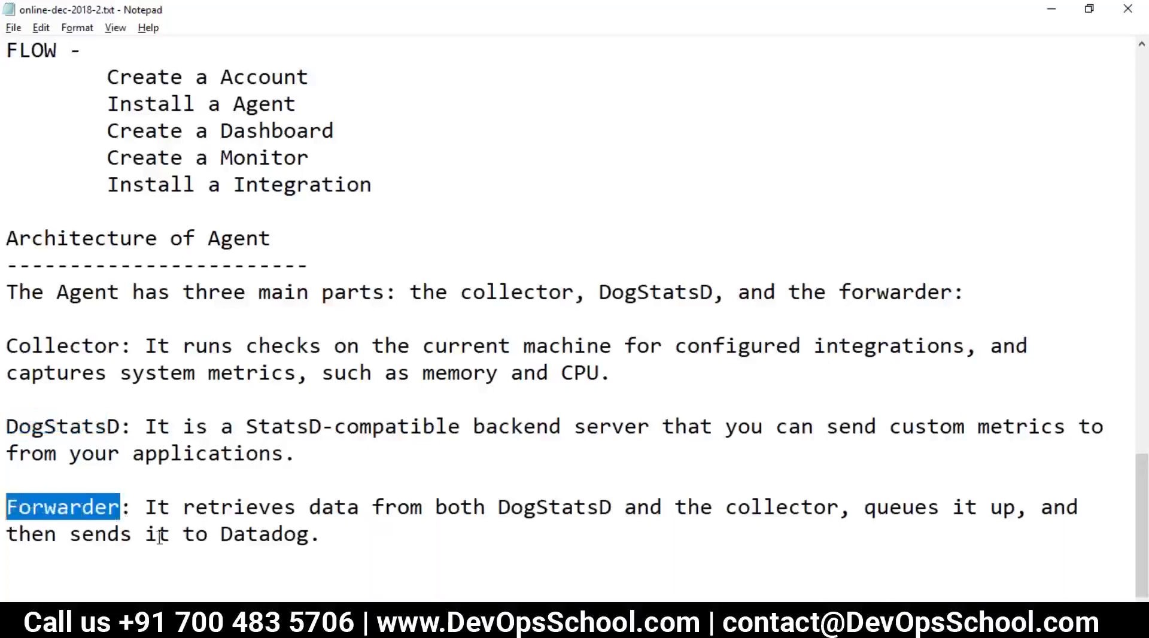
drag(210, 533, 309, 534)
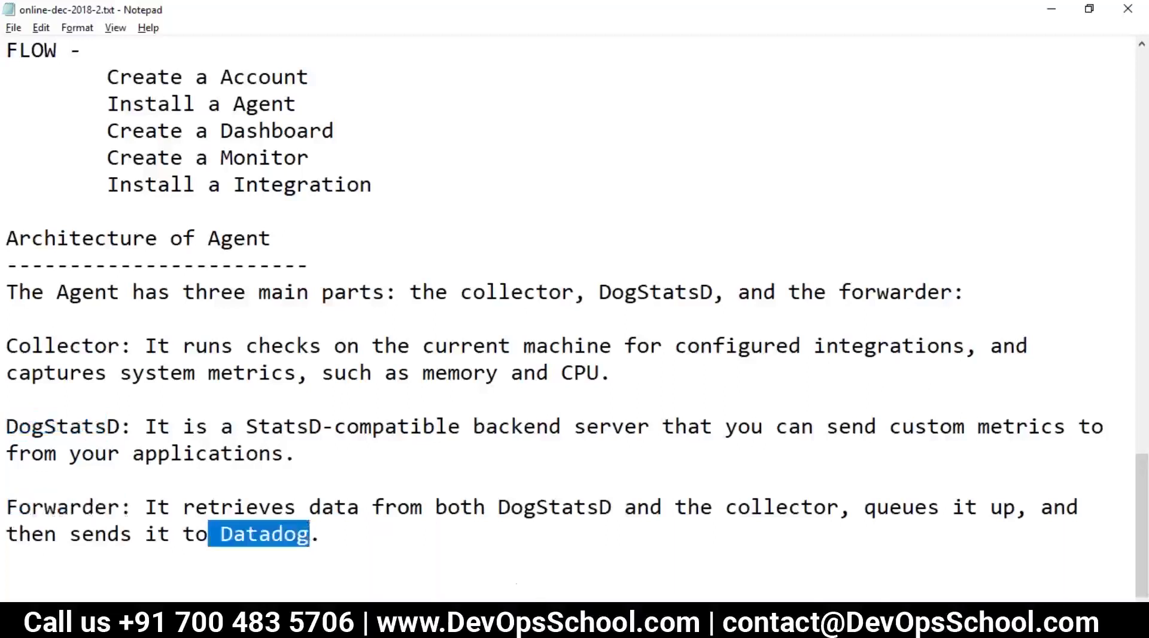
Step: Switch to Paint and add freehand strokes to the SAAS sketch, including a second line from the host boxes and a loop around the small inner box
key(alt+Tab)
mouse_move(556, 337)
mouse_down()
mouse_move(505, 315)
mouse_move(499, 329)
mouse_move(608, 375)
mouse_move(609, 290)
mouse_move(674, 329)
mouse_move(651, 277)
mouse_move(690, 246)
mouse_move(613, 342)
mouse_up()
mouse_move(455, 133)
mouse_down()
mouse_move(854, 351)
mouse_move(771, 199)
mouse_move(431, 162)
mouse_up()
mouse_move(184, 163)
mouse_down()
mouse_move(314, 169)
mouse_move(455, 210)
mouse_up()
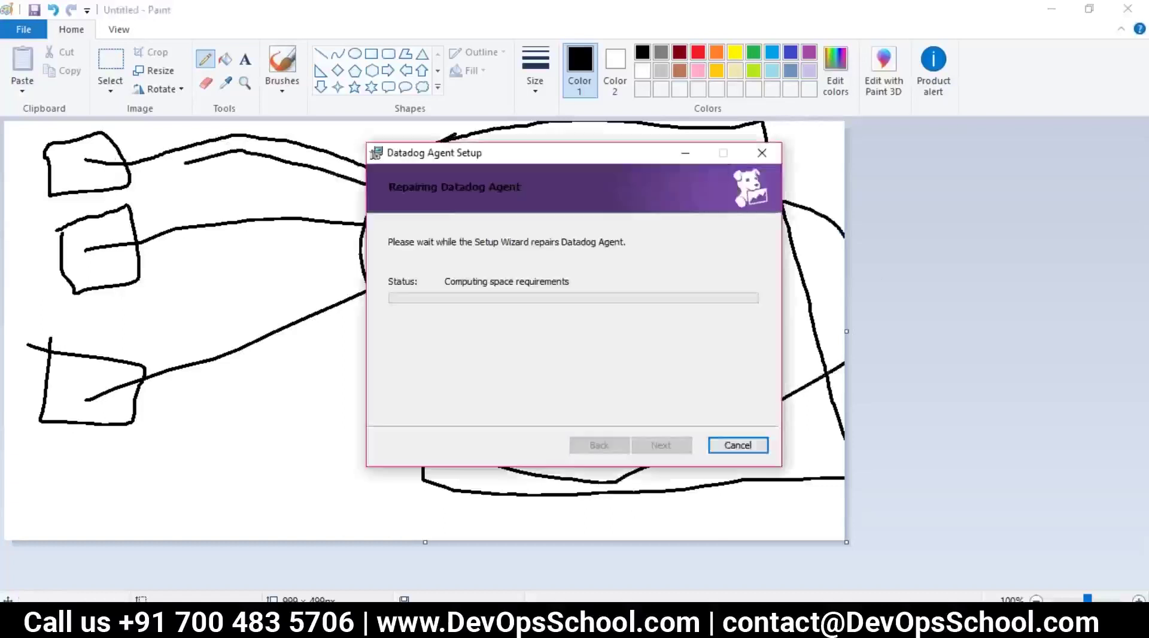
click(316, 347)
mouse_move(473, 184)
mouse_down()
mouse_move(497, 269)
mouse_move(566, 239)
mouse_move(527, 191)
mouse_move(419, 159)
mouse_up()
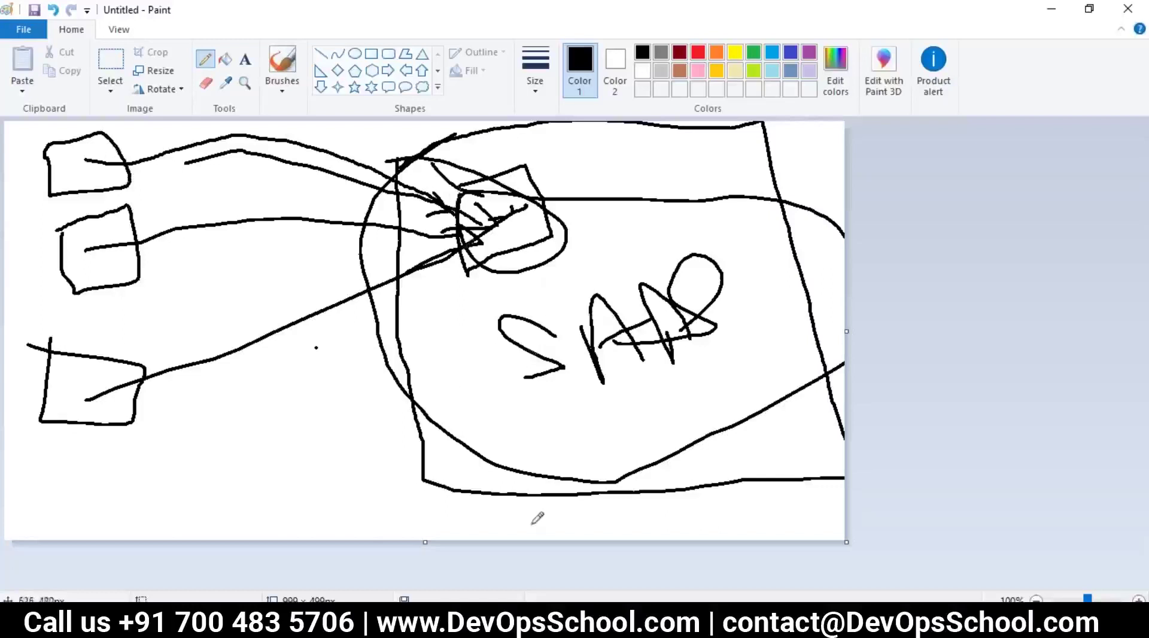
Step: Return to the Notepad notes, highlight the API key in the Linux install command and look through the Windows and flow sections
key(alt+Tab)
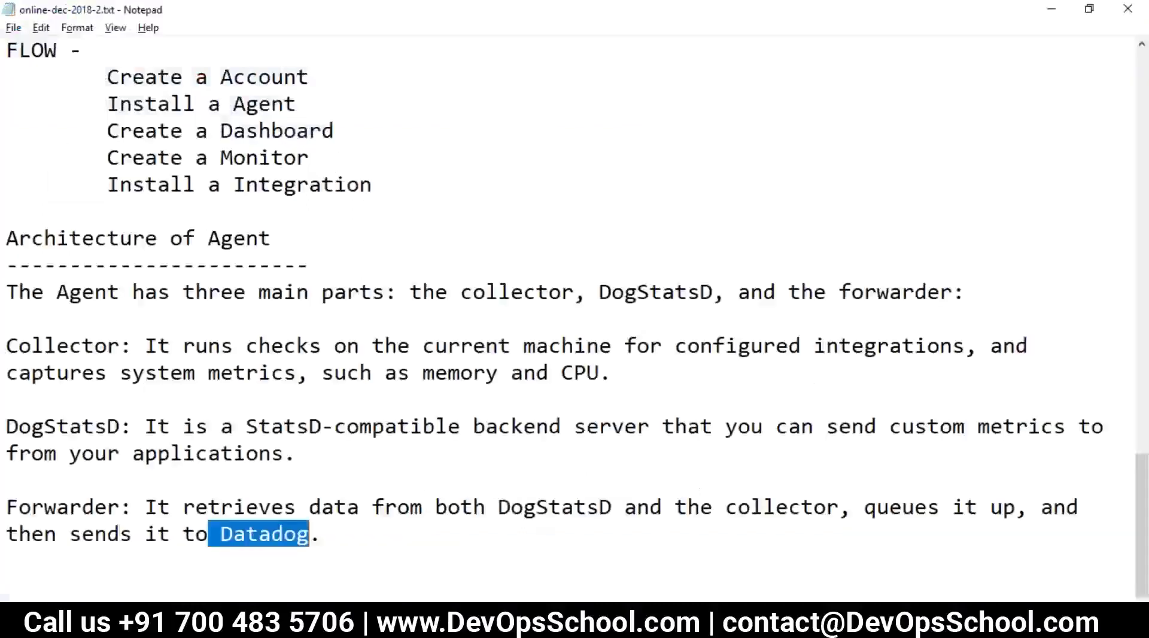
scroll(347, 446, up, 4)
scroll(348, 447, up, 3)
scroll(347, 446, up, 1)
drag(650, 292, 246, 281)
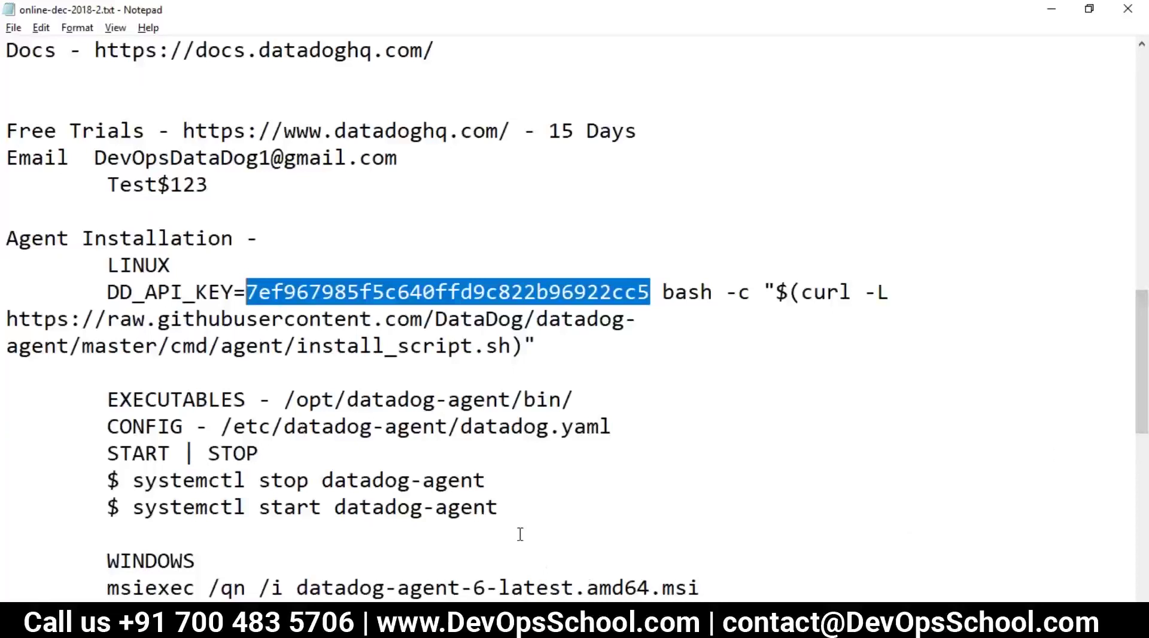
scroll(520, 534, down, 1)
scroll(520, 534, down, 3)
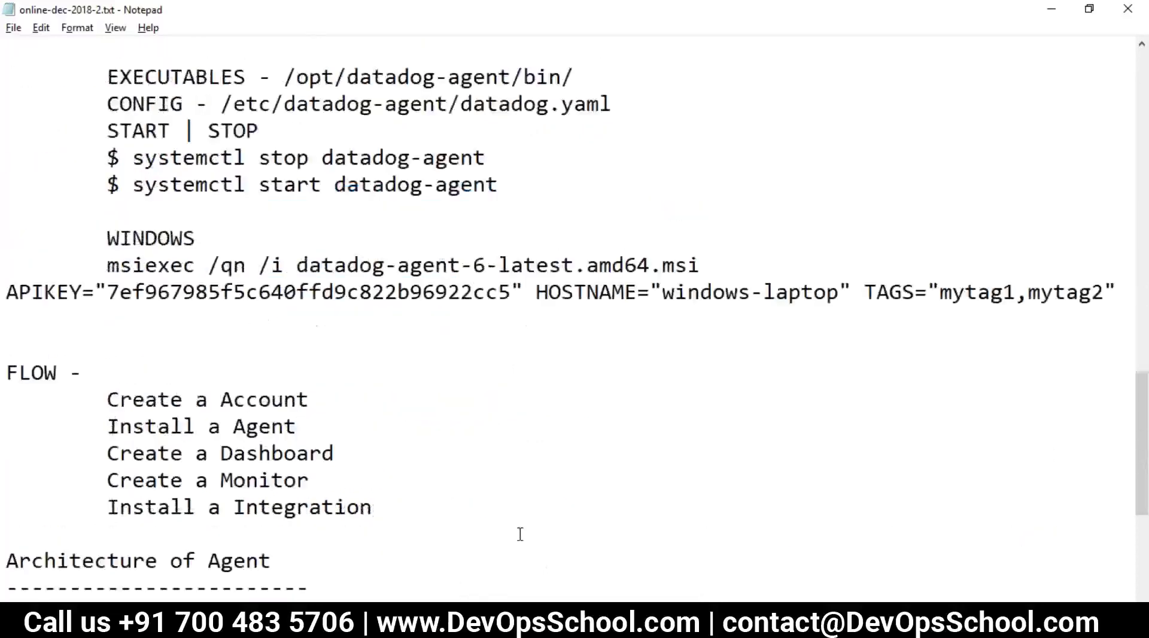
scroll(520, 534, down, 4)
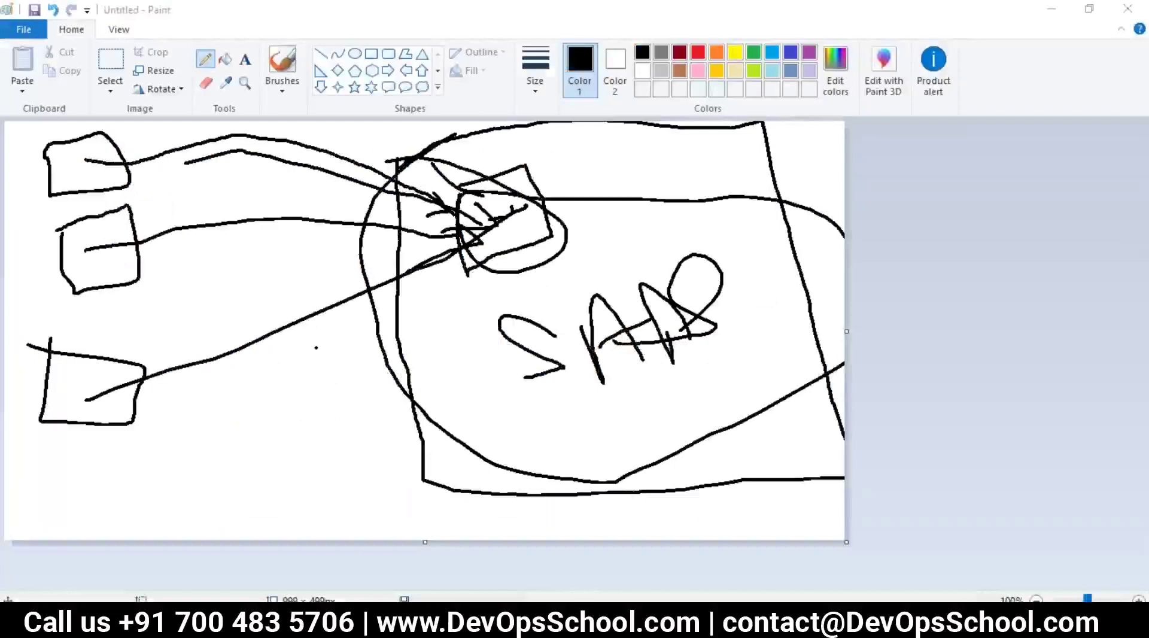
Step: Switch to the Agent docs page in Chrome, jump to the CLI section and look back over the supported platforms and Agent parts
mouse_move(267, 625)
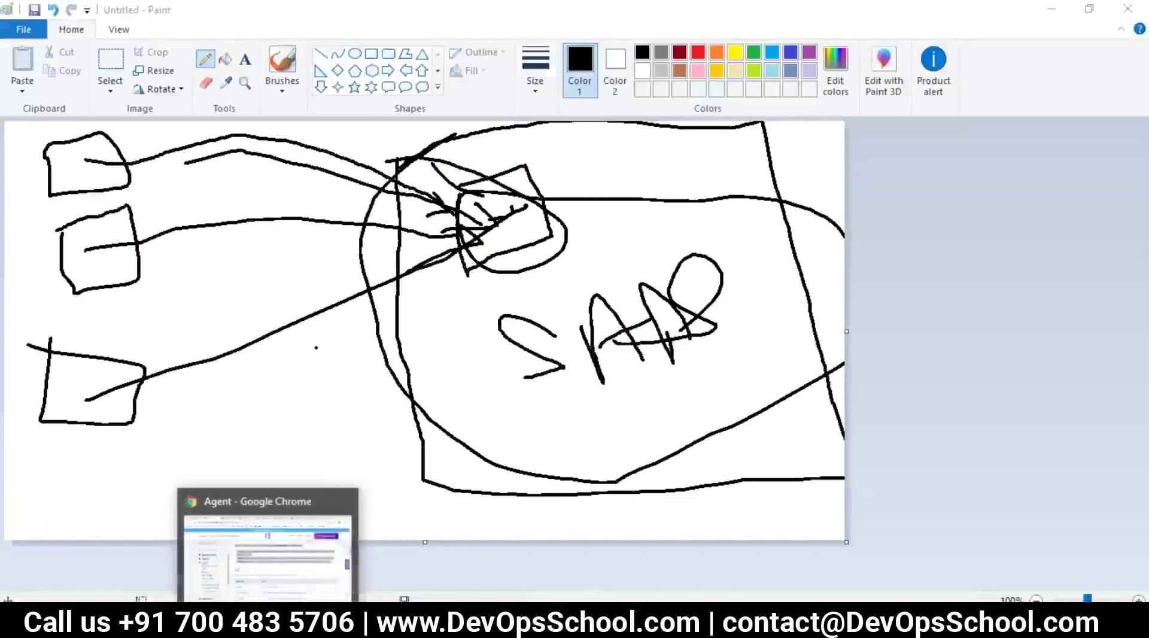
click(268, 625)
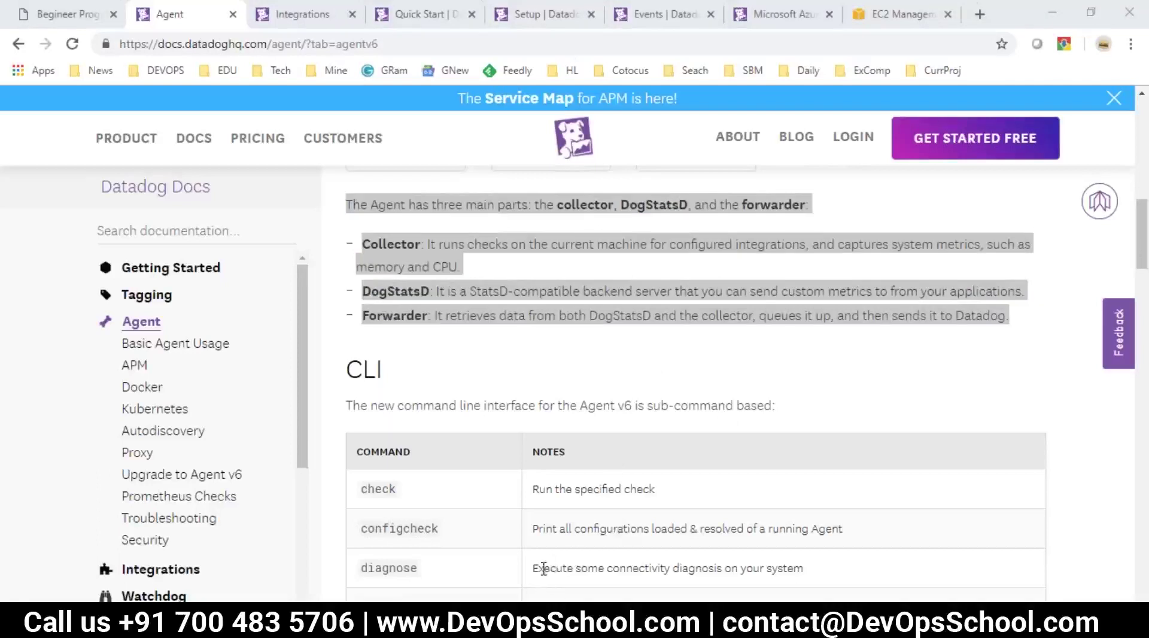
click(519, 382)
click(518, 382)
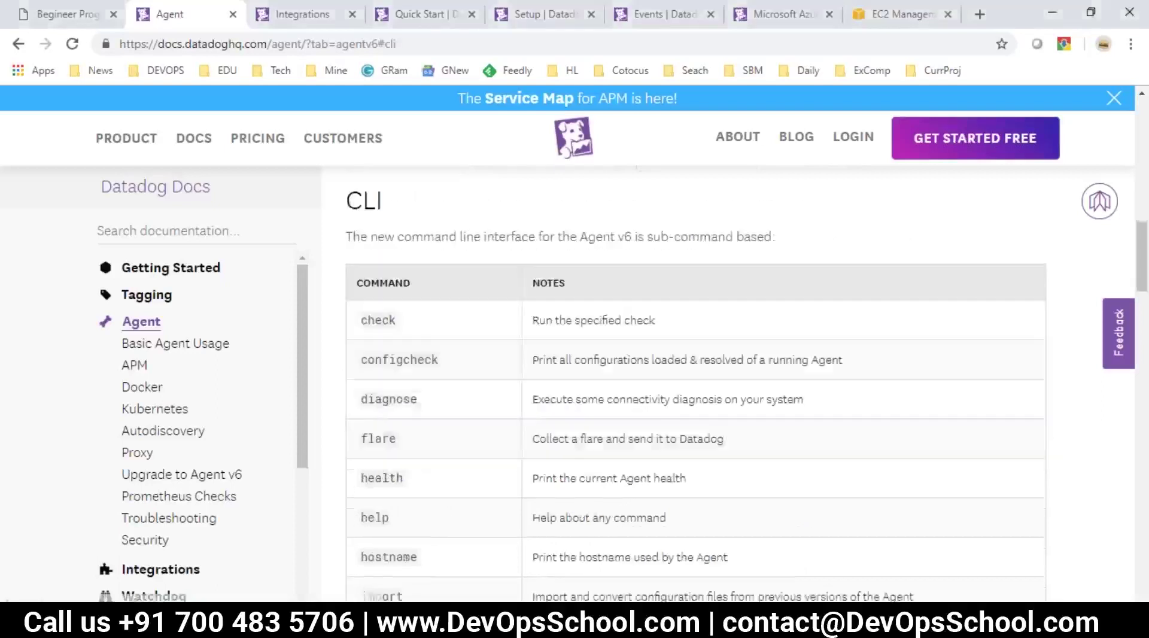
scroll(695, 383, up, 5)
scroll(695, 383, up, 2)
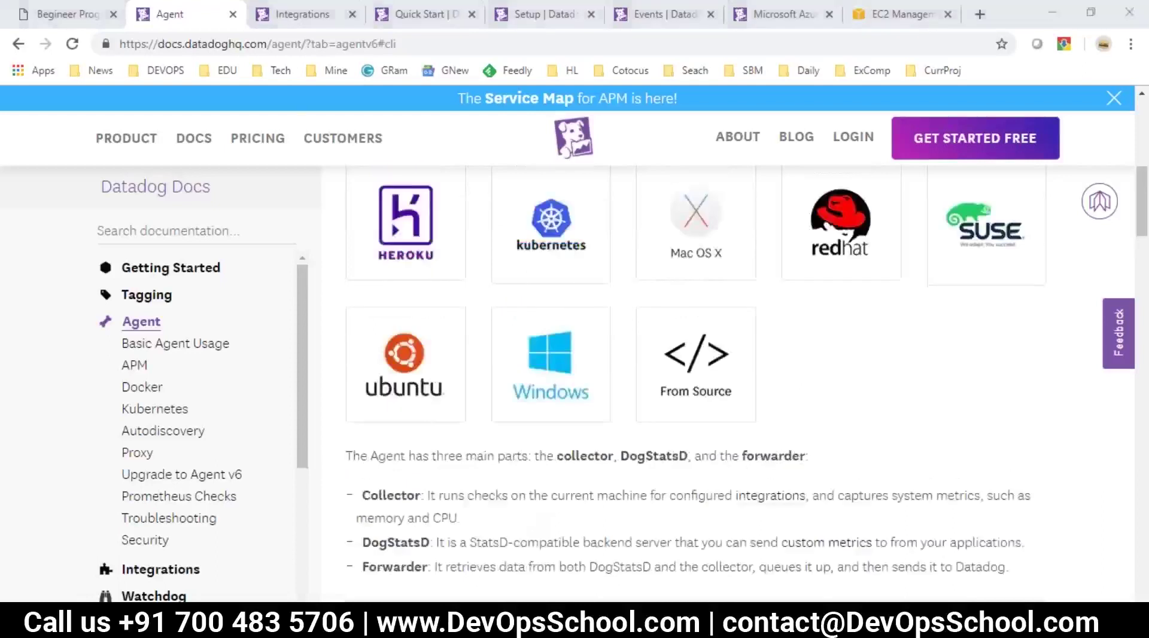
Step: Switch to Notepad and highlight Infra monitoring and the LOG = Log Monitoring line under What is Datadog
key(alt+Tab)
scroll(405, 494, up, 6)
scroll(410, 483, down, 1)
drag(348, 265, 550, 265)
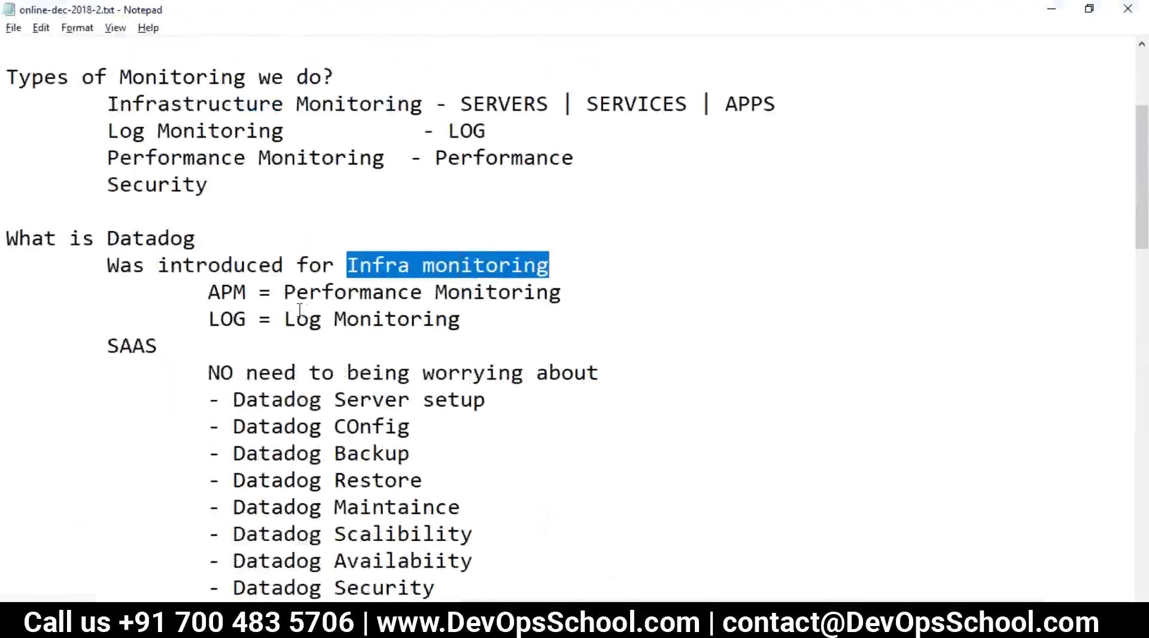
click(283, 318)
drag(284, 318, 465, 326)
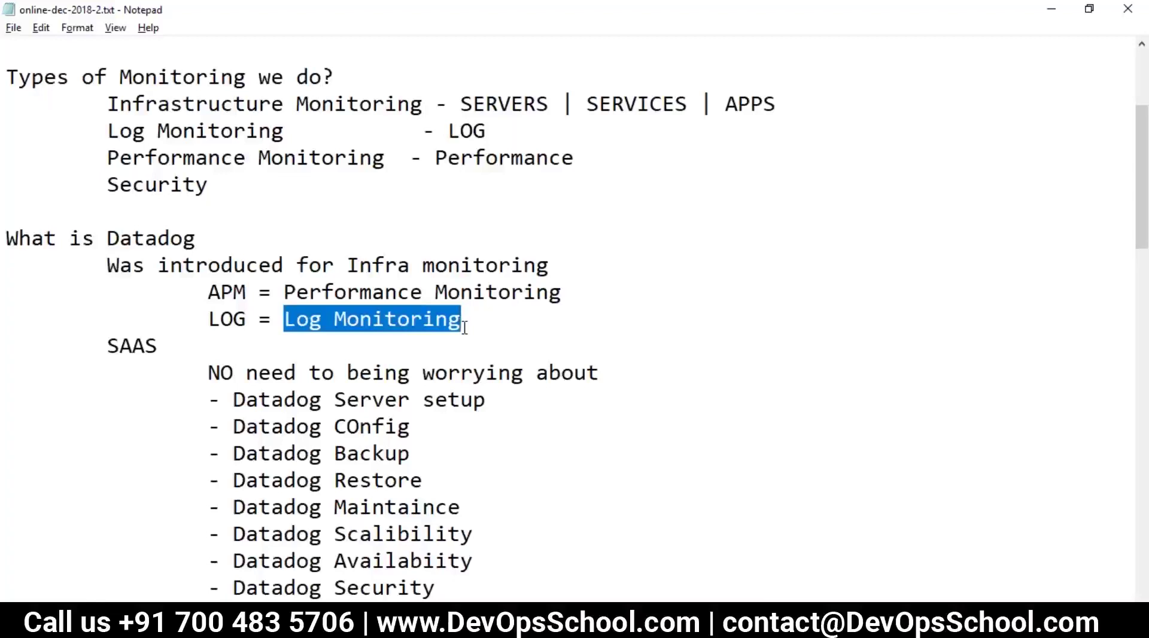
drag(198, 315, 470, 320)
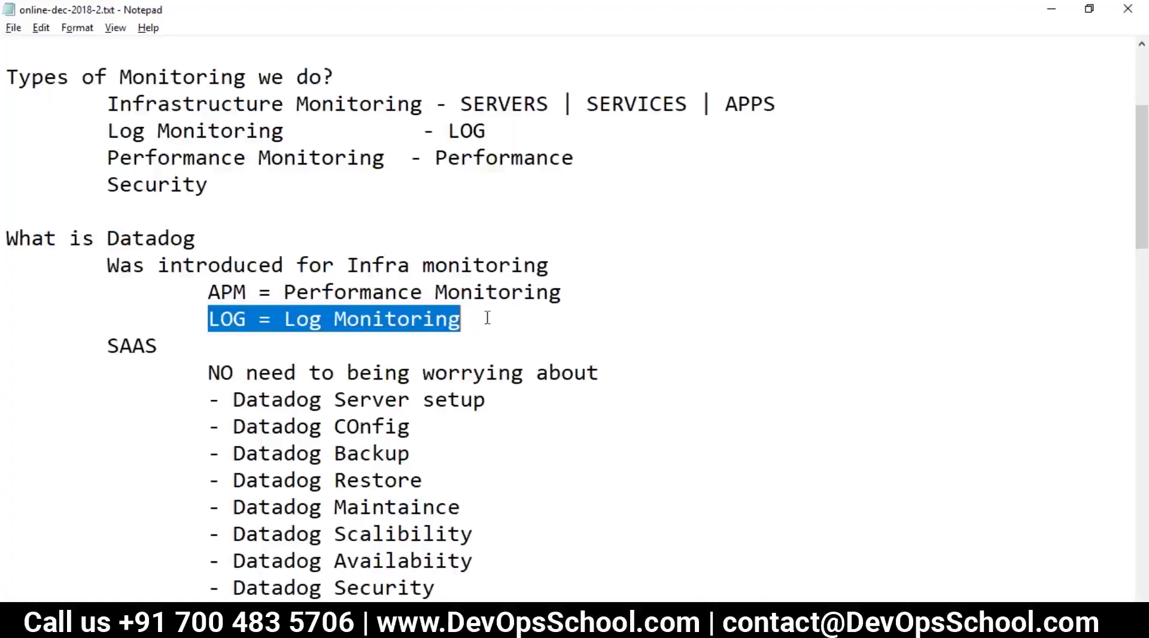
click(509, 316)
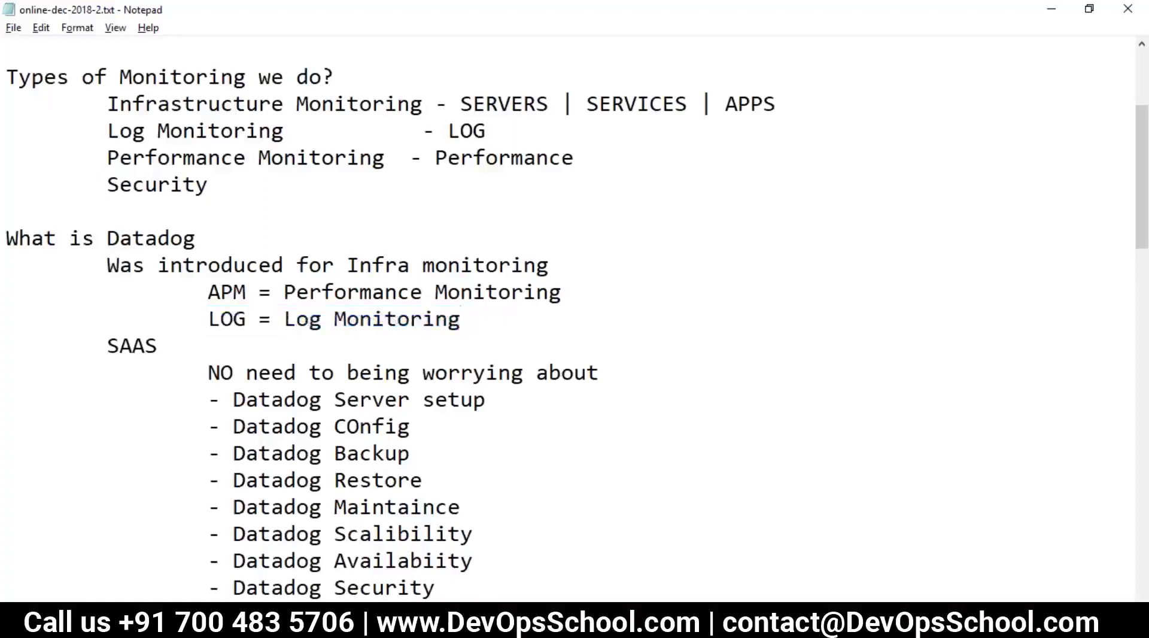
Step: Check the Datadog Agent Setup progress, switch to Chrome and review the Windows installation instructions on the Datadog setup page
key(alt+Tab)
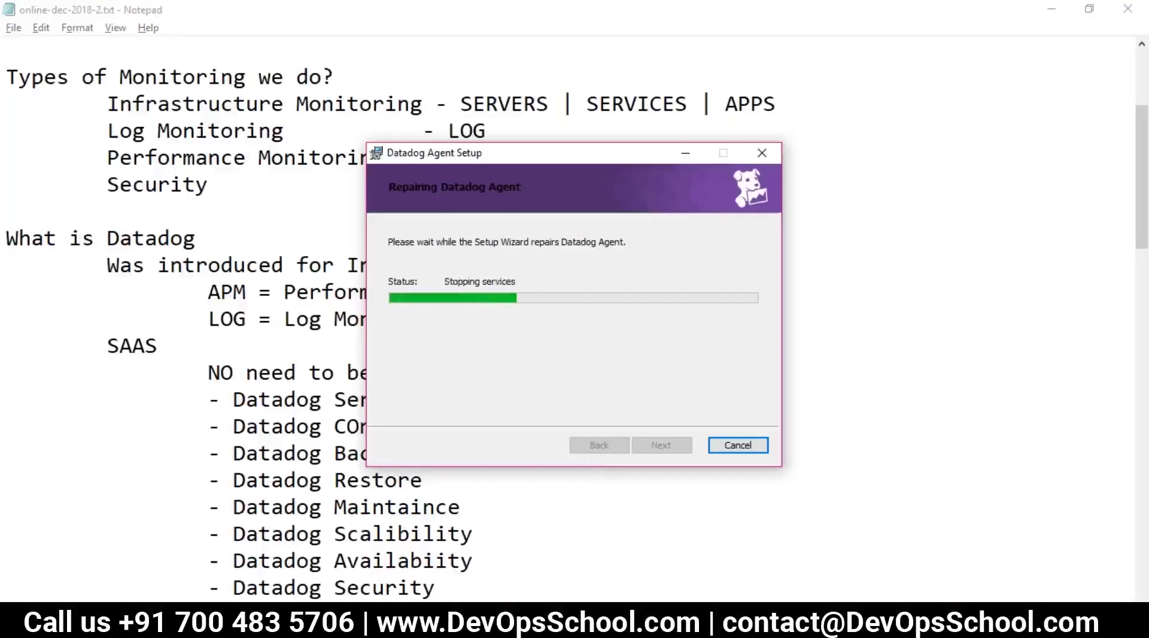
key(alt+Tab)
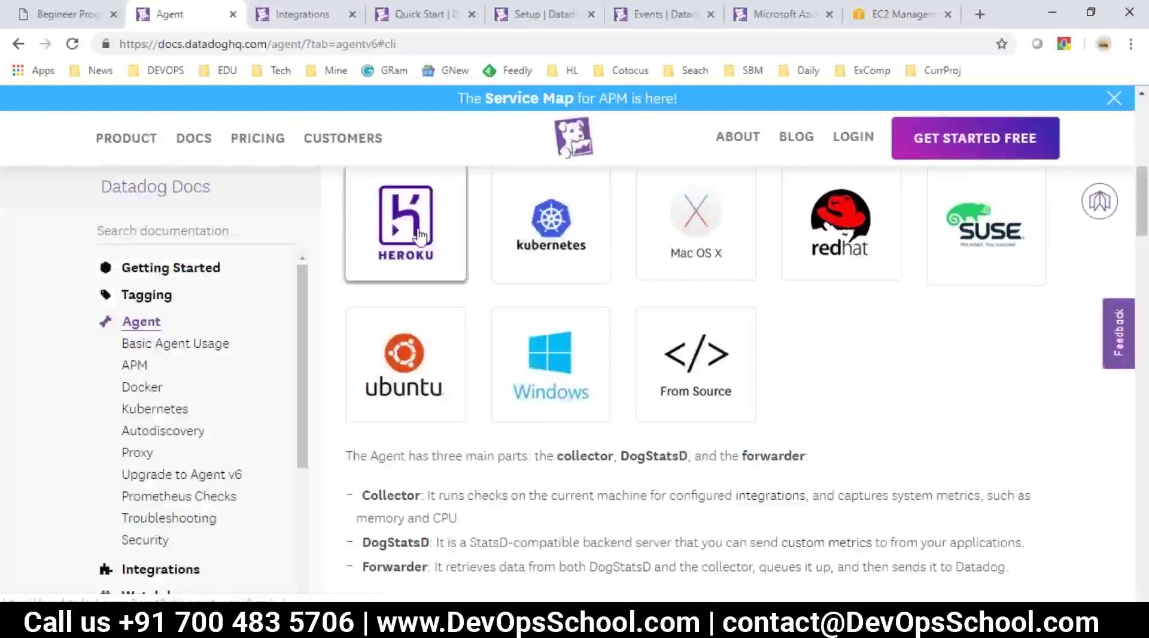
click(539, 14)
scroll(490, 419, down, 4)
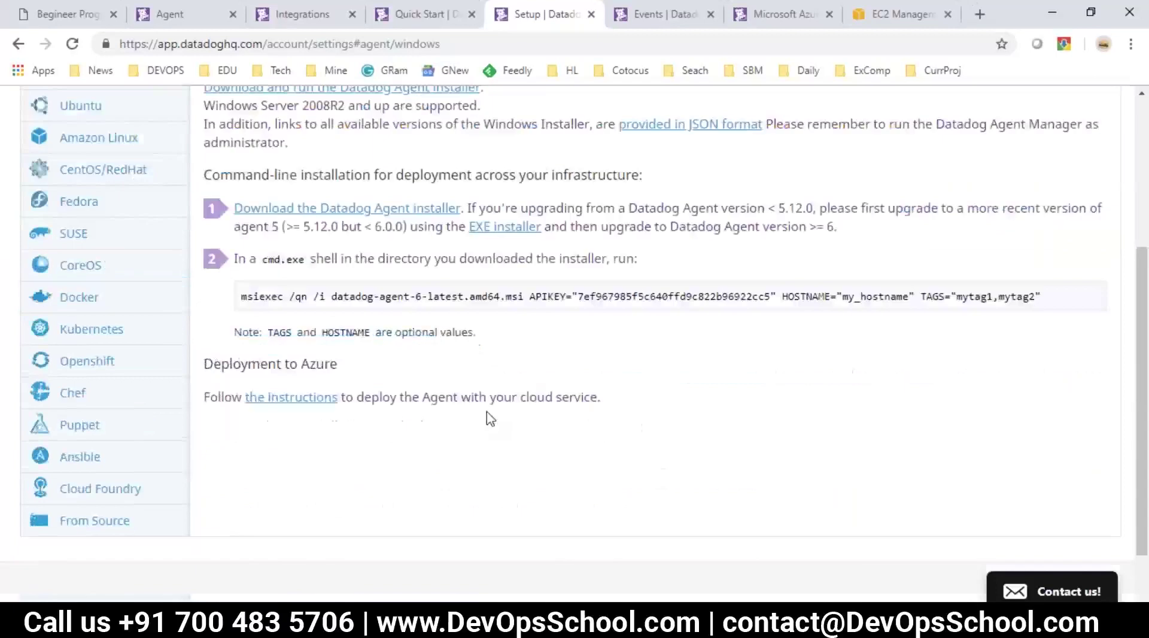
scroll(490, 419, up, 4)
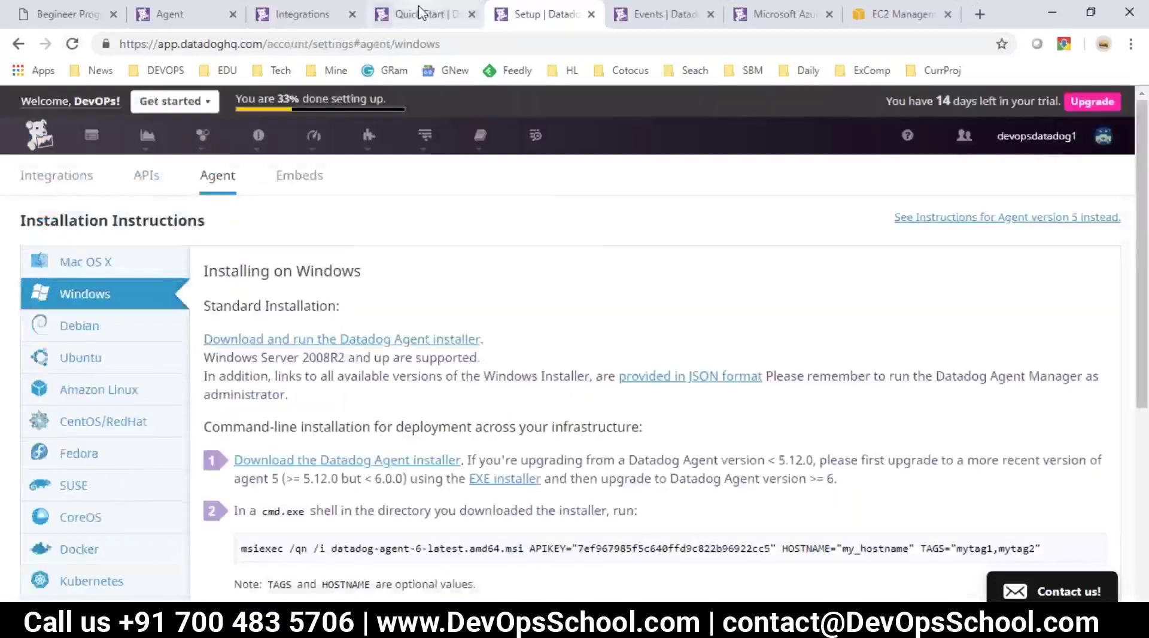
Step: Inspect the hosts shown on Datadog's Quick Start page and check the Datadog Agent Setup progress
click(419, 13)
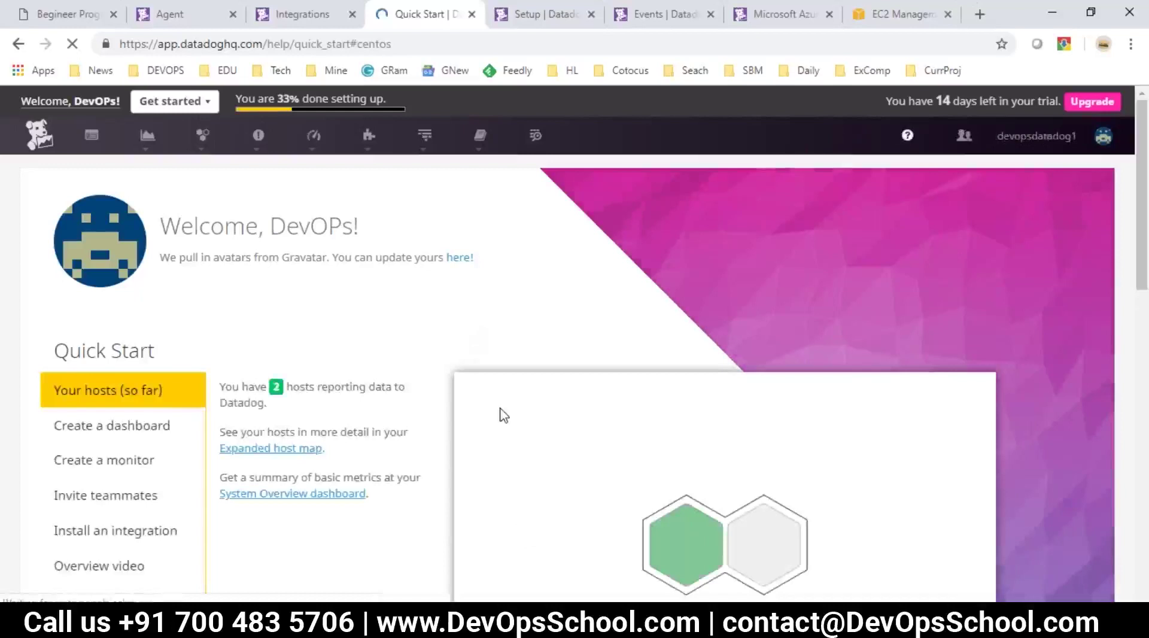
scroll(569, 413, down, 3)
mouse_move(712, 379)
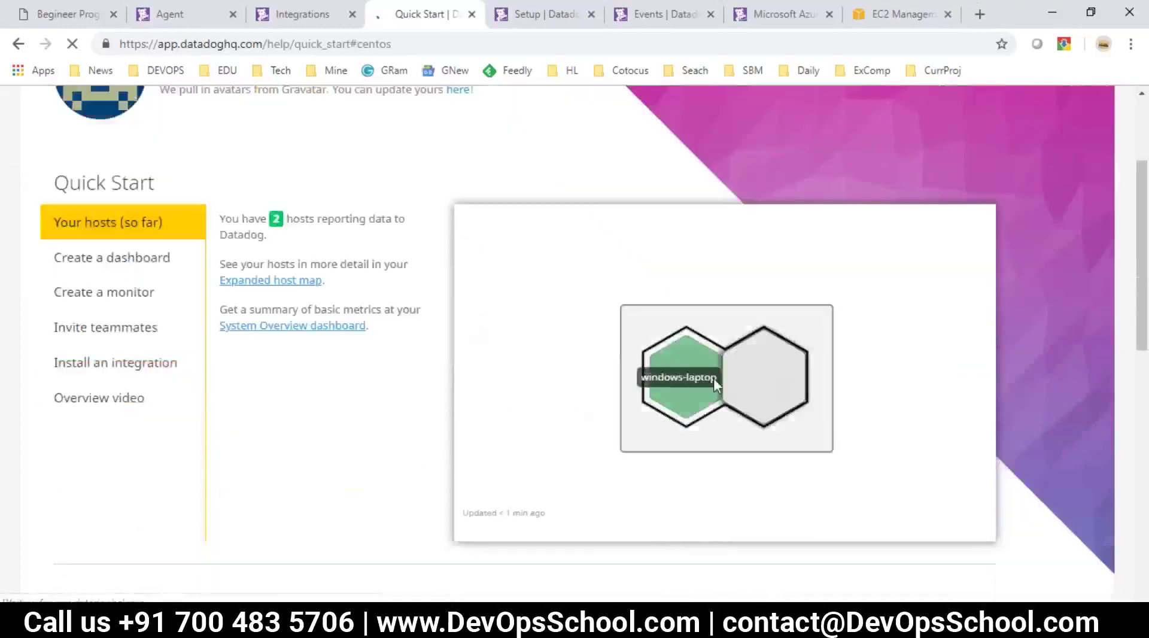
mouse_move(756, 383)
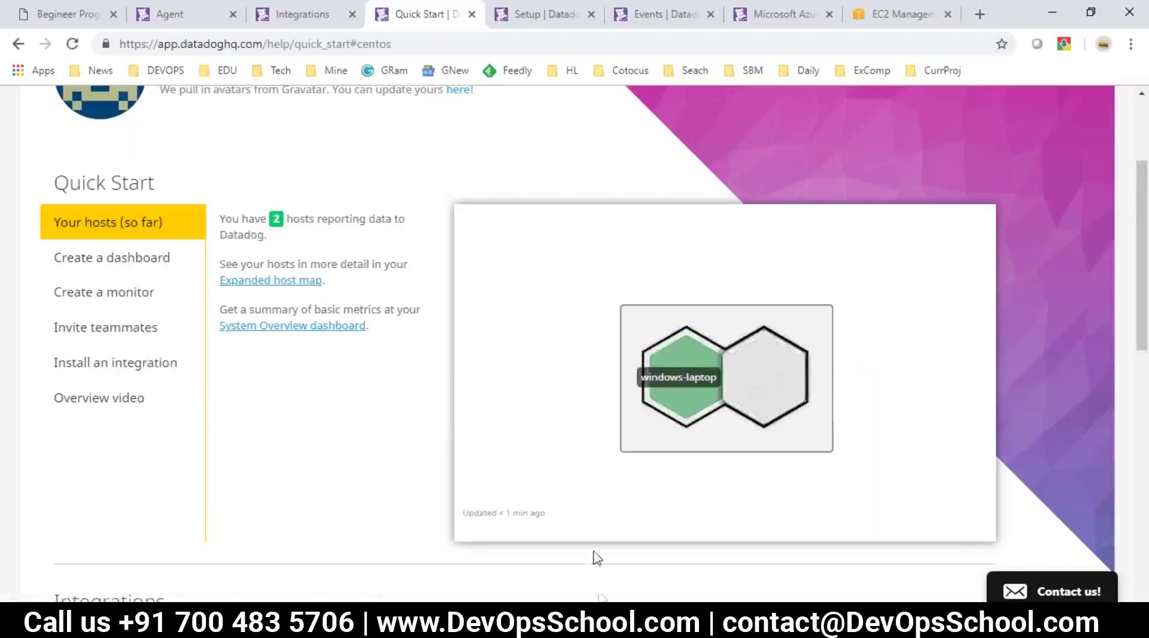
click(602, 623)
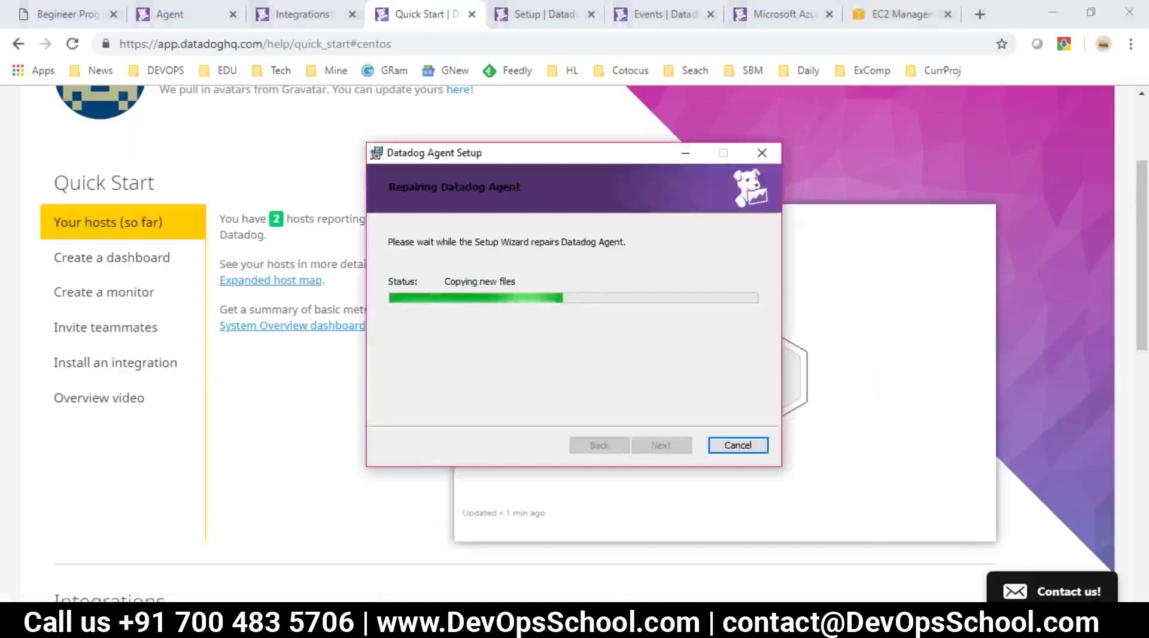
Step: Switch to Notepad and highlight the windows-laptop host name in the Windows install command
key(alt+Tab)
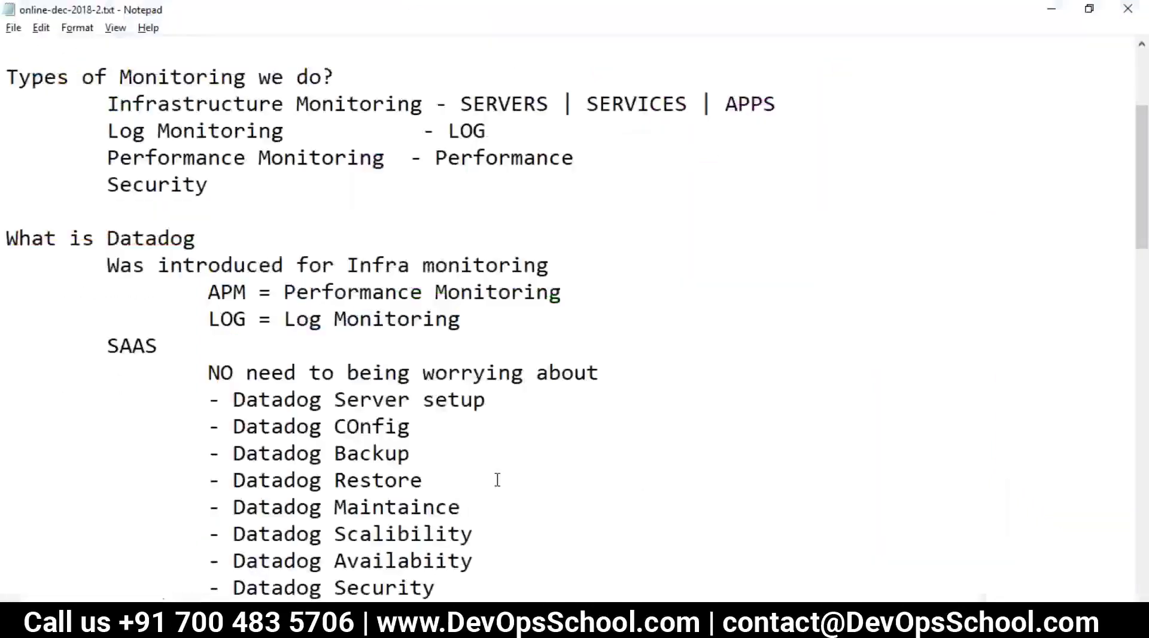
scroll(498, 479, down, 1)
scroll(497, 479, down, 8)
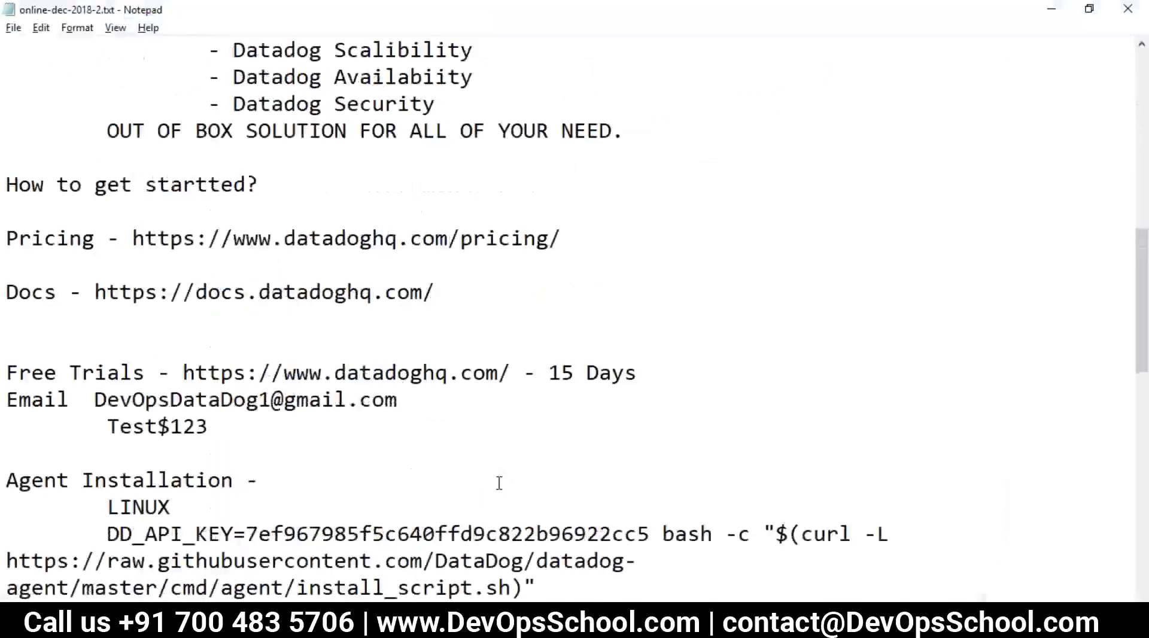
scroll(641, 393, down, 3)
drag(840, 373, 651, 373)
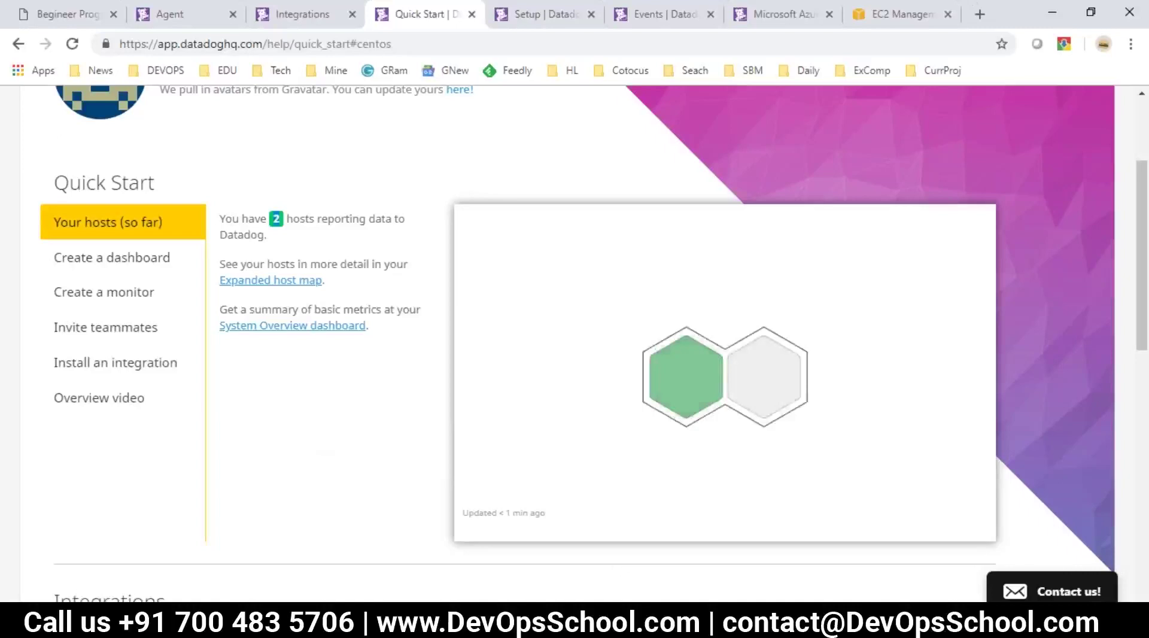
Step: Check the Agent repair progress again and highlight the sentence about hosts reporting data on the Quick Start page
key(alt+Tab)
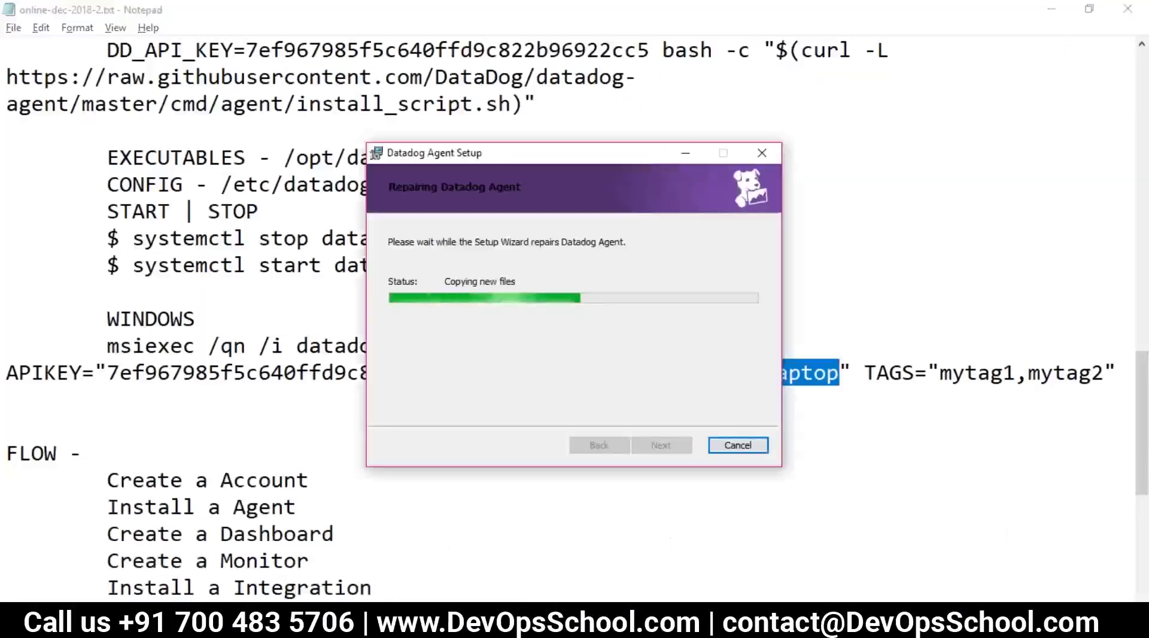
key(alt+Tab)
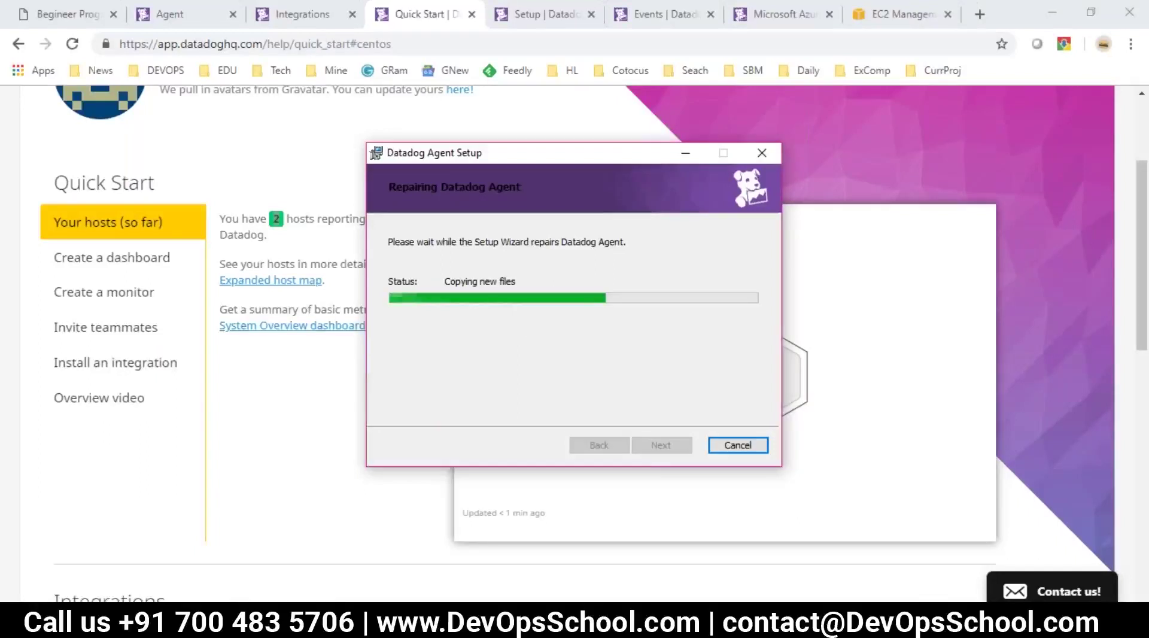
triple_click(266, 218)
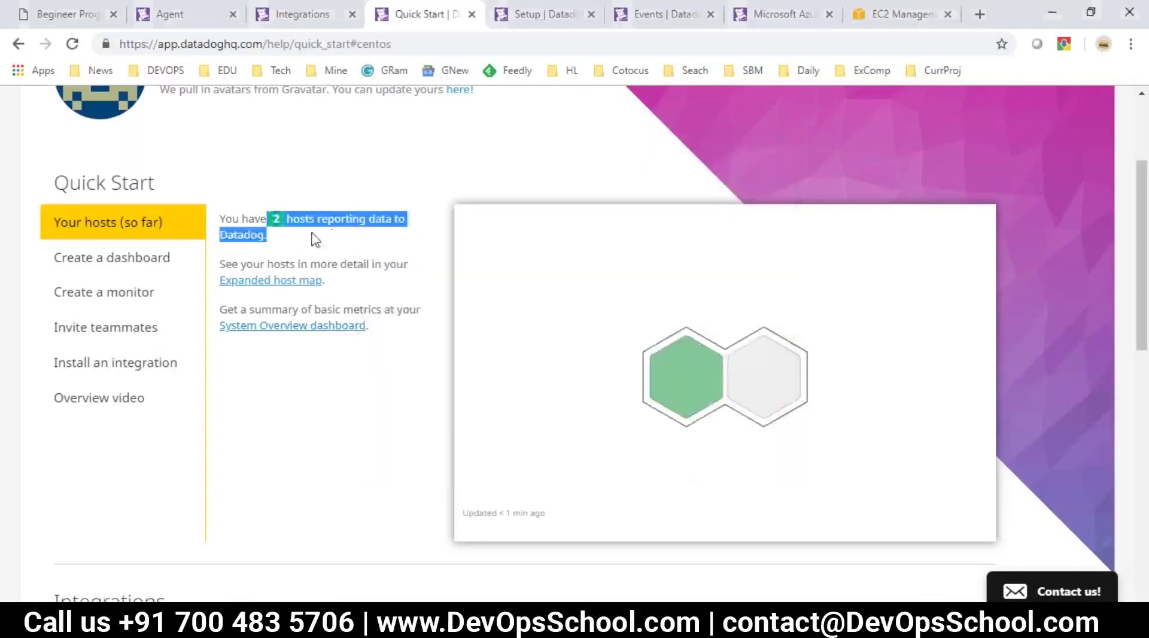
click(341, 248)
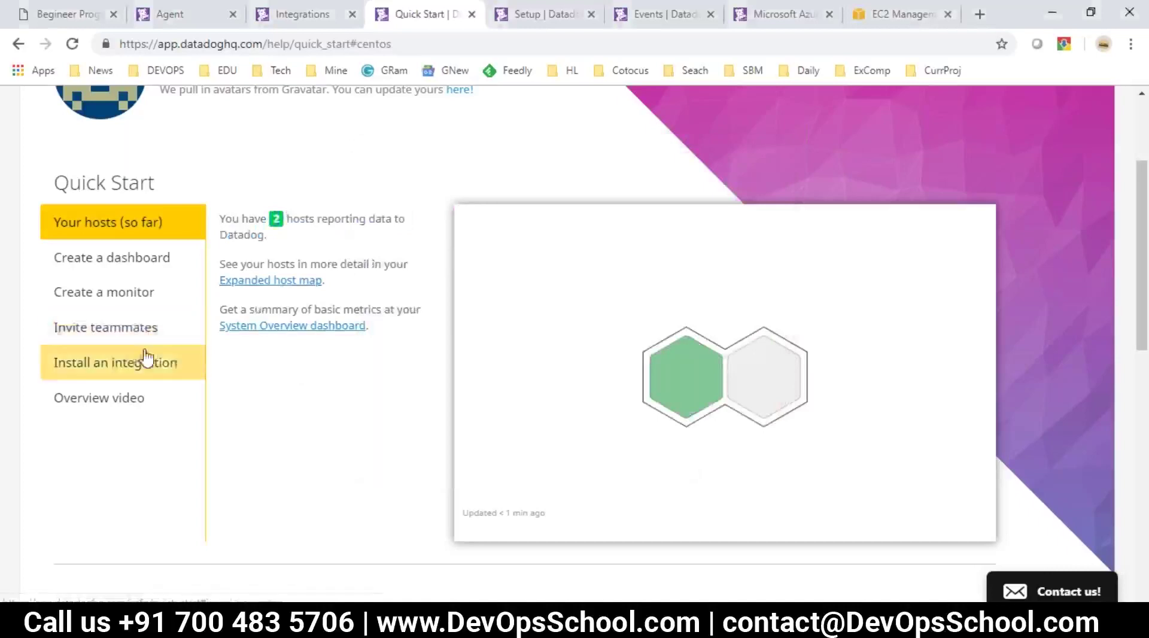
Step: Switch from the Quick Start page to the Datadog Setup page and open the event stream
right_click(124, 272)
key(Escape)
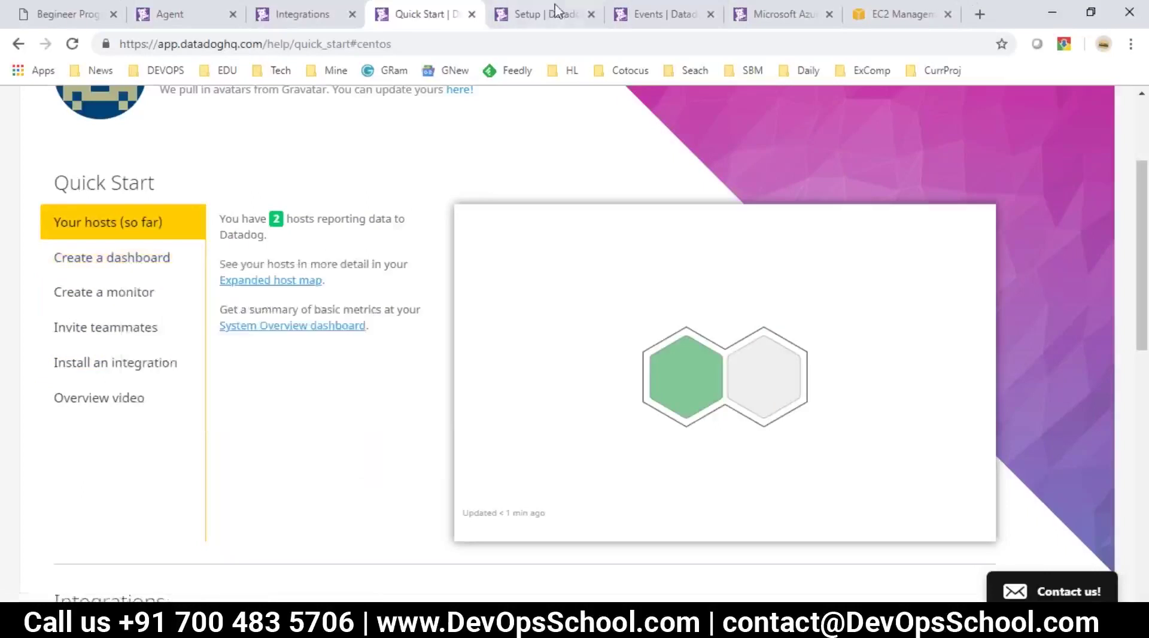
click(556, 9)
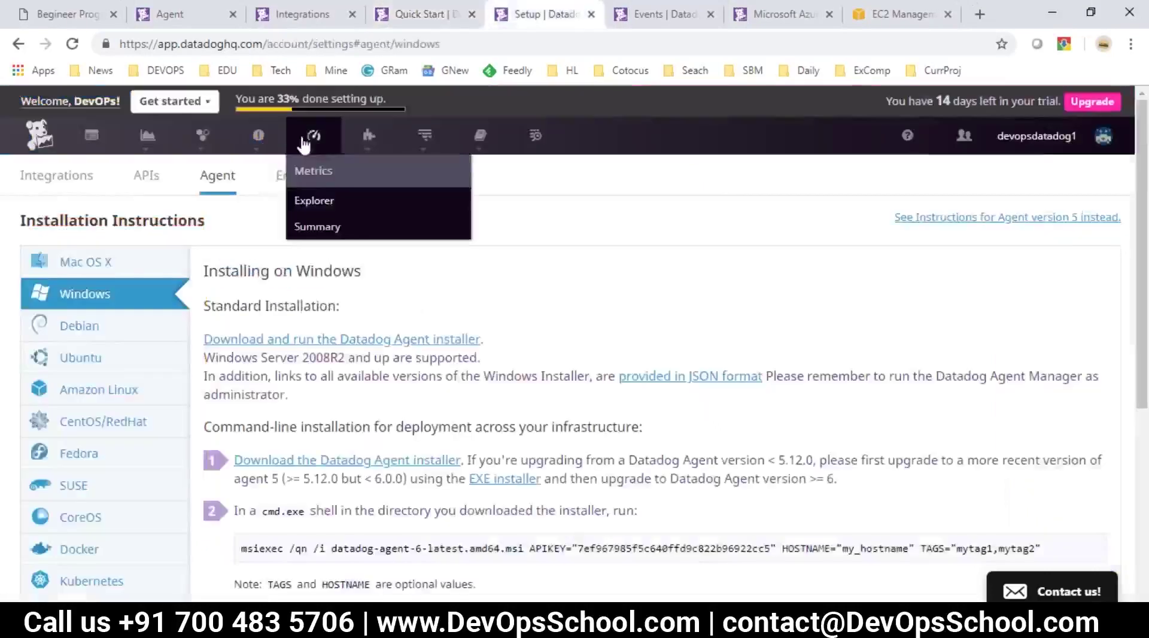
mouse_move(171, 142)
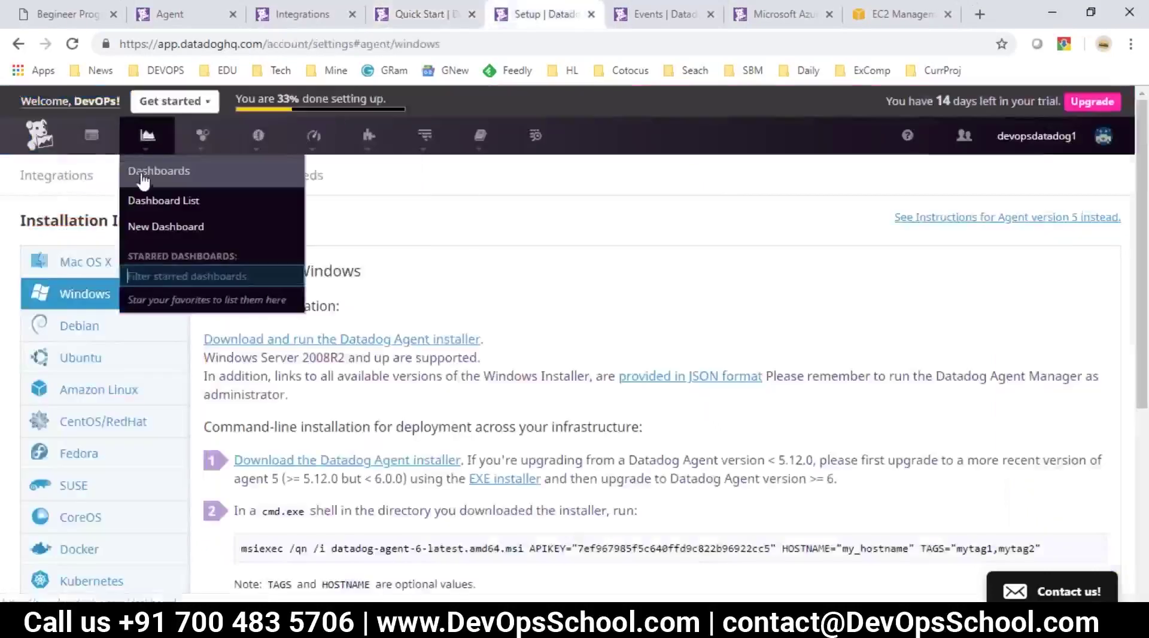
mouse_move(123, 142)
click(78, 140)
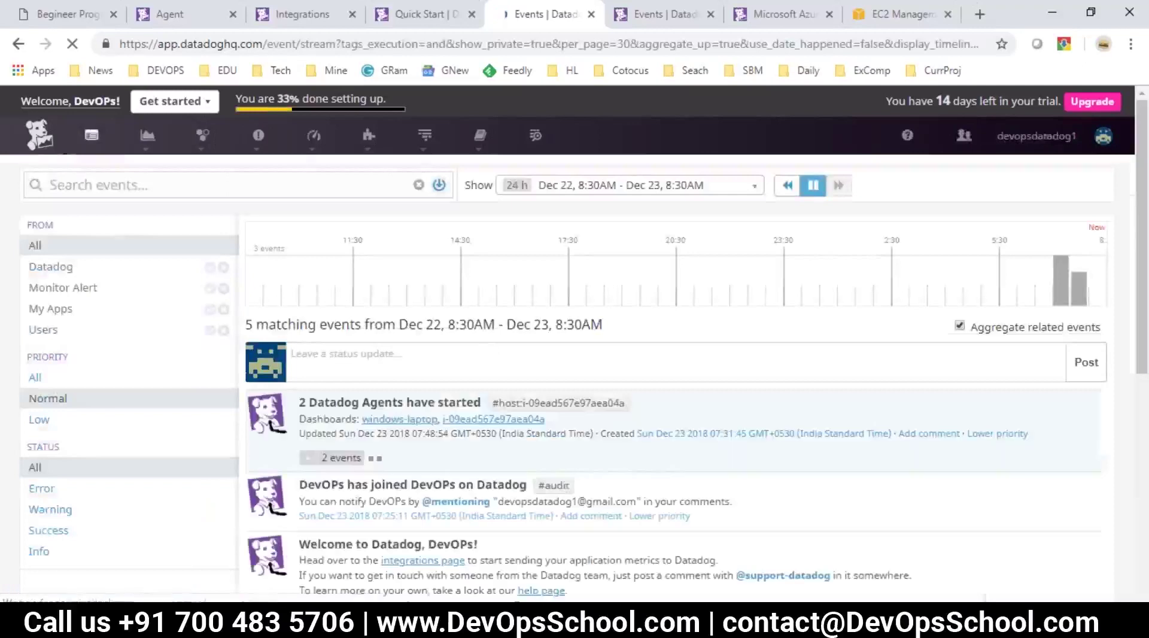
Step: Open the dashboard list and bring up the System - Metrics preset dashboard
click(149, 146)
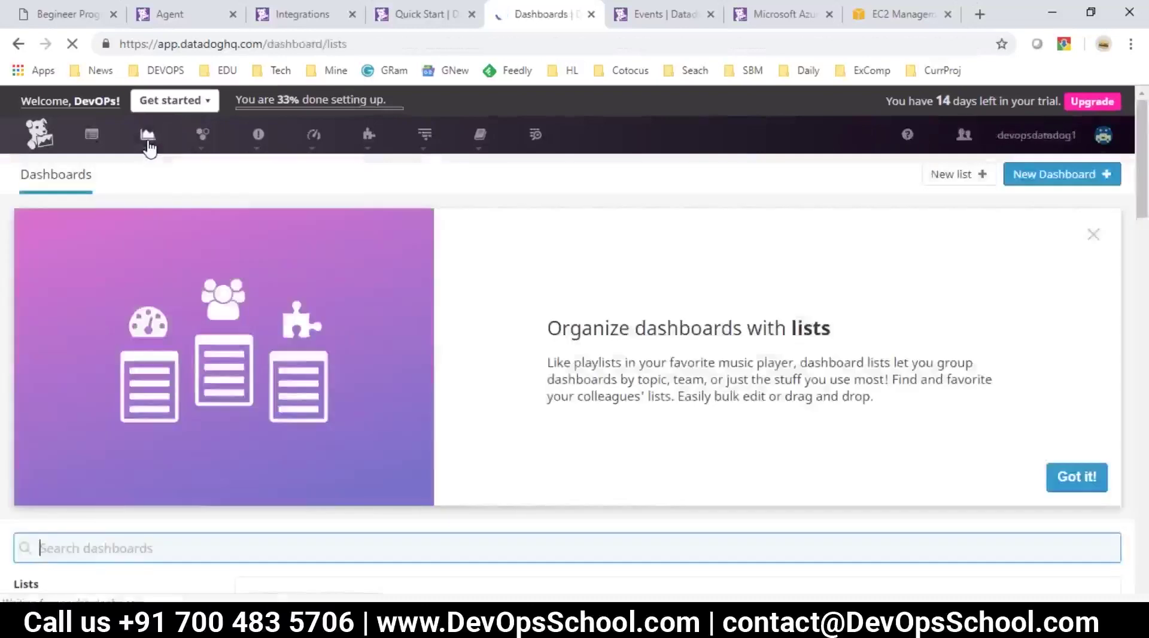
mouse_move(149, 145)
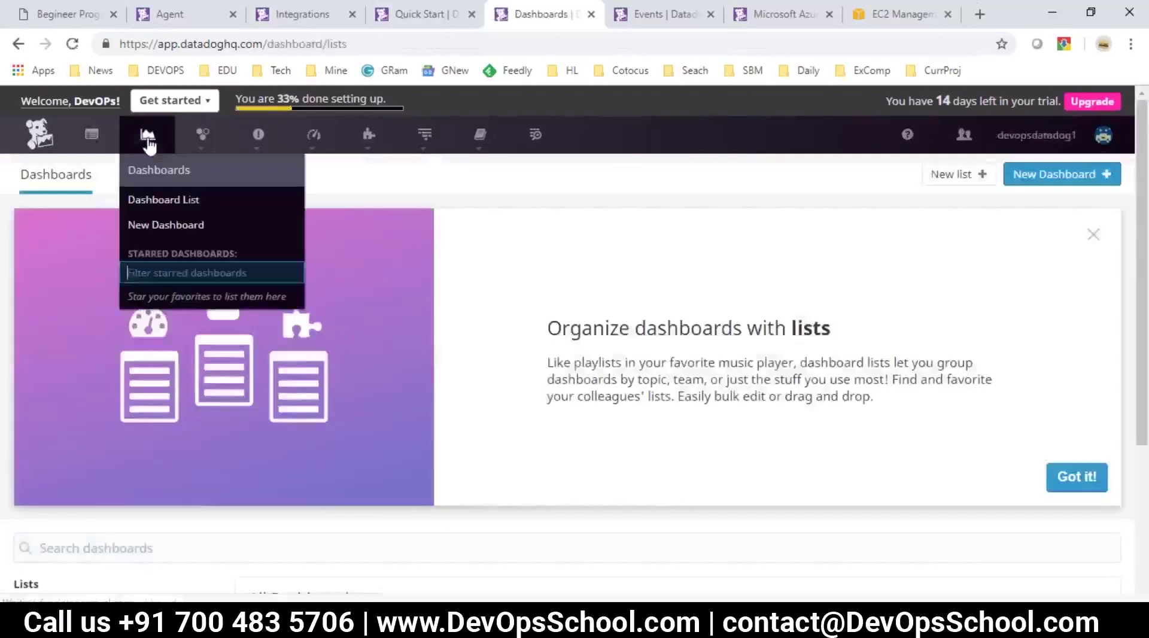
click(157, 198)
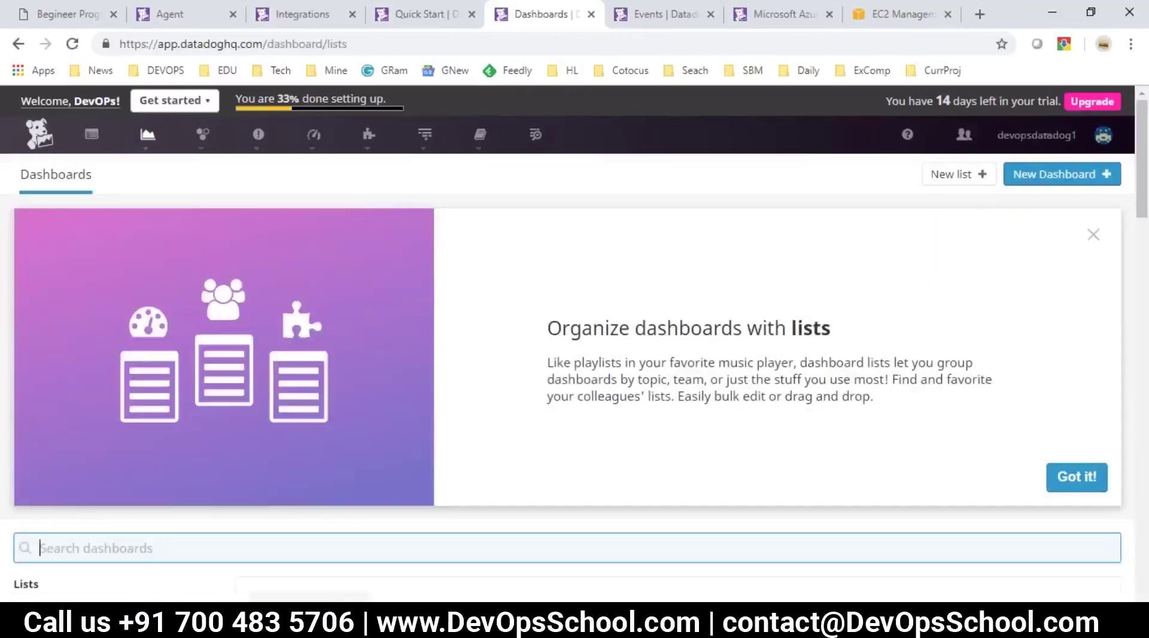
scroll(442, 392, down, 4)
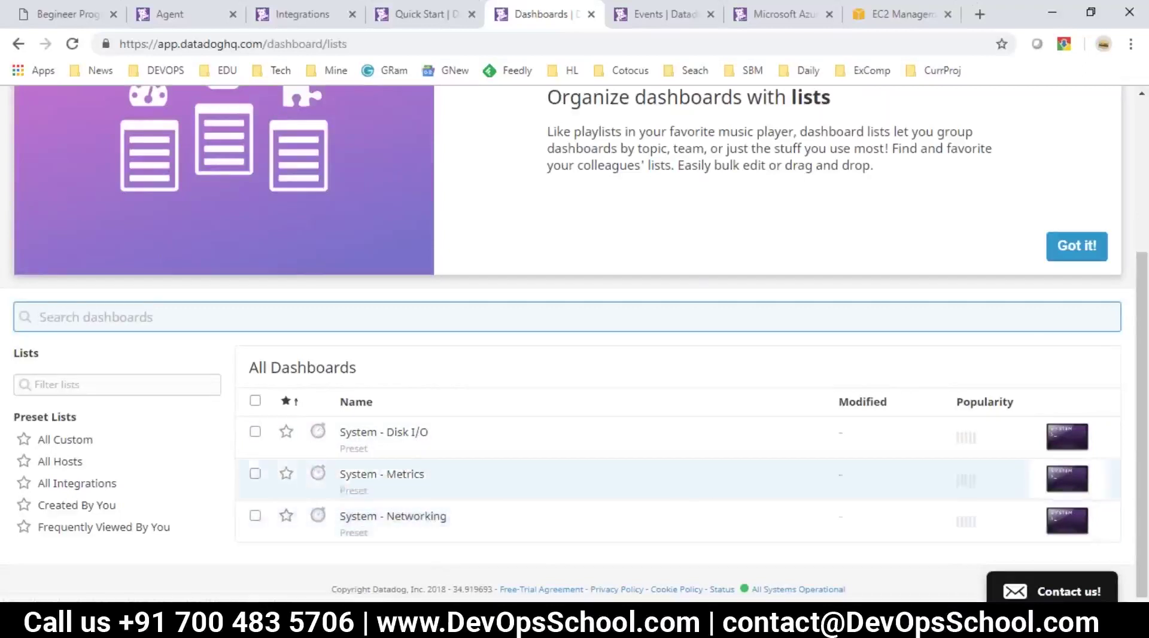
click(386, 477)
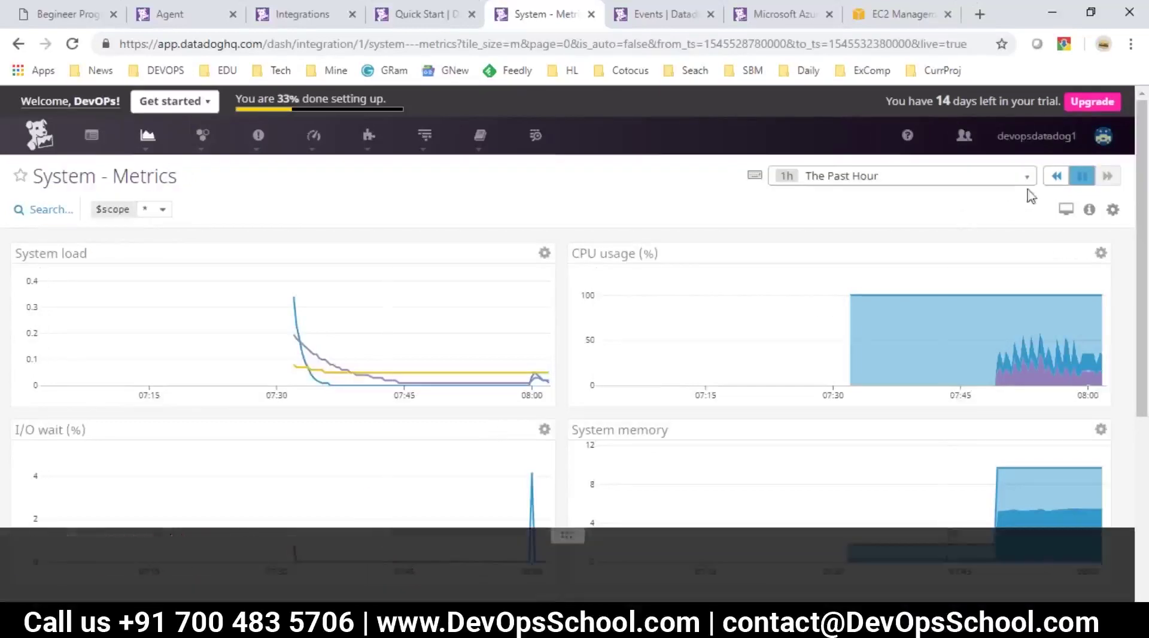
Step: Review the time range options and look over the load, CPU, memory and network graphs on the dashboard
click(838, 176)
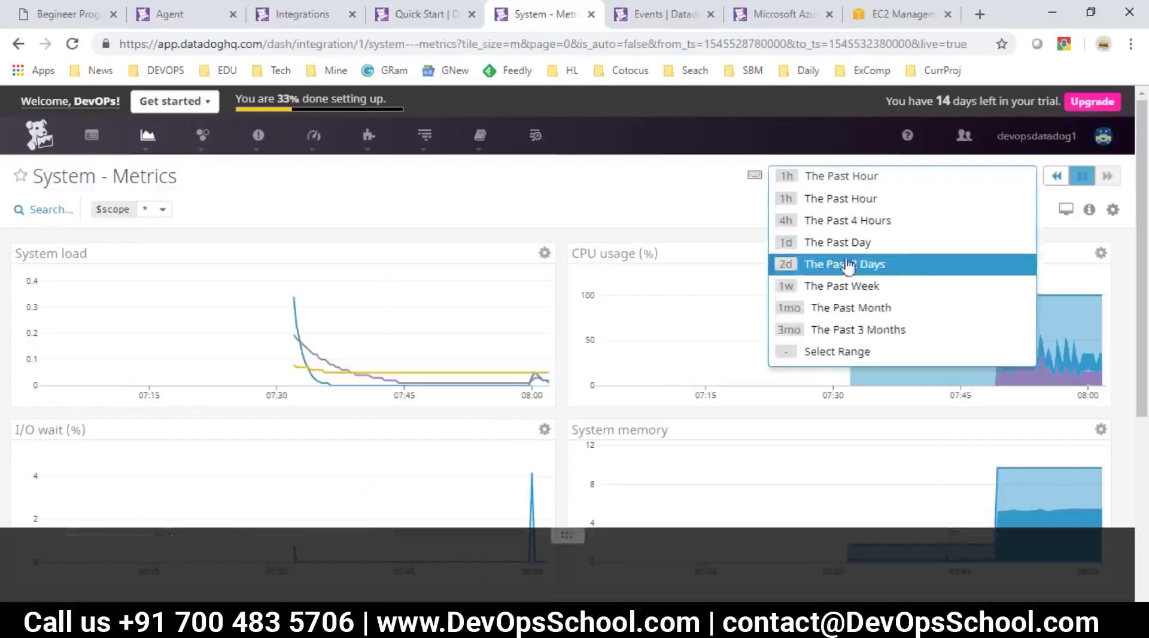
click(676, 202)
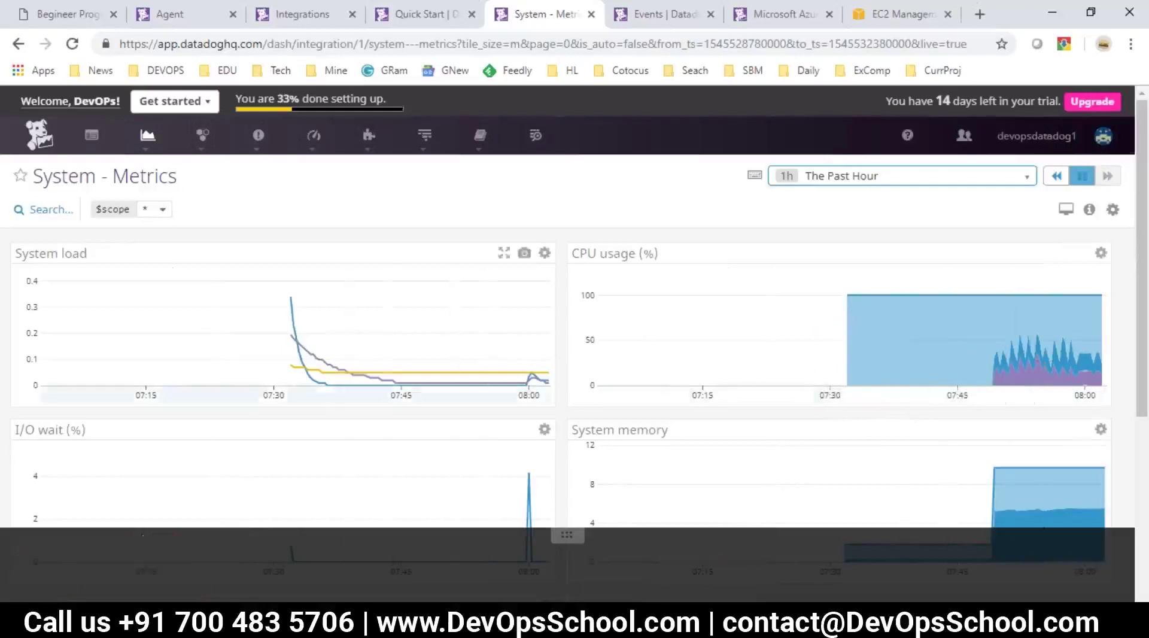
scroll(357, 436, down, 3)
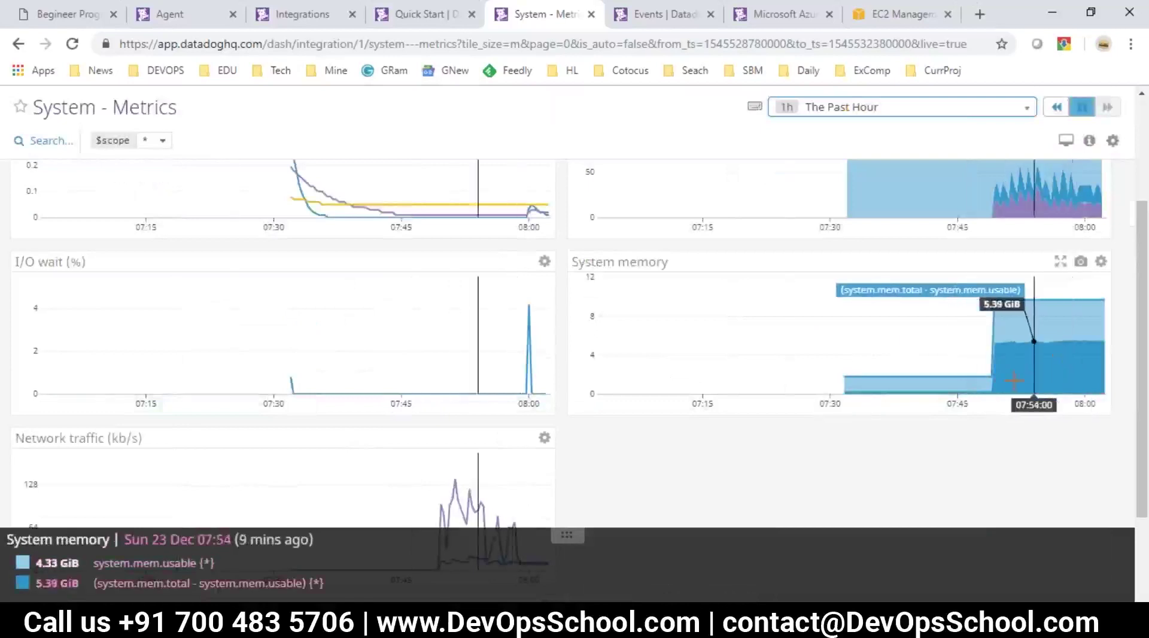
scroll(139, 446, up, 3)
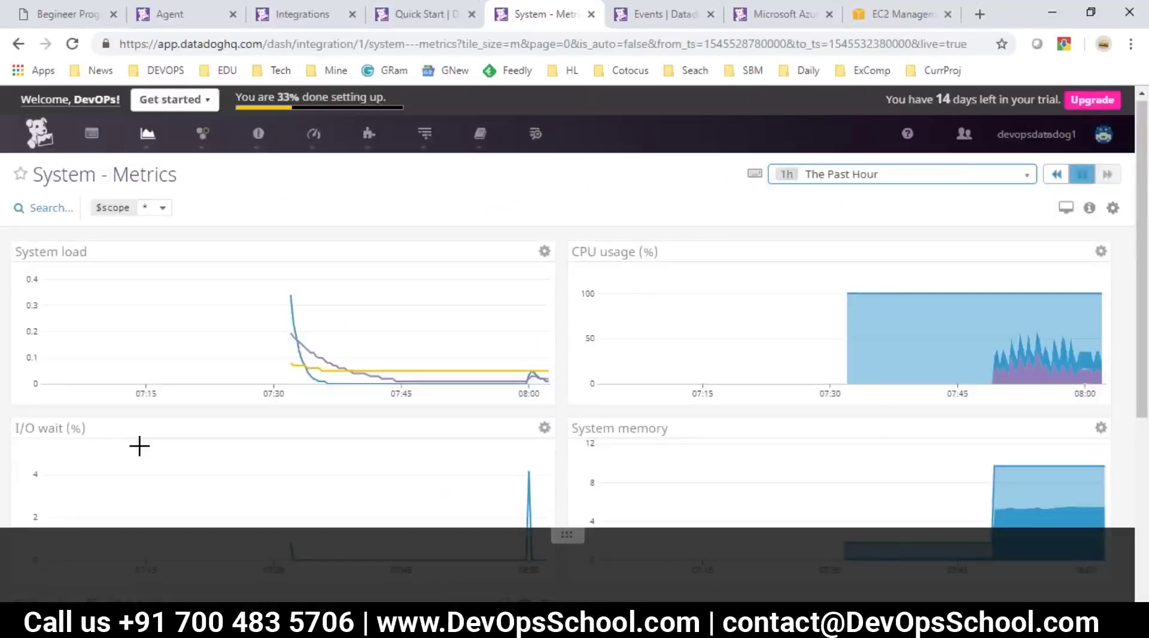
Step: Examine the device values available for the $scope filter, keep it at *, and look over the graphs again
click(163, 208)
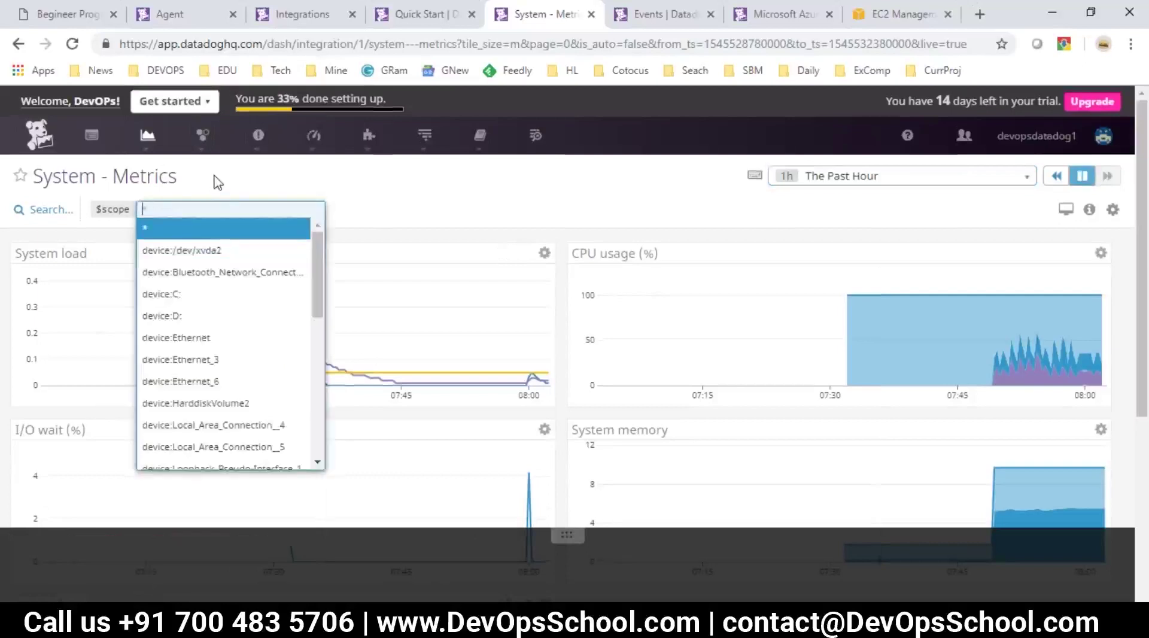
click(152, 226)
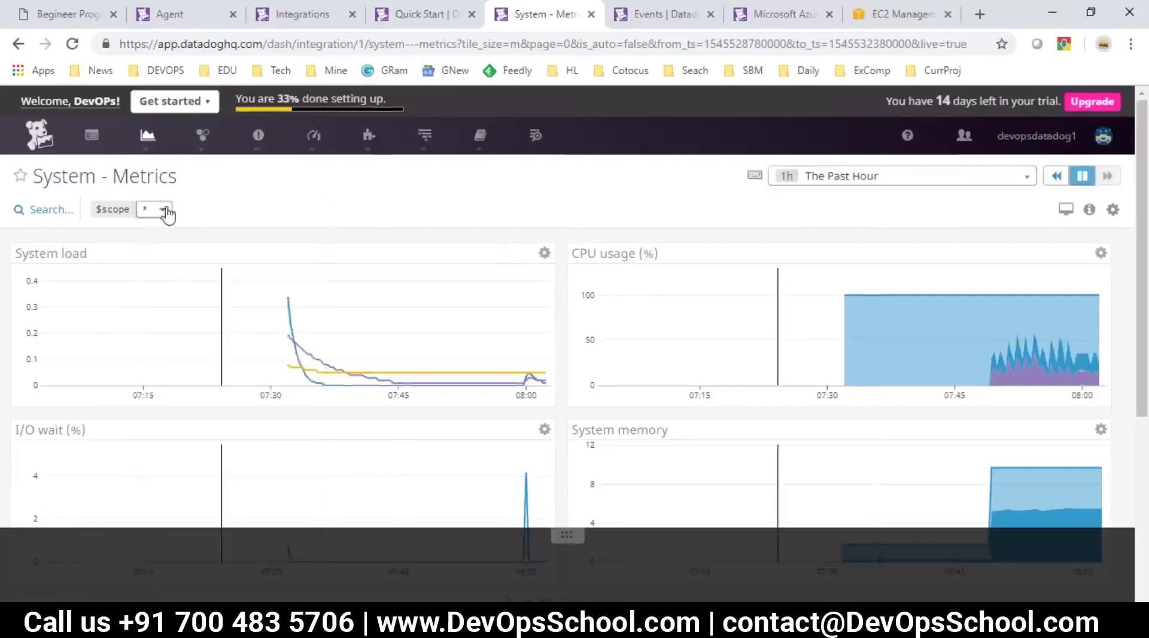
click(166, 211)
scroll(205, 330, down, 3)
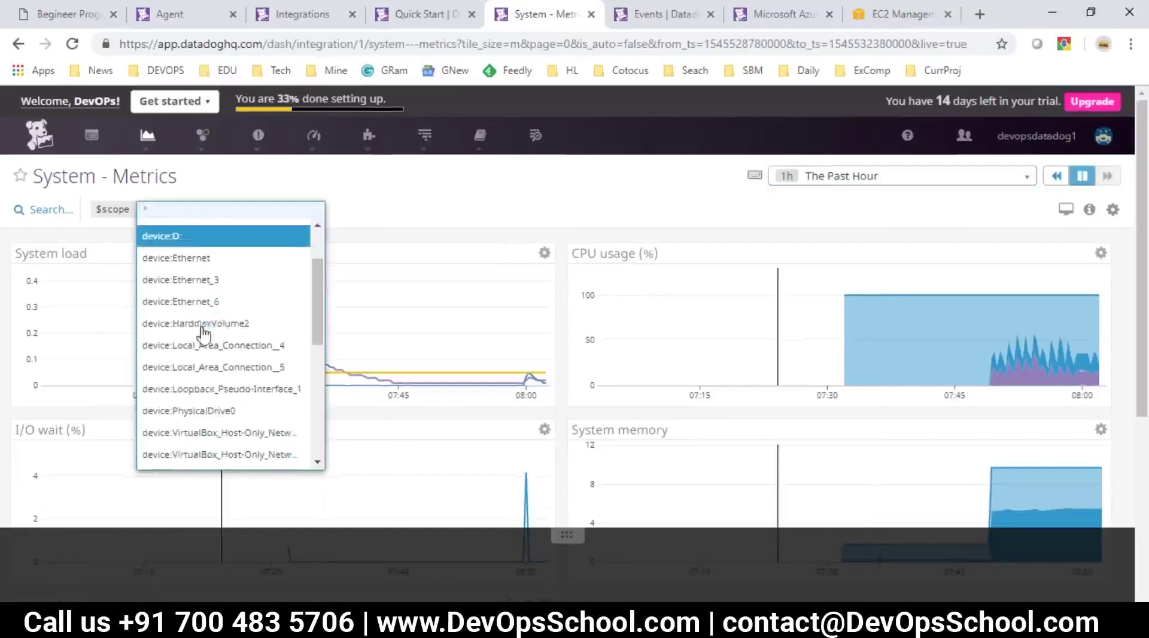
scroll(205, 331, down, 3)
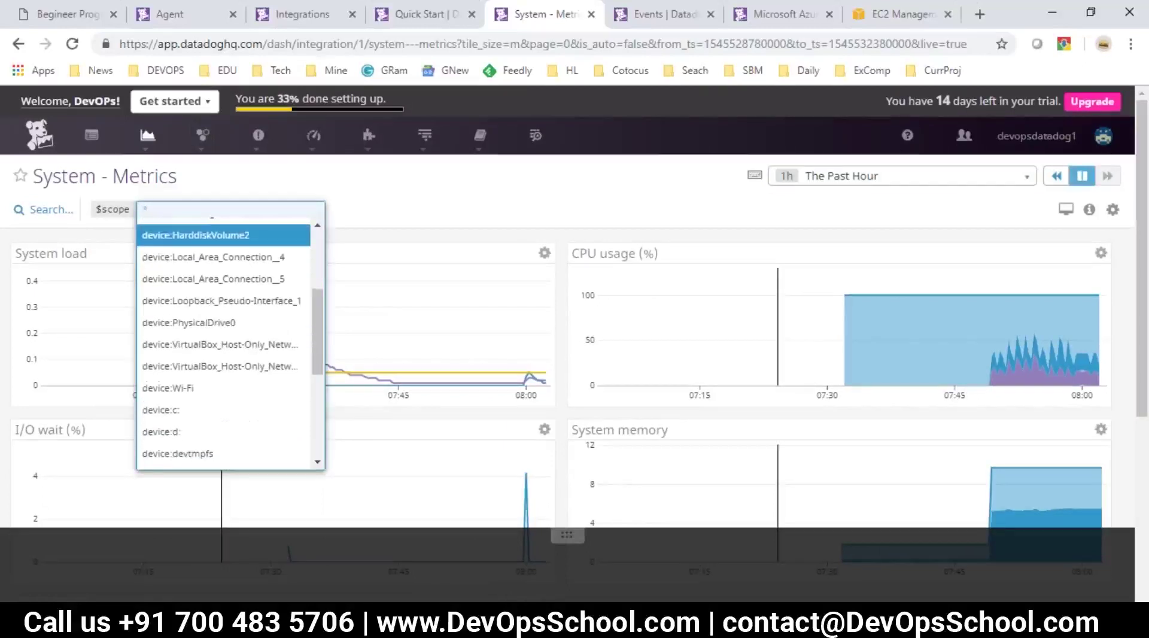
click(531, 206)
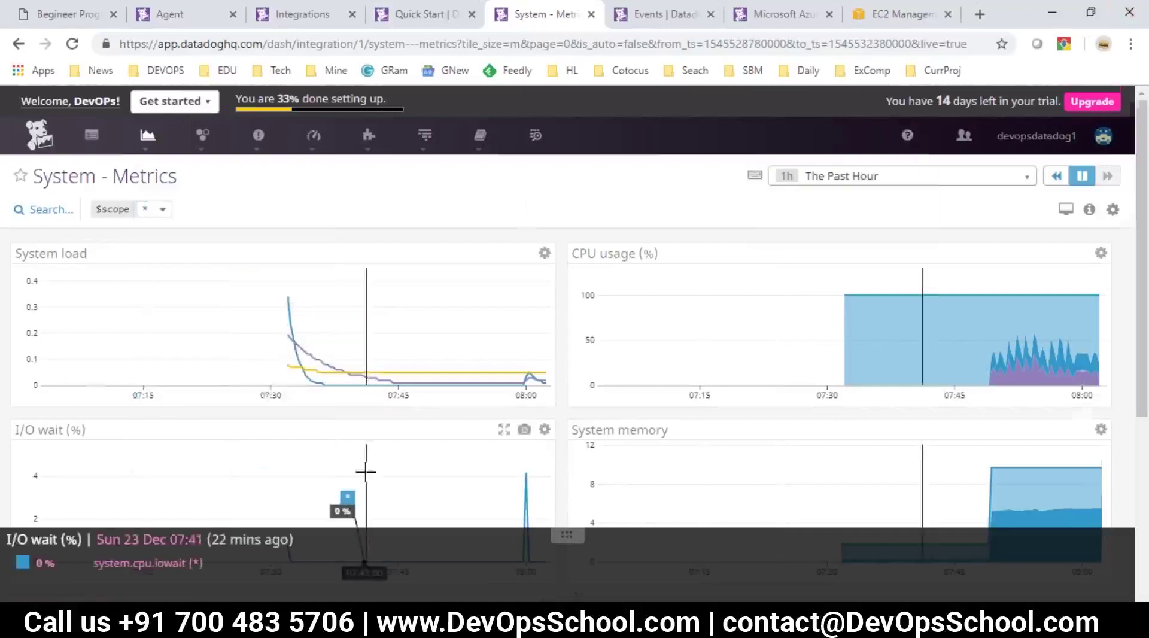
scroll(365, 473, down, 5)
scroll(316, 486, up, 4)
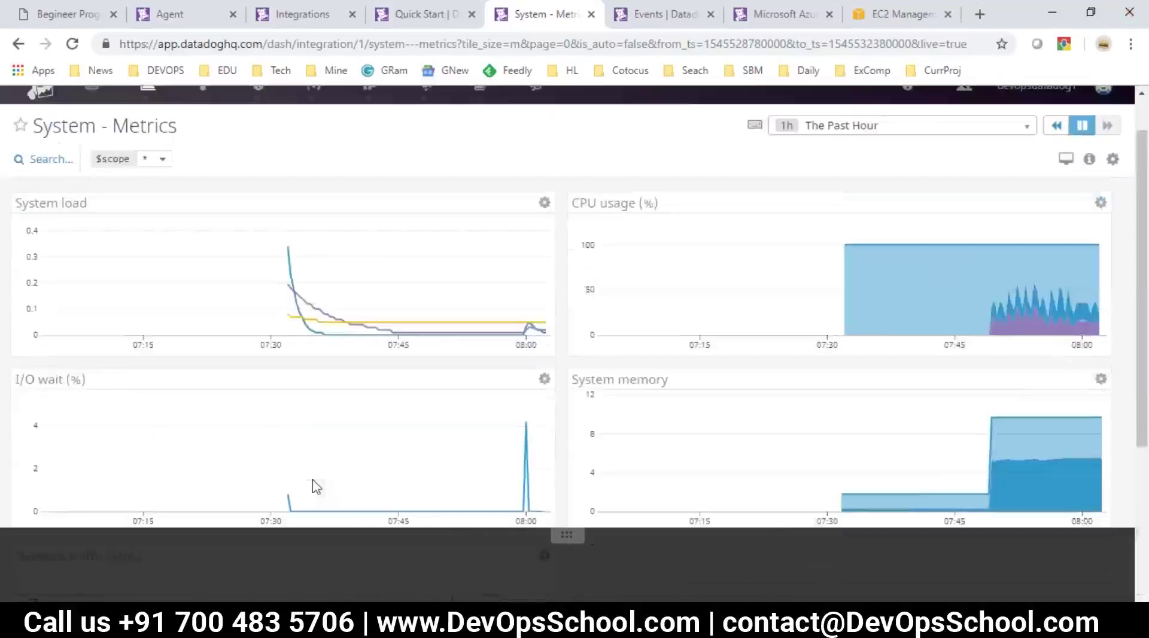
scroll(316, 486, up, 1)
Step: Search for events to overlay on the dashboard using the hosts: facet with the value i-
click(48, 209)
click(71, 243)
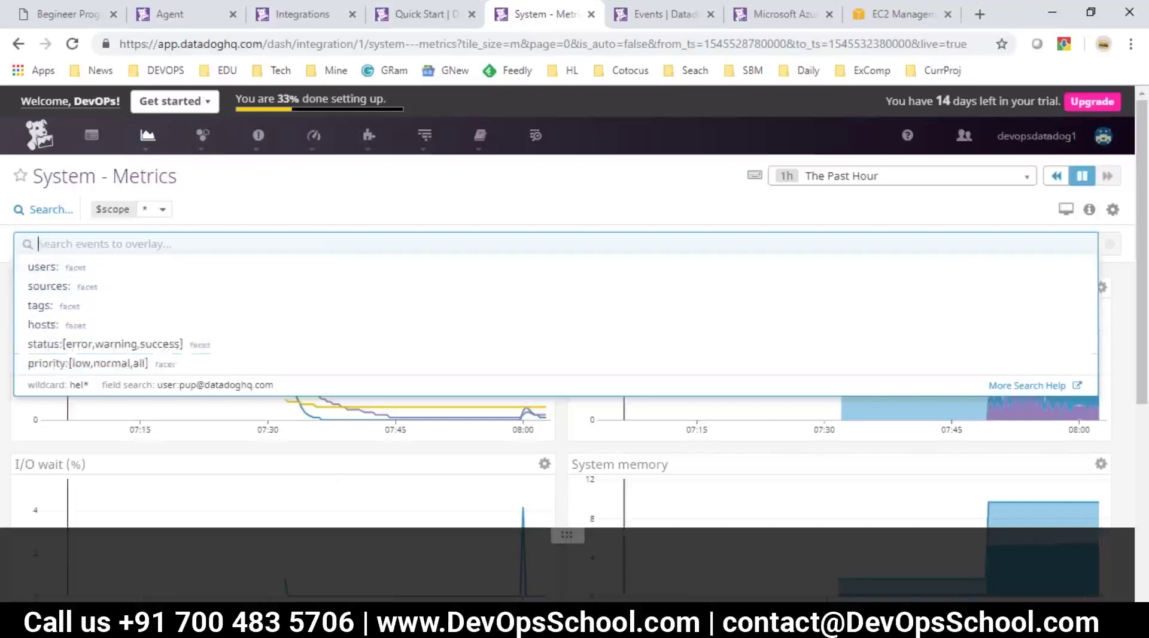
click(51, 324)
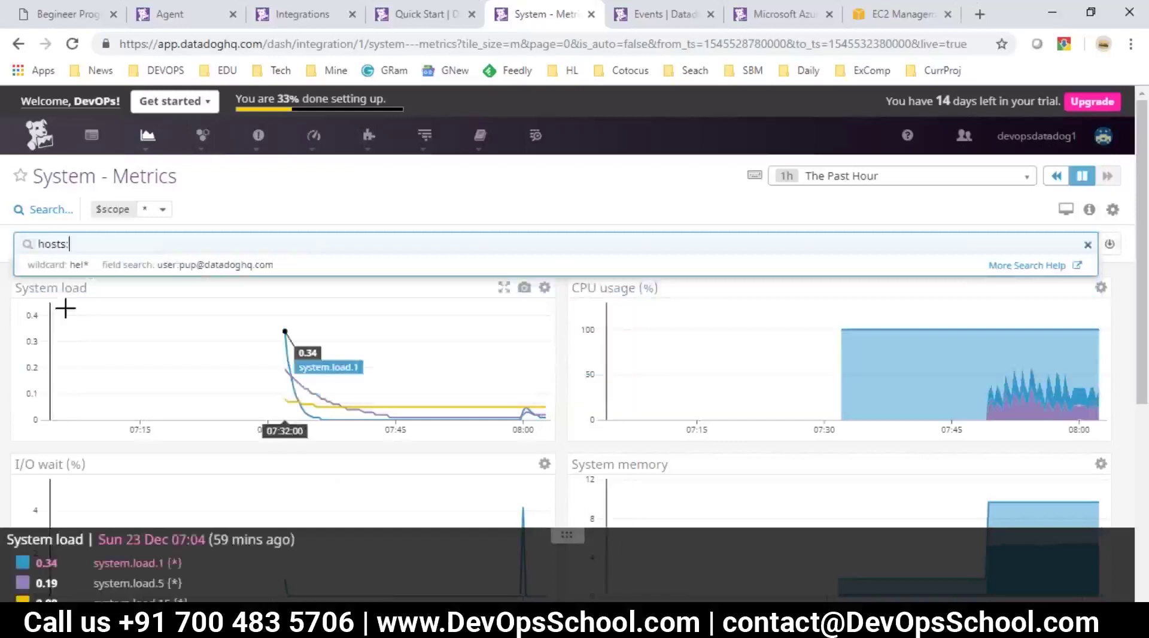
text(i)
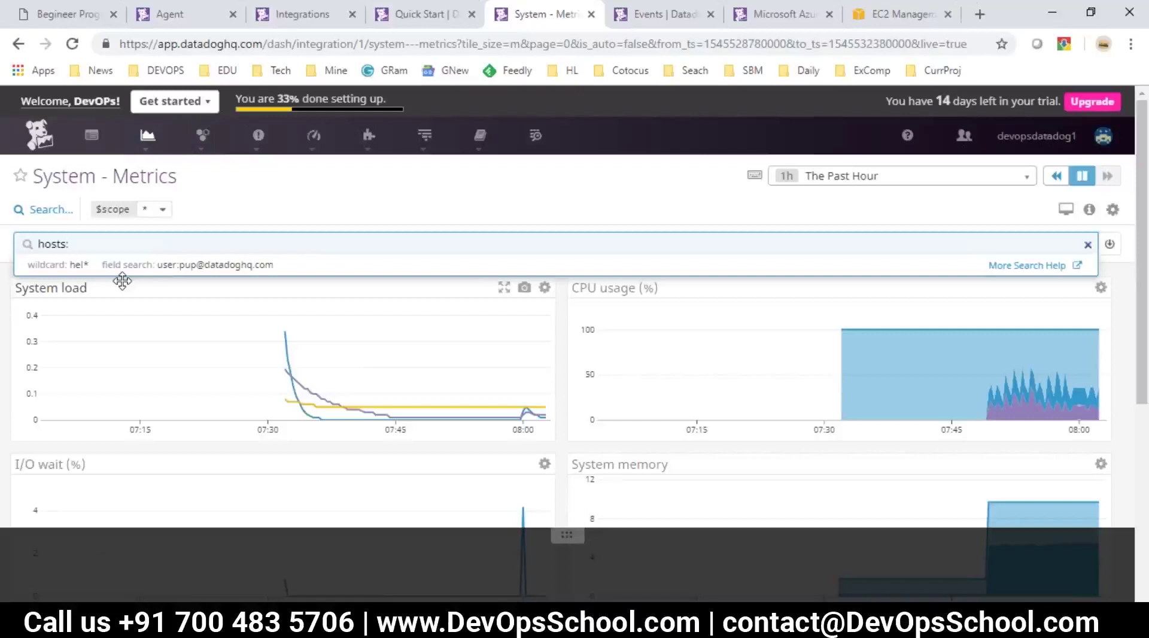
click(71, 245)
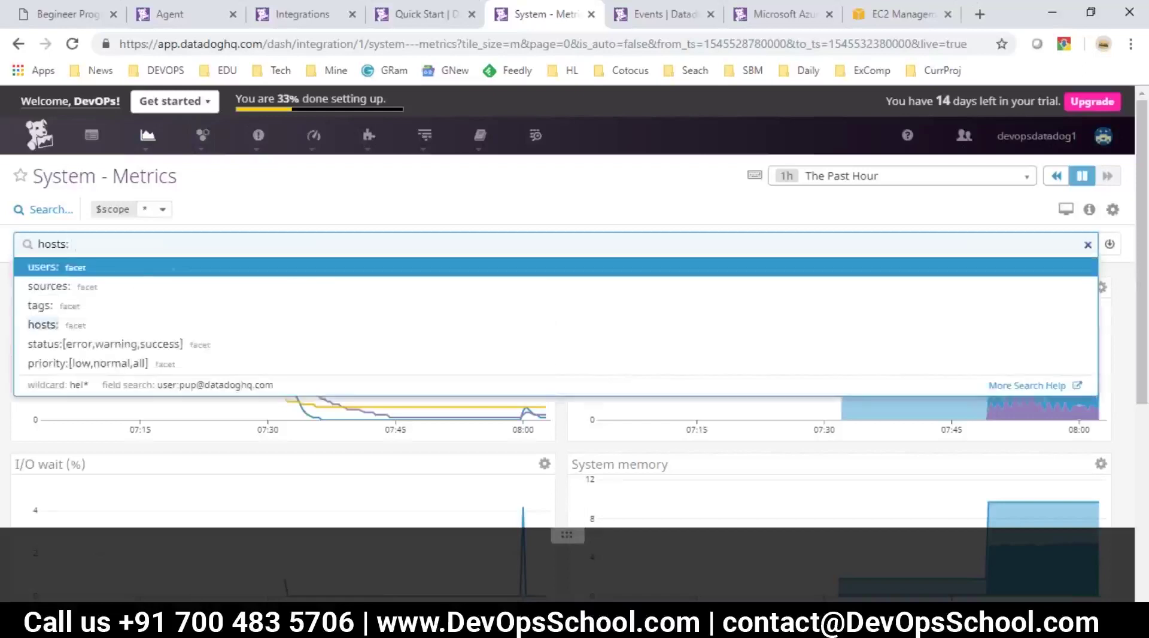
text(i)
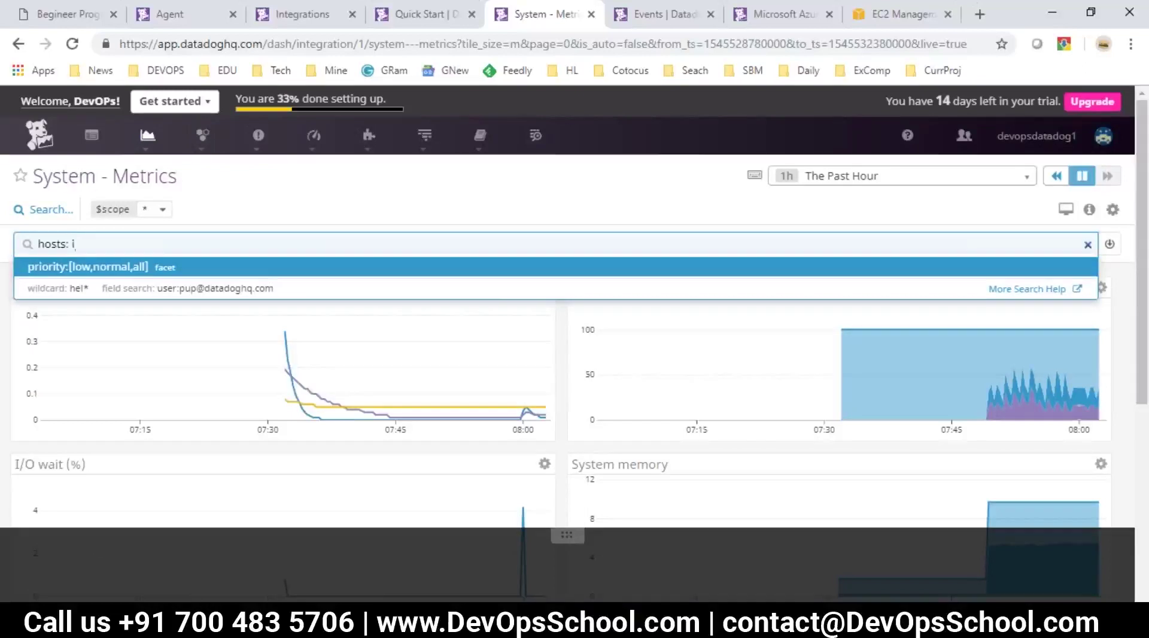
key(BackSpace)
text(i)
key(BackSpace)
text(i-)
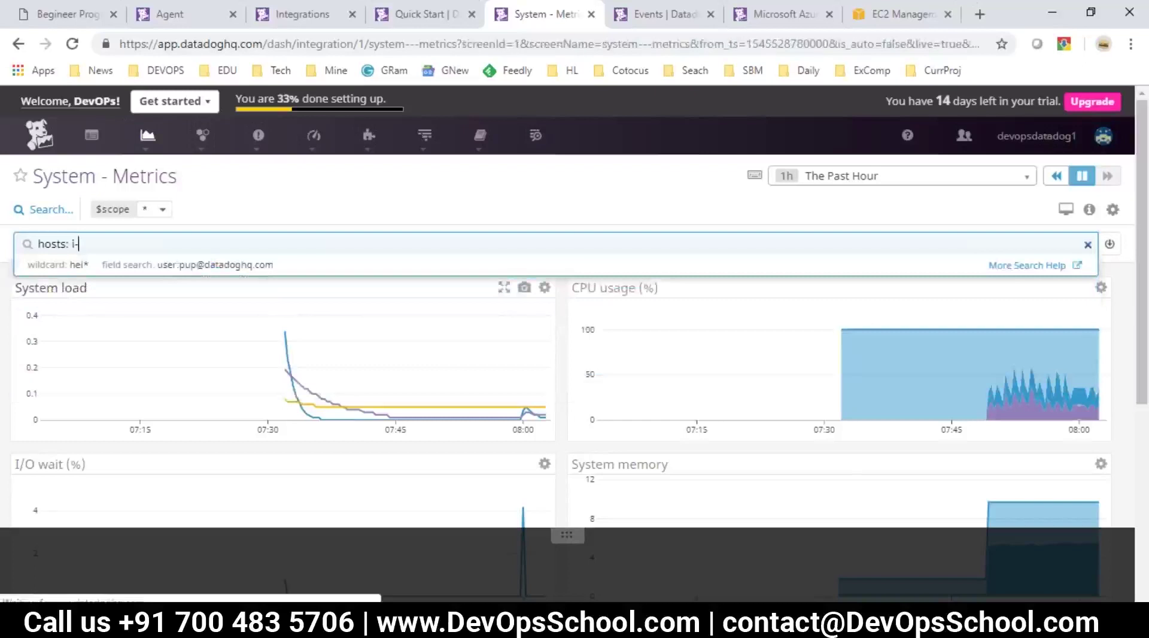
key(Return)
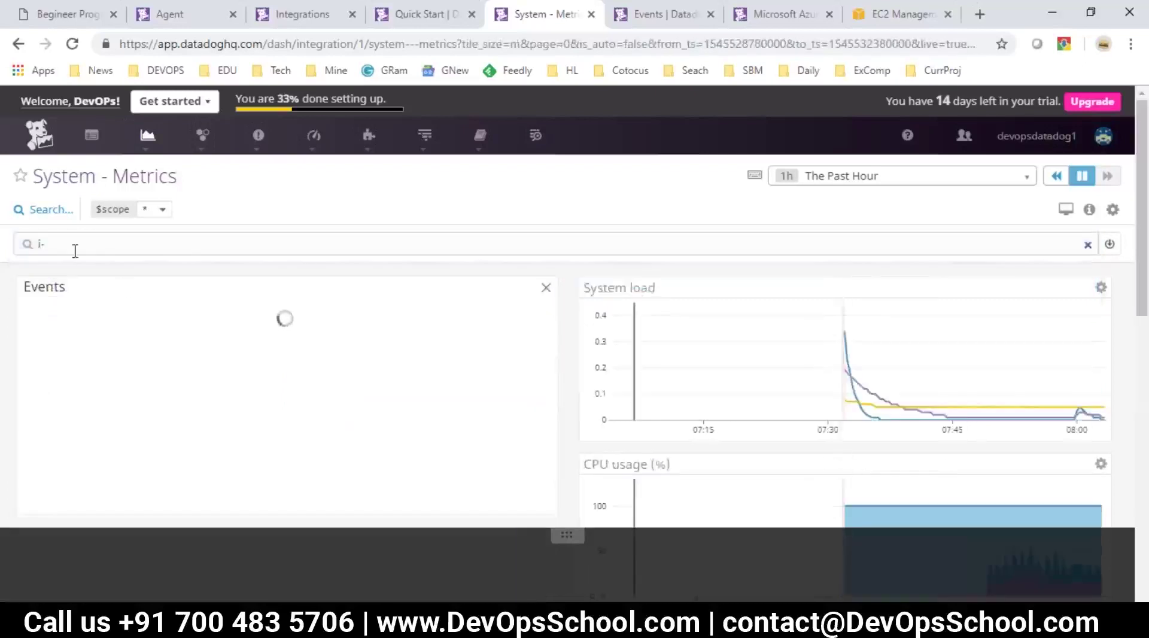
Step: Replace the event search with the hosts: facet and examine the hosts filter example in Search Help
click(103, 246)
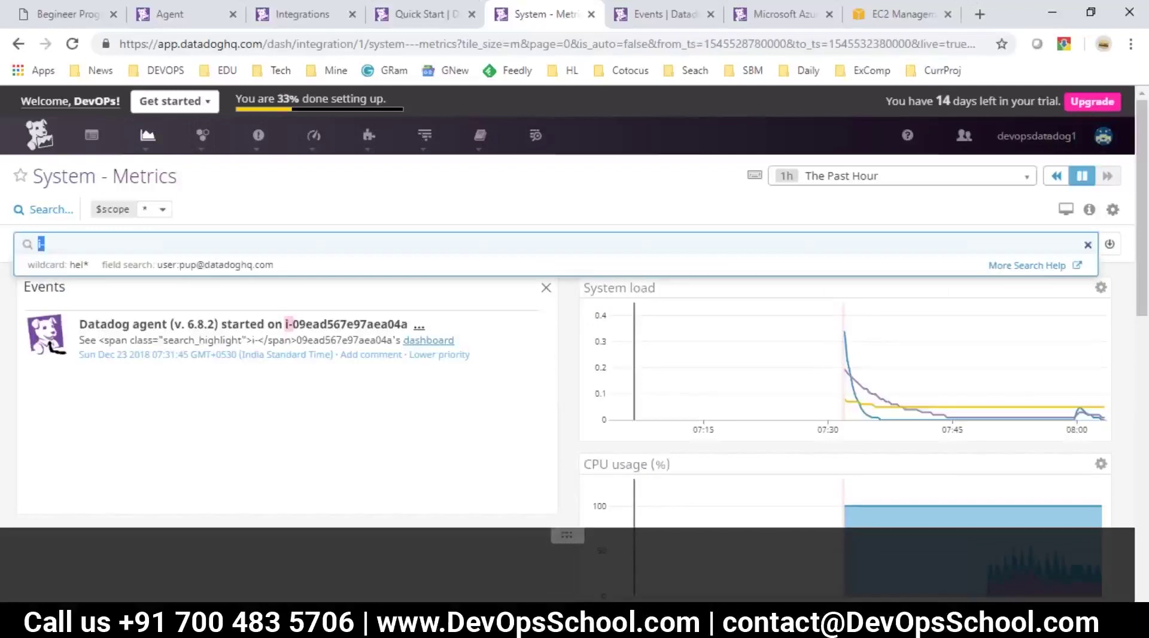
key(BackSpace)
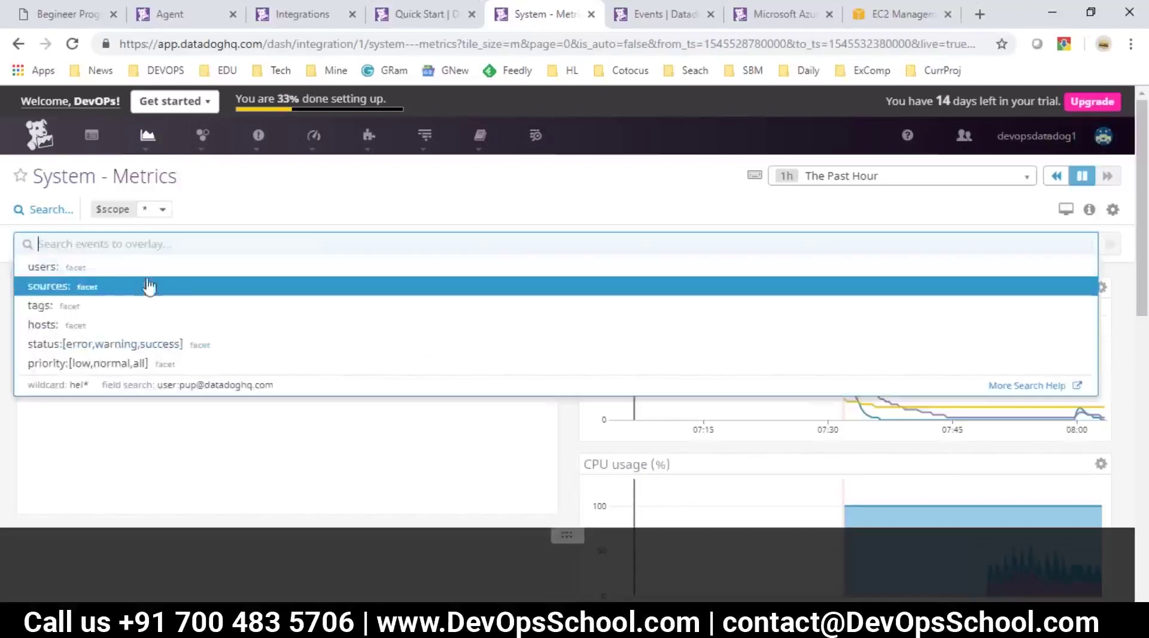
click(68, 329)
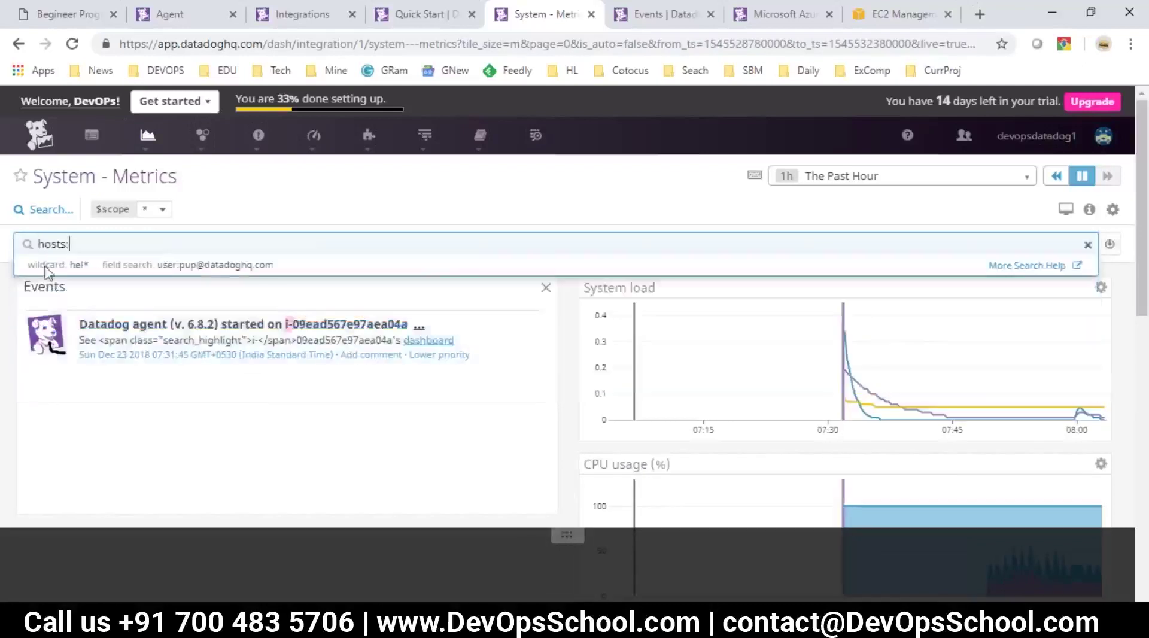
click(126, 246)
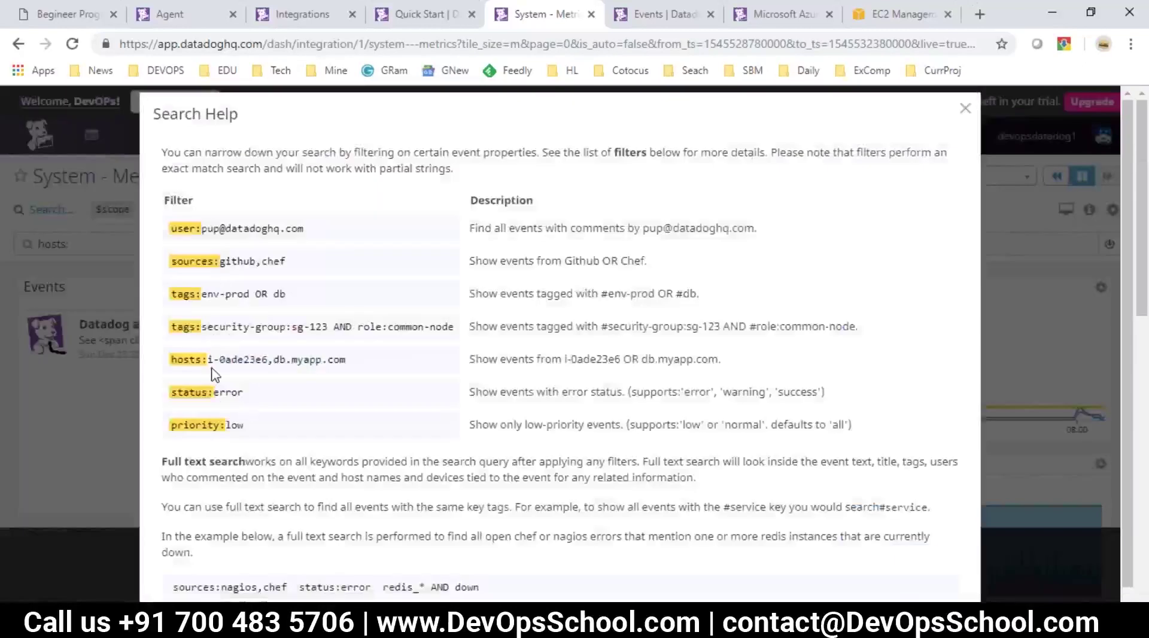
drag(207, 359, 327, 360)
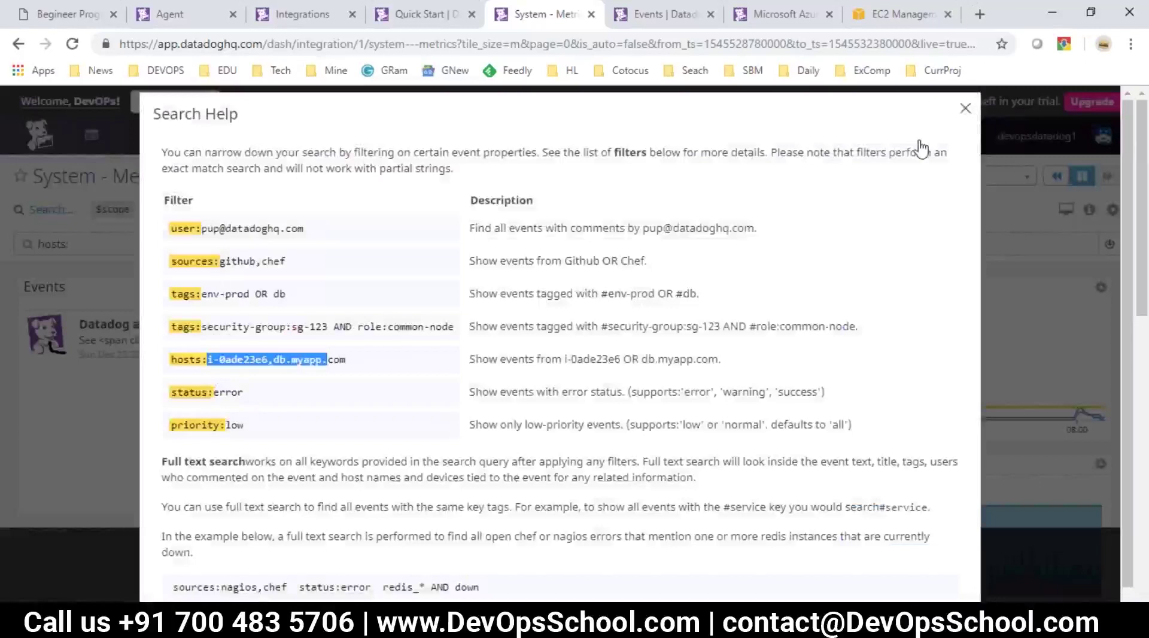
key(Escape)
Step: Search the dashboard's events using the hosts: facet, first with the value i- and finally with the wildcard *
click(77, 246)
text(i-)
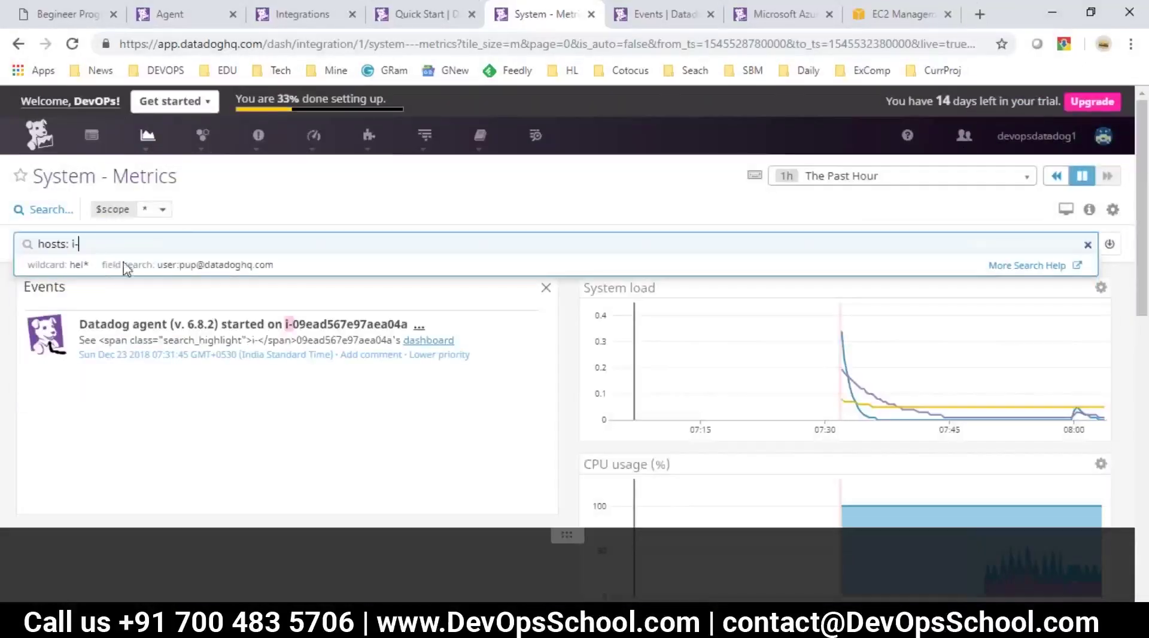
key(BackSpace)
key(BackSpace)
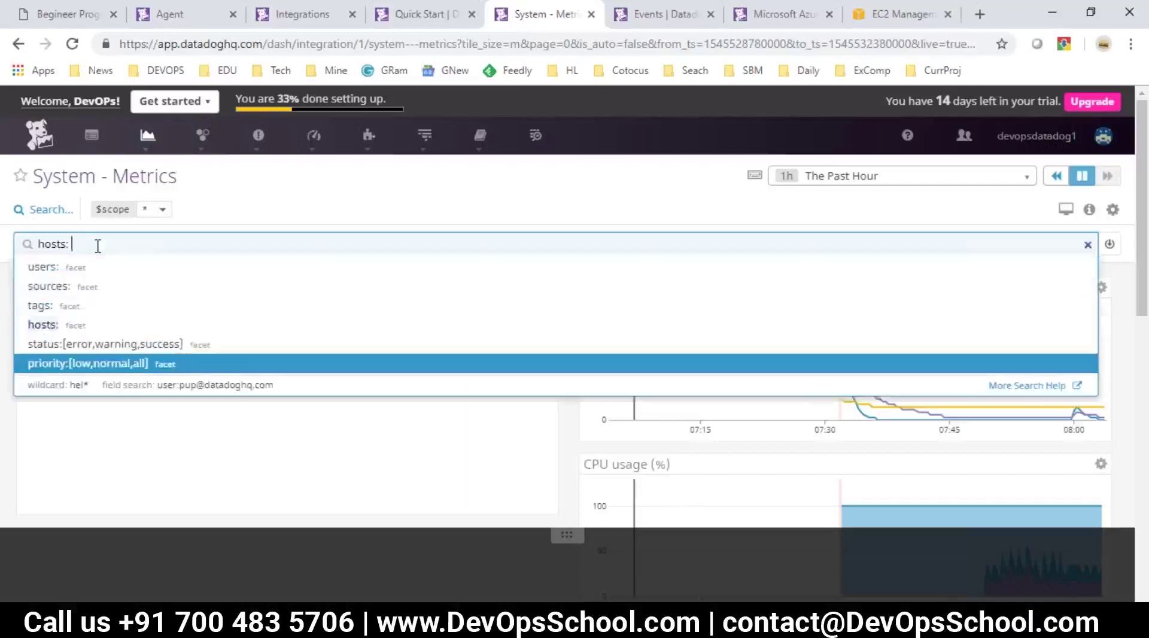
text(i-)
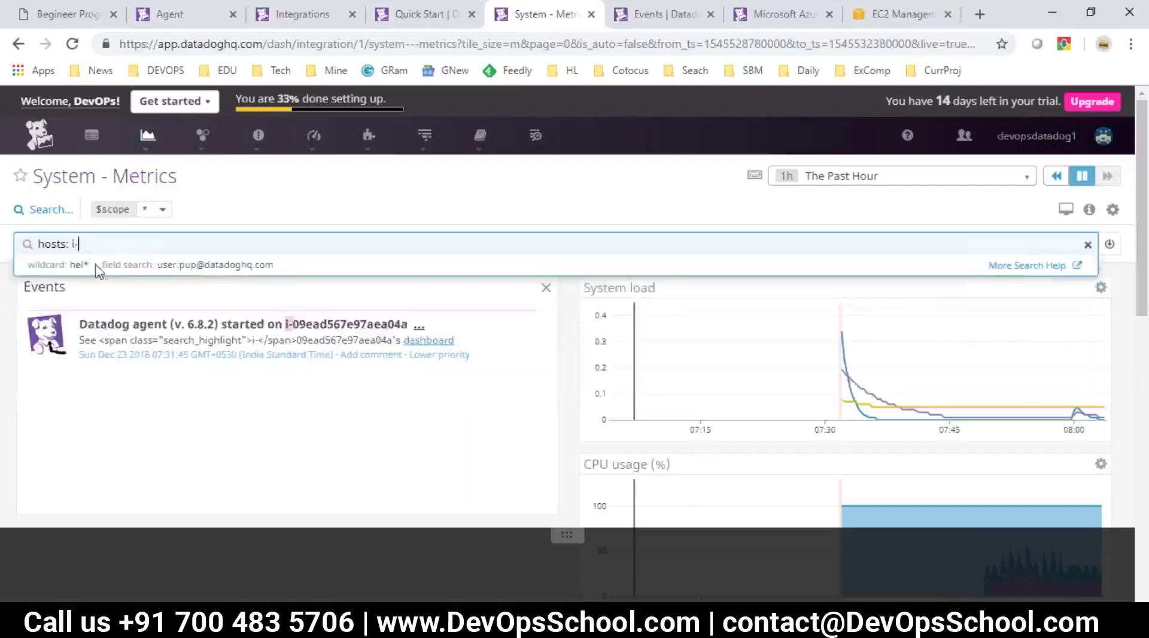
key(BackSpace)
key(BackSpace)
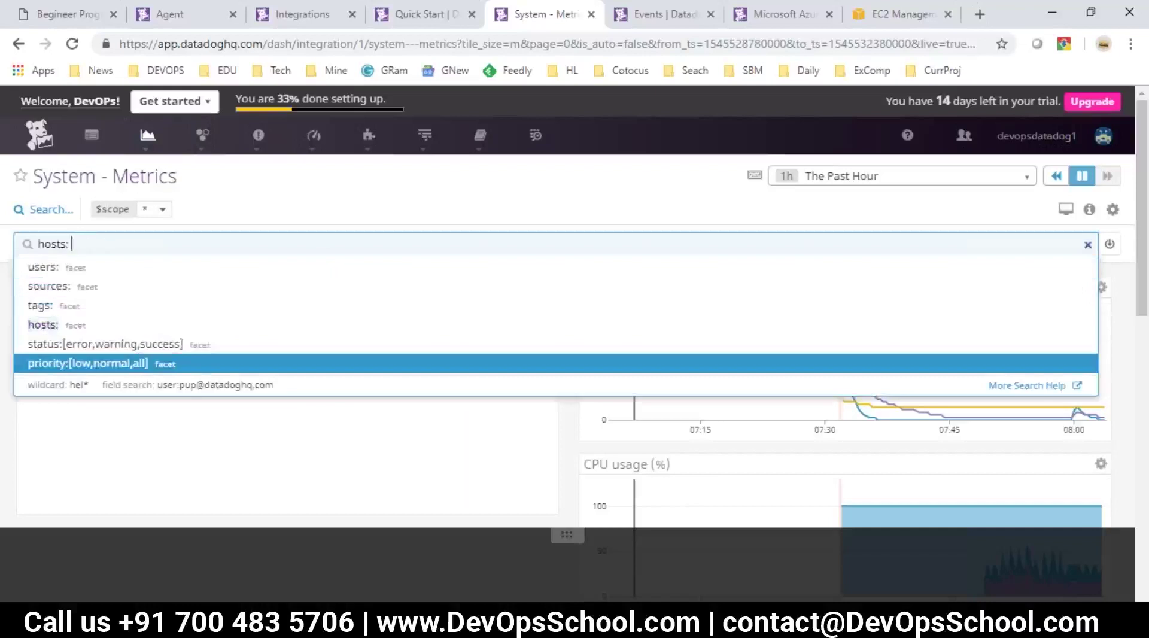
text(*)
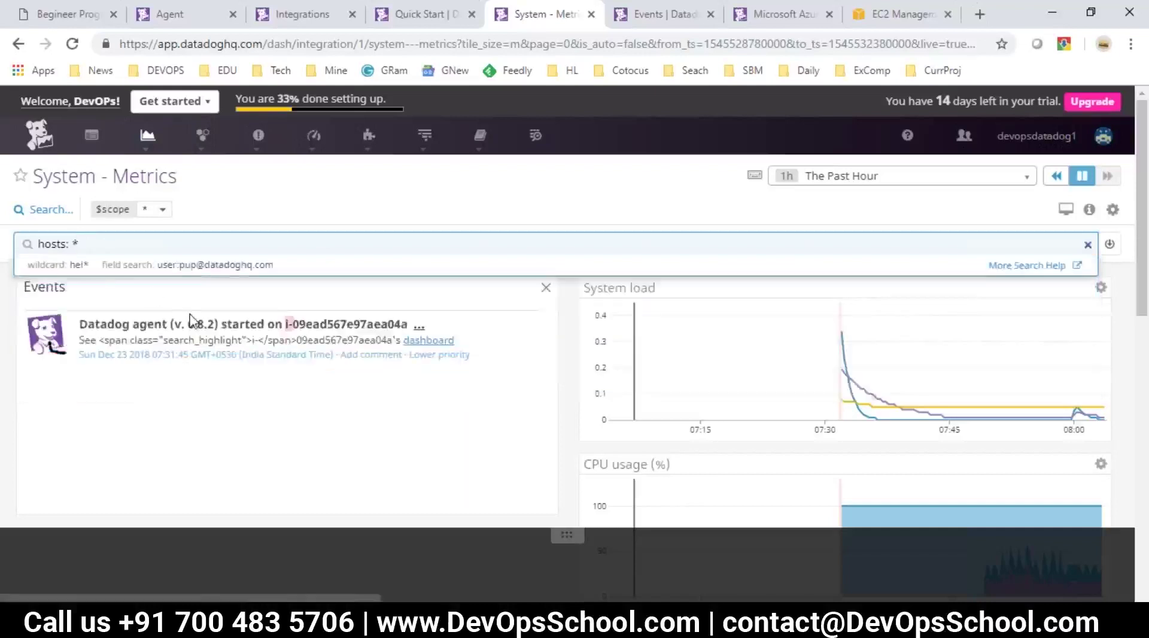
key(Return)
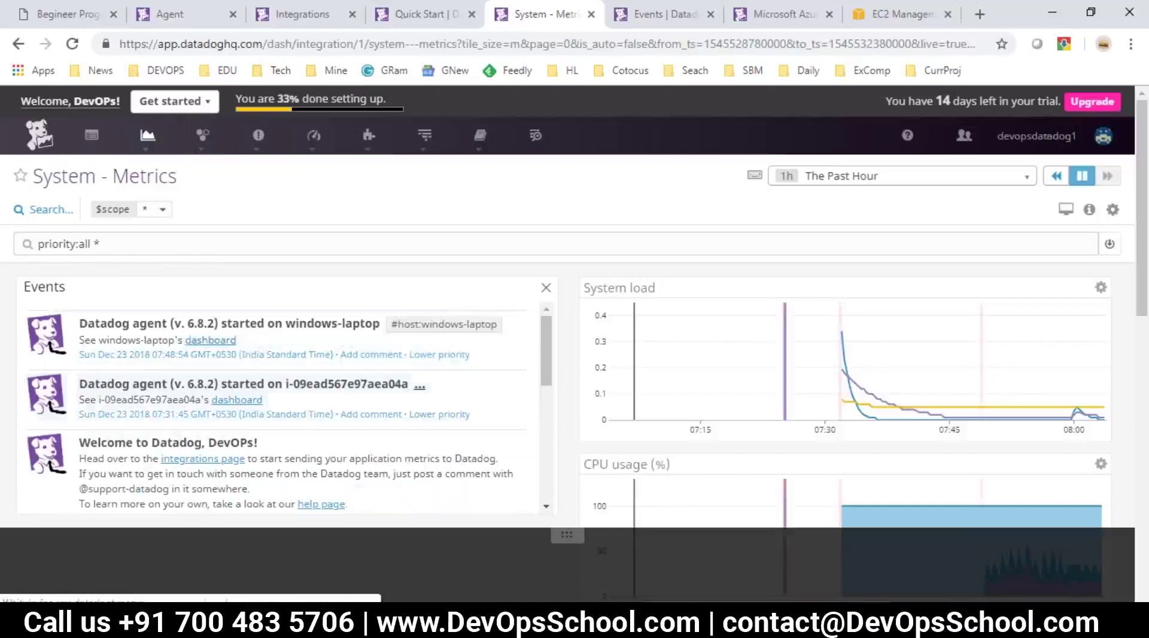
click(273, 237)
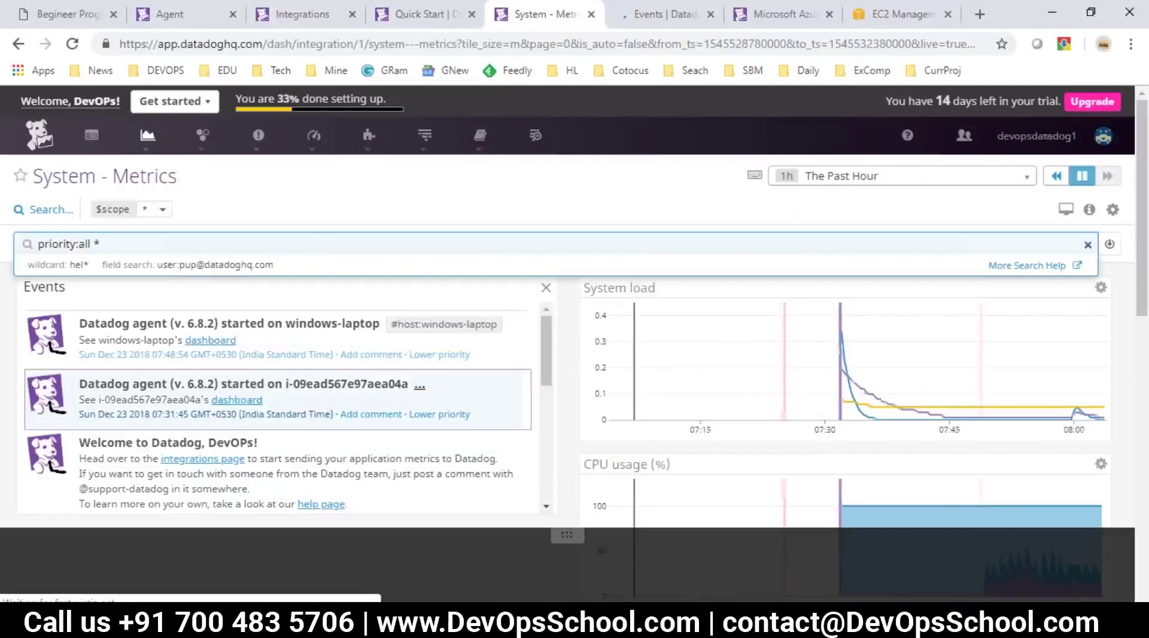
Step: Open the dashboard of host i-09ead567e97aea04a from its agent-started event and look over the host's CPU, load and memory graphs
click(237, 400)
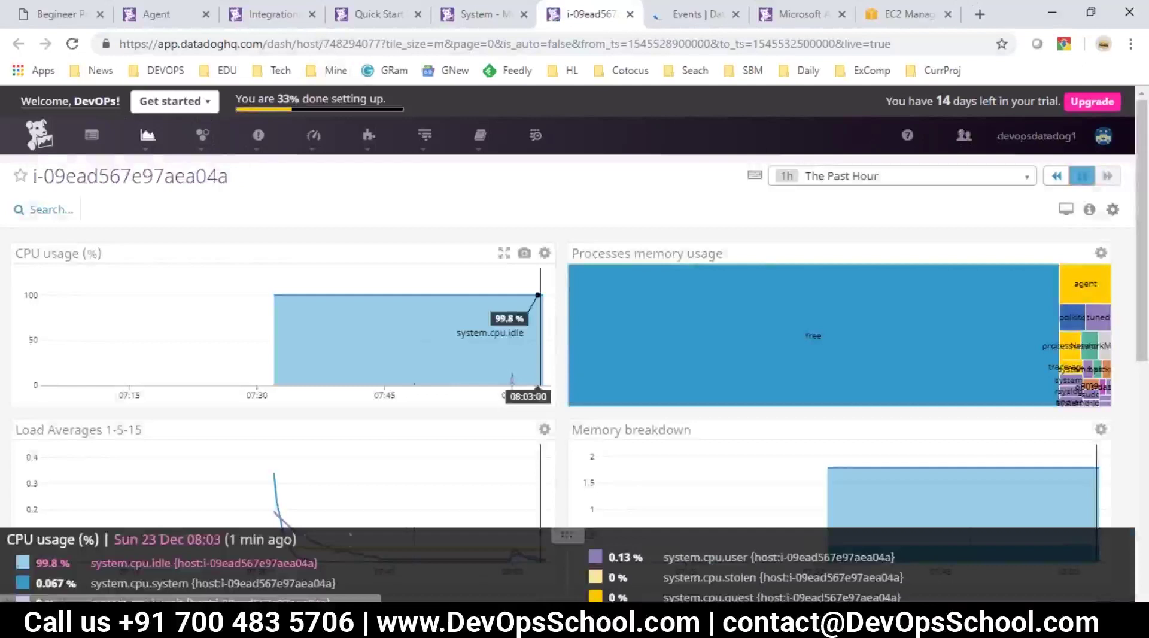
drag(33, 176, 249, 203)
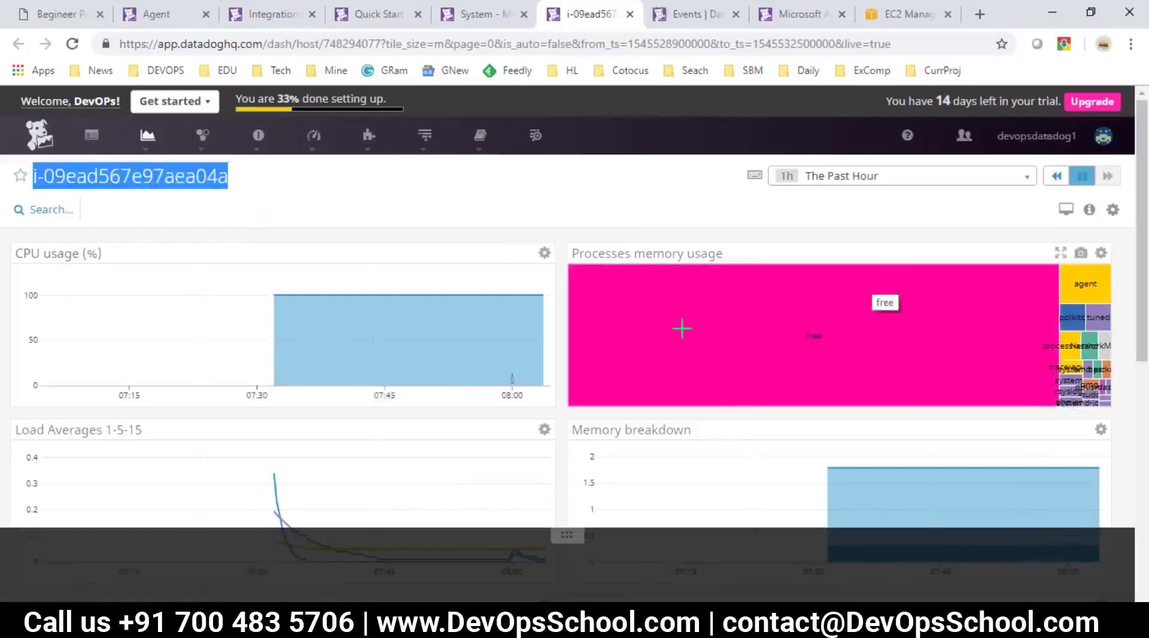
scroll(653, 338, down, 2)
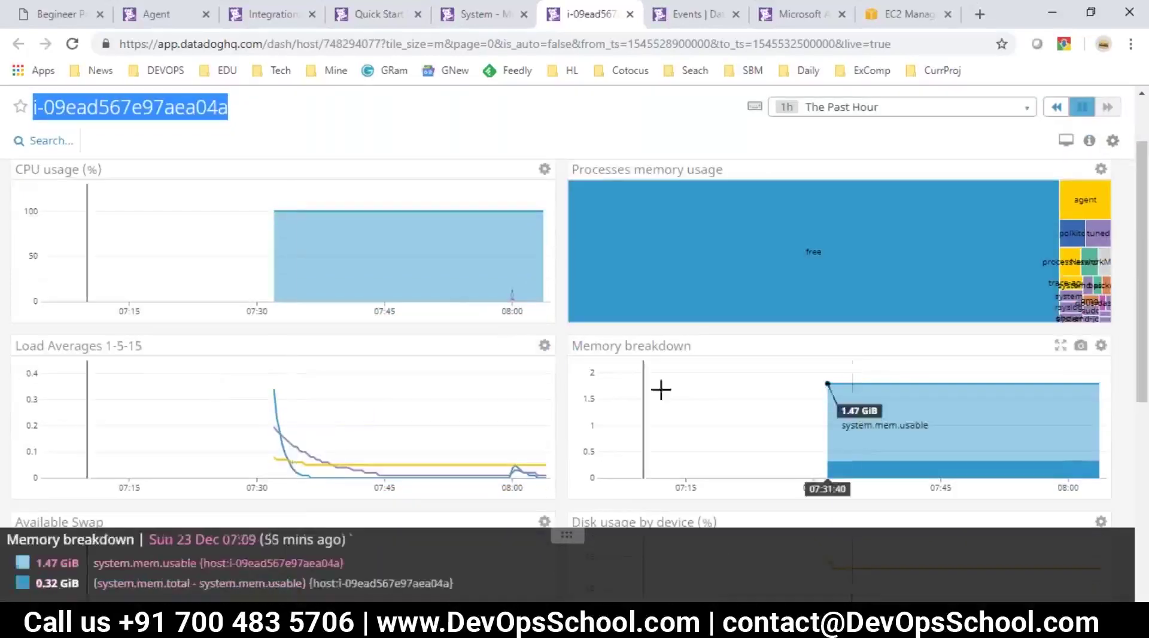
scroll(675, 394, up, 1)
scroll(676, 396, up, 1)
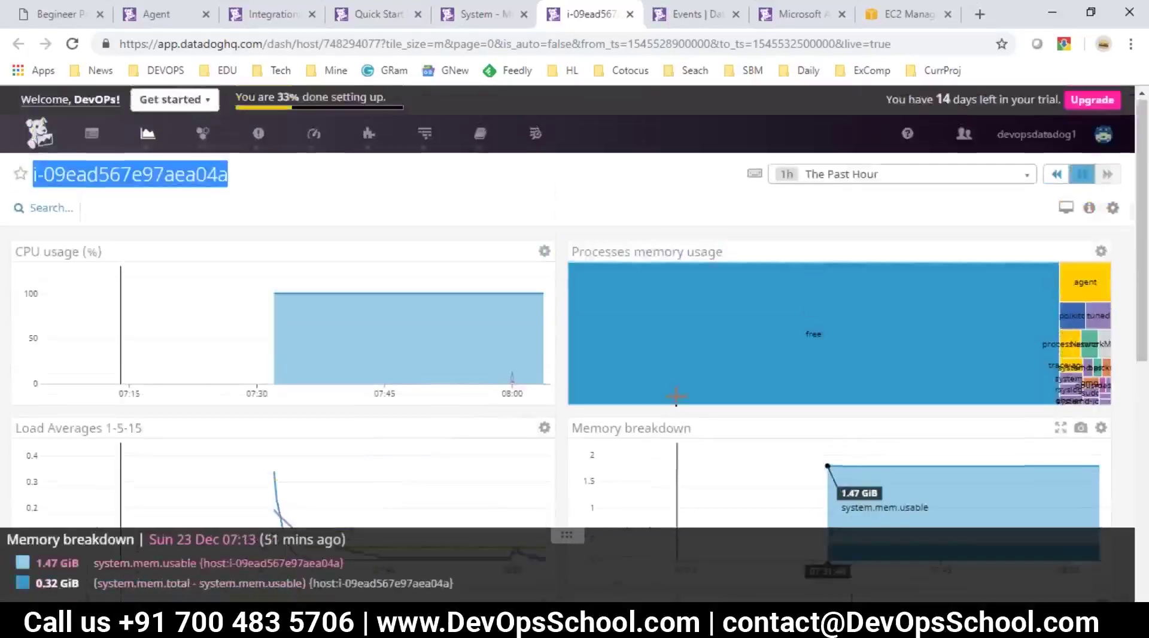
Step: Return to the System - Metrics dashboard and replace the event search with the users: facet
click(458, 17)
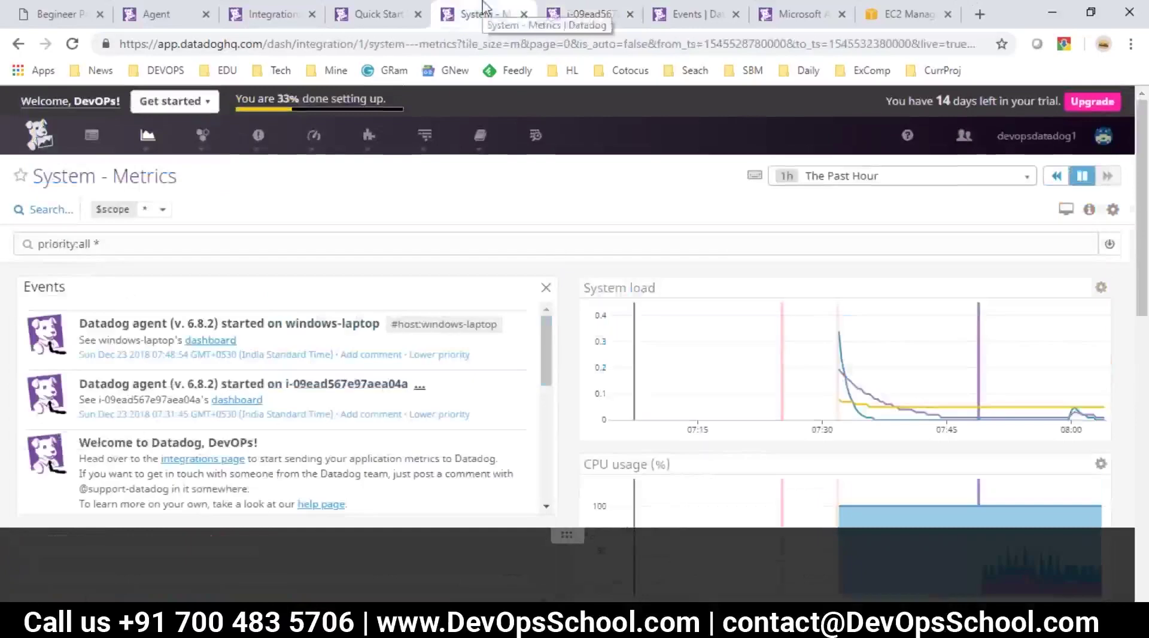
click(111, 246)
key(ctrl+a)
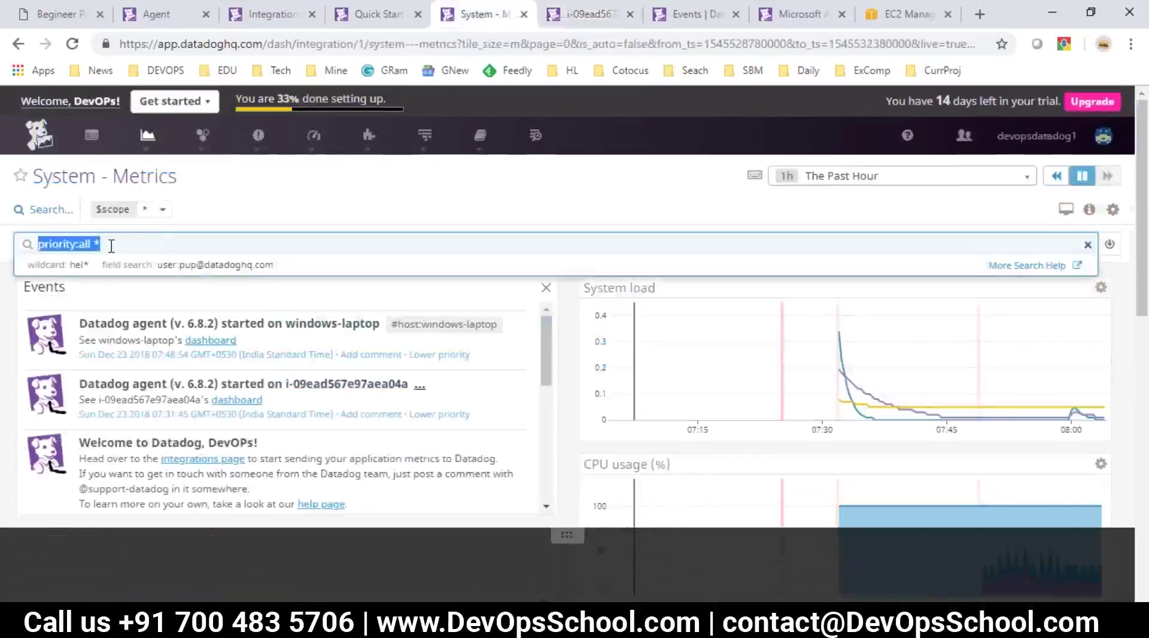
key(BackSpace)
key(Return)
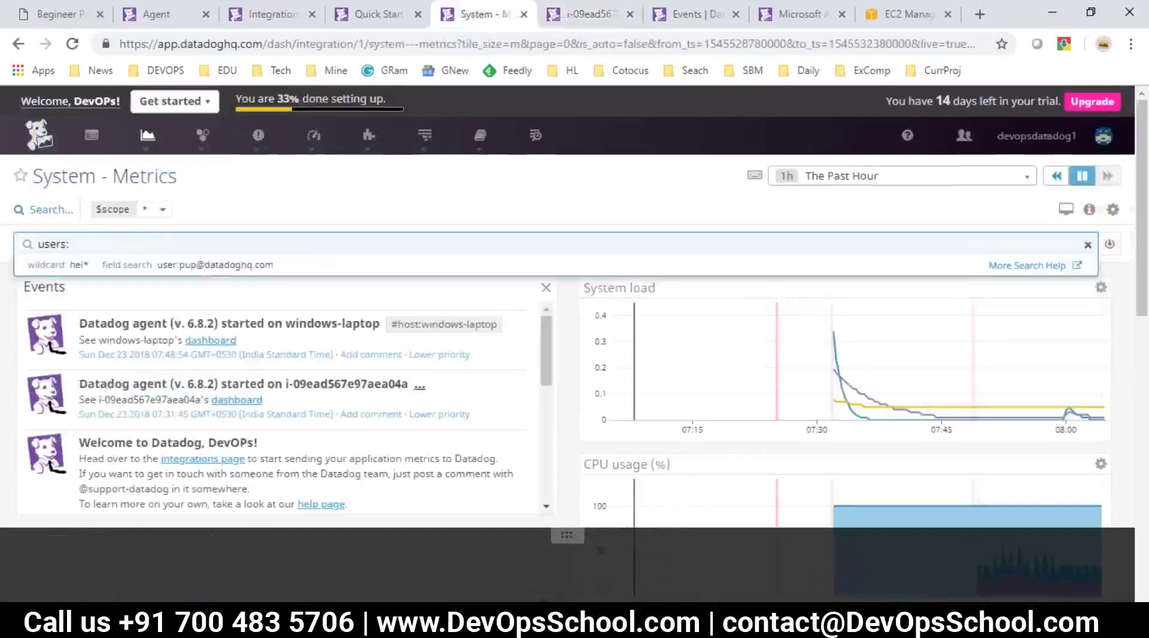
Step: Open the Dashboard List, look over all dashboards and dismiss the introduction to organizing dashboards with lists
mouse_move(147, 135)
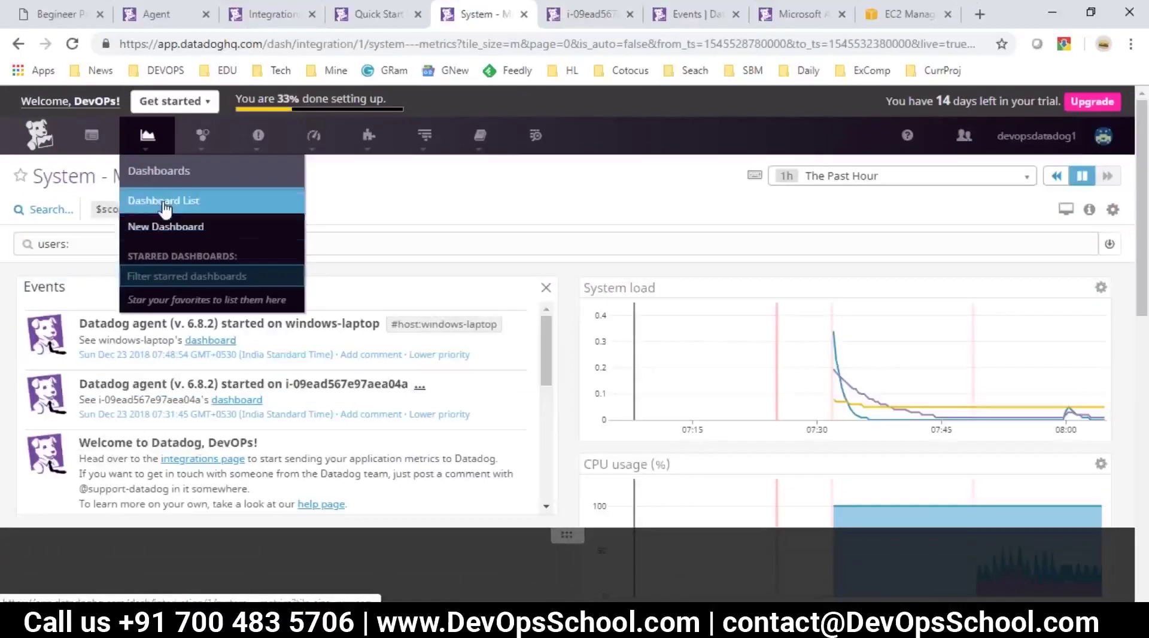
click(165, 206)
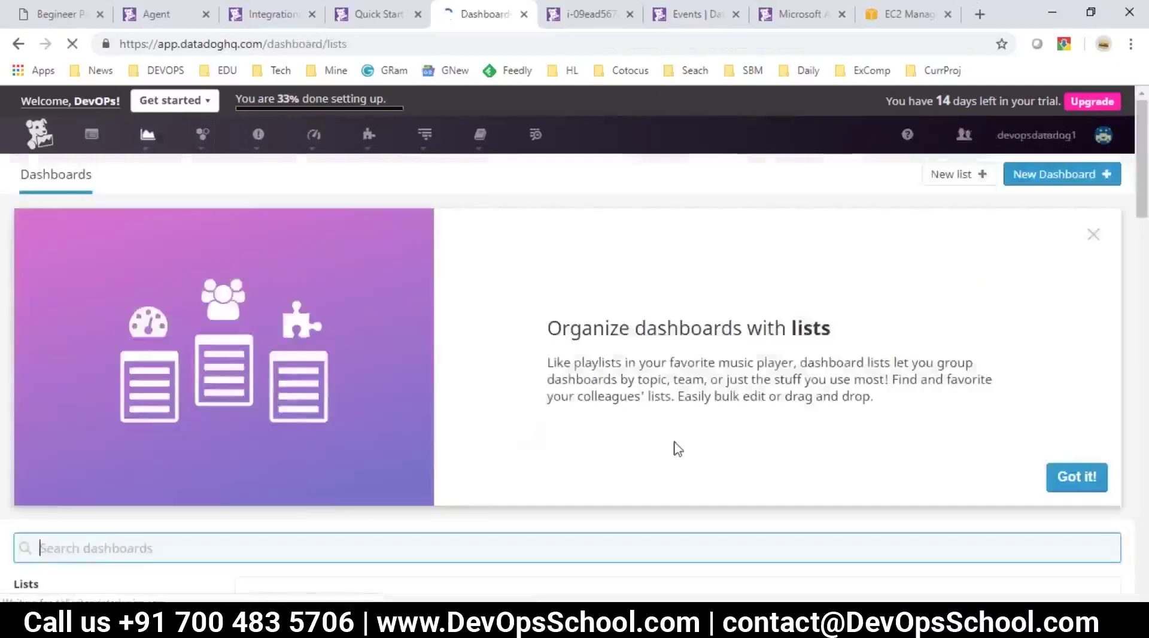
scroll(675, 450, down, 4)
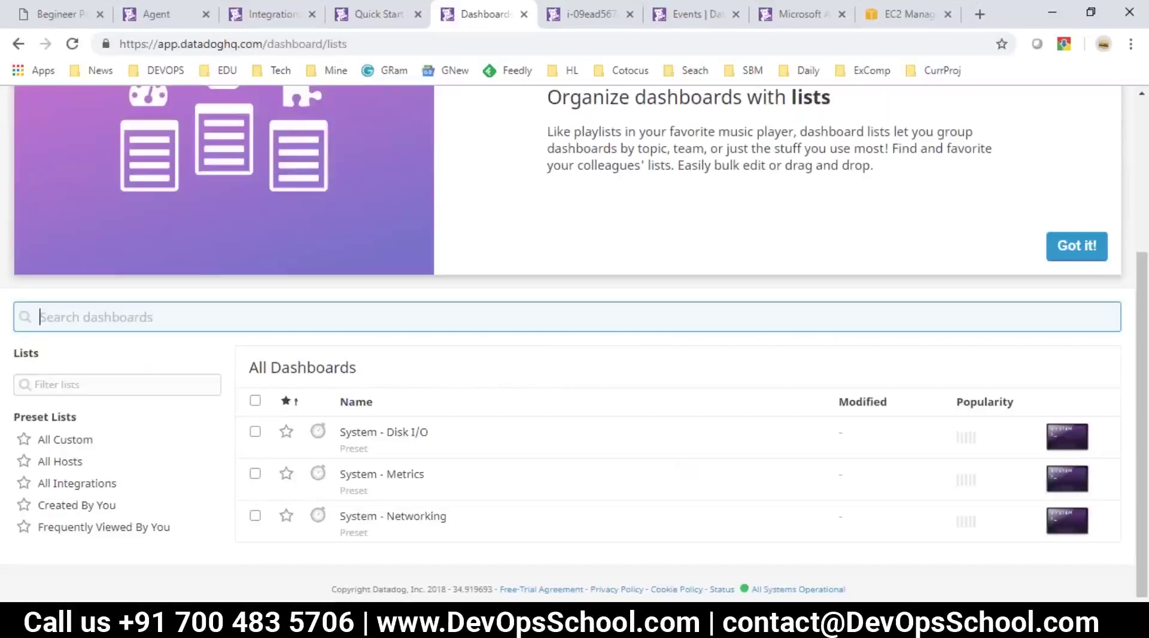
scroll(1069, 280, up, 1)
scroll(1070, 280, up, 2)
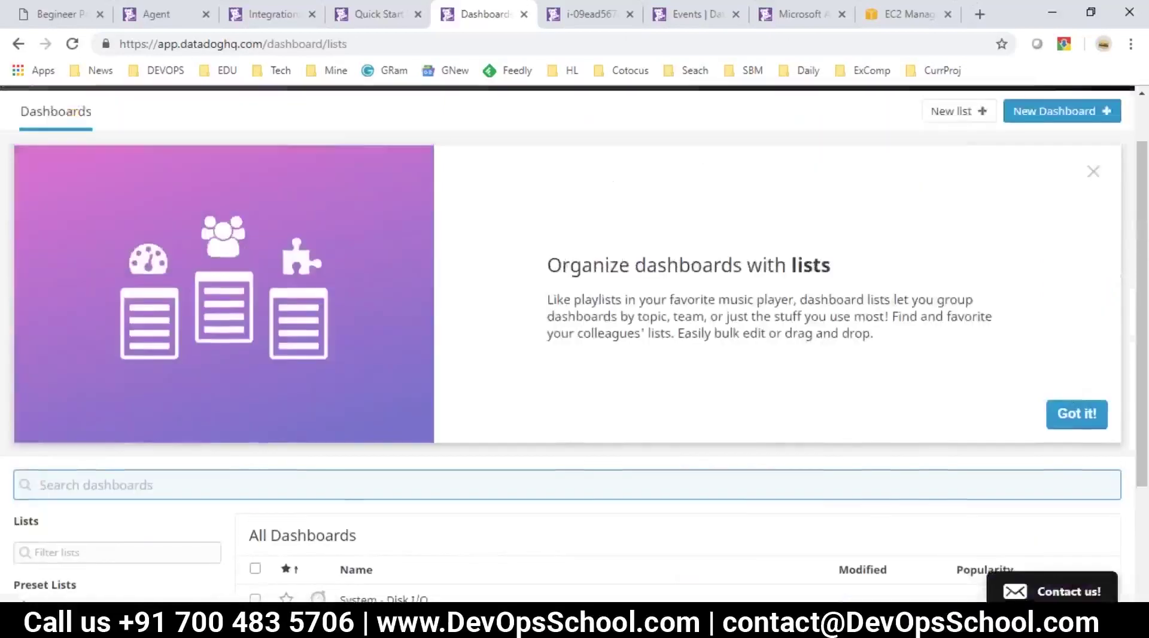
click(1077, 414)
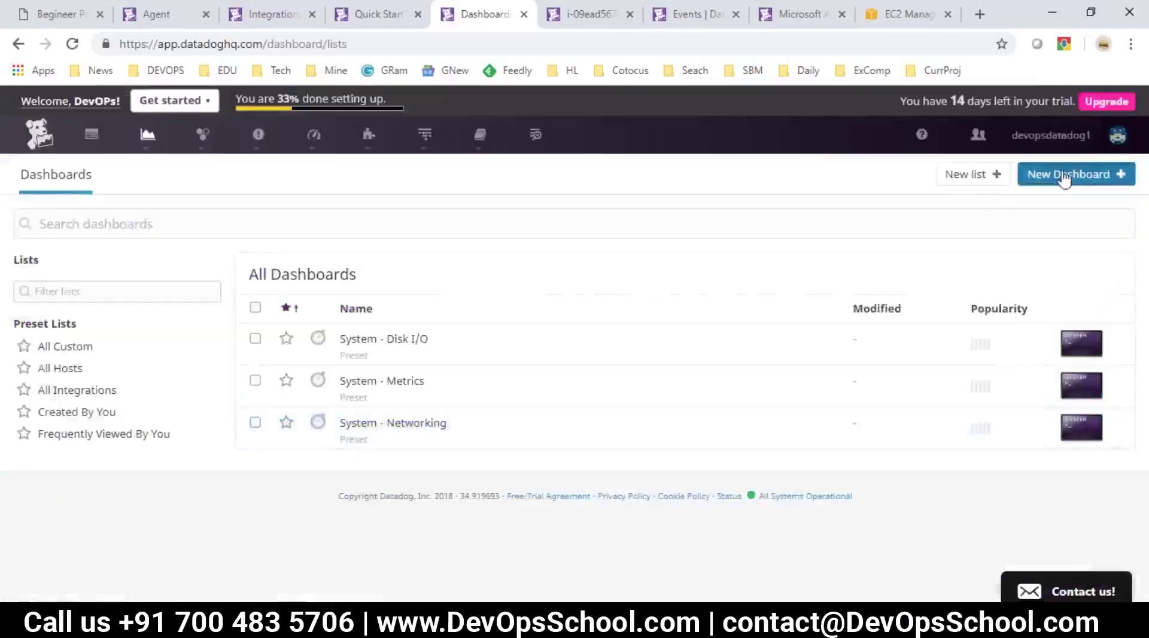
Step: Create a new timeboard named Servers
click(1064, 176)
text(R)
key(BackSpace)
text(Serer)
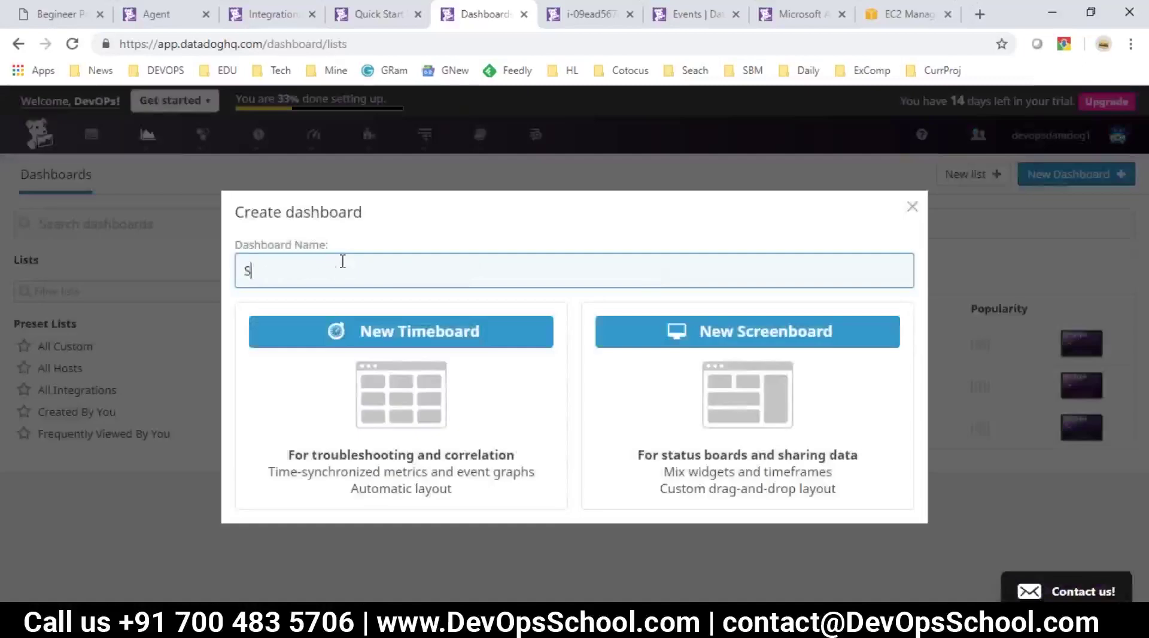
key(BackSpace)
text(vers)
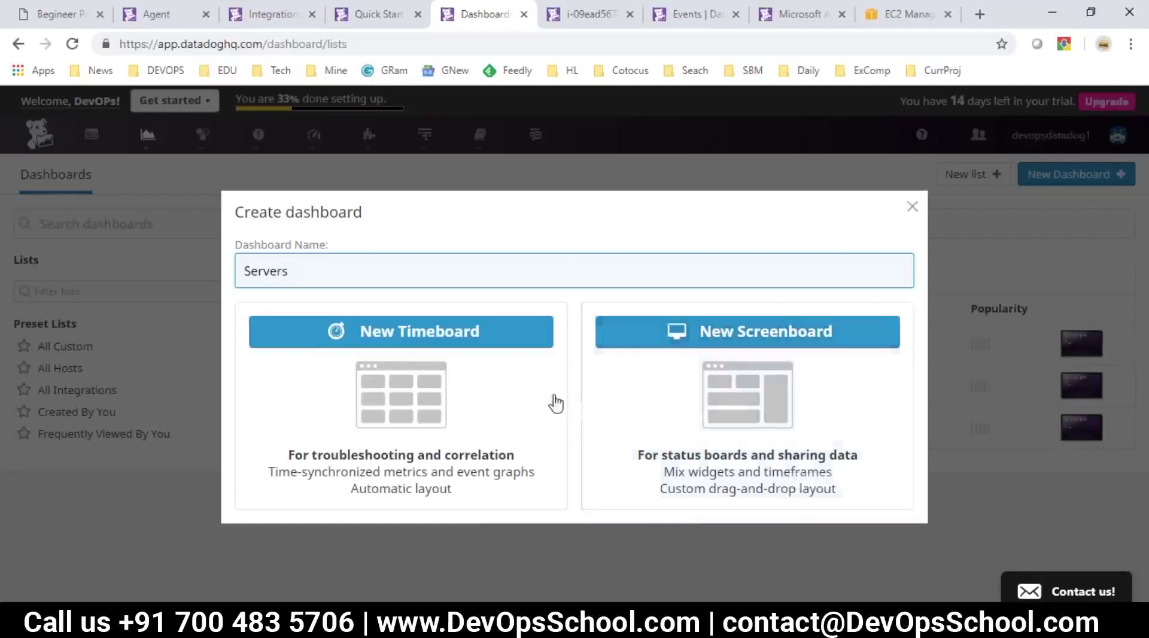
click(521, 419)
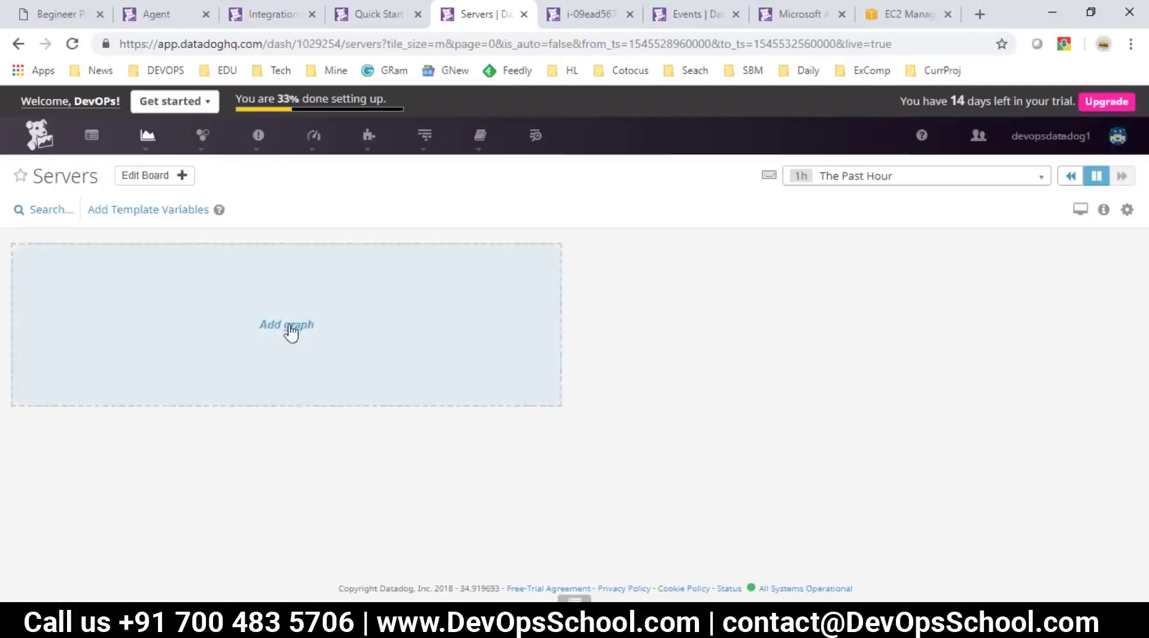
Step: Add a Process graph to the empty Servers board and check its search and tag filter options
click(290, 327)
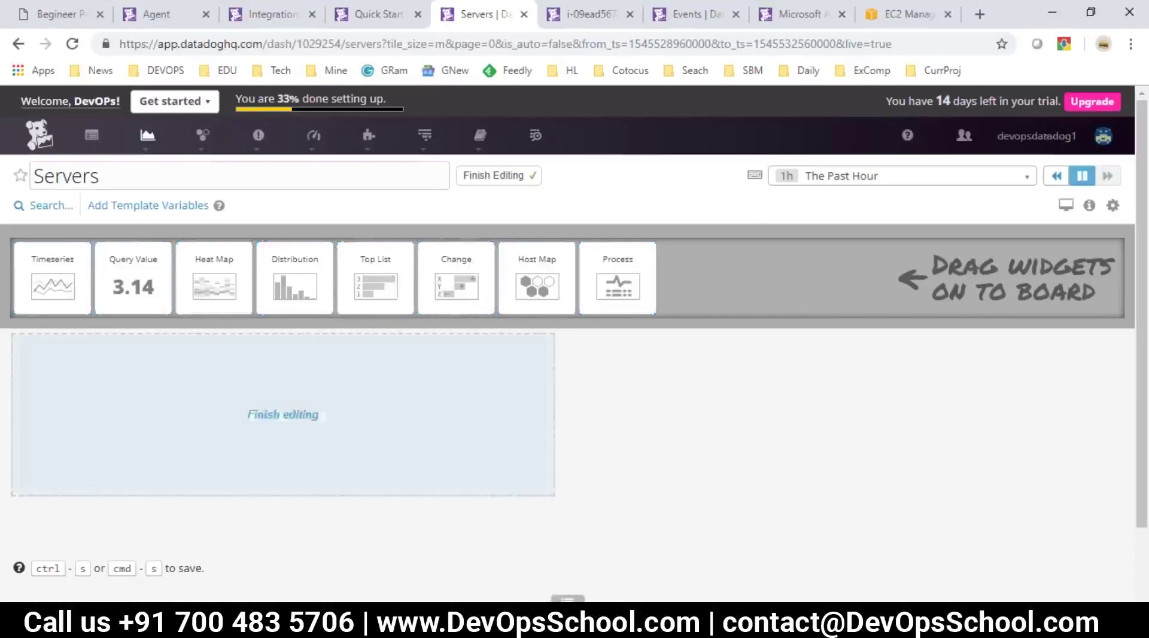
drag(618, 285, 57, 380)
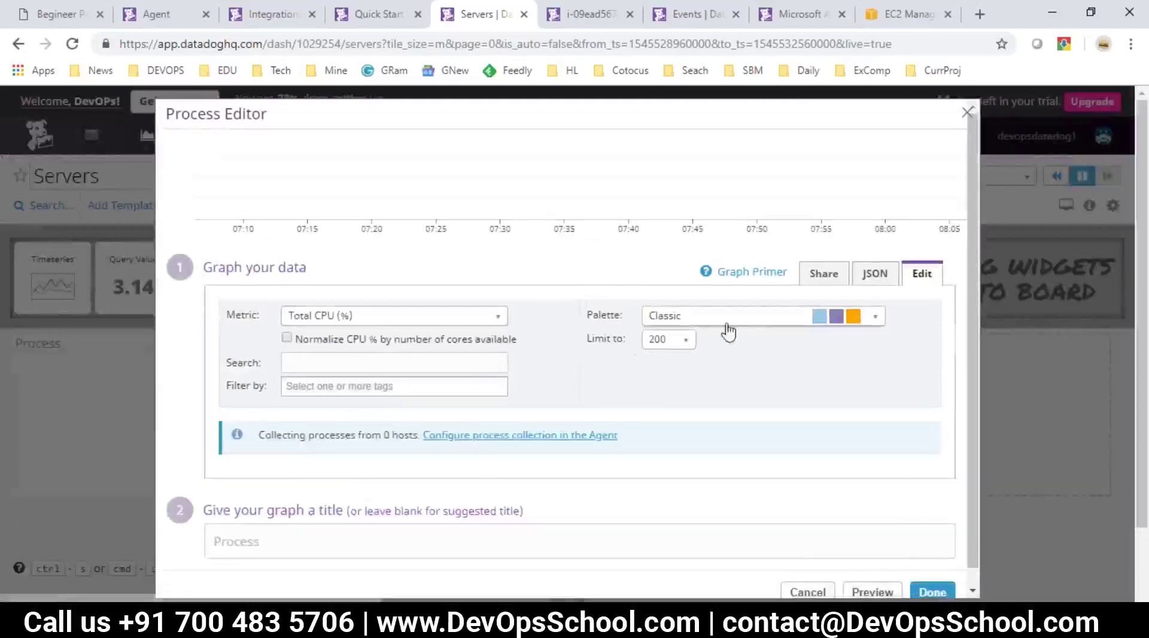
click(319, 361)
key(Tab)
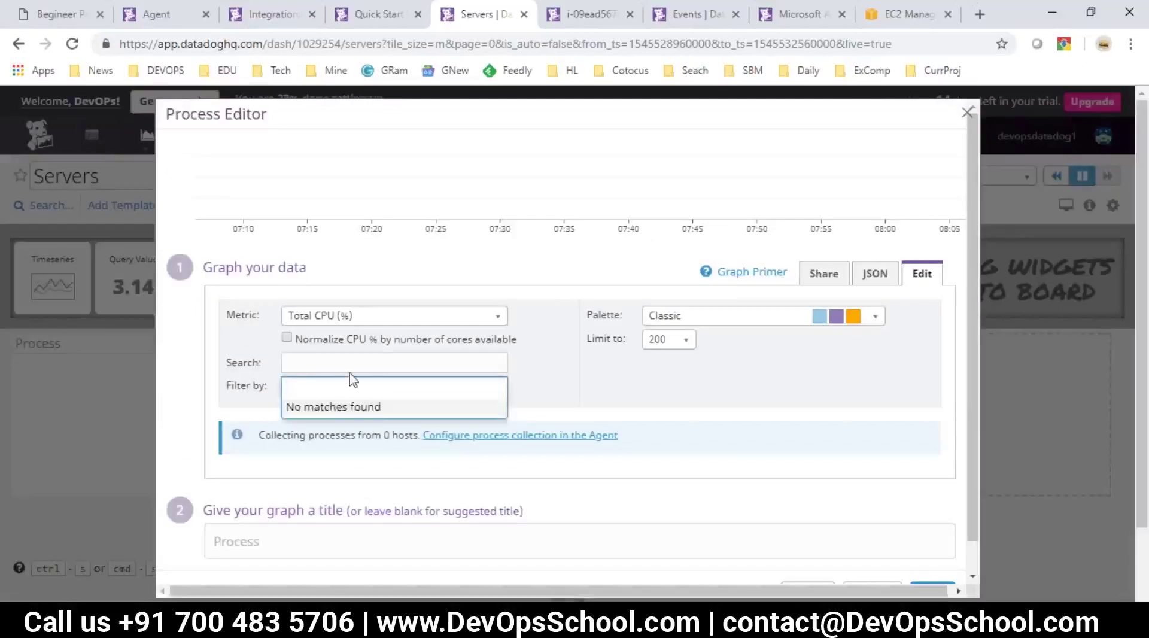
Step: Examine the JSON definition of the Process graph and return to its edit form
click(825, 271)
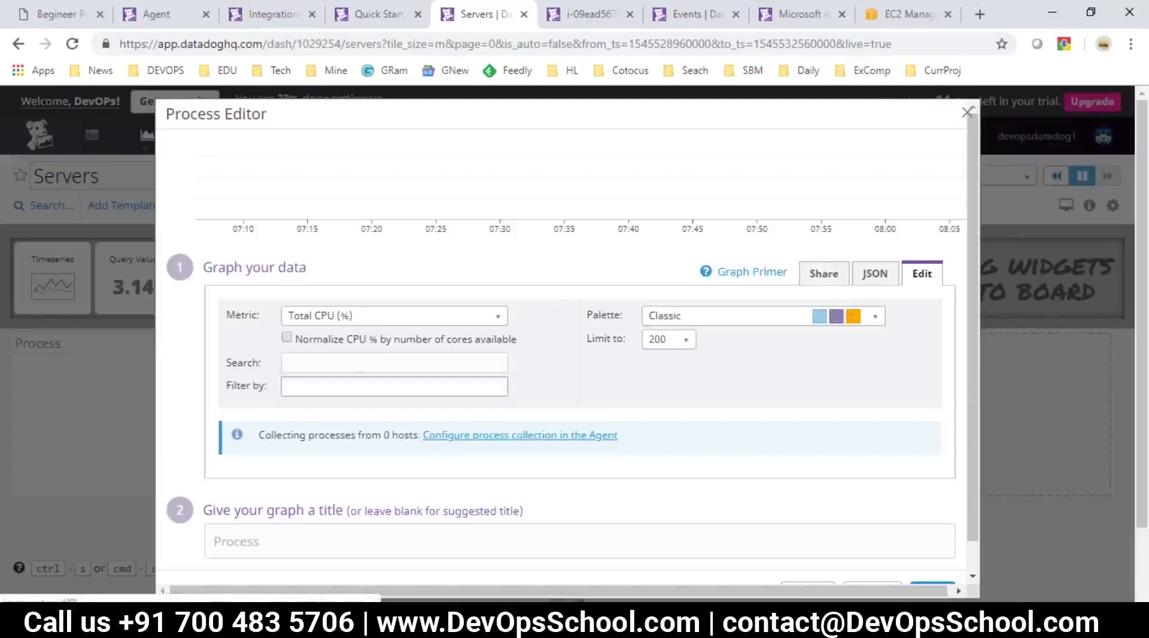
click(875, 275)
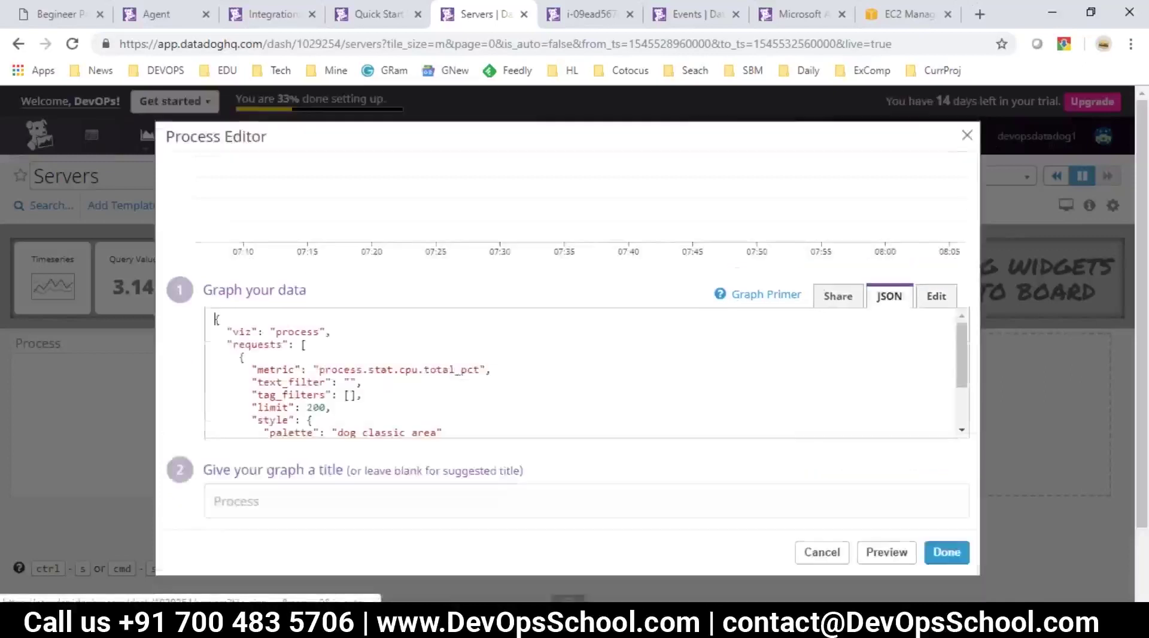
drag(232, 332, 431, 410)
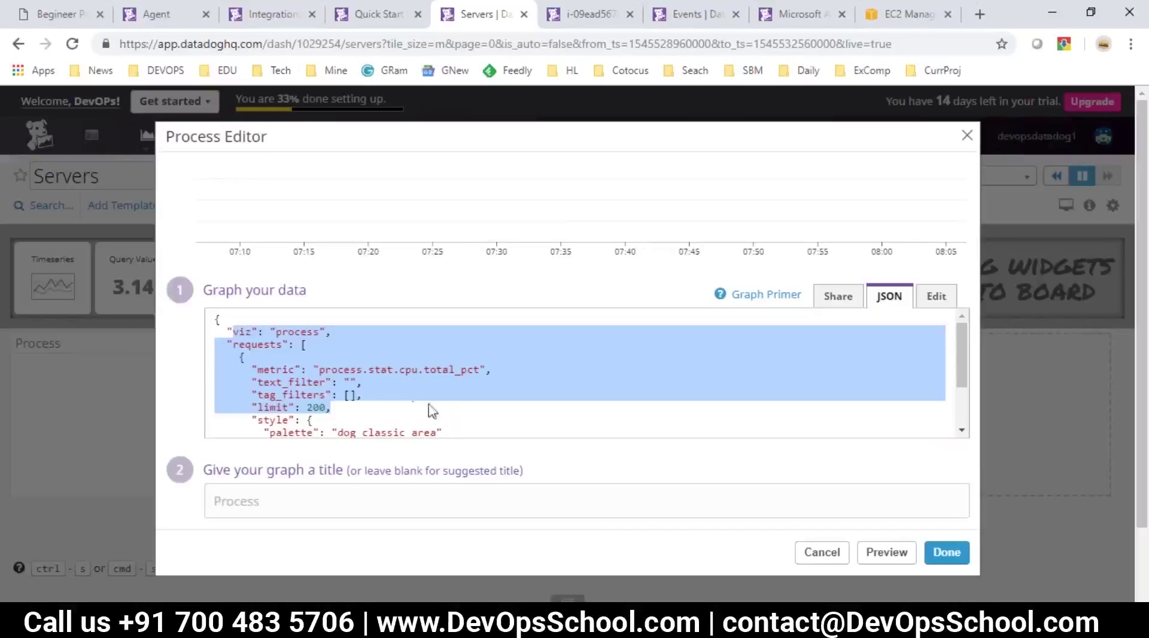
scroll(429, 398, down, 3)
scroll(428, 397, up, 3)
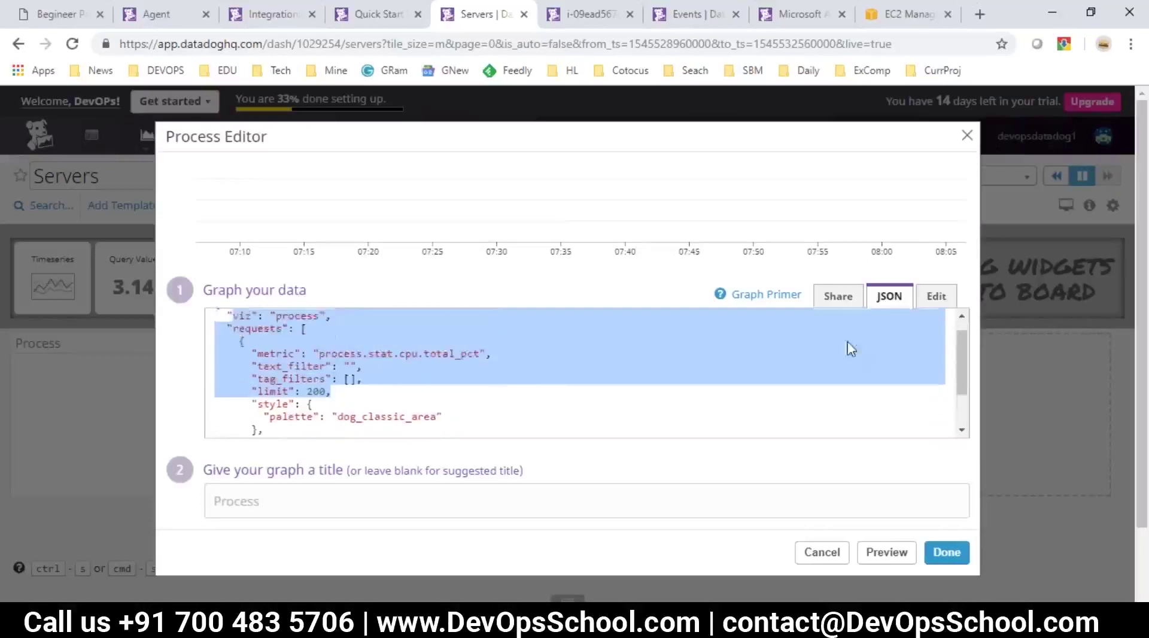
click(938, 302)
click(937, 298)
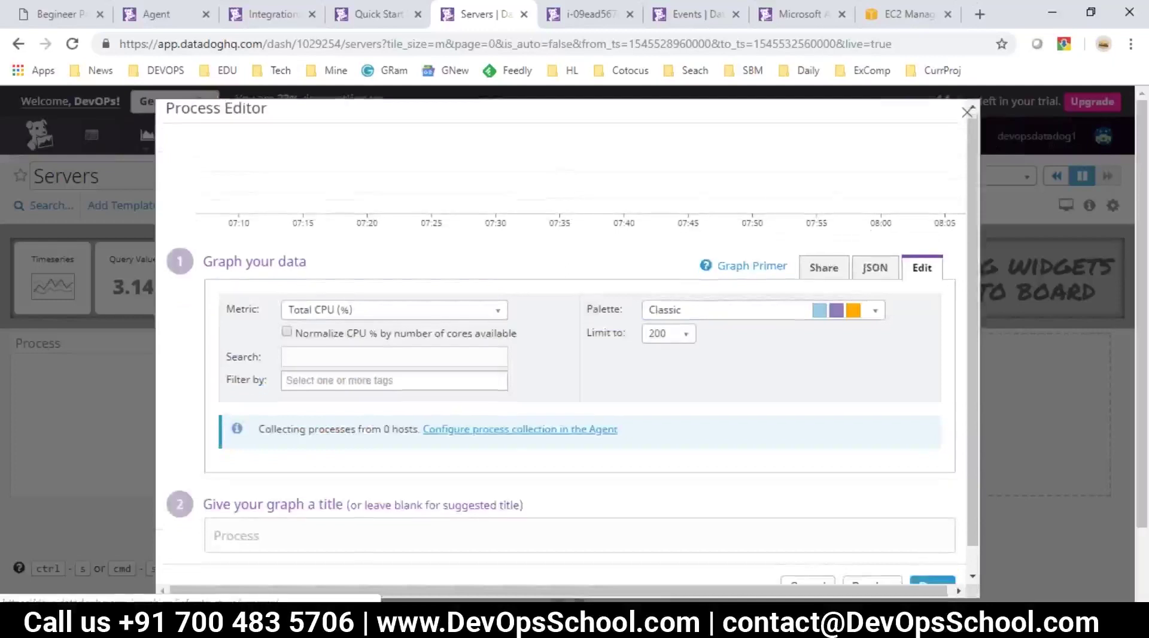
Step: Title the Process graph PROCESS and save it to the Servers board
scroll(477, 448, down, 1)
click(325, 509)
text(P)
key(BackSpace)
text(PROCESS)
click(929, 566)
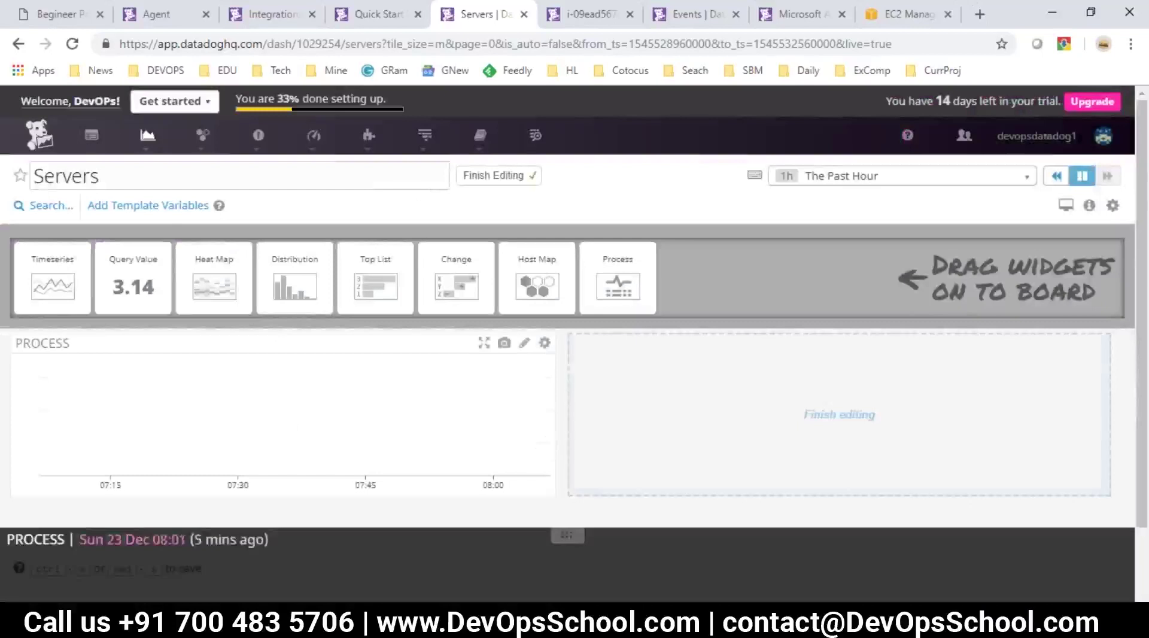
Step: Add a Timeseries graph to the Servers board, check its APM Events and Log Events sources, and set the source back to Metric
drag(47, 280, 783, 424)
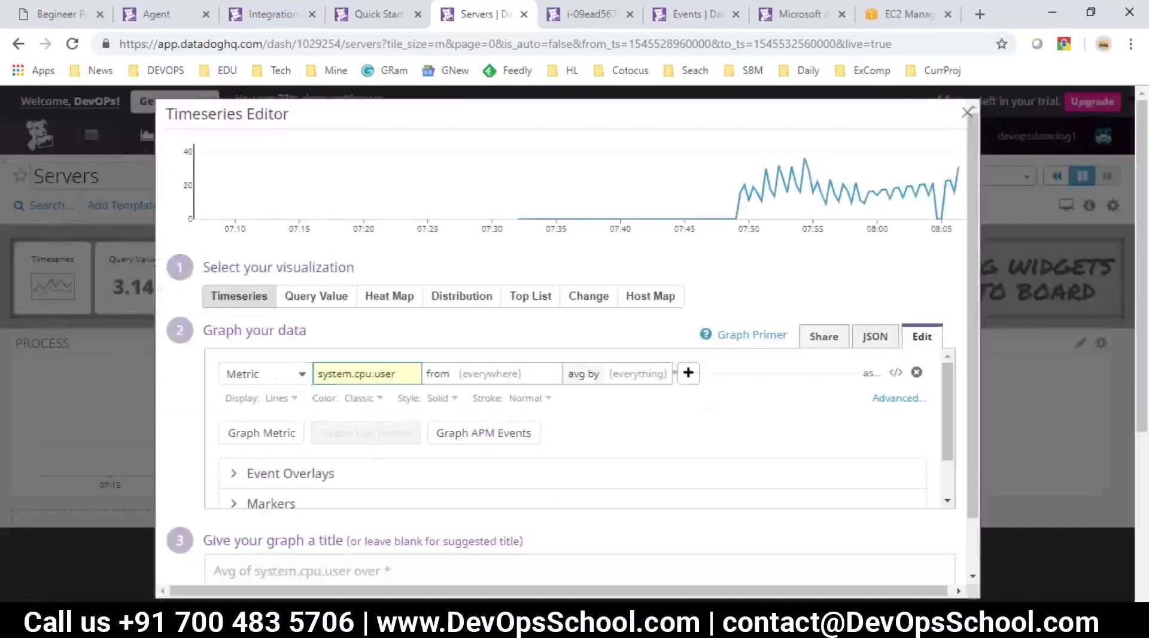
click(302, 377)
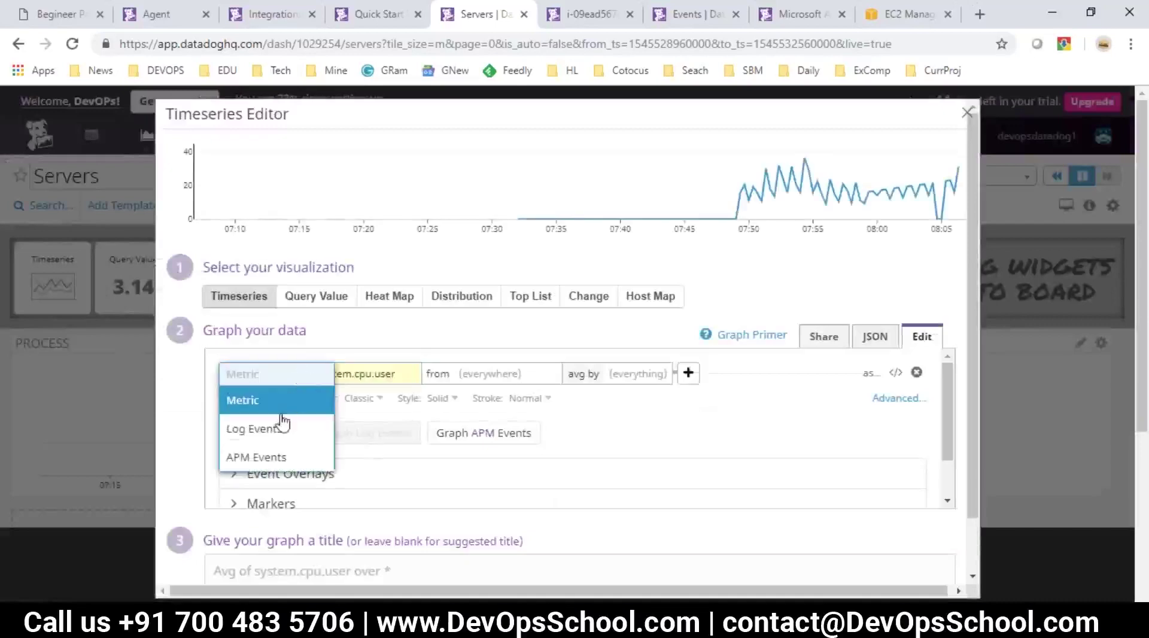
click(277, 459)
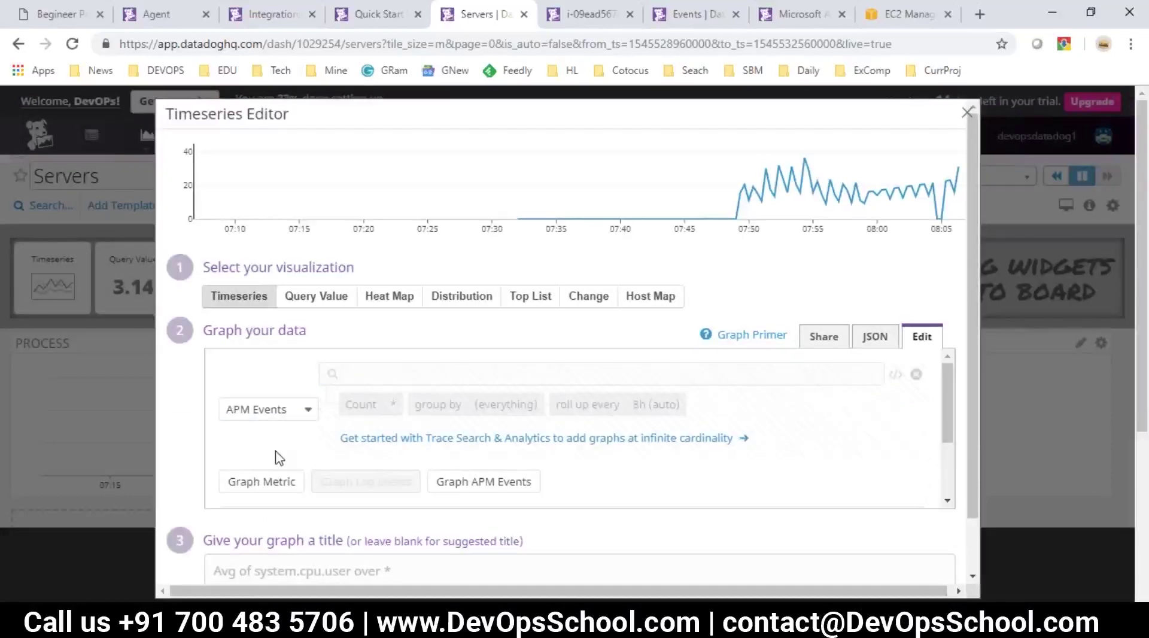
click(273, 419)
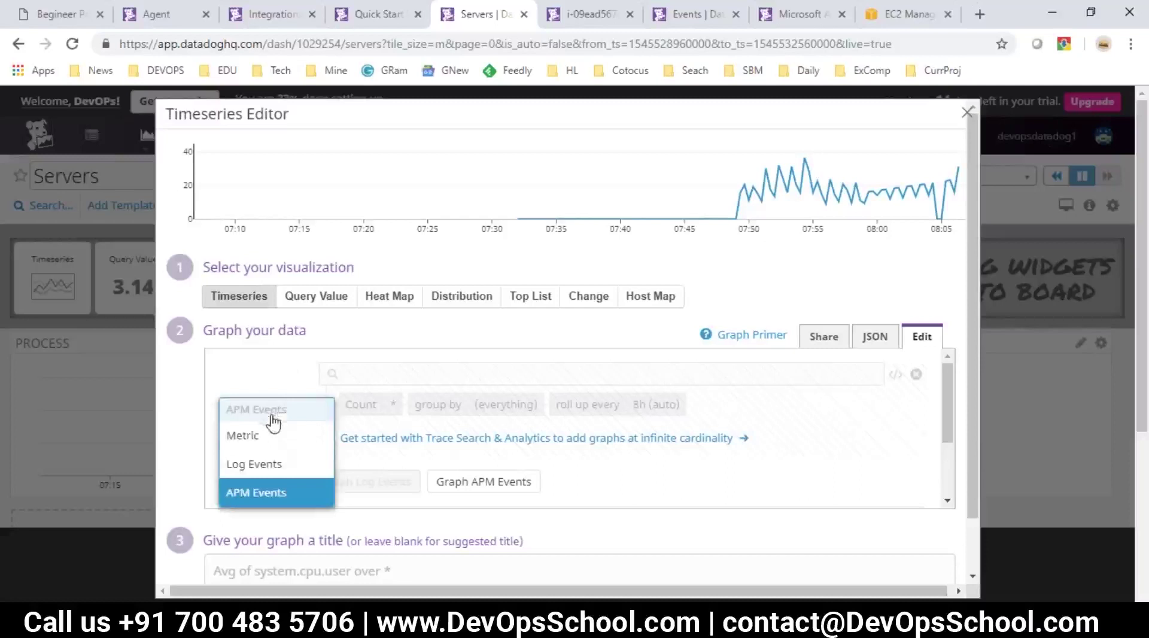
click(267, 466)
click(263, 417)
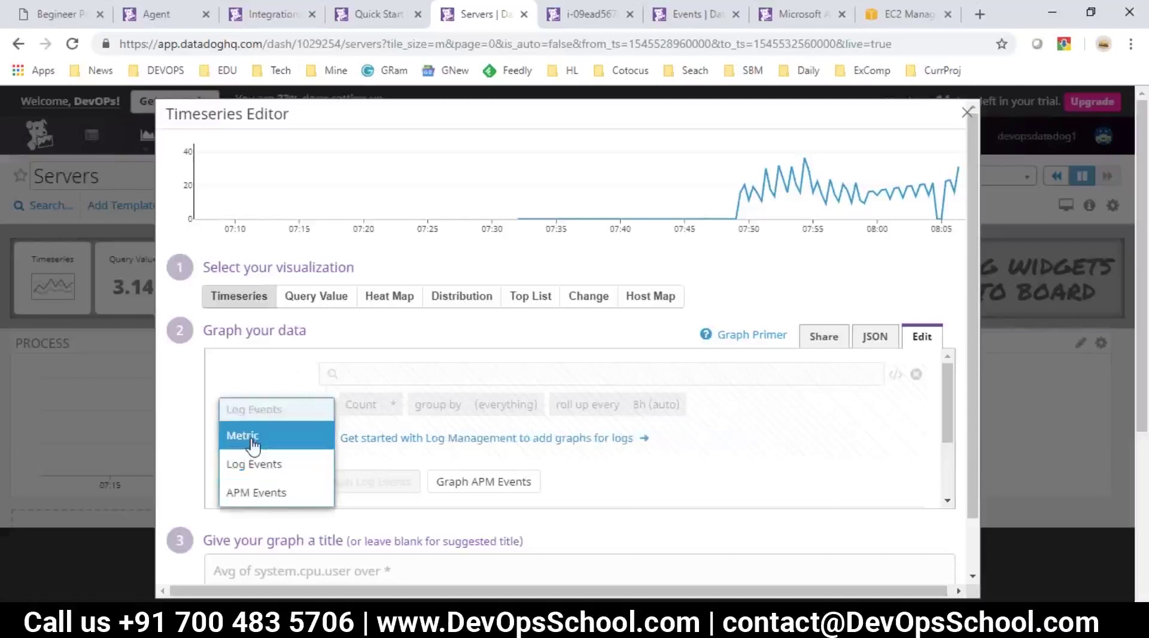
click(253, 444)
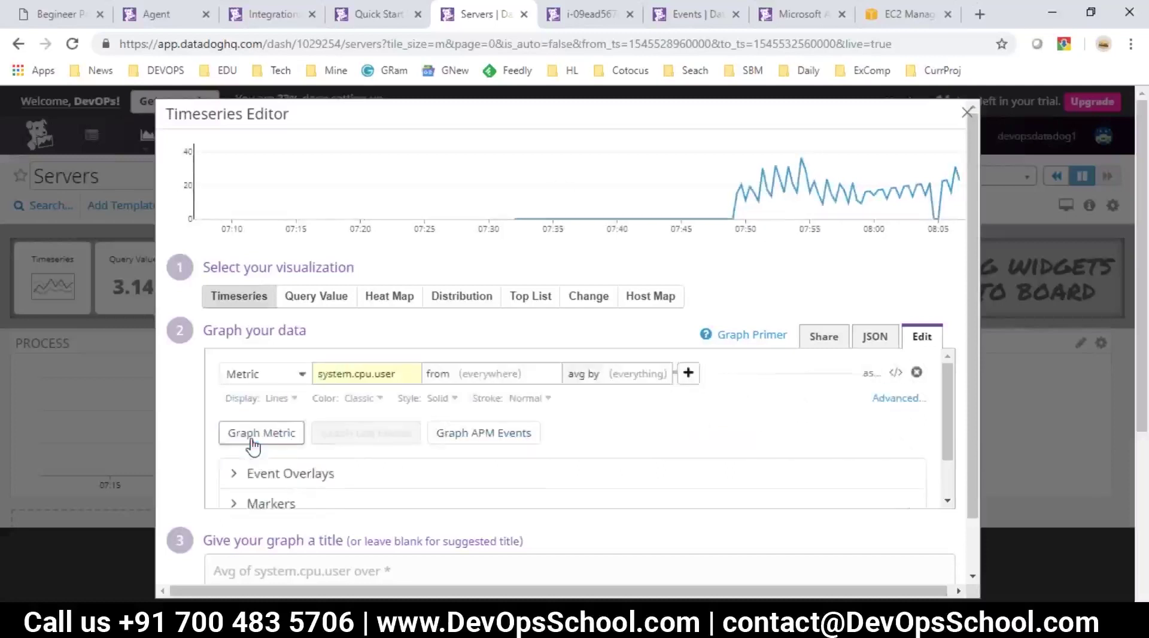
Step: Examine the metrics available for the Timeseries graph, keeping system.cpu.user selected
click(378, 376)
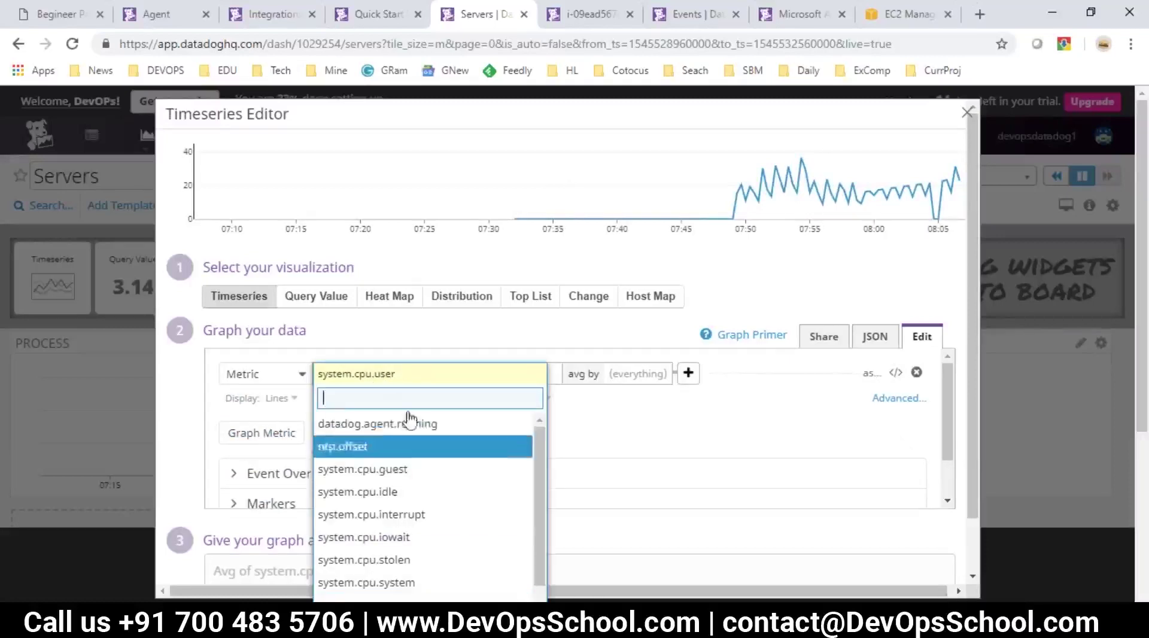
scroll(452, 526, down, 3)
scroll(465, 575, up, 3)
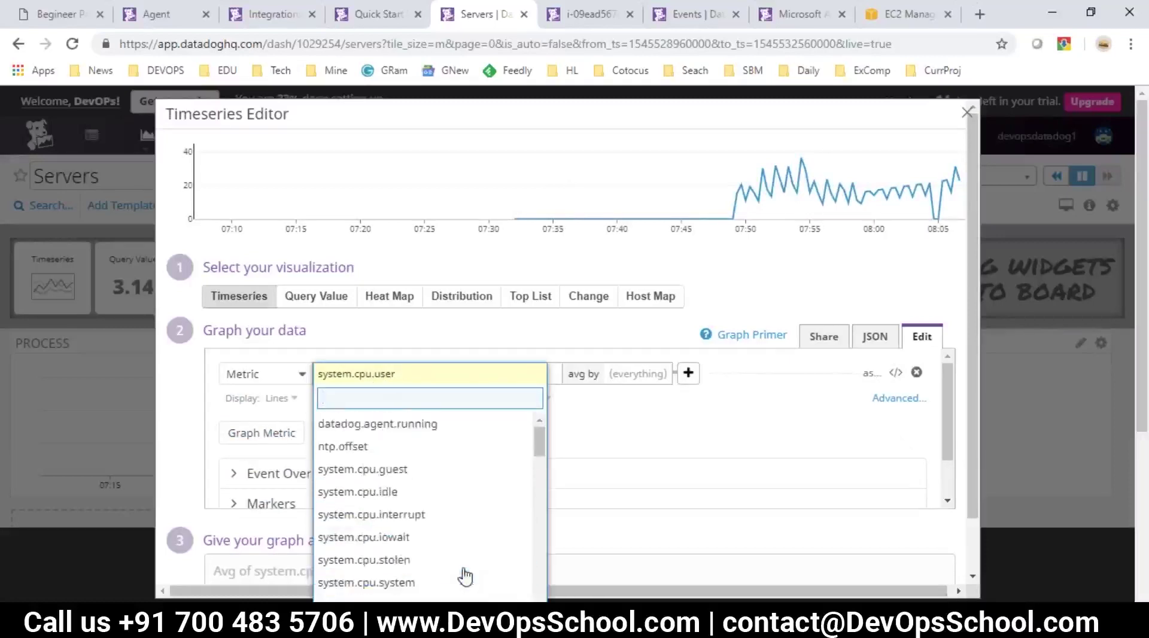
scroll(473, 568, down, 3)
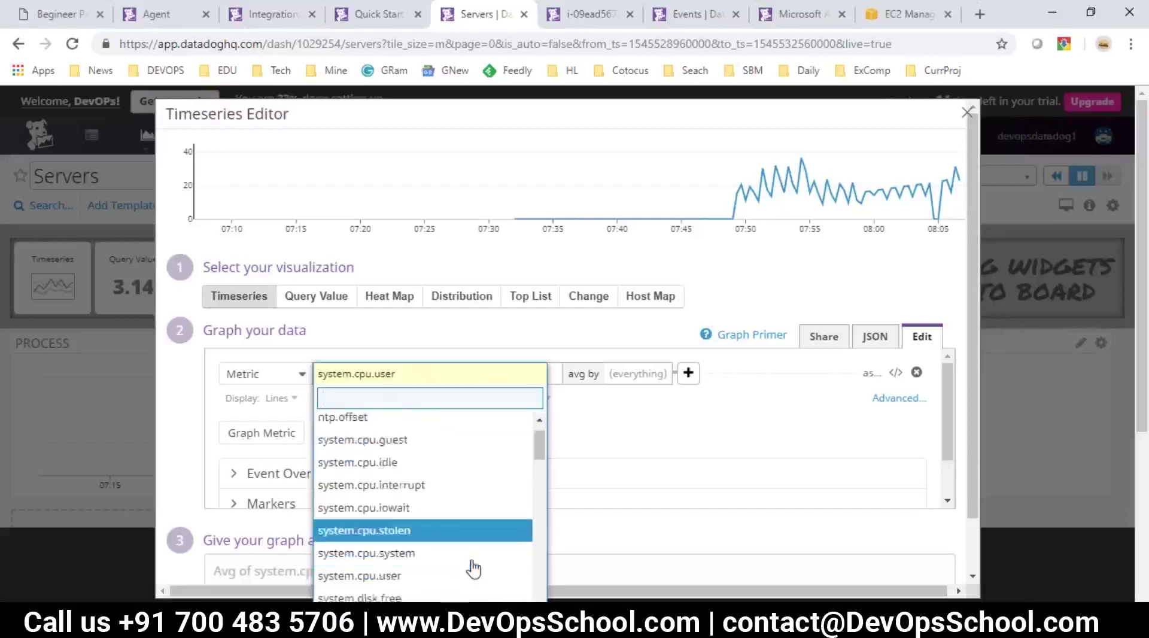
scroll(479, 556, down, 6)
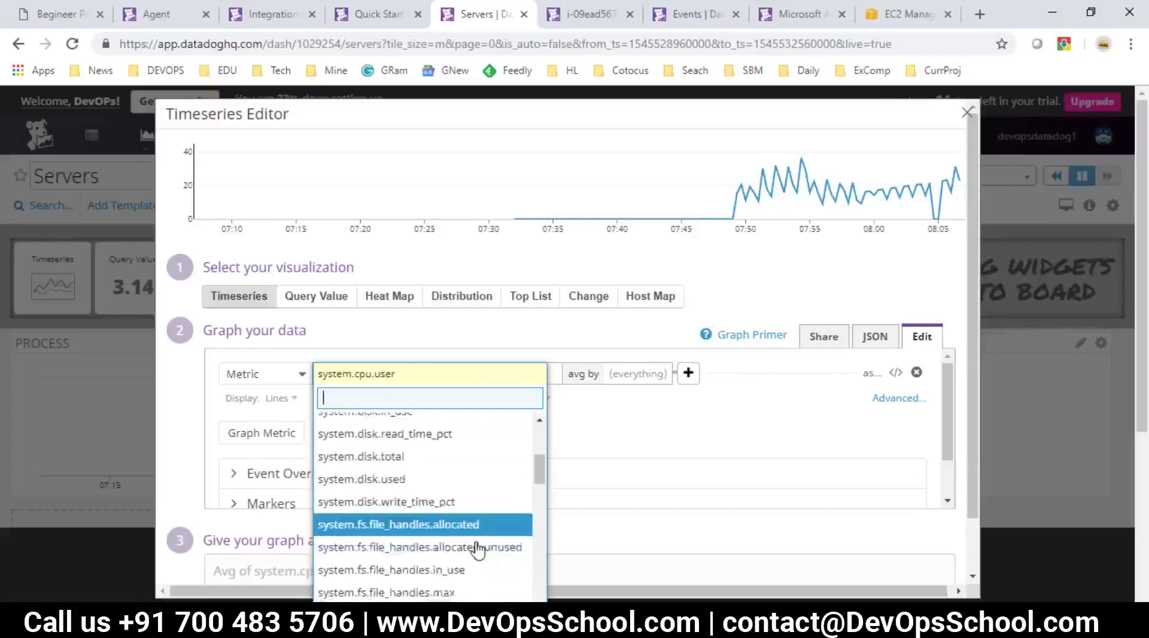
scroll(476, 546, up, 6)
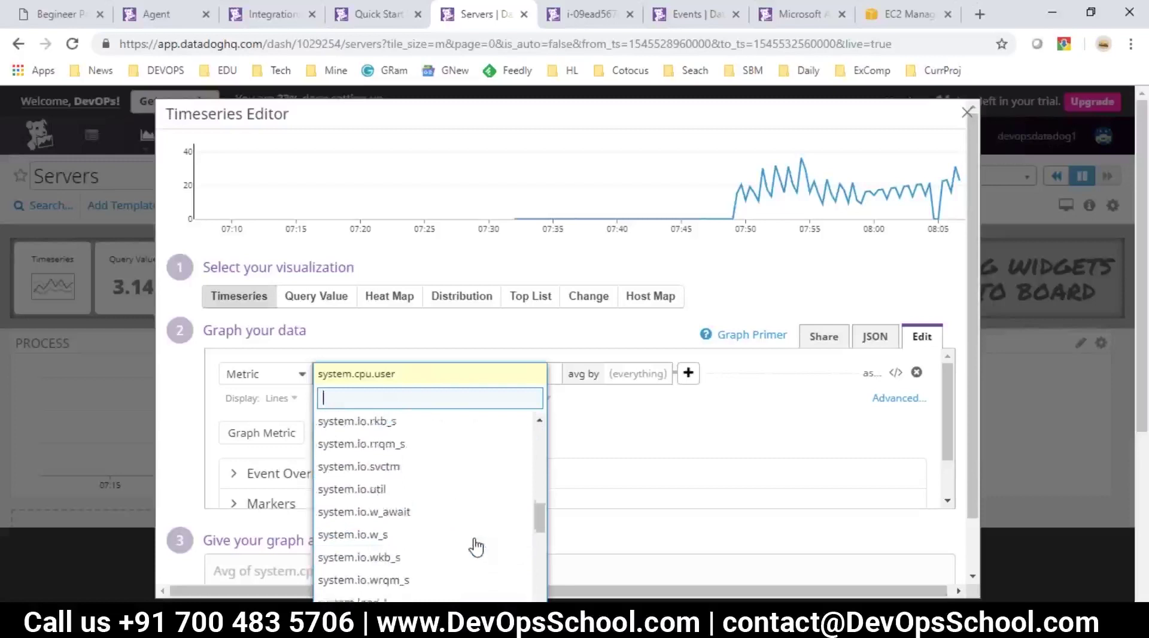
scroll(423, 467, up, 3)
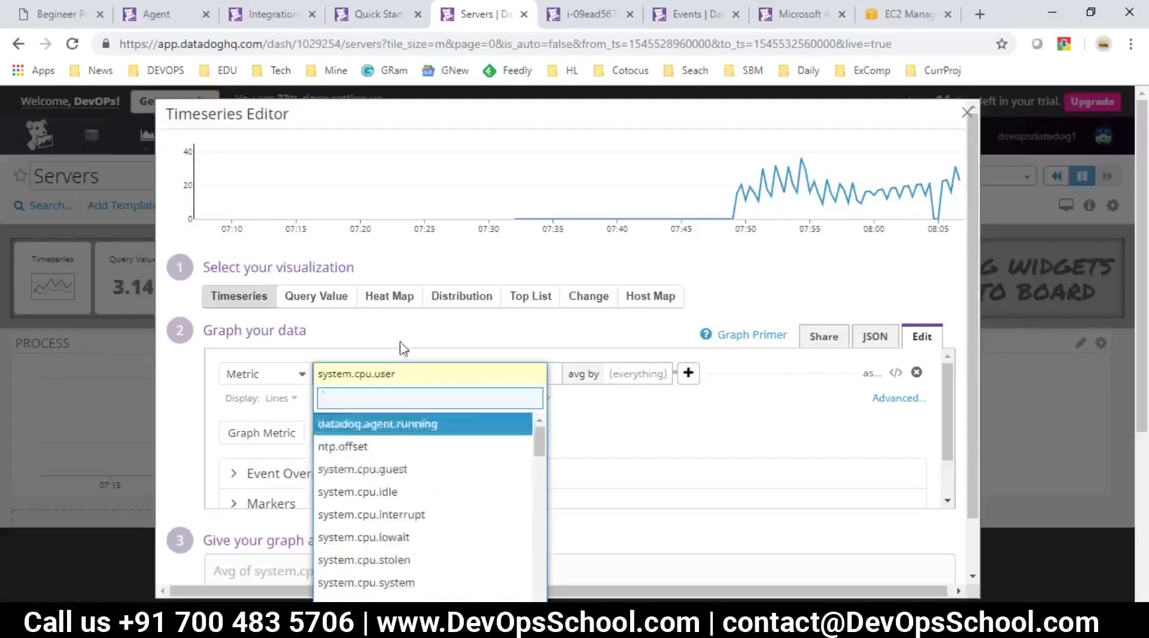
click(406, 371)
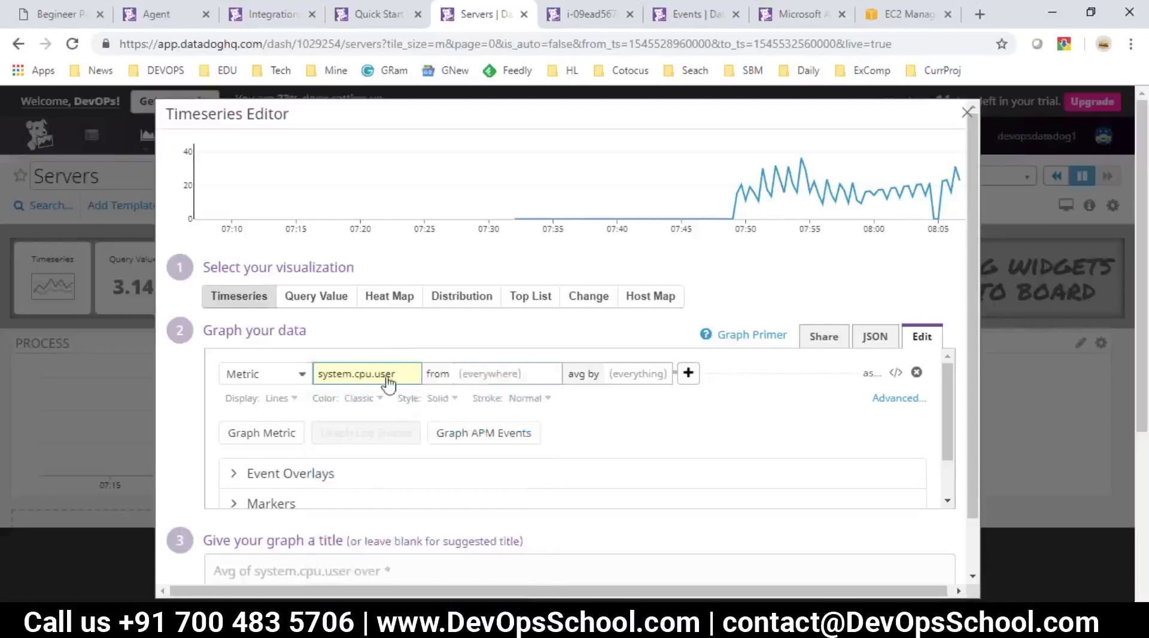
Step: Limit the system.cpu.user graph to host:windows-laptop
click(476, 374)
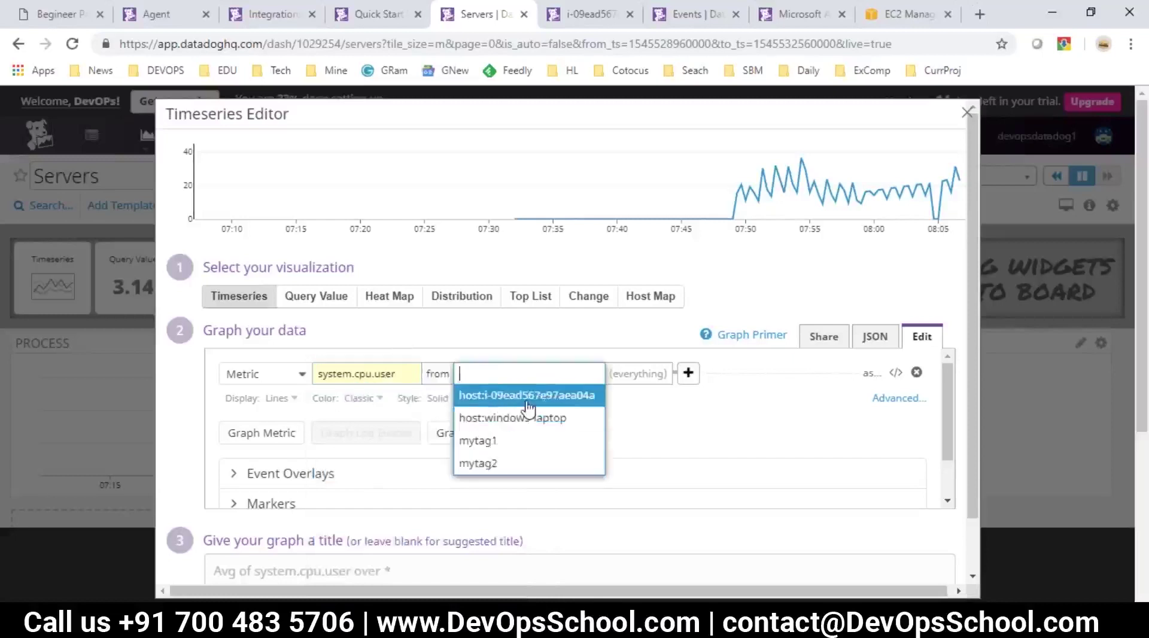
key(Down)
key(Down)
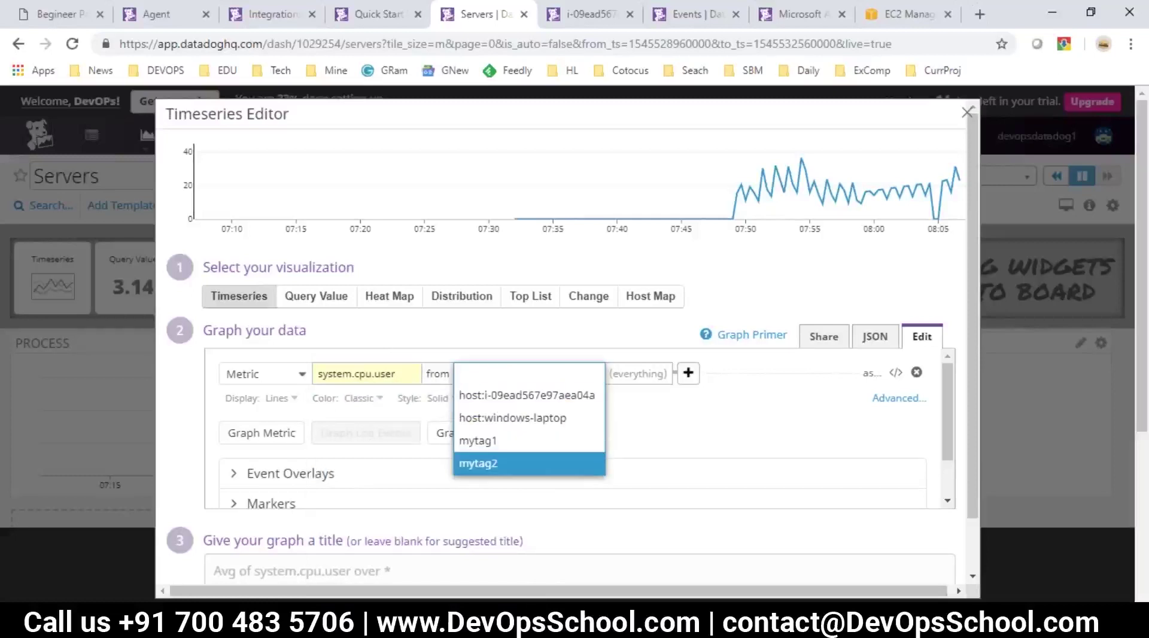
click(677, 446)
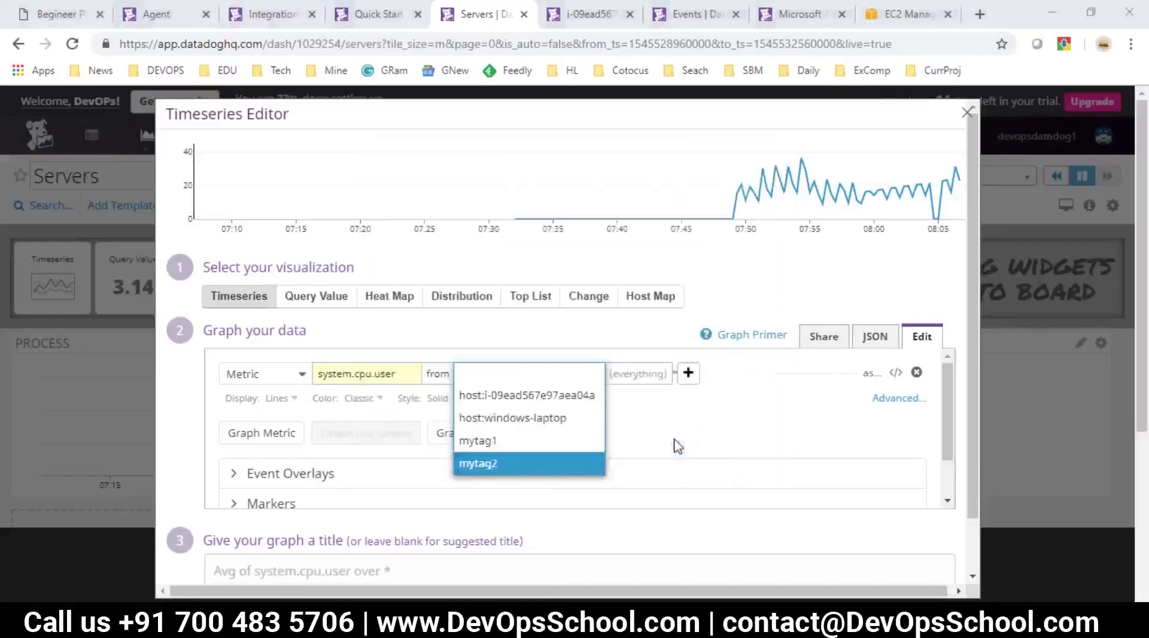
click(526, 423)
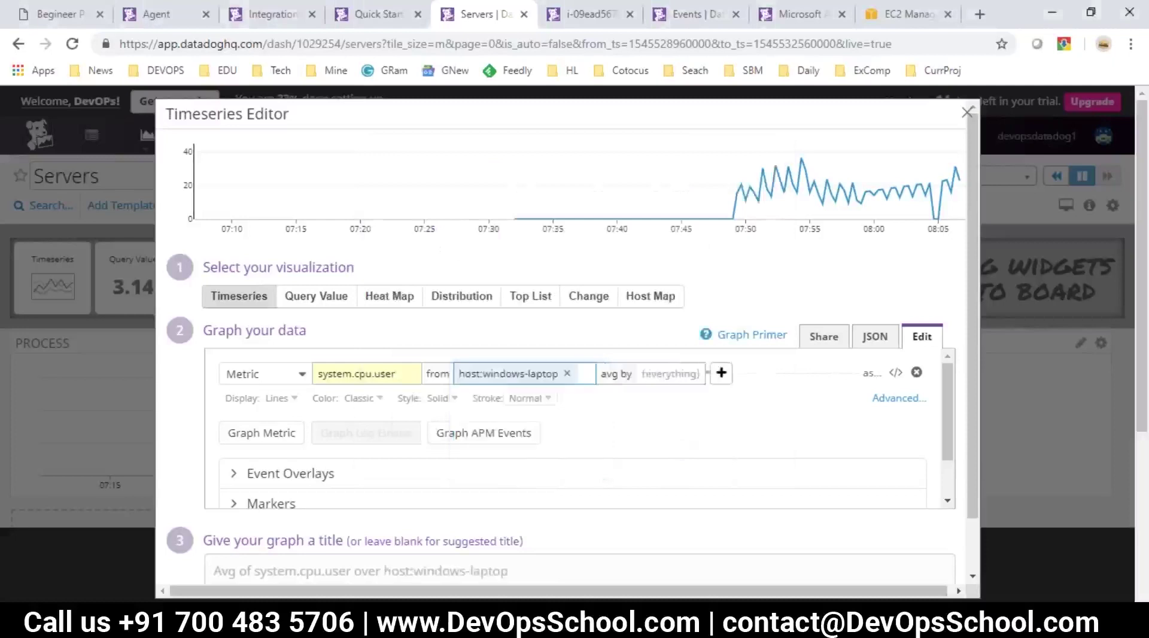
Step: Try narrowing the graph's scope with the tags mytag1 and mytag2, and remove both tags again
click(579, 376)
click(479, 397)
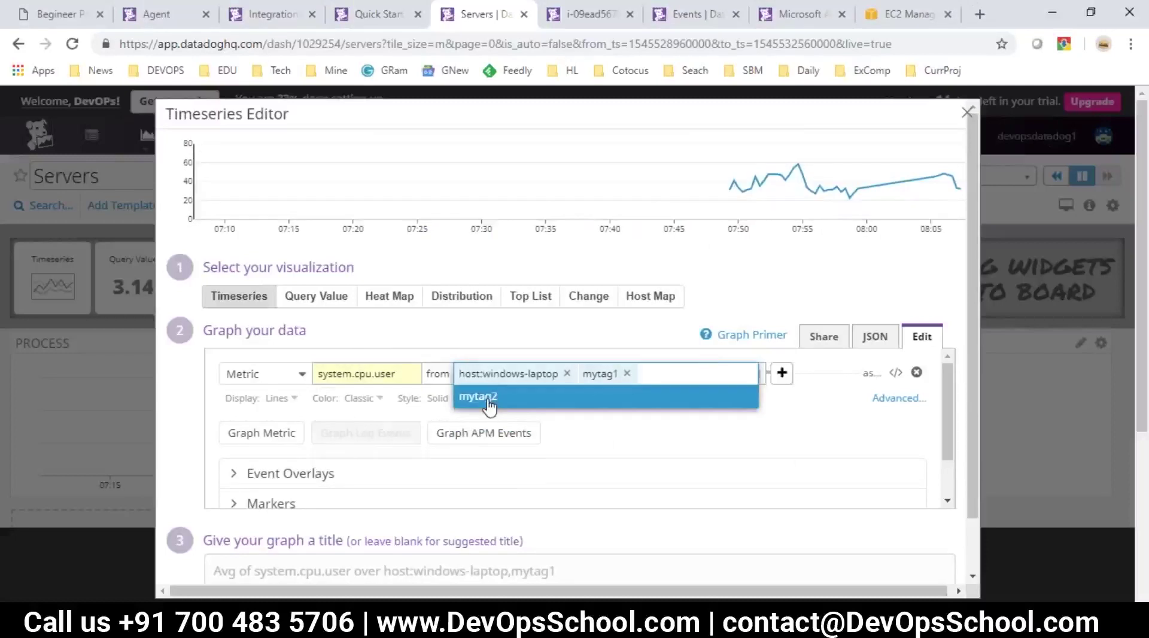
click(489, 400)
click(688, 374)
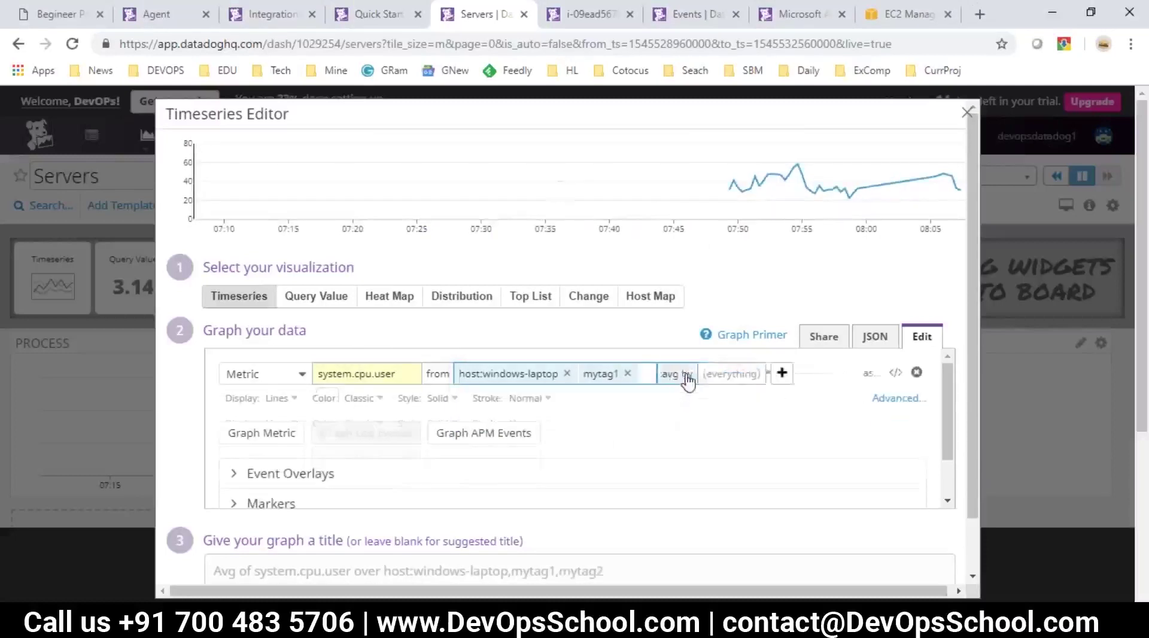
click(627, 374)
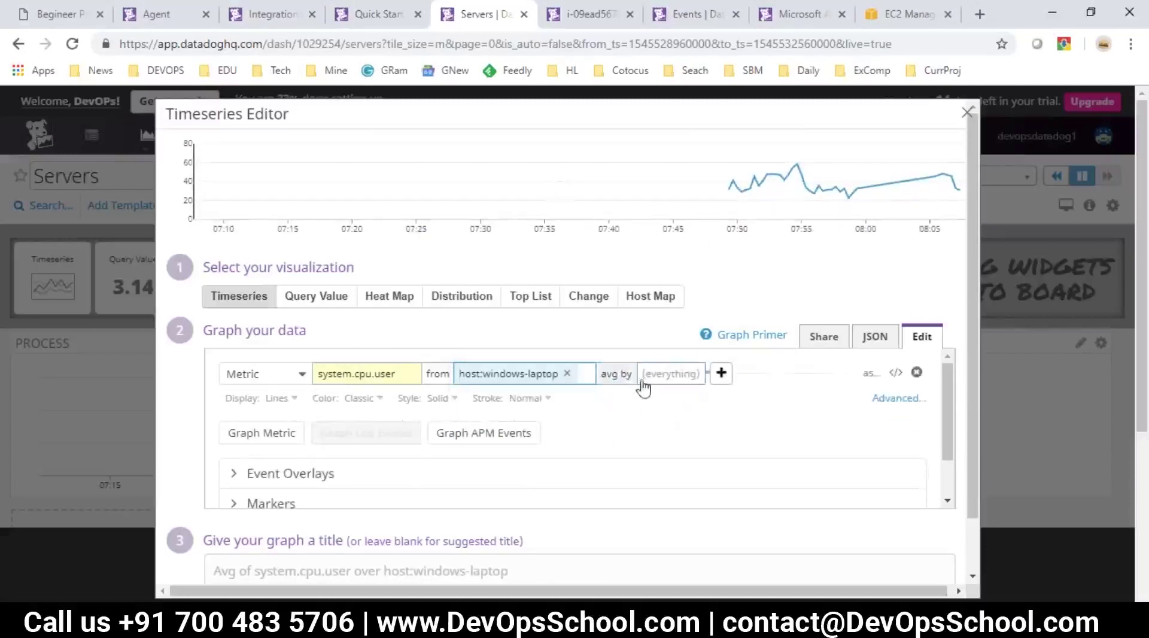
Step: Save the Timeseries graph to the Servers board with its suggested title
scroll(347, 492, down, 1)
scroll(329, 473, down, 2)
scroll(539, 431, up, 3)
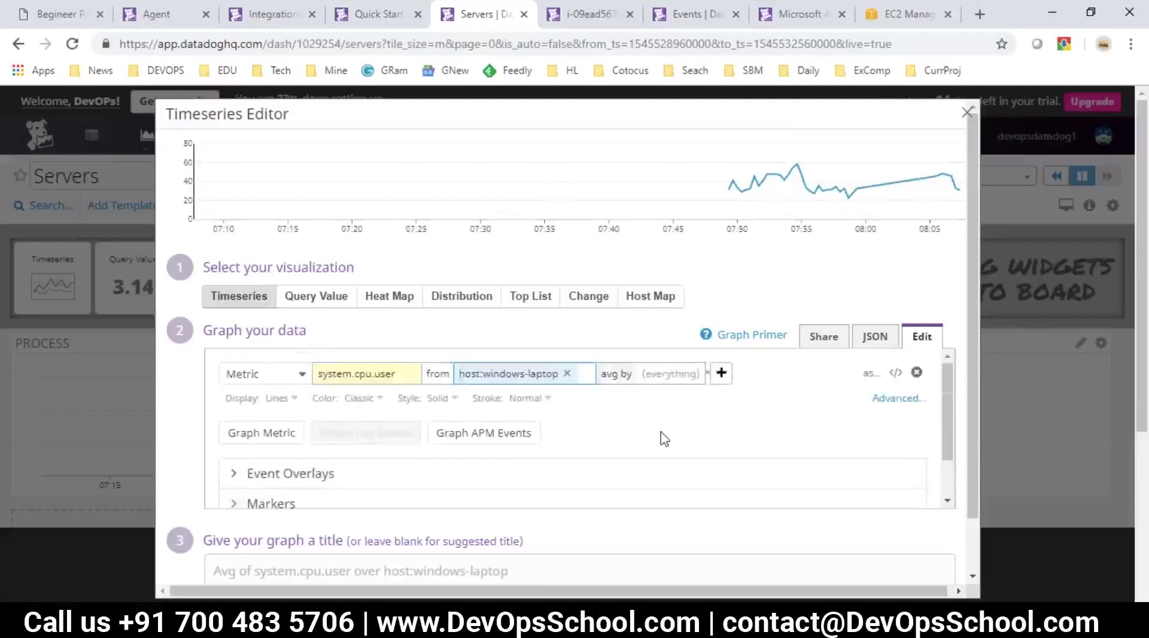
scroll(664, 439, down, 3)
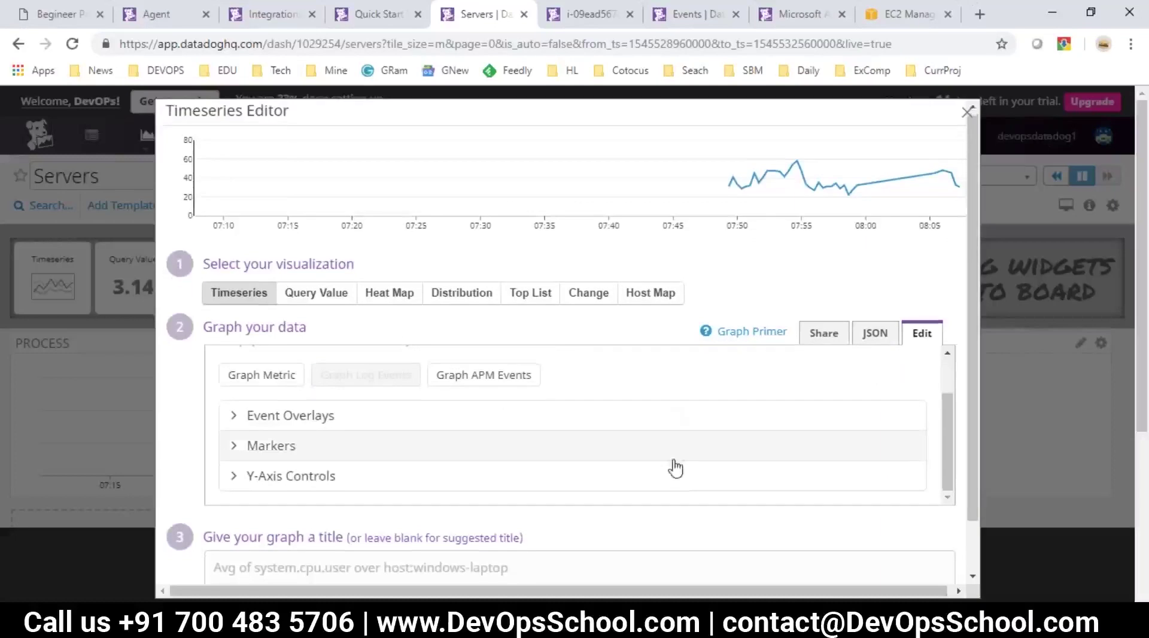
scroll(675, 467, down, 1)
scroll(753, 469, down, 4)
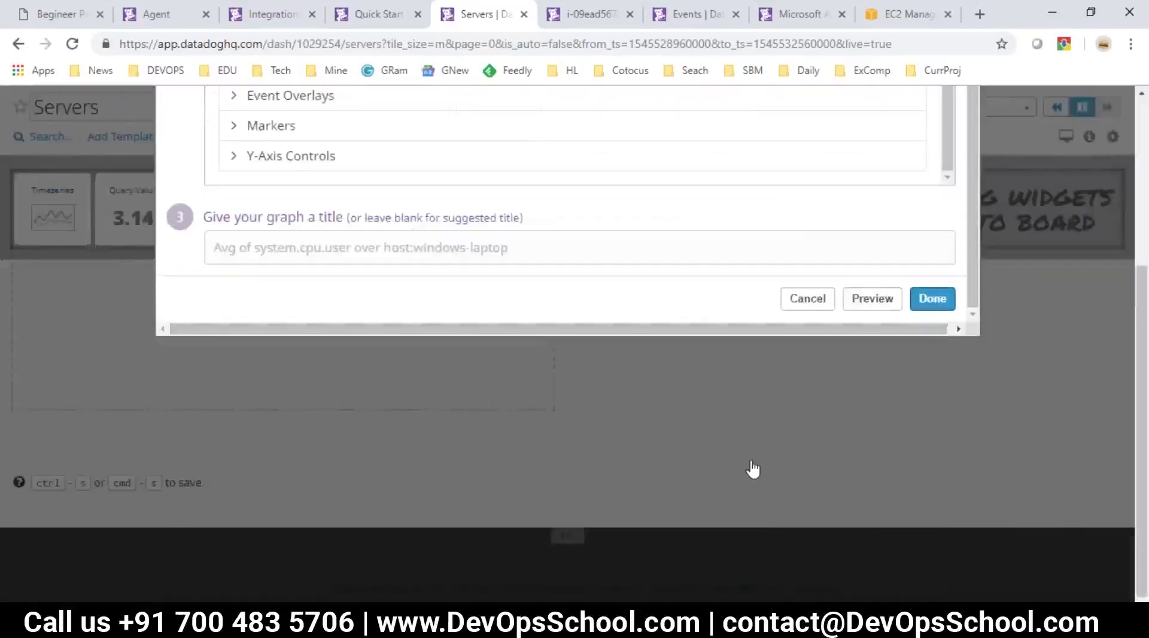
click(753, 468)
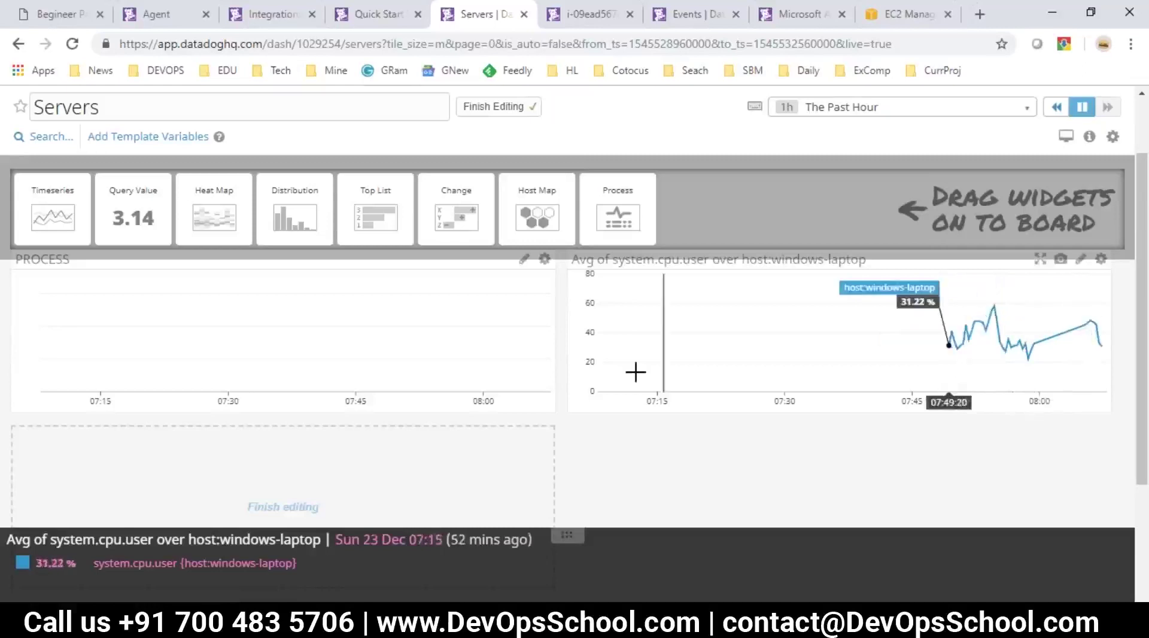
Step: Add a Query Value graph of system.load.1 for host:i-09ead567e97aea04a to the Servers board, keeping the default settings and suggested title
drag(137, 209, 180, 473)
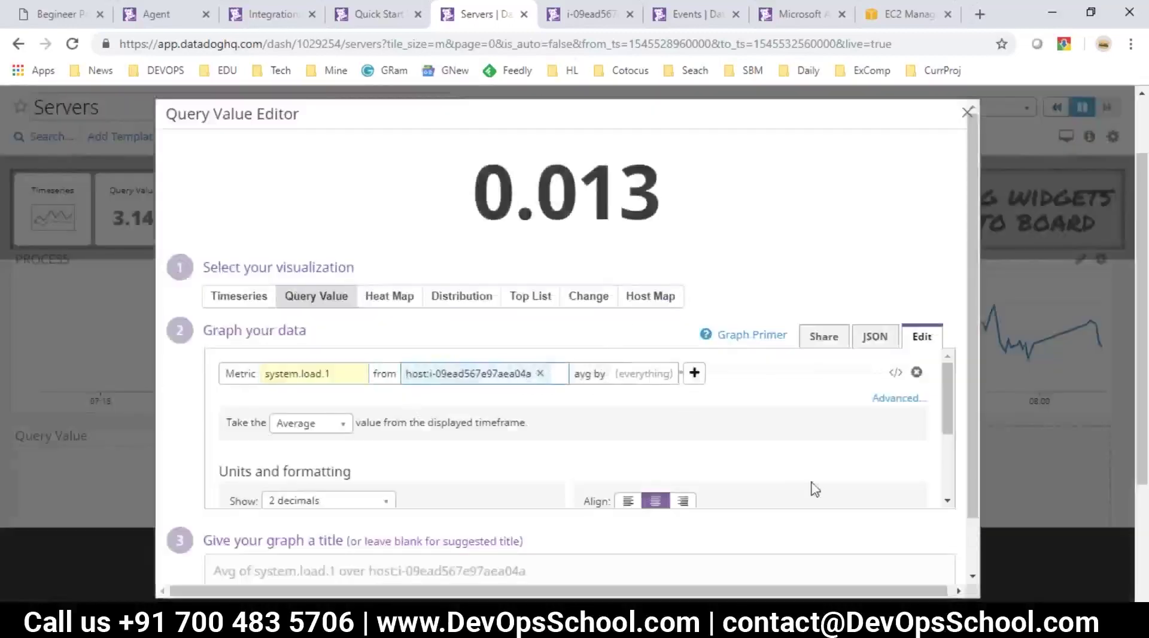
scroll(814, 488, down, 3)
scroll(880, 546, down, 1)
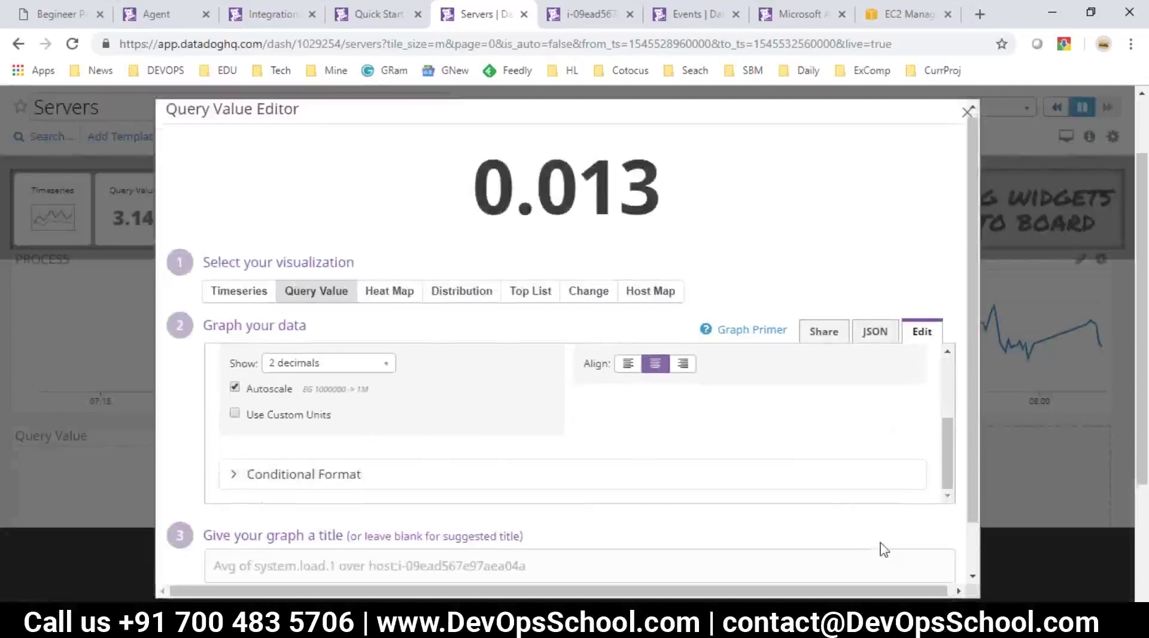
scroll(884, 550, down, 3)
click(931, 382)
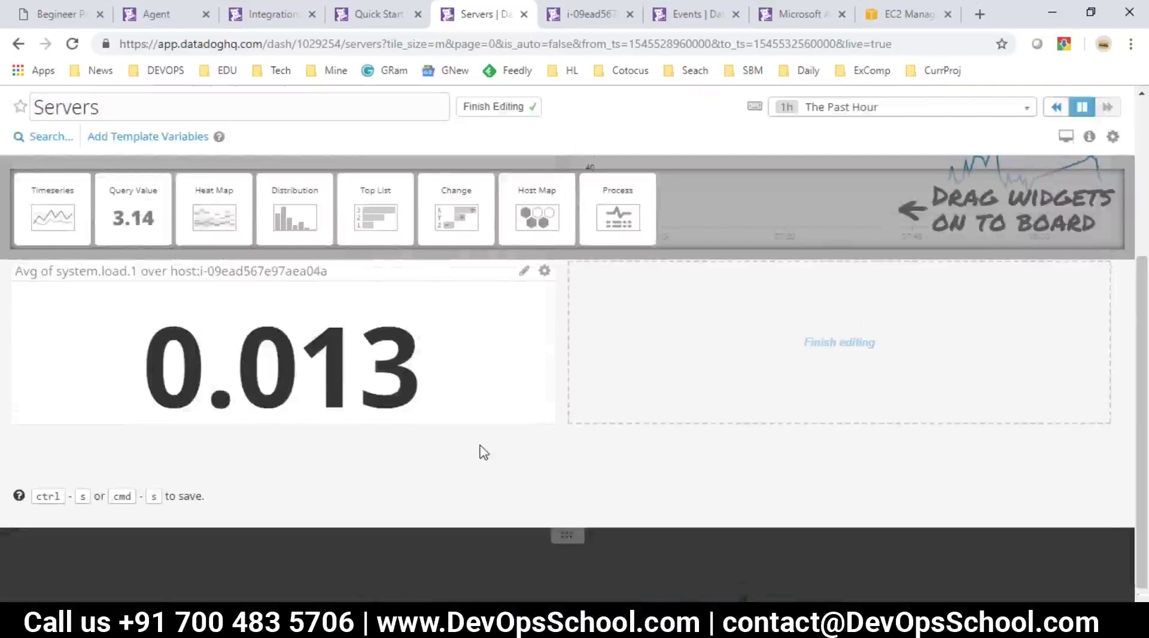
Step: Review the graphs placed on the Servers board and finish editing it
scroll(483, 454, up, 4)
scroll(457, 446, down, 3)
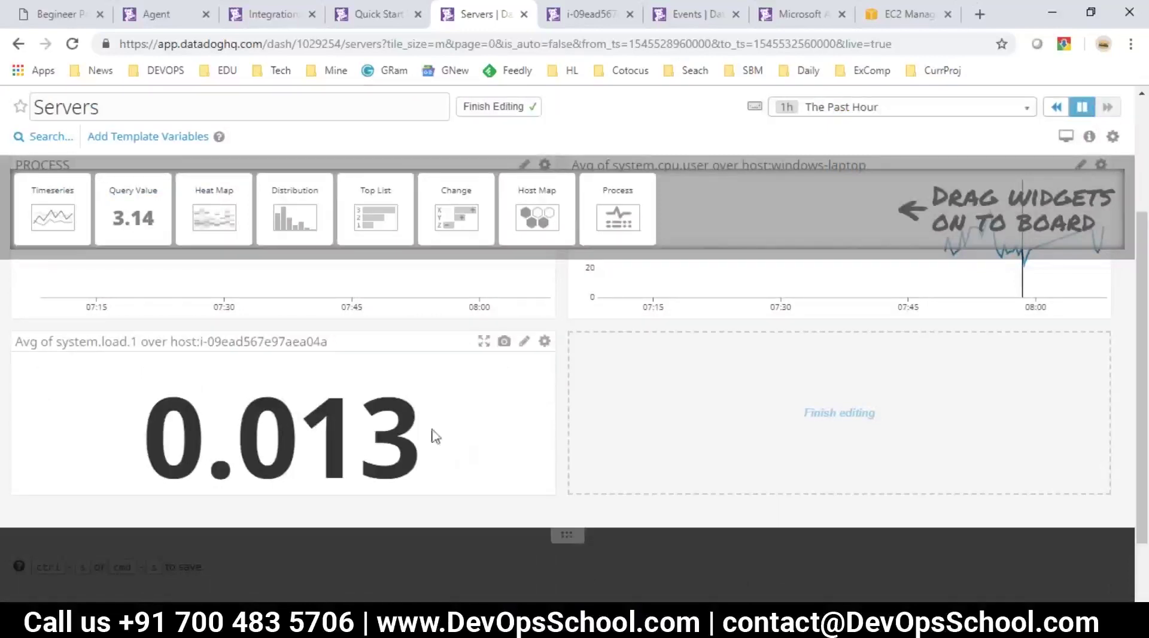
scroll(454, 517, up, 1)
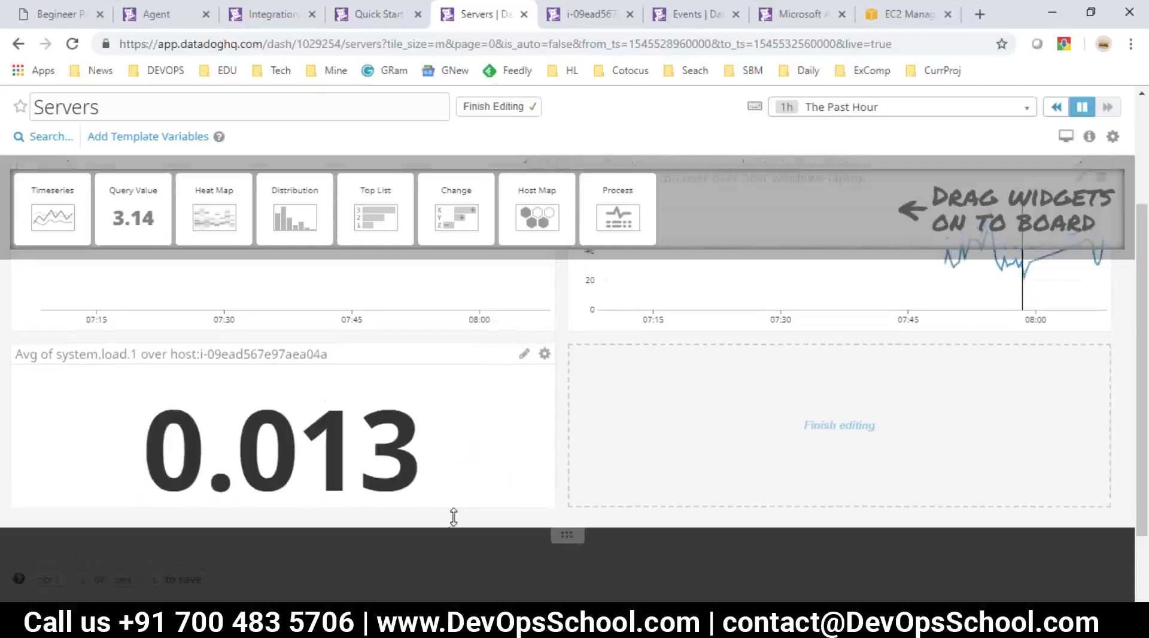
scroll(454, 517, up, 3)
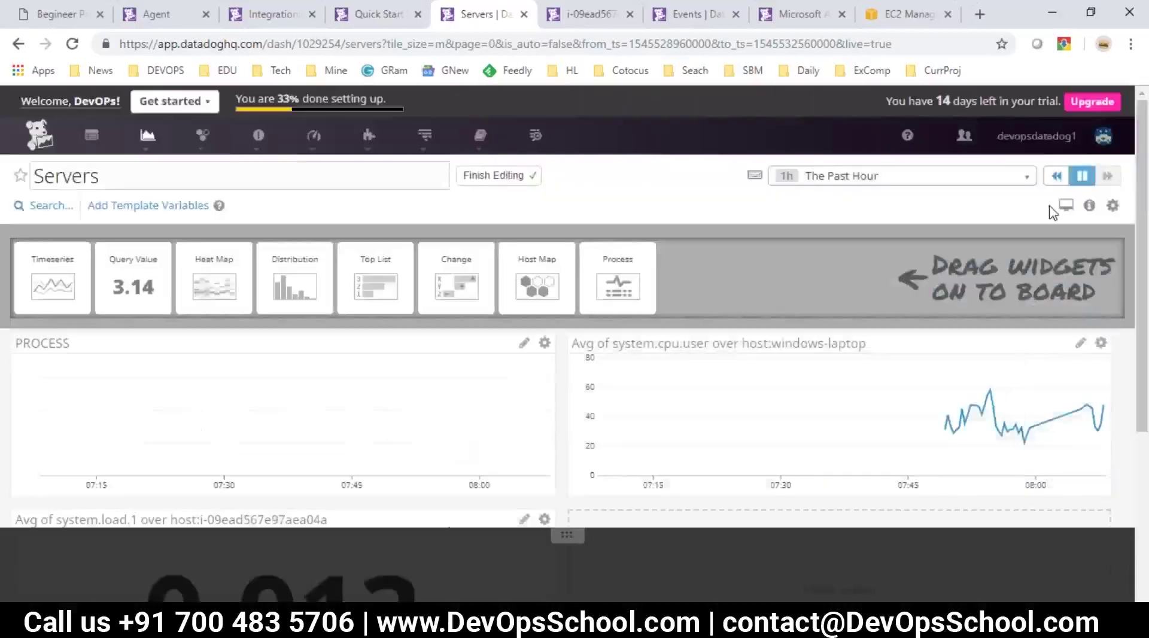
click(498, 181)
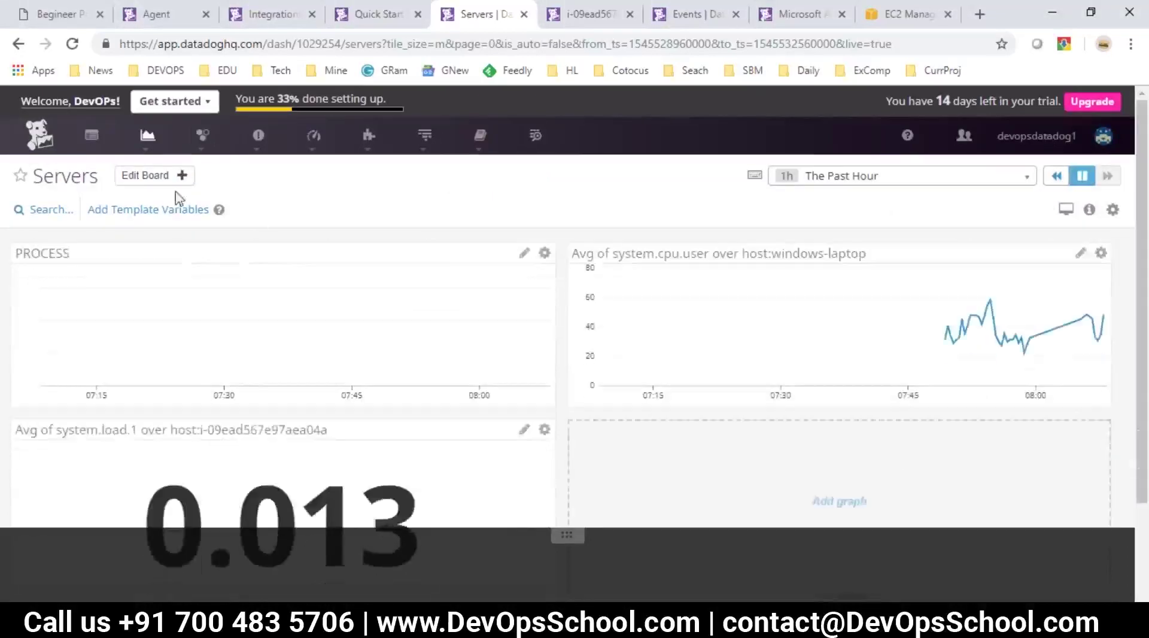
Step: Reopen the Servers board from the dashboard list and look over its graphs
mouse_move(147, 135)
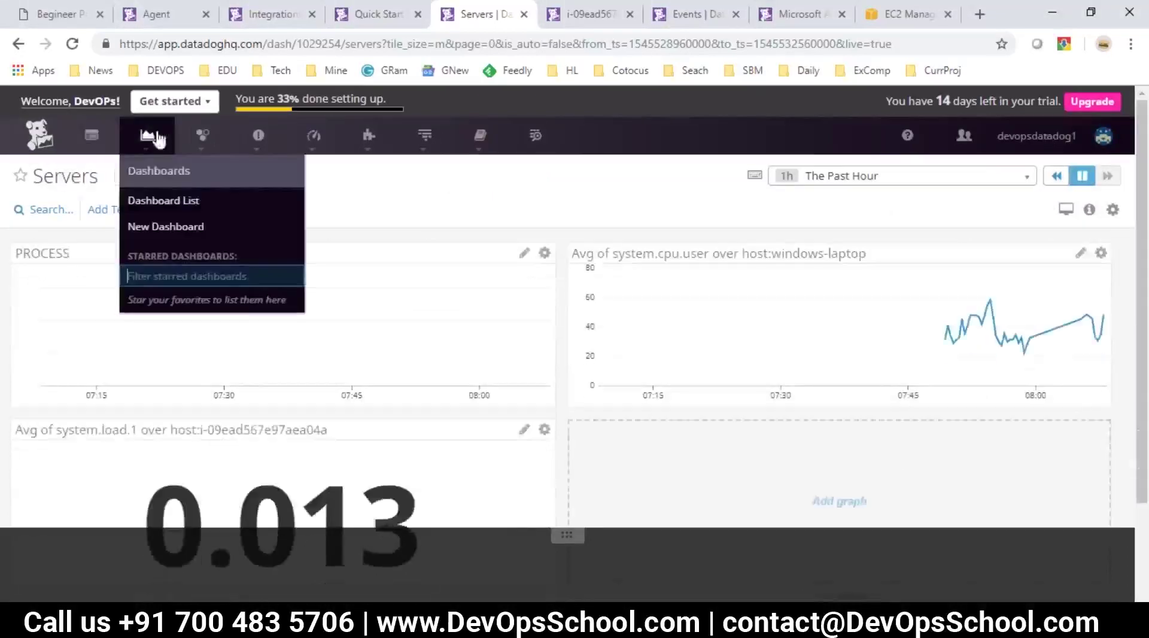
click(151, 204)
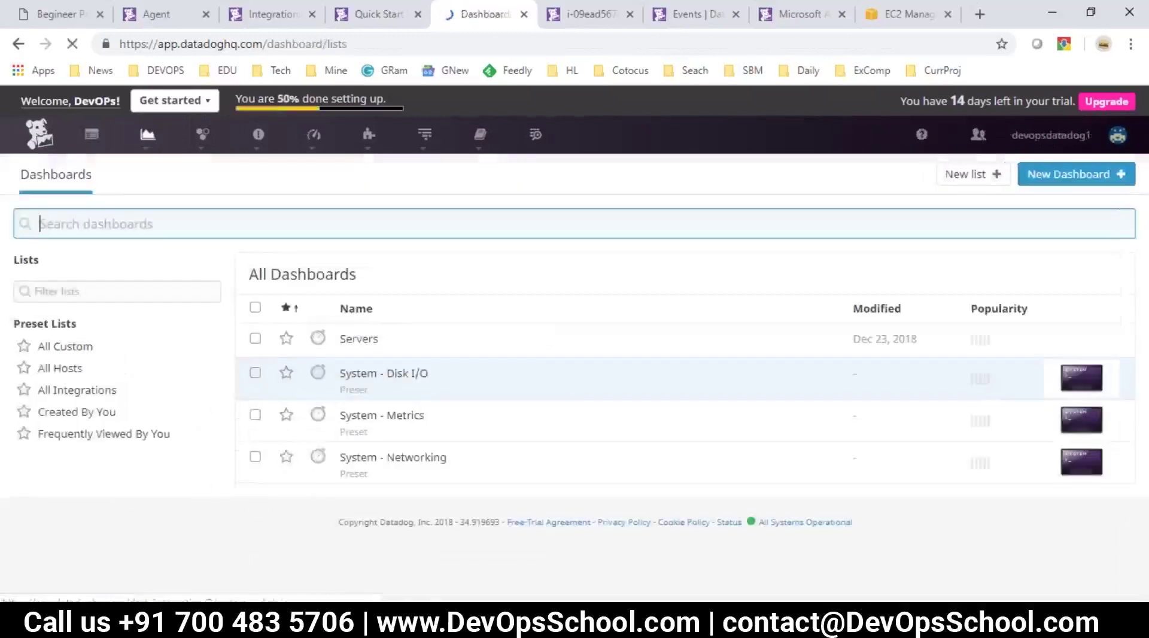
click(360, 342)
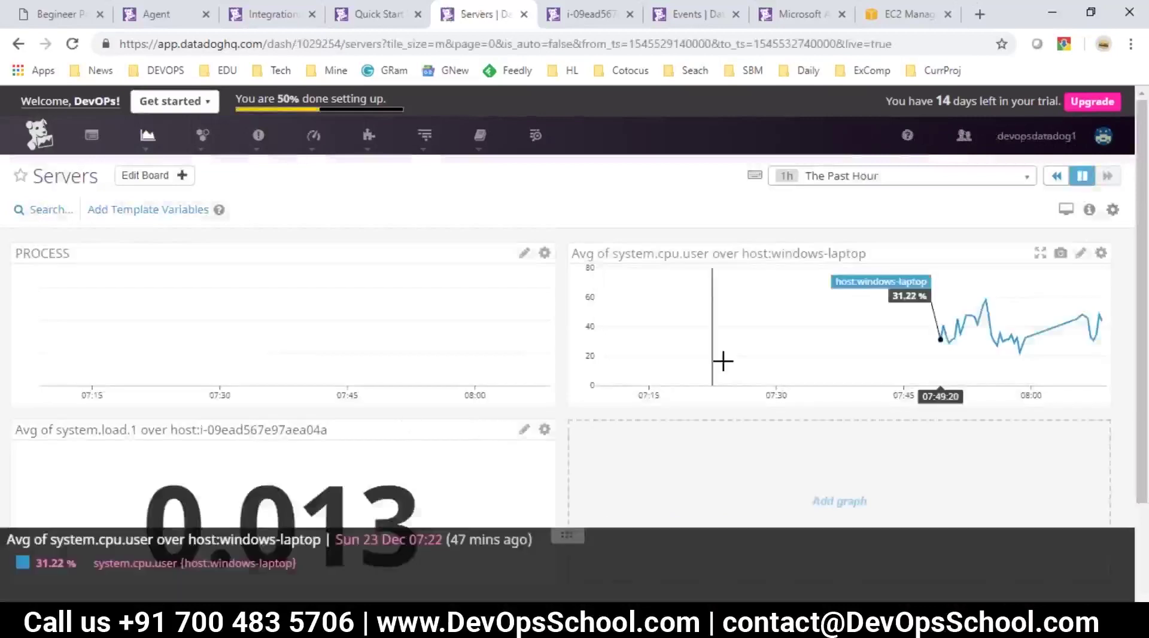
scroll(724, 362, down, 1)
scroll(838, 371, down, 1)
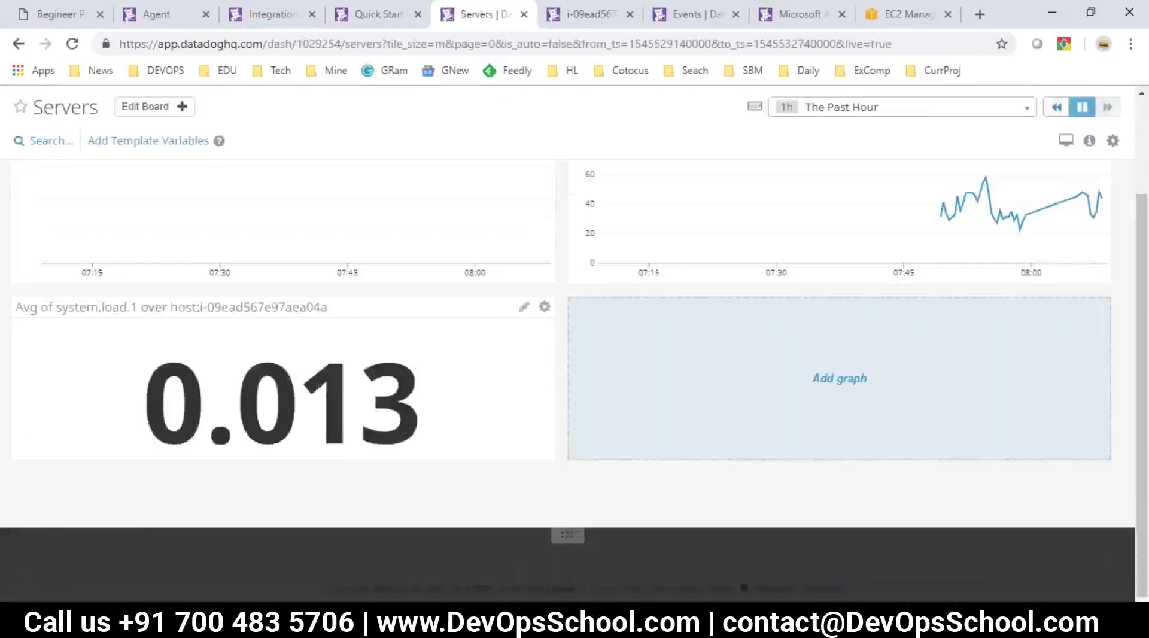
Step: Look over the graphs on the Servers board and return to the dashboard list
scroll(989, 359, up, 1)
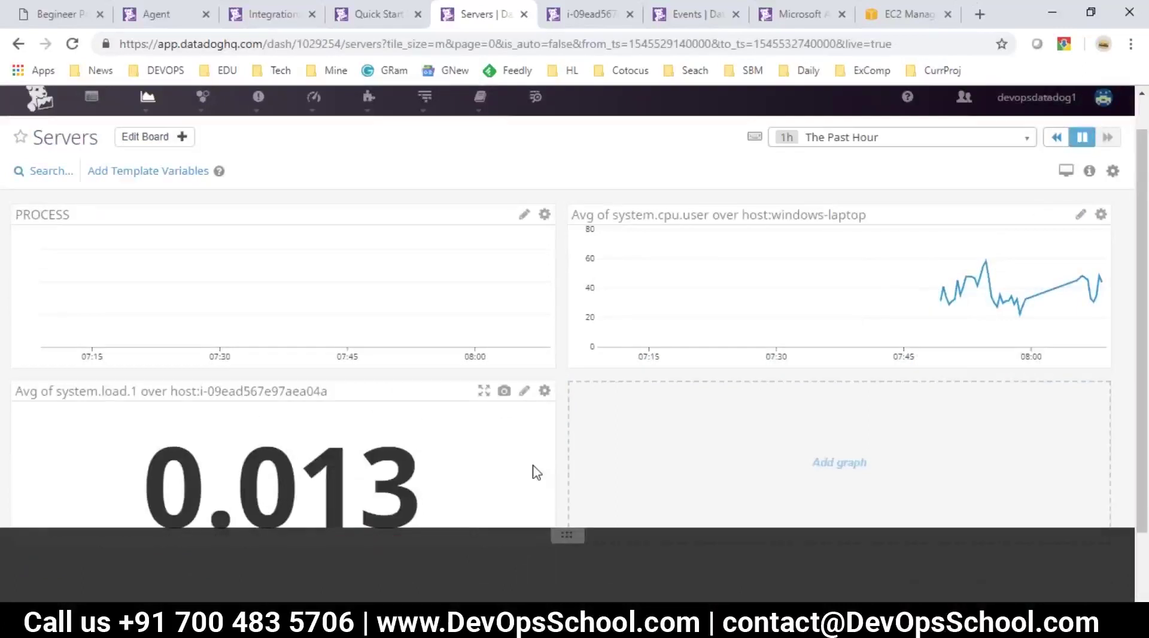
scroll(533, 471, down, 1)
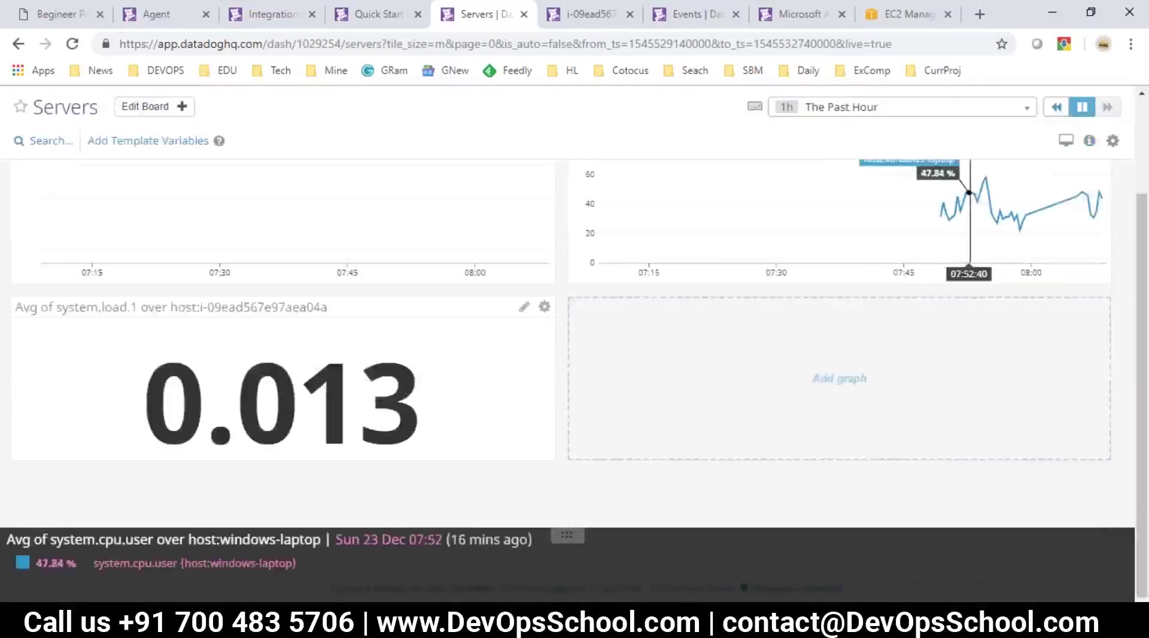
scroll(969, 198, up, 1)
mouse_move(143, 143)
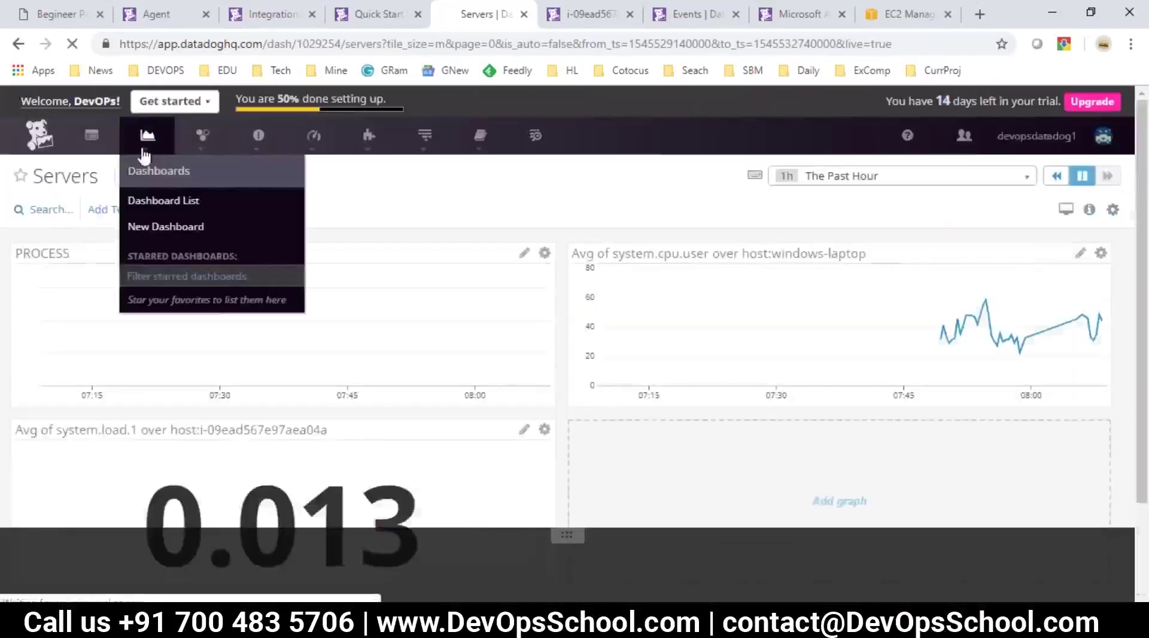
click(149, 205)
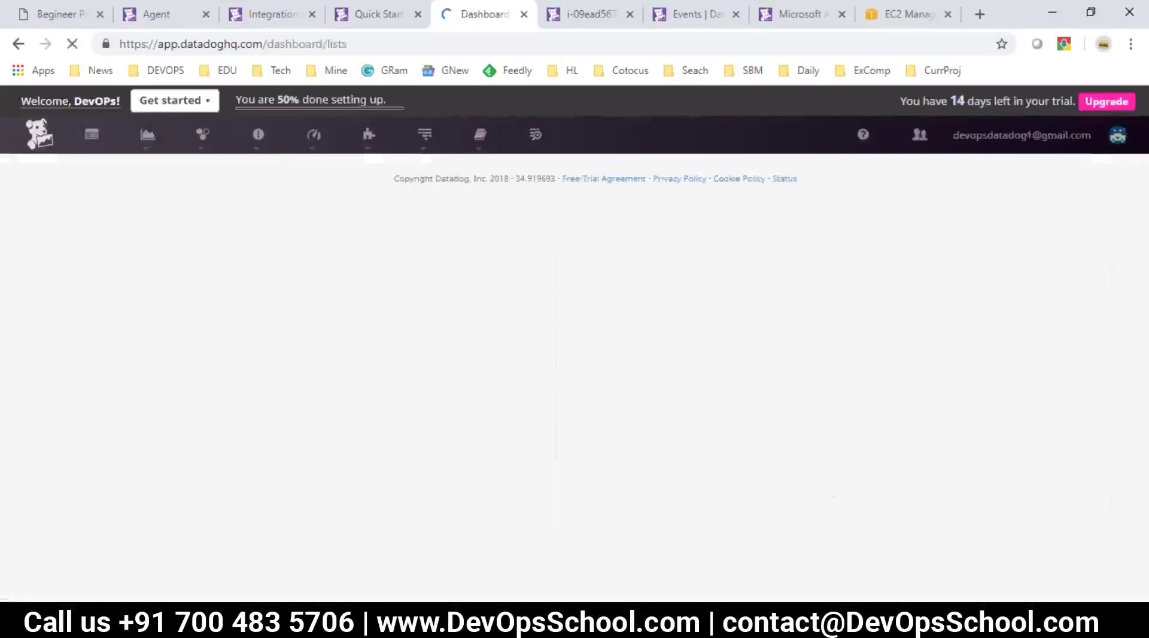
Step: Open the Infrastructure List and examine the status, CPU, IOWait and load of the reporting hosts
mouse_move(147, 142)
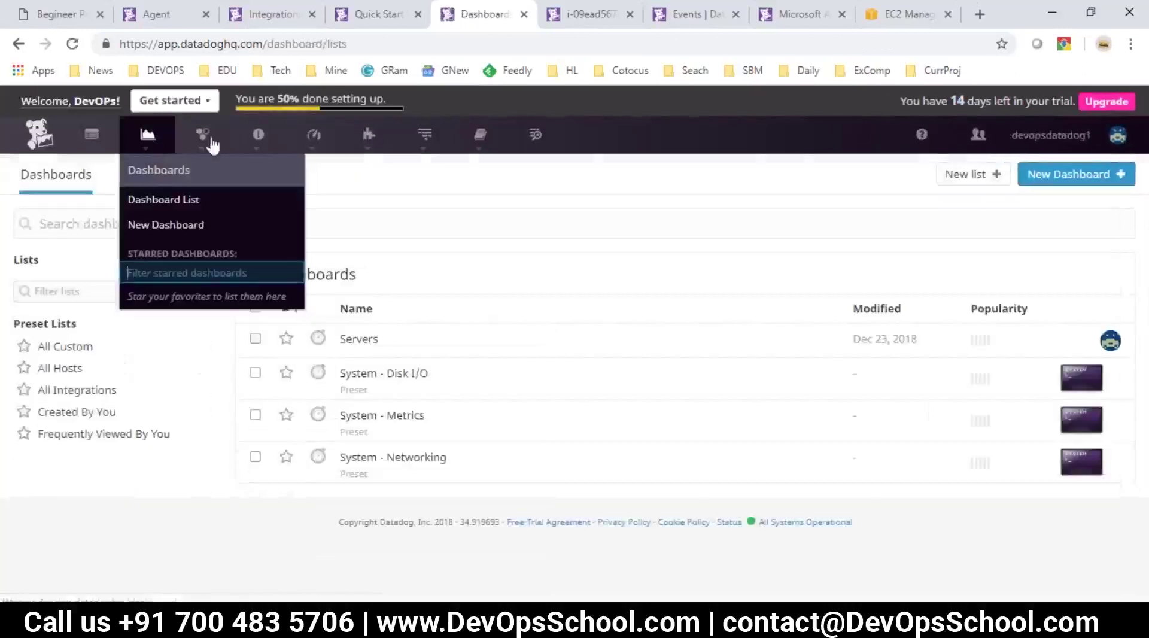
mouse_move(203, 142)
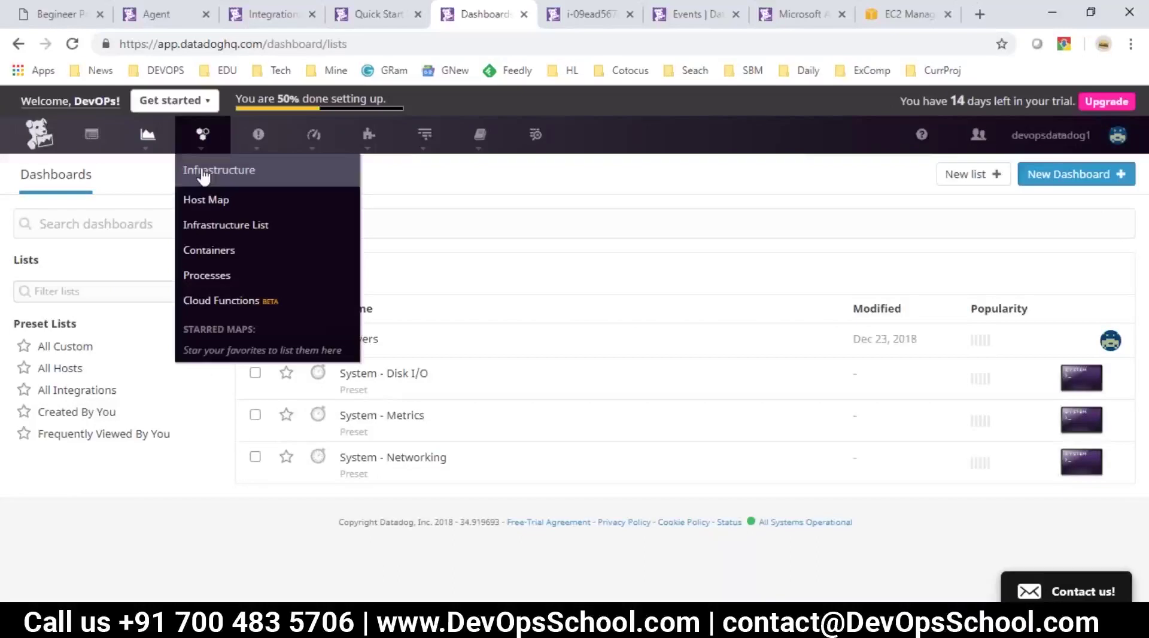
click(200, 226)
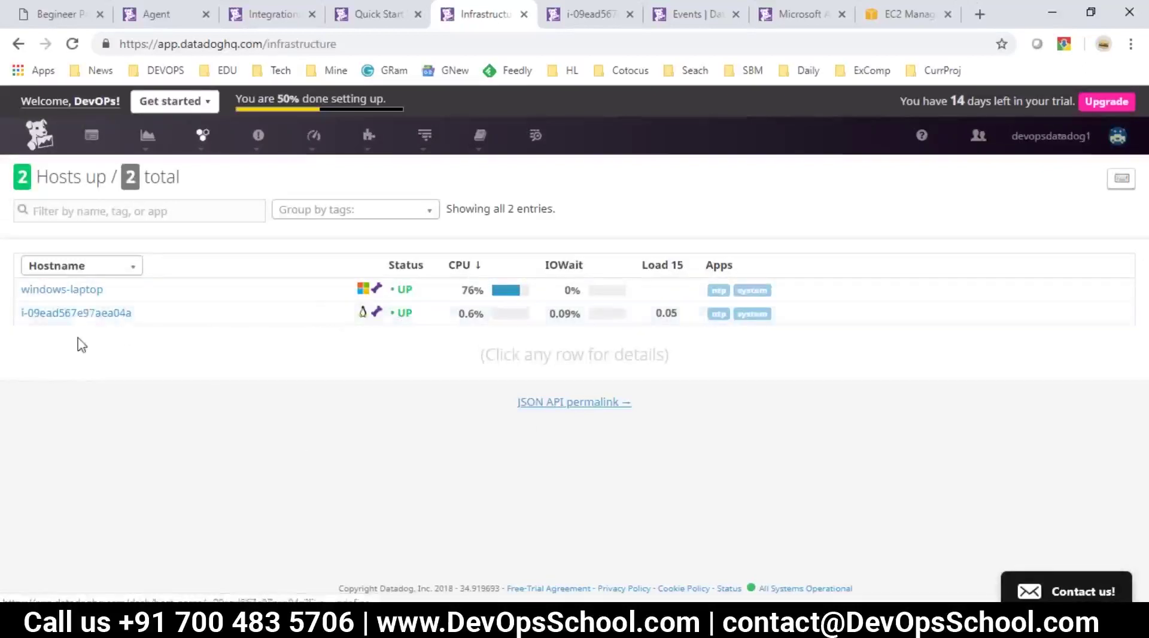
mouse_move(428, 289)
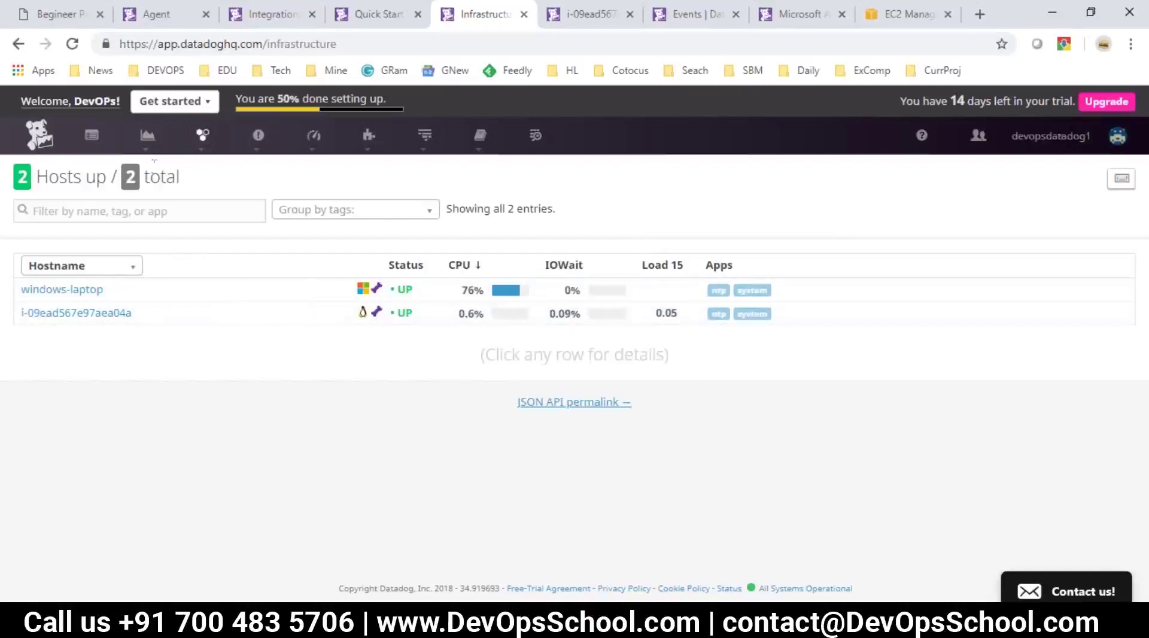
Step: Open the Host Map and examine its hosts along with the filter, fill metric and aggregation options
mouse_move(149, 151)
mouse_move(200, 138)
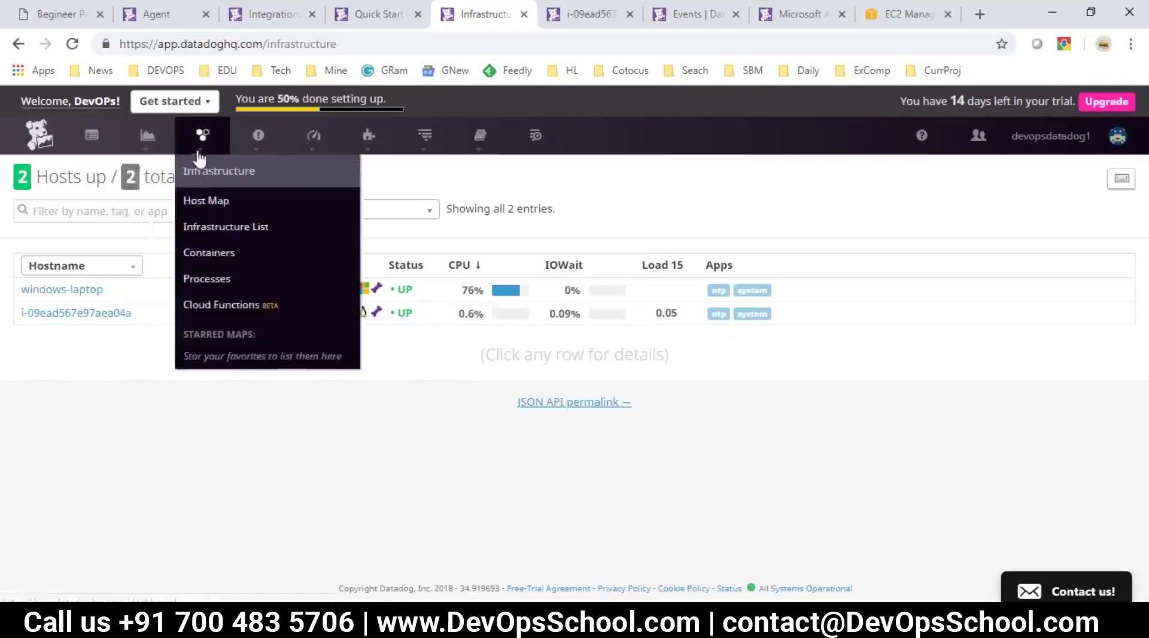
click(203, 208)
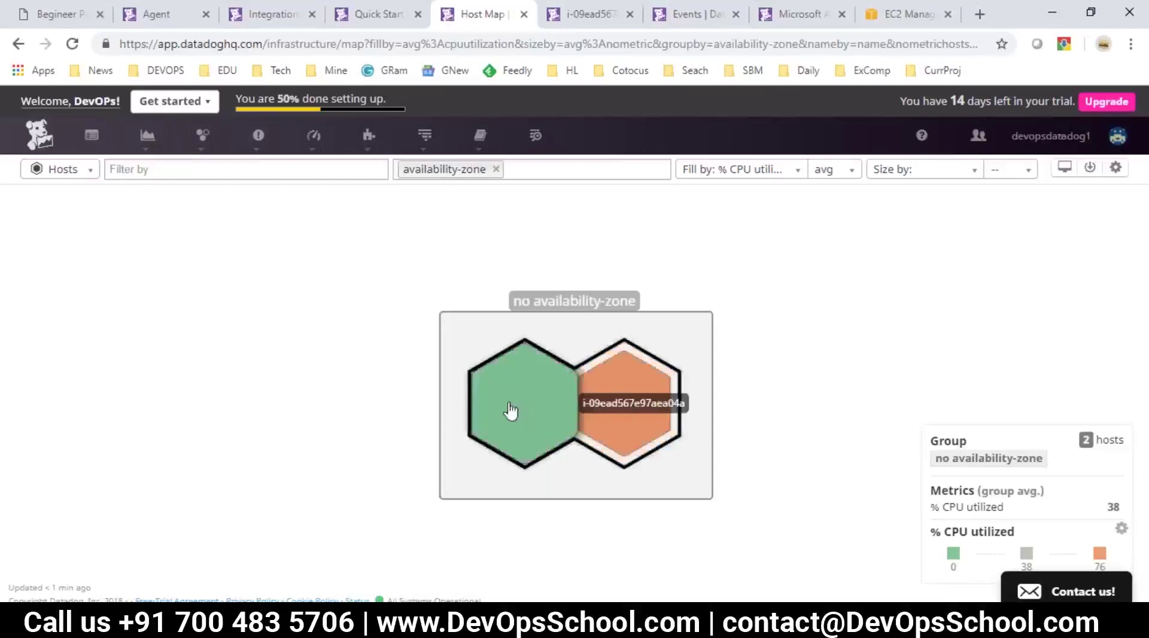
click(267, 169)
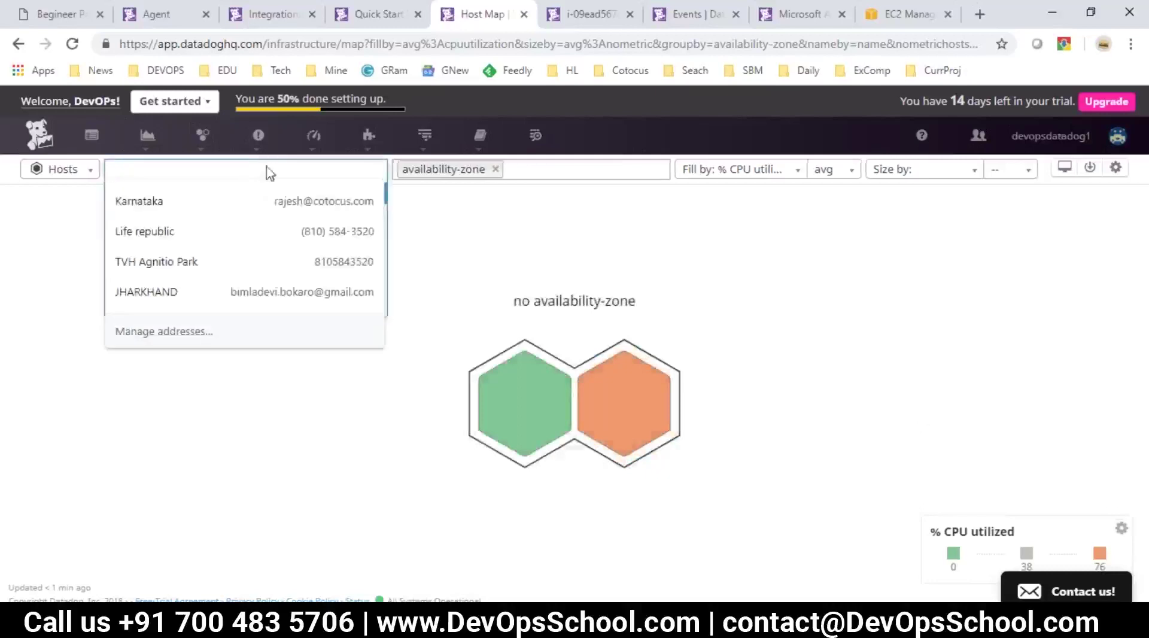
click(422, 225)
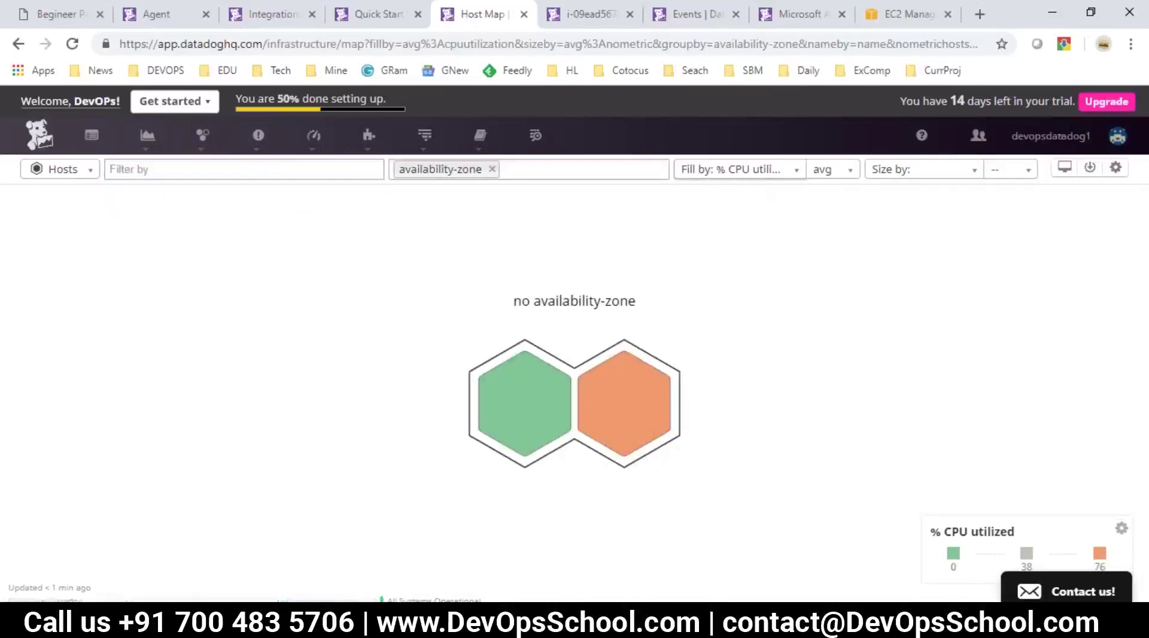
click(755, 173)
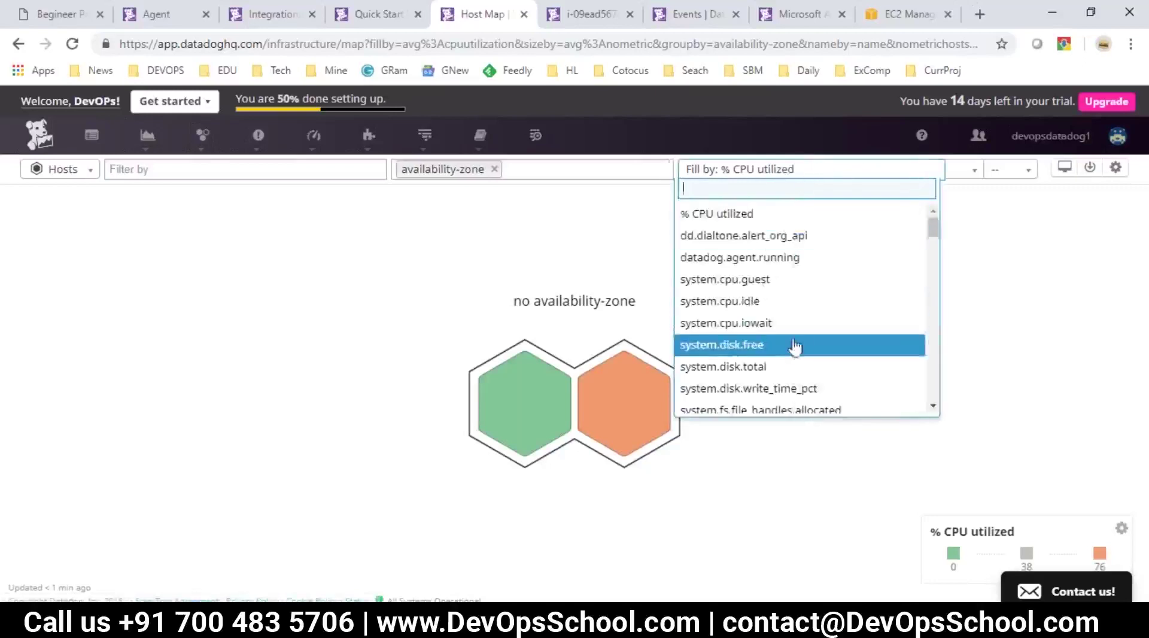
scroll(863, 294, down, 3)
scroll(862, 303, down, 5)
click(652, 290)
click(849, 173)
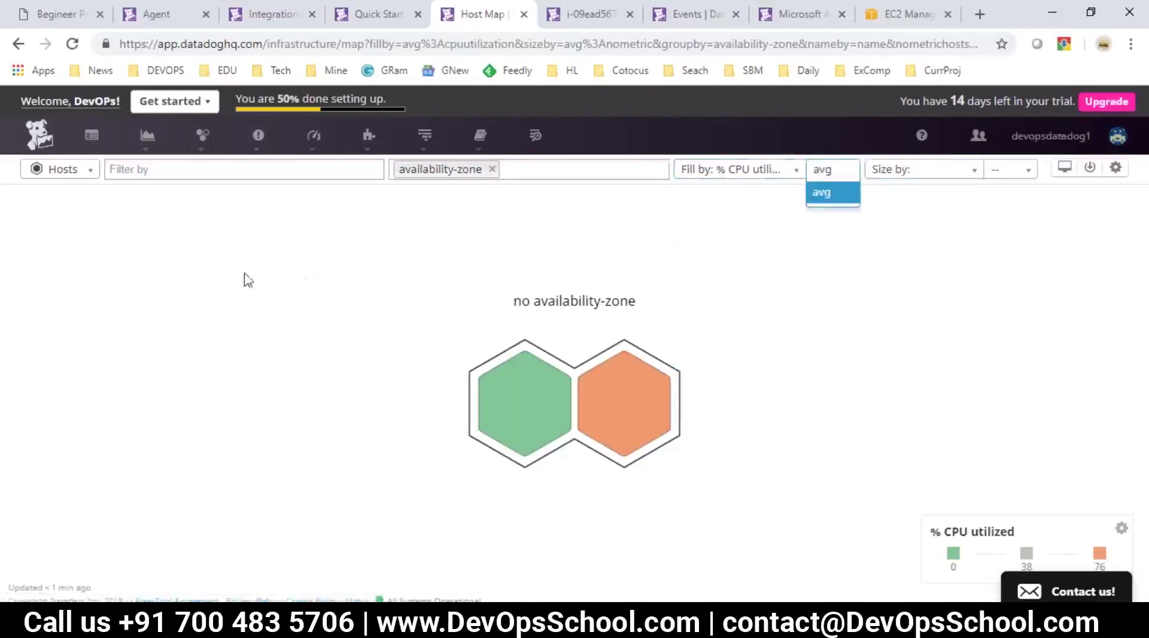
Step: View the Containers page and the Processes page of the infrastructure section
click(203, 133)
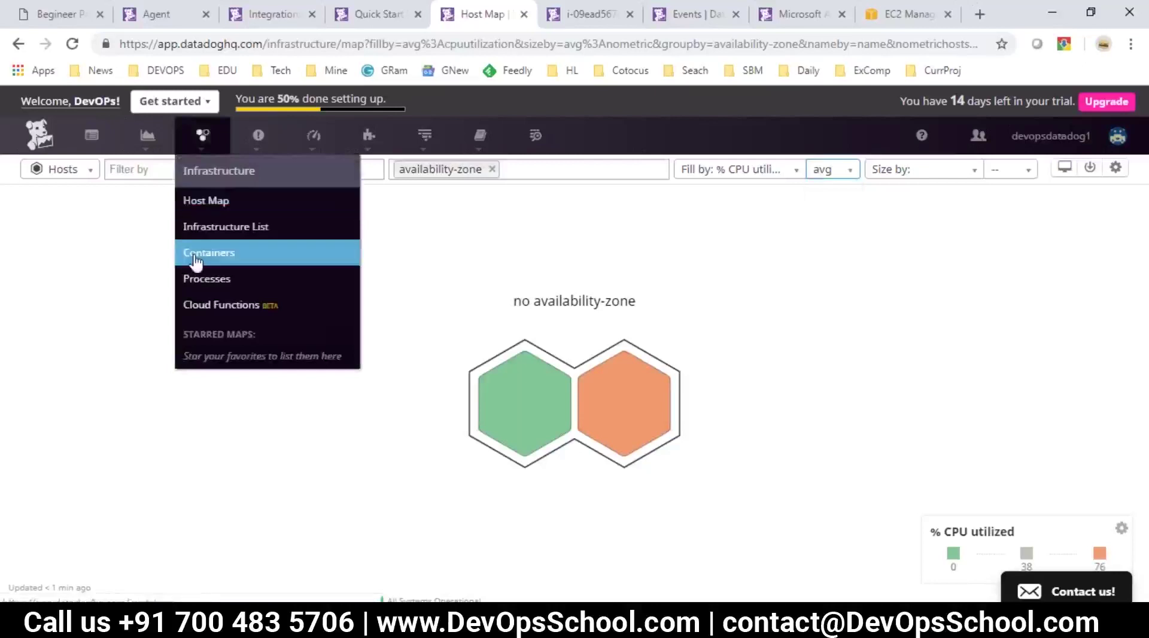
click(196, 257)
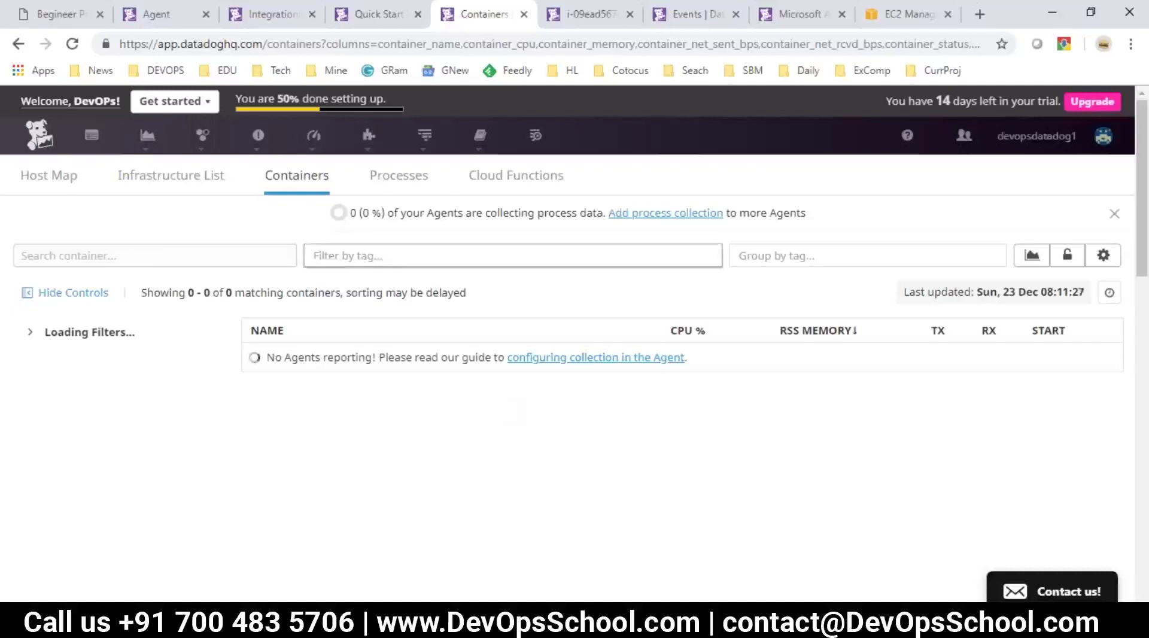
click(398, 187)
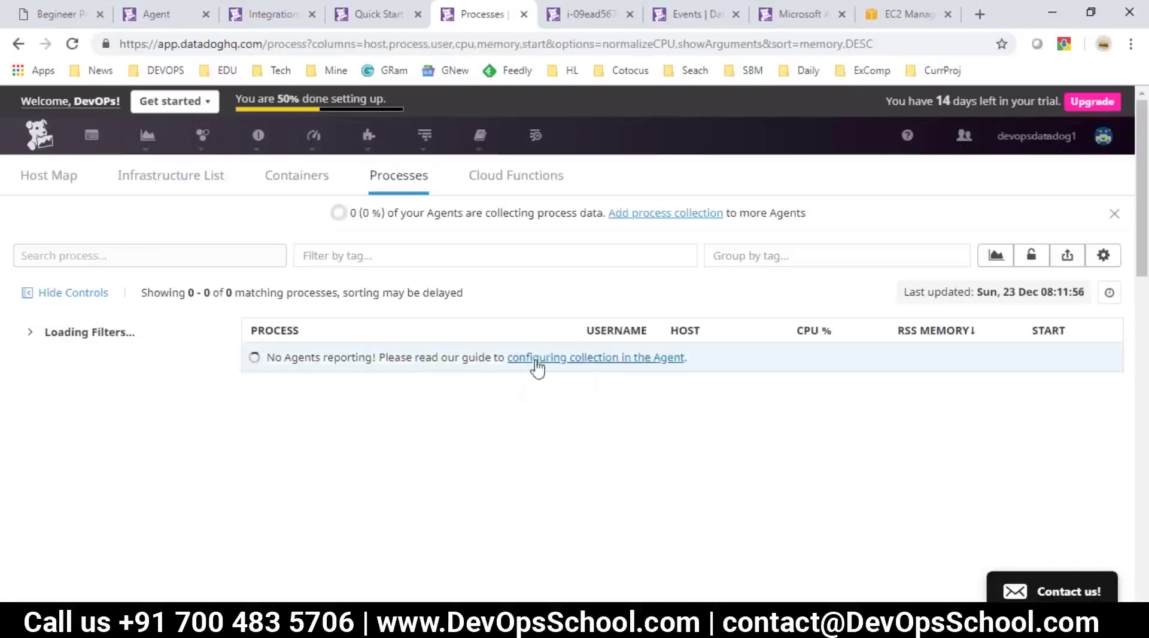
Step: Open the guide to configuring collection in the Agent in a new tab and switch to it
right_click(601, 363)
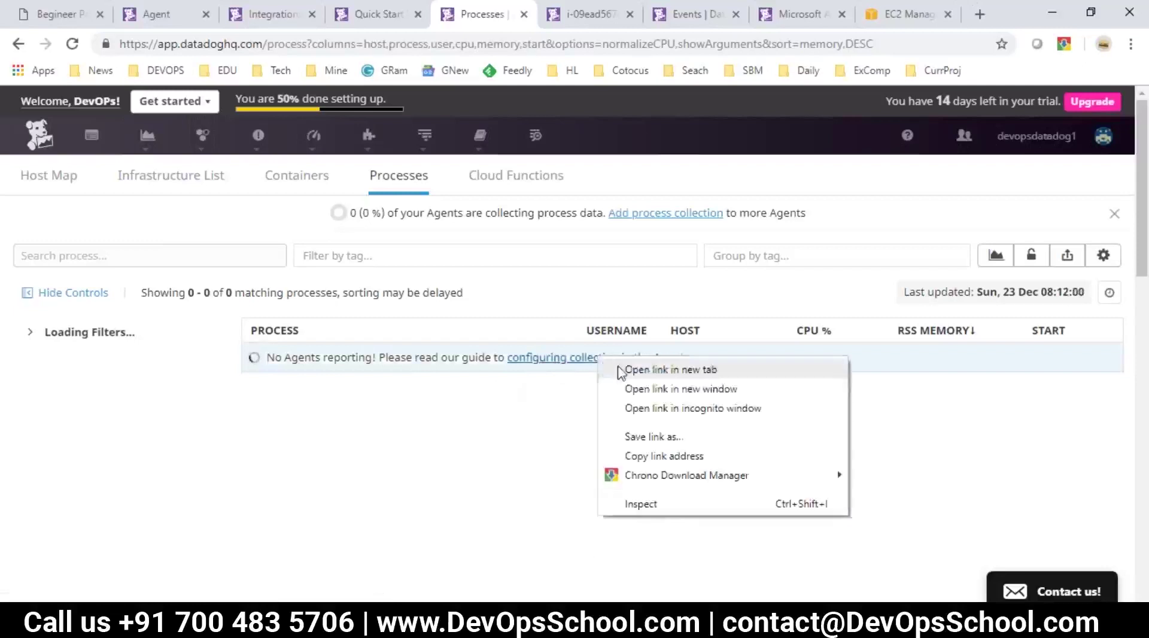
key(Escape)
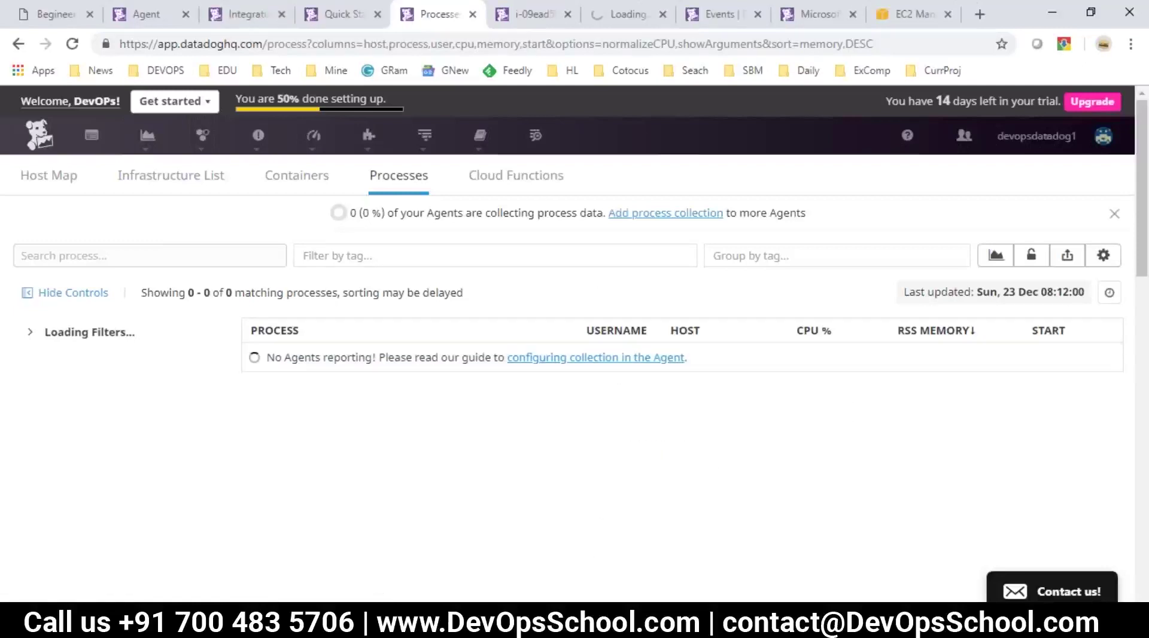
key(alt+Tab)
scroll(575, 317, up, 8)
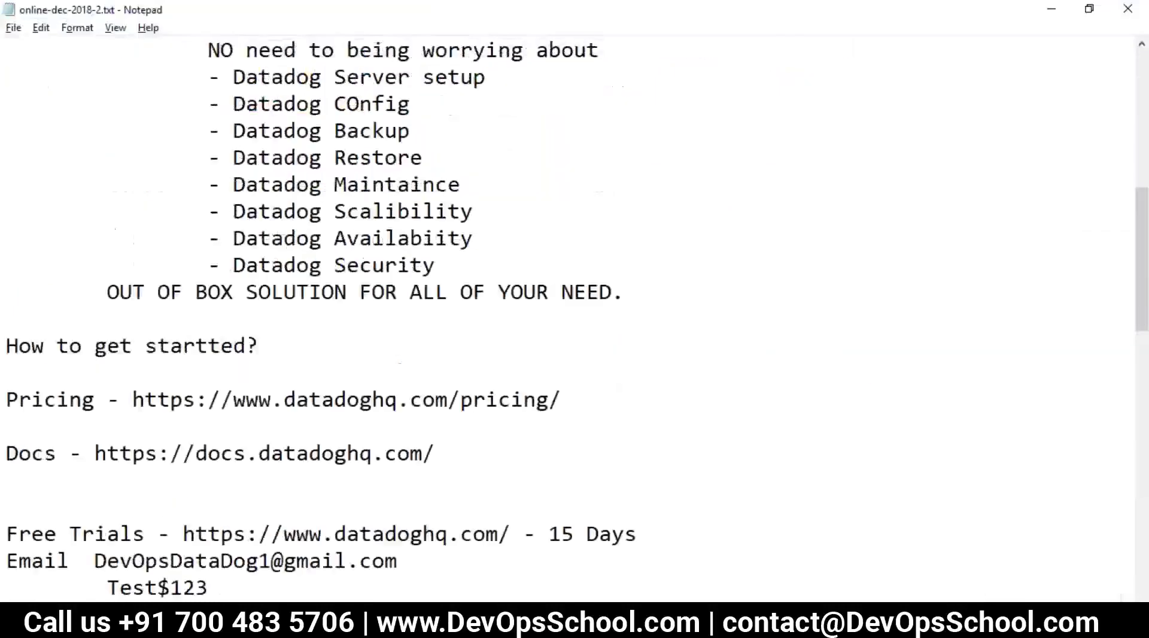
scroll(575, 317, down, 5)
key(alt+Tab)
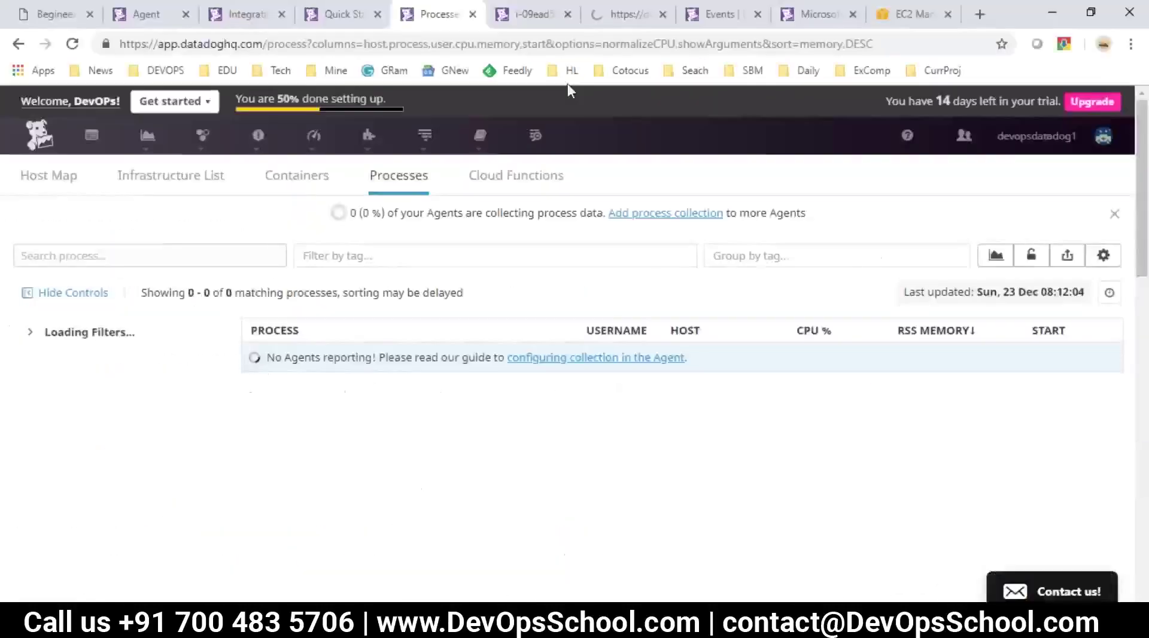
click(568, 84)
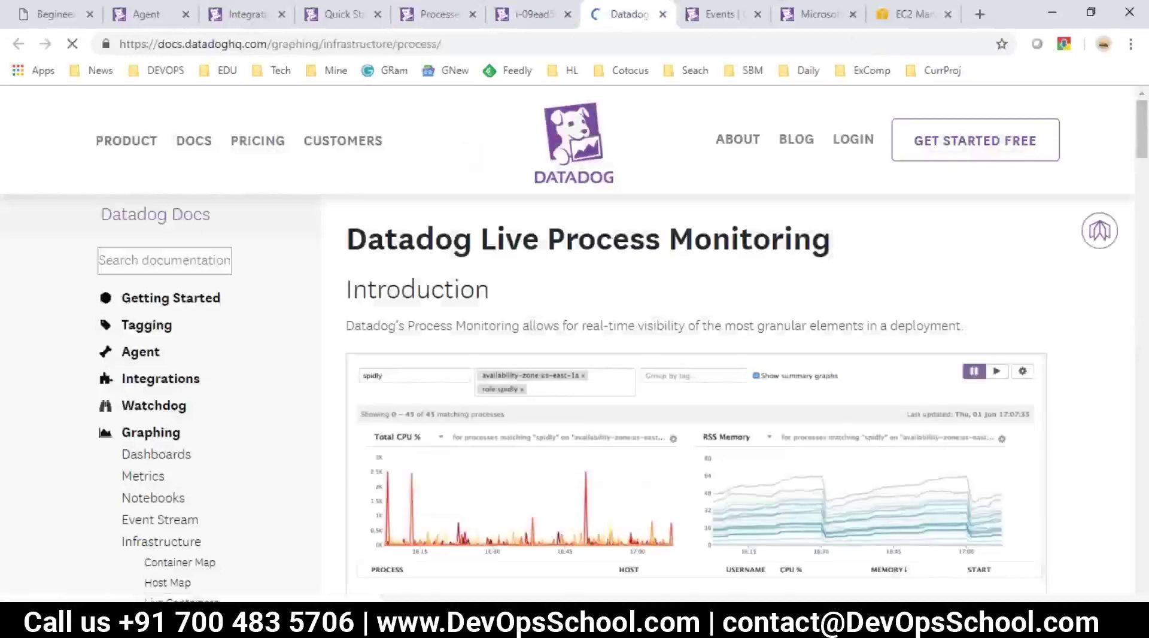
Step: Examine the Linux/Windows instructions for the process_config enabled parameter and its possible values in the Live Process Monitoring guide
scroll(562, 395, down, 1)
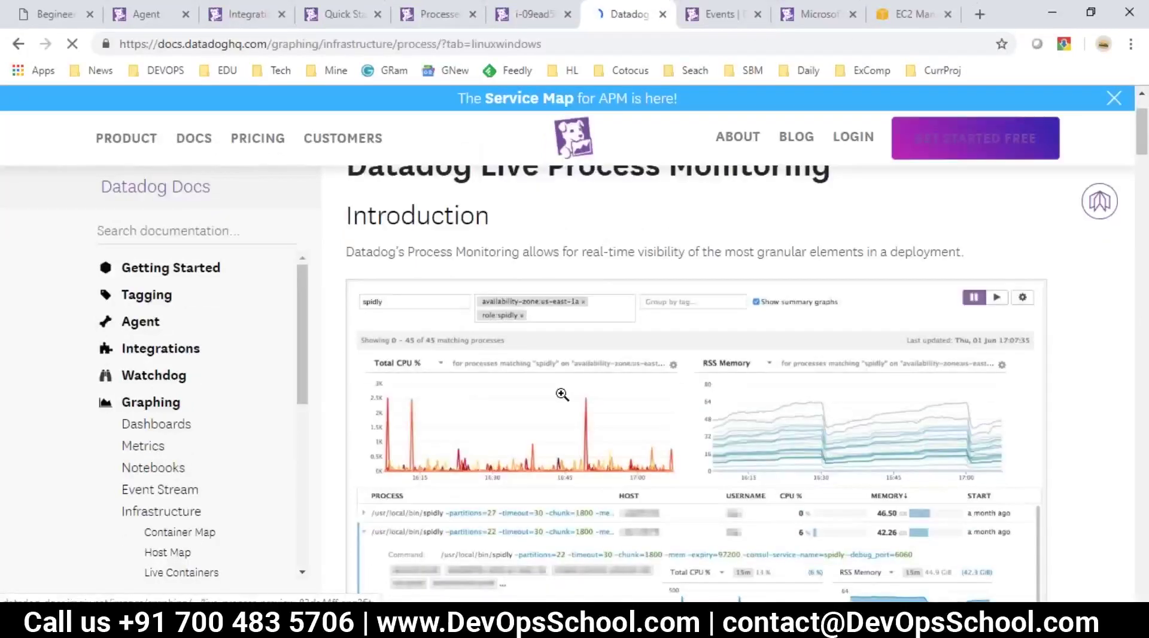
drag(355, 356, 453, 359)
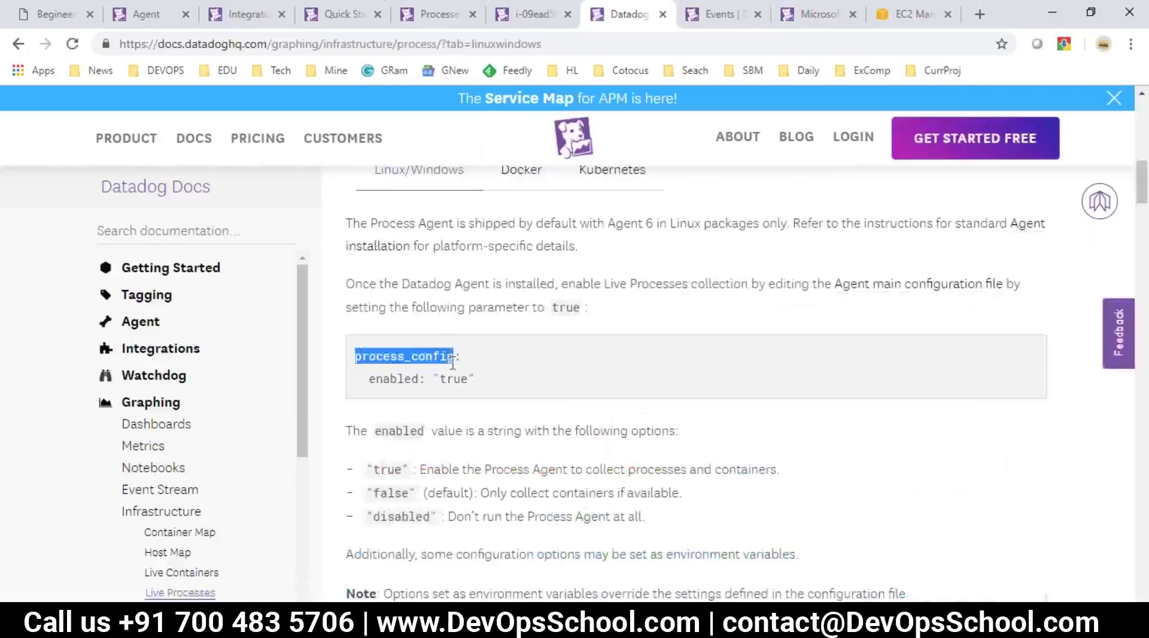
double_click(389, 379)
double_click(449, 380)
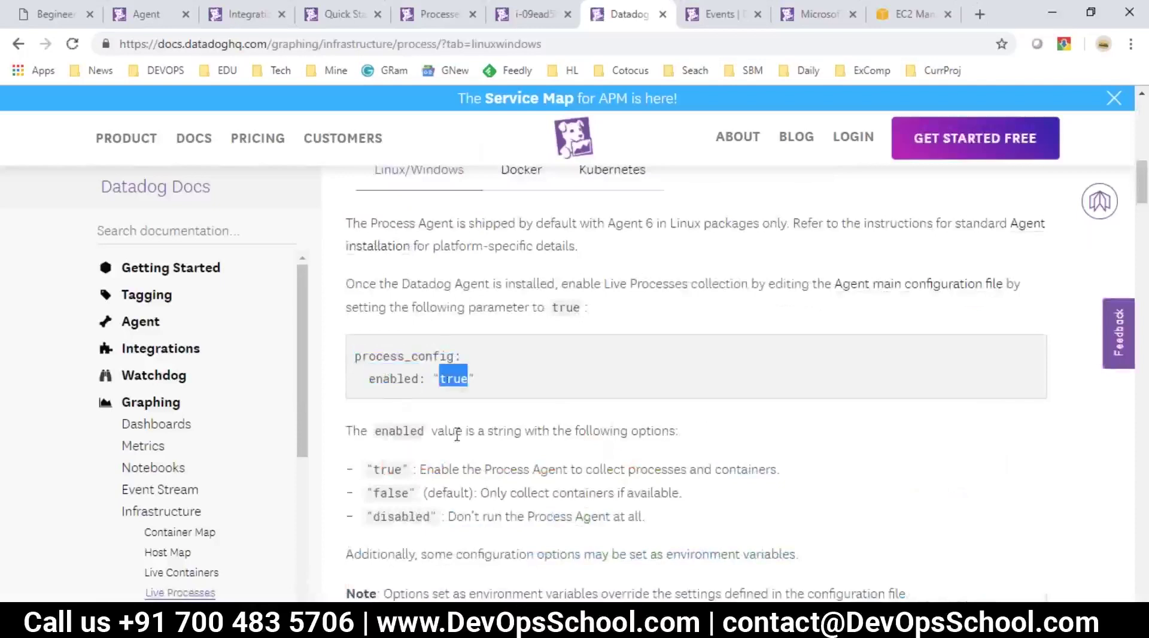
scroll(458, 433, down, 1)
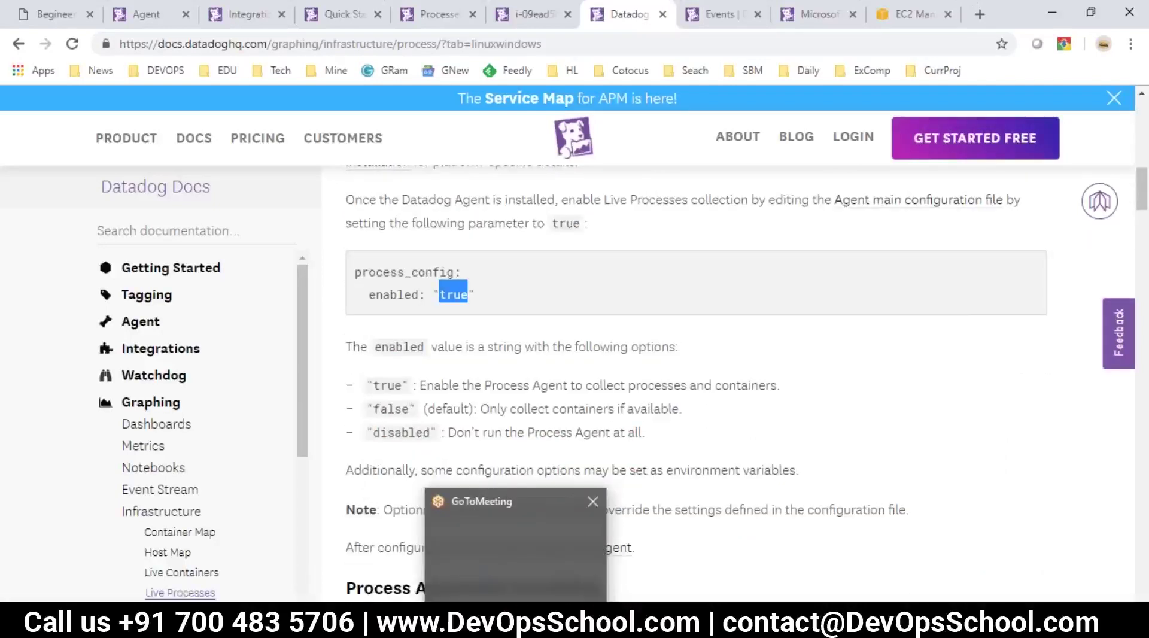
Step: Switch to the EC2 host's PuTTY window, dismiss the network error and restart the session
click(504, 627)
click(520, 535)
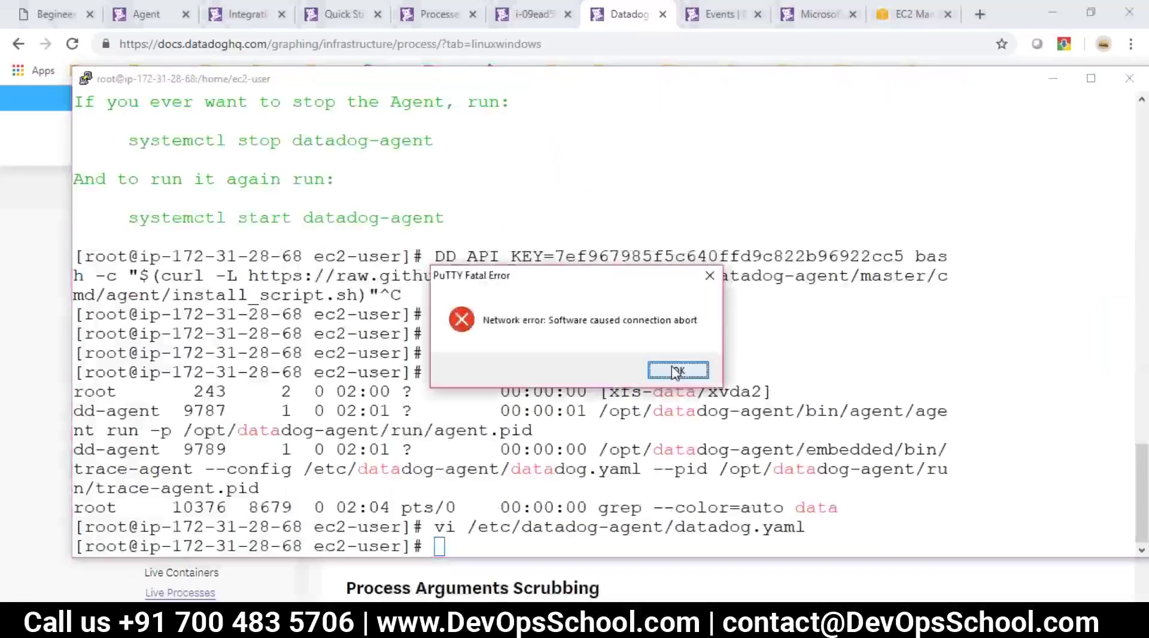
click(677, 371)
right_click(415, 78)
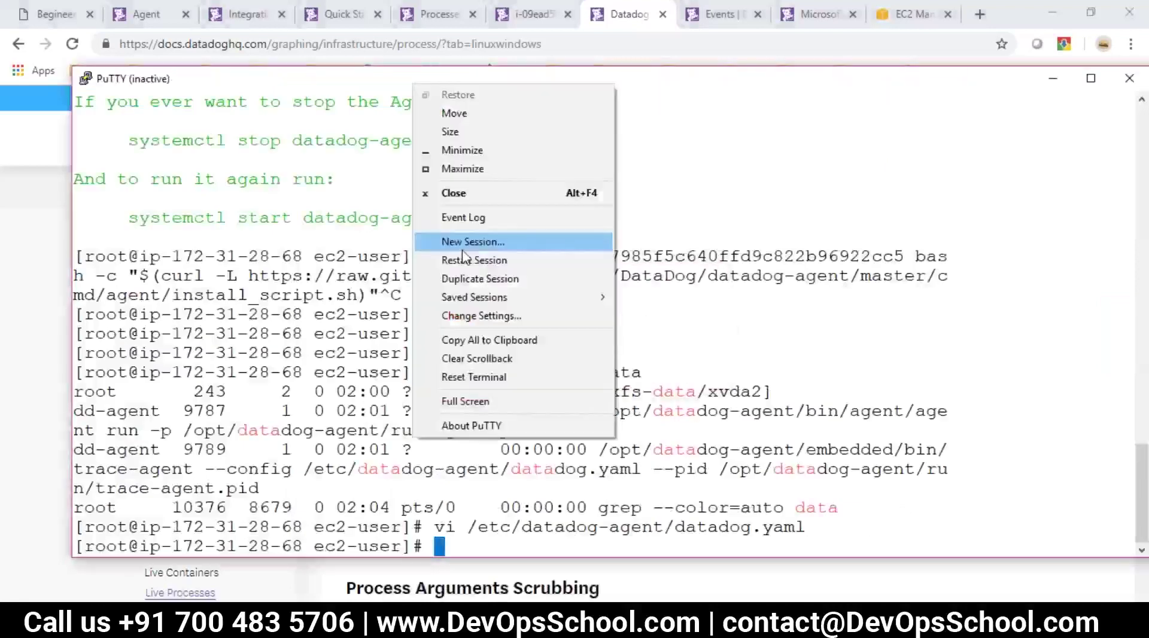
click(464, 257)
Step: Log in to the EC2 host as ec2-user and switch to a root shell with sudo -s
text(ec)
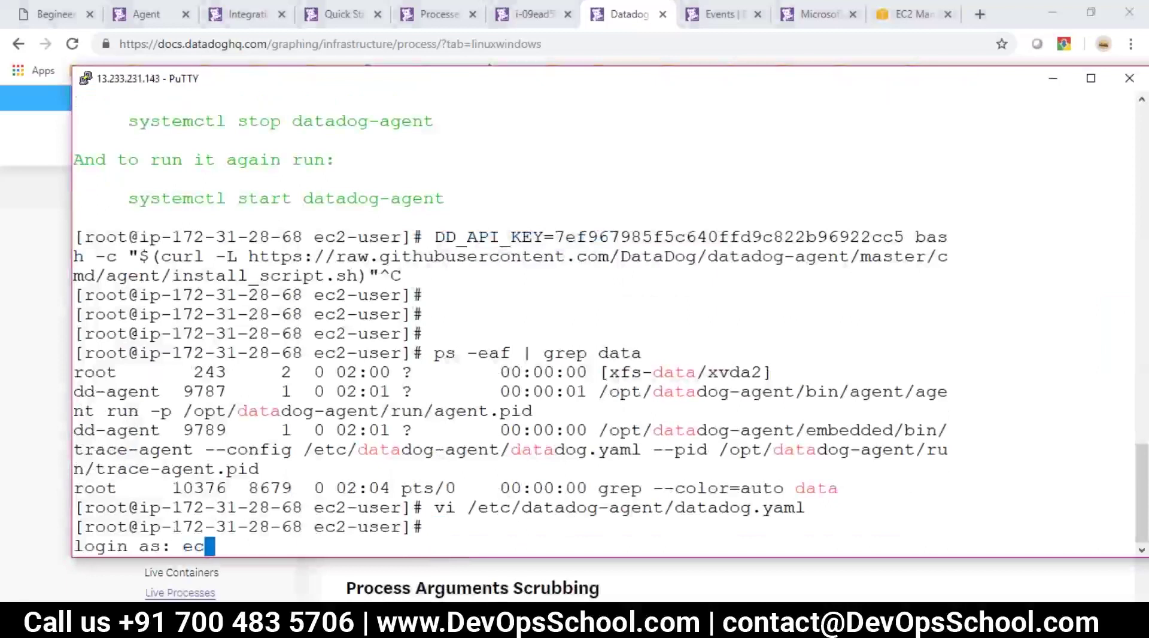
text(2-user)
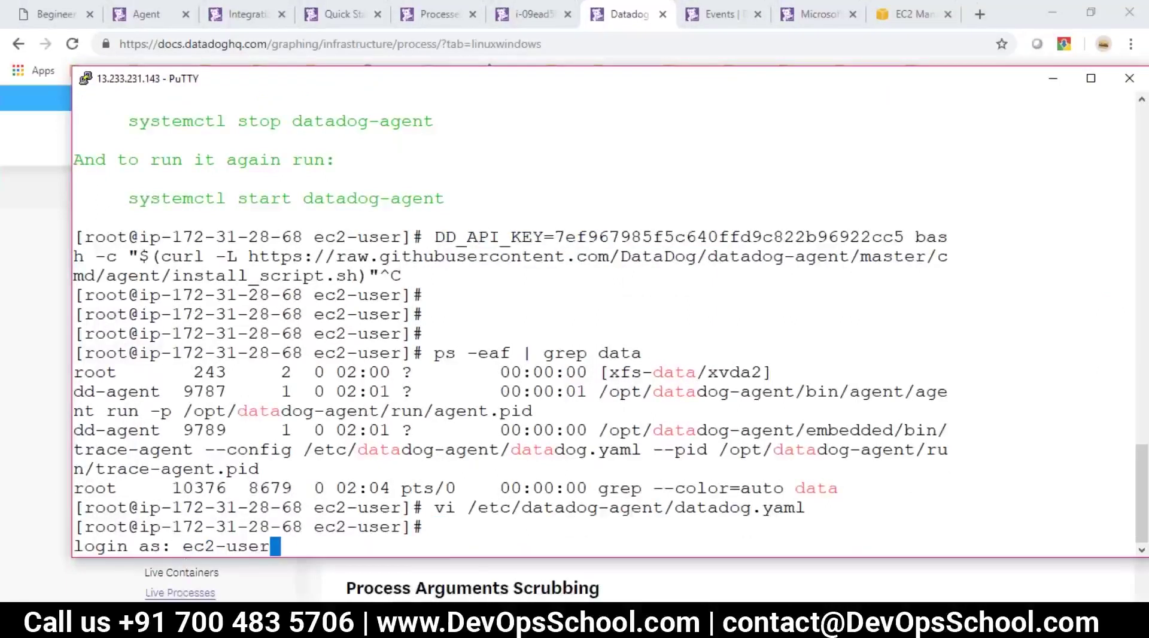
key(Return)
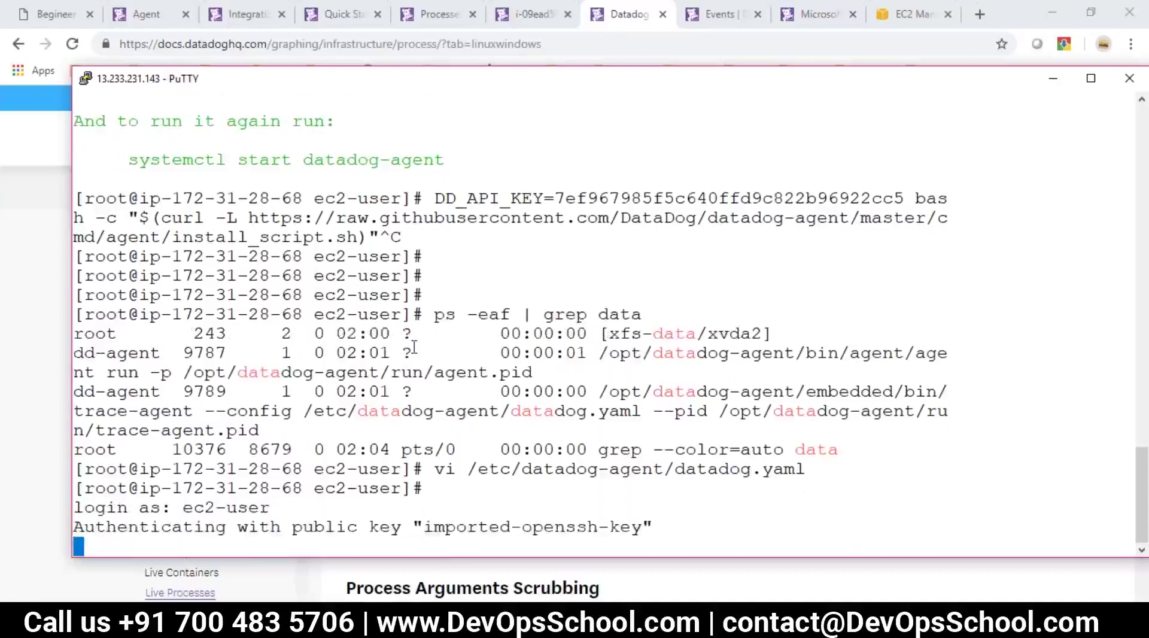
text(sudo -s)
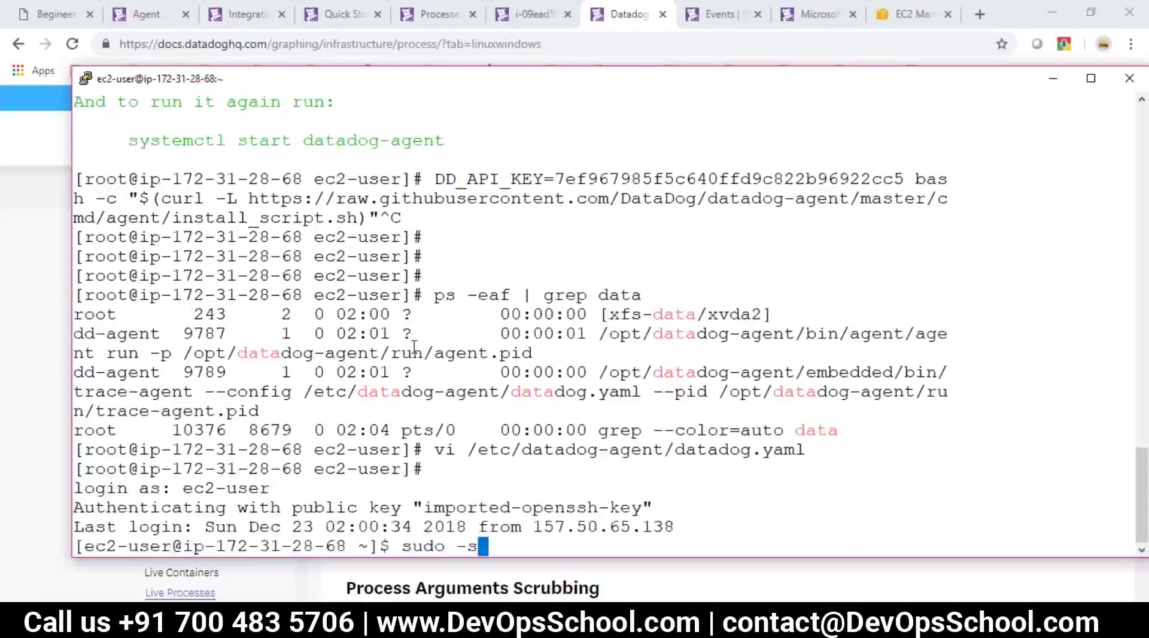
key(Return)
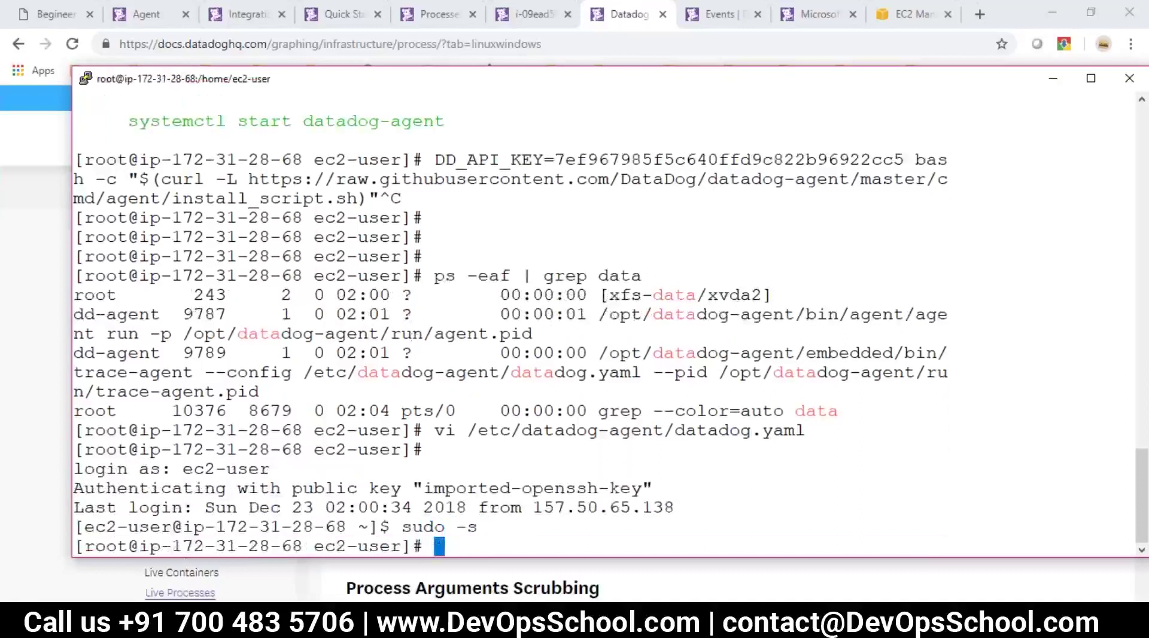
Step: Switch to the Notepad notes and copy the Linux config path /etc/datadog-agent/datadog.yaml
key(alt+Tab)
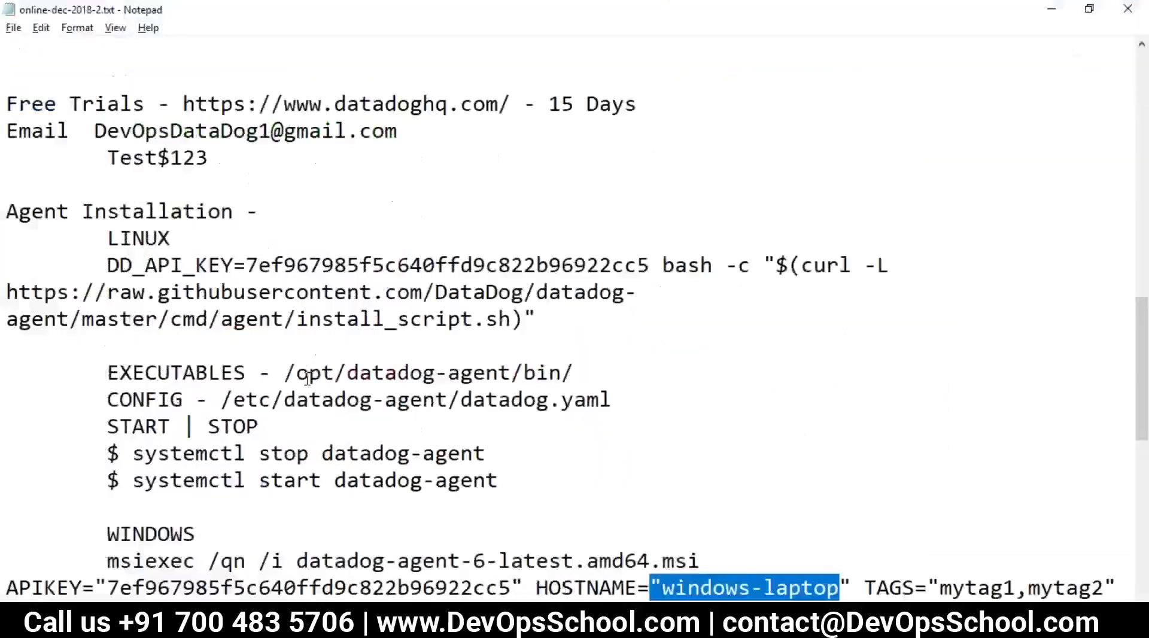
scroll(307, 379, up, 3)
scroll(405, 338, down, 4)
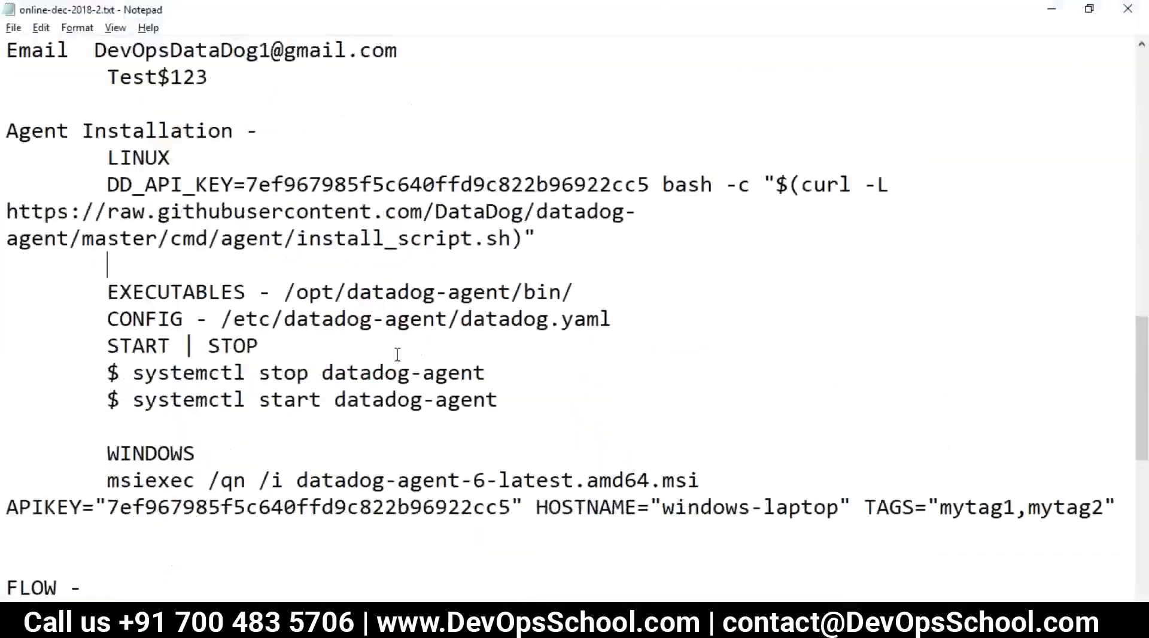
drag(624, 318, 587, 320)
drag(422, 328, 222, 323)
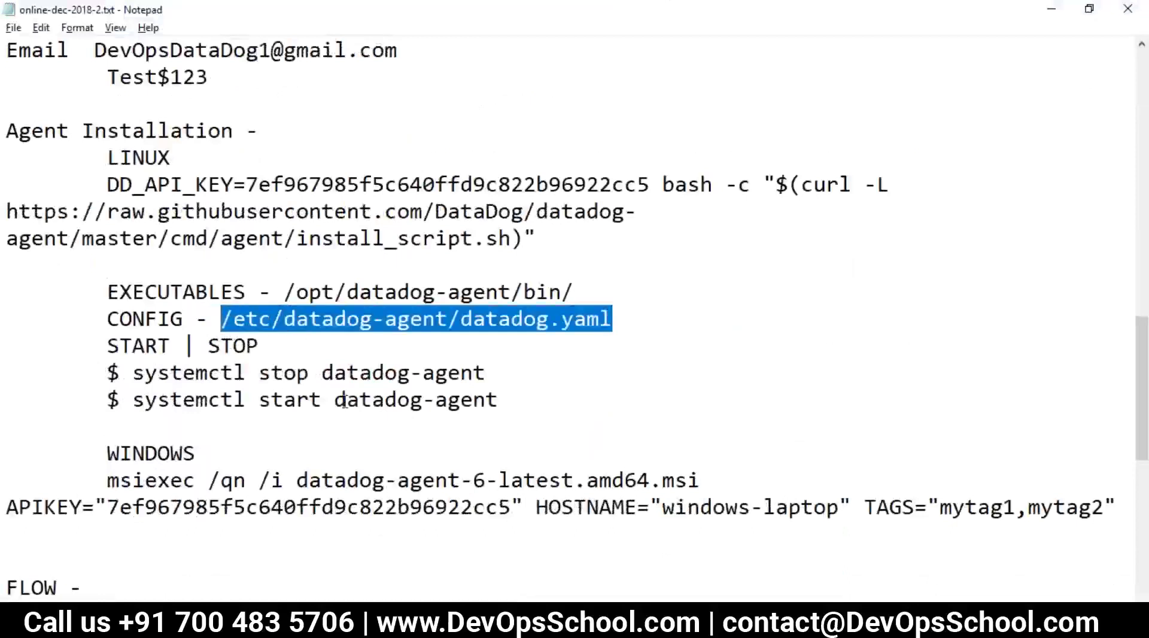
key(ctrl+c)
Step: Switch to the EC2 host's PuTTY session and open /etc/datadog-agent/datadog.yaml in vi
key(alt+Tab)
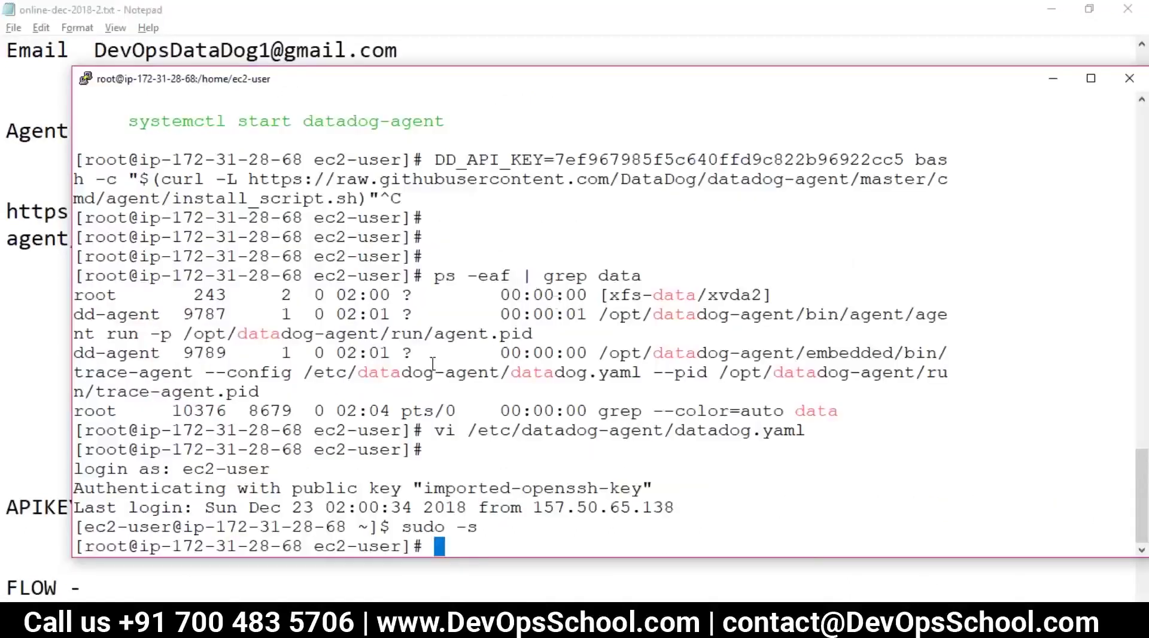
text(vi)
right_click(555, 302)
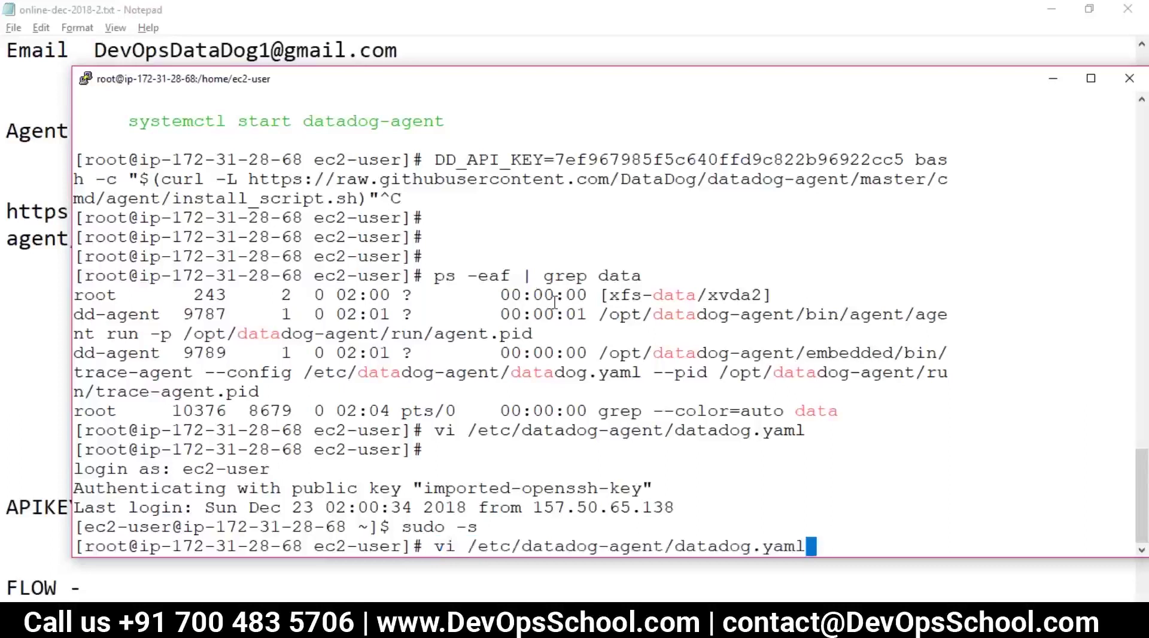
key(Return)
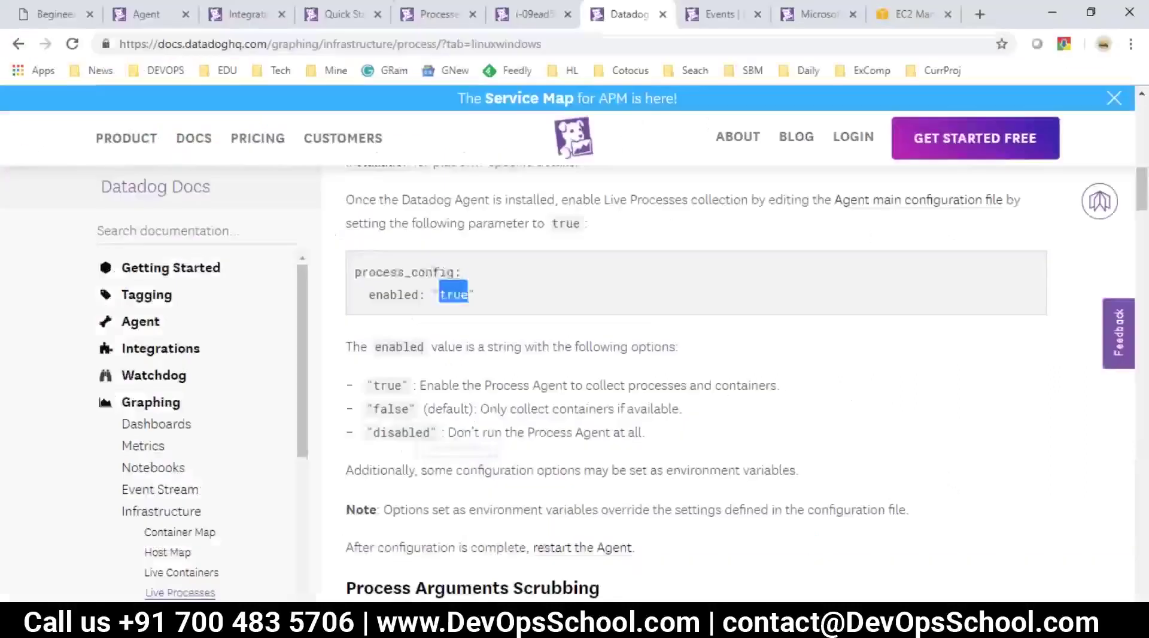
Step: Take the process_config parameter name from the Live Process Monitoring guide and search for it in datadog.yaml
double_click(404, 272)
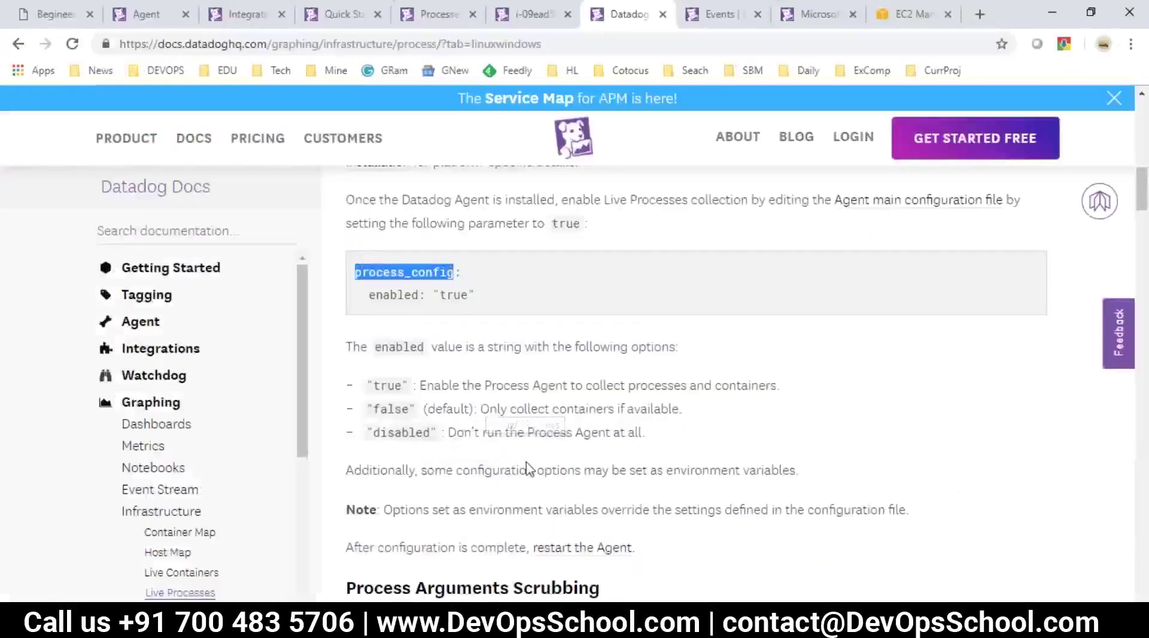
scroll(529, 468, down, 1)
scroll(529, 469, down, 4)
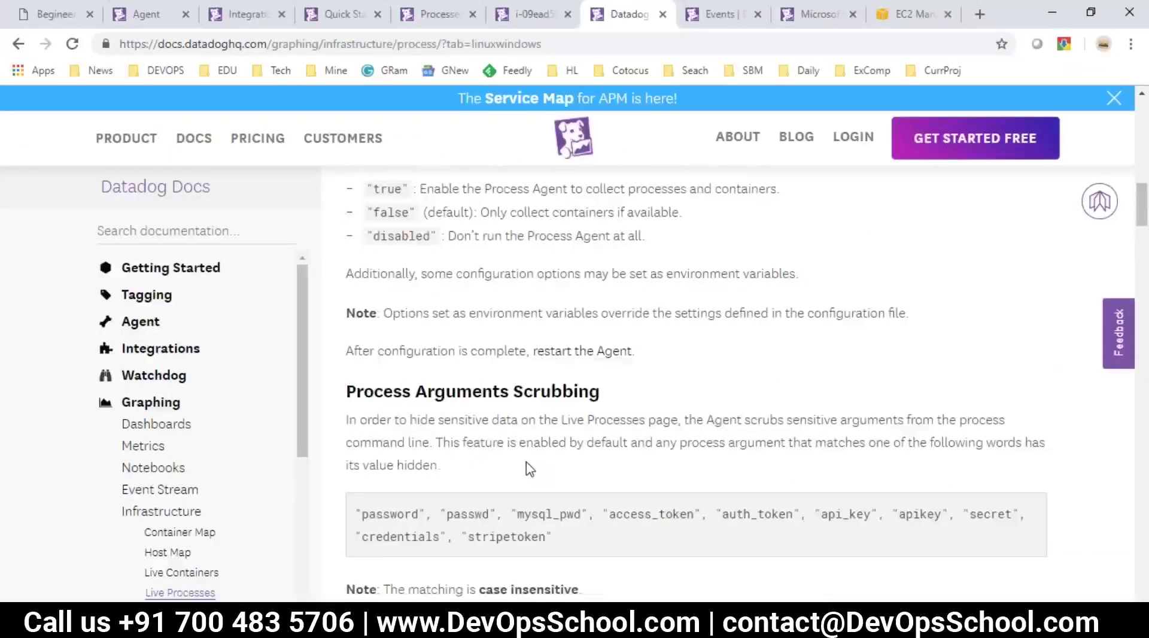
key(alt+Tab)
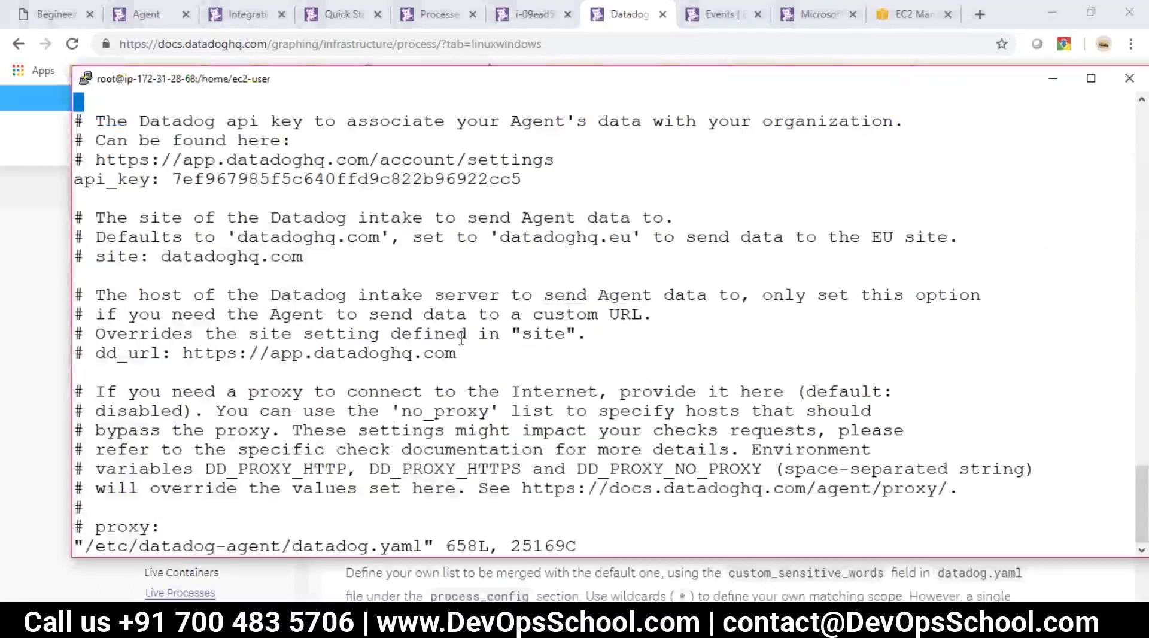
text(/process_config)
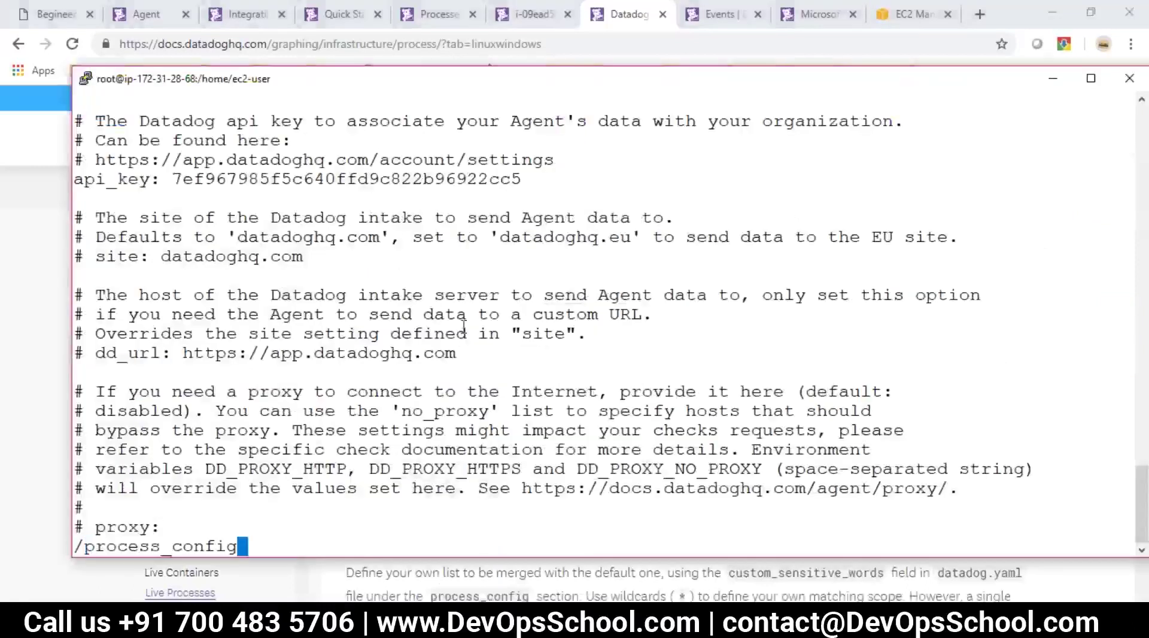
key(Return)
key(Down)
key(Down)
key(Down)
key(Down)
key(Down)
key(Up)
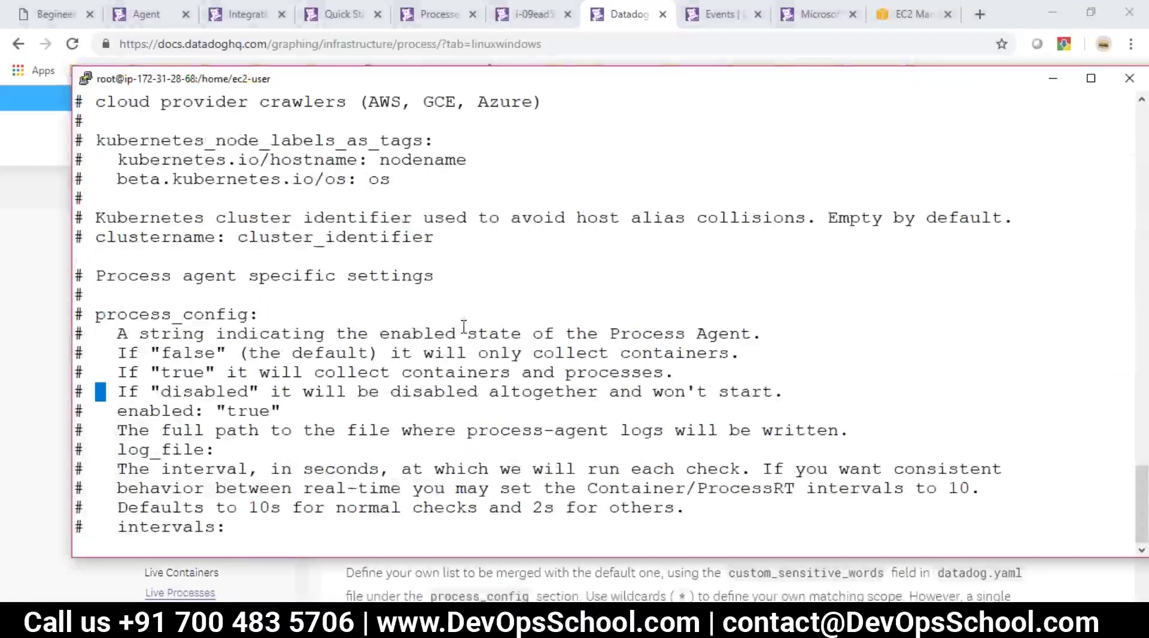
Step: Examine the comments under process_config that explain the "false", "true" and "disabled" values
key(Down)
key(Down)
key(Up)
key(Up)
key(Right)
key(Right)
key(Right)
key(Right)
key(Right)
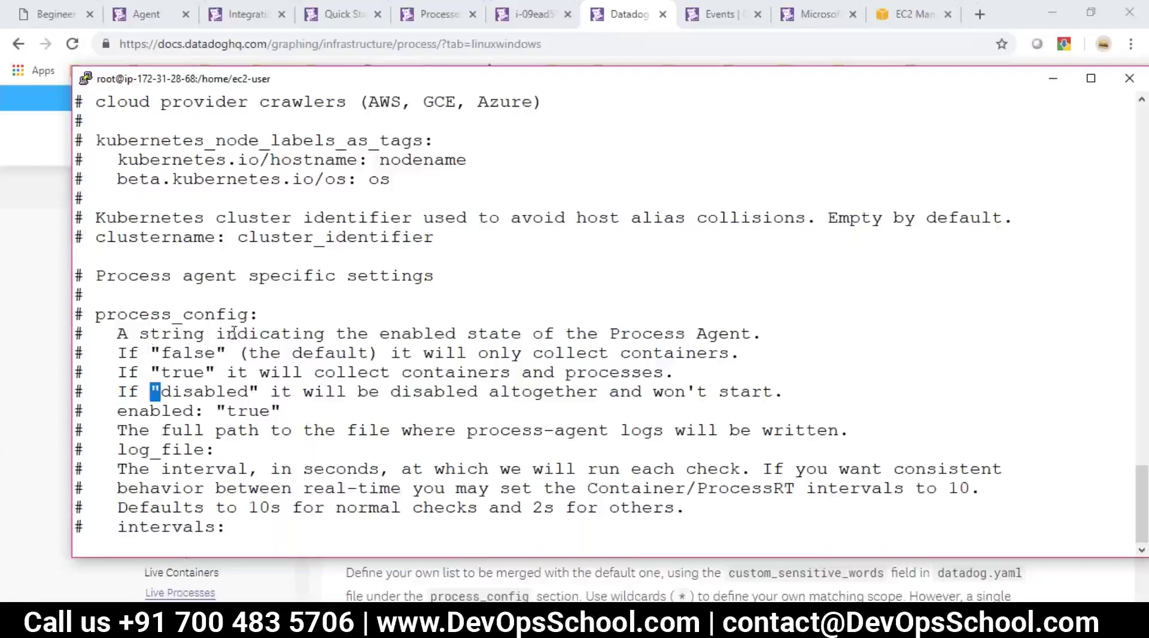
double_click(352, 334)
double_click(187, 351)
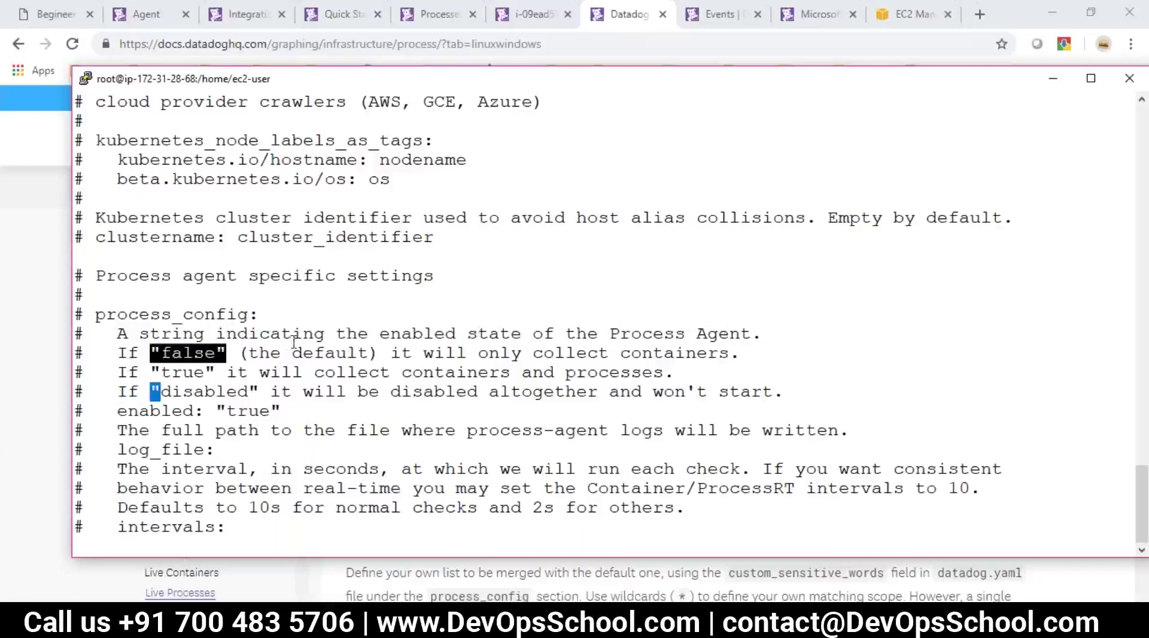
click(396, 372)
drag(414, 354, 719, 354)
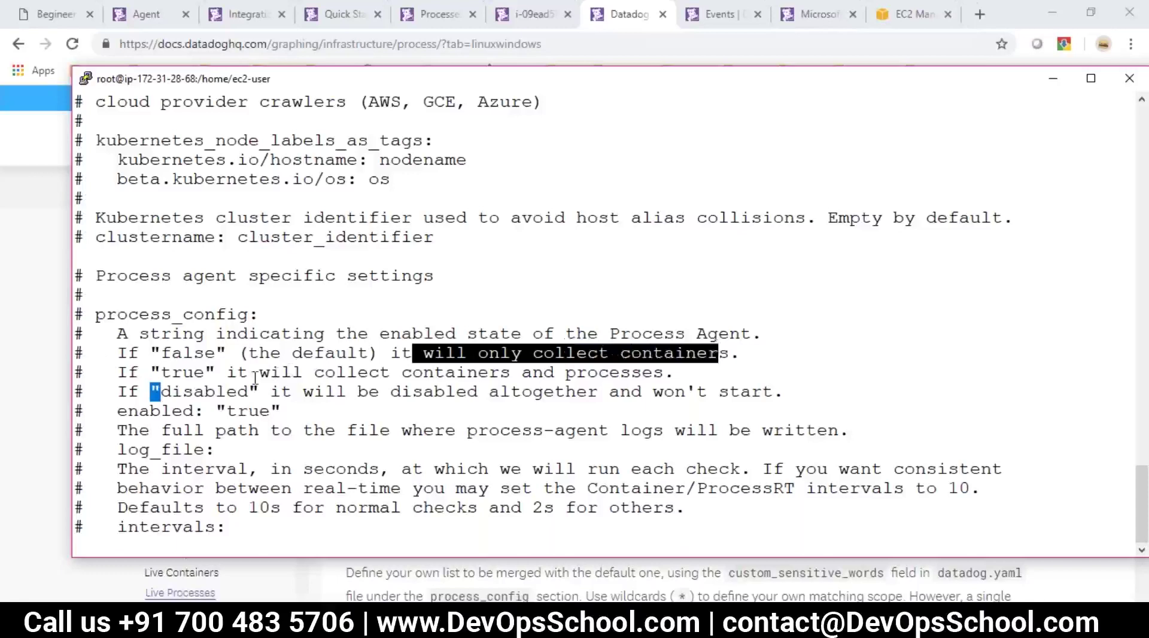
click(395, 373)
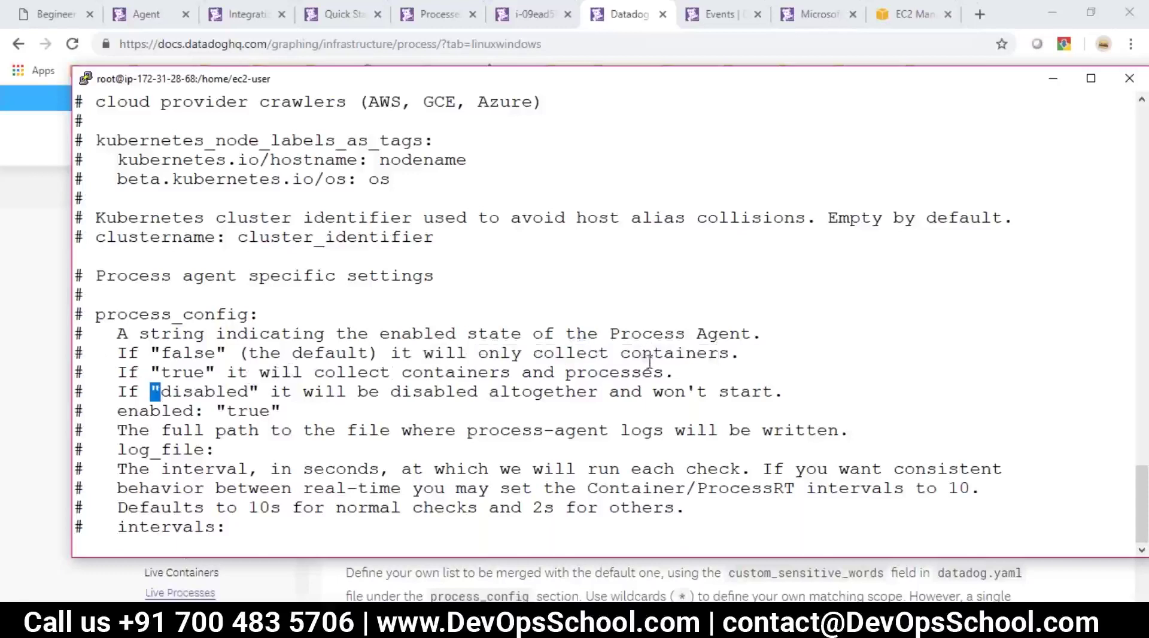
double_click(206, 392)
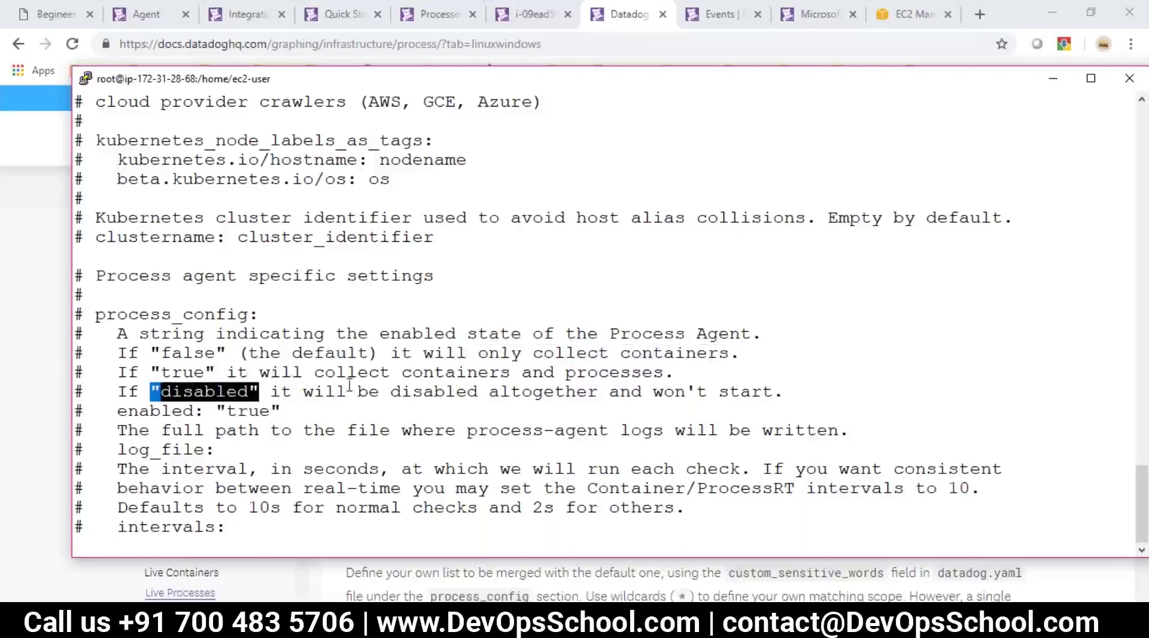
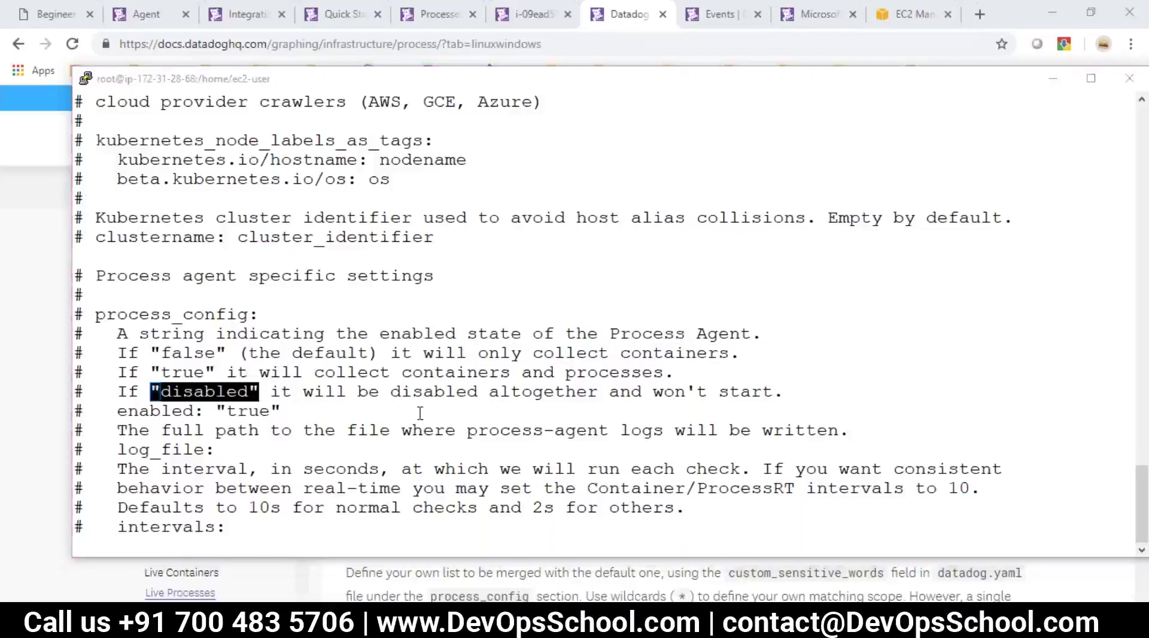
Step: Compare the guide's process_config example with the commented enabled: "true" line in datadog.yaml
key(alt+Tab)
scroll(695, 359, up, 3)
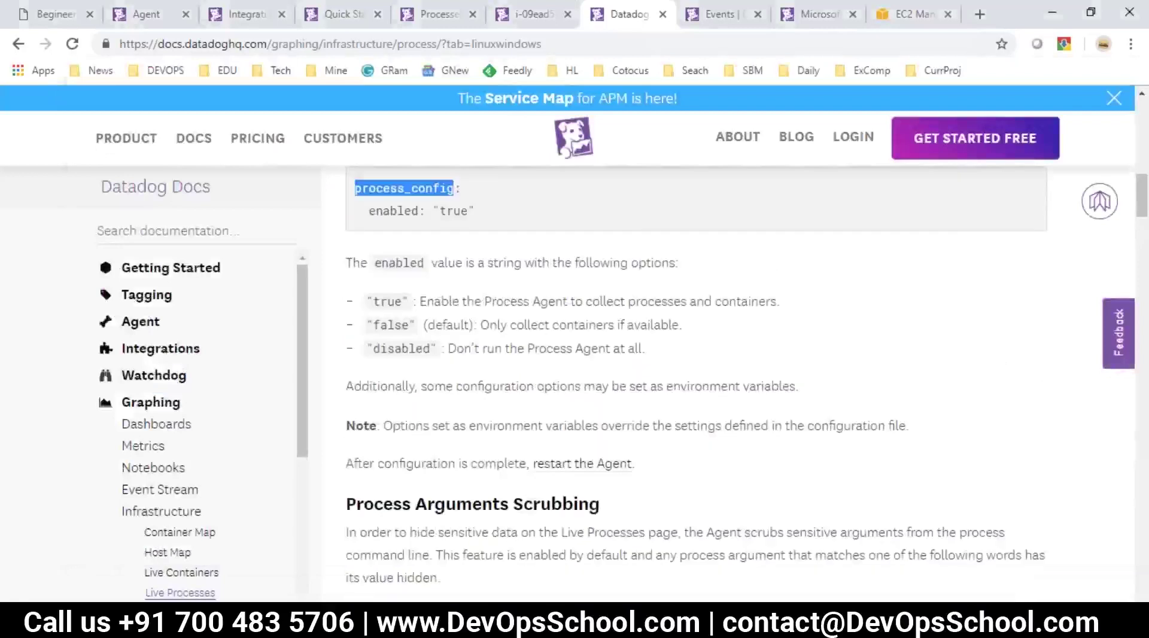
key(alt+Tab)
drag(118, 411, 283, 412)
drag(85, 411, 268, 406)
drag(350, 412, 104, 353)
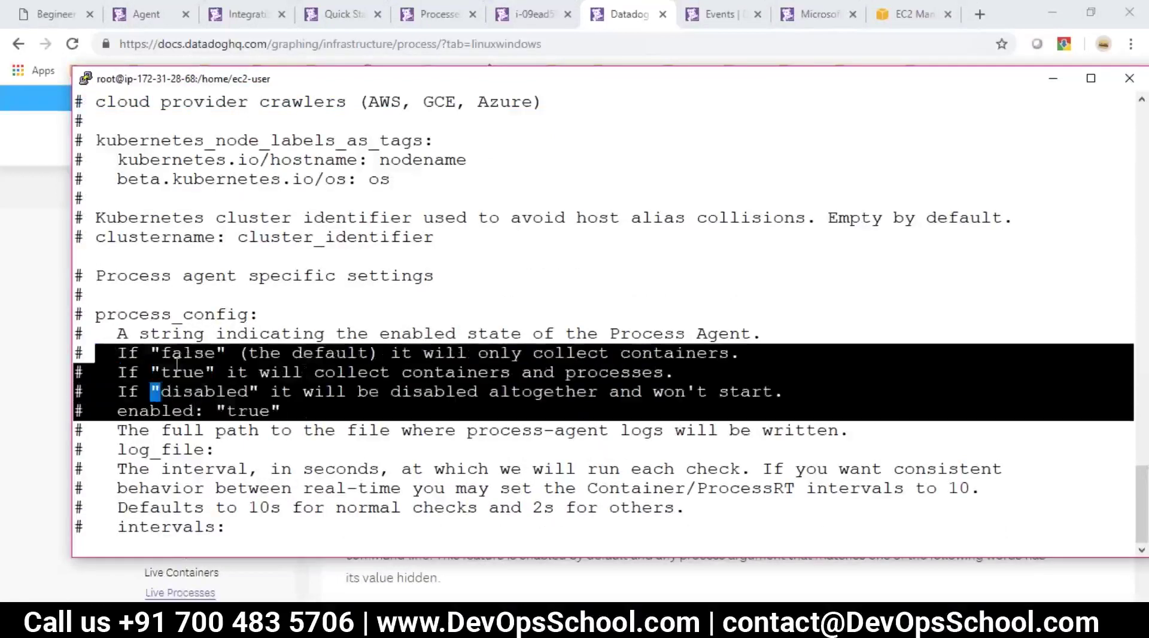
click(223, 392)
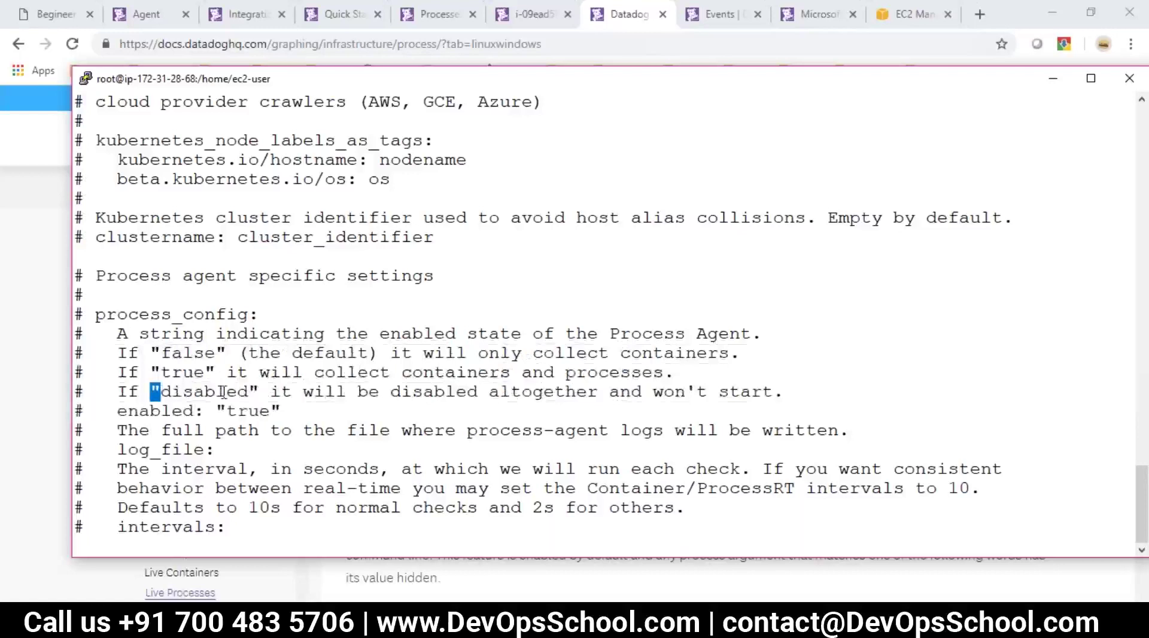
Step: Try to replace the commented enabled line under process_config, and quit vi without saving
key(Down)
key(Down)
key(Up)
key(Left)
key(Left)
key(Left)
key(Left)
key(Left)
key(Left)
key(Left)
key(c)
key(c)
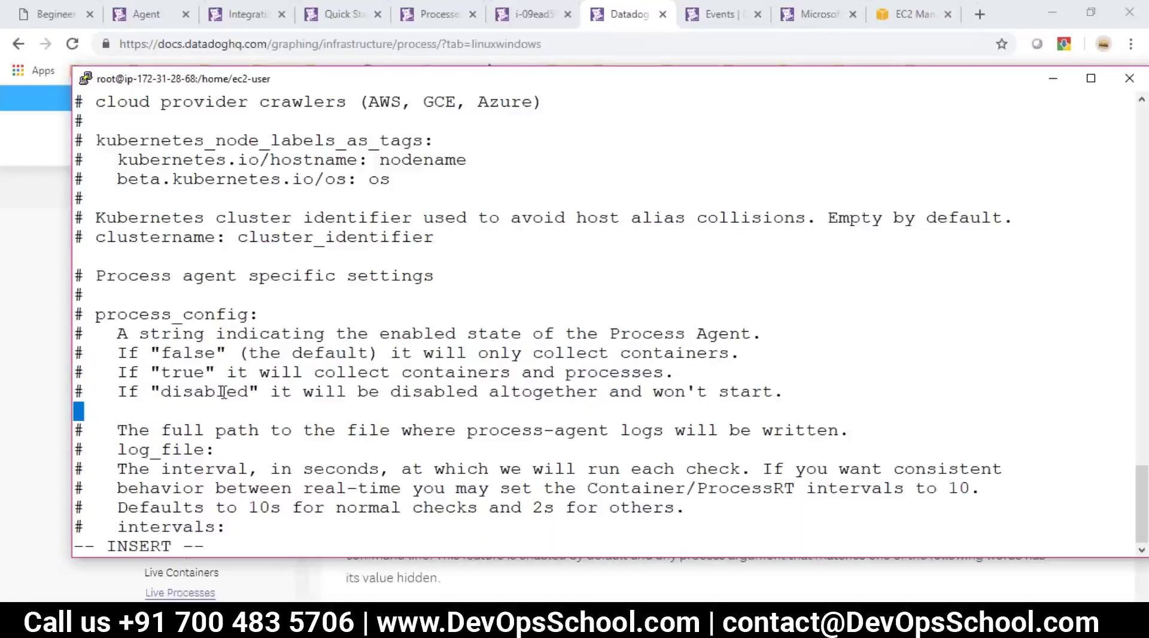
key(Escape)
text(:q!)
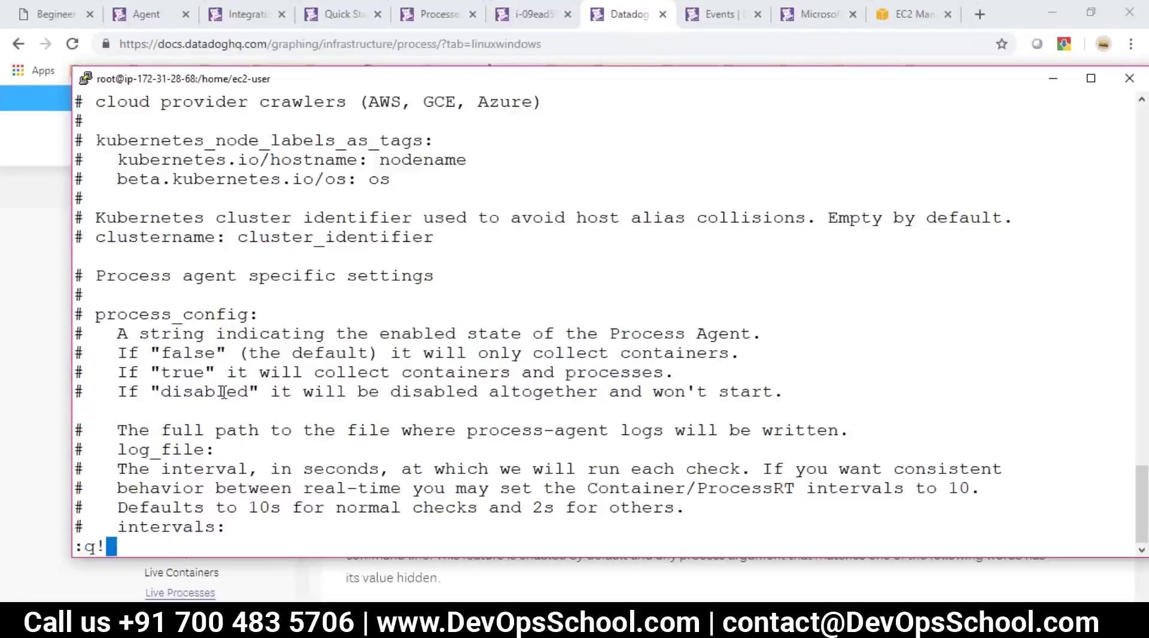
key(Return)
key(Up)
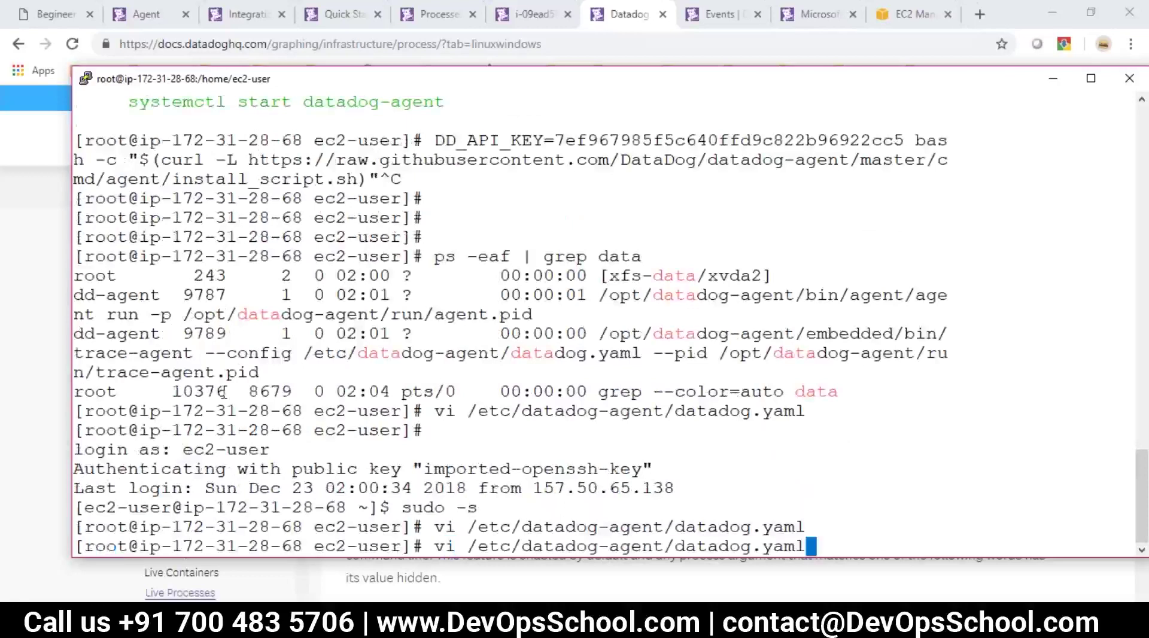
key(Return)
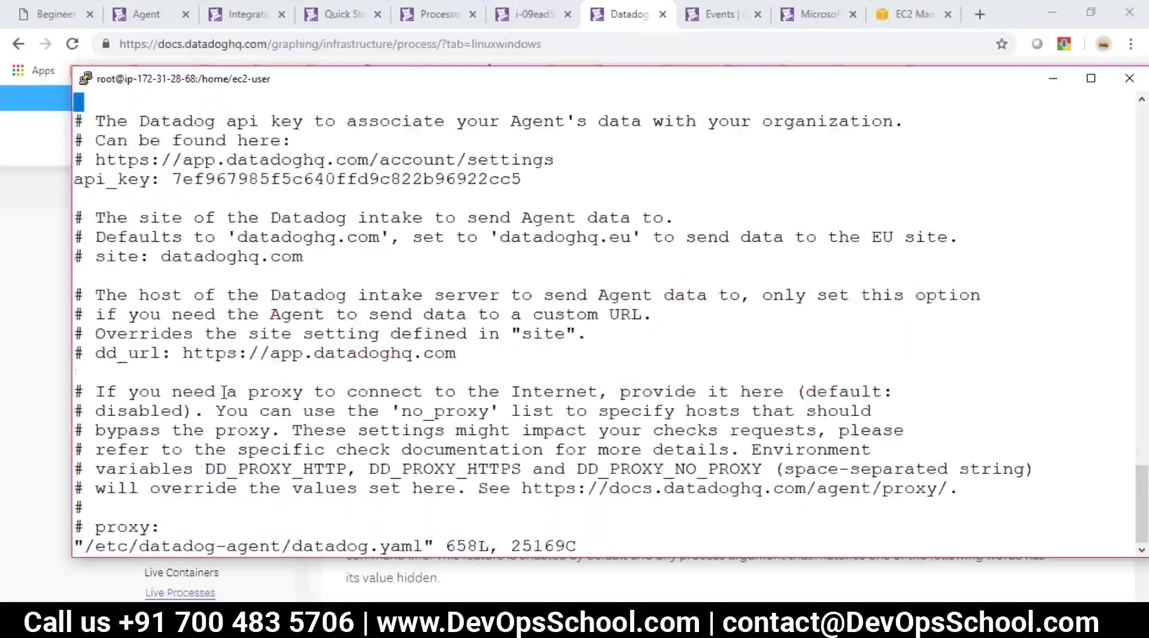
text(:q!)
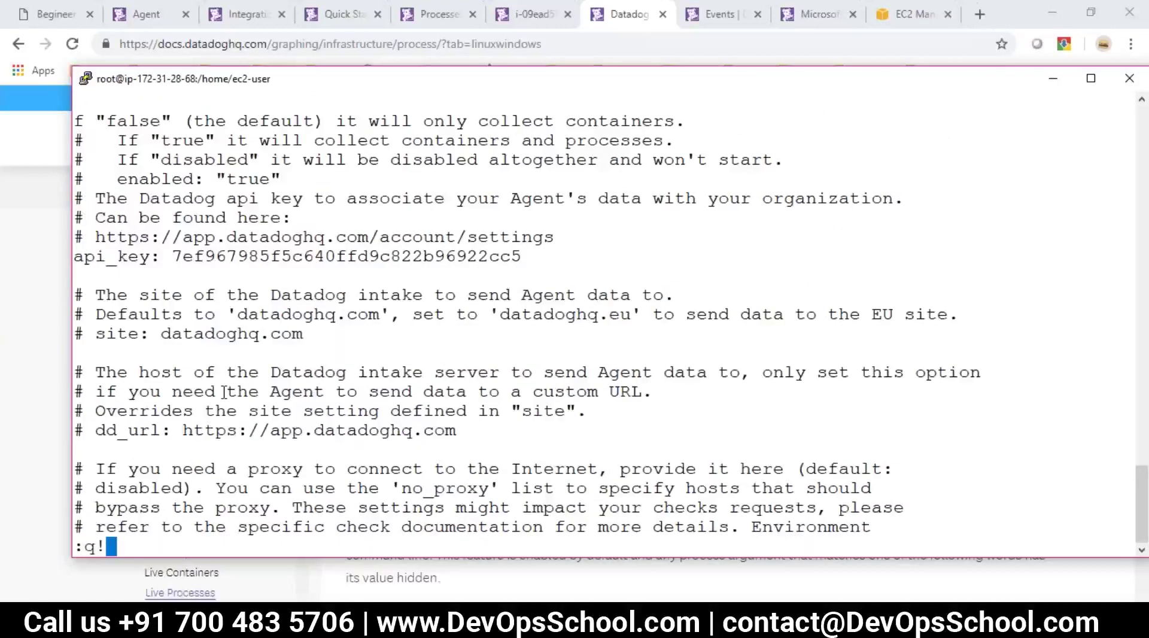
key(Return)
Step: Reopen /etc/datadog-agent/datadog.yaml in vi and find the process_config section named in the guide
key(Up)
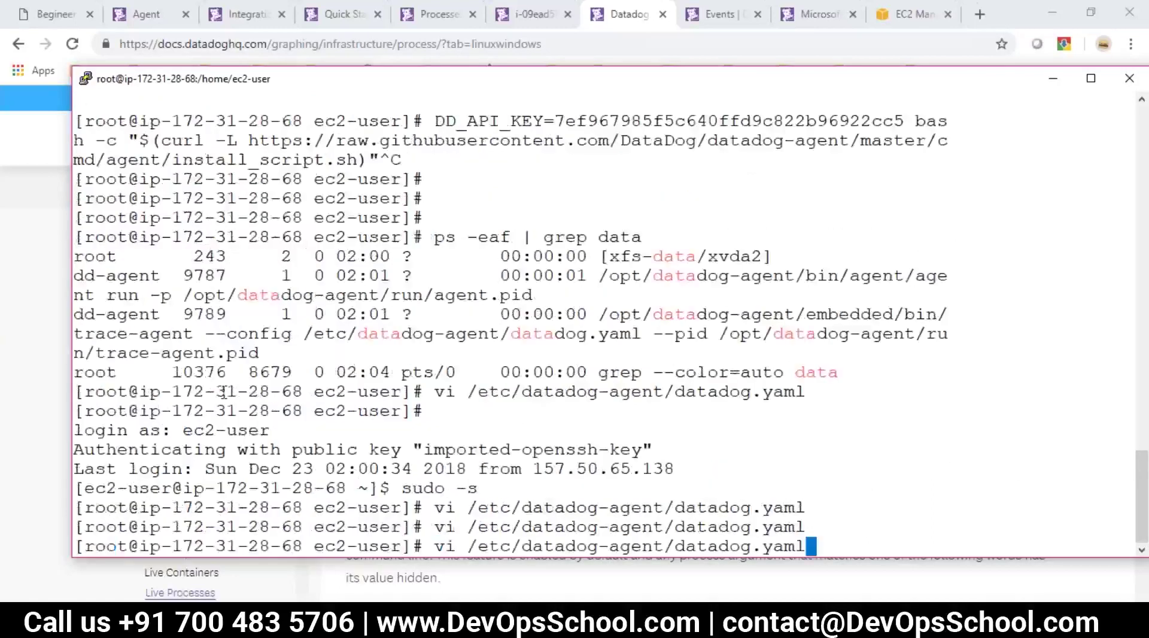
key(Return)
key(alt+Tab)
drag(355, 188, 449, 187)
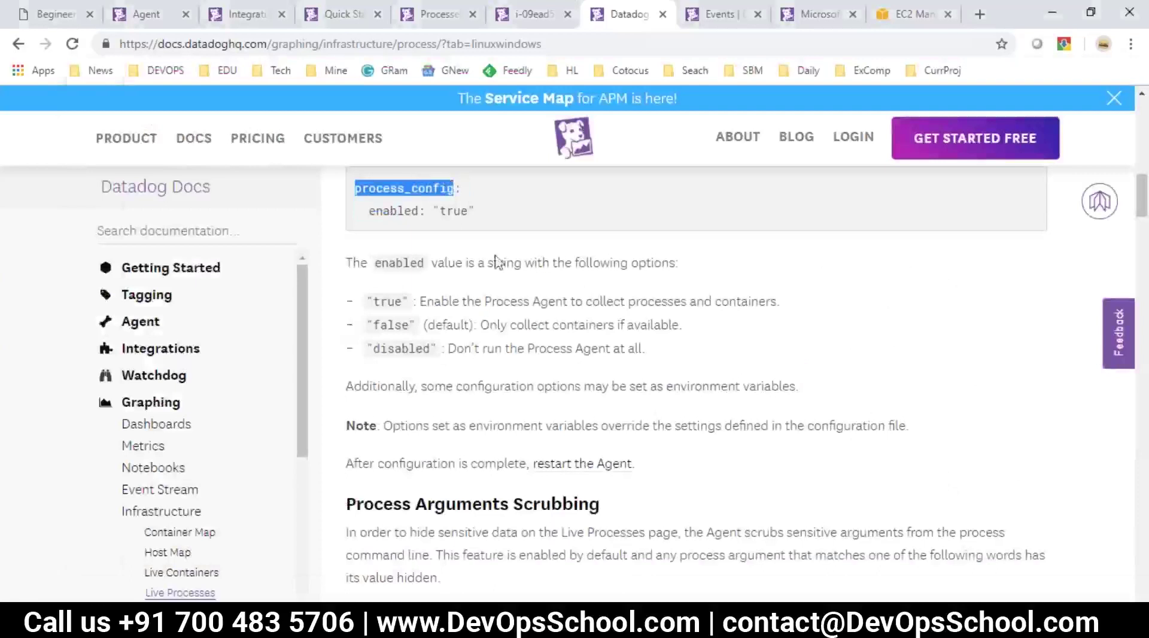
key(alt+Tab)
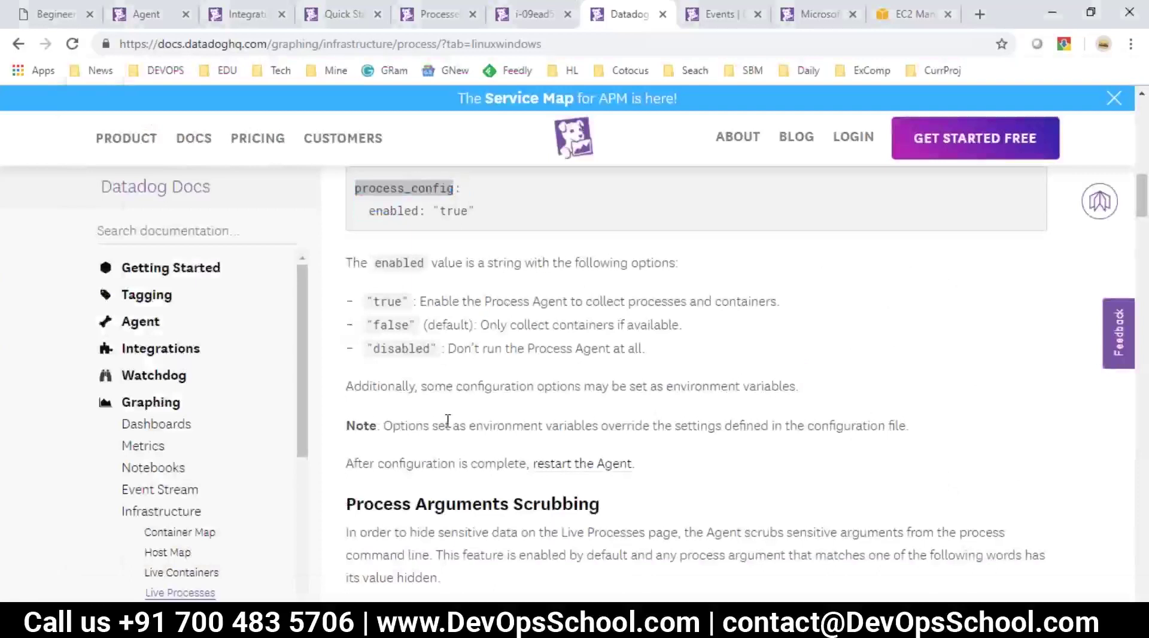
key(alt+Tab)
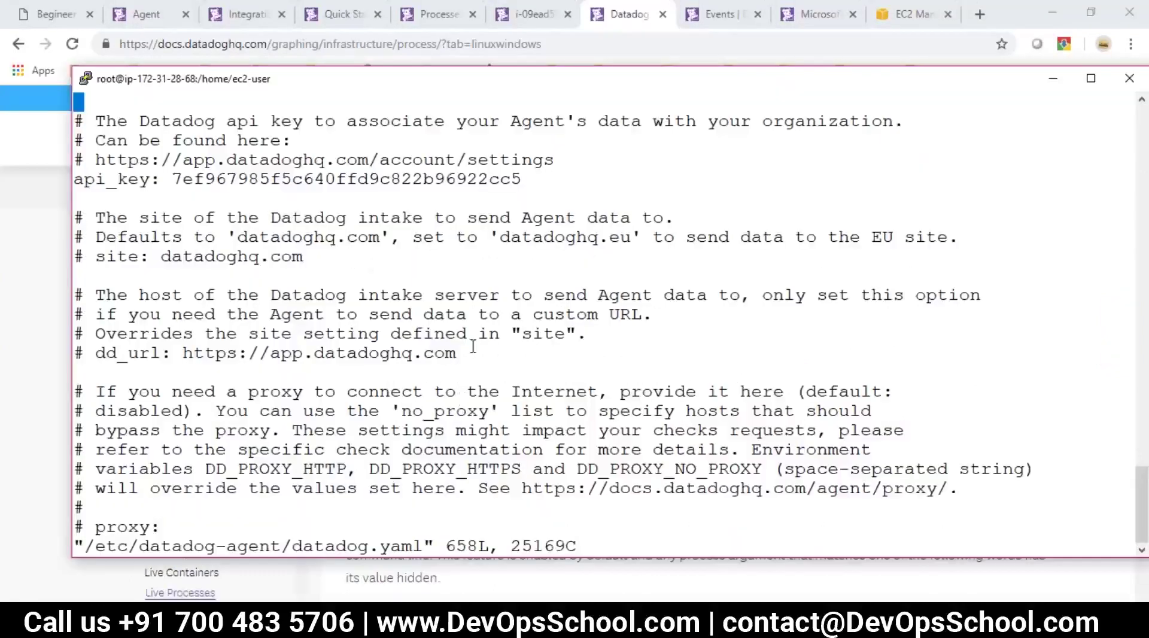
text(/process_config)
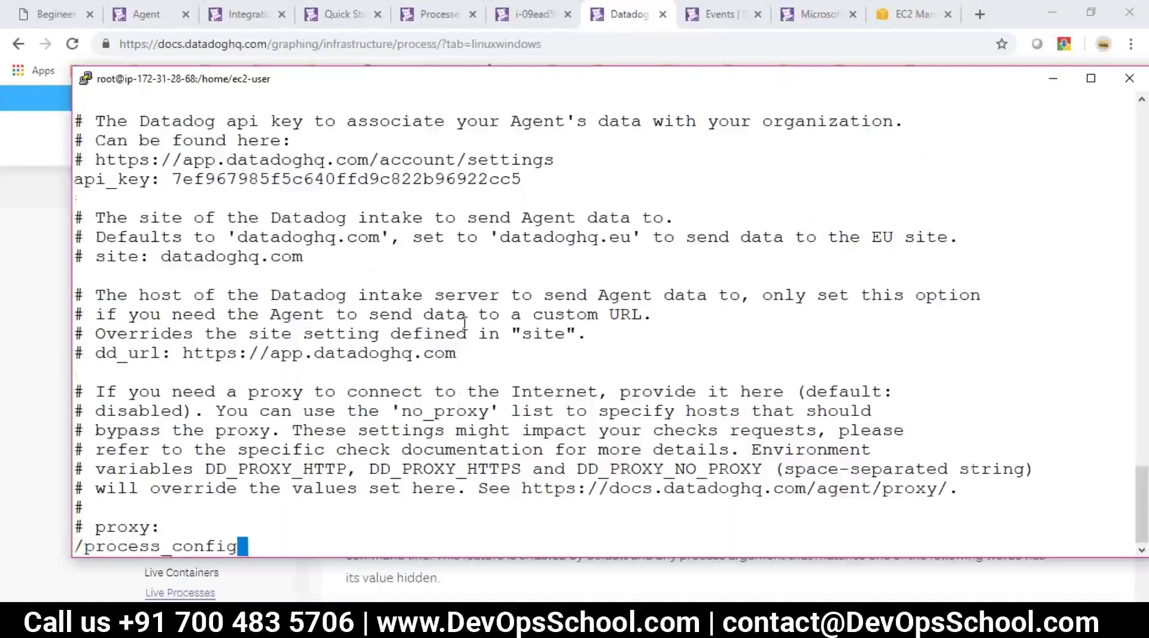
key(Return)
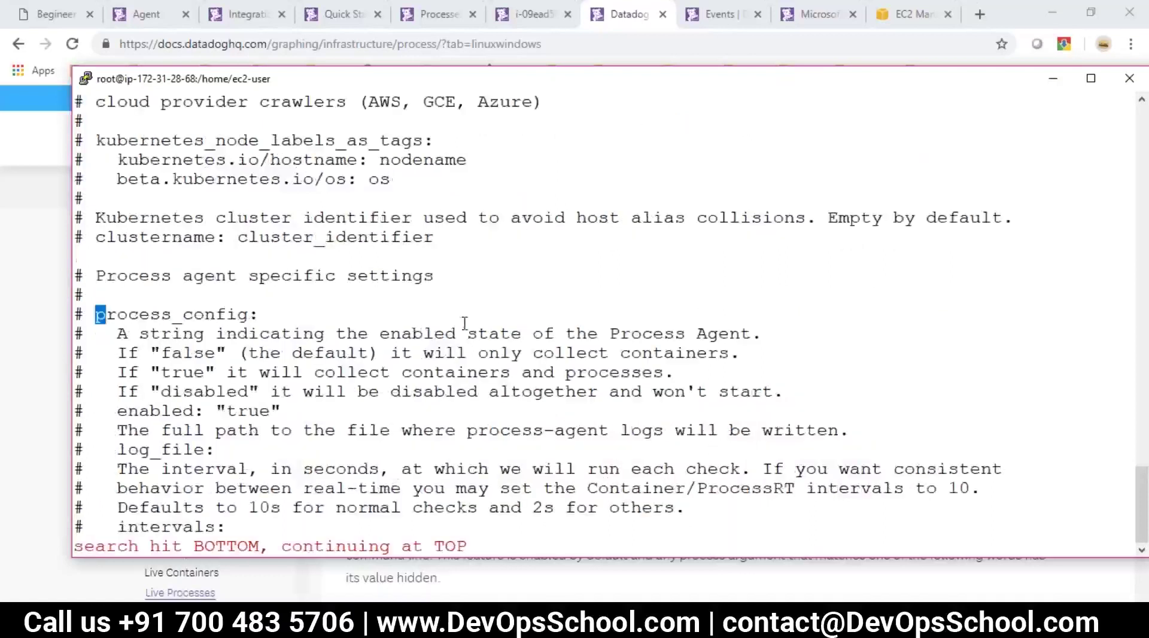
Step: Uncomment the enabled: "true" line under process_config, then save datadog.yaml and quit vi
key(Down)
key(Down)
key(Down)
key(Down)
key(Down)
key(Left)
key(Left)
key(x)
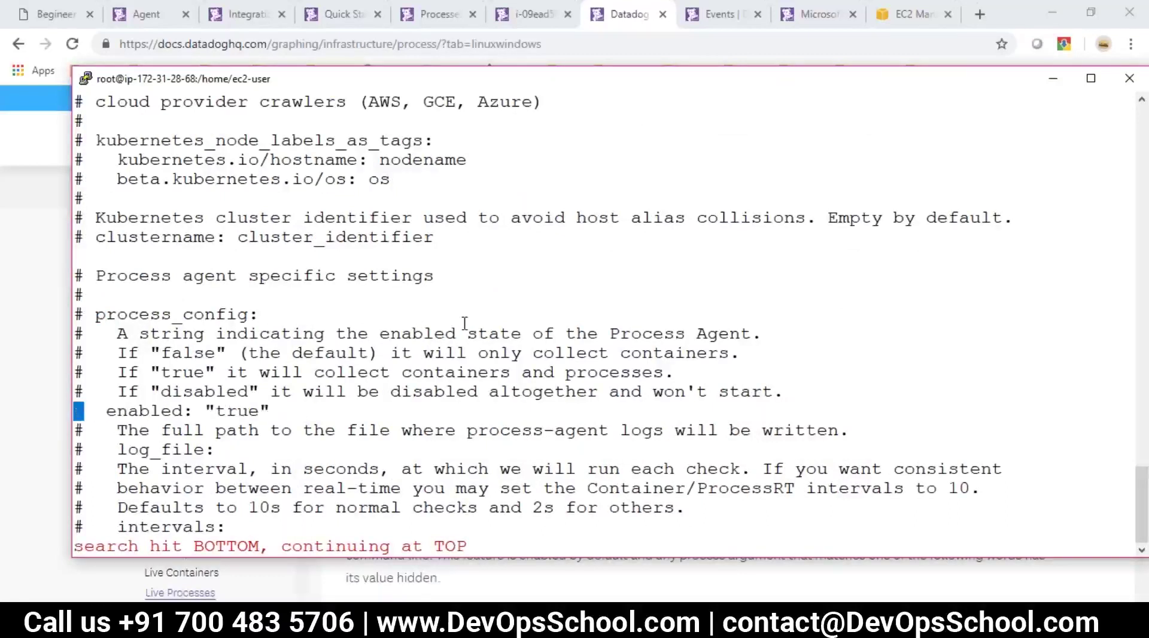
key(Right)
key(Right)
key(Right)
key(Right)
key(Right)
key(Right)
key(Right)
key(Right)
key(Right)
key(Right)
text(:wq)
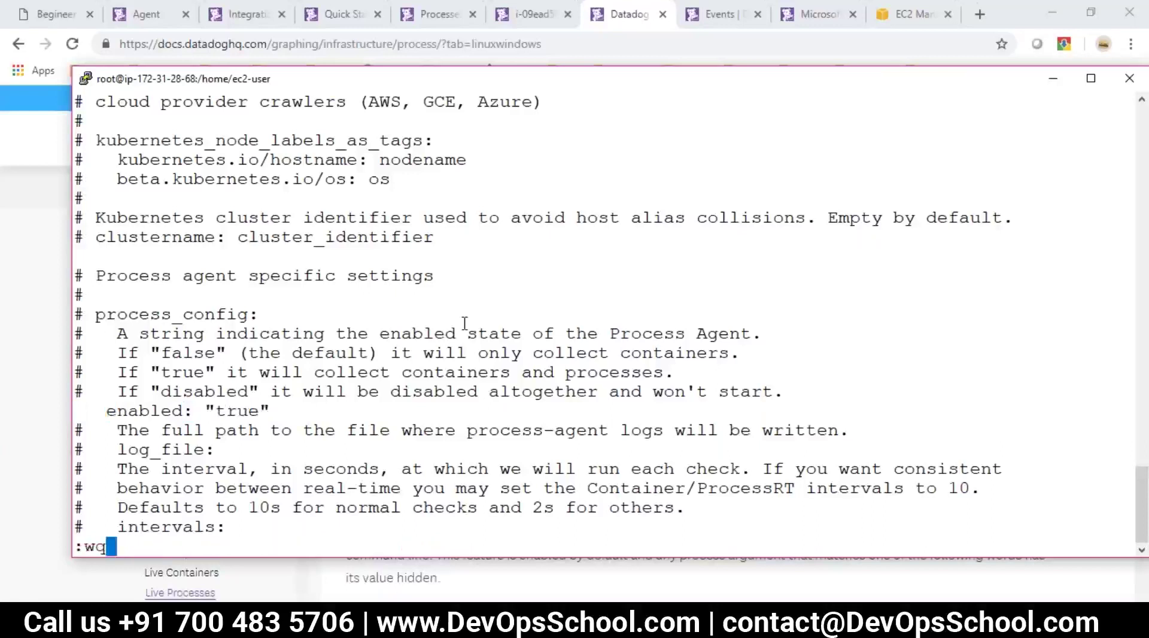
key(Return)
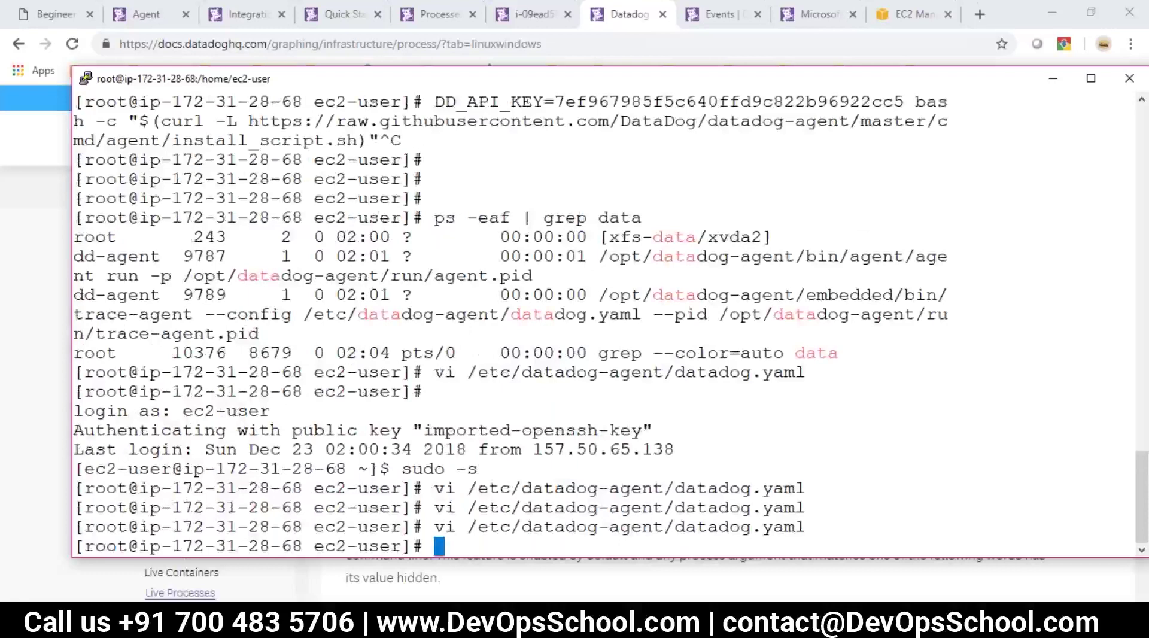
Step: Copy the systemctl stop datadog-agent command from the Notepad notes and run it in the PuTTY session
key(alt+Tab)
drag(133, 373, 486, 373)
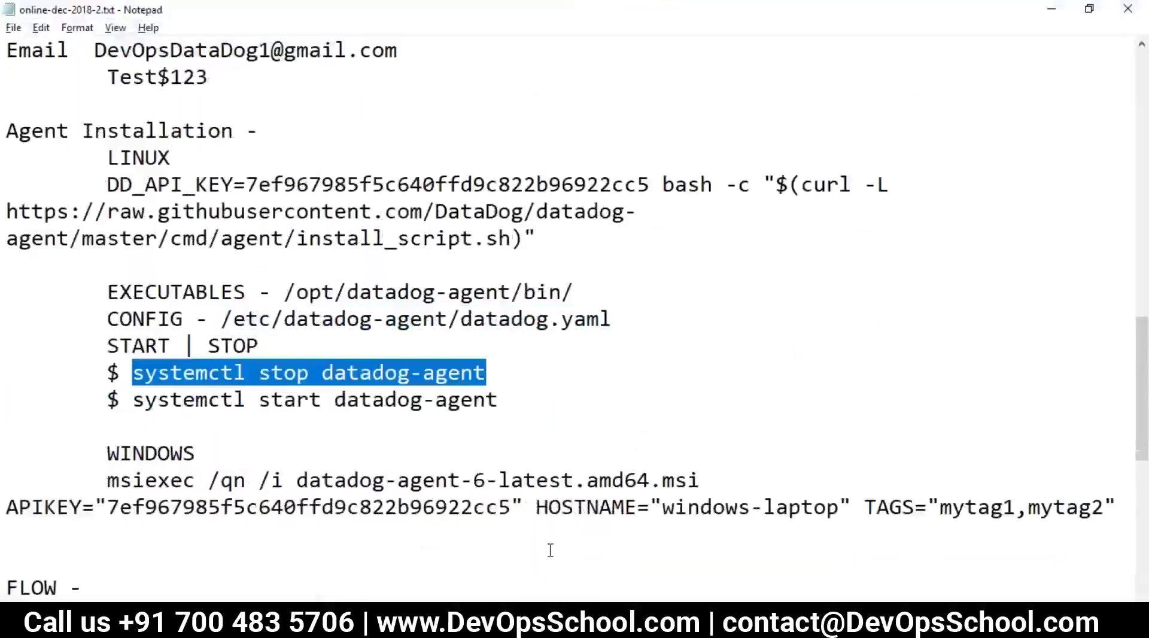
key(alt+Tab)
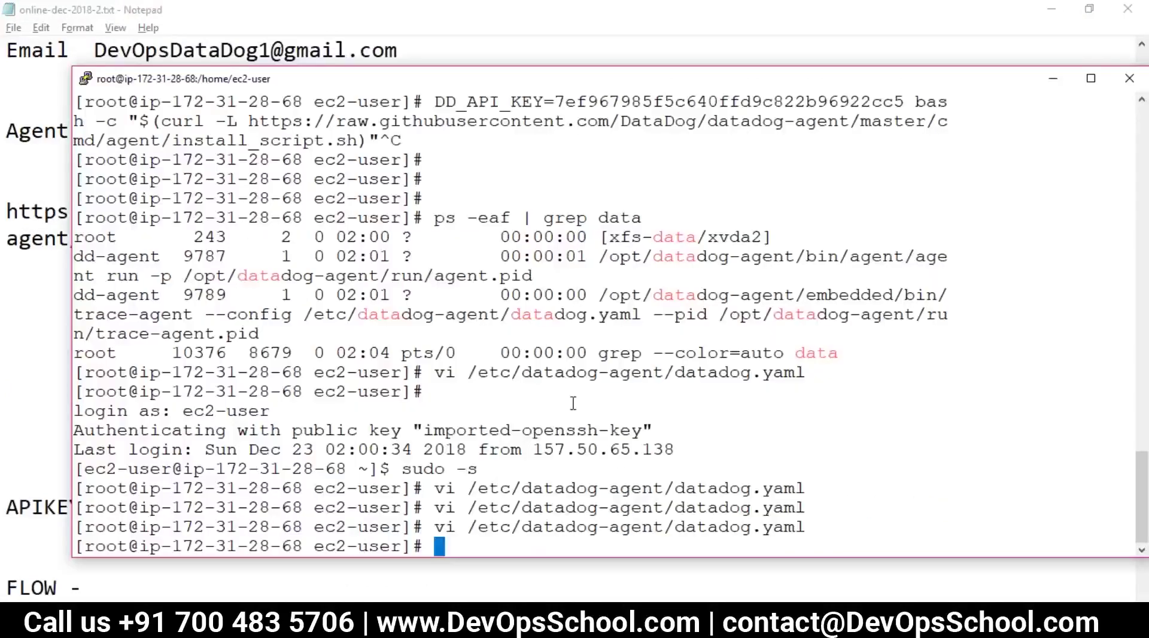
right_click(573, 403)
key(Return)
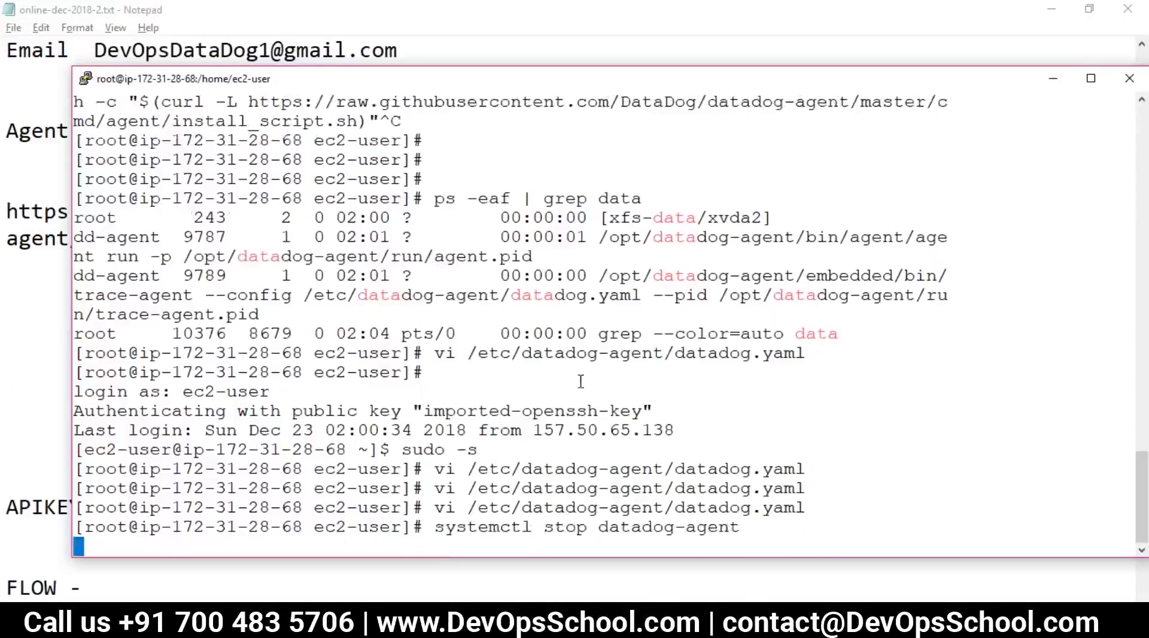
Step: Copy the systemctl start datadog-agent command from the Notepad notes and run it in the PuTTY session
key(alt+Tab)
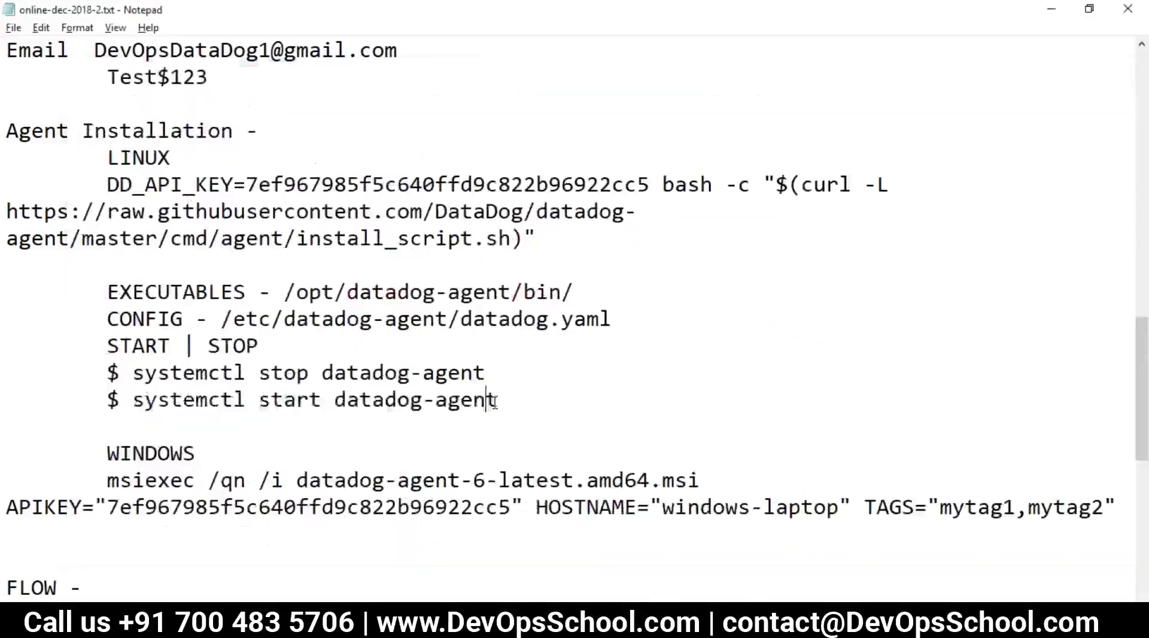
drag(498, 400, 133, 399)
key(super+c)
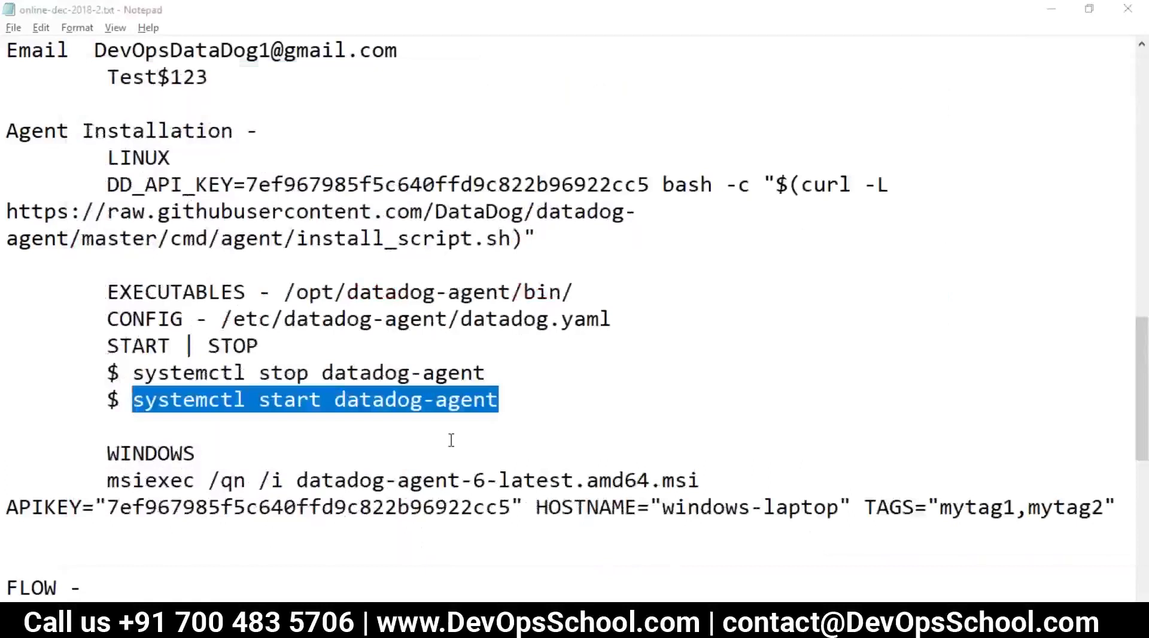
key(alt+Tab)
right_click(606, 343)
key(Return)
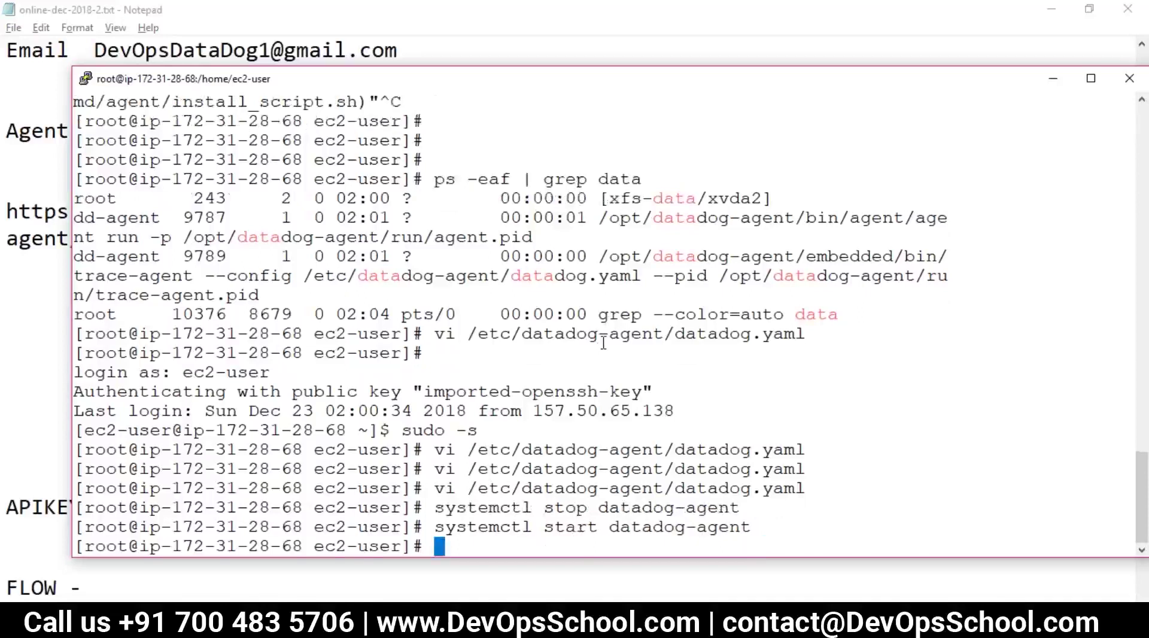
Step: Switch to File Explorer and open the C:\Program Files\Datadog folder on the Windows machine
key(alt+Tab)
key(ctrl+End)
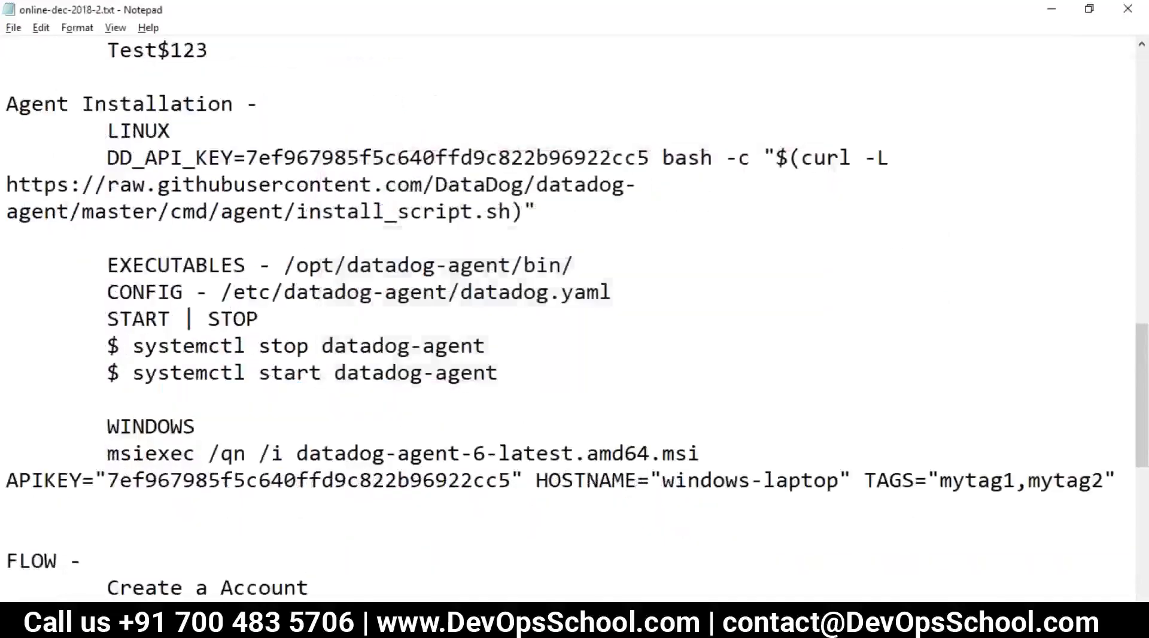
key(super+e)
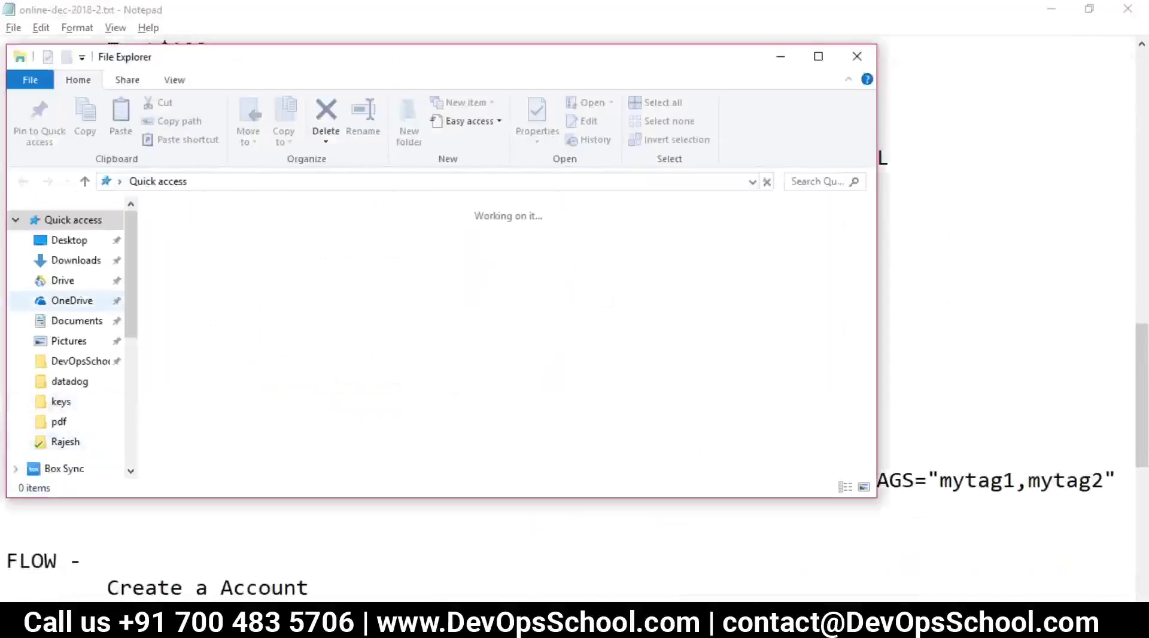
scroll(71, 347, down, 1)
scroll(71, 443, down, 5)
click(77, 448)
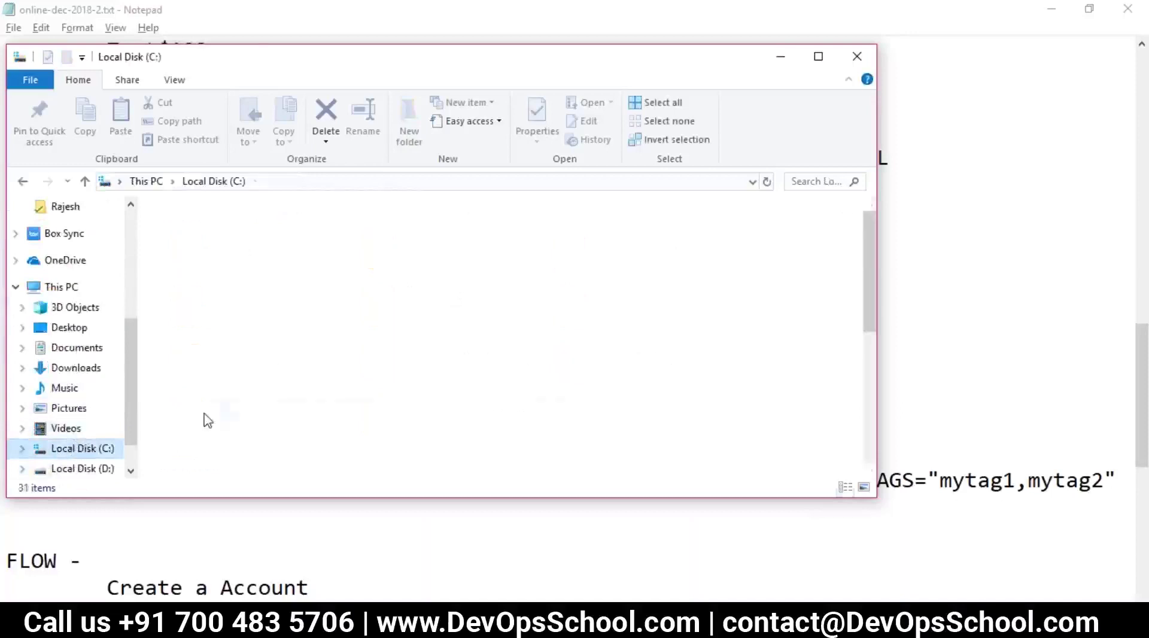
scroll(232, 376, down, 4)
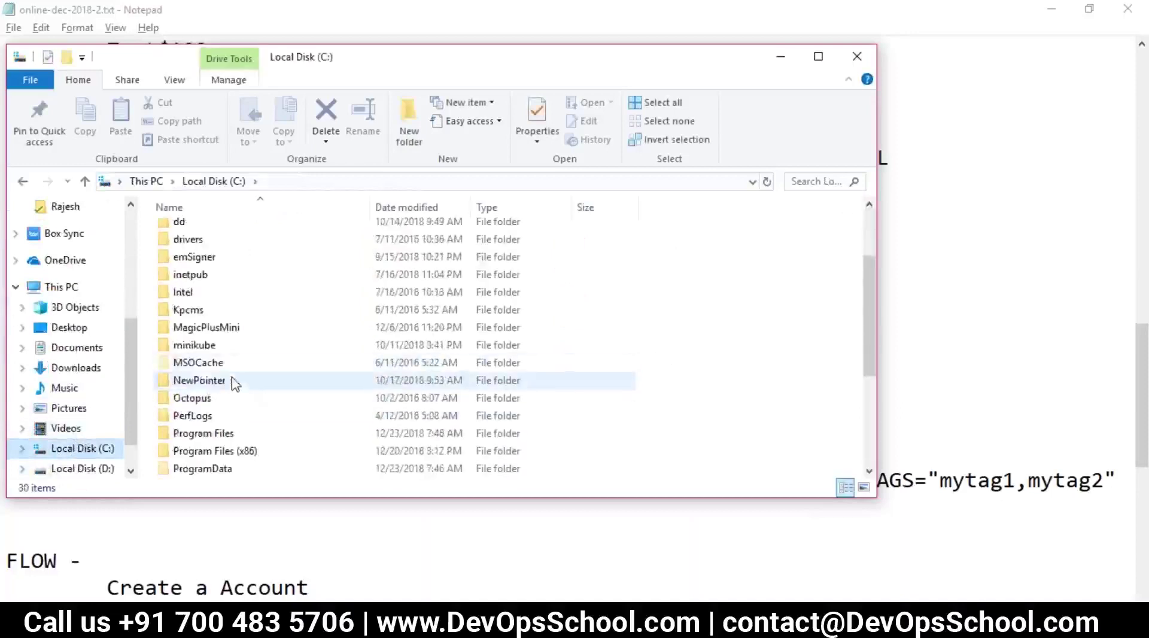
click(206, 328)
double_click(210, 328)
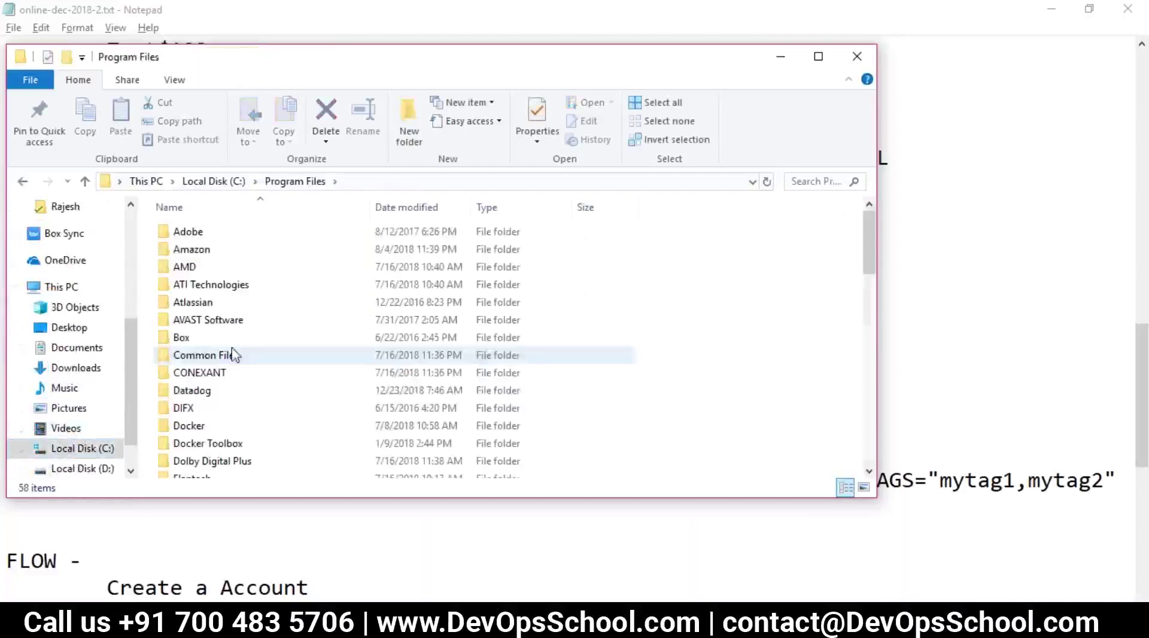
click(198, 390)
double_click(198, 391)
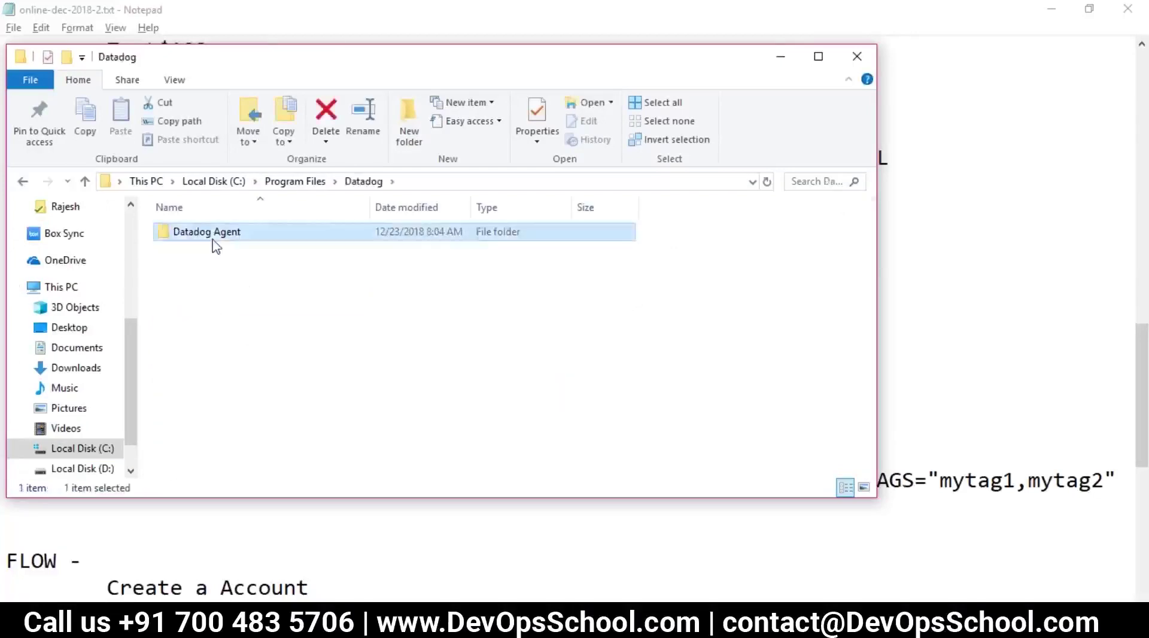
Step: Look through the Datadog Agent folder in Program Files and its embedded subfolder for the Agent's configuration file
double_click(211, 237)
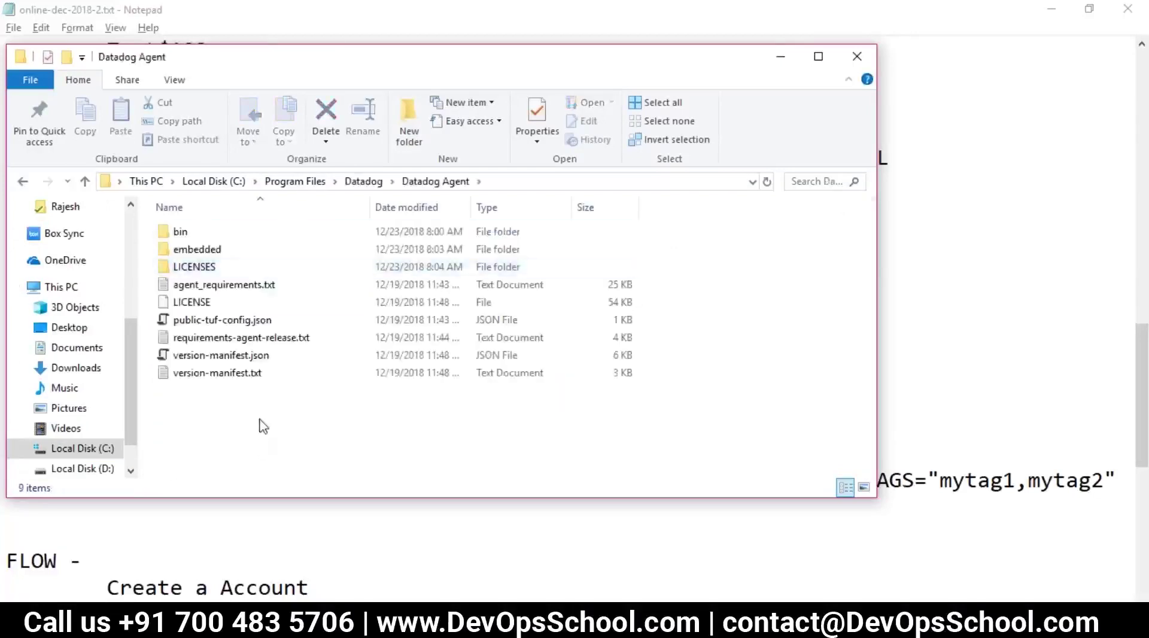
double_click(249, 62)
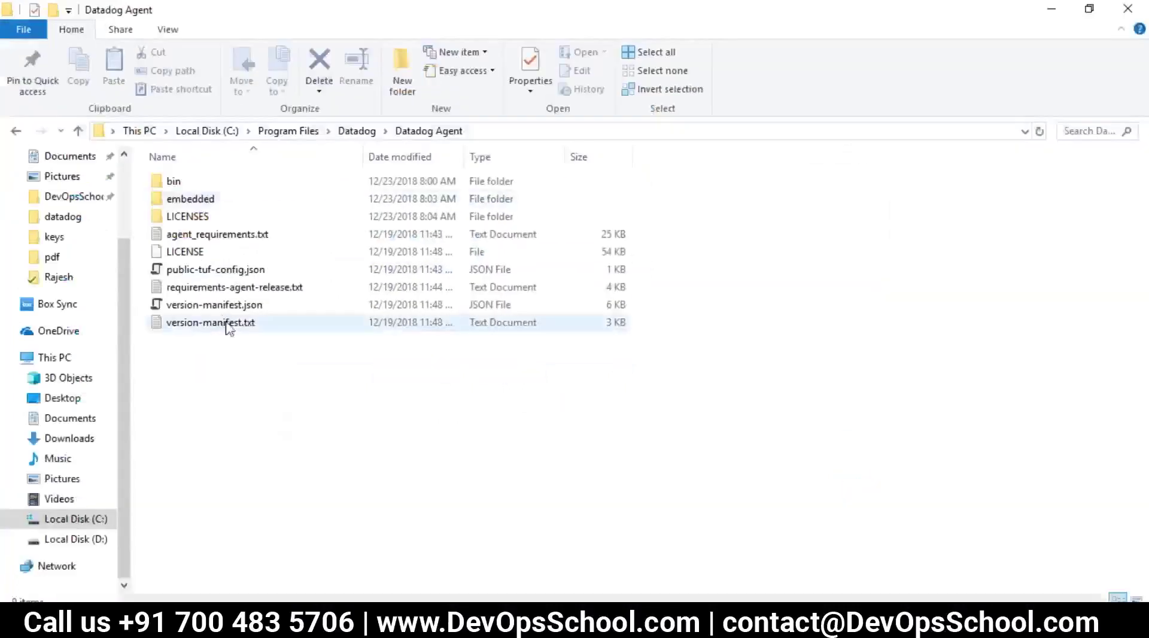
right_click(216, 273)
click(184, 368)
click(266, 234)
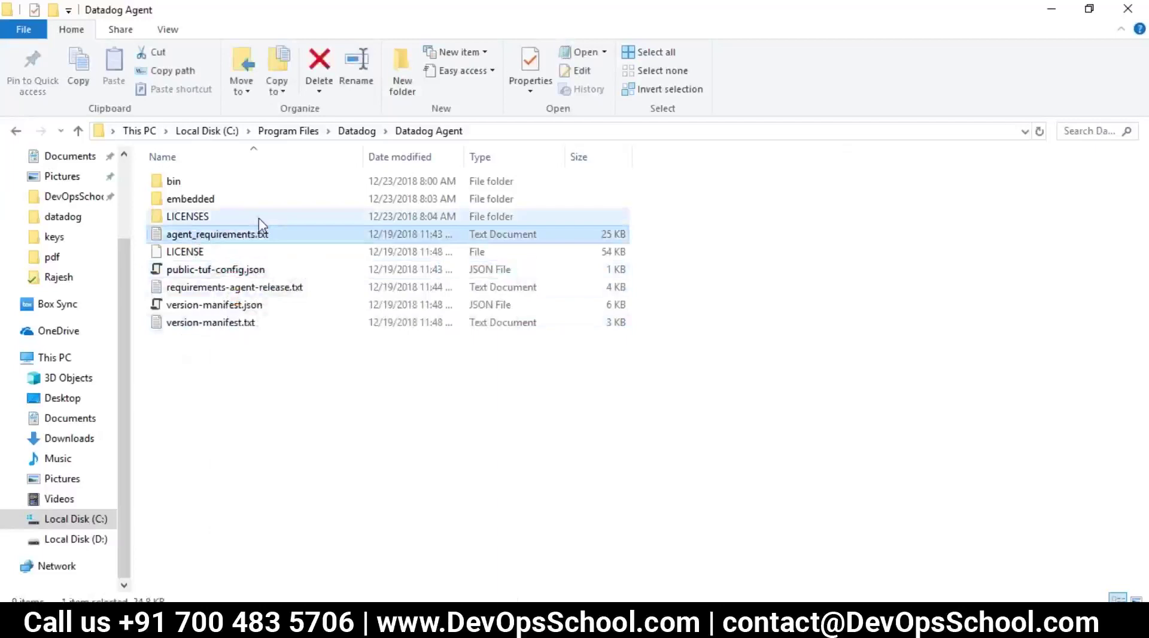
click(215, 216)
click(191, 200)
double_click(190, 200)
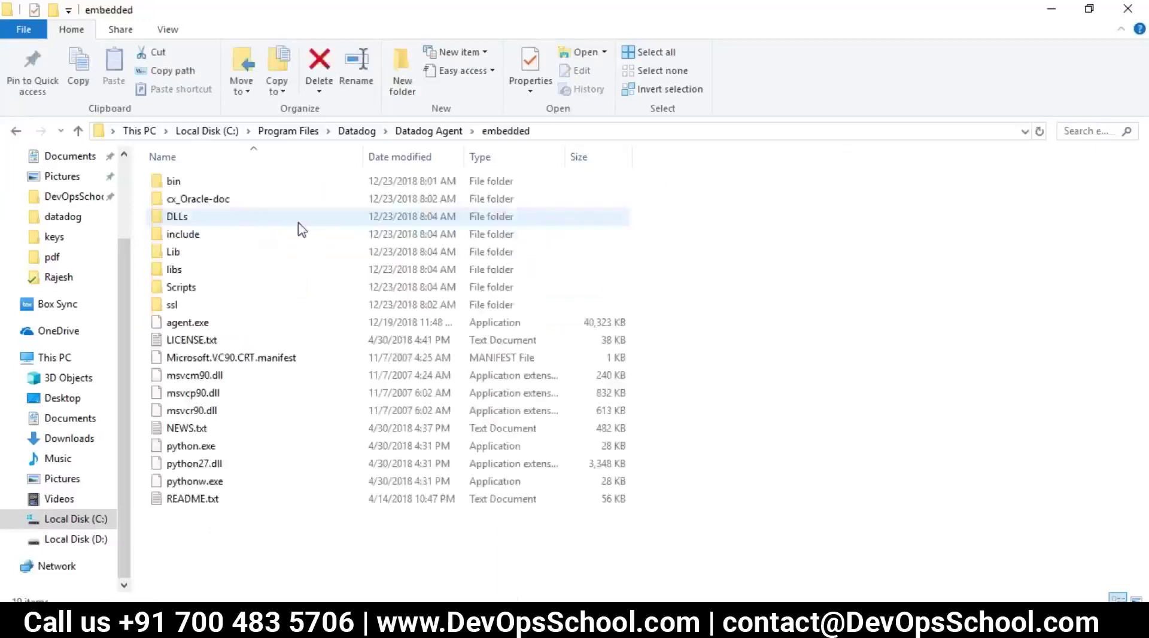
key(BackSpace)
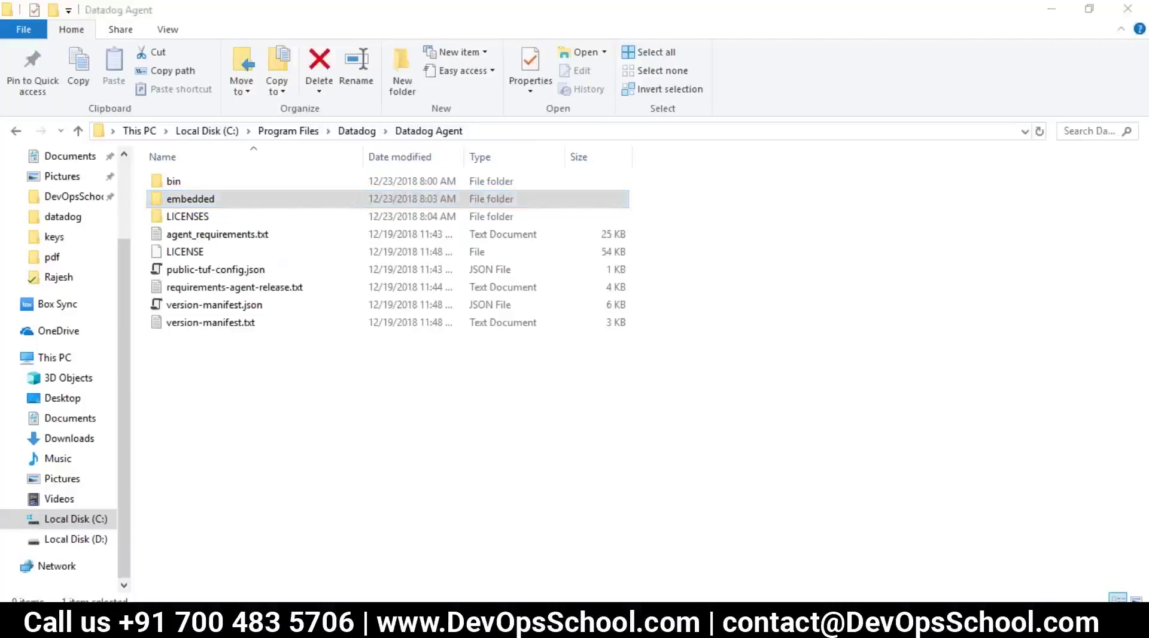
Step: Switch to Chrome and open the Windows page of Basic Agent Usage from the Datadog docs Agent page
key(alt+Tab)
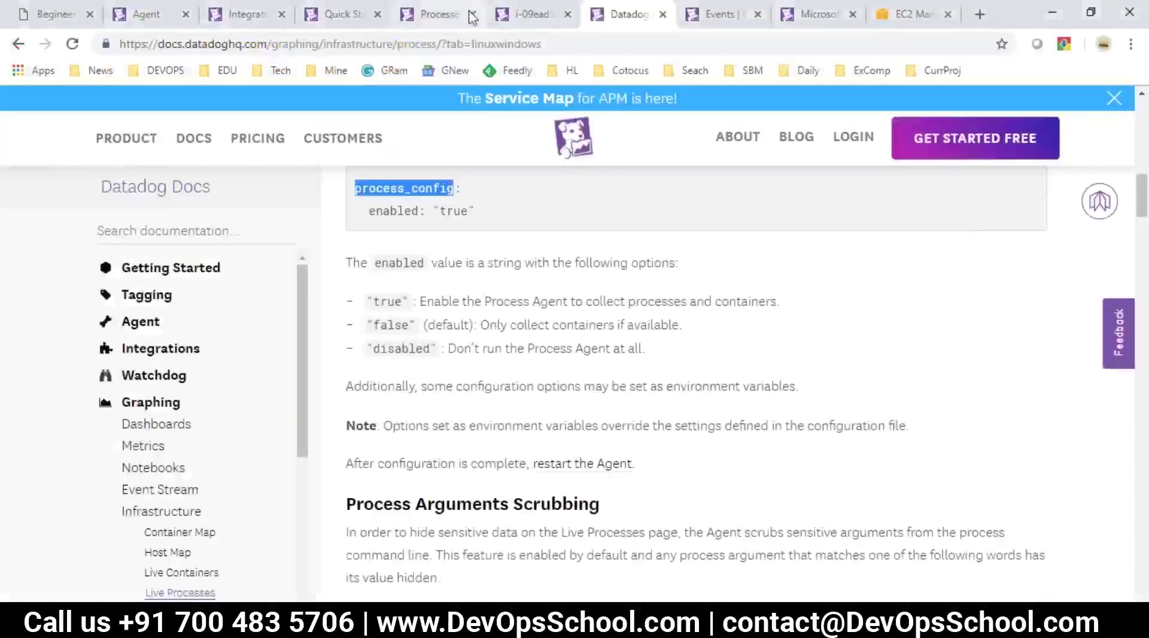
click(369, 15)
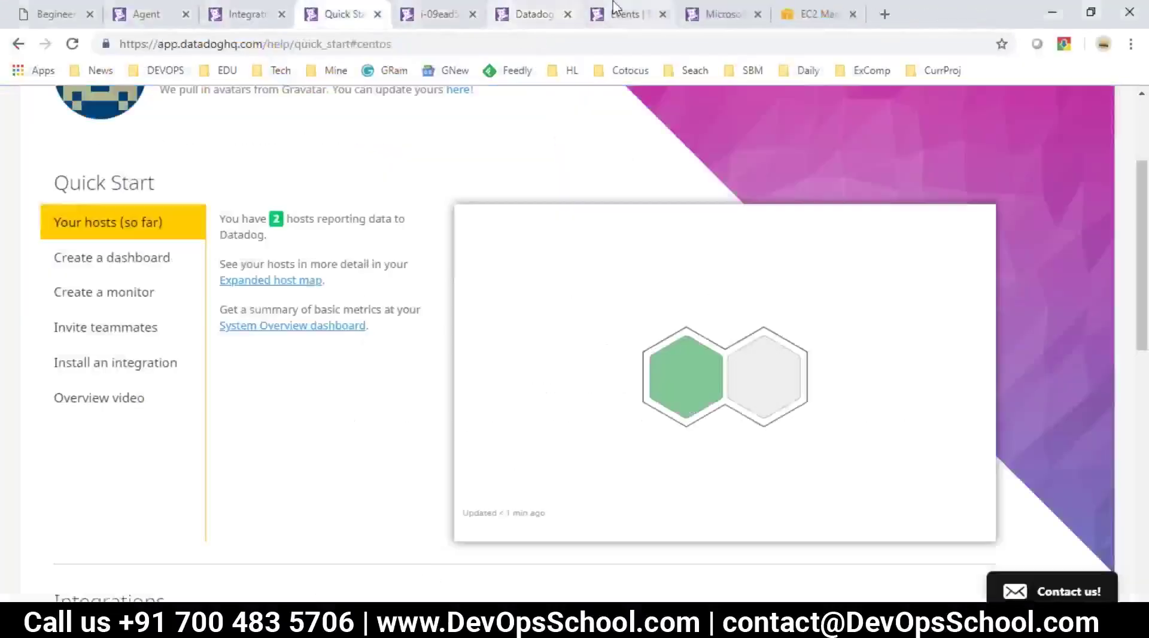
click(615, 12)
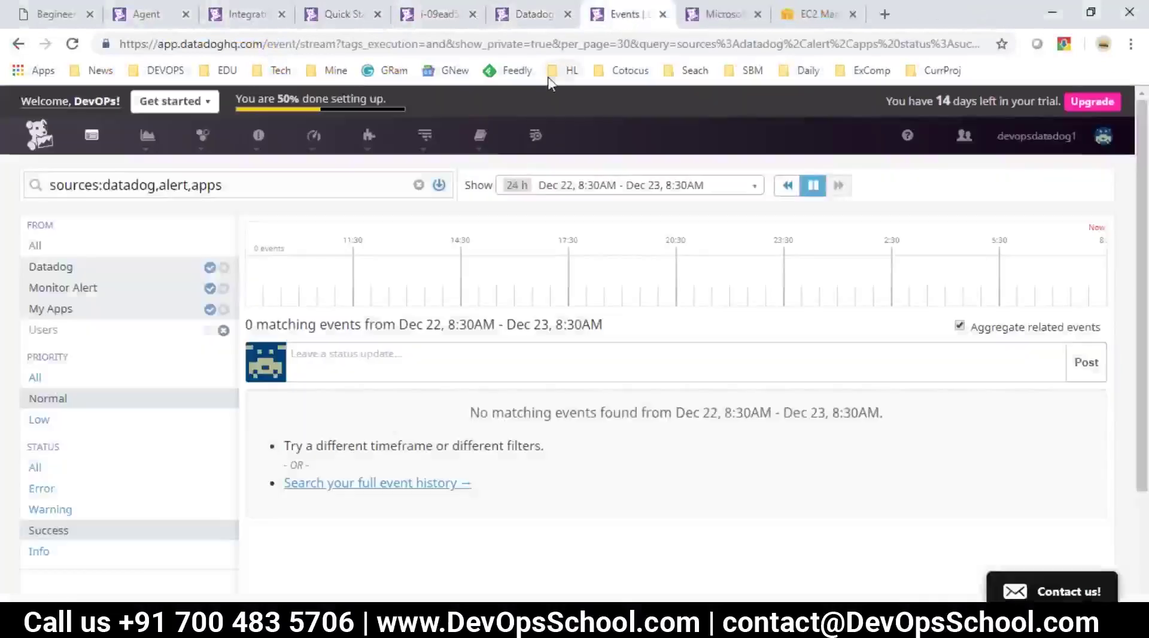
click(156, 14)
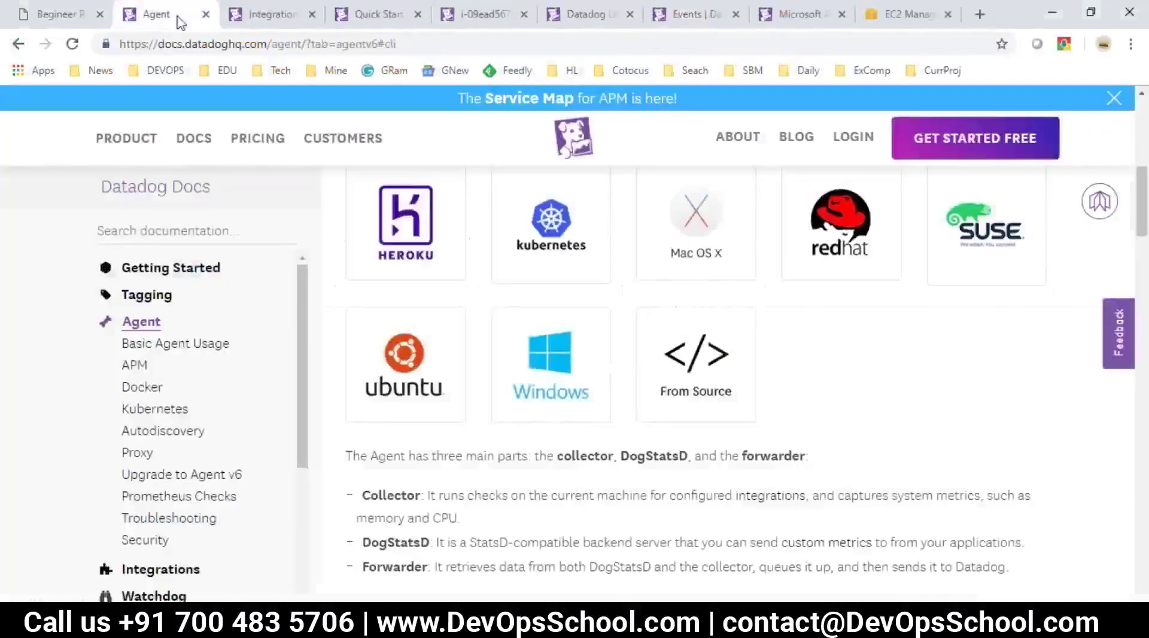
click(594, 412)
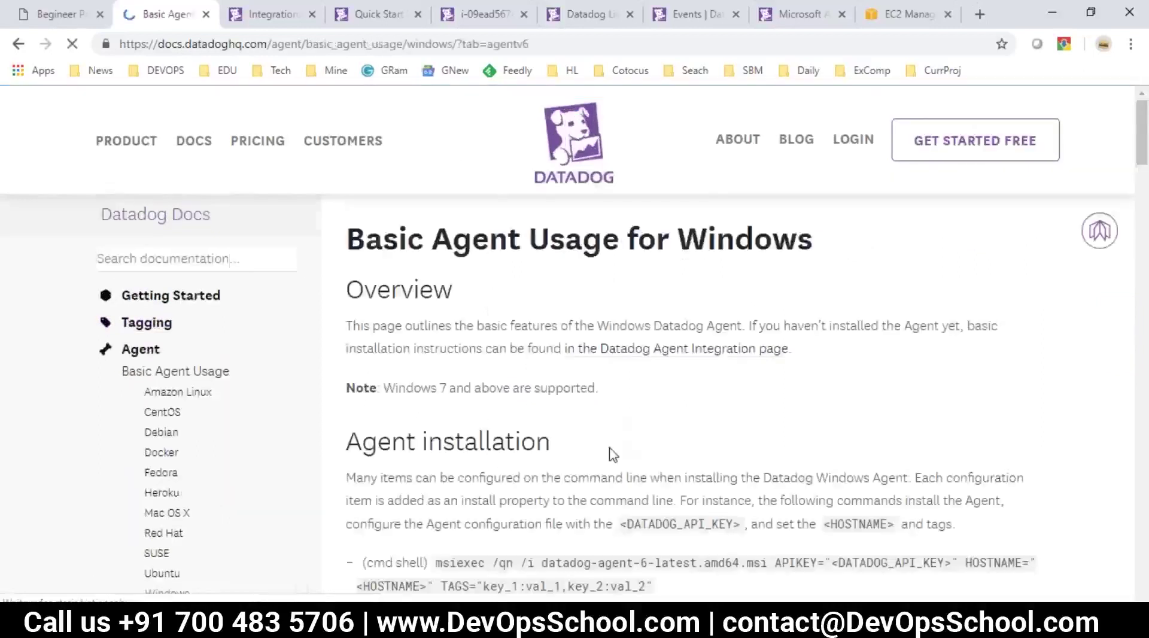
Step: Find the Agent v6 configuration file path in the Configuration section of the Windows Agent docs
scroll(611, 456, down, 5)
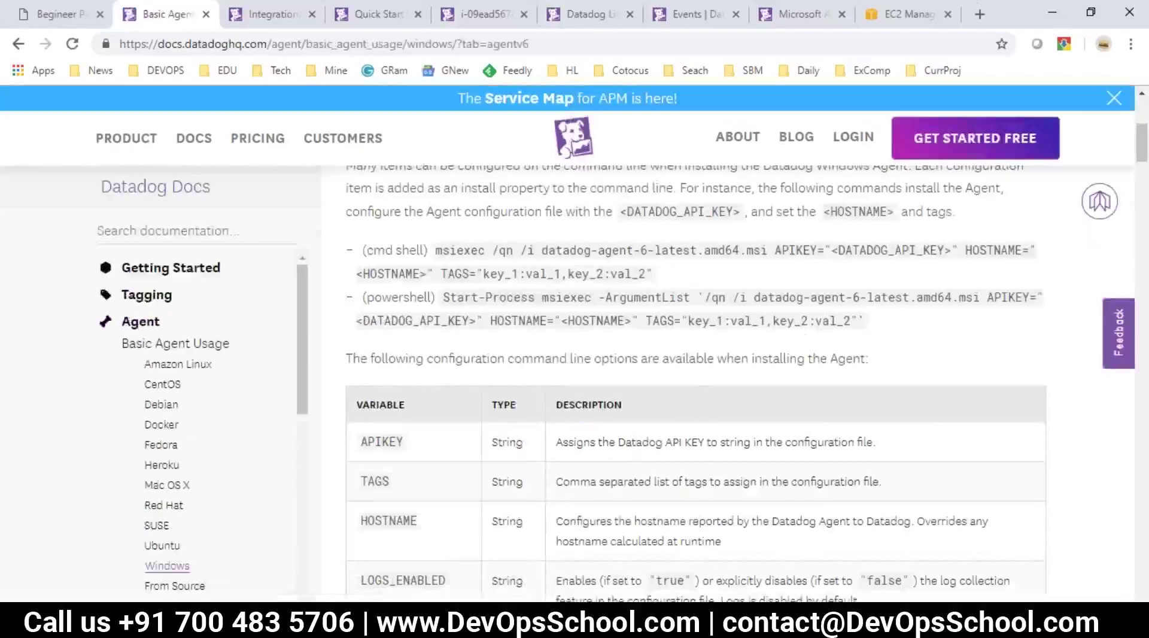
scroll(809, 345, down, 3)
scroll(731, 436, down, 15)
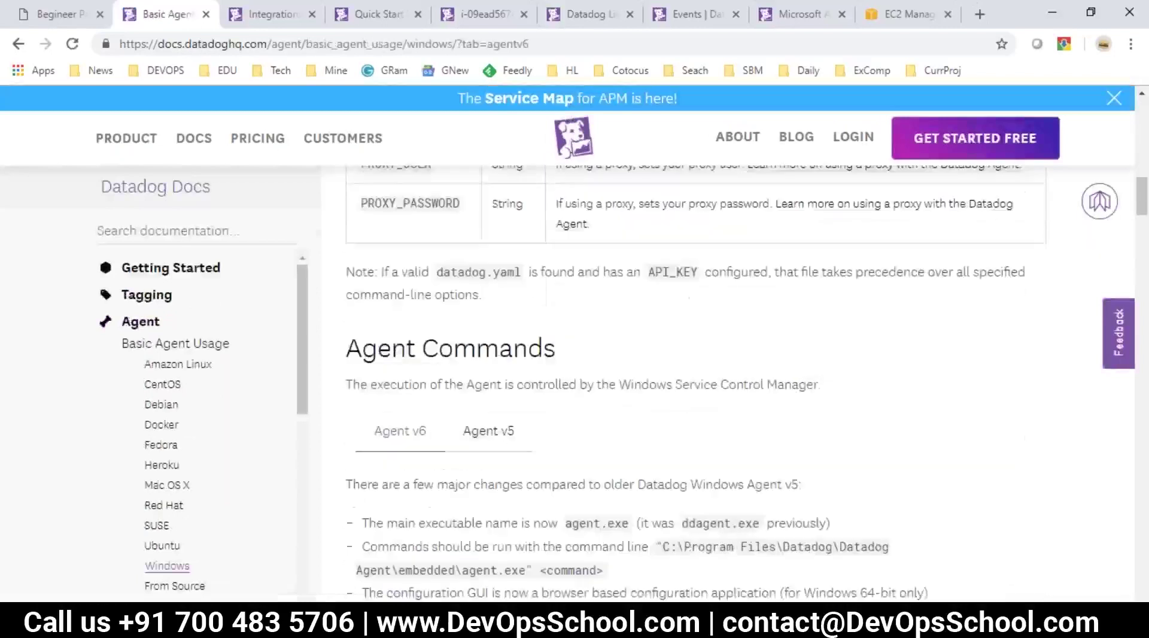
scroll(682, 467, down, 9)
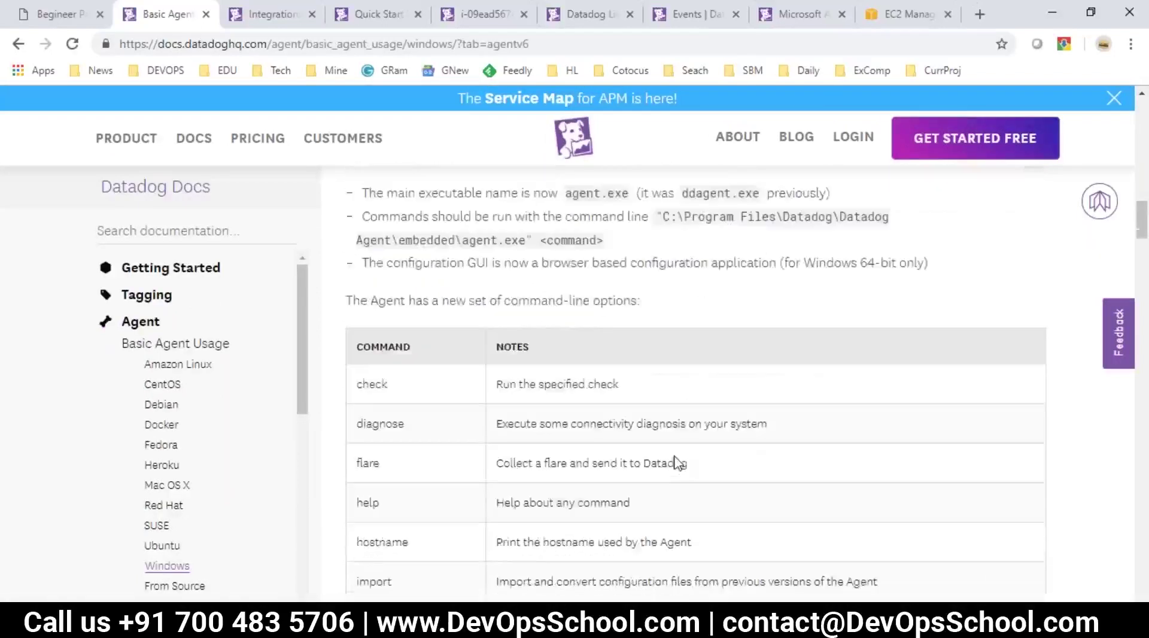
scroll(692, 478, down, 8)
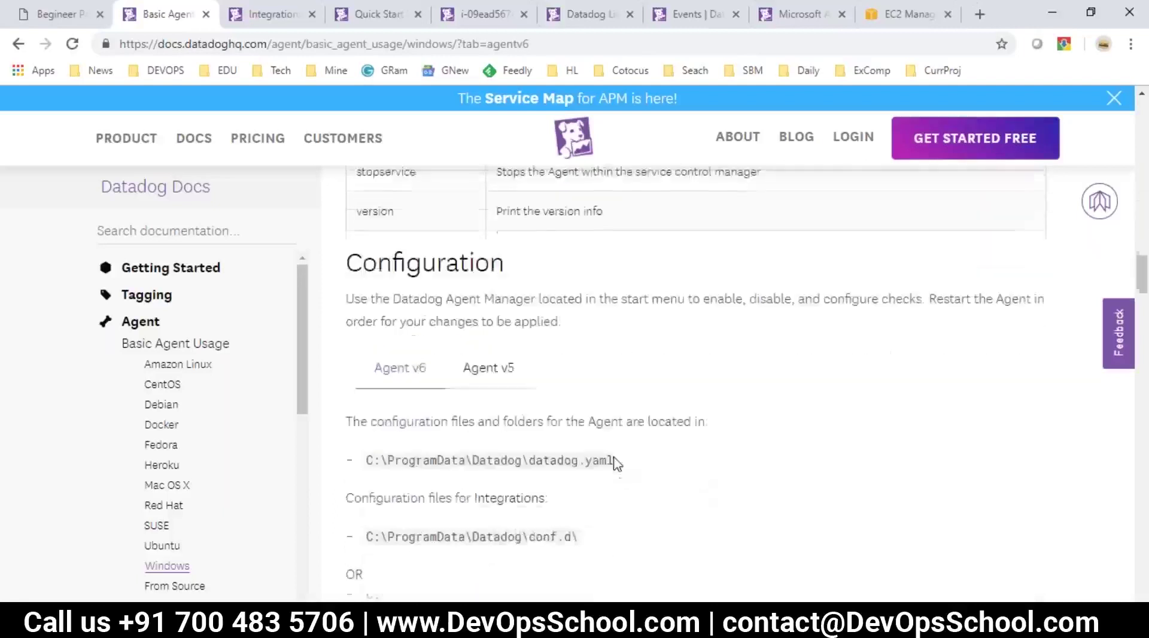
double_click(491, 295)
double_click(552, 295)
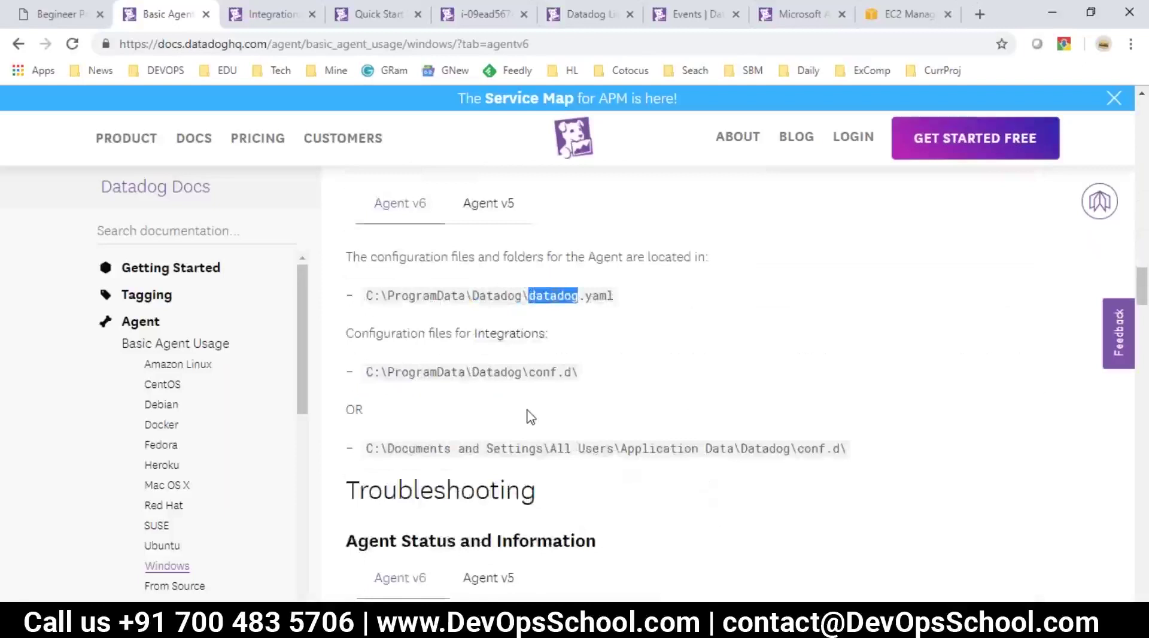
Step: Switch to File Explorer and open the folder C:\ProgramData\Datadog, checking the path against the docs page
key(alt+Tab)
click(293, 132)
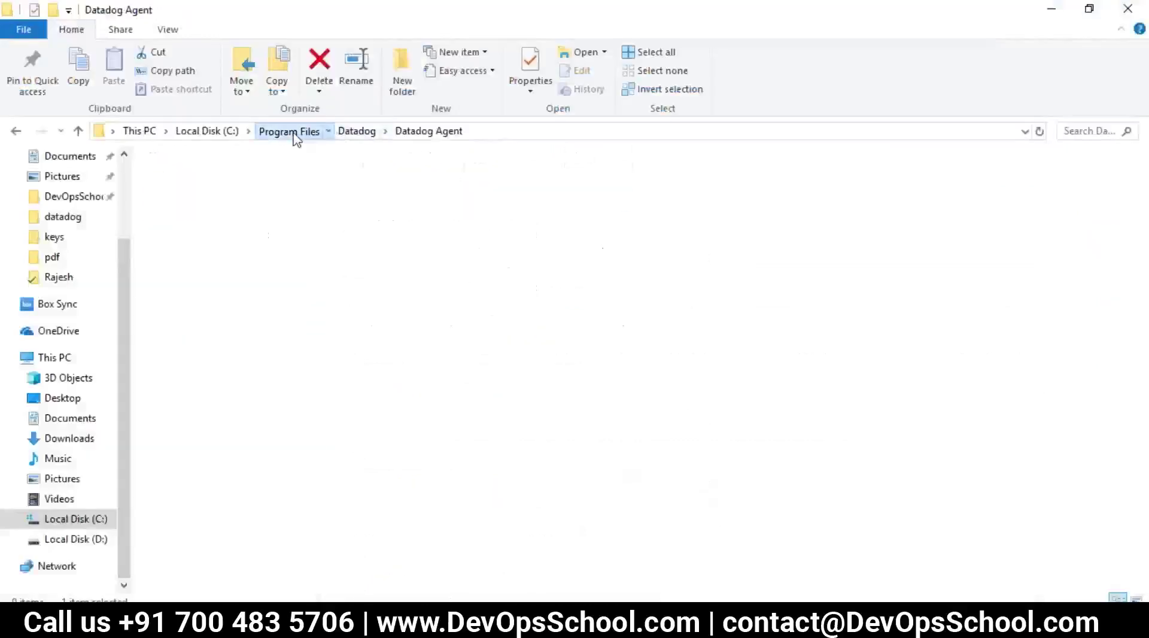
click(217, 133)
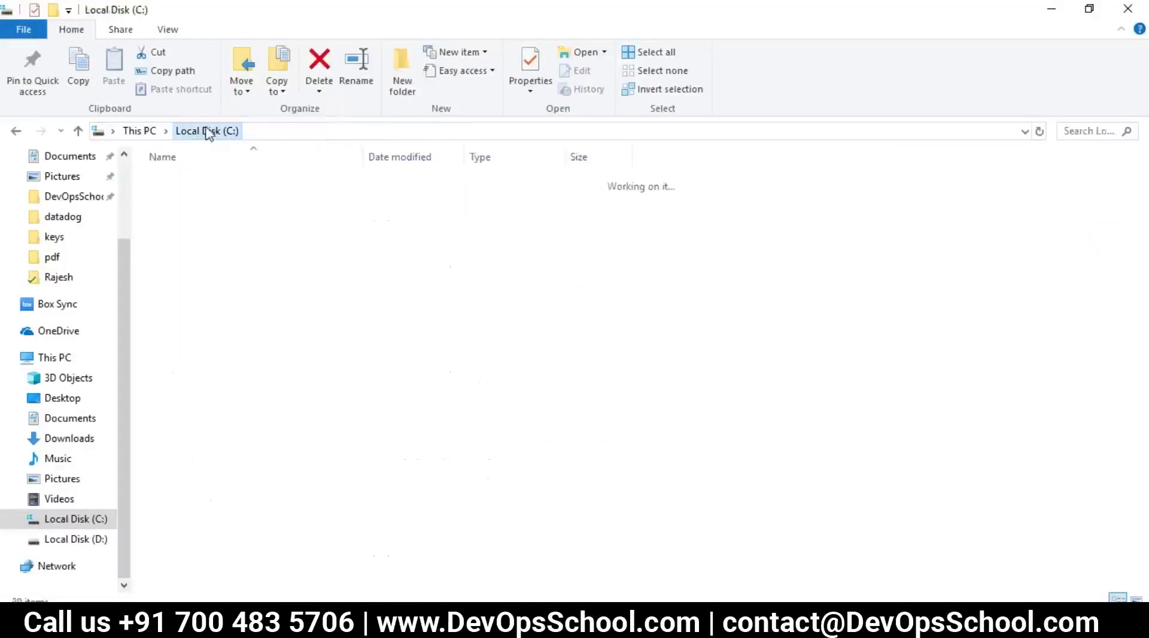
click(200, 518)
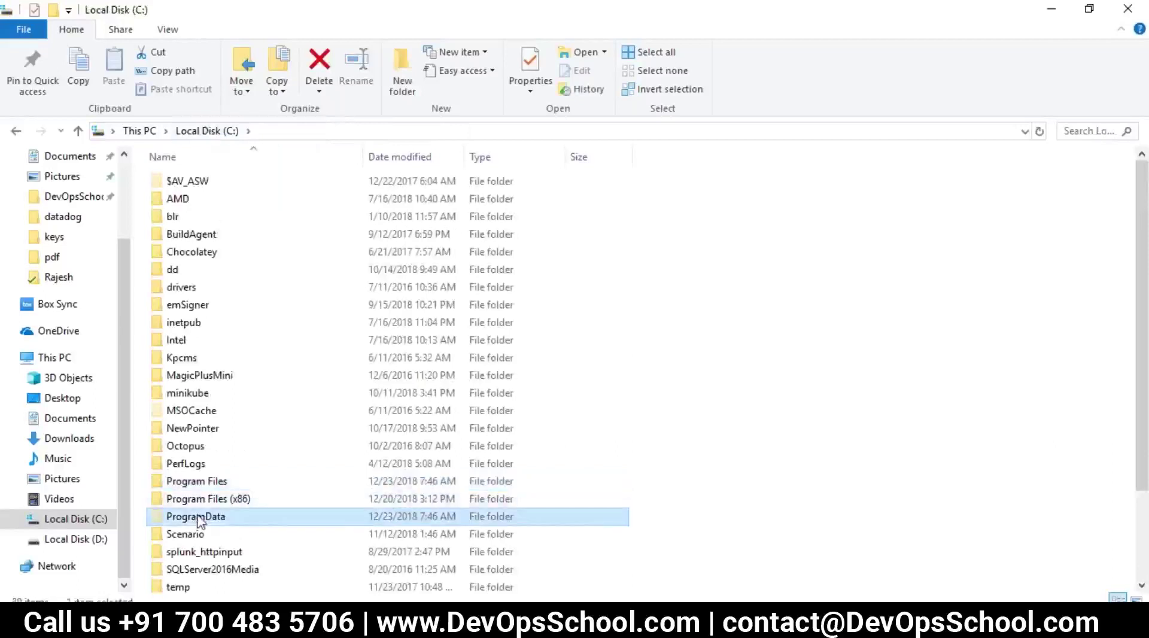
double_click(199, 518)
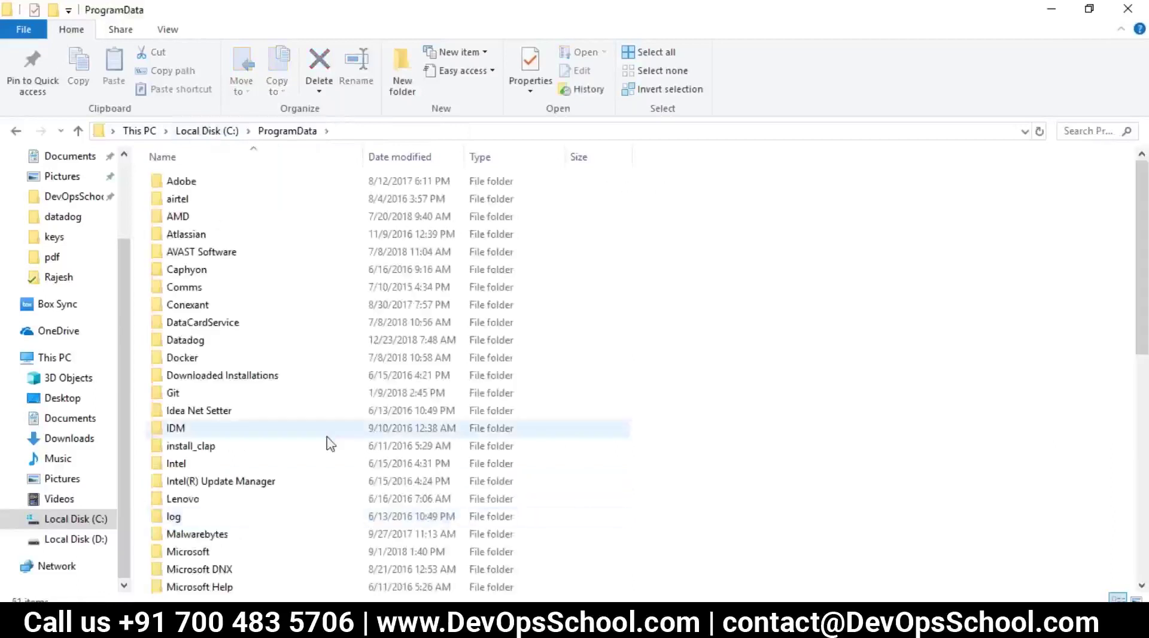
key(alt+Tab)
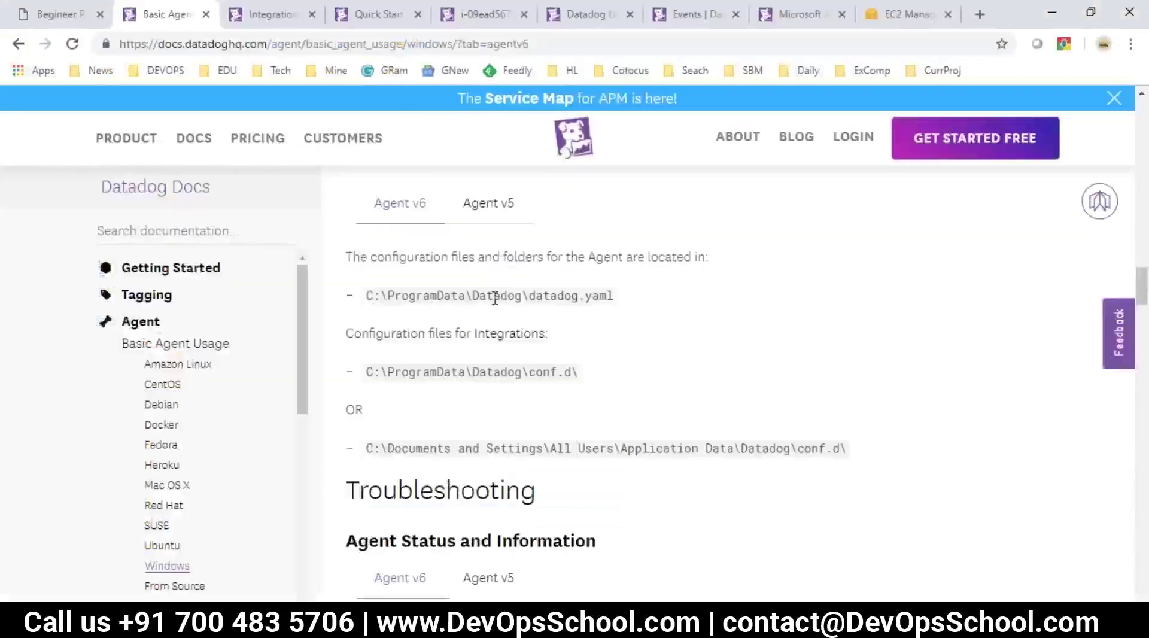
key(alt+Tab)
key(Return)
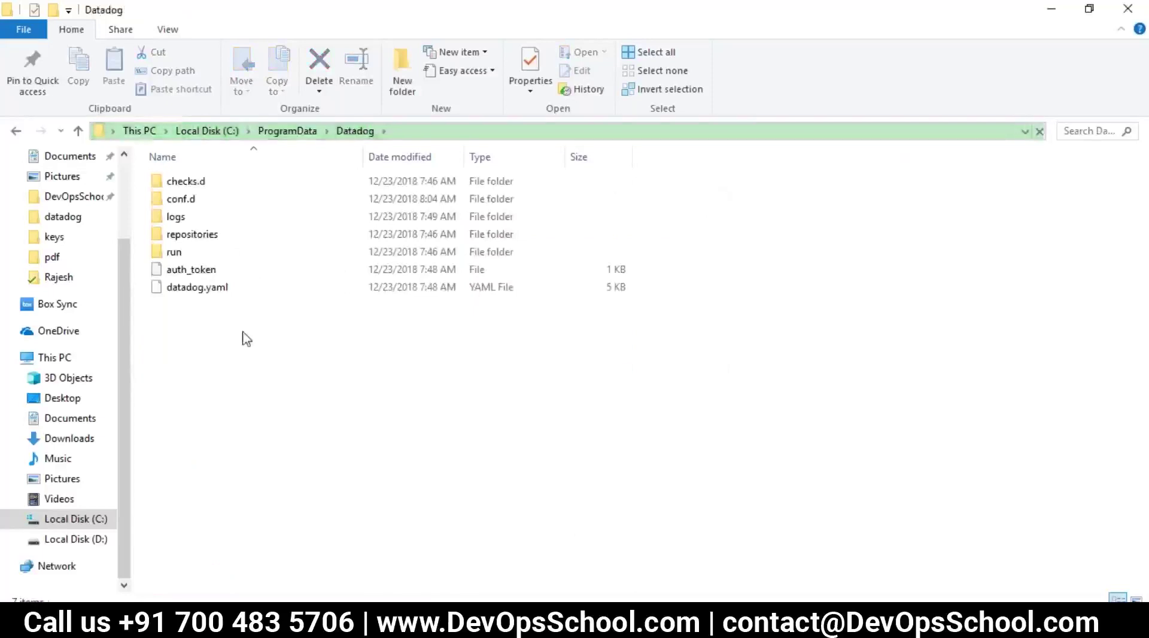
Step: Open datadog.yaml in Notepad++ and look through its settings
click(204, 287)
right_click(198, 288)
click(234, 297)
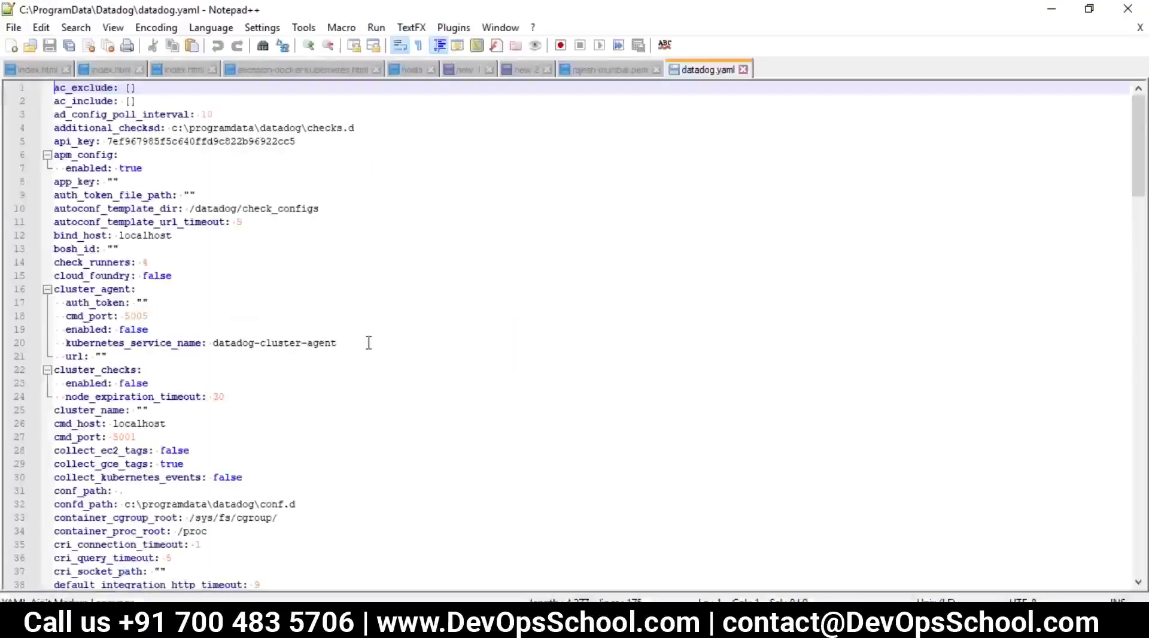
scroll(377, 350, down, 4)
scroll(389, 359, down, 8)
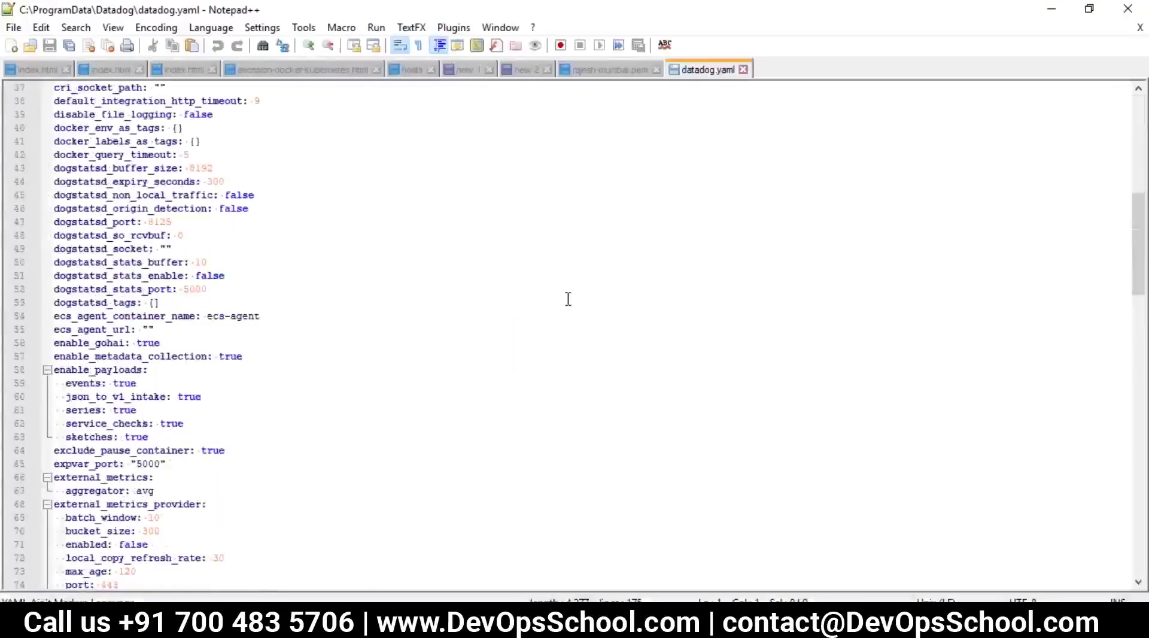
scroll(569, 299, down, 20)
scroll(489, 370, up, 2)
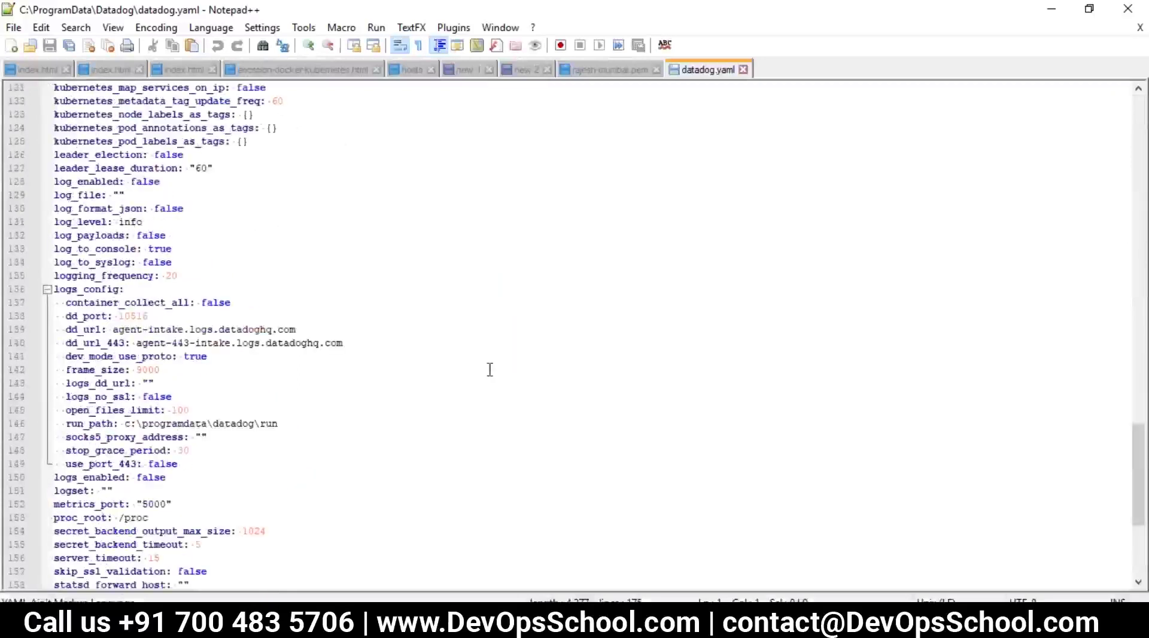
scroll(490, 369, up, 16)
scroll(491, 367, up, 15)
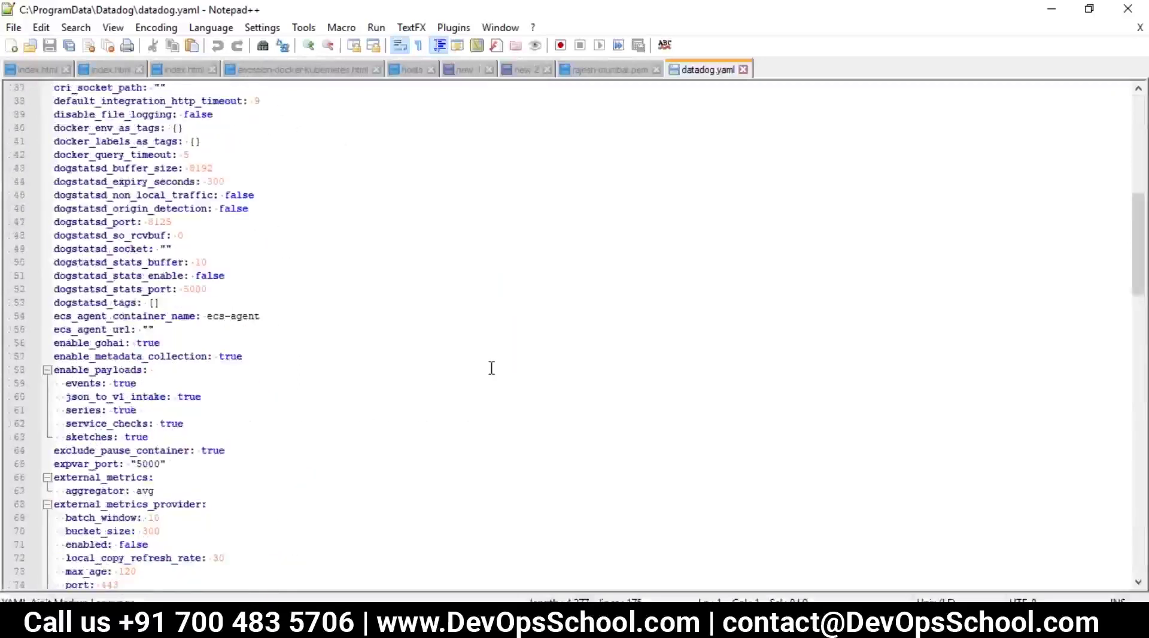
scroll(491, 367, up, 12)
Step: Switch to Chrome and examine the EC2 host's Datadog dashboard, including its CPU, load, memory and disk graphs
key(alt+Tab)
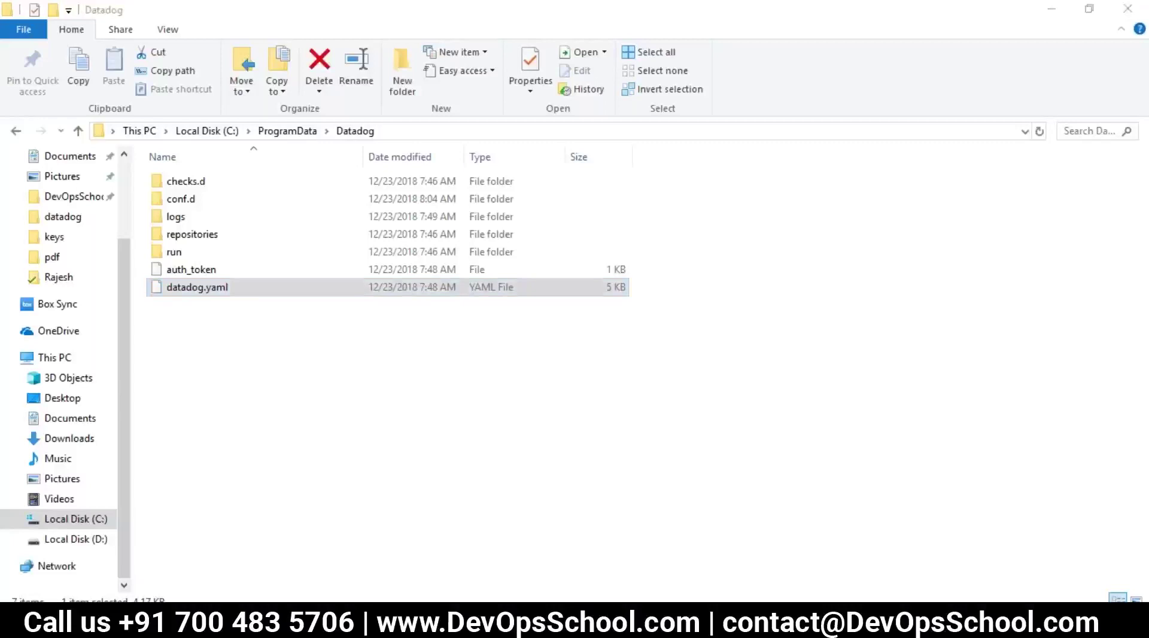
key(alt+Tab)
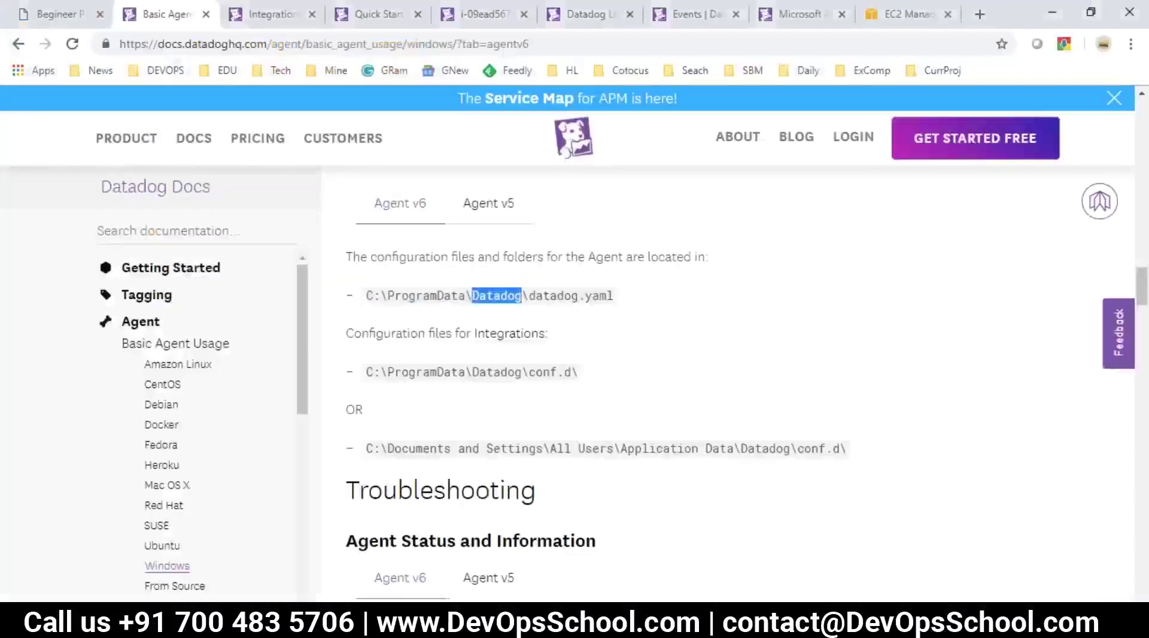
click(694, 14)
click(608, 7)
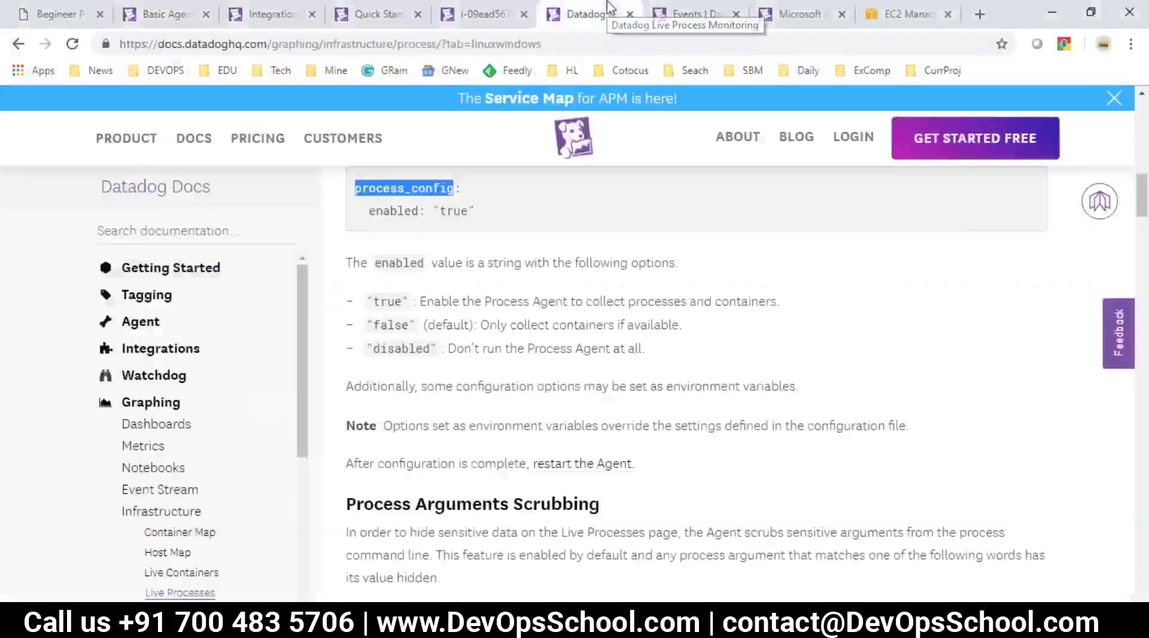
click(503, 11)
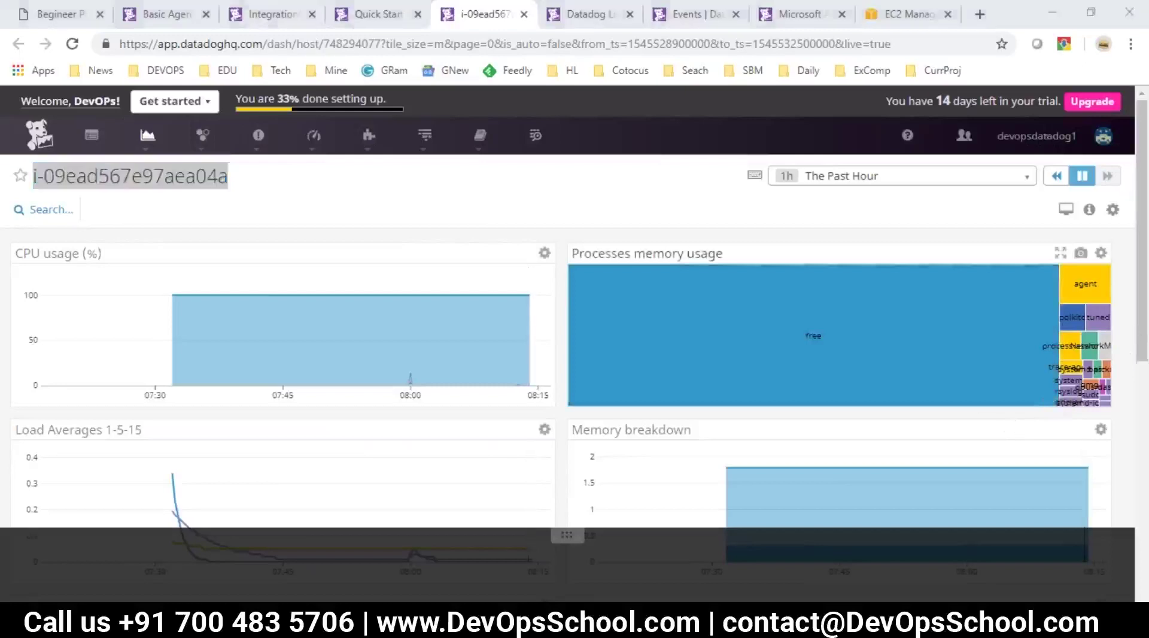
click(846, 226)
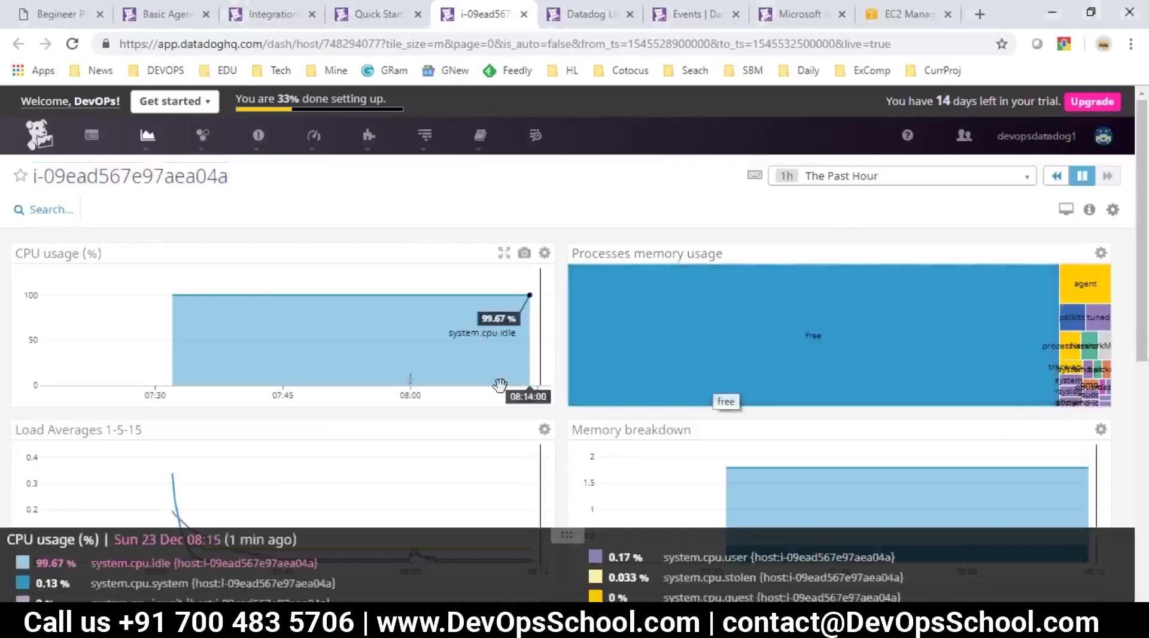
scroll(504, 386, down, 4)
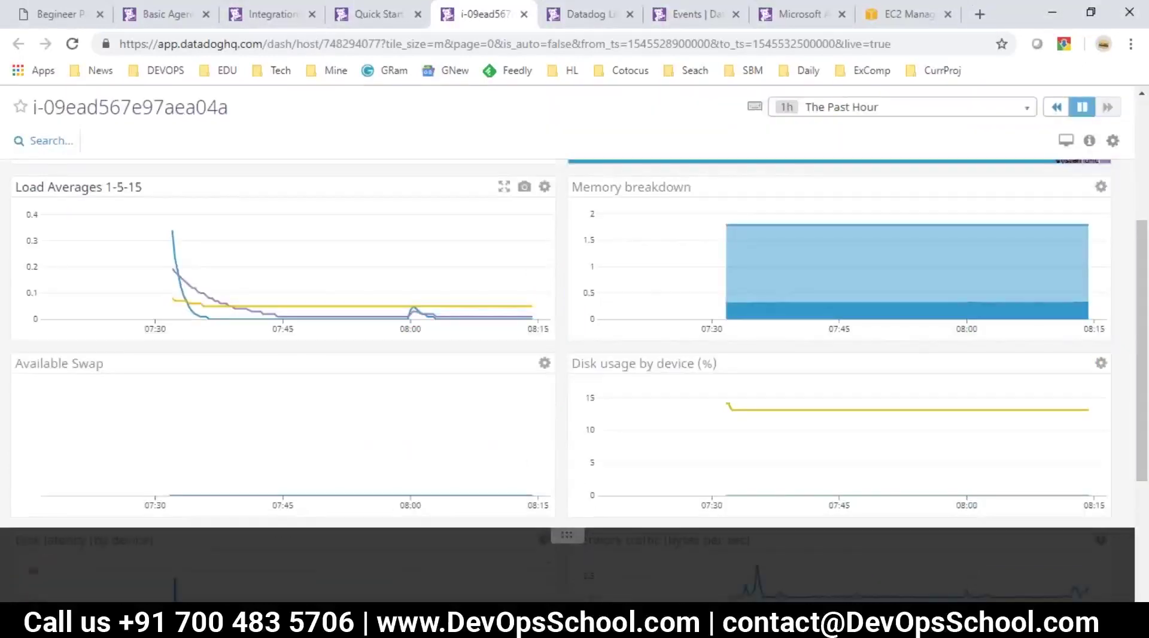
scroll(479, 359, up, 4)
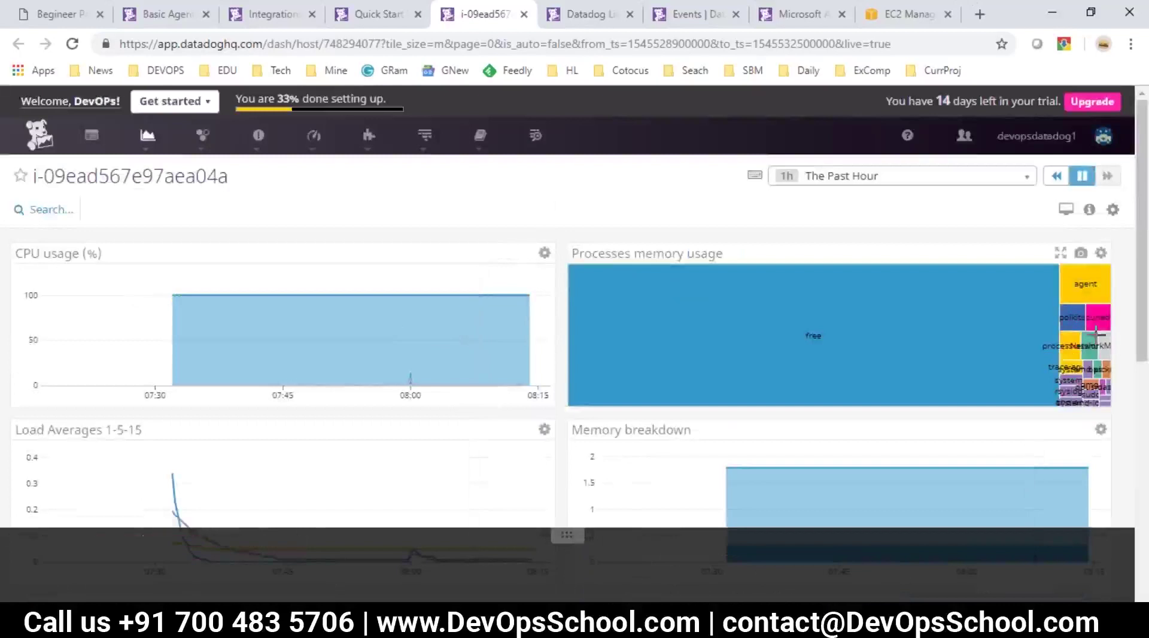
Step: Switch to File Explorer and open datadog.yaml from C:\ProgramData\Datadog in Notepad++ again
key(alt+Tab)
right_click(203, 291)
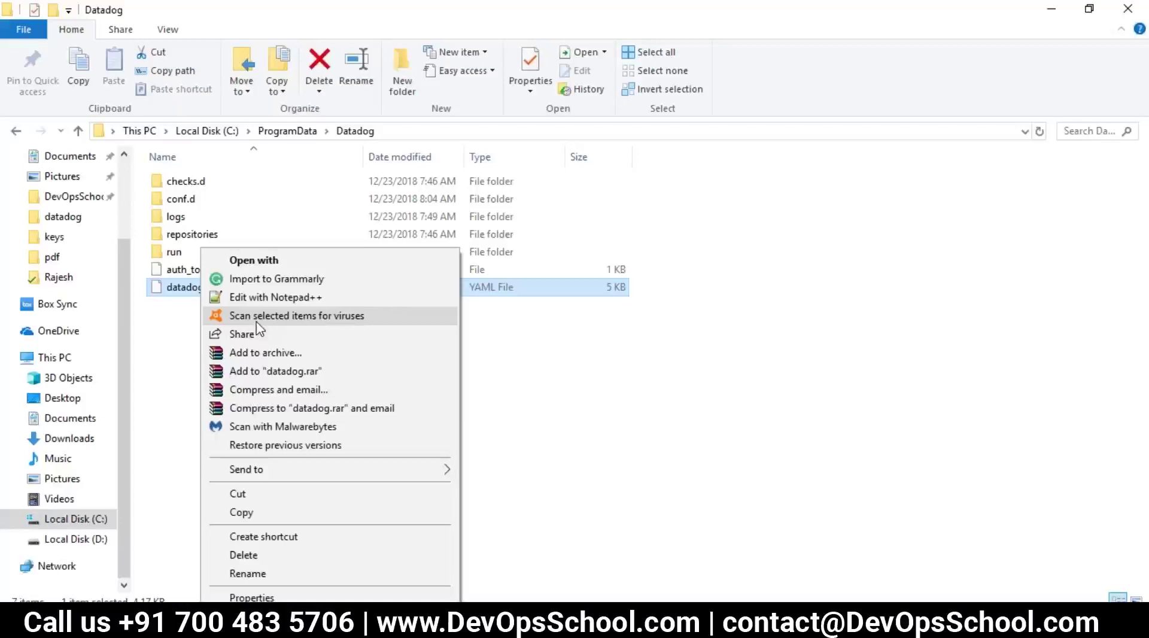
click(264, 298)
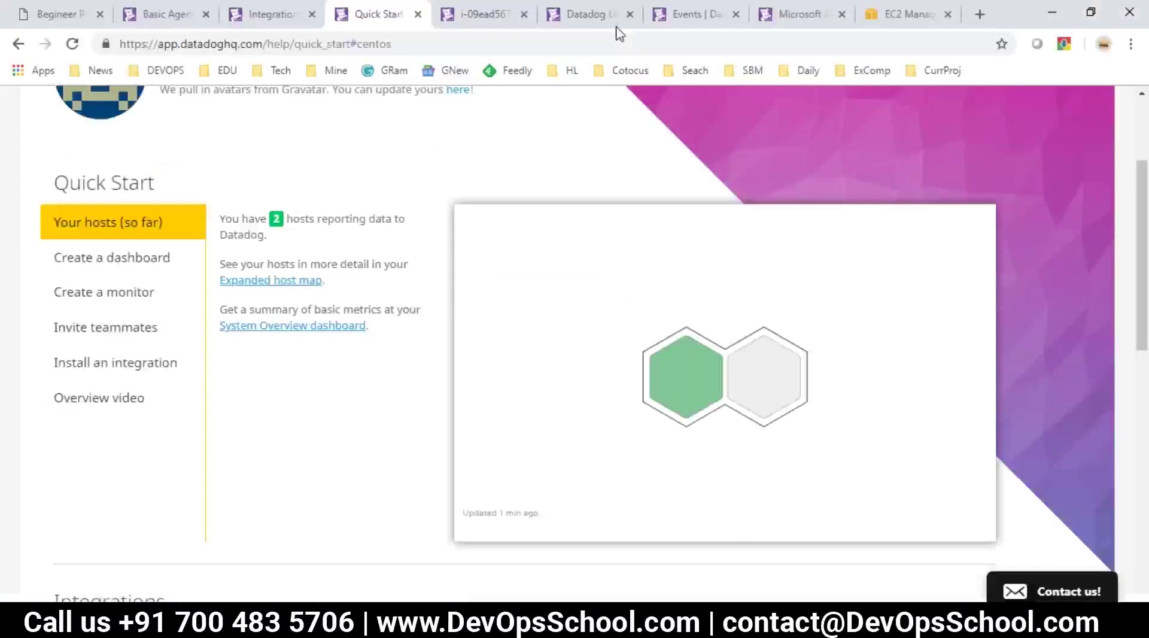
Step: Copy the setting name process_config from the Live Processes docs page in Chrome
click(616, 15)
drag(453, 188, 355, 188)
key(ctrl+c)
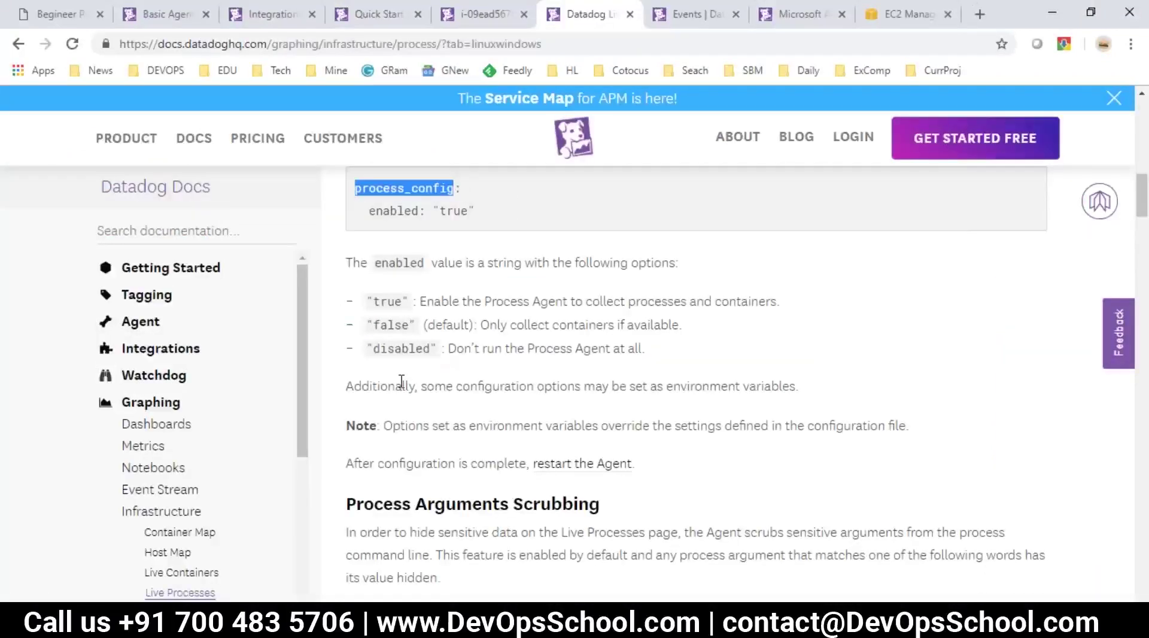
Step: Switch to Notepad++ and search datadog.yaml for the copied setting name process_config
key(alt+Tab)
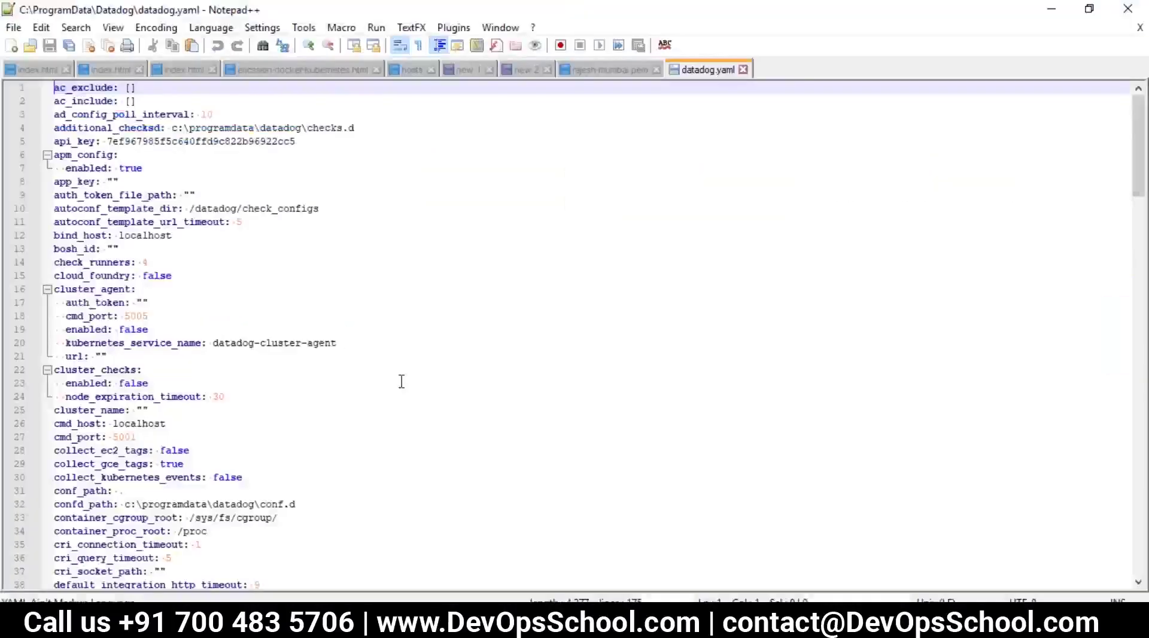
key(ctrl+f)
key(ctrl+v)
click(736, 236)
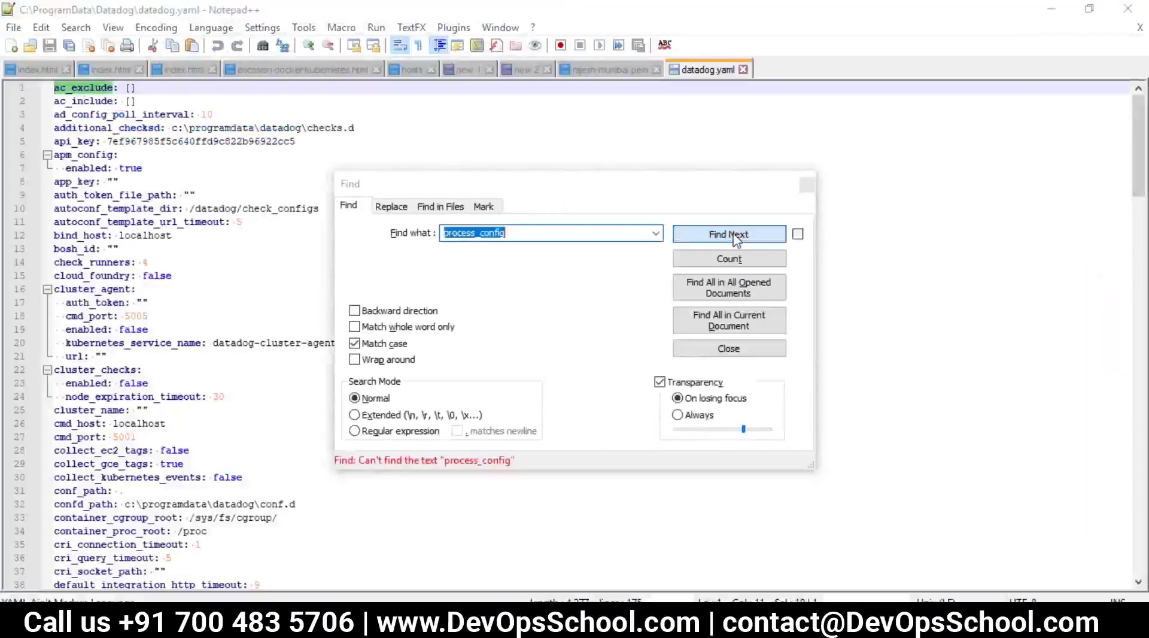
Step: Shorten the search term to process, search datadog.yaml for it, and close the Find dialog
click(519, 239)
key(BackSpace)
key(BackSpace)
key(BackSpace)
key(BackSpace)
key(BackSpace)
key(BackSpace)
key(BackSpace)
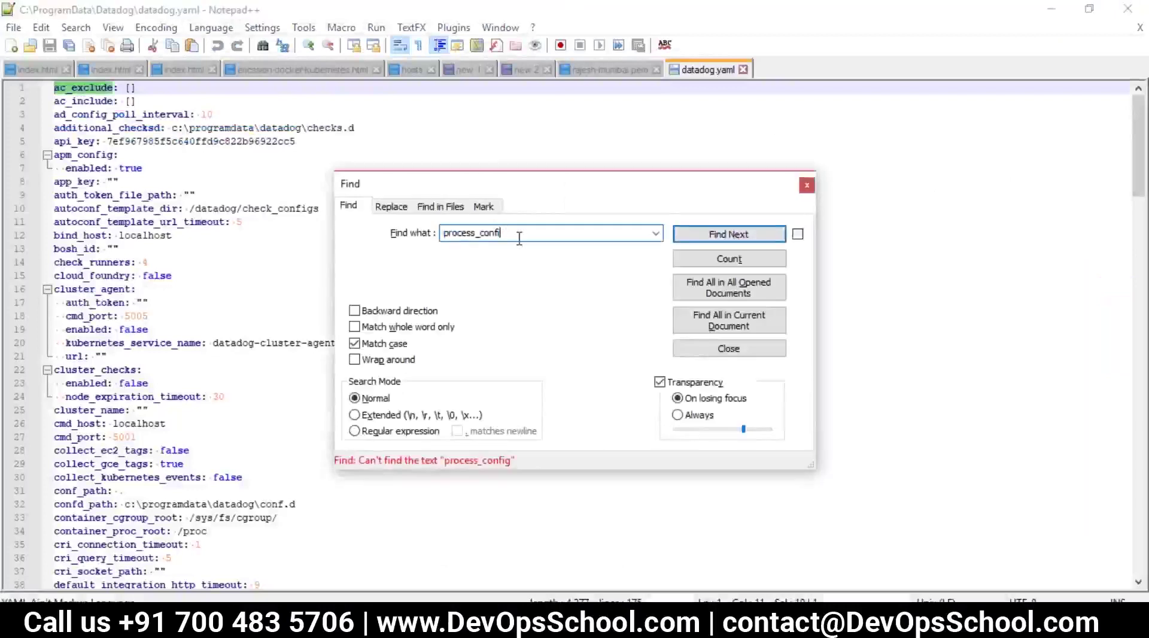
key(Return)
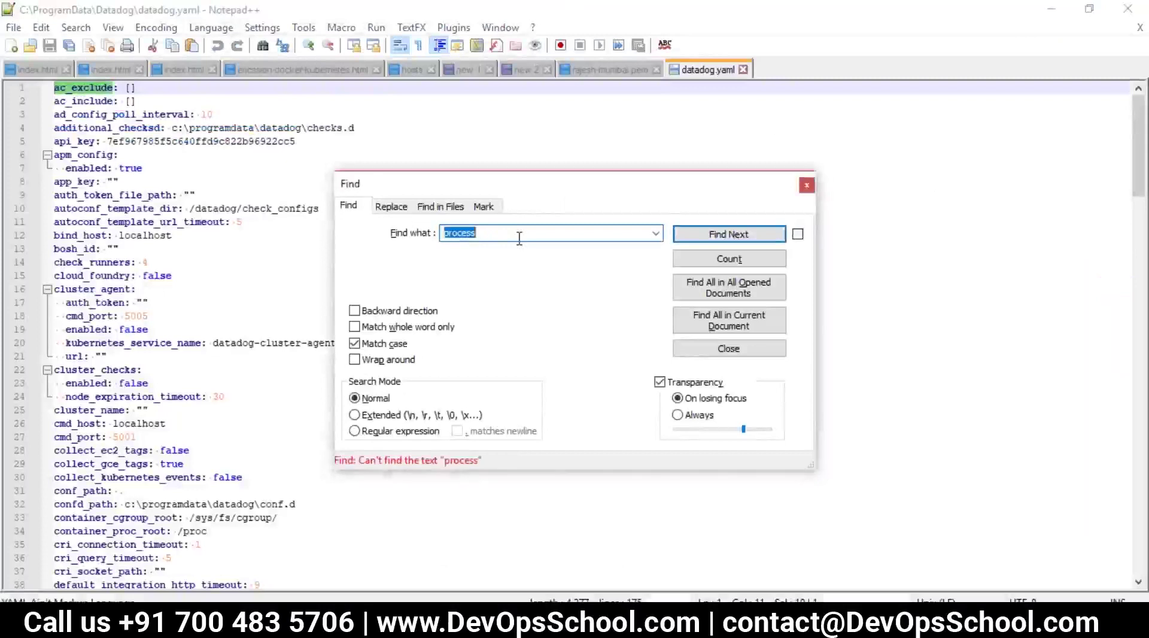
key(Escape)
Step: Look through datadog.yaml from beginning to end and back for a process collection setting
scroll(310, 364, down, 1)
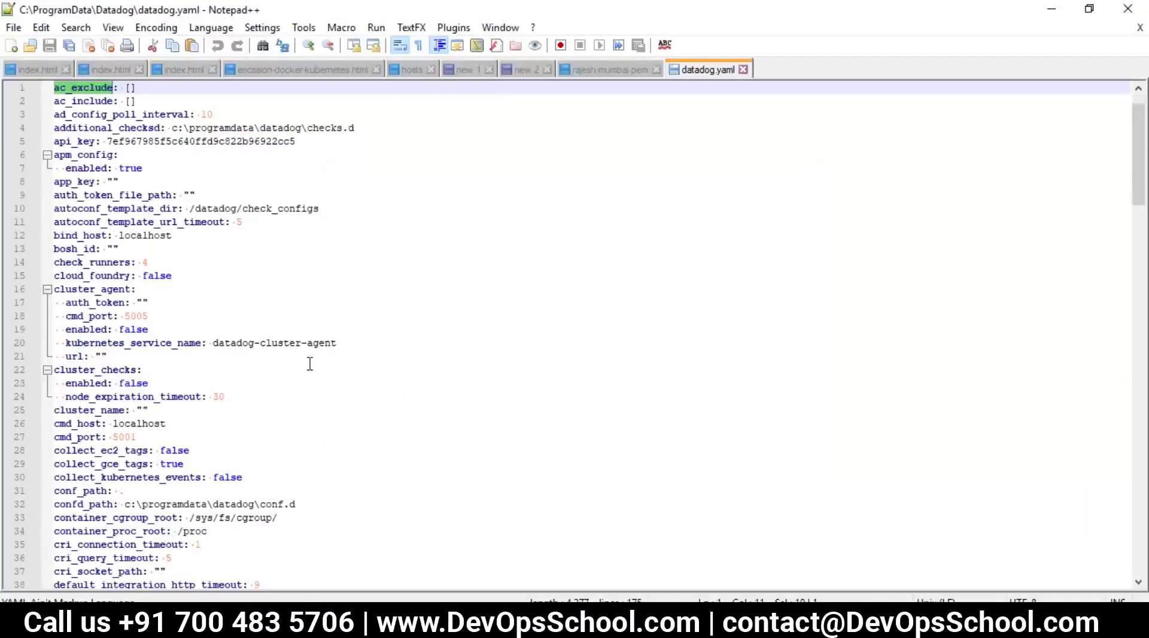
scroll(310, 364, down, 1)
scroll(310, 379, down, 5)
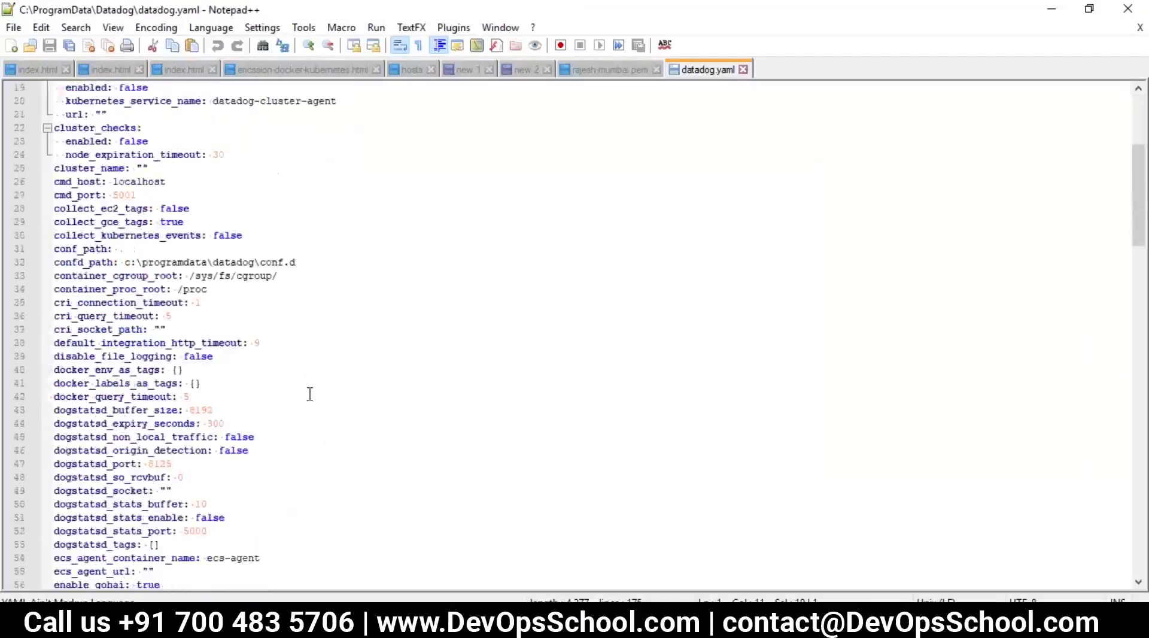
scroll(310, 394, down, 16)
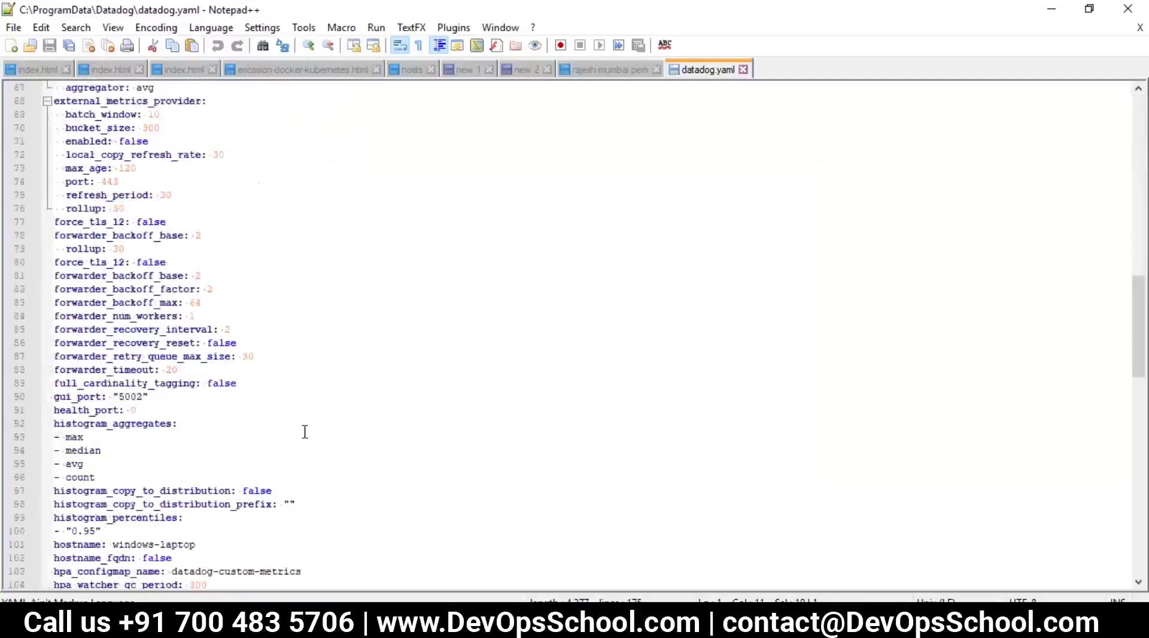
scroll(306, 431, down, 12)
scroll(309, 433, down, 12)
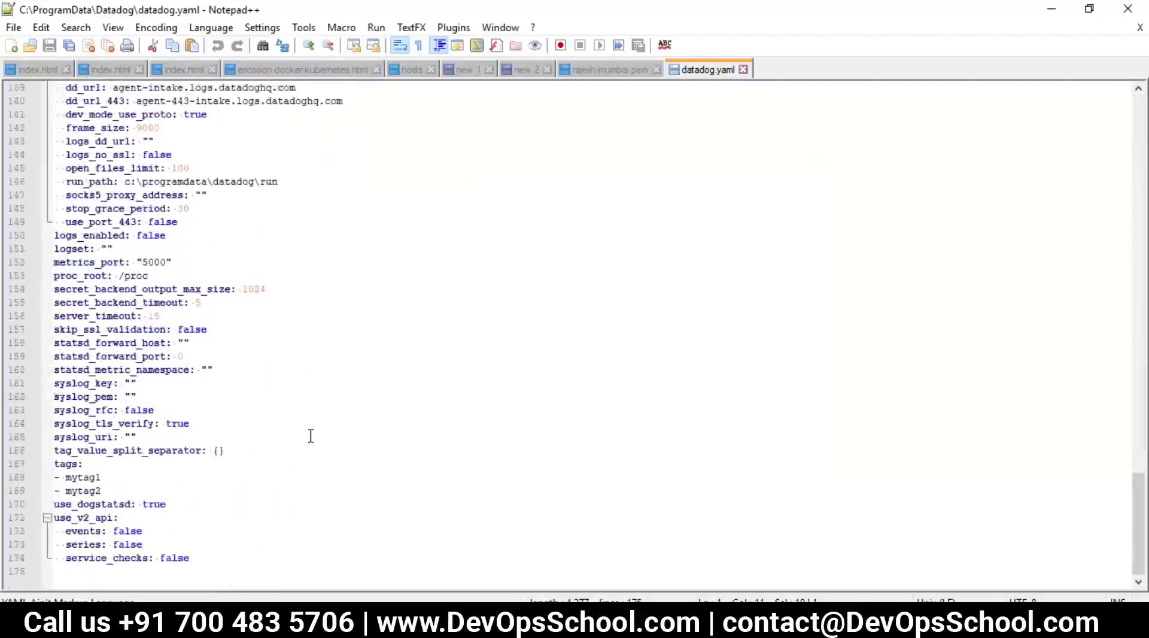
scroll(311, 435, up, 4)
scroll(204, 479, up, 1)
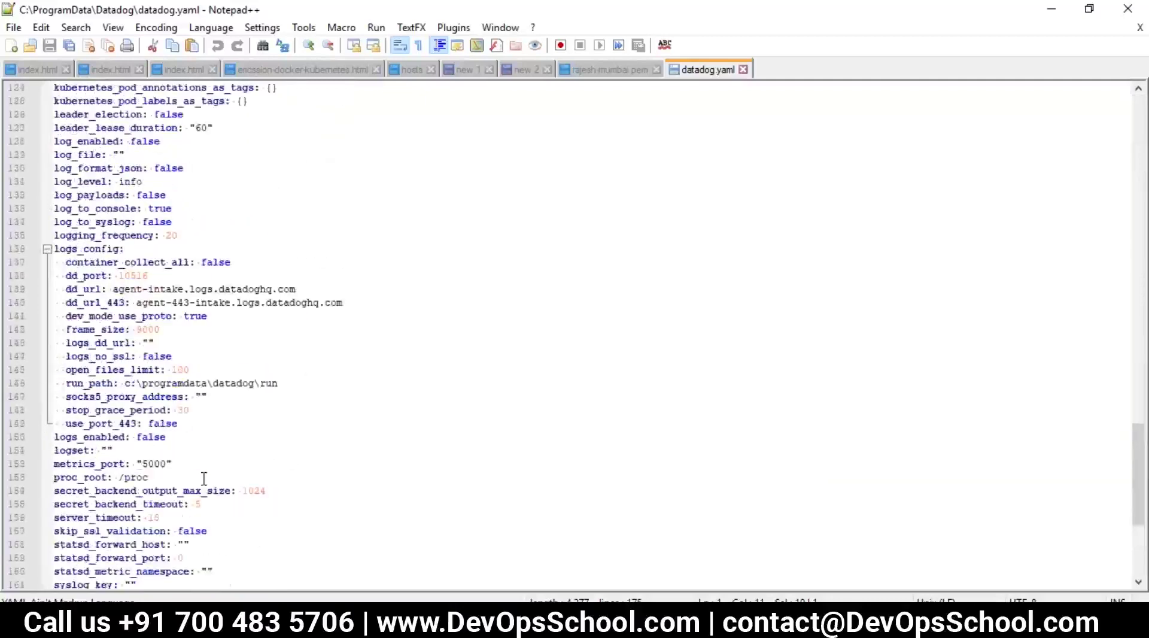
scroll(204, 479, up, 5)
scroll(204, 478, up, 7)
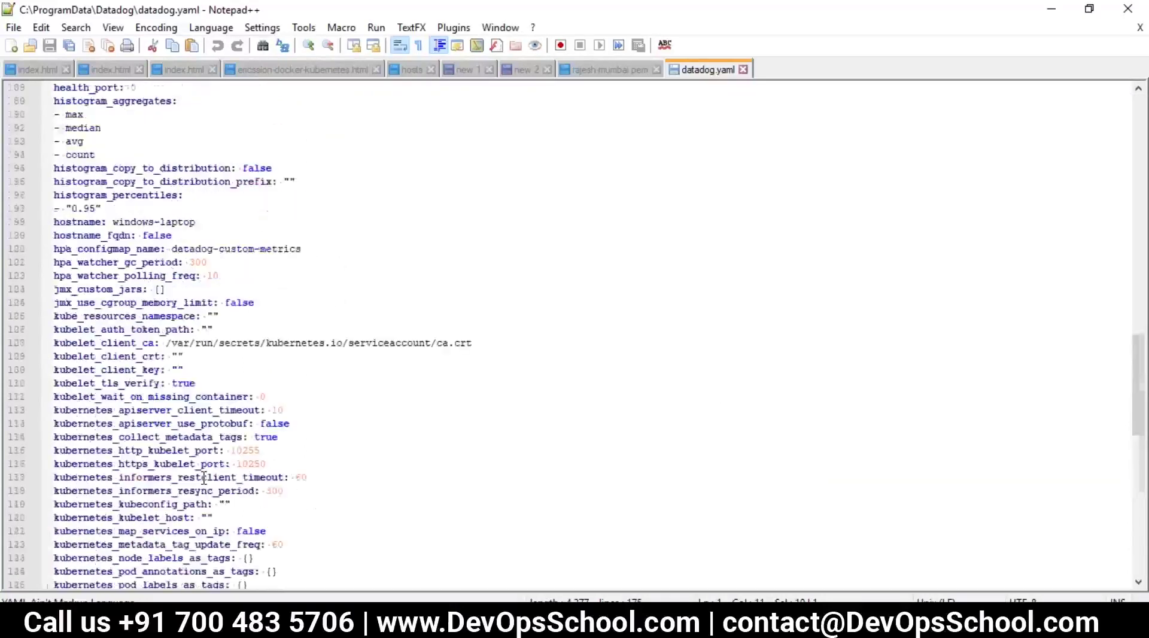
scroll(204, 479, up, 20)
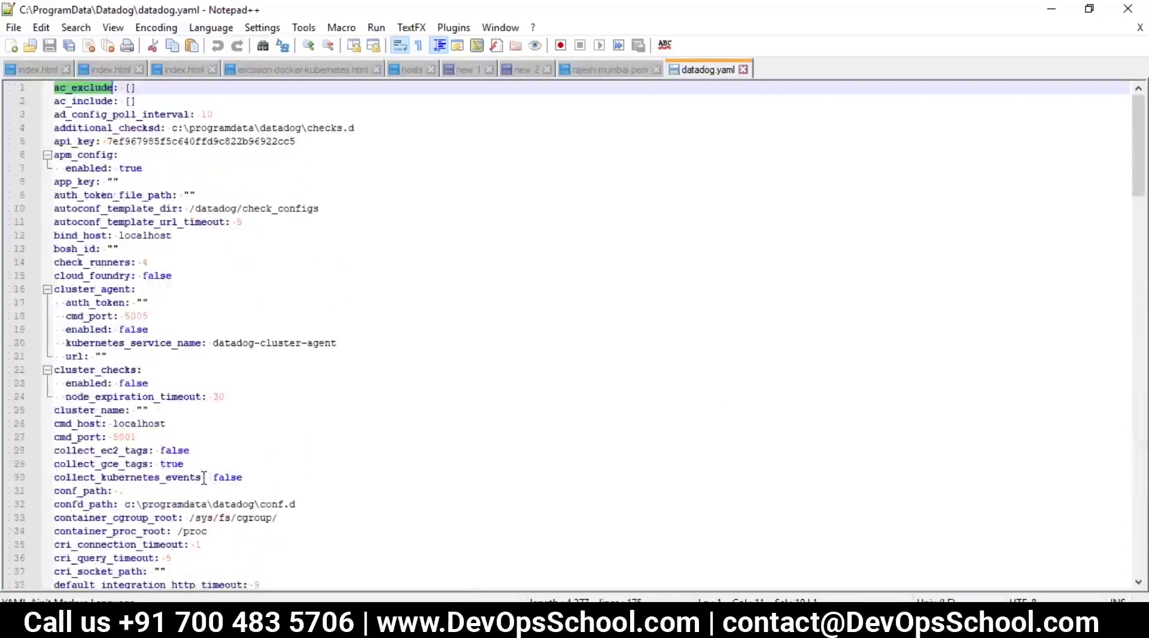
click(211, 243)
scroll(211, 243, down, 4)
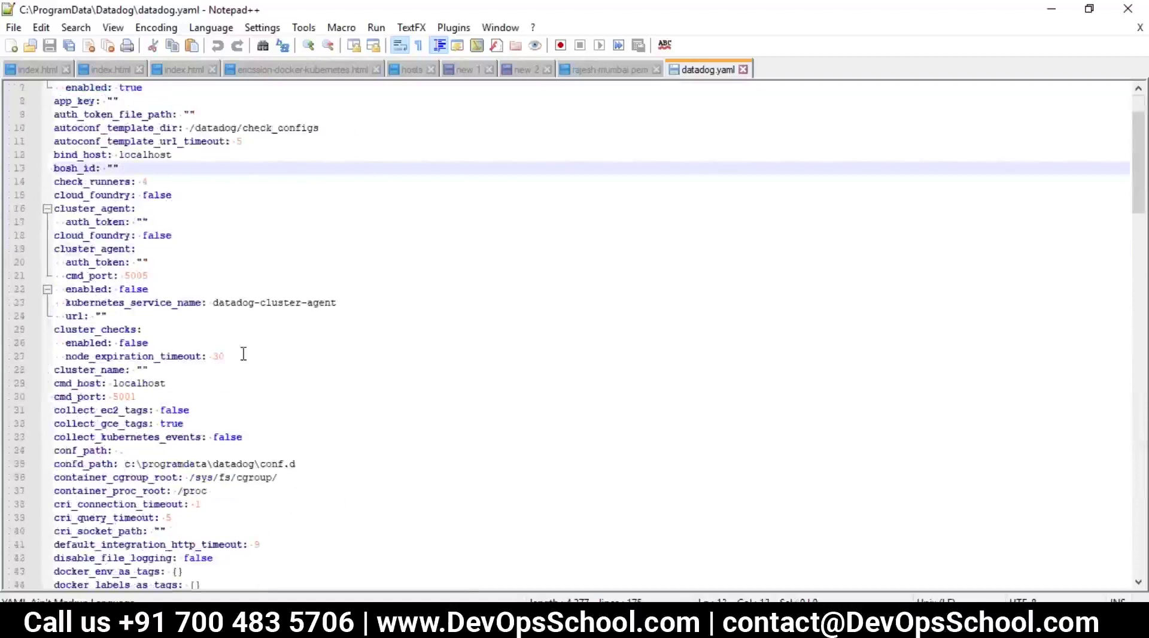
scroll(245, 361, down, 4)
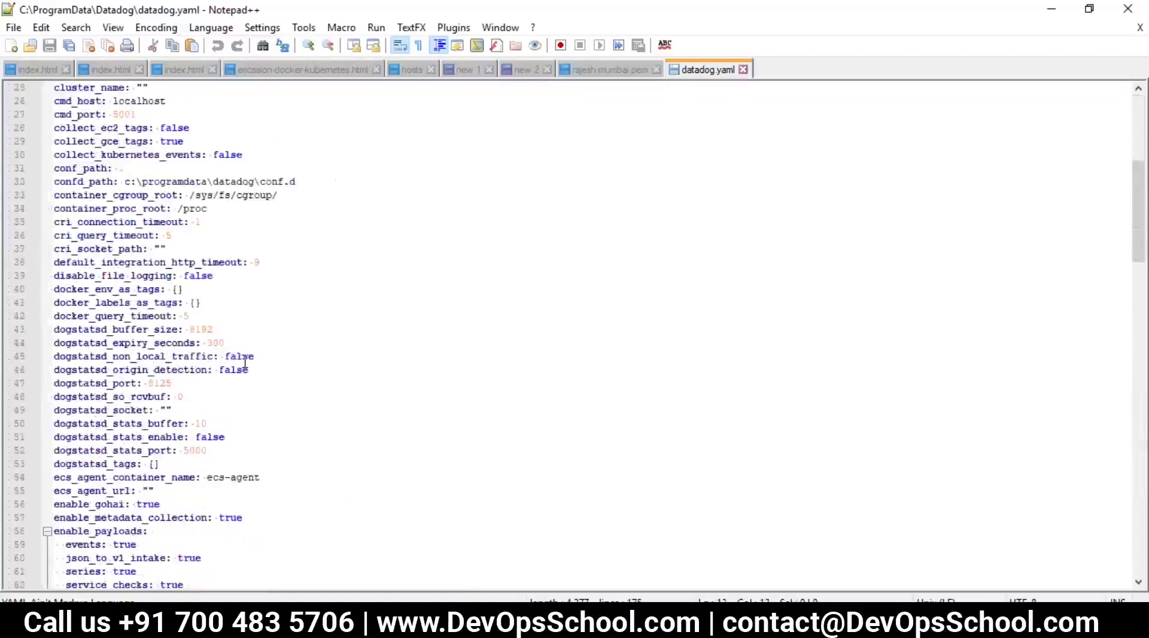
scroll(239, 374, down, 3)
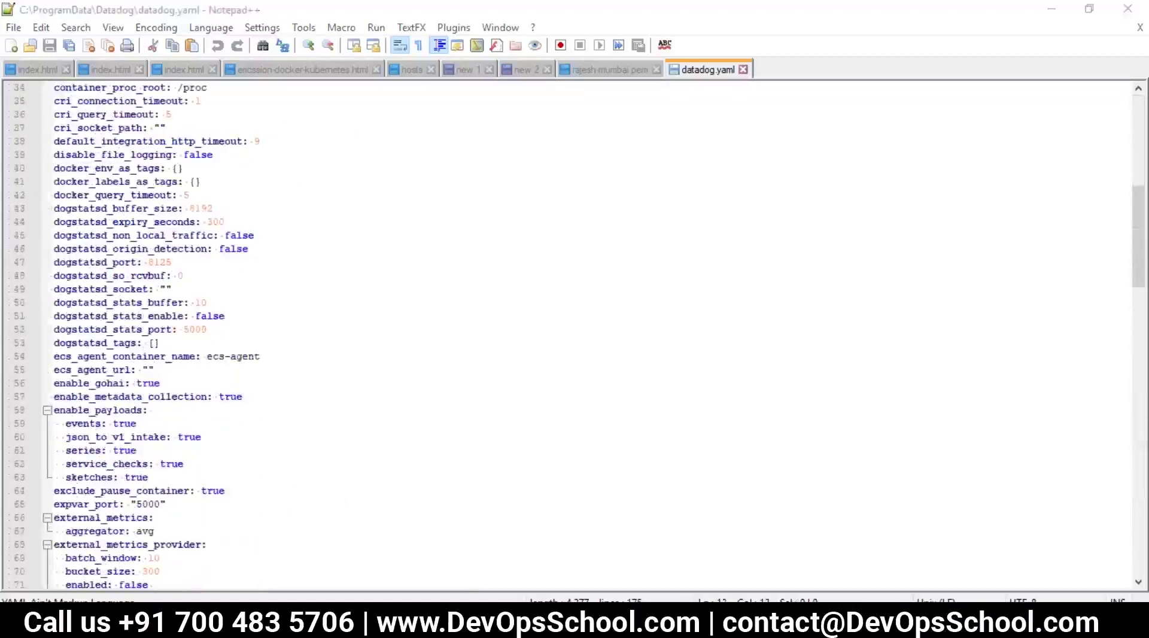
Step: Switch to Chrome and review the Live Process Monitoring docs page from its introduction to the installation section
key(alt+Tab)
scroll(514, 478, down, 4)
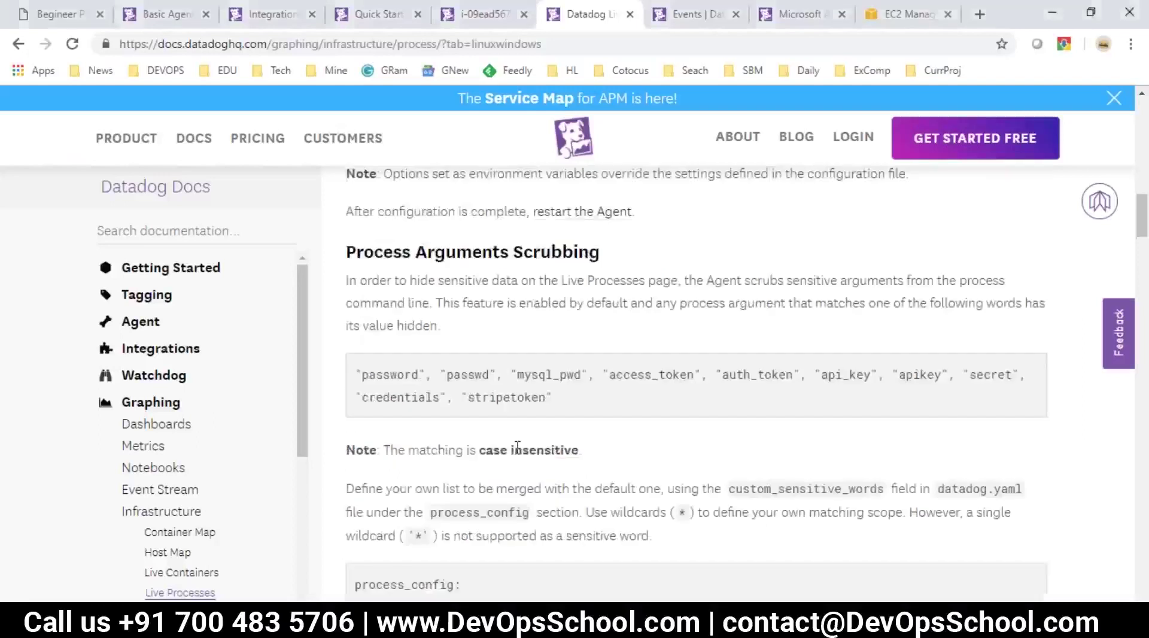
scroll(513, 477, up, 7)
scroll(513, 477, up, 7)
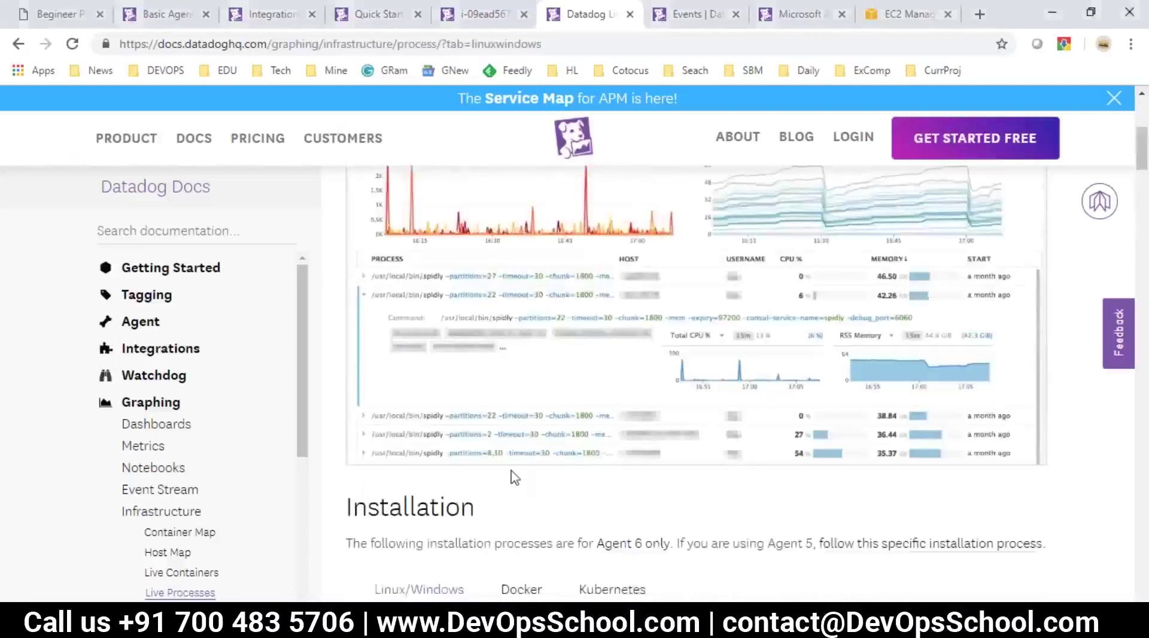
scroll(514, 477, down, 8)
scroll(563, 471, up, 1)
scroll(562, 471, up, 10)
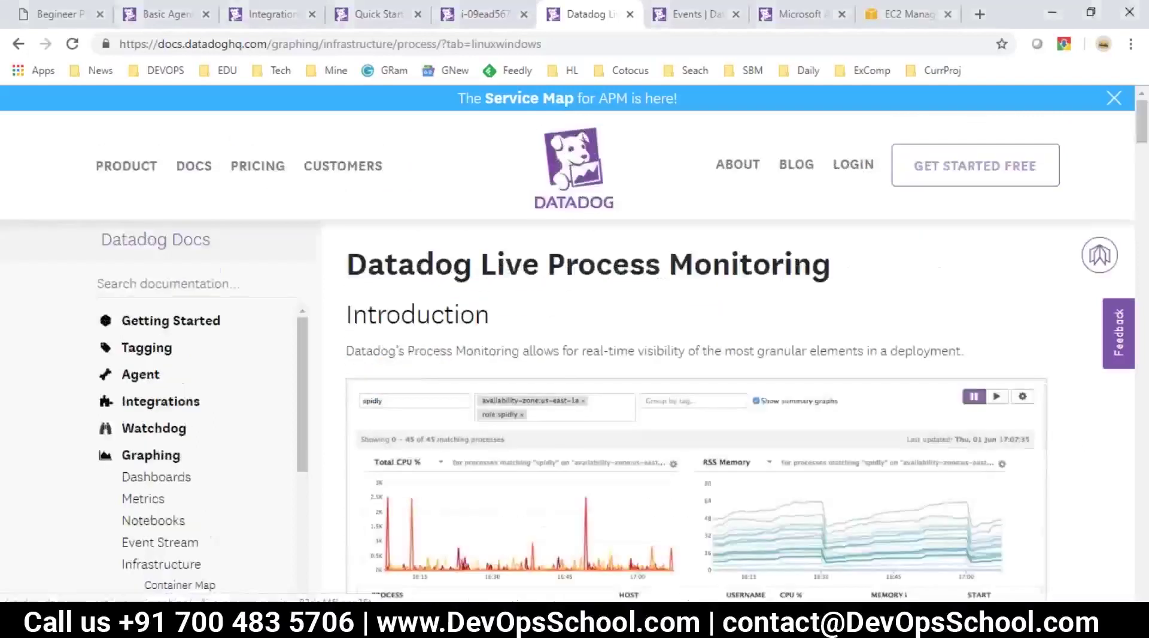
scroll(561, 473, down, 1)
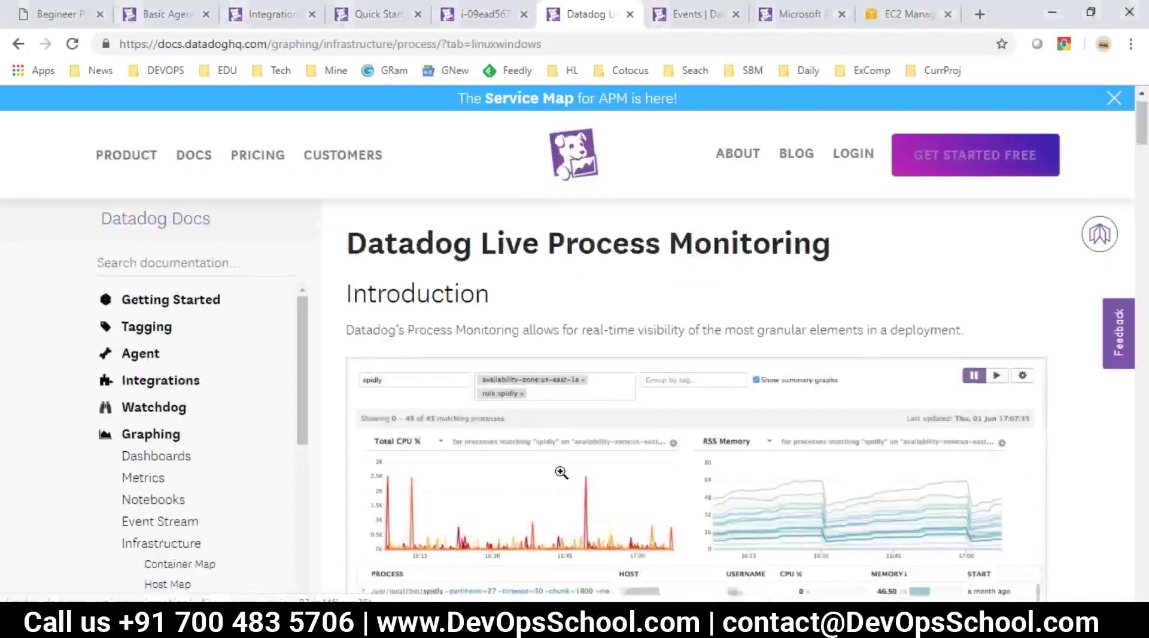
scroll(561, 473, down, 10)
Step: Search the docs page for windows and read the Linux/Windows installation instructions
key(ctrl+f)
text(windows)
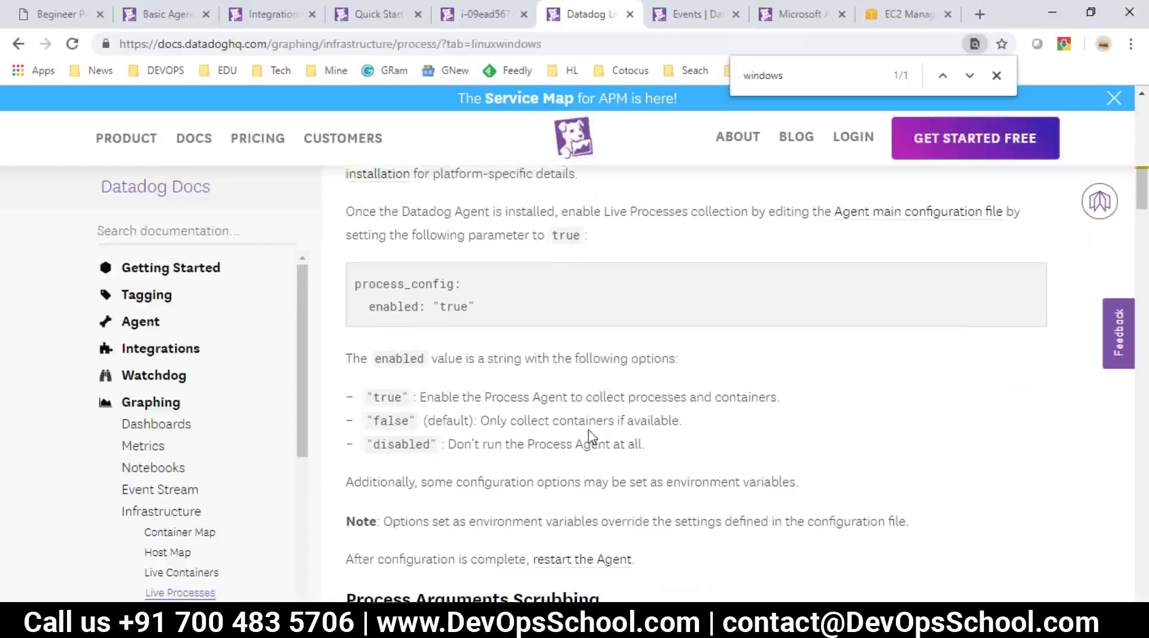
scroll(591, 436, up, 1)
scroll(591, 435, up, 5)
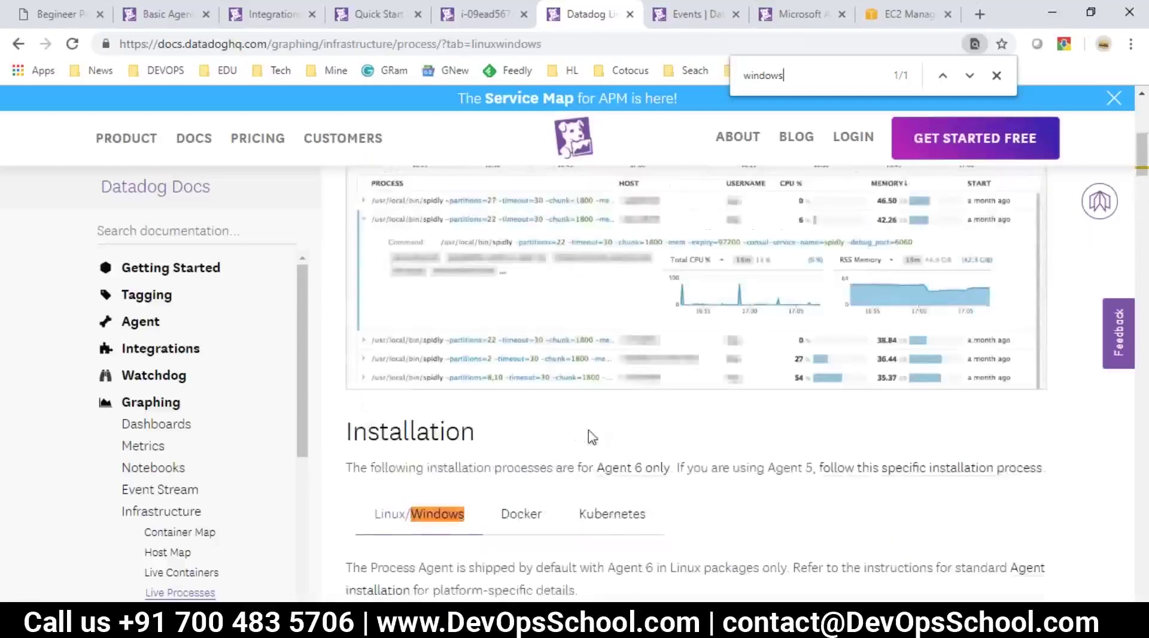
scroll(589, 432, down, 3)
scroll(591, 450, down, 3)
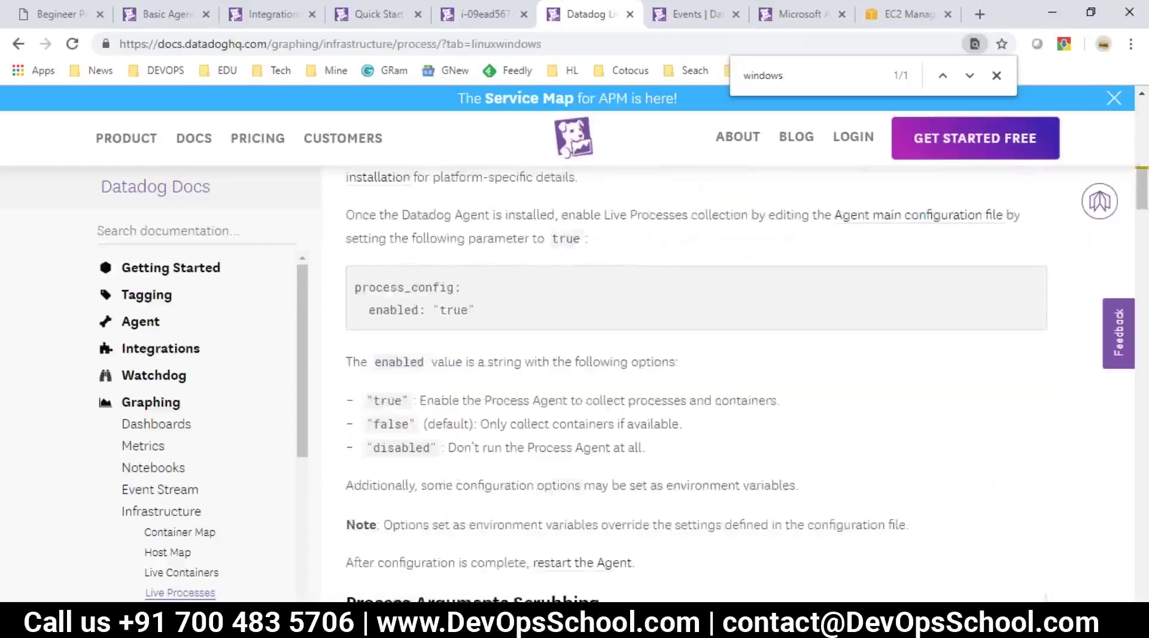
scroll(592, 450, up, 2)
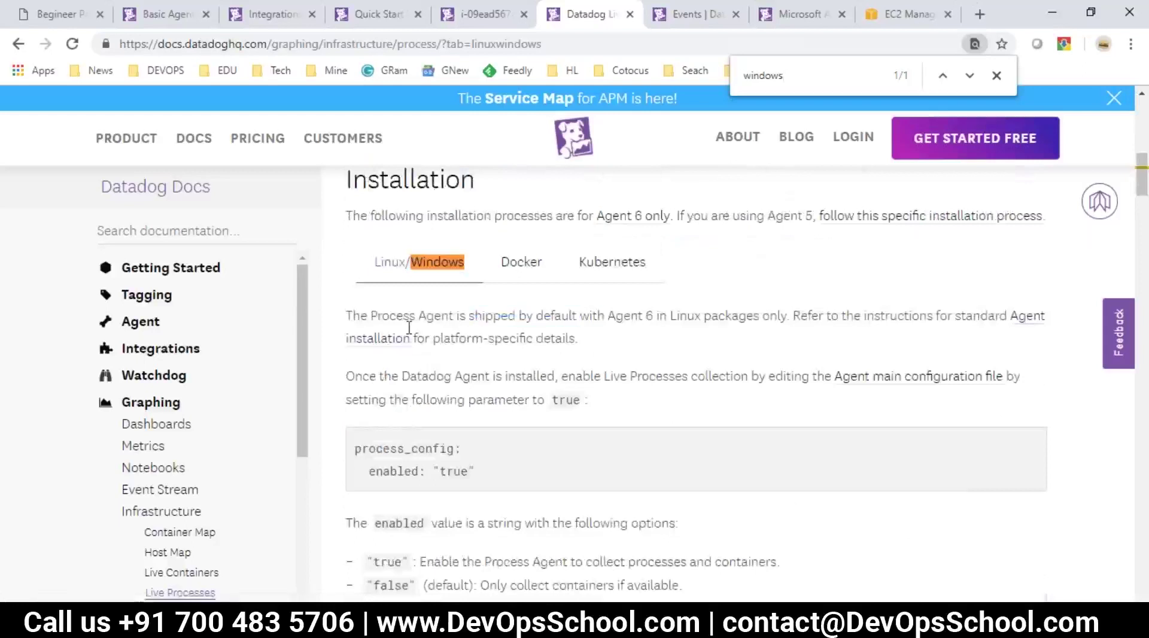
Step: Copy the setting name process_config from the Linux/Windows code example under the Live Processes collection instructions
drag(392, 376, 752, 377)
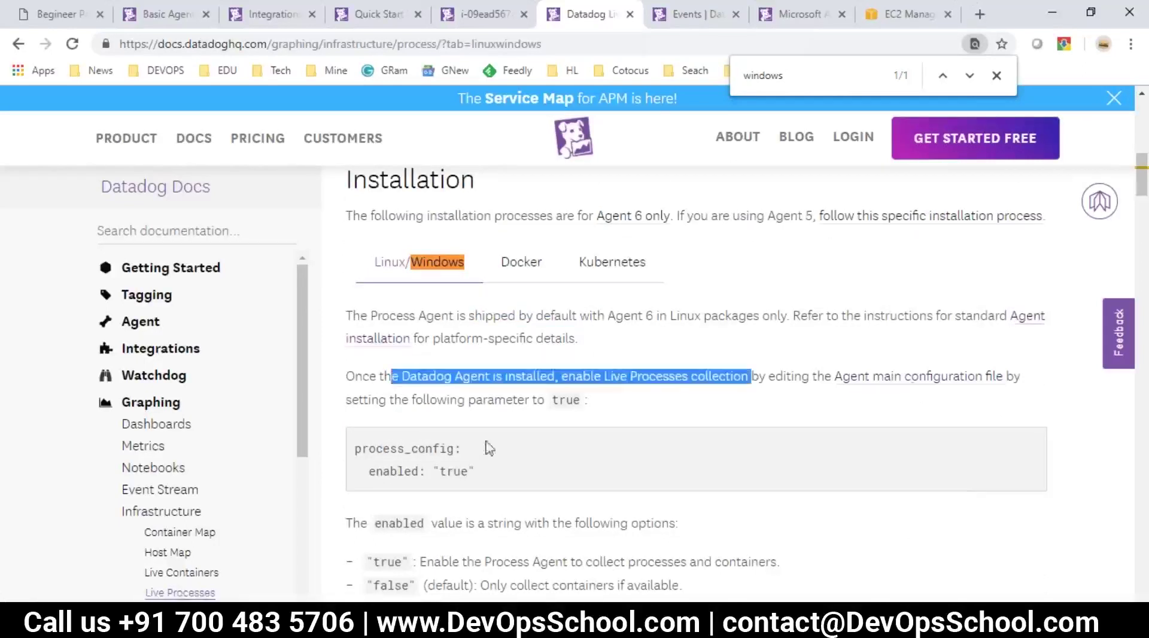
double_click(372, 449)
key(ctrl+c)
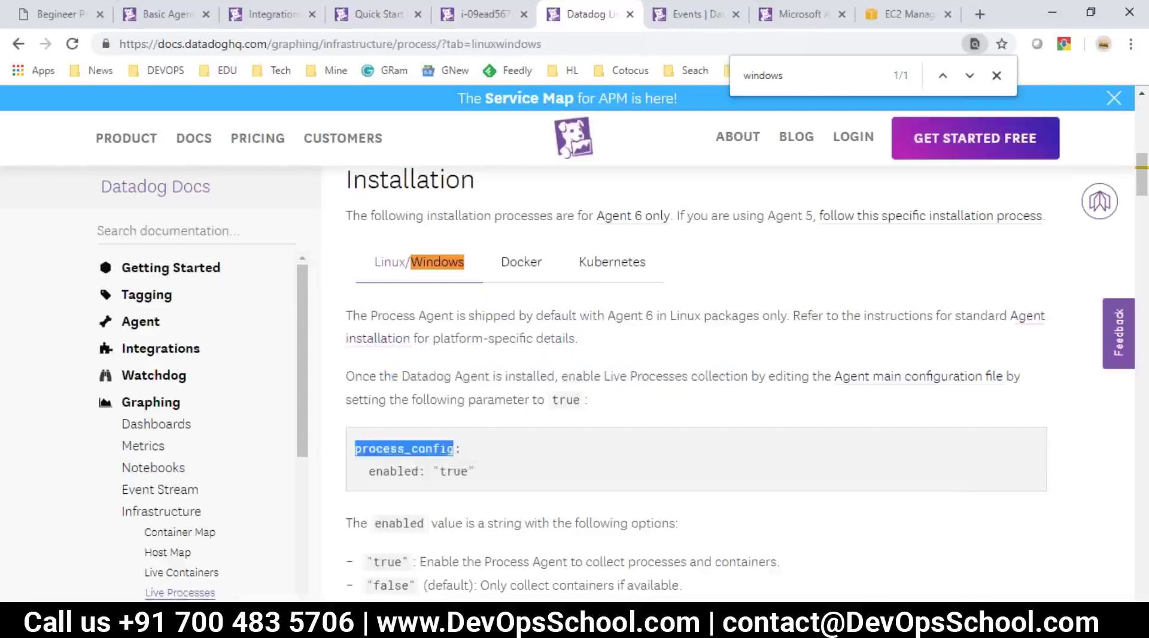
Step: Switch to Notepad++, search datadog.yaml for process_config again, and close the Find dialog
key(alt+Tab)
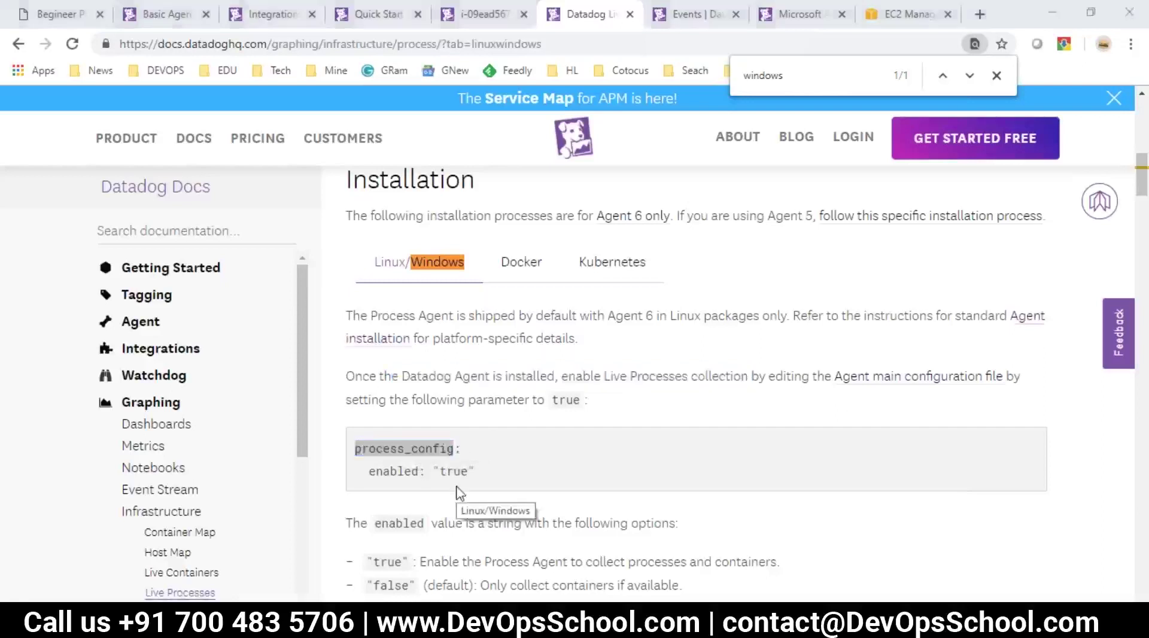
scroll(300, 402, up, 1)
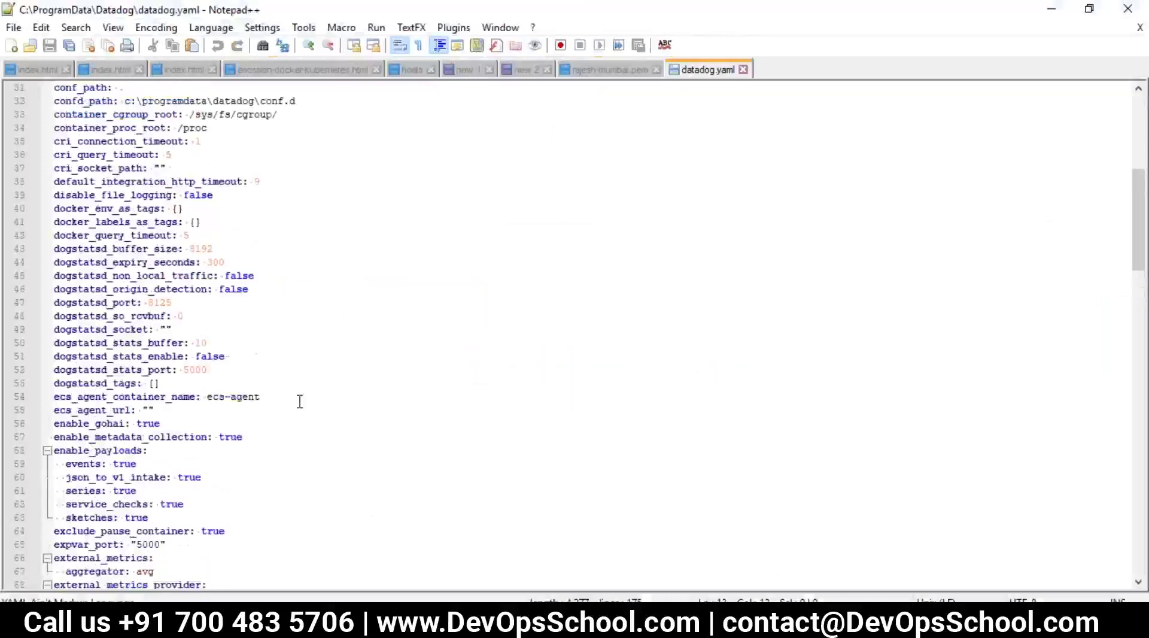
scroll(300, 395, up, 10)
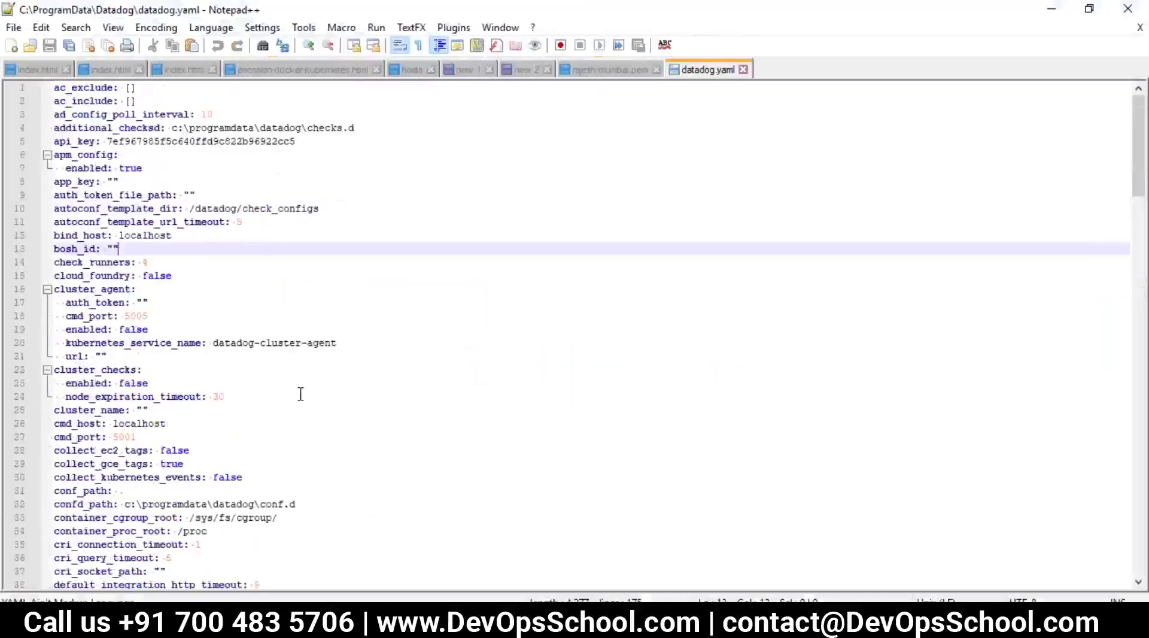
key(ctrl+f)
key(ctrl+v)
click(759, 238)
click(758, 239)
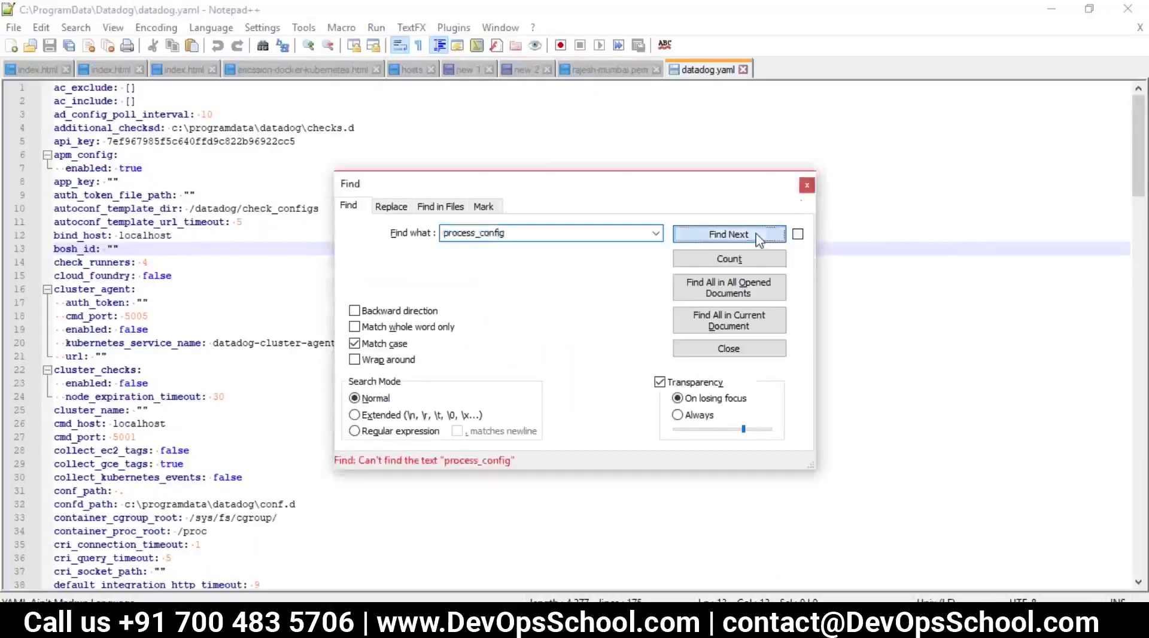
click(807, 187)
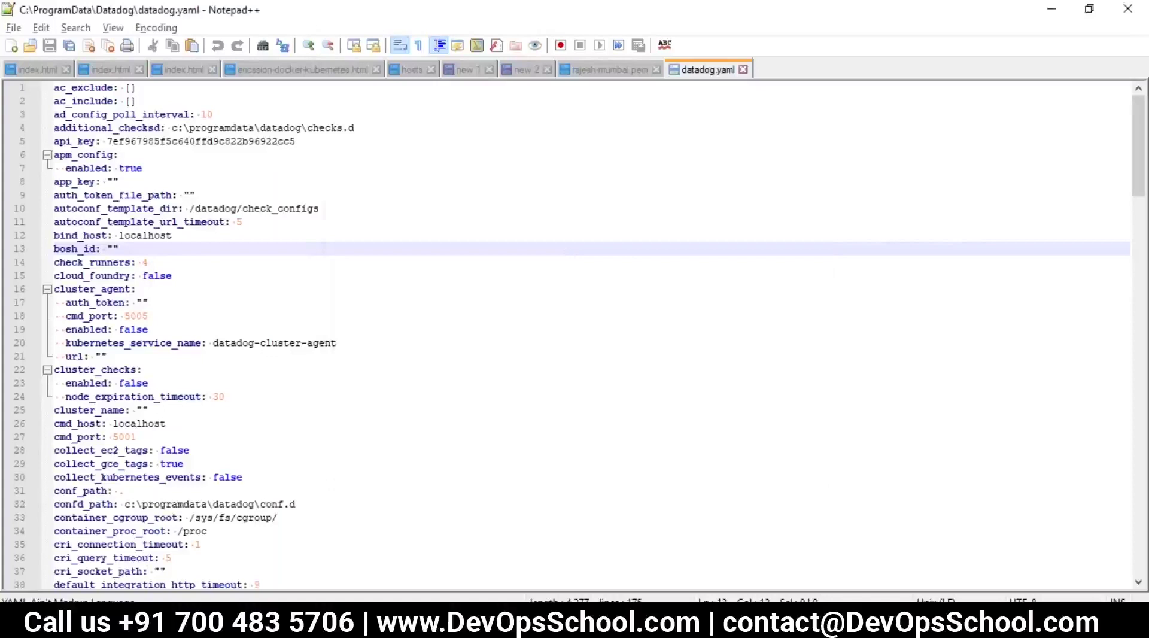
Step: Compare the process_config example in the Chrome docs page with datadog.yaml in Notepad++, ending on the docs page
key(alt+Tab)
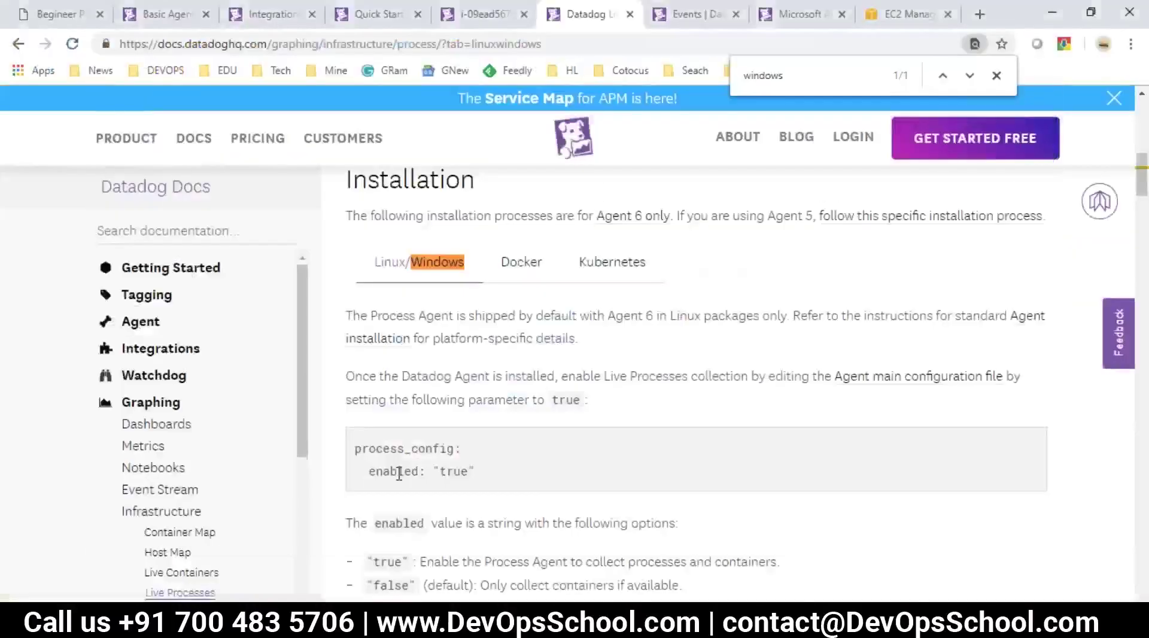
key(alt+Tab)
mouse_move(268, 629)
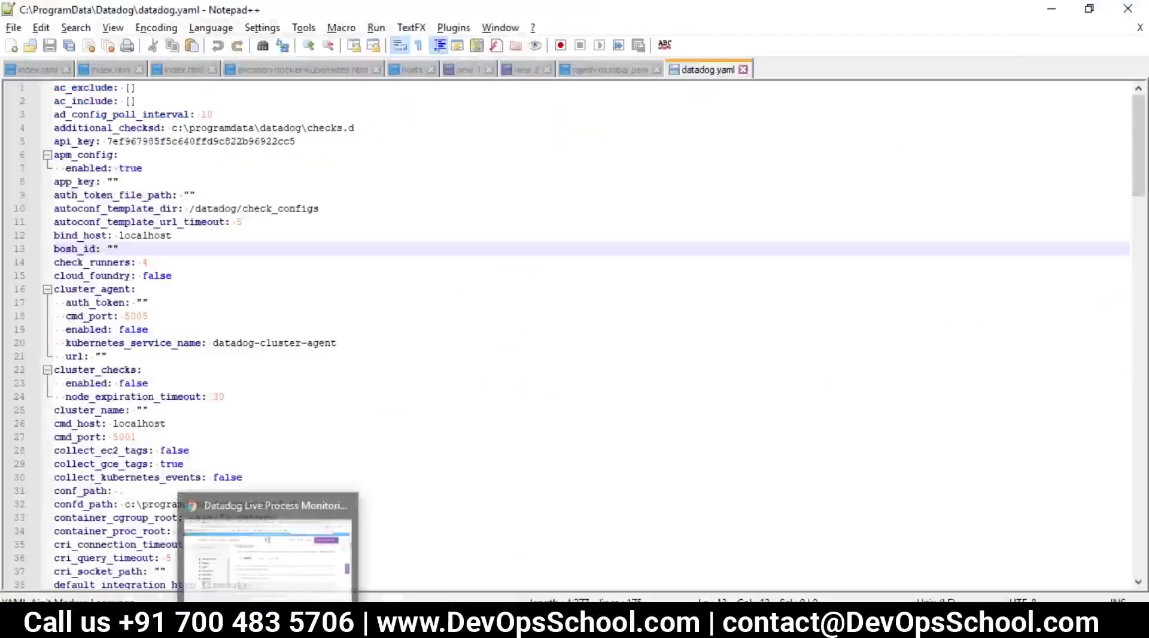
click(268, 629)
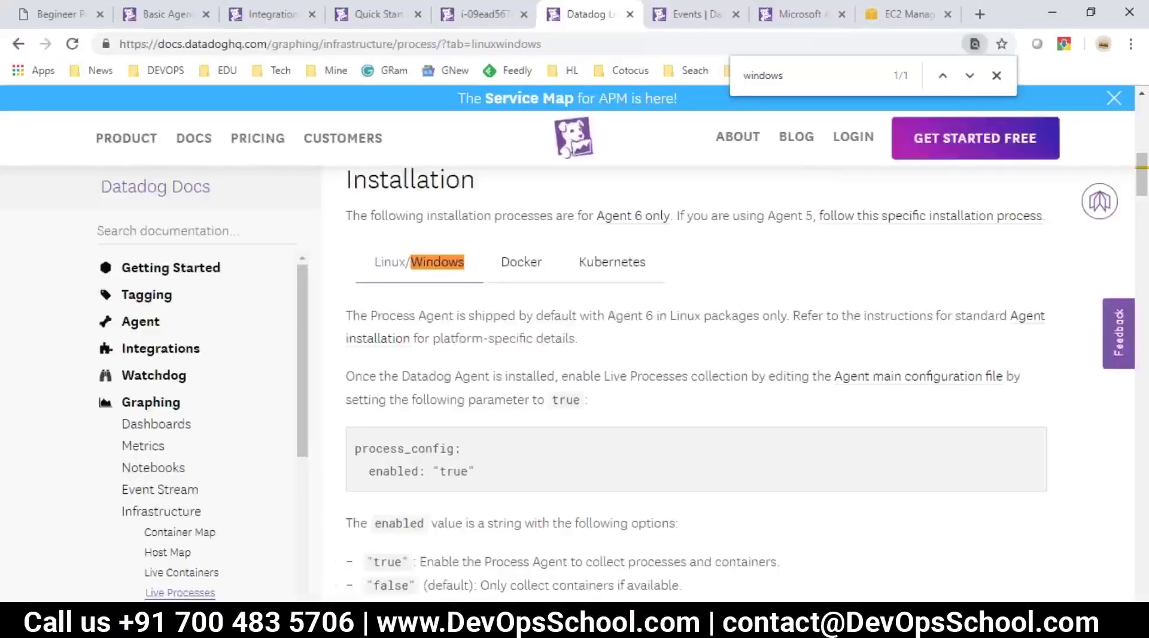
Step: Search the web in a new browser tab for datadog windows enable process monitoring
key(ctrl+t)
text(windo)
key(BackSpace)
key(BackSpace)
key(BackSpace)
key(BackSpace)
key(BackSpace)
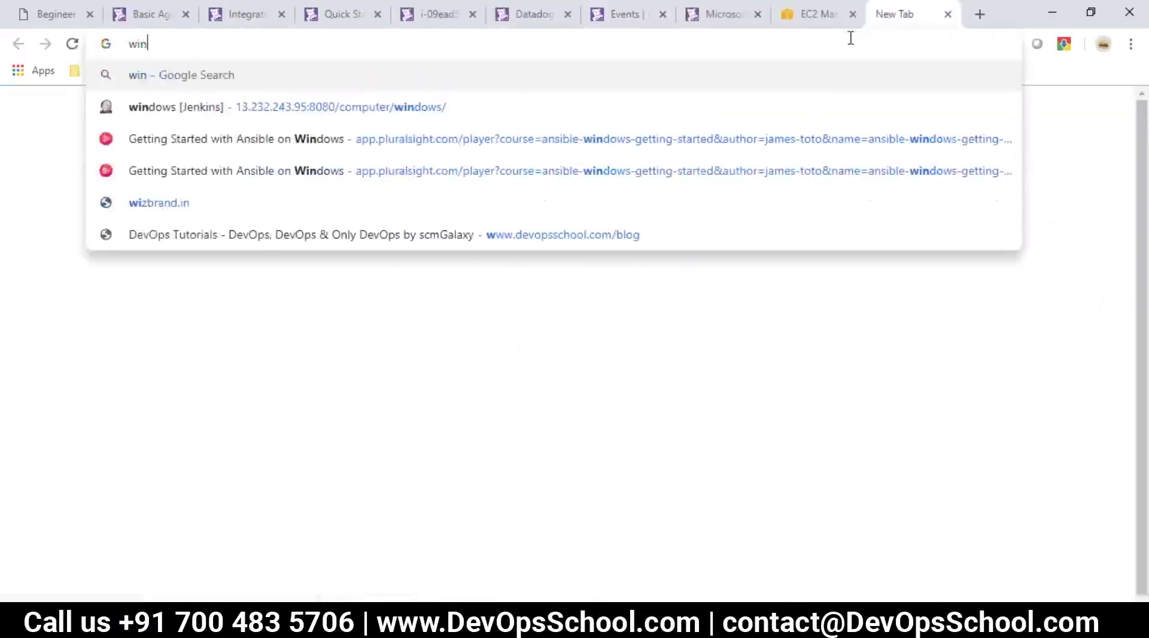
text(data)
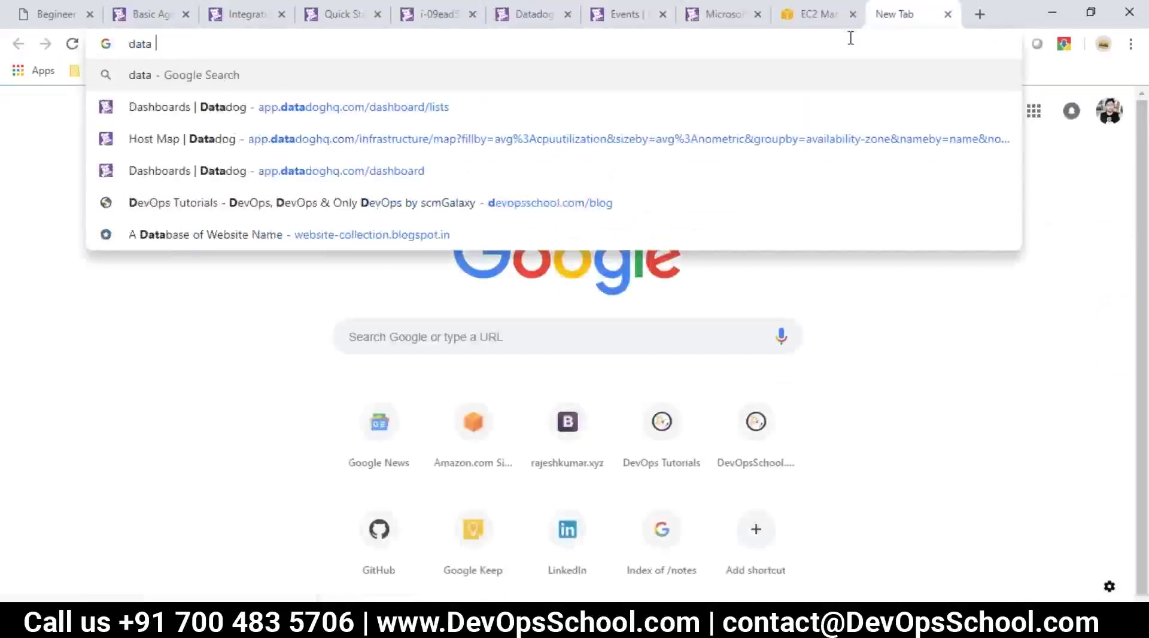
text(dog window)
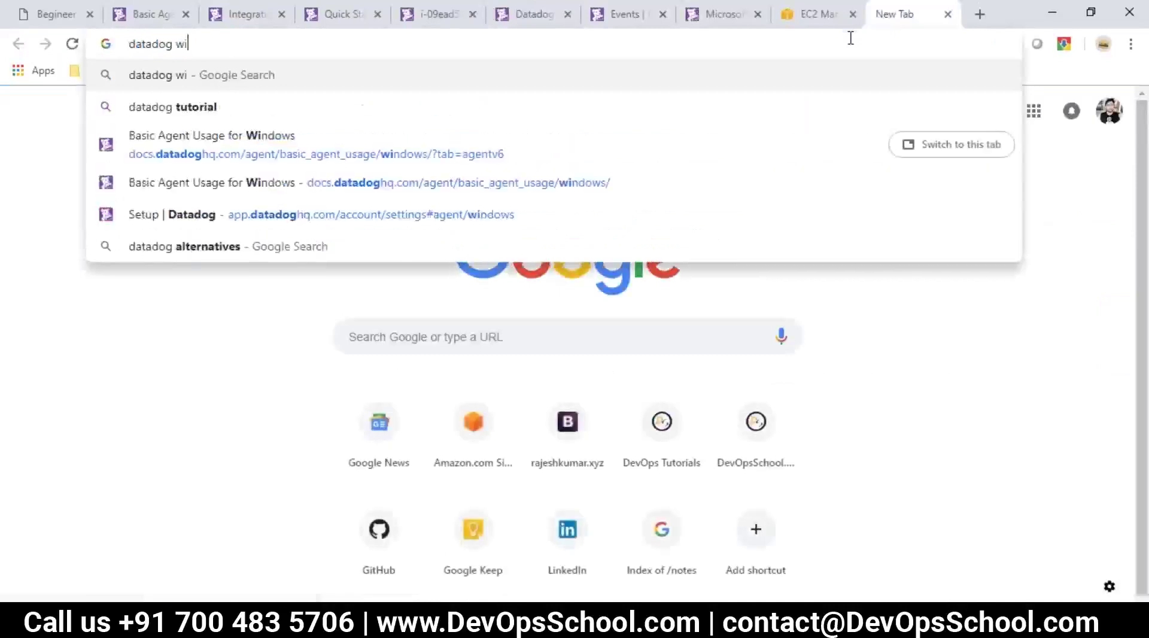
key(BackSpace)
key(BackSpace)
key(BackSpace)
key(BackSpace)
key(BackSpace)
text(indows process_config)
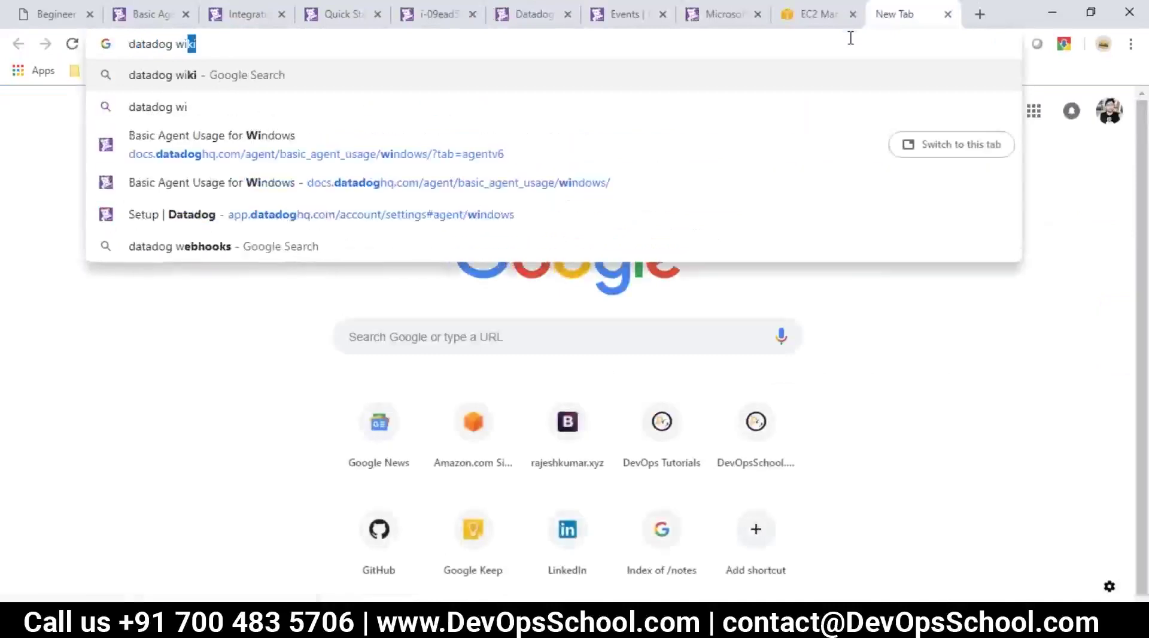
key(BackSpace)
key(BackSpace)
key(BackSpace)
key(BackSpace)
key(BackSpace)
key(BackSpace)
key(BackSpace)
key(BackSpace)
key(BackSpace)
key(BackSpace)
key(BackSpace)
key(BackSpace)
key(BackSpace)
key(BackSpace)
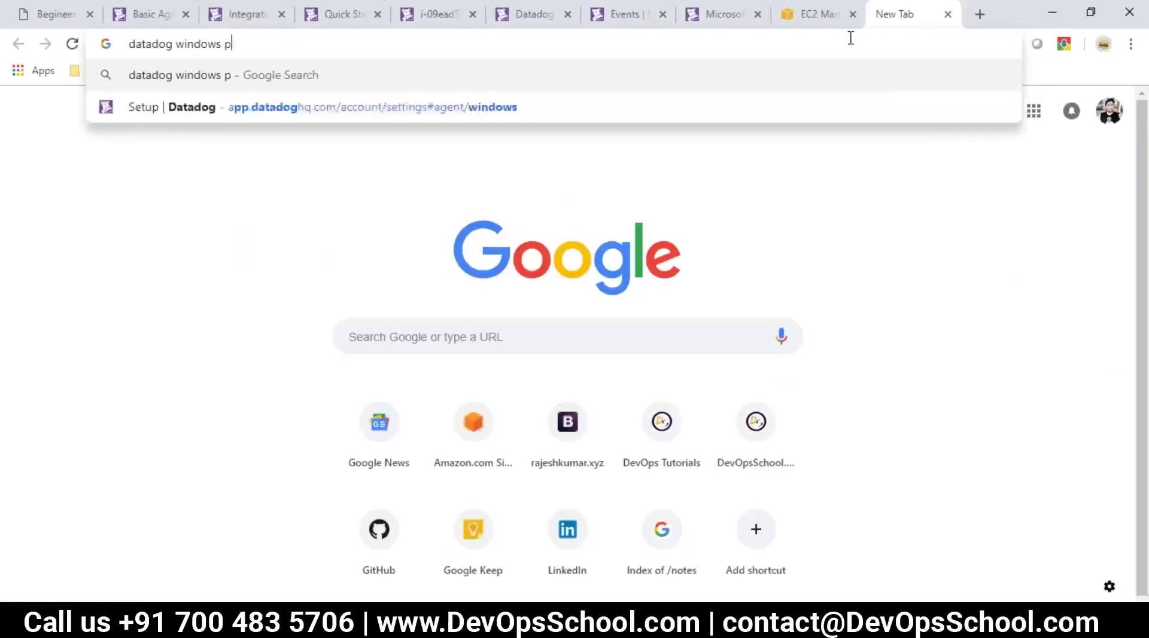
text(enabke)
key(BackSpace)
key(BackSpace)
key(BackSpace)
text(l)
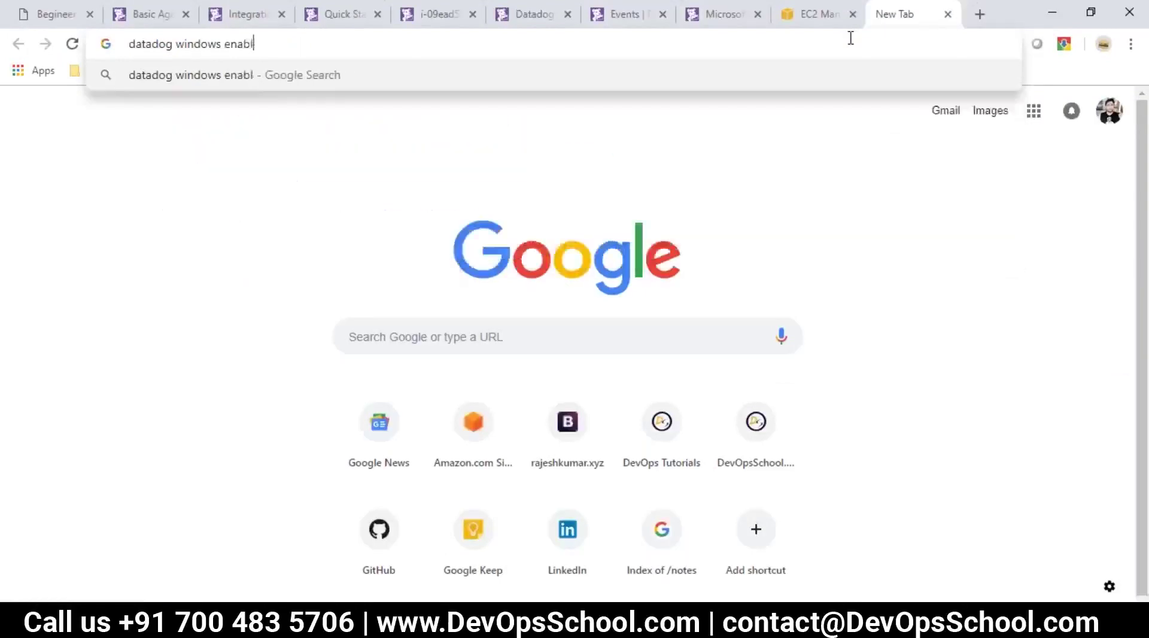
text(e proce)
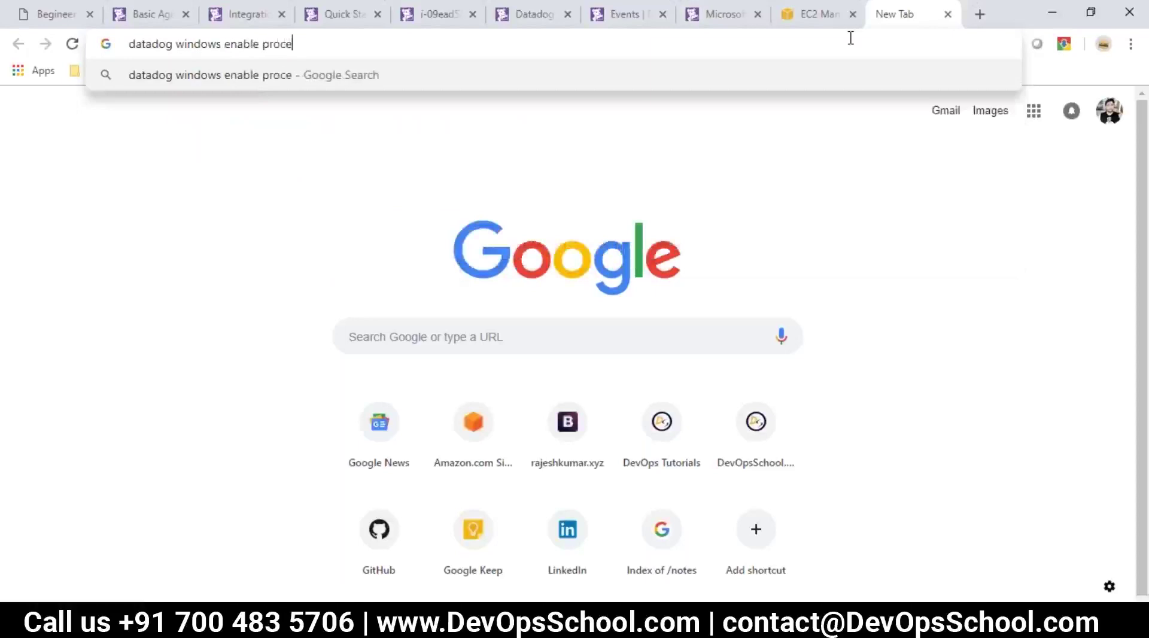
text(ss monitoring)
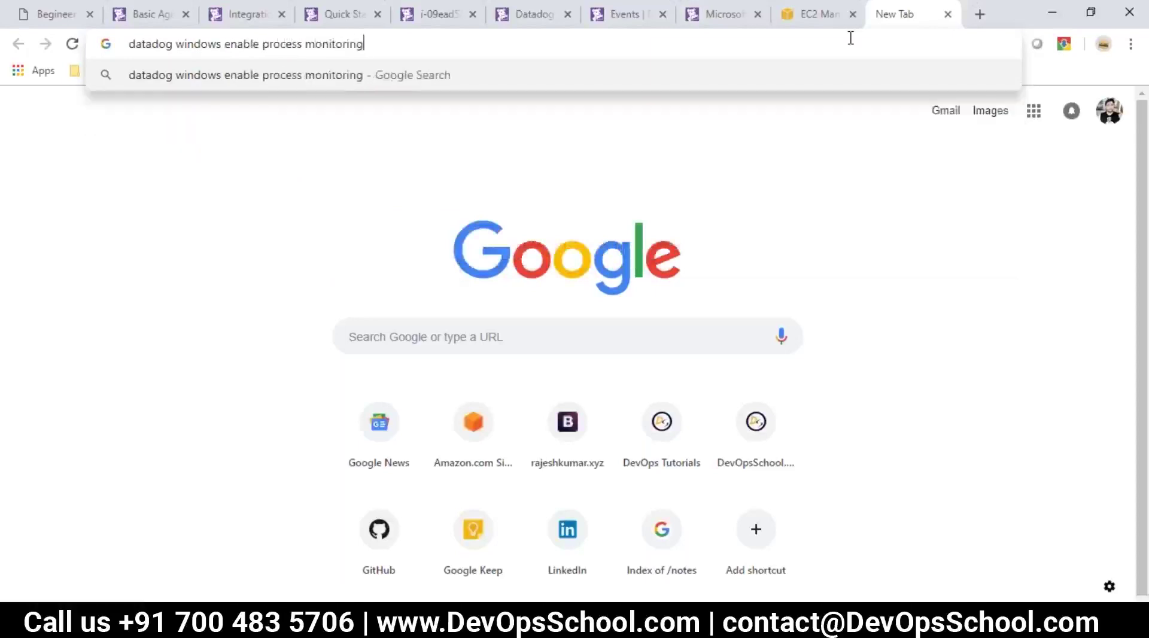
key(Return)
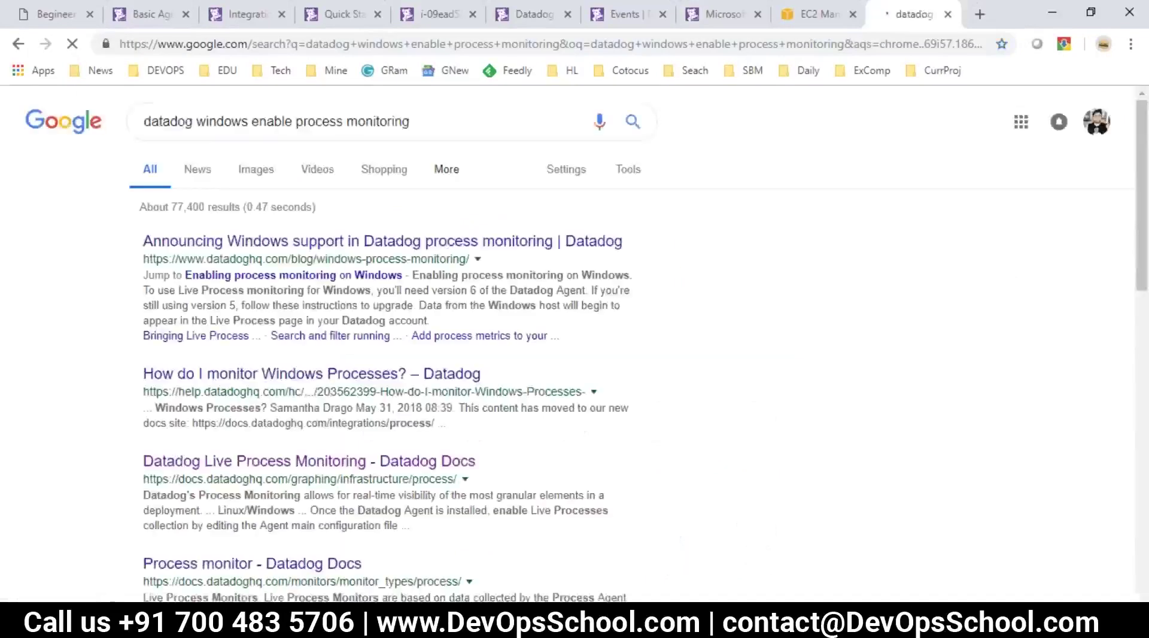
Step: Open the "Enabling process monitoring on Windows" section of the Datadog blog result in a new browser tab and switch to it
right_click(337, 280)
key(Escape)
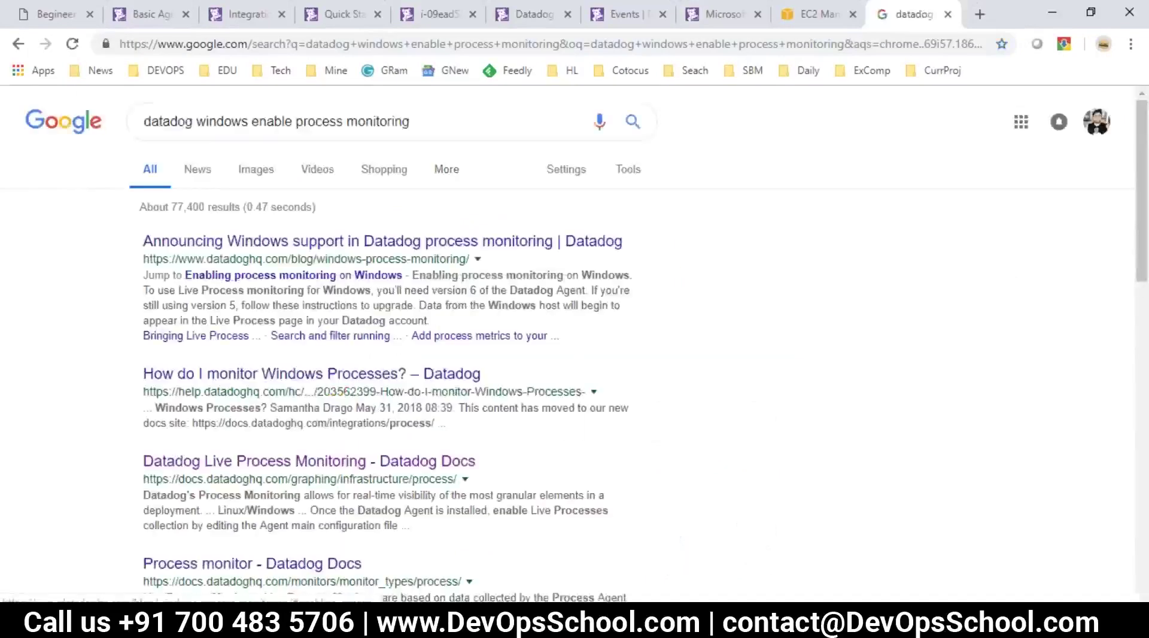
click(916, 14)
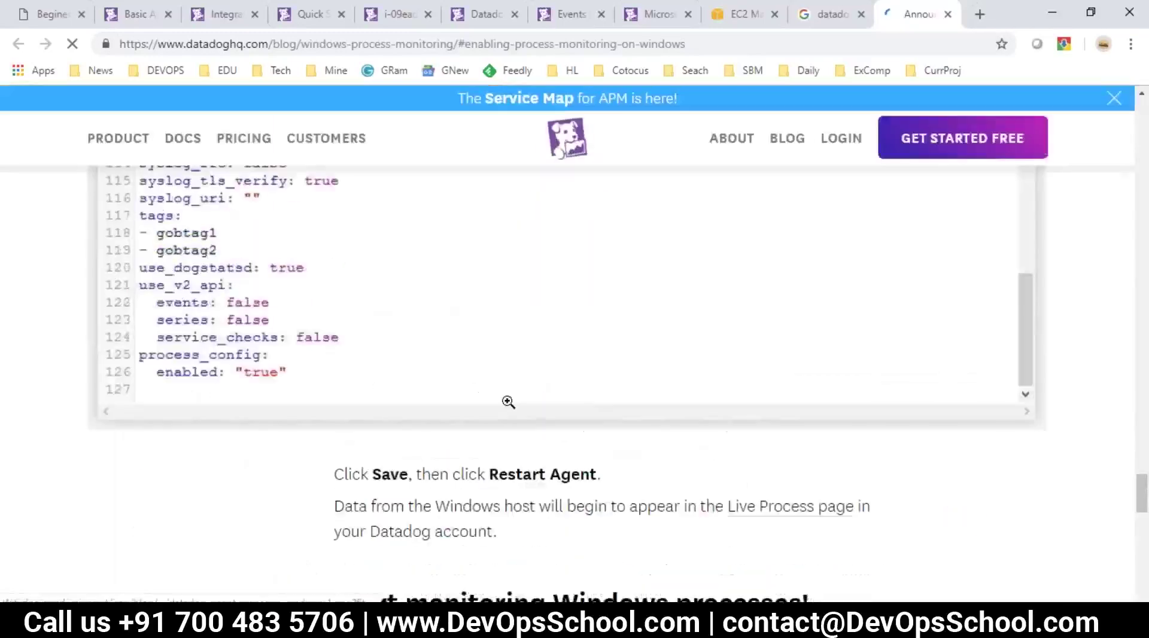
Step: Skim the Windows process monitoring article from the Agent Manager configuration example back to its introduction
scroll(508, 401, up, 4)
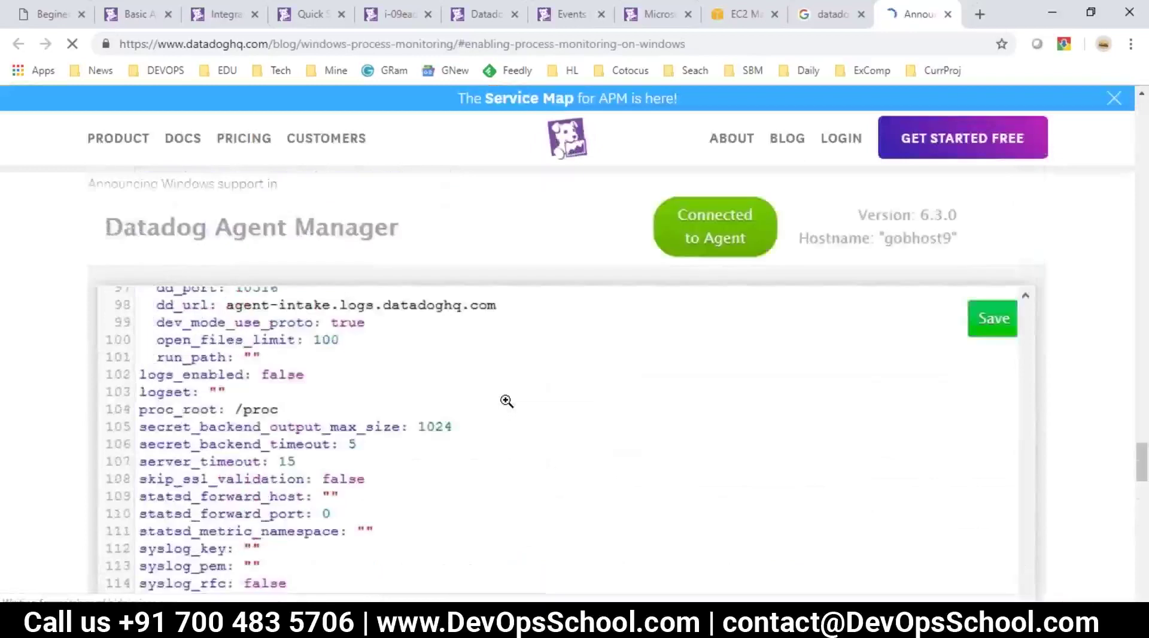
scroll(507, 402, down, 10)
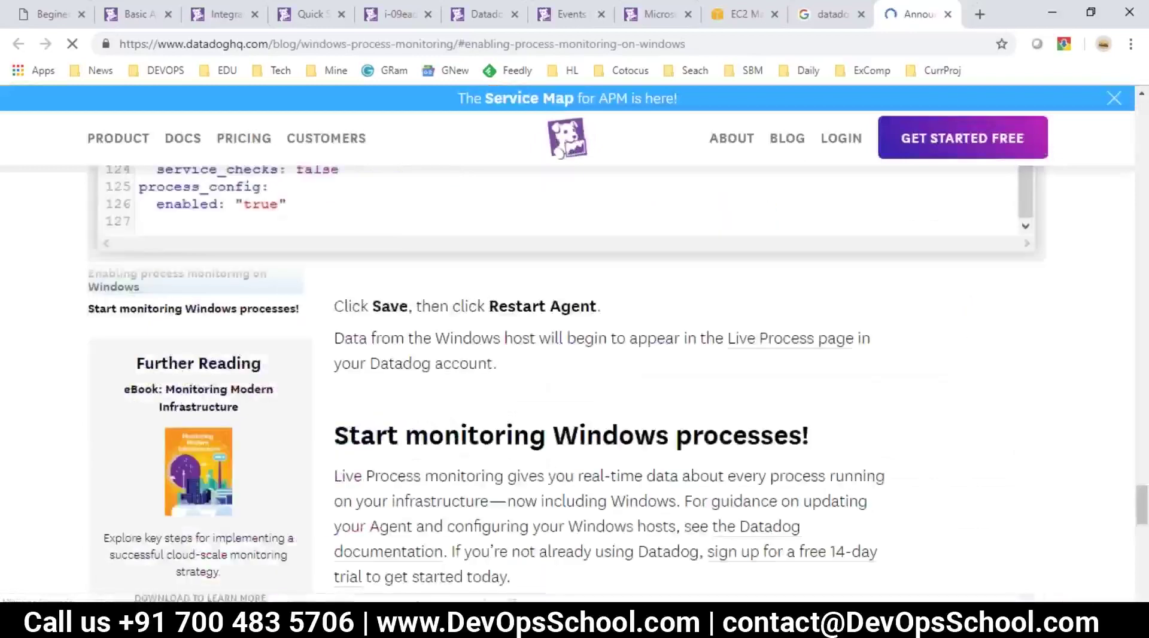
scroll(568, 383, up, 10)
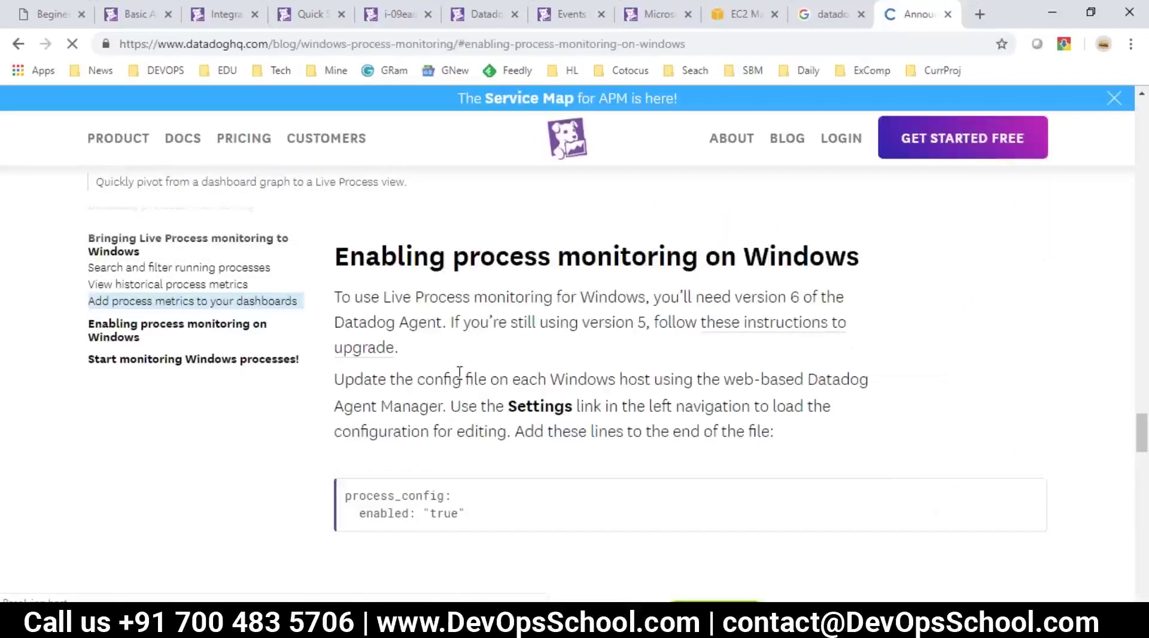
scroll(568, 383, up, 4)
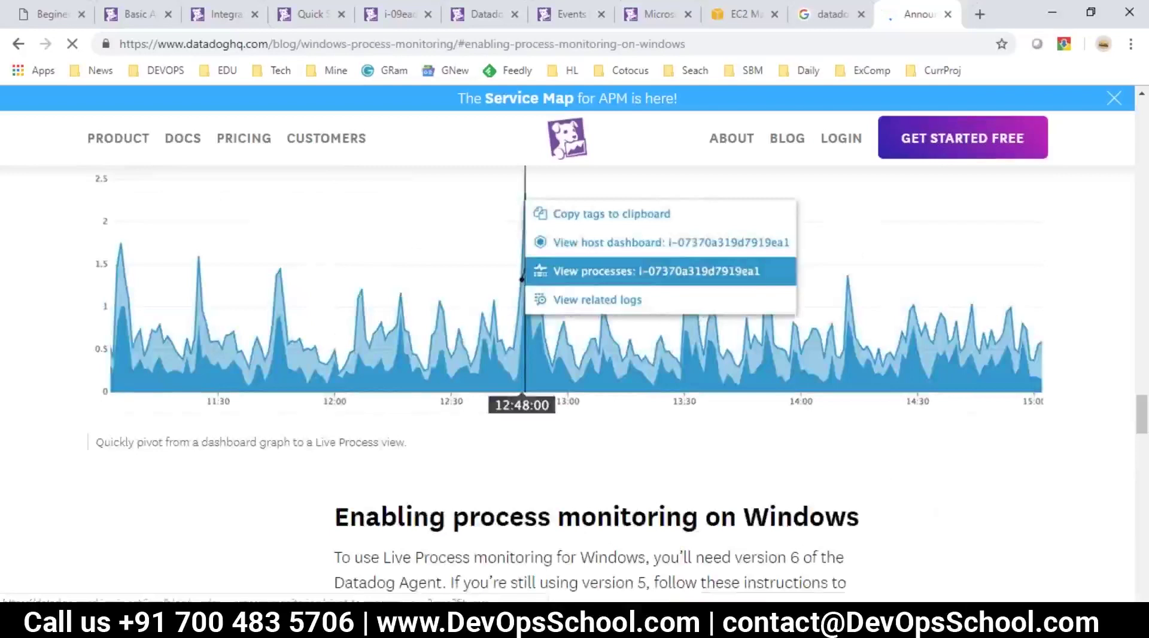
scroll(567, 383, up, 5)
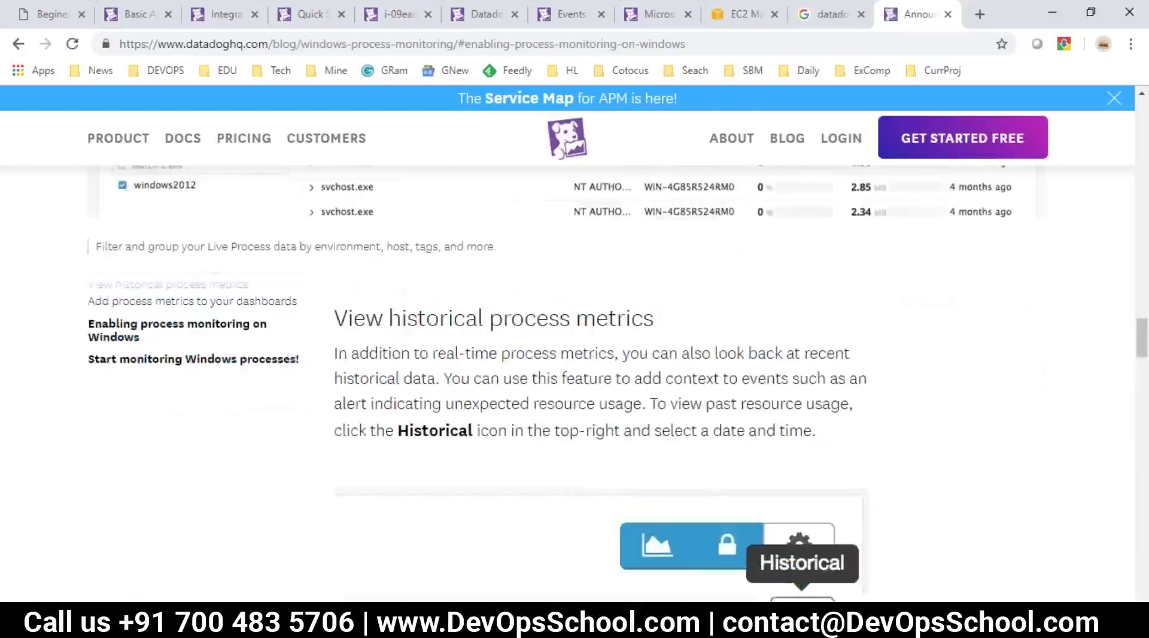
scroll(737, 386, up, 8)
scroll(737, 387, up, 7)
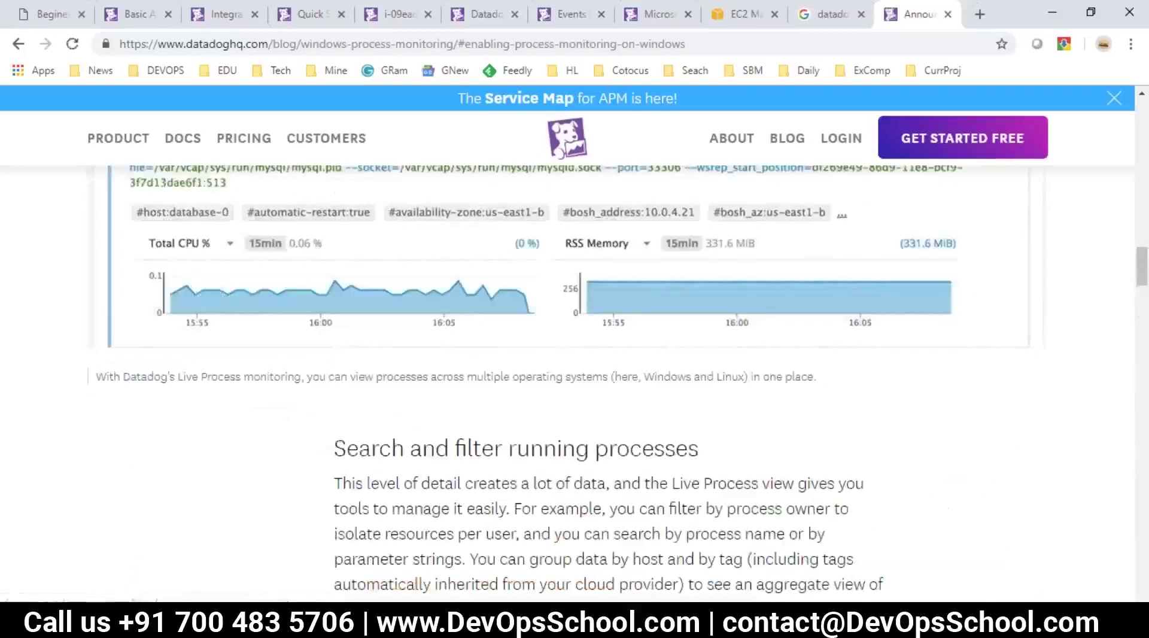
scroll(737, 387, up, 7)
scroll(675, 402, up, 7)
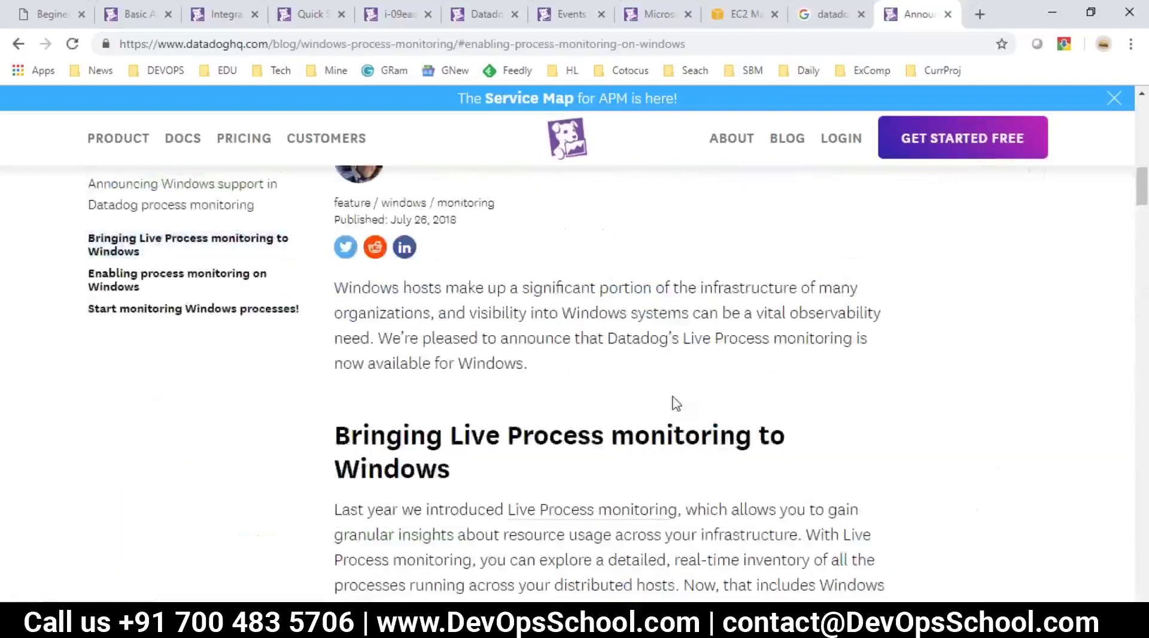
Step: Read through the article from "Bringing Live Process monitoring to Windows" to the instructions for saving and restarting the Agent
scroll(674, 402, down, 3)
scroll(501, 450, down, 1)
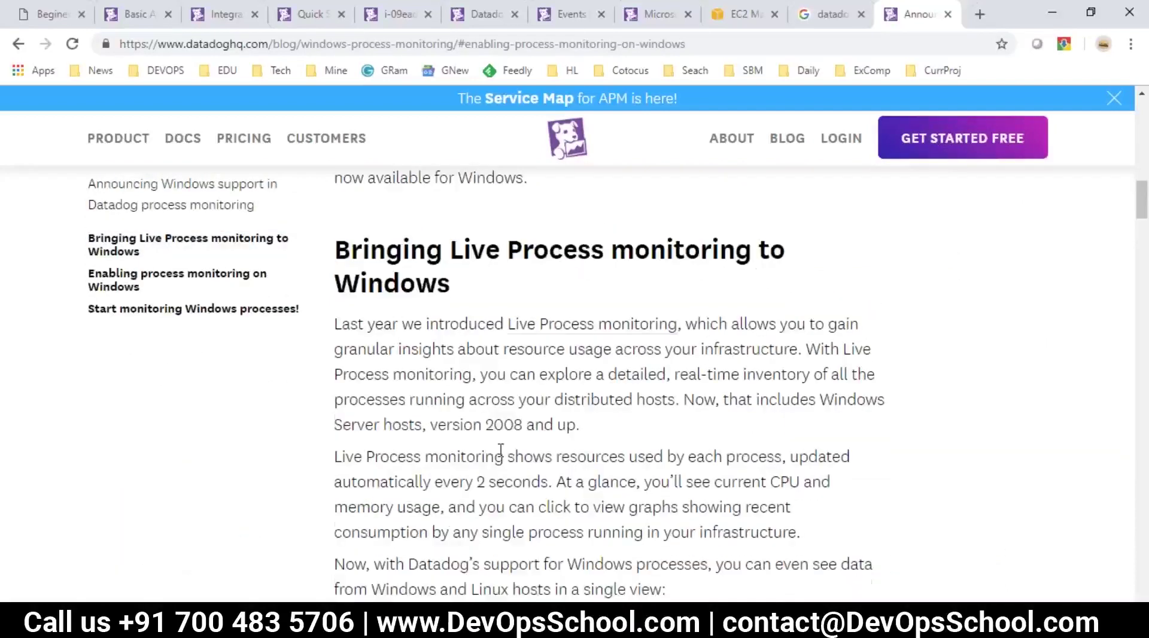
scroll(501, 450, down, 3)
scroll(501, 450, down, 3)
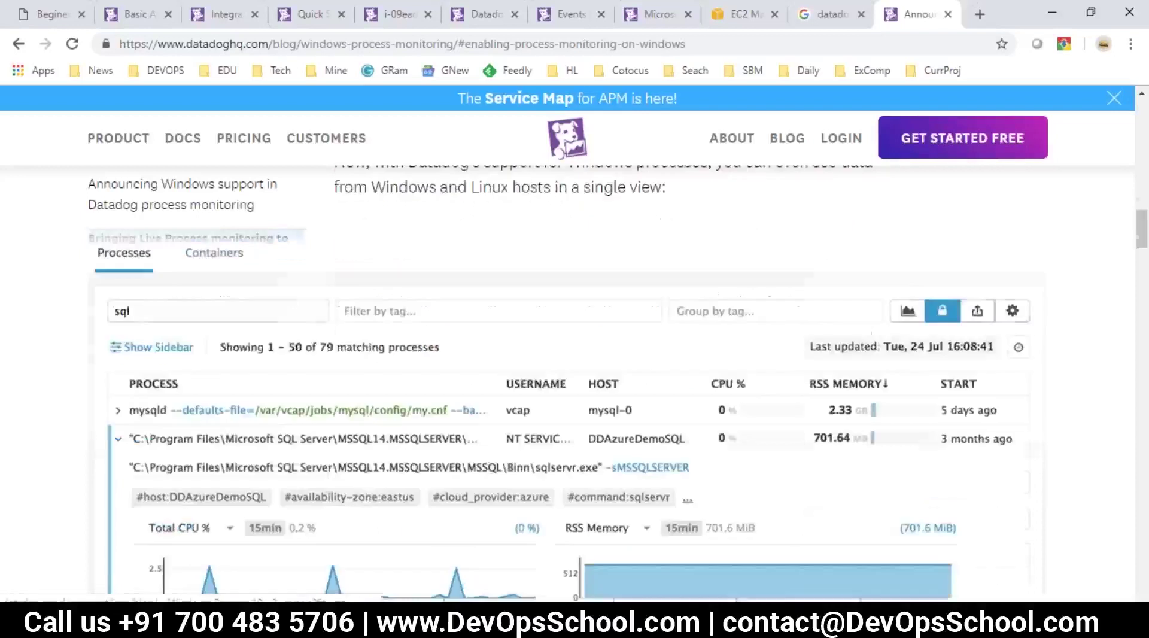
scroll(525, 390, down, 2)
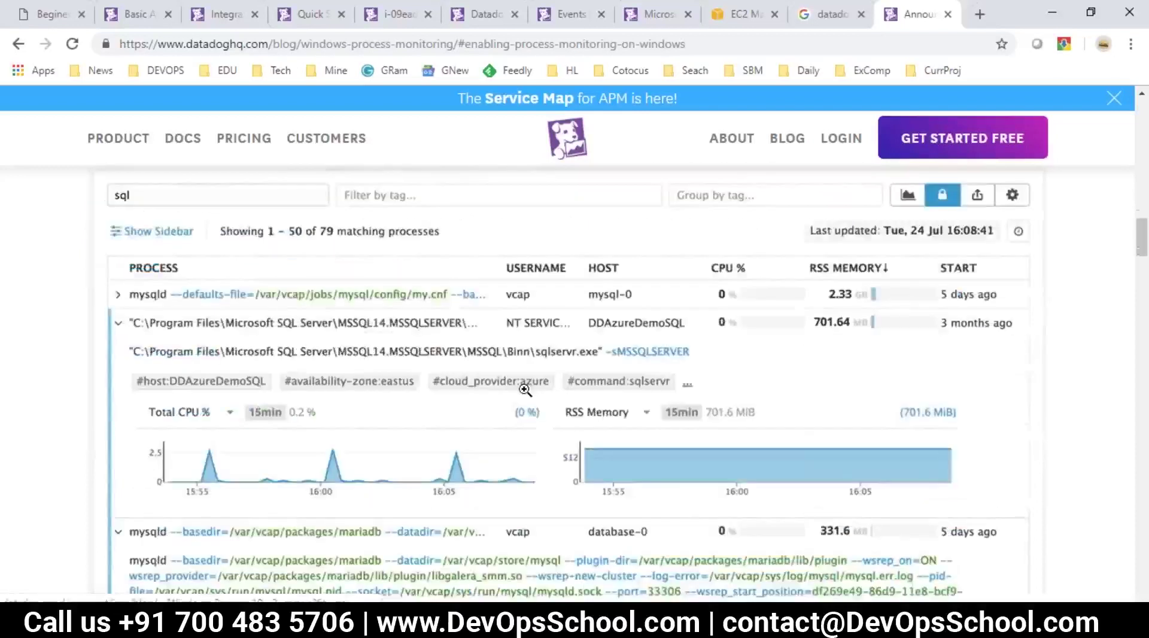
scroll(525, 390, down, 15)
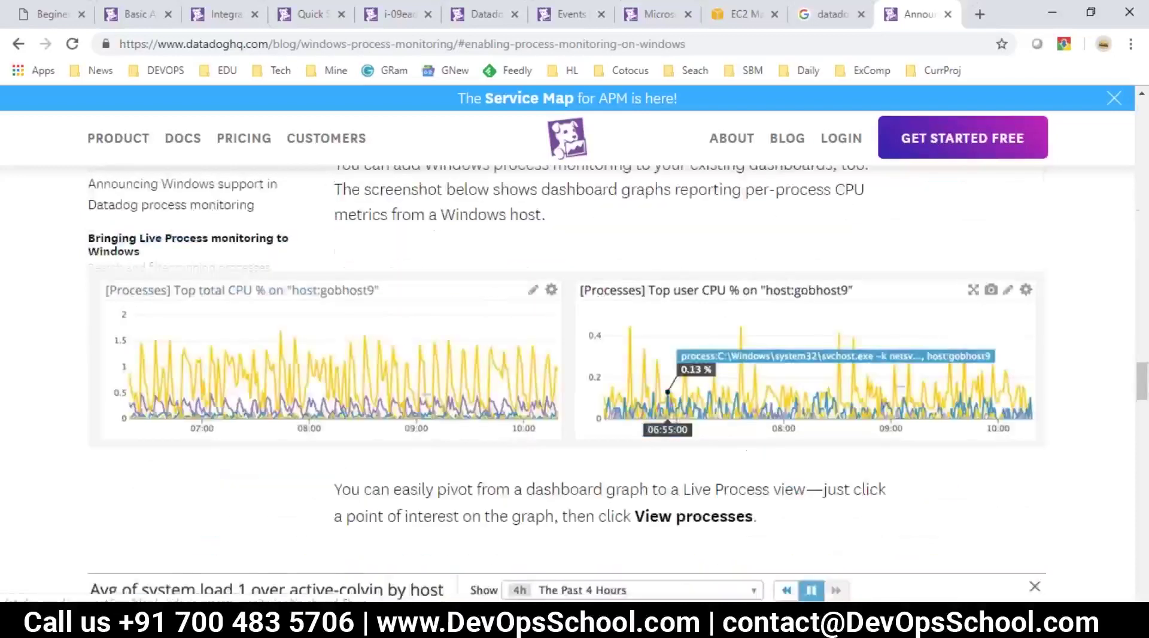
scroll(566, 393, down, 1)
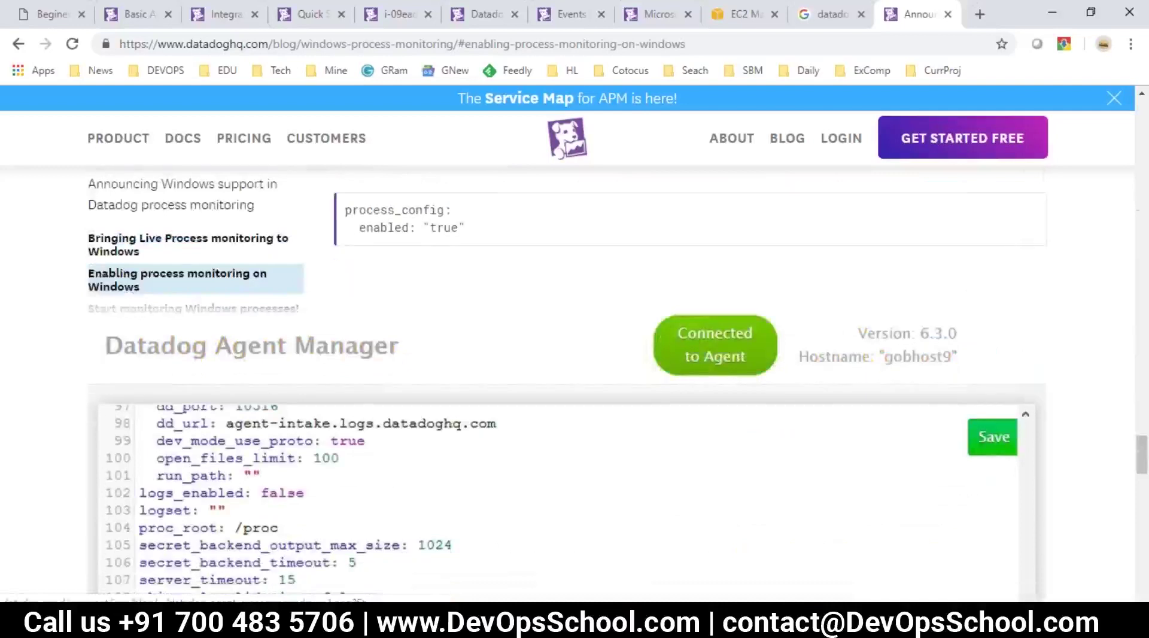
scroll(686, 373, down, 4)
scroll(686, 373, down, 4)
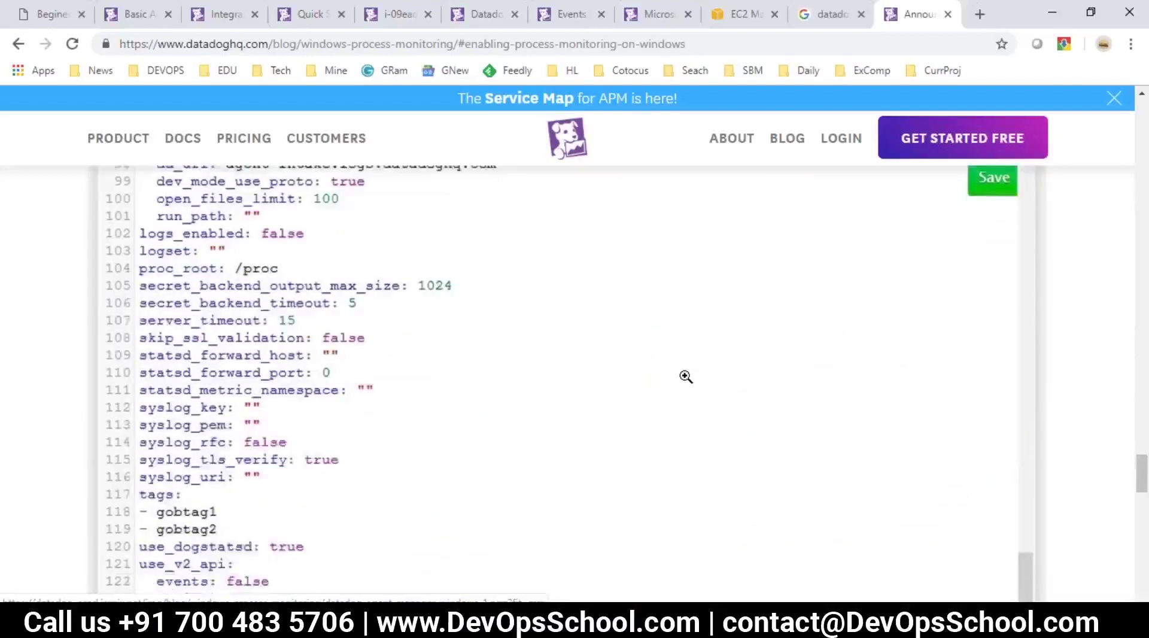
scroll(686, 376, down, 4)
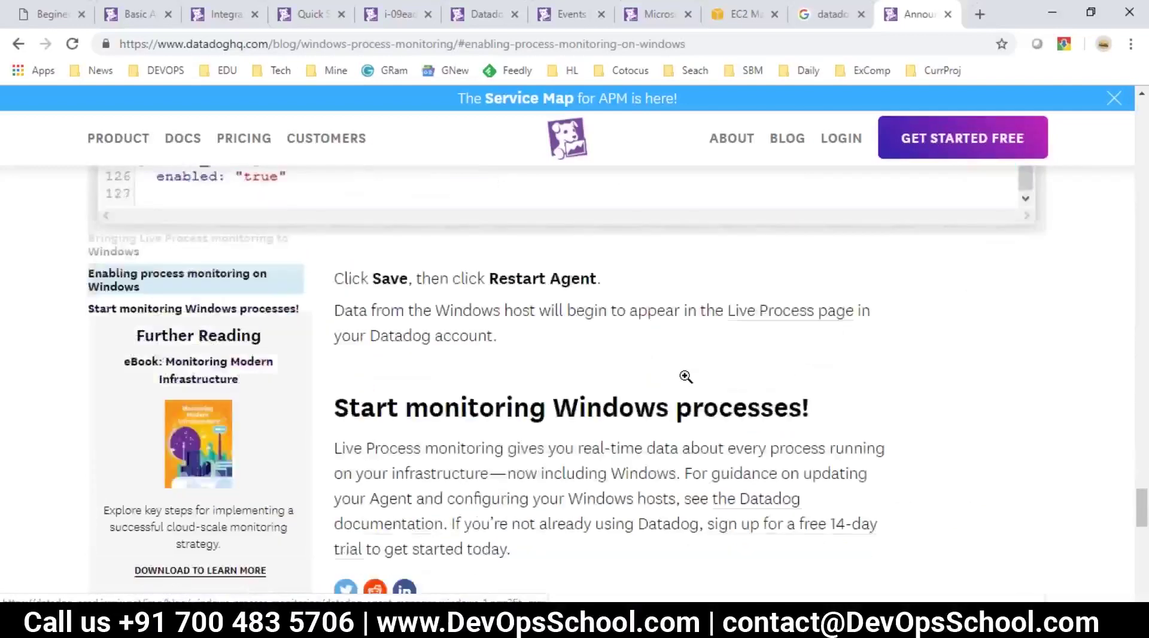
Step: Return to the Datadog Agent Manager screenshot in the article and open its enlarged view
scroll(686, 376, up, 3)
scroll(686, 280, up, 5)
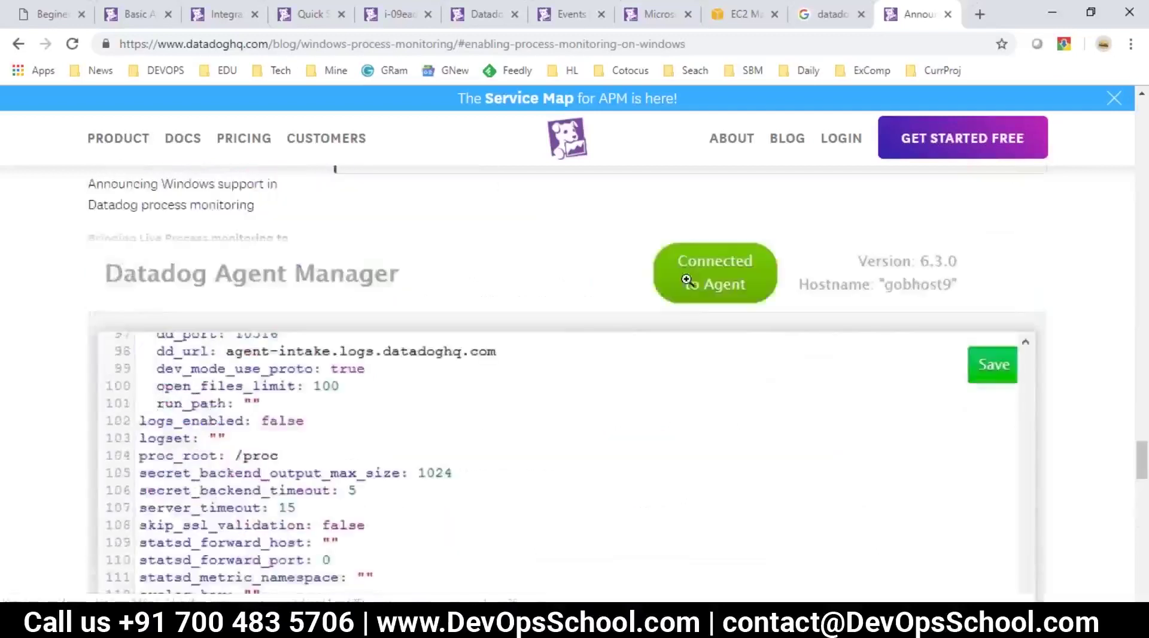
click(637, 334)
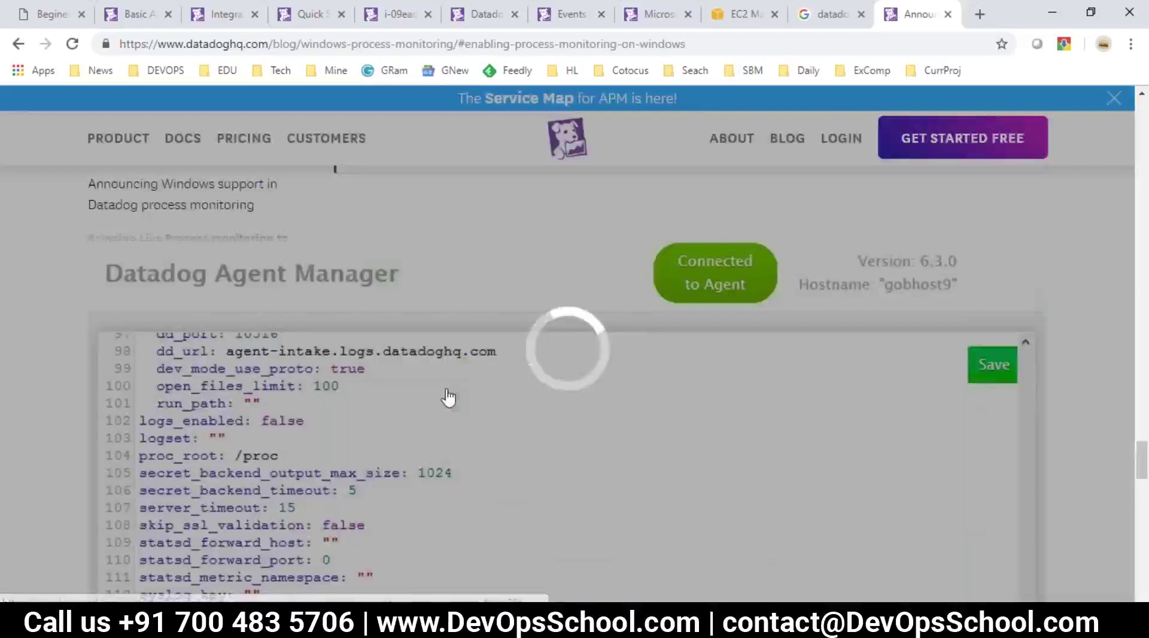
Step: Examine the "Enabling process monitoring on Windows" section for the Agent version requirement, the Settings link and the process_config lines
scroll(487, 462, up, 4)
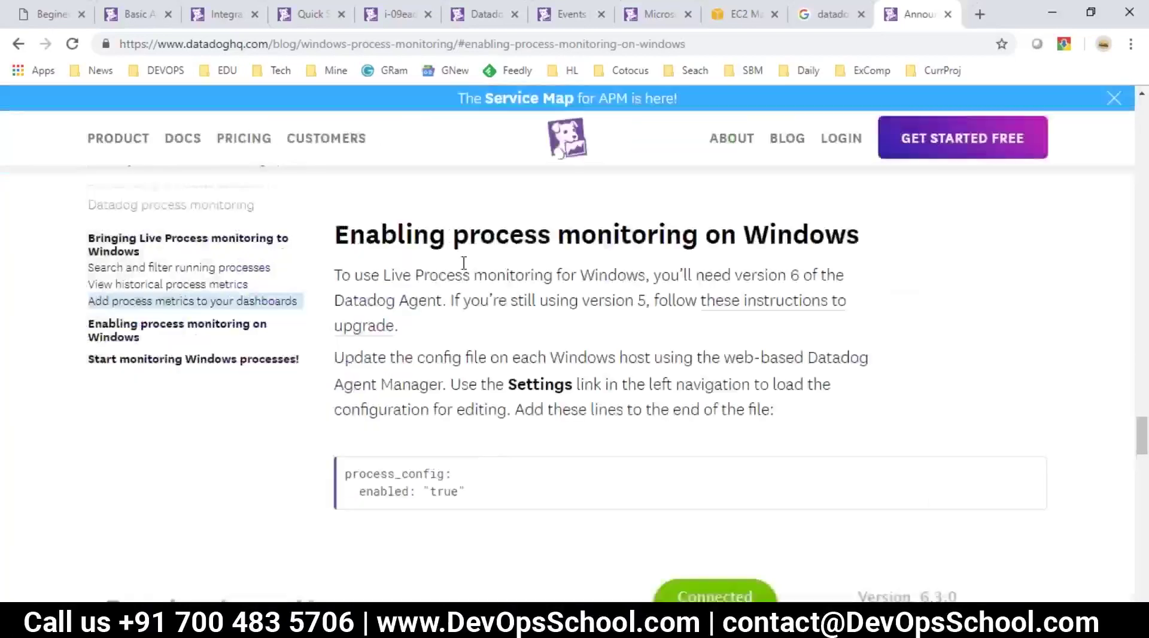
drag(391, 358, 539, 386)
double_click(539, 387)
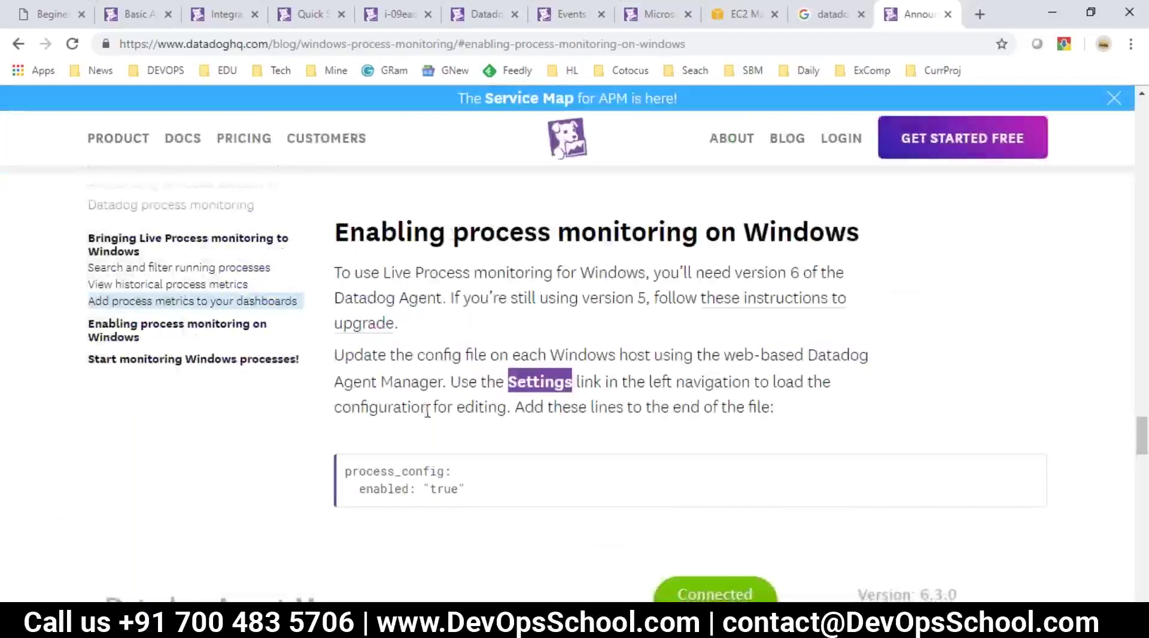
scroll(427, 411, down, 1)
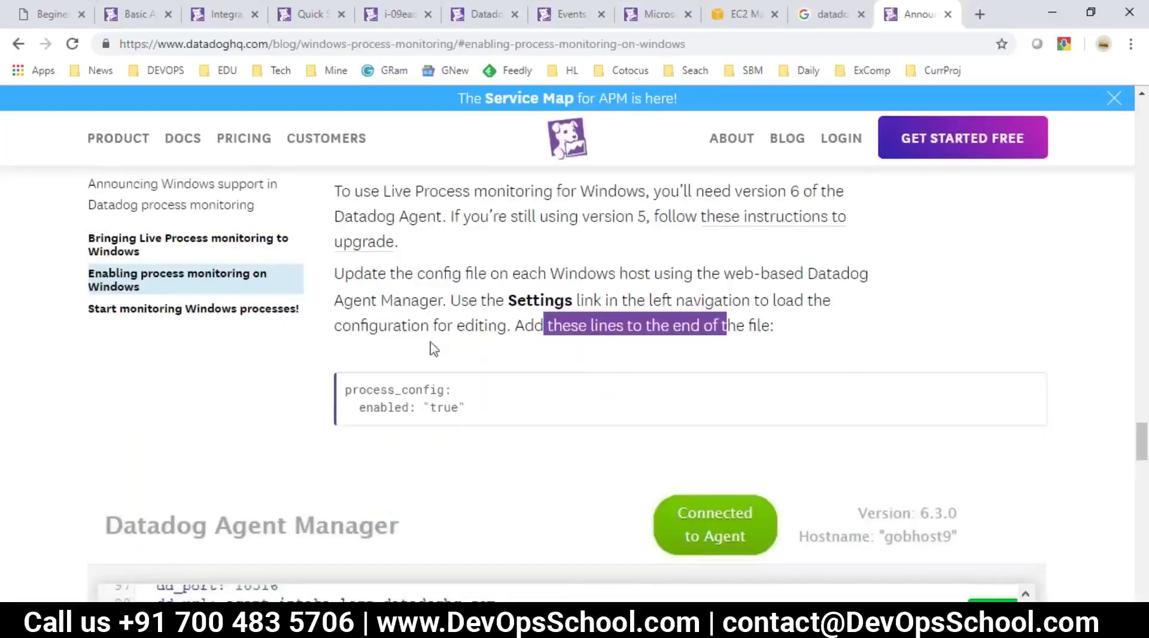
scroll(434, 349, up, 1)
scroll(433, 349, up, 3)
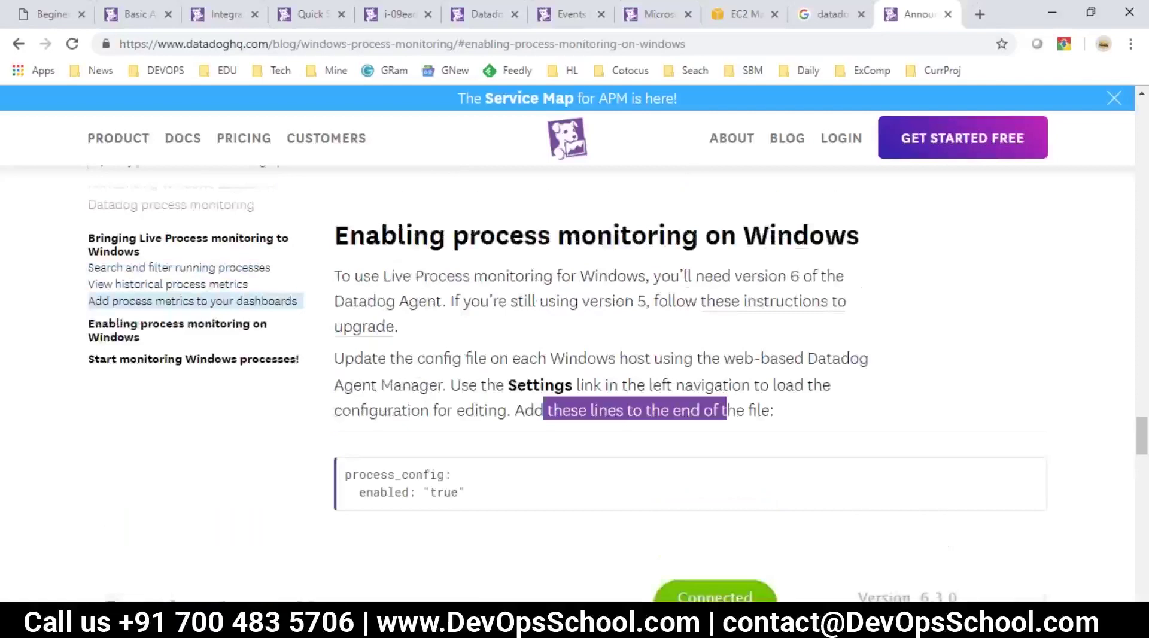
drag(605, 359, 415, 359)
drag(481, 384, 590, 386)
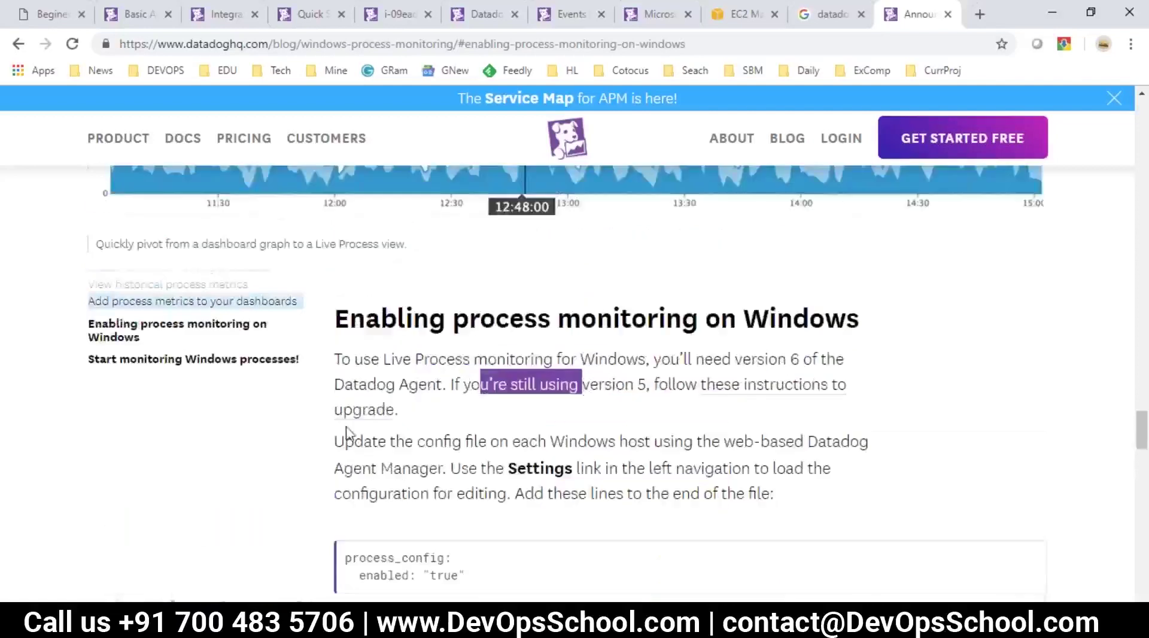
drag(364, 441, 745, 440)
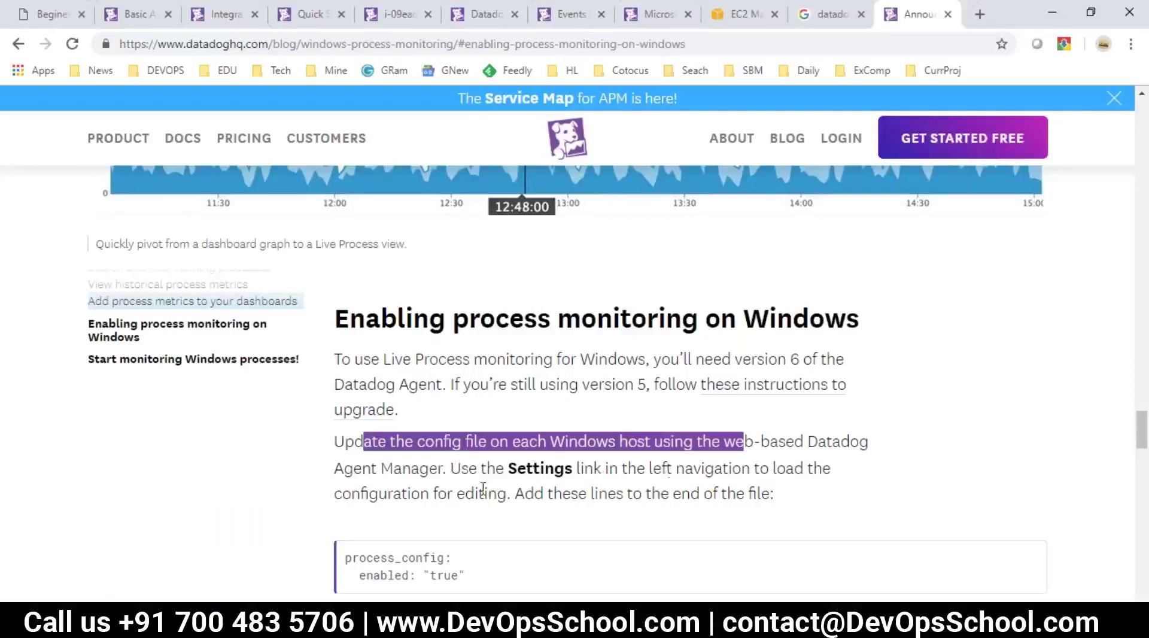
drag(437, 493, 502, 499)
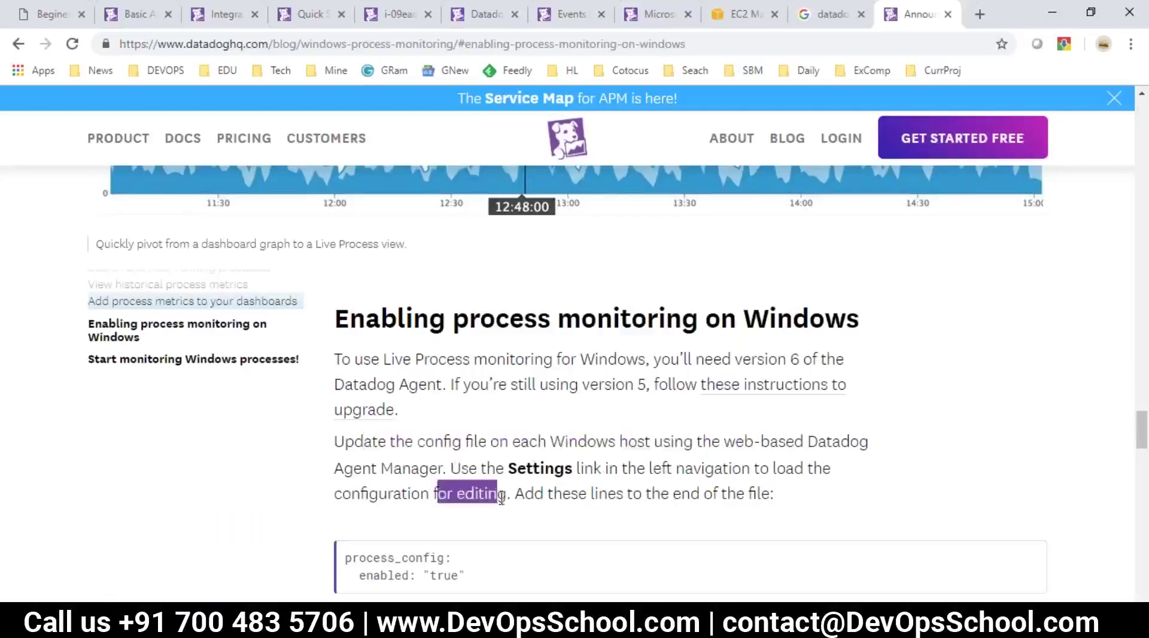
scroll(497, 491, down, 1)
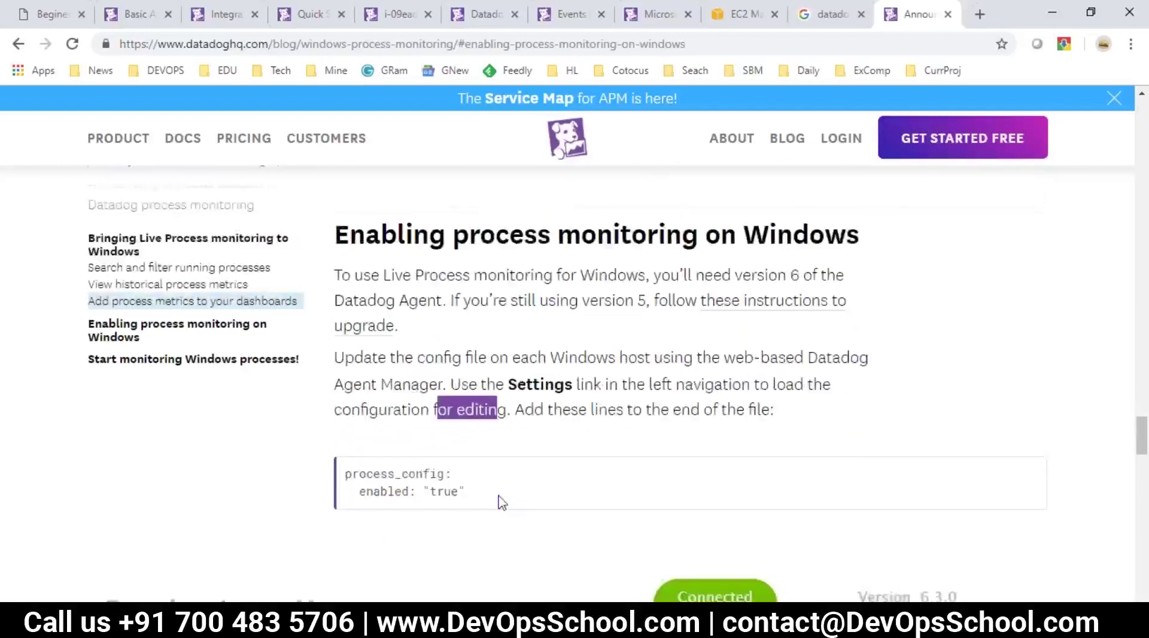
Step: Review the process_config lines and the instruction to use the Settings link under "Enabling process monitoring on Windows"
scroll(493, 477, down, 1)
scroll(493, 477, up, 1)
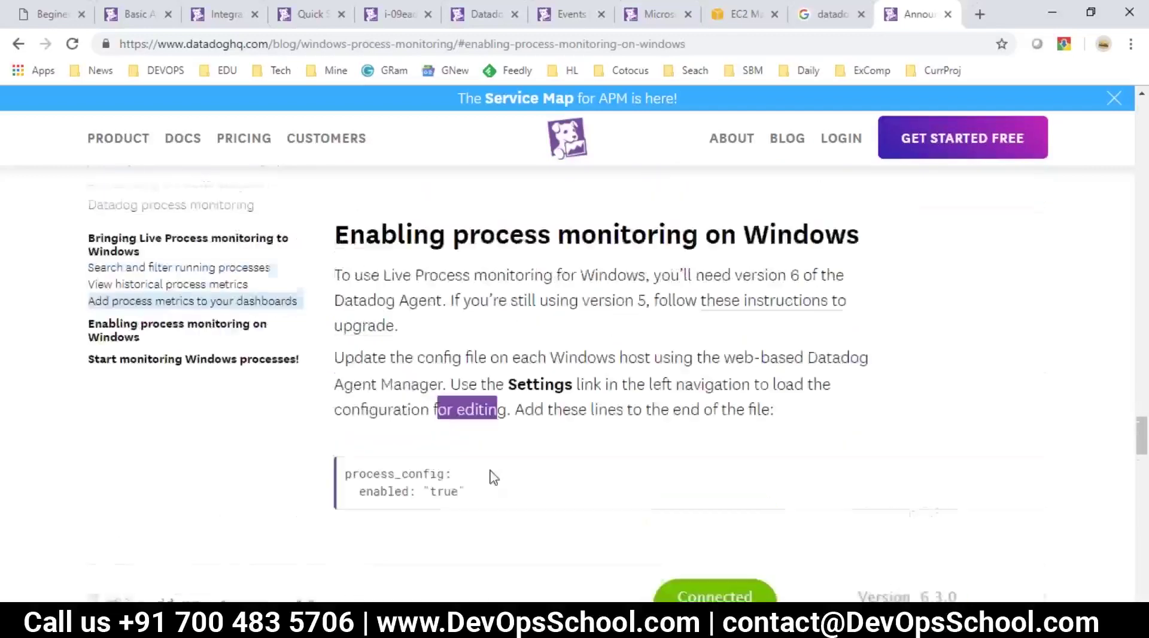
drag(472, 492, 343, 490)
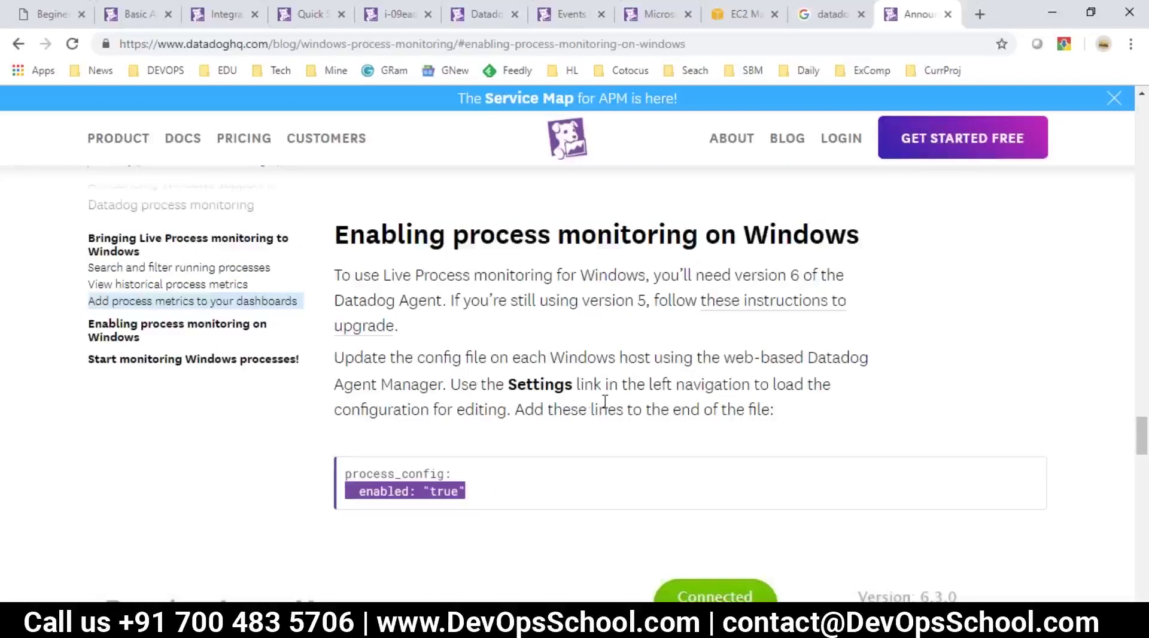
drag(393, 410, 511, 410)
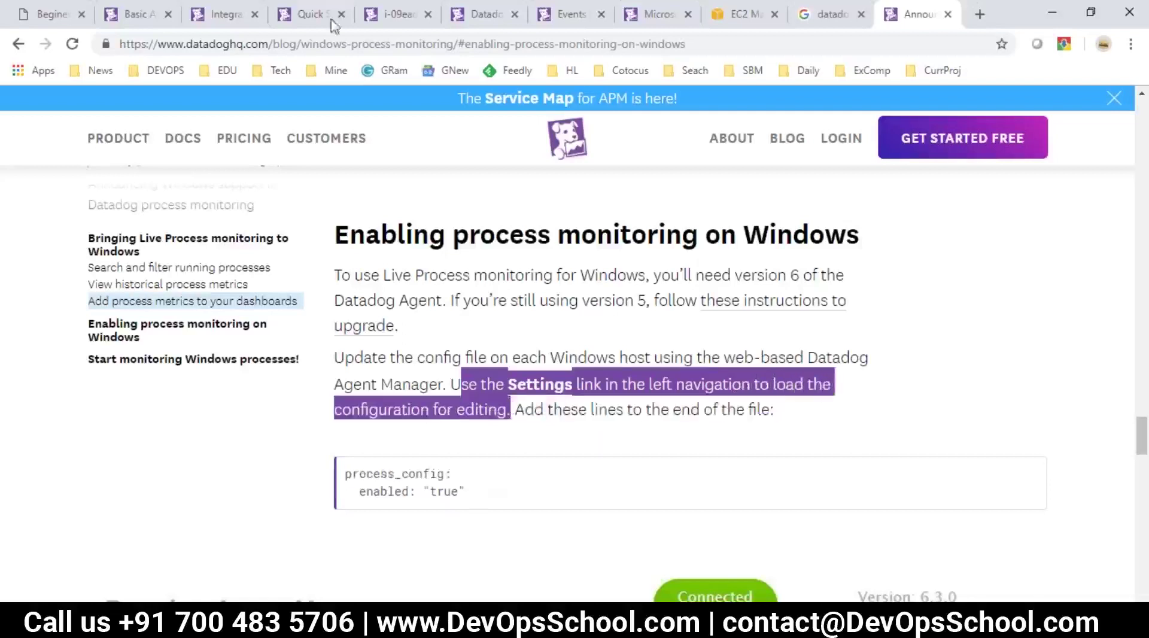
Step: Return to the Datadog web app and open the windows-laptop host's dashboard from the Infrastructure List
click(305, 13)
click(215, 14)
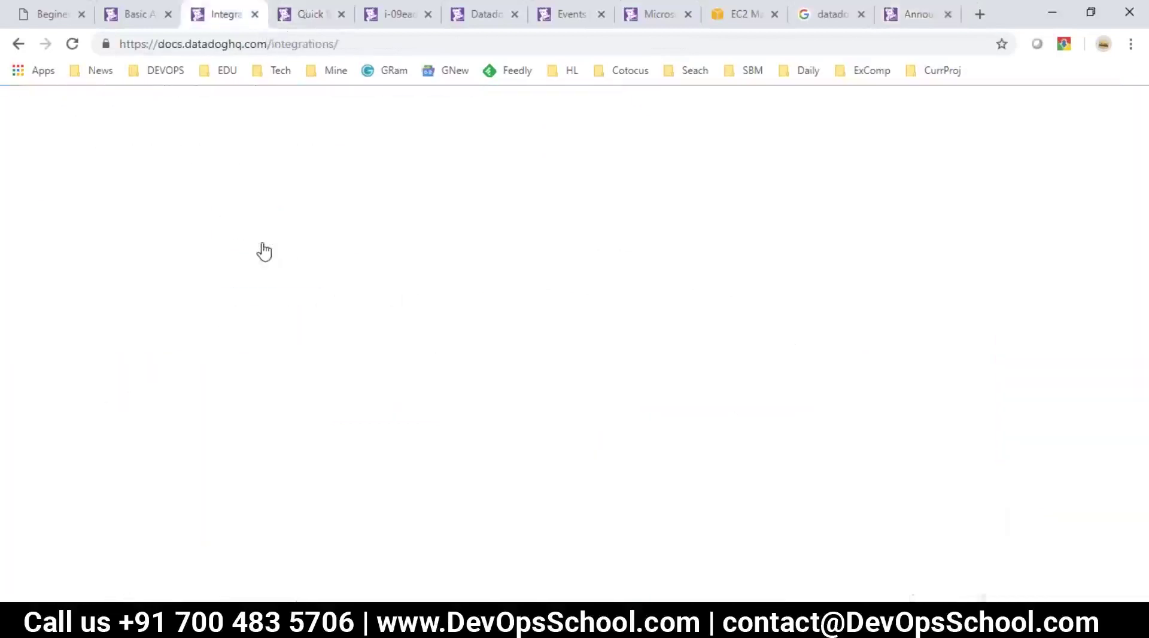
click(482, 14)
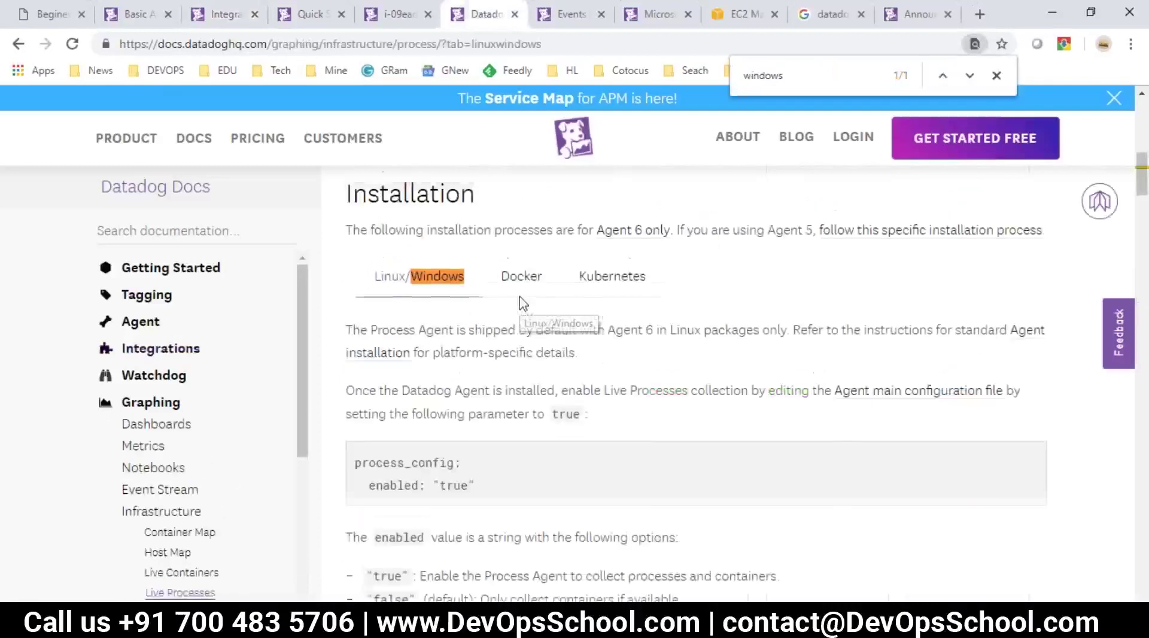
scroll(520, 303, up, 3)
click(546, 18)
mouse_move(150, 140)
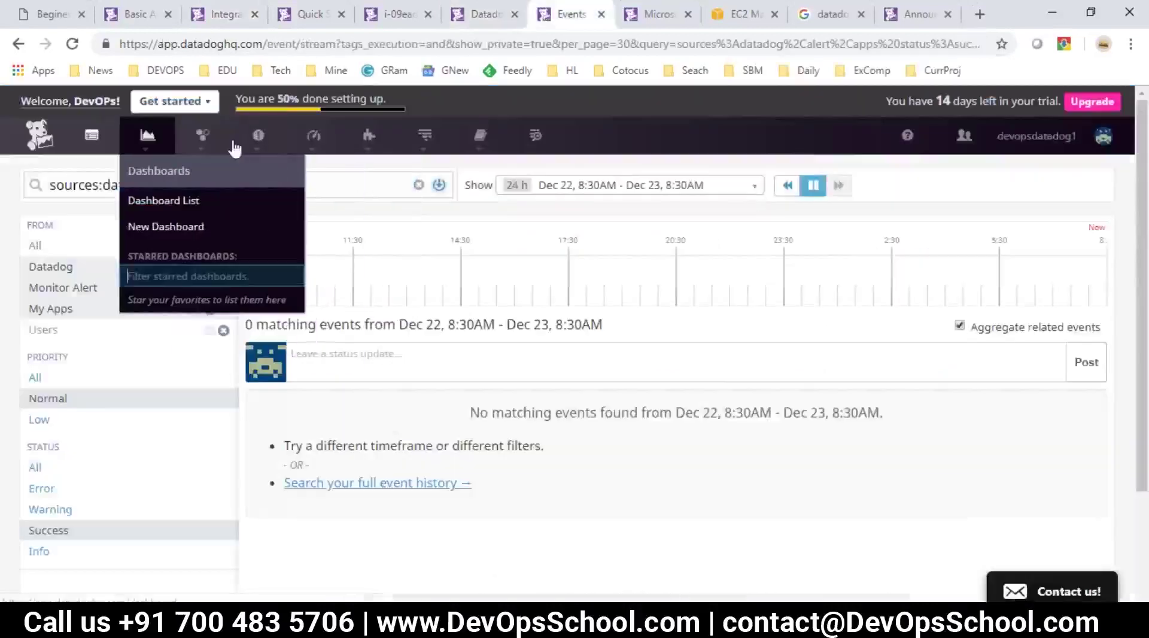
mouse_move(202, 139)
click(199, 237)
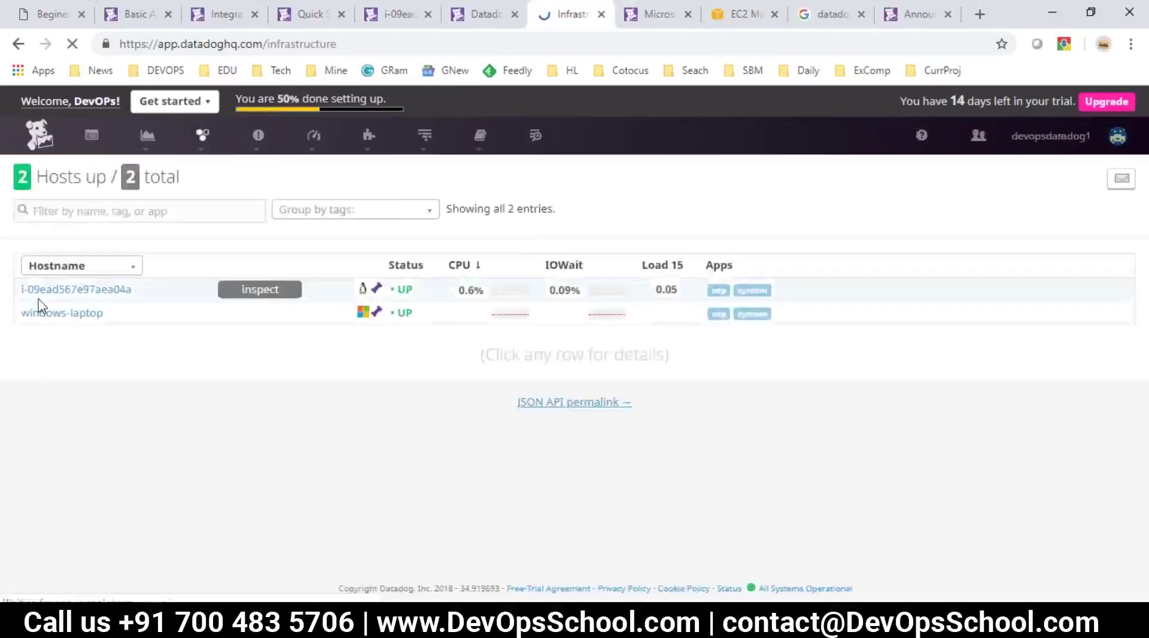
click(61, 313)
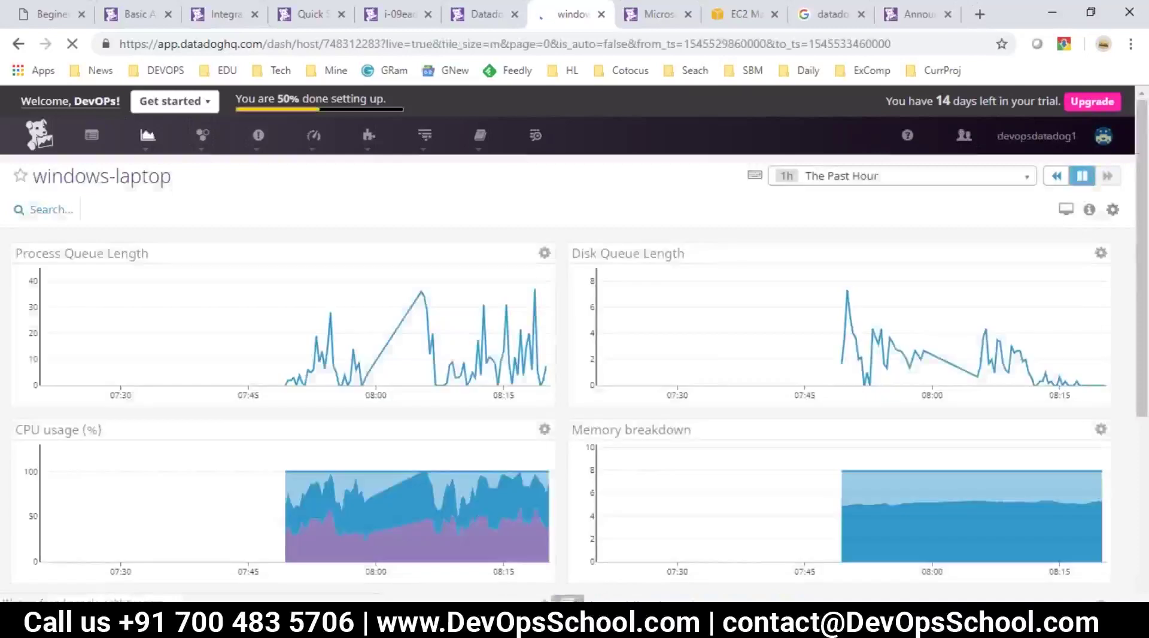
Step: Look over the windows-laptop dashboard's settings and its graphs down to network traffic and disk used
click(1115, 211)
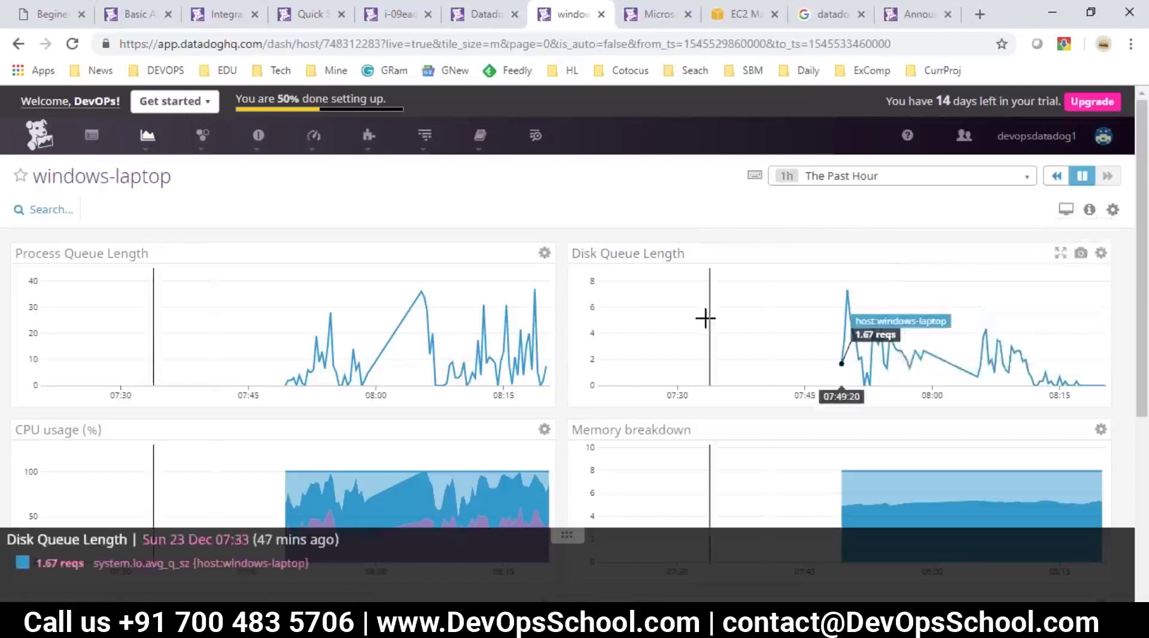
scroll(705, 318, down, 5)
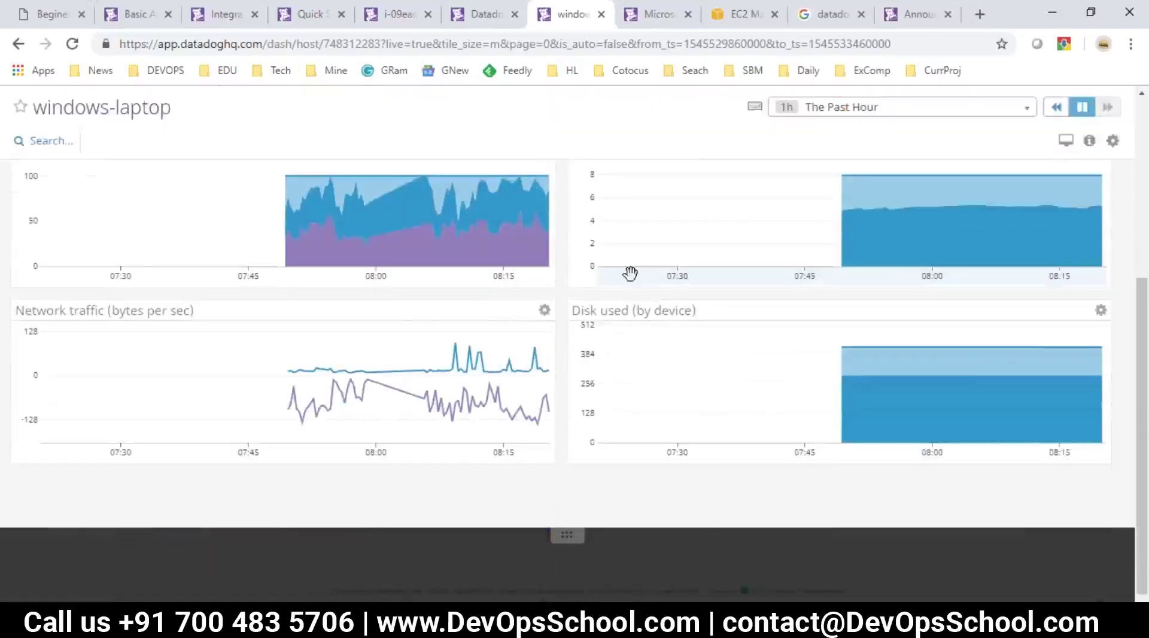
scroll(630, 273, up, 5)
Step: Copy the two-line process_config block with enabled: "true" from the Linux/Windows installation section of the Live Processes docs
click(655, 14)
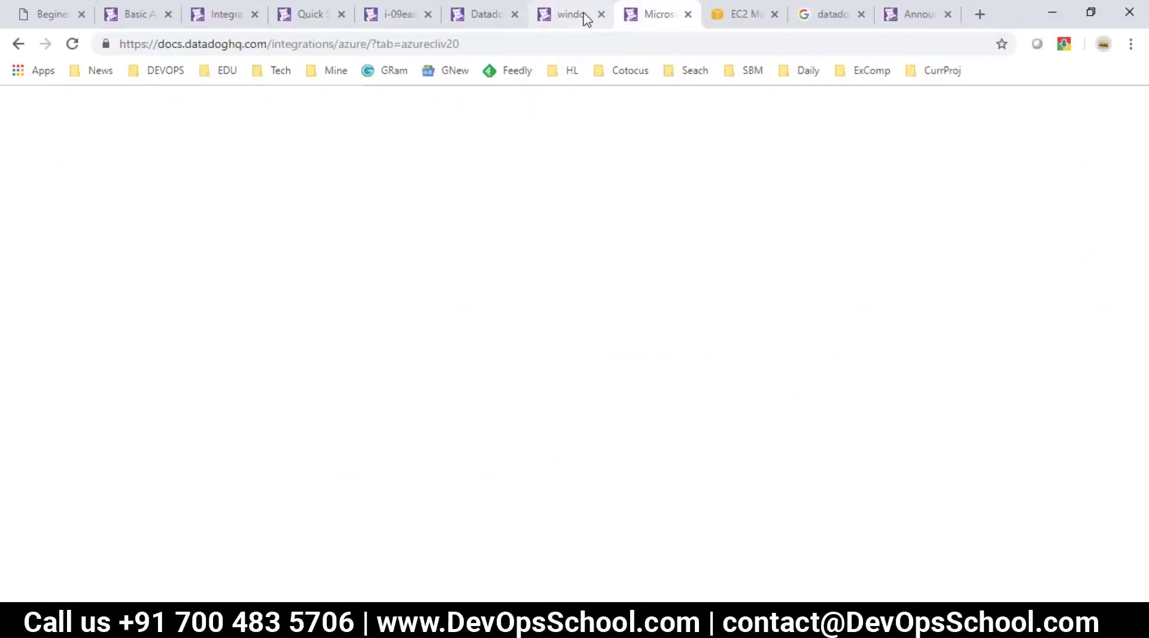
click(537, 18)
click(495, 7)
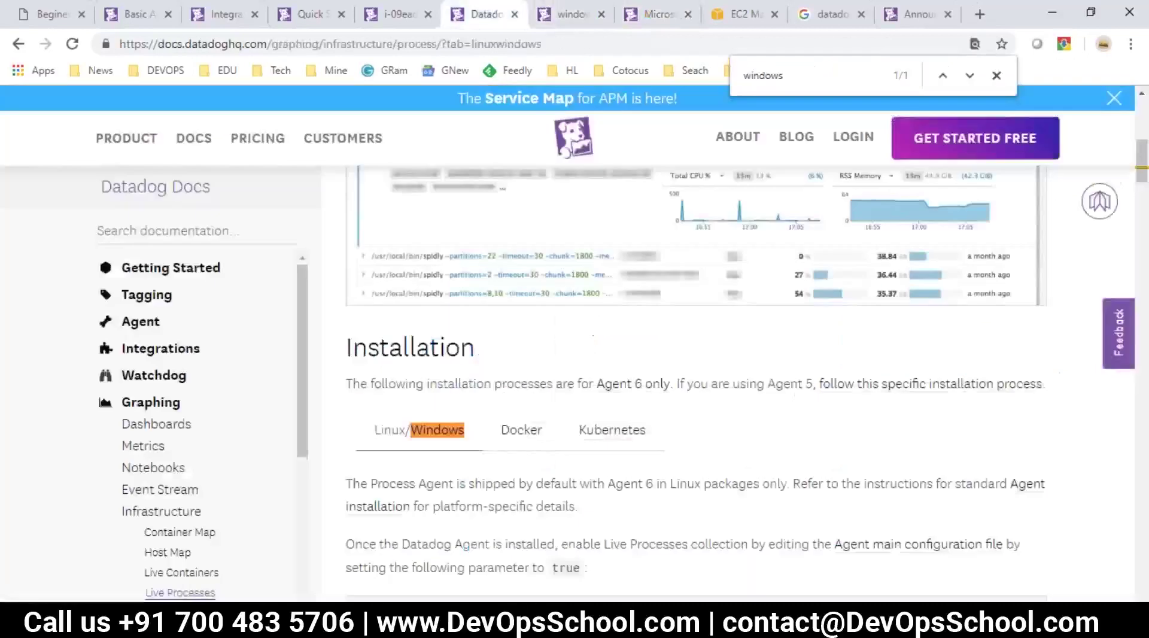
scroll(482, 418, down, 4)
drag(479, 396, 354, 363)
key(ctrl+c)
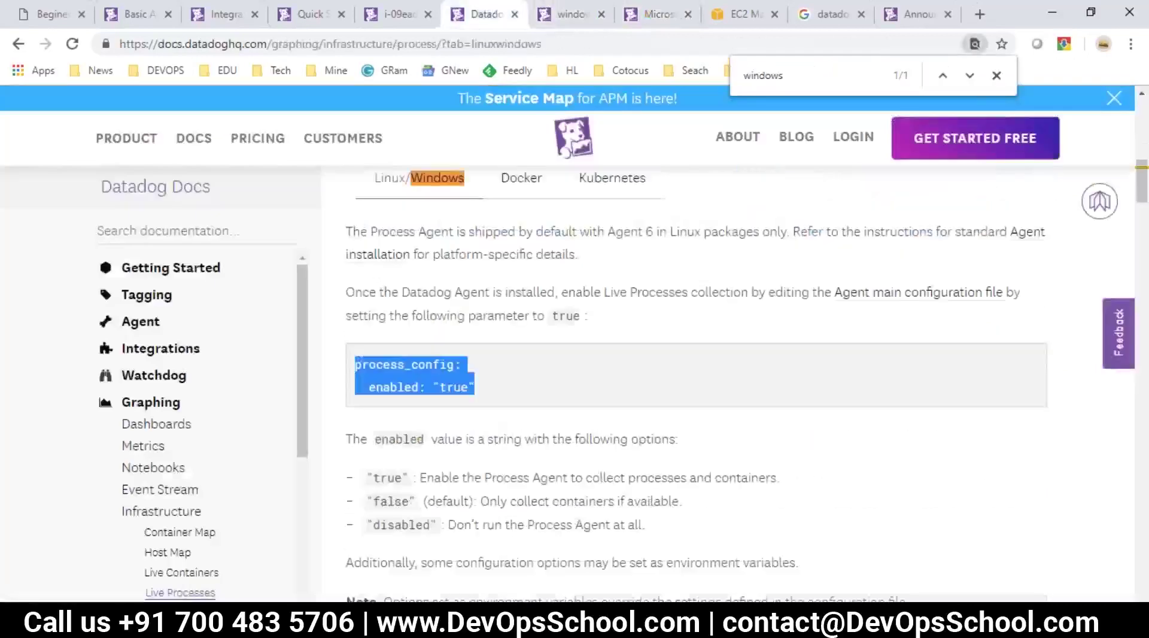
Step: In Notepad++, paste the copied process_config block unindented after the use_v2_api section at the end of datadog.yaml and save the file
key(alt+Tab)
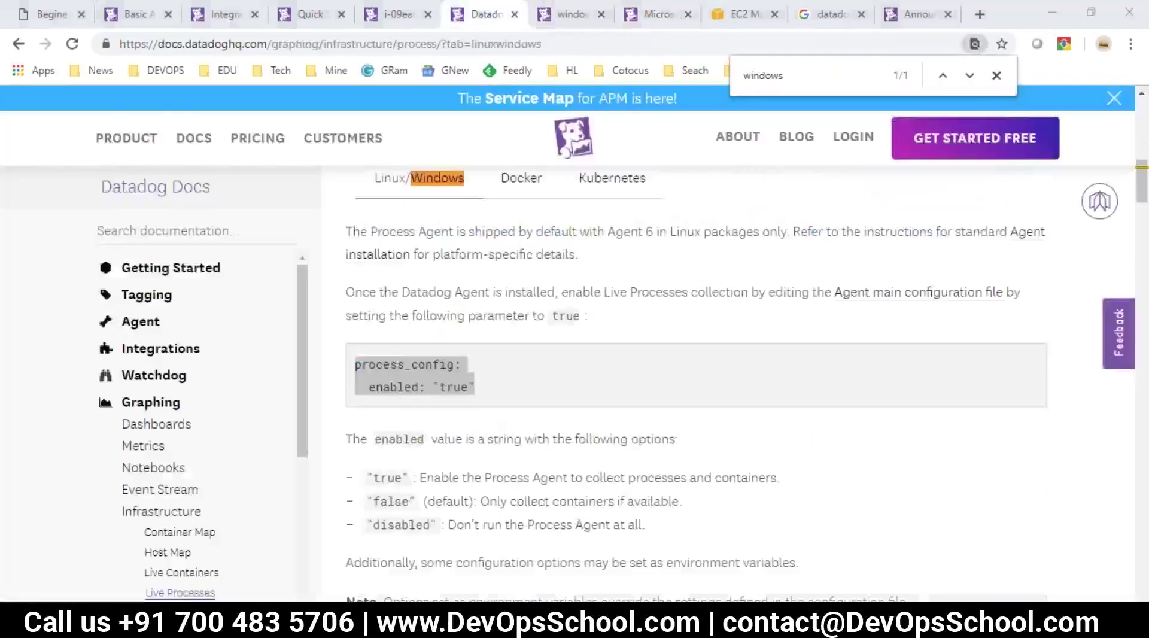
scroll(305, 430, down, 1)
scroll(305, 430, down, 7)
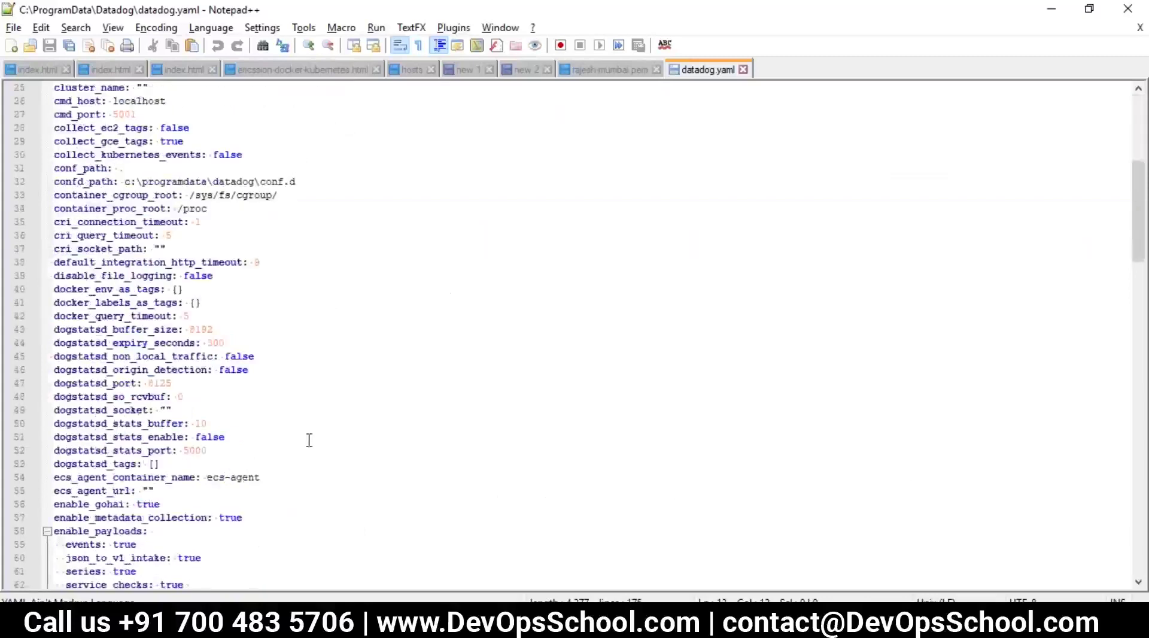
scroll(310, 440, down, 20)
scroll(316, 534, down, 15)
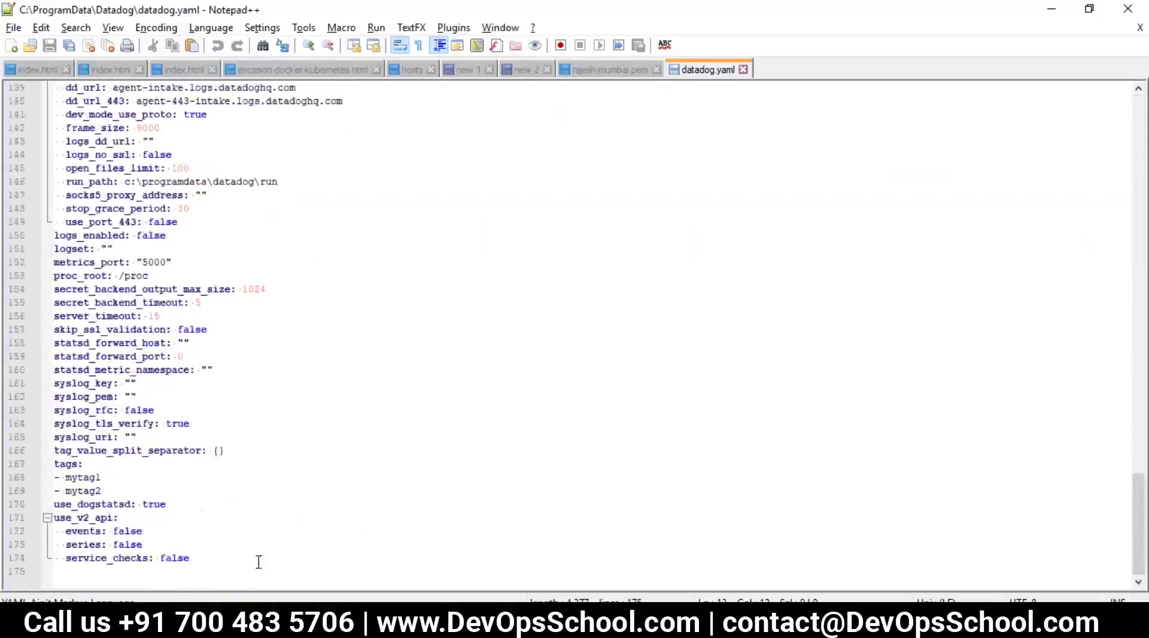
click(252, 562)
key(Return)
key(BackSpace)
key(BackSpace)
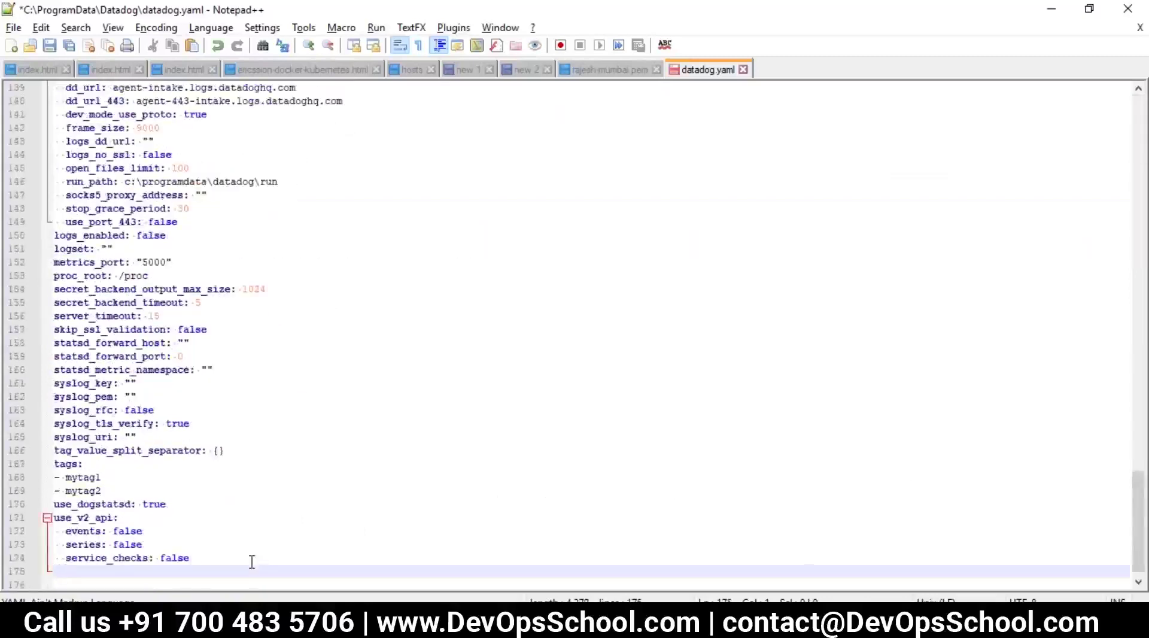
key(ctrl+v)
key(ctrl+s)
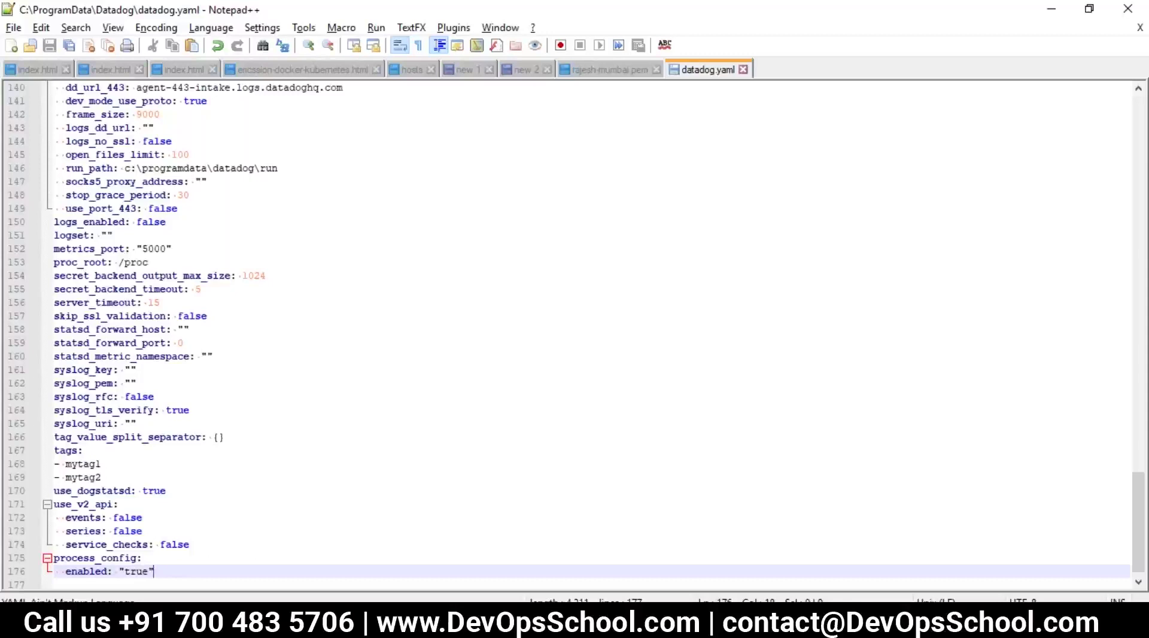
Step: Open the Windows Services console and locate the Datadog Agent service
key(super+r)
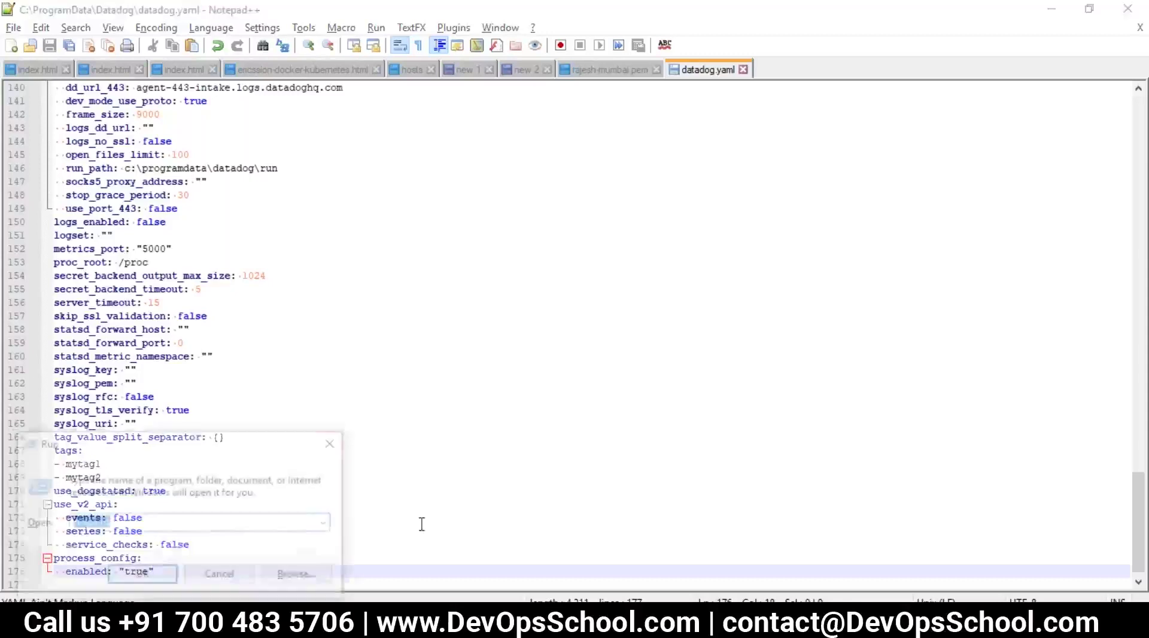
text(se)
key(Down)
key(Return)
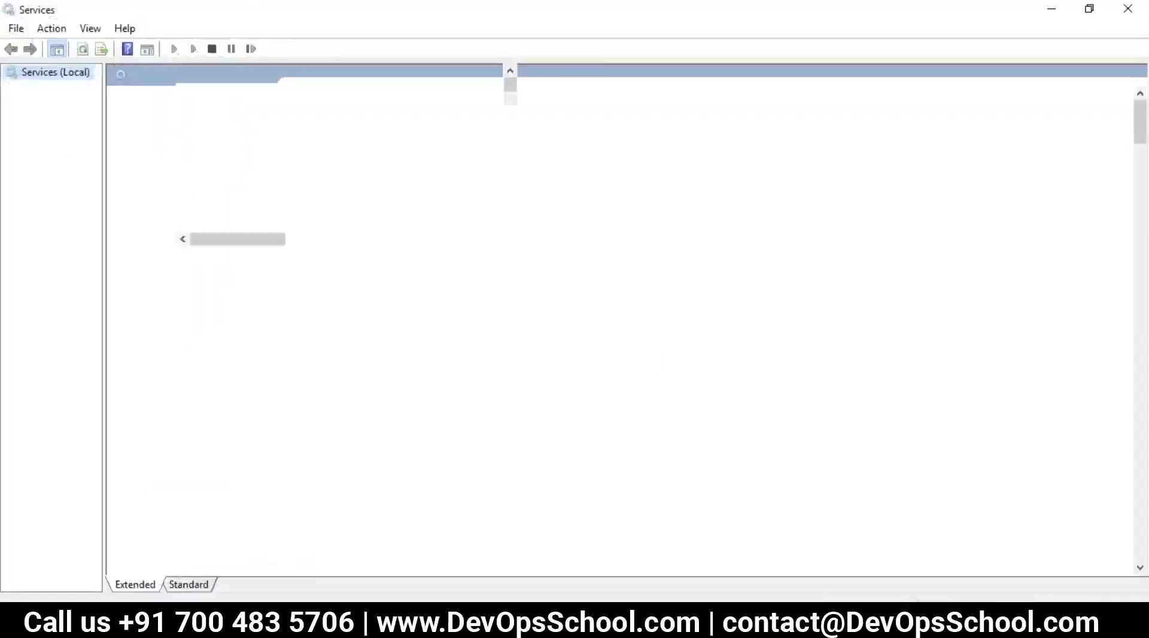
click(352, 243)
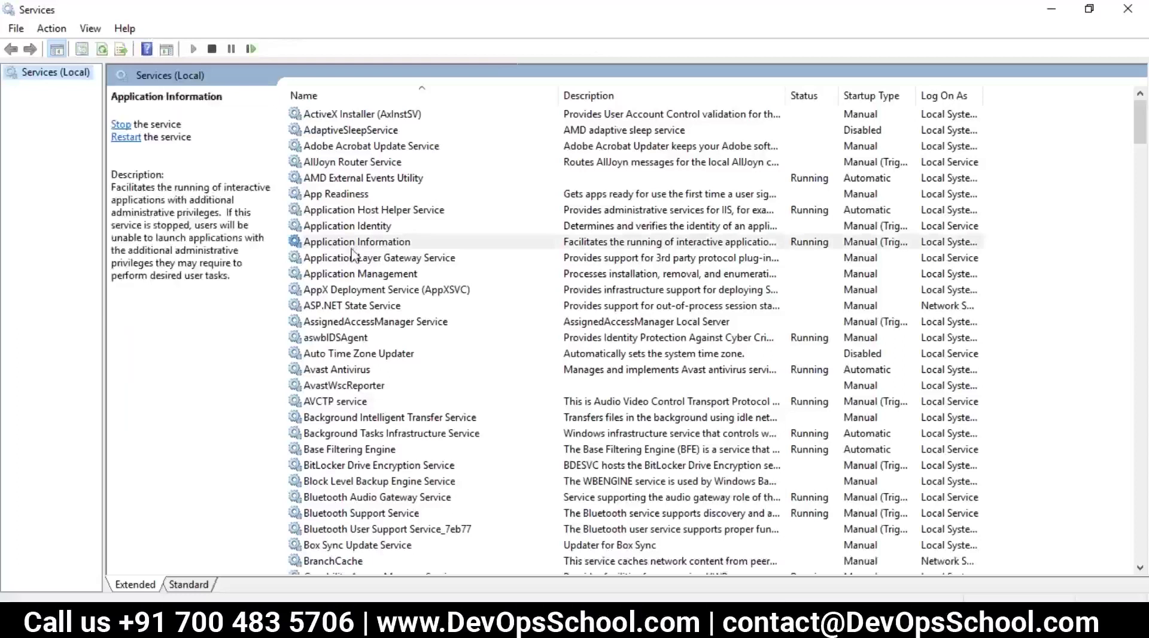
text(datad)
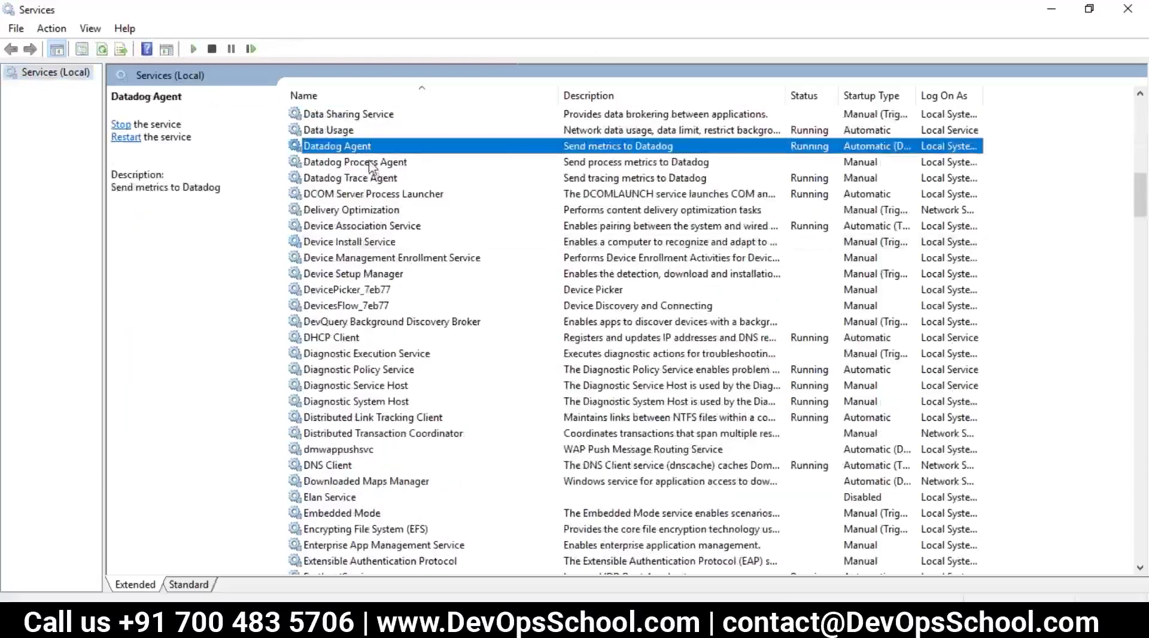
Step: Start the Datadog Process Agent service
click(375, 165)
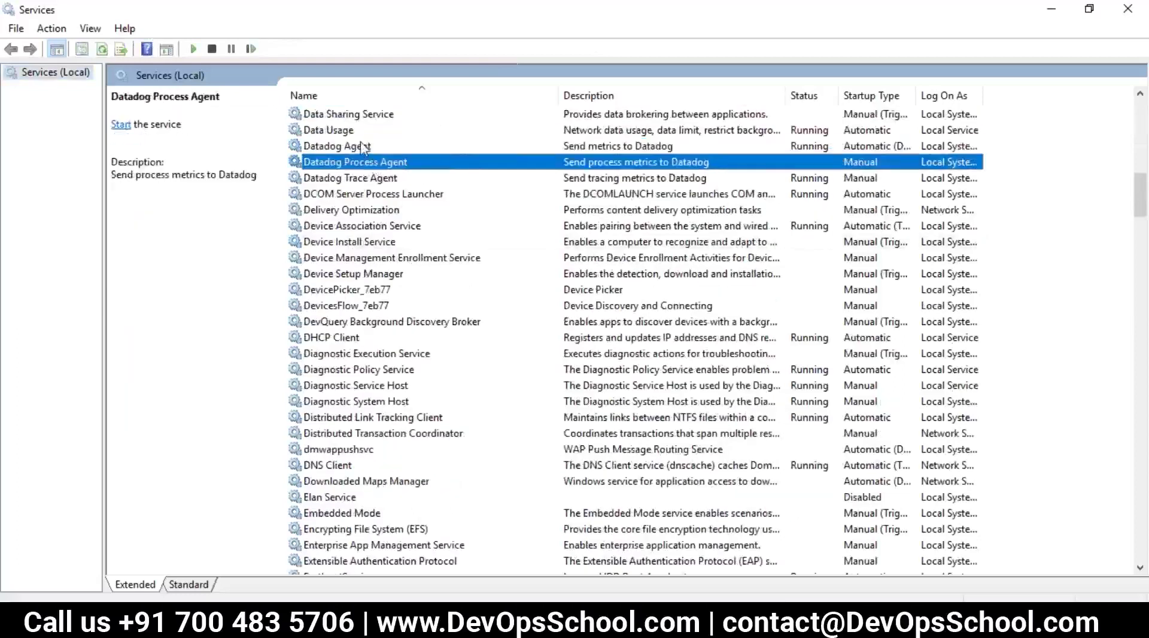
click(363, 148)
click(366, 164)
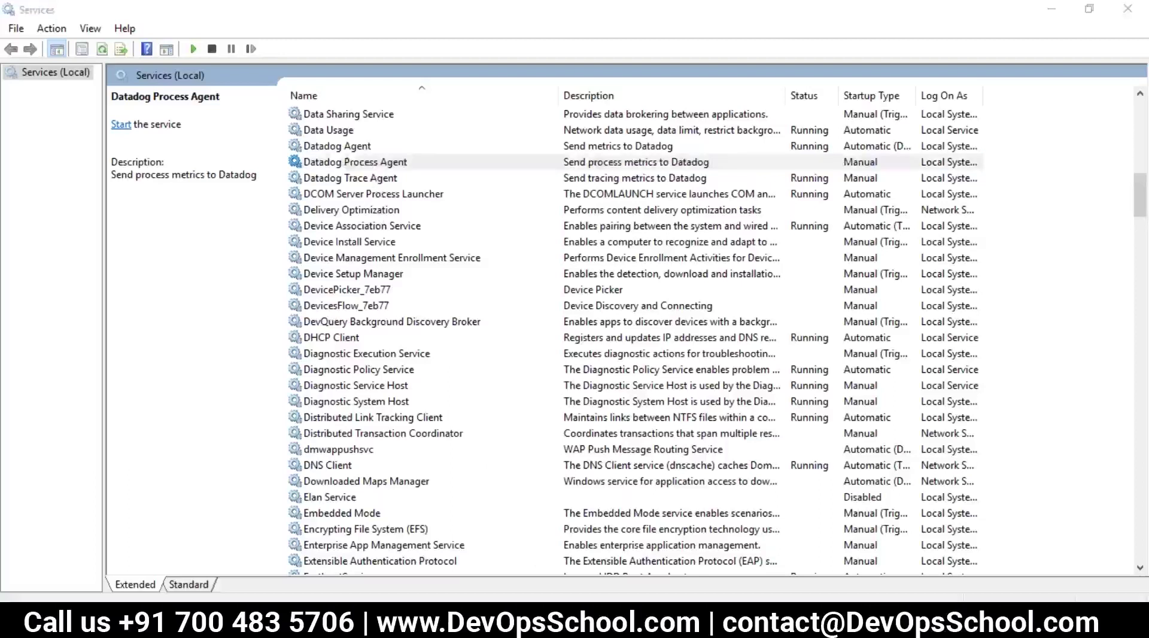
key(alt+Tab)
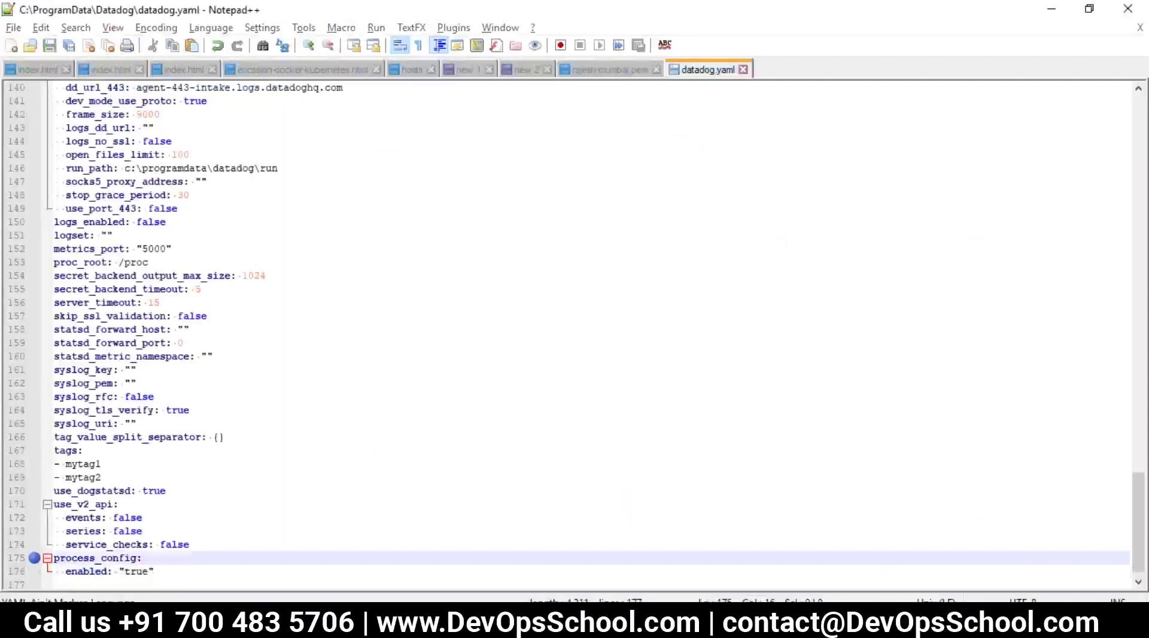
key(alt+Tab)
key(shift+F10)
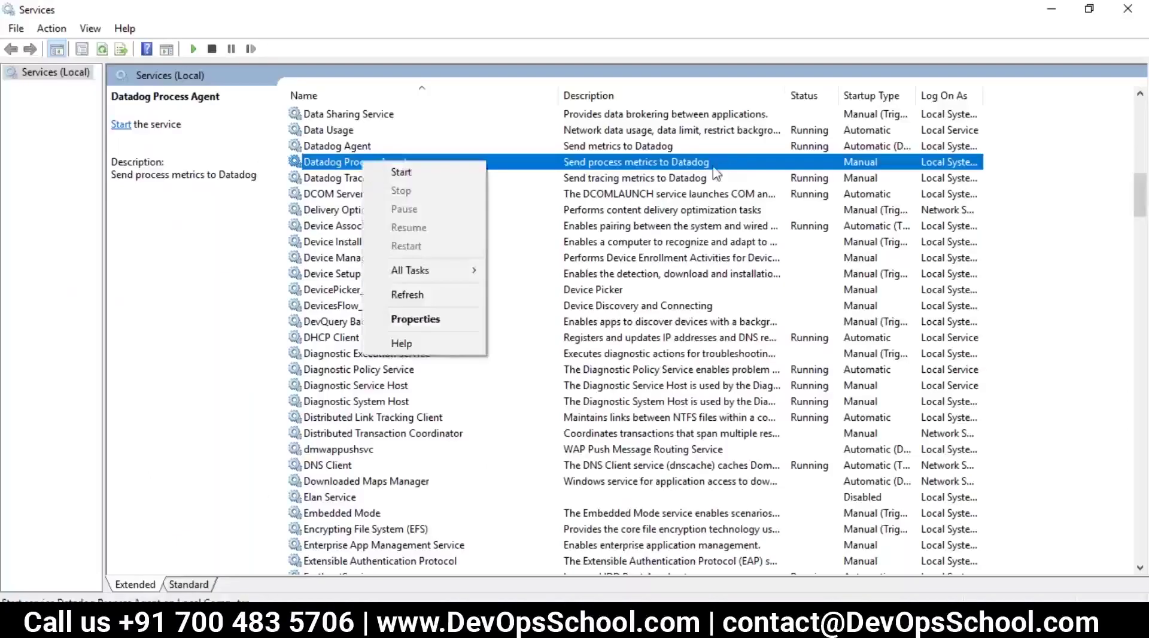
click(424, 176)
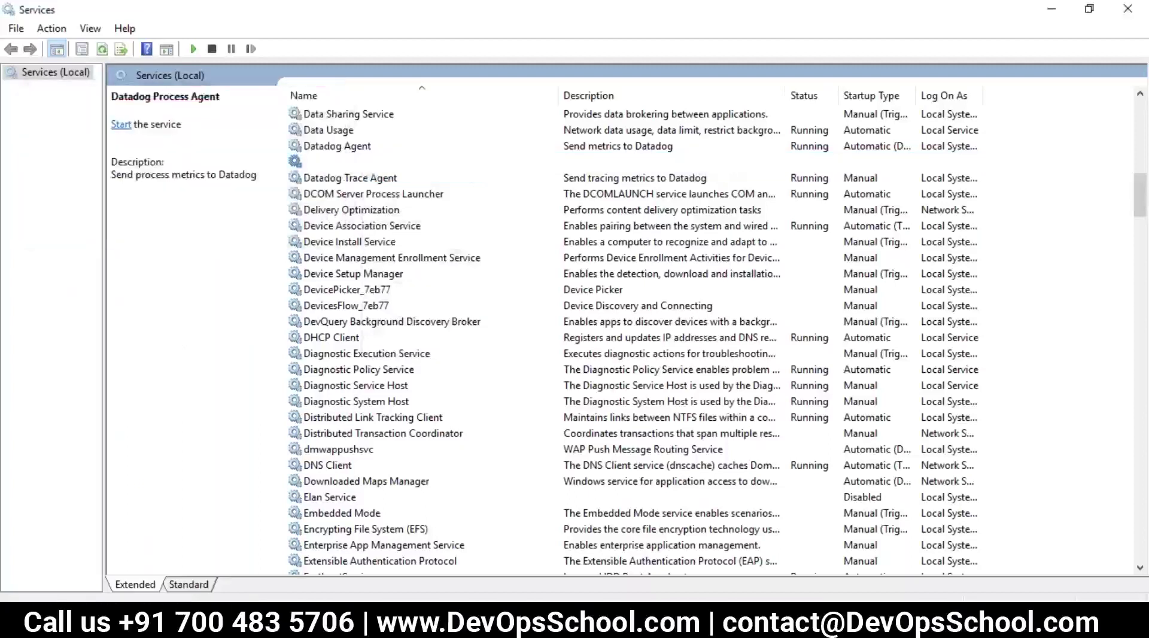
Step: Restart the Datadog Agent service together with its dependent Process Agent and Trace Agent services
right_click(377, 146)
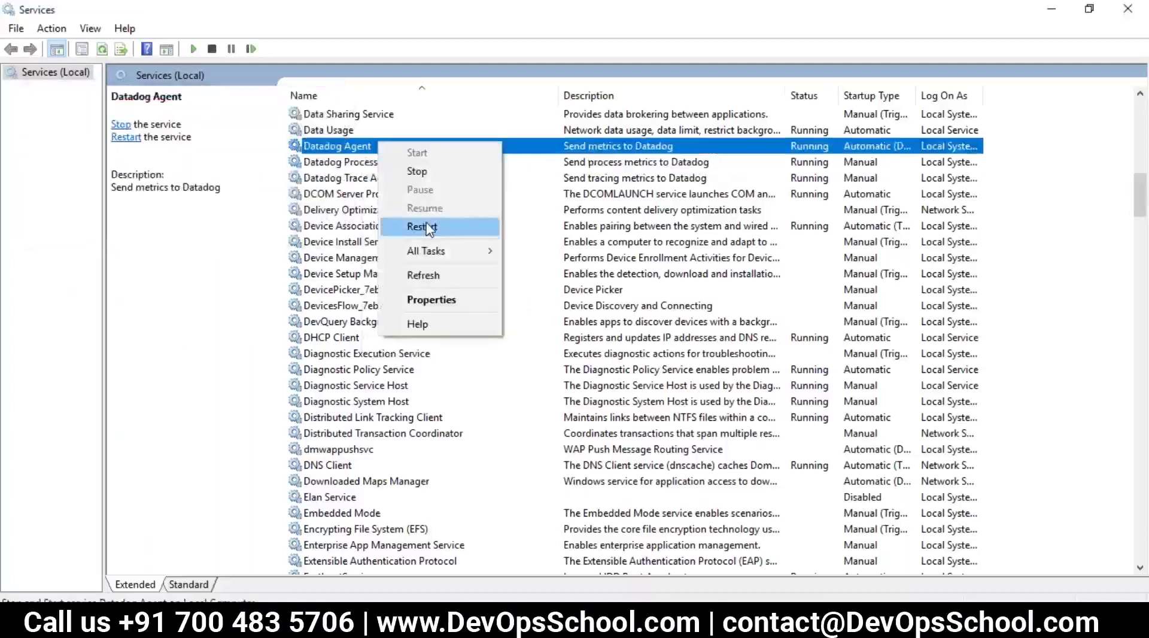
click(427, 228)
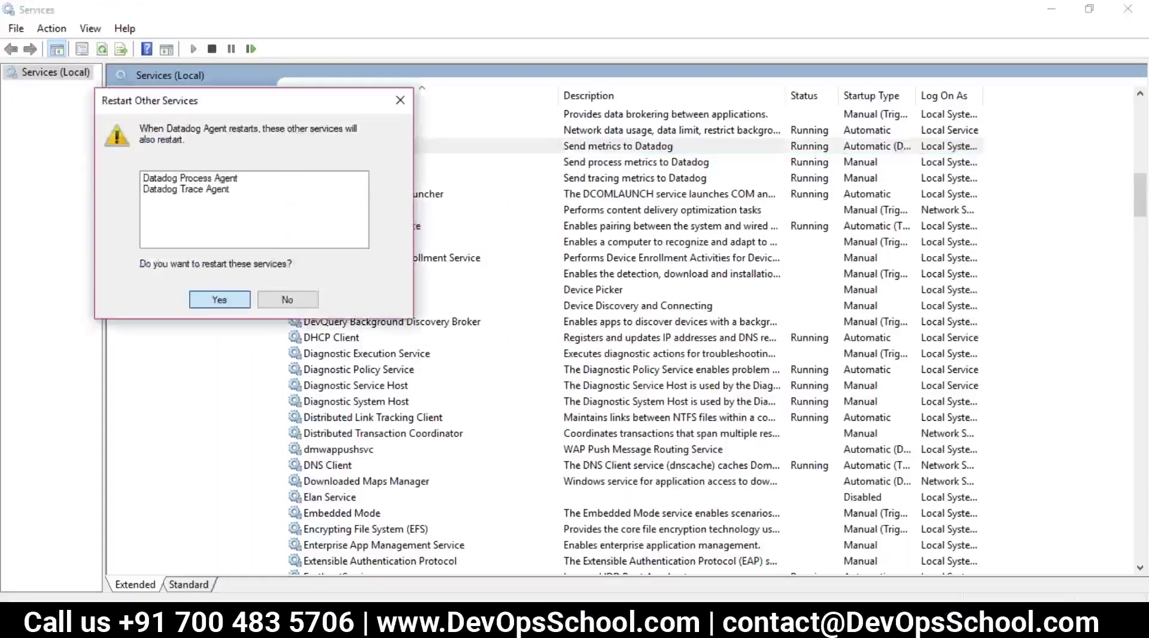
click(219, 300)
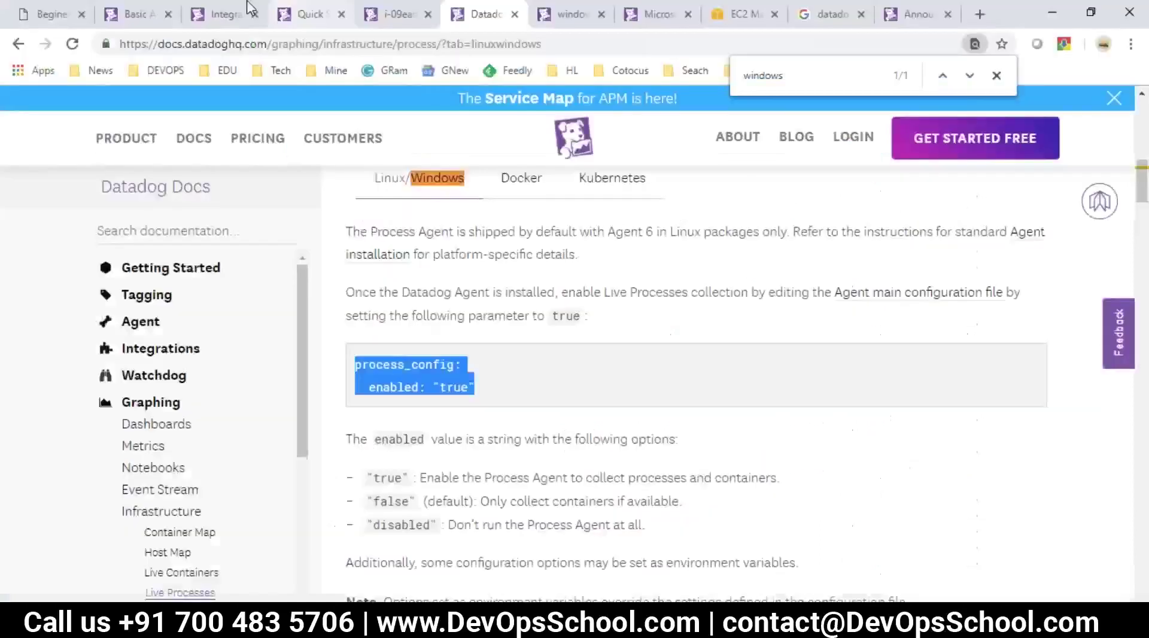
Step: Switch to the browser and find the open Datadog page with the windows-laptop host dashboard
click(221, 14)
click(137, 7)
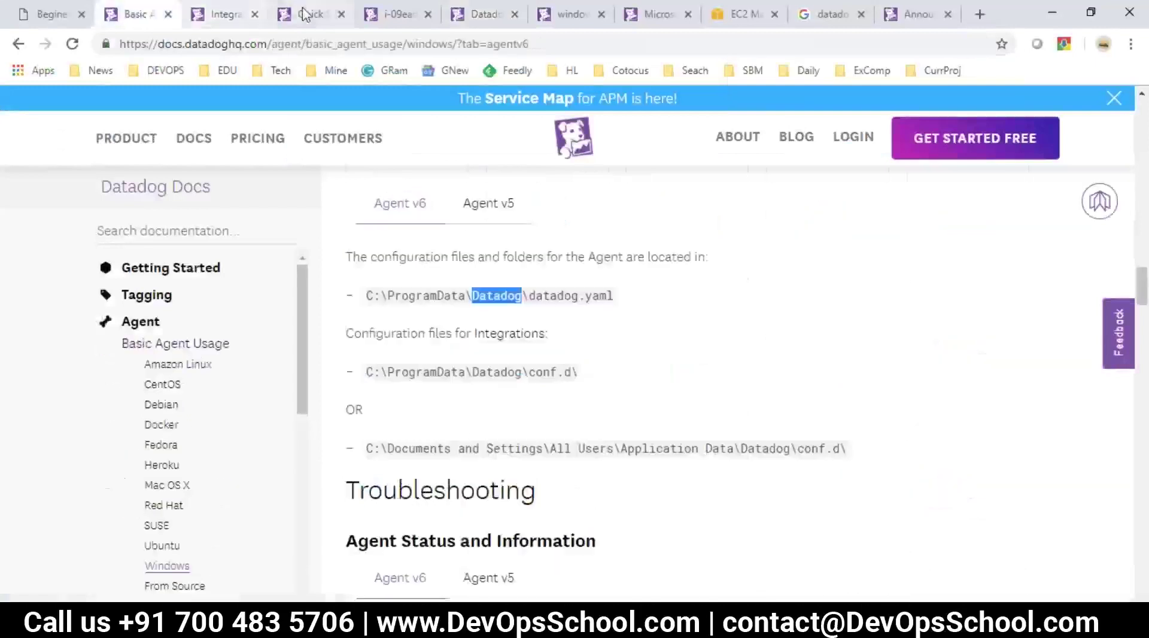
click(307, 14)
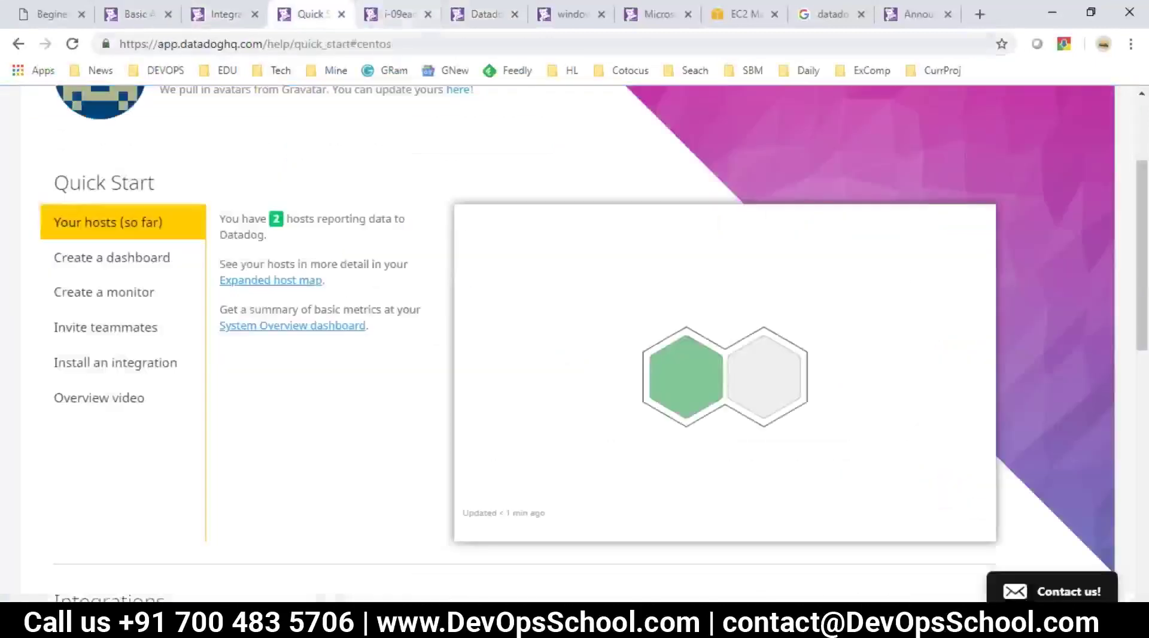
click(392, 12)
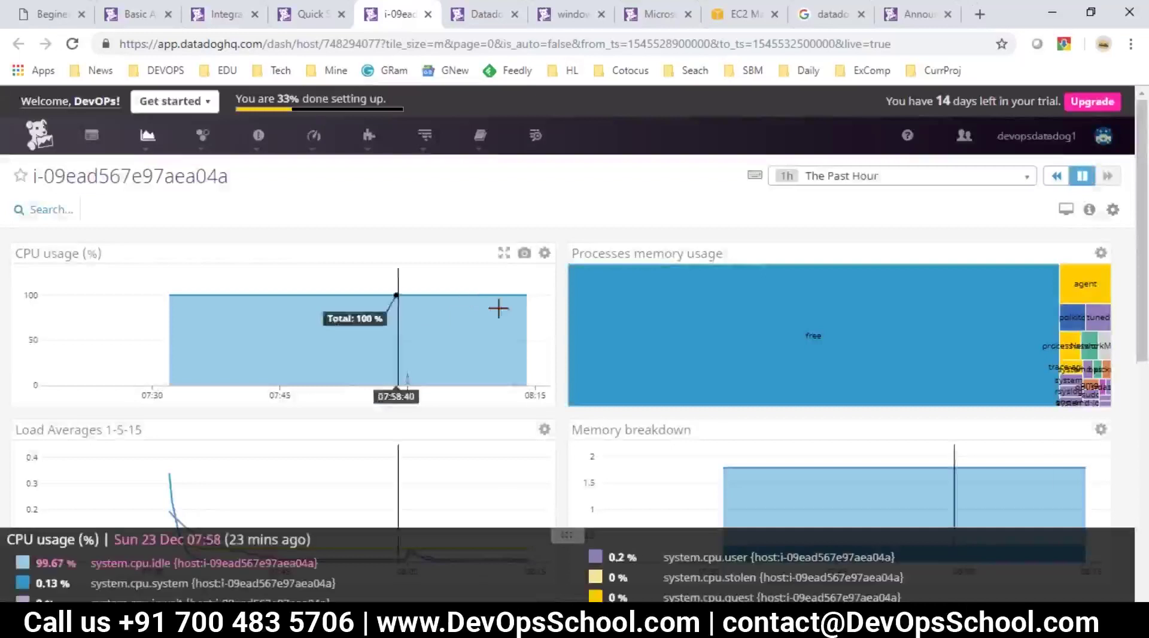
mouse_move(203, 136)
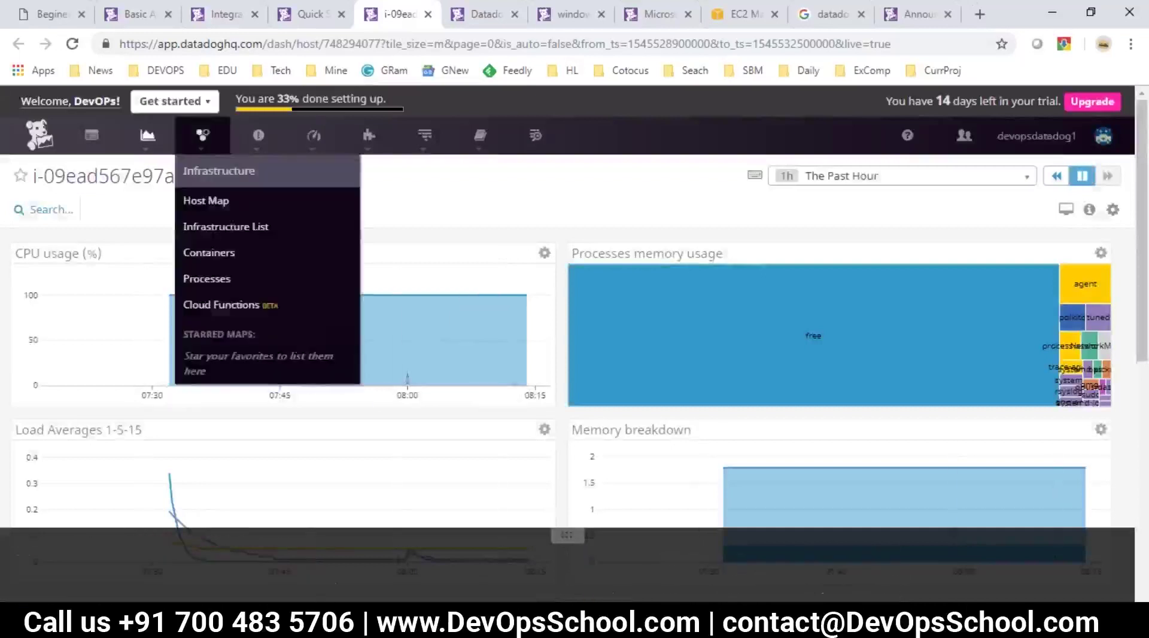
click(308, 14)
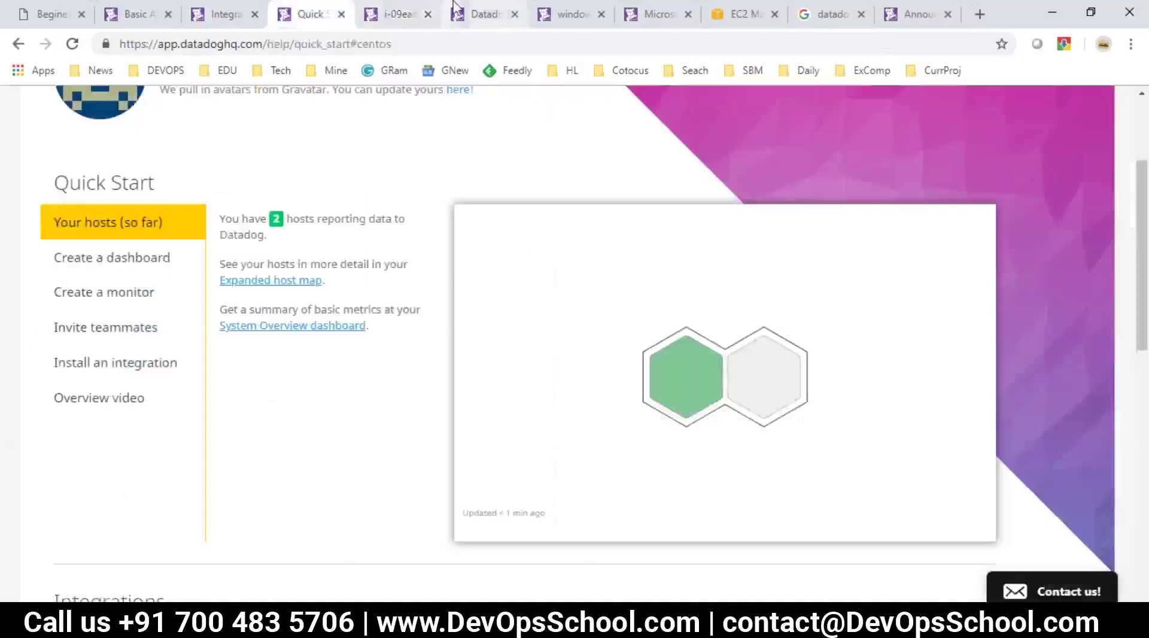
click(455, 8)
click(559, 15)
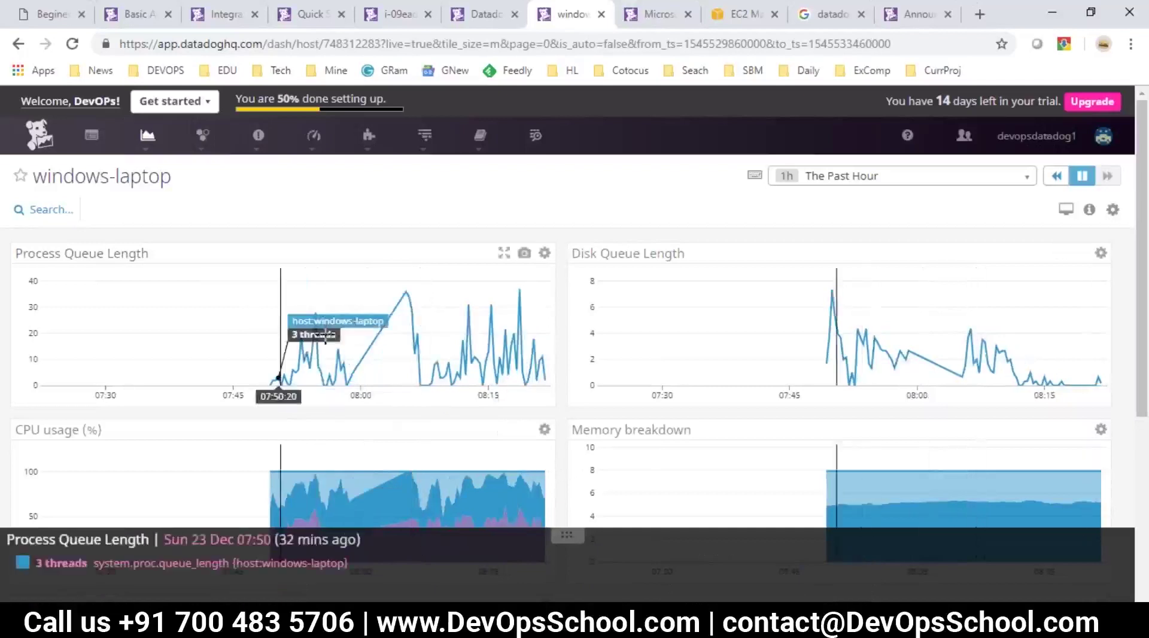
Step: Open the Servers dashboard from the dashboard list
mouse_move(147, 136)
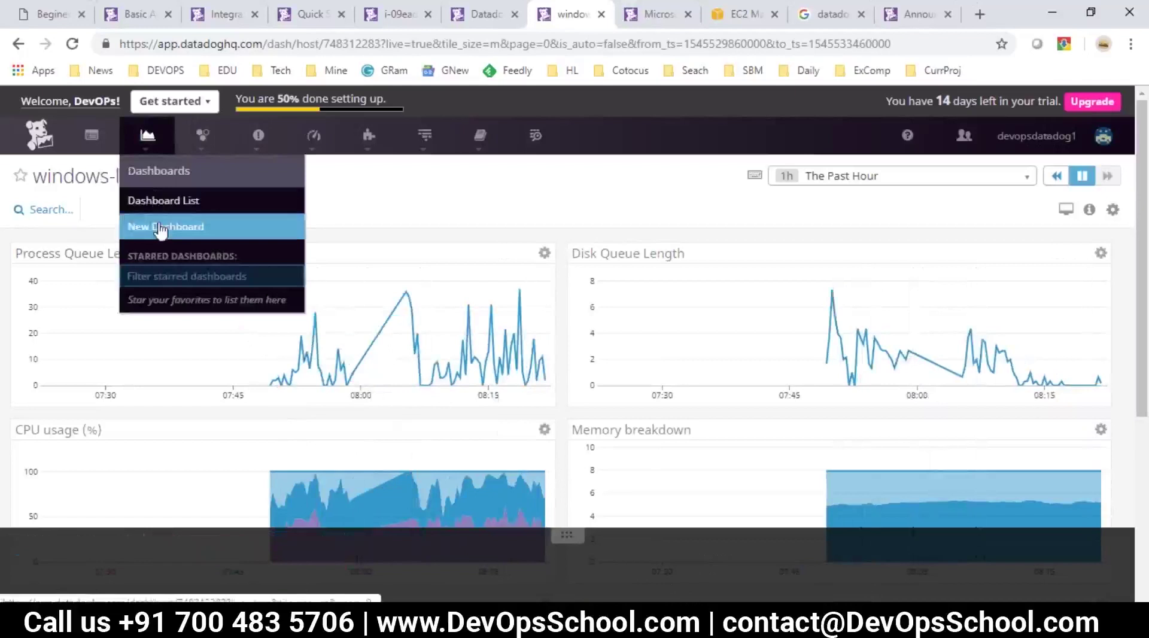
click(149, 212)
click(149, 213)
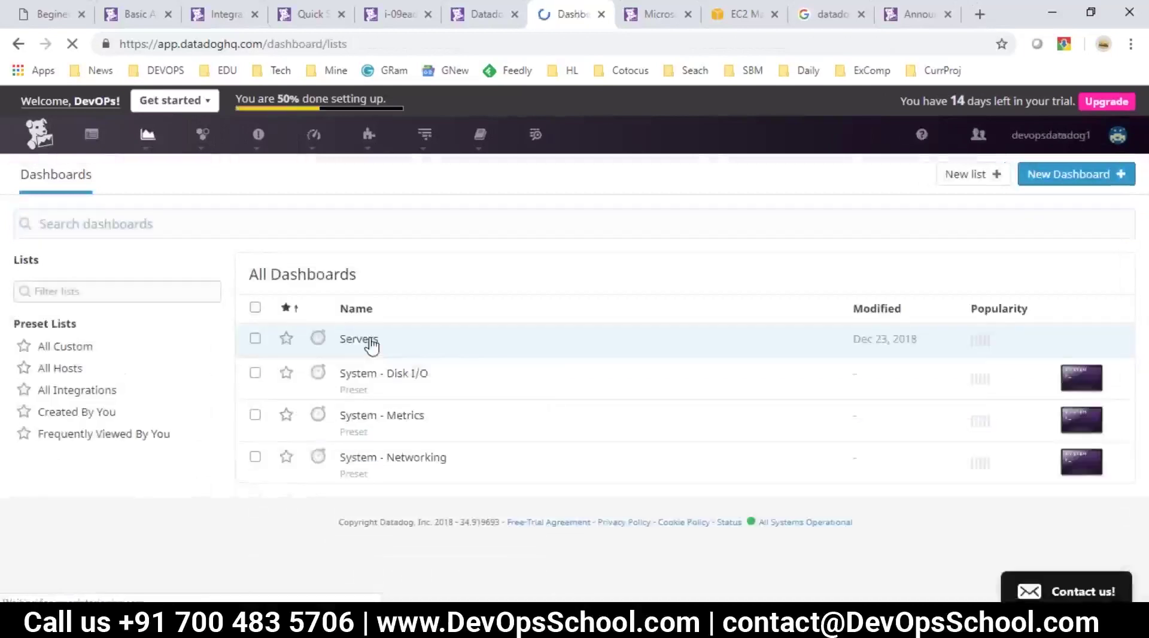
click(359, 339)
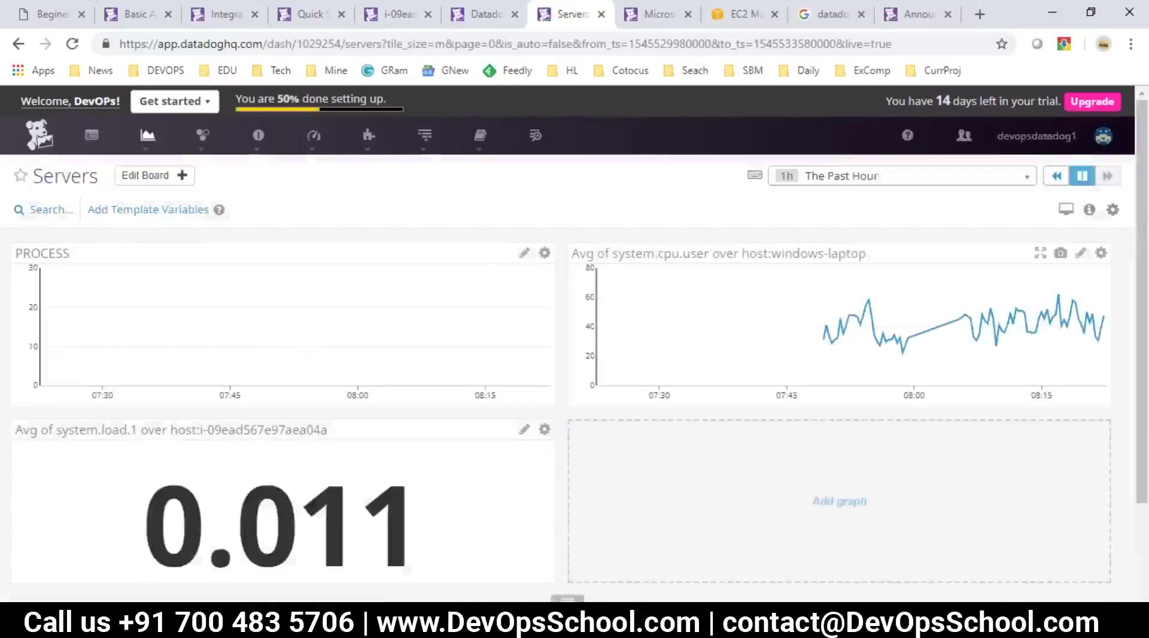
Step: Open the PROCESS graph for editing, look through its tag filters, and choose Total CPU (%) as the metric
click(525, 254)
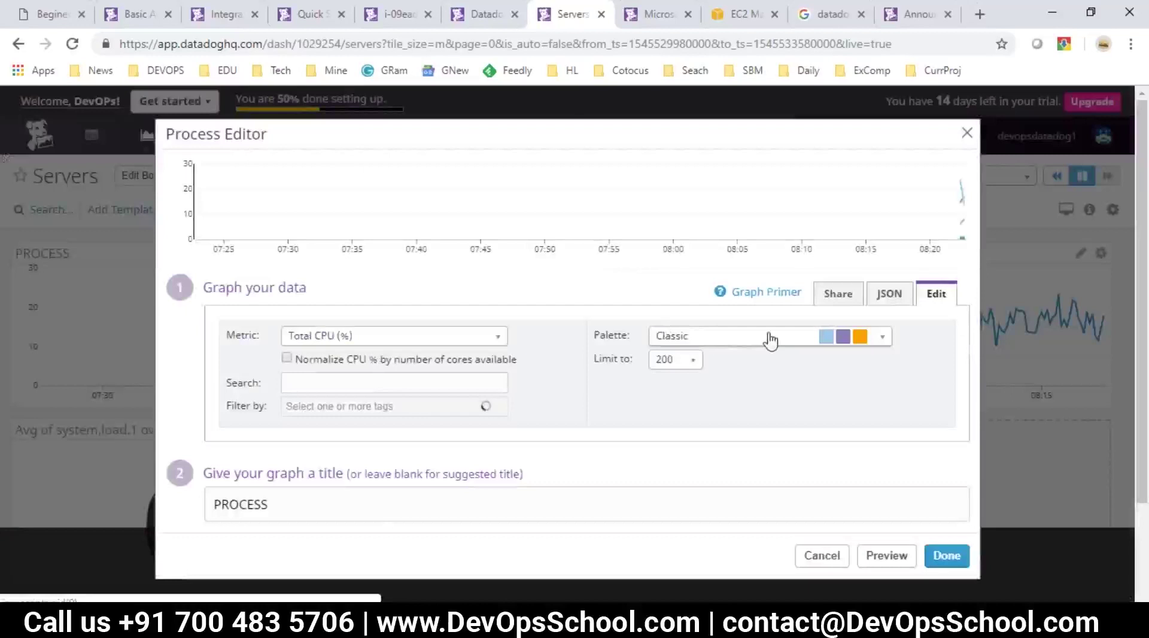
click(356, 387)
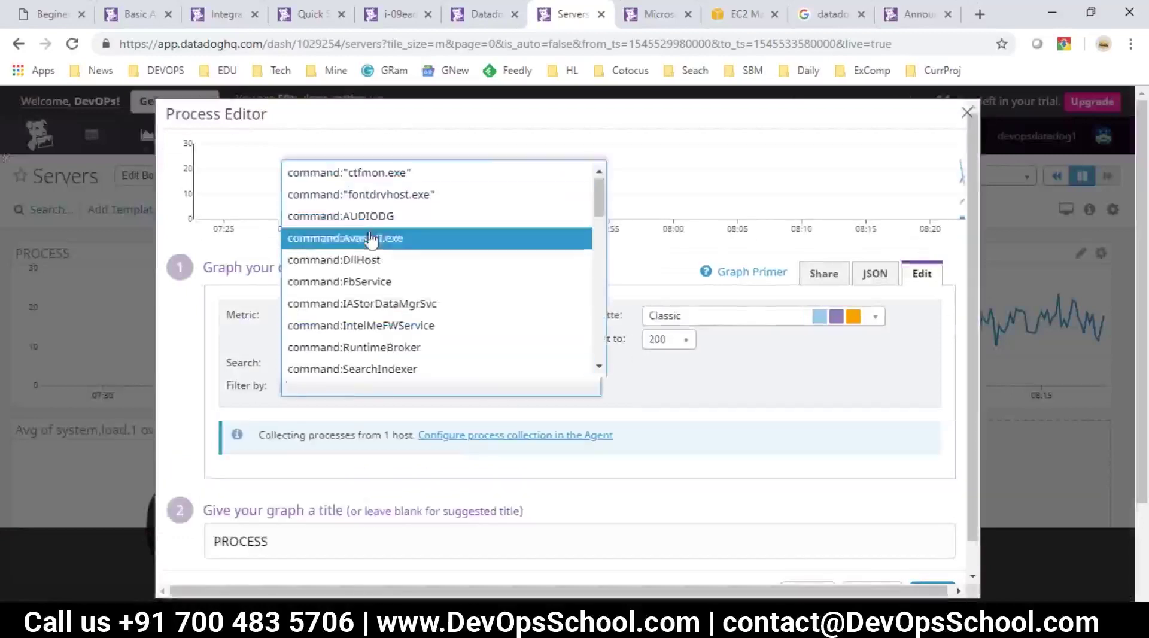
click(267, 397)
click(319, 368)
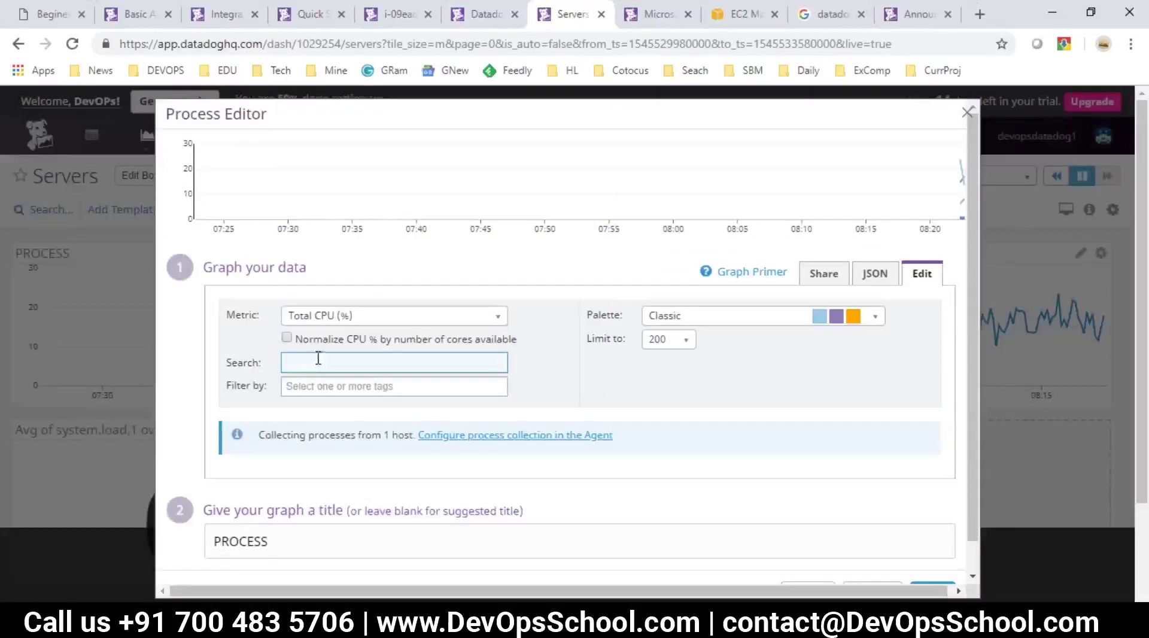
click(323, 315)
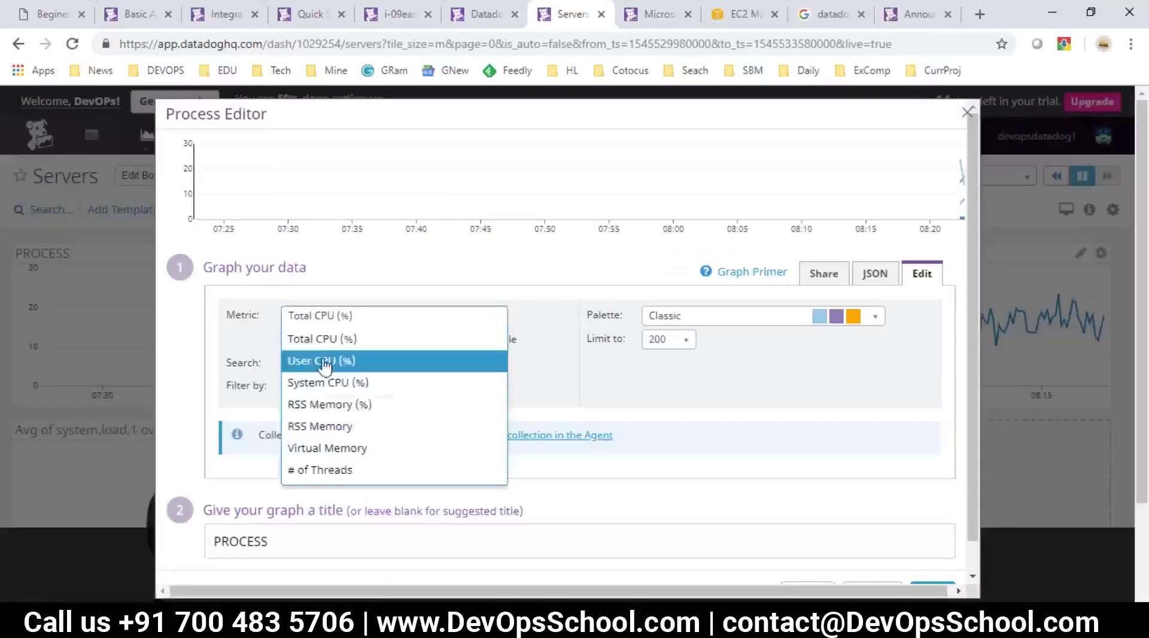
click(321, 340)
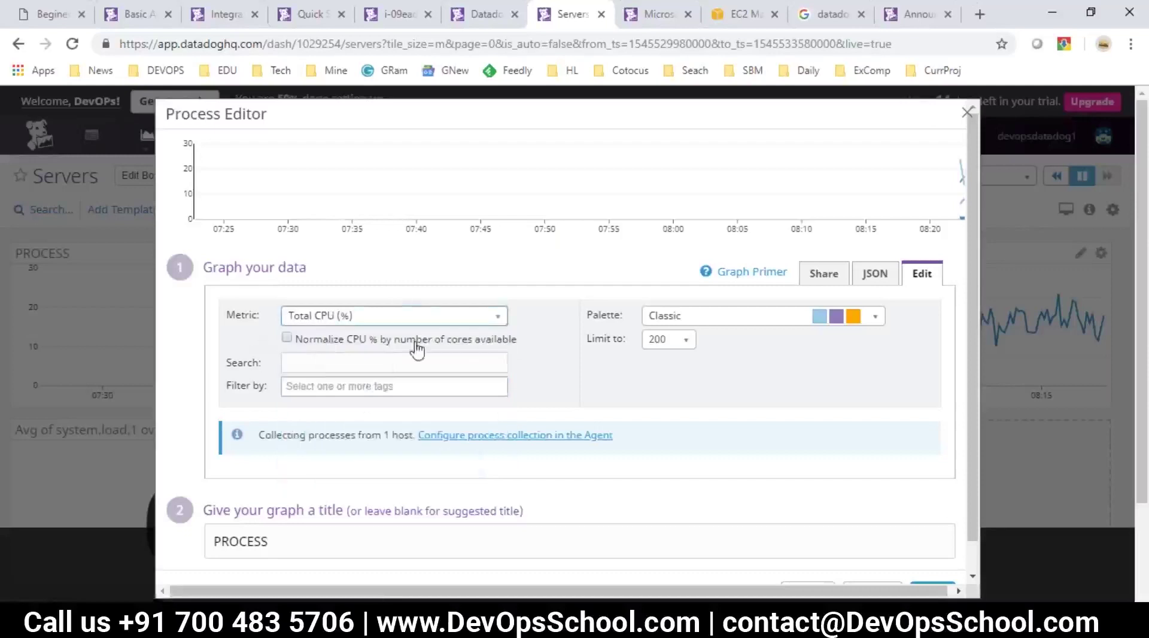
Step: Normalize the PROCESS graph's CPU % by the number of cores available, save the graph, and check it on the dashboard
scroll(488, 431, down, 1)
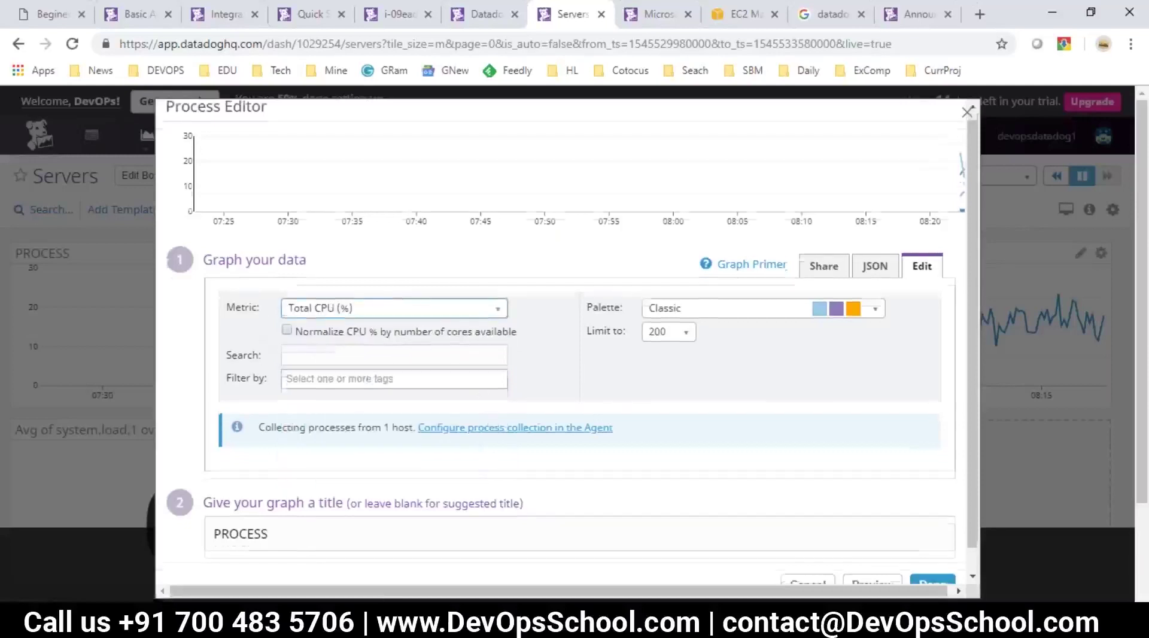
scroll(488, 431, down, 1)
scroll(367, 500, down, 1)
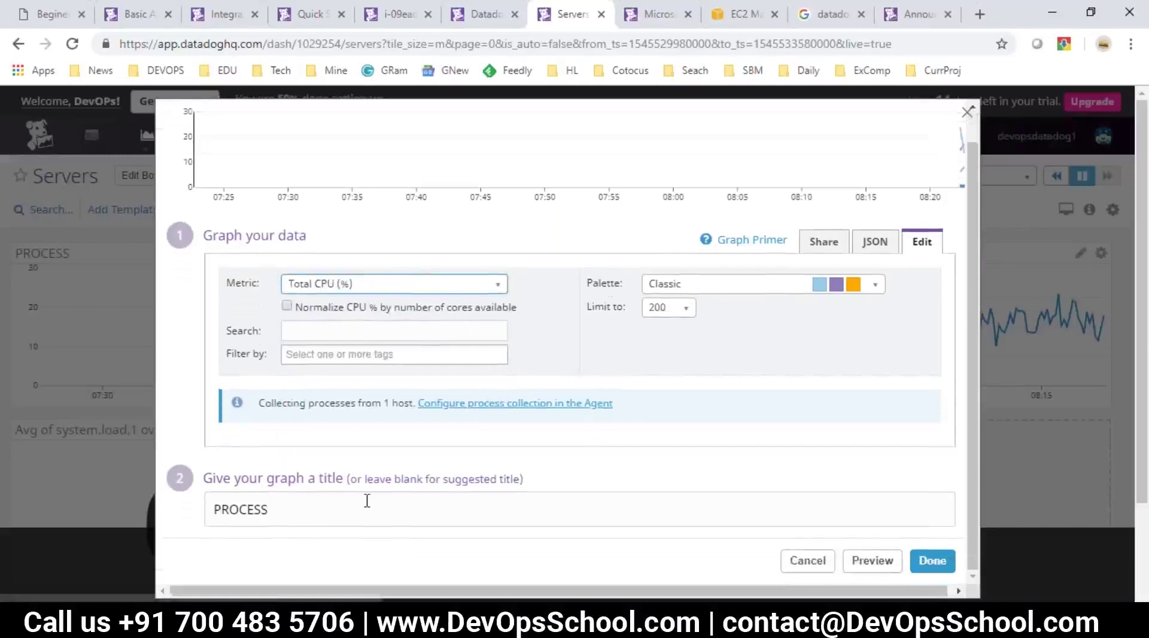
scroll(738, 346, up, 3)
click(286, 338)
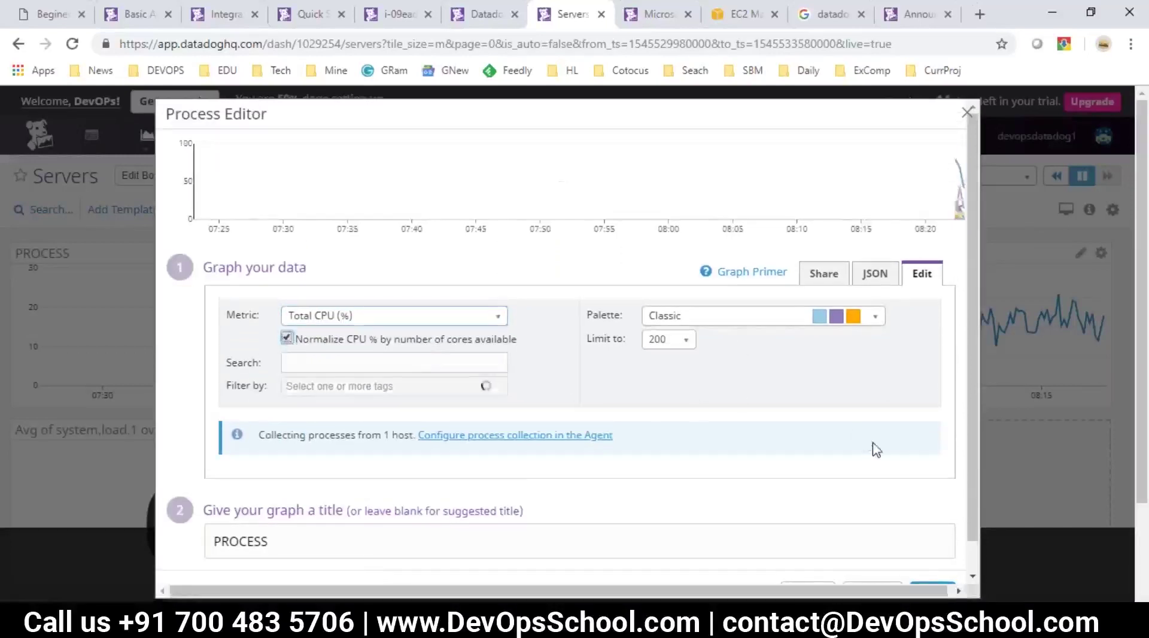
scroll(874, 449, down, 1)
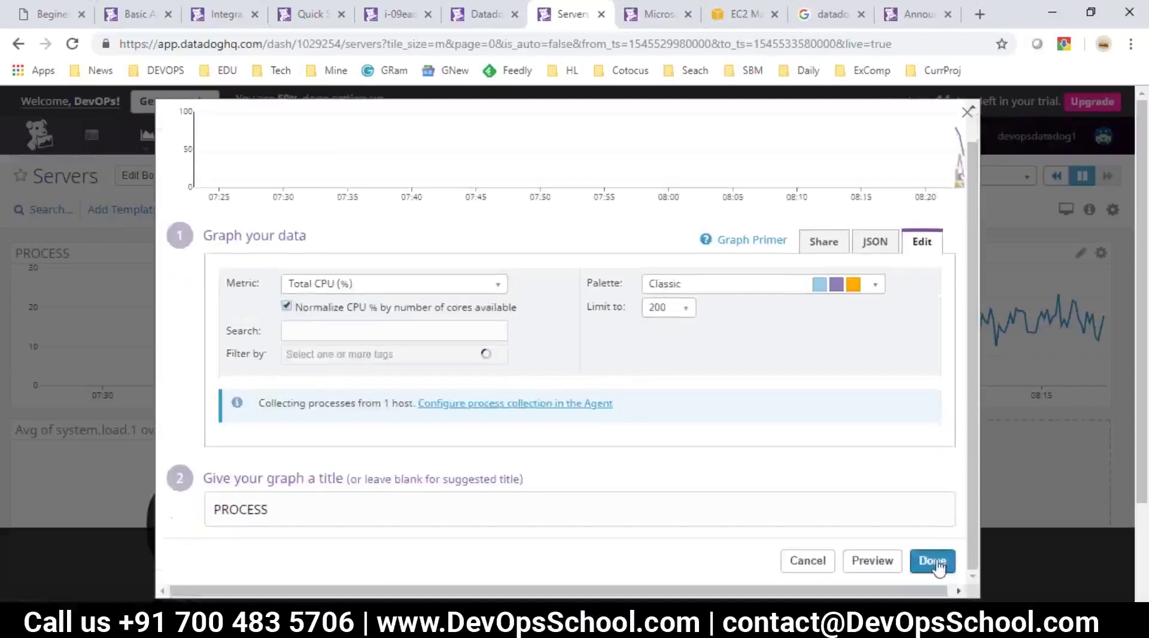
scroll(649, 440, up, 1)
key(Escape)
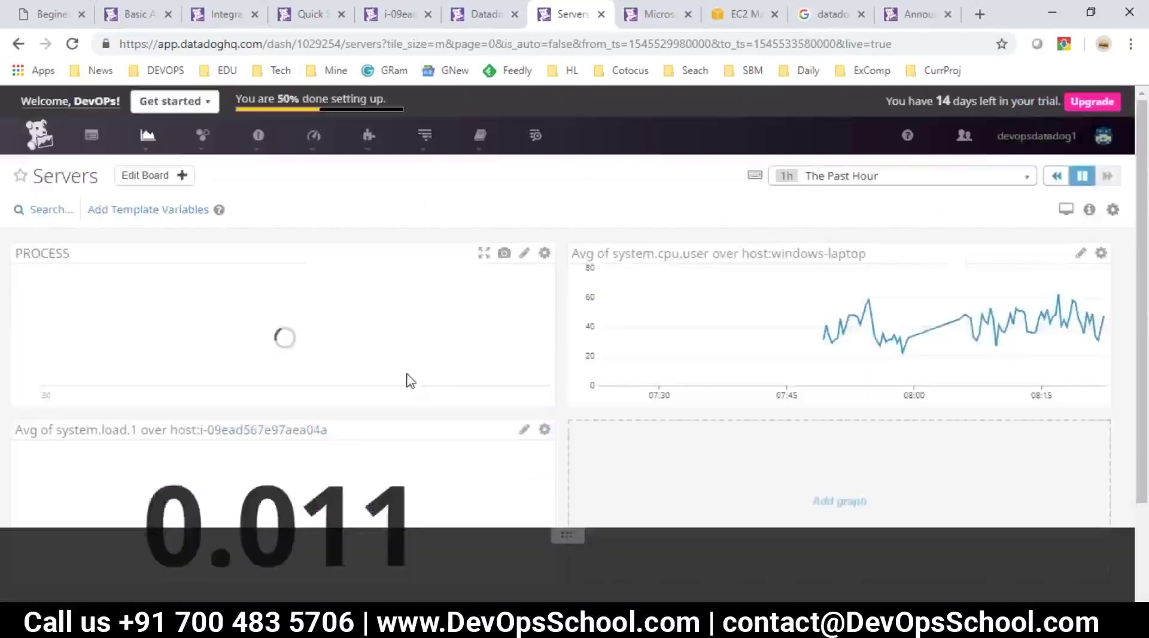
scroll(749, 451, down, 2)
scroll(695, 423, up, 2)
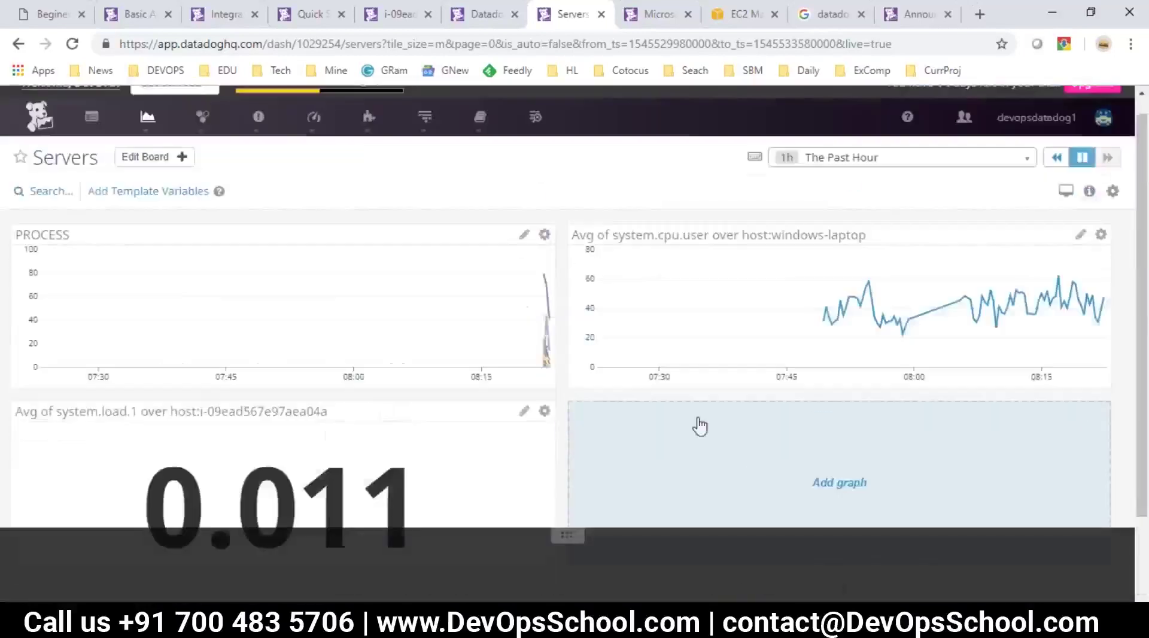
Step: Review the datadog.yaml settings in Notepad++ up to the beginning of the file, highlighting the block from bind_host to container_cgroup_root
mouse_move(151, 140)
mouse_move(202, 135)
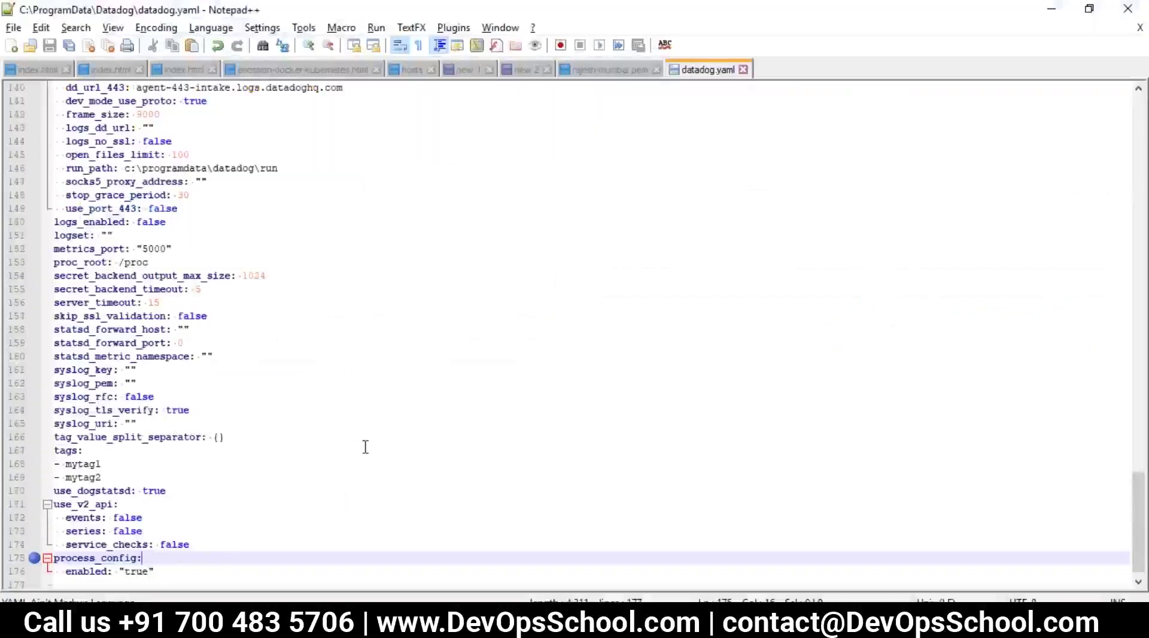
scroll(365, 447, up, 3)
scroll(363, 440, up, 20)
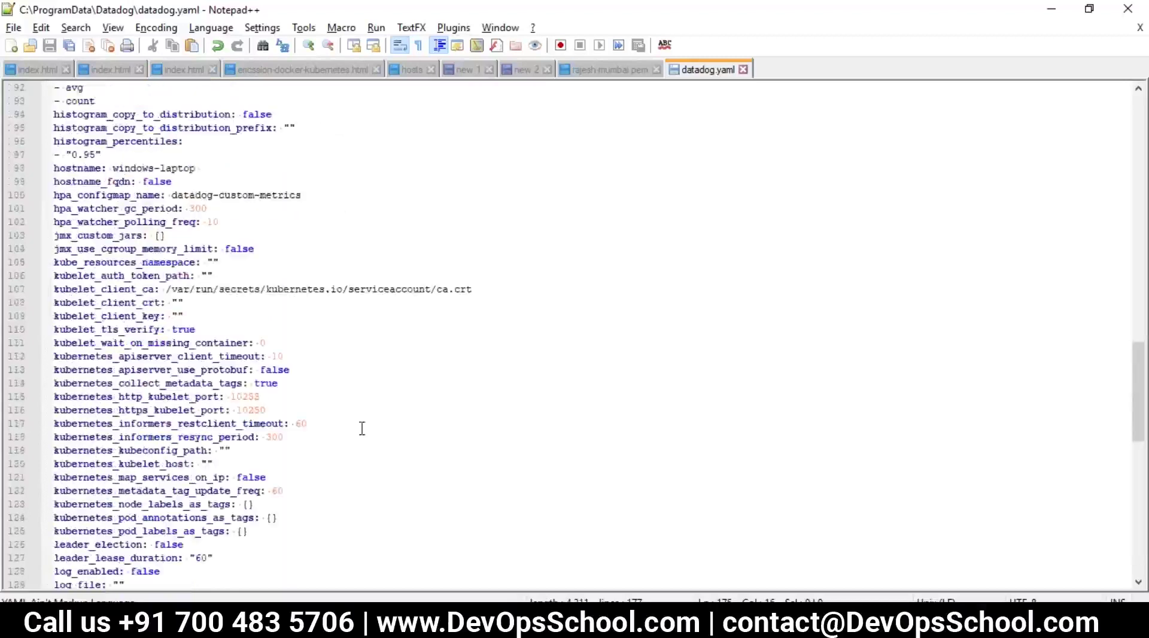
scroll(362, 427, up, 18)
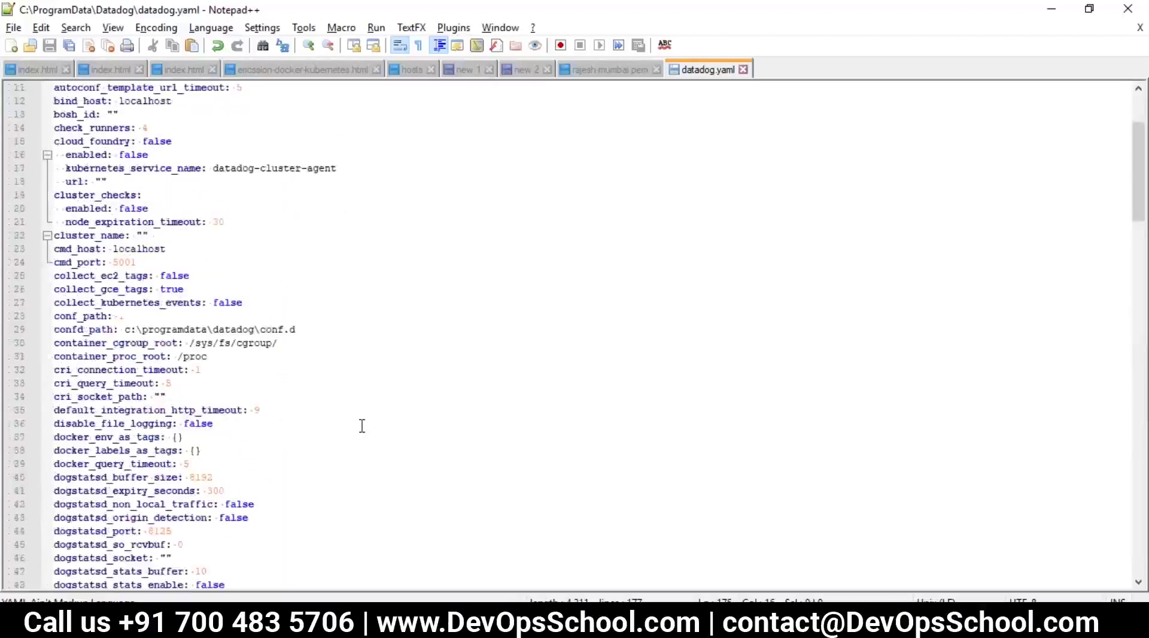
click(78, 235)
drag(78, 235, 231, 517)
scroll(261, 497, down, 1)
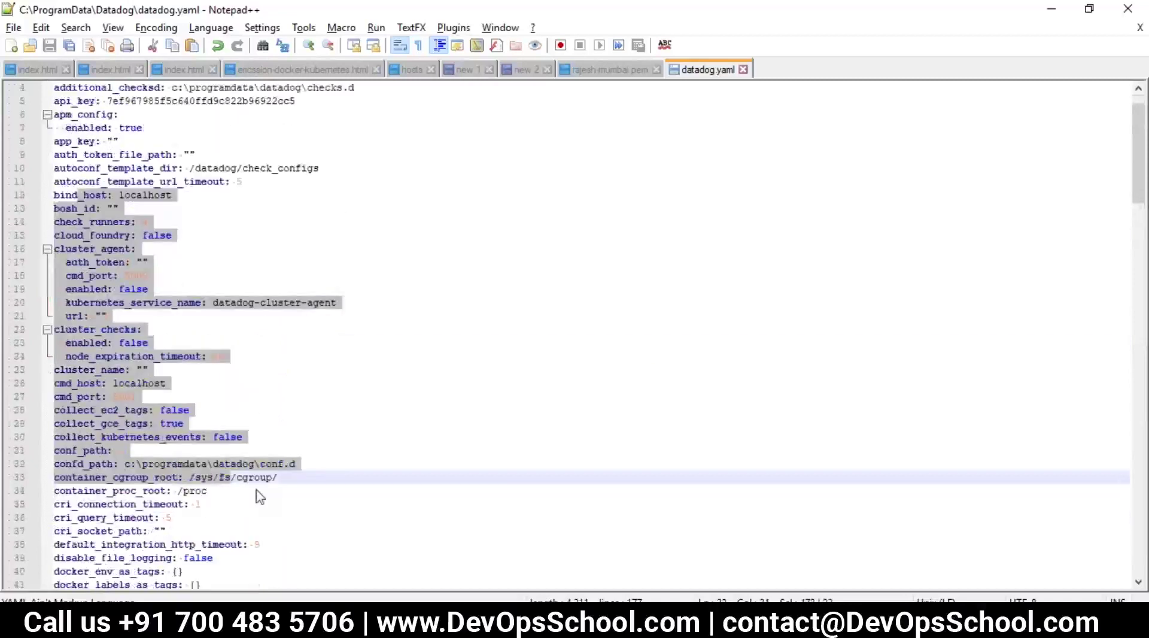
scroll(259, 497, down, 1)
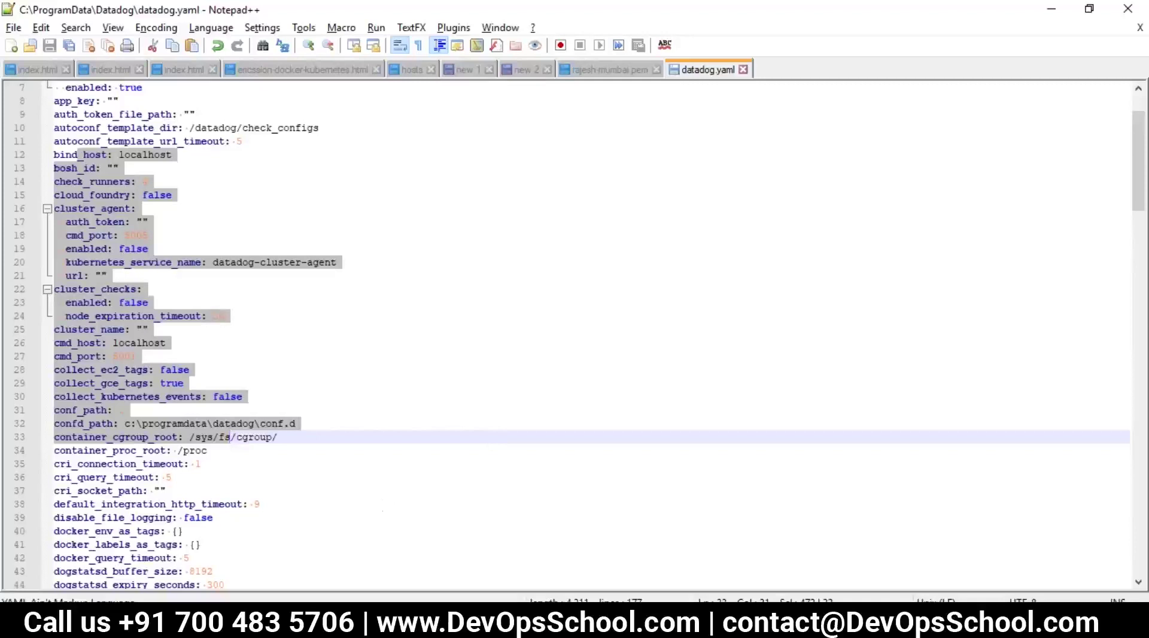
key(ctrl+c)
key(alt+Tab)
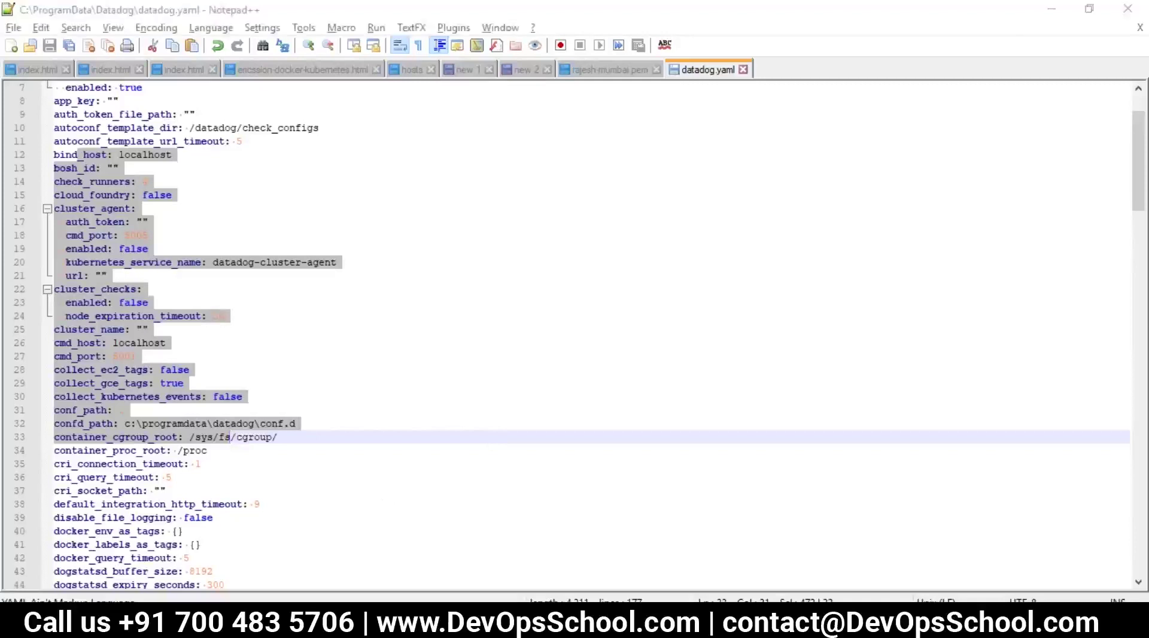
Step: Switch to the online-dec-2018-2.txt notes in Notepad and mark "Create a Account" in the FLOW list as DONE
key(alt+Tab)
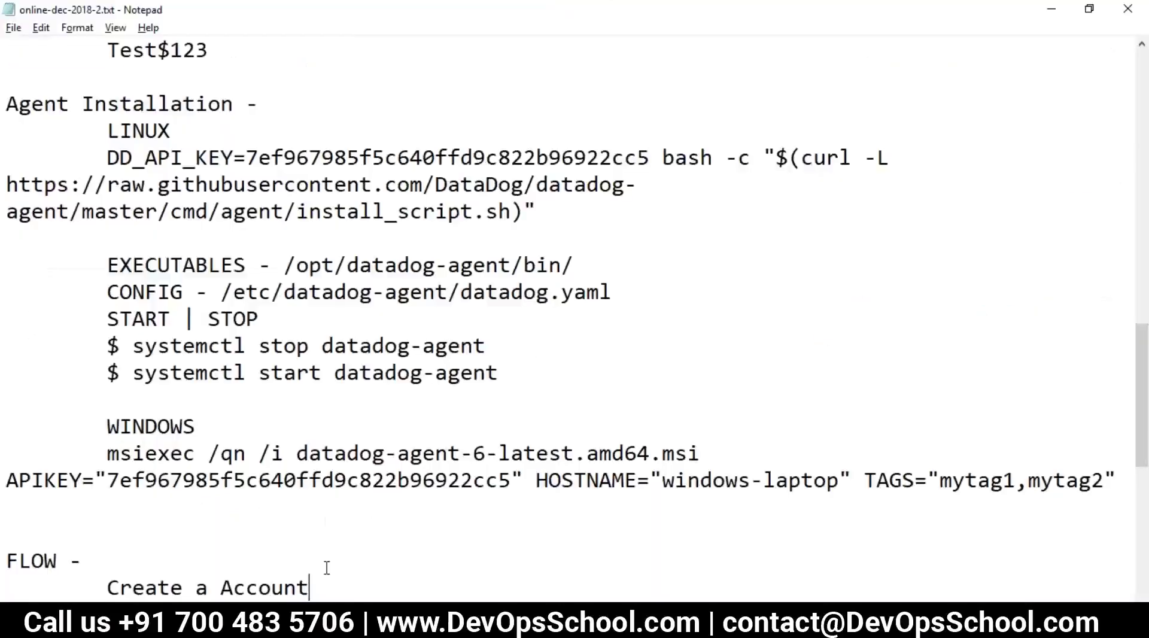
scroll(180, 479, down, 6)
scroll(155, 422, up, 3)
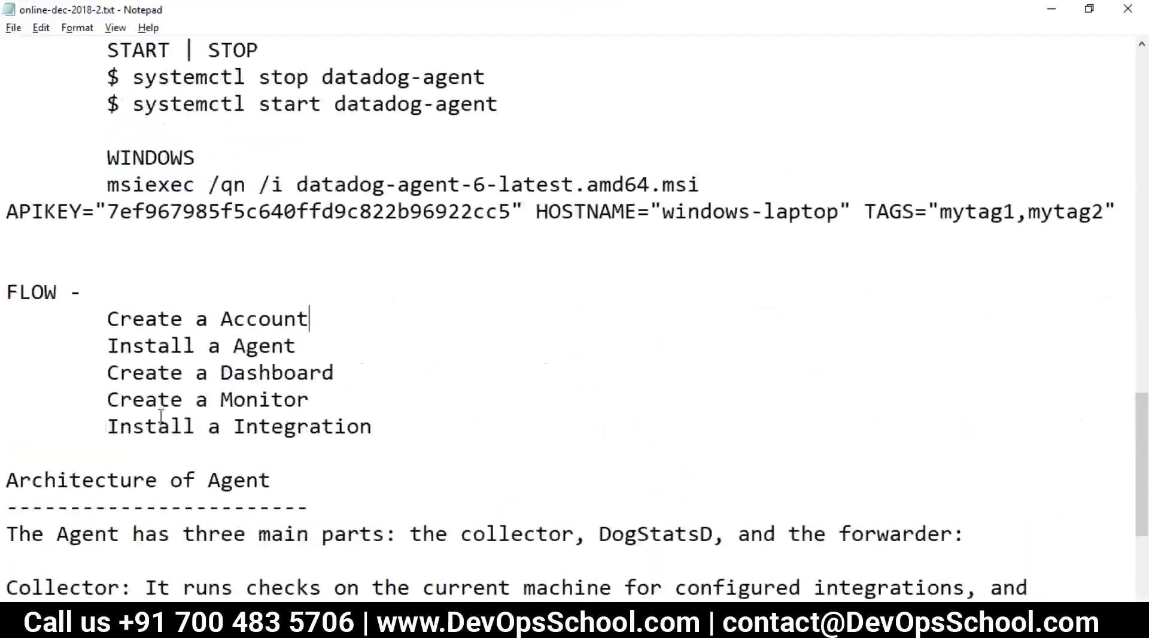
scroll(160, 416, down, 1)
key(Tab)
text(DONE)
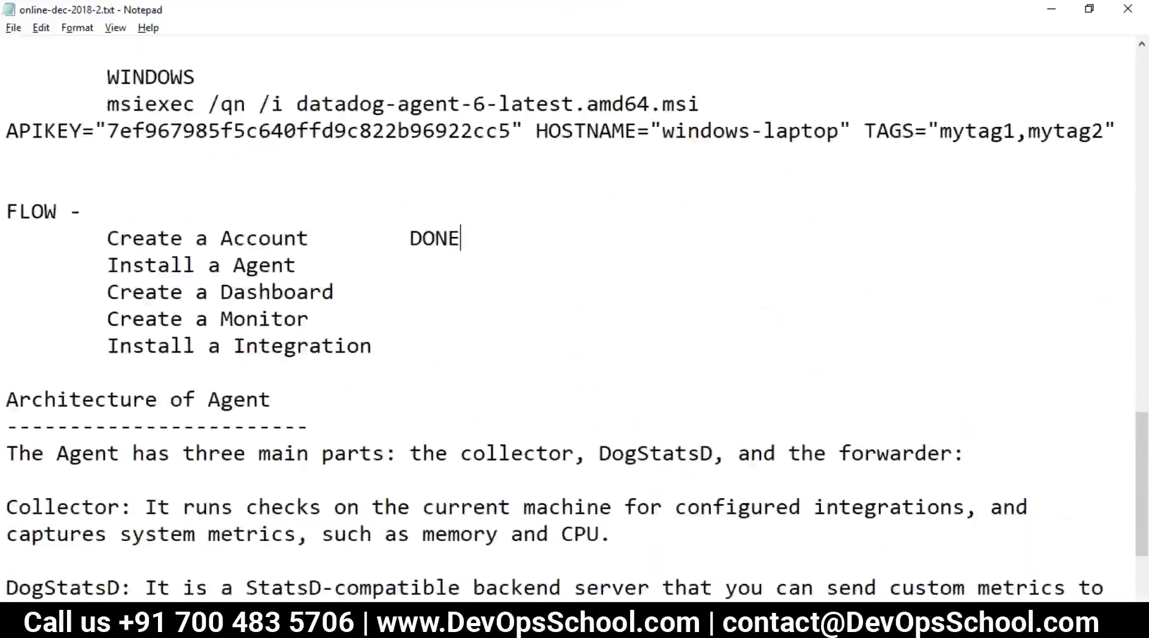
Step: Mark "Install a Agent" and "Create a Dashboard" in the FLOW list as DONE, aligned with the entry above
click(363, 275)
key(Tab)
key(Tab)
text(DONE)
click(352, 286)
key(Tab)
text(DONE)
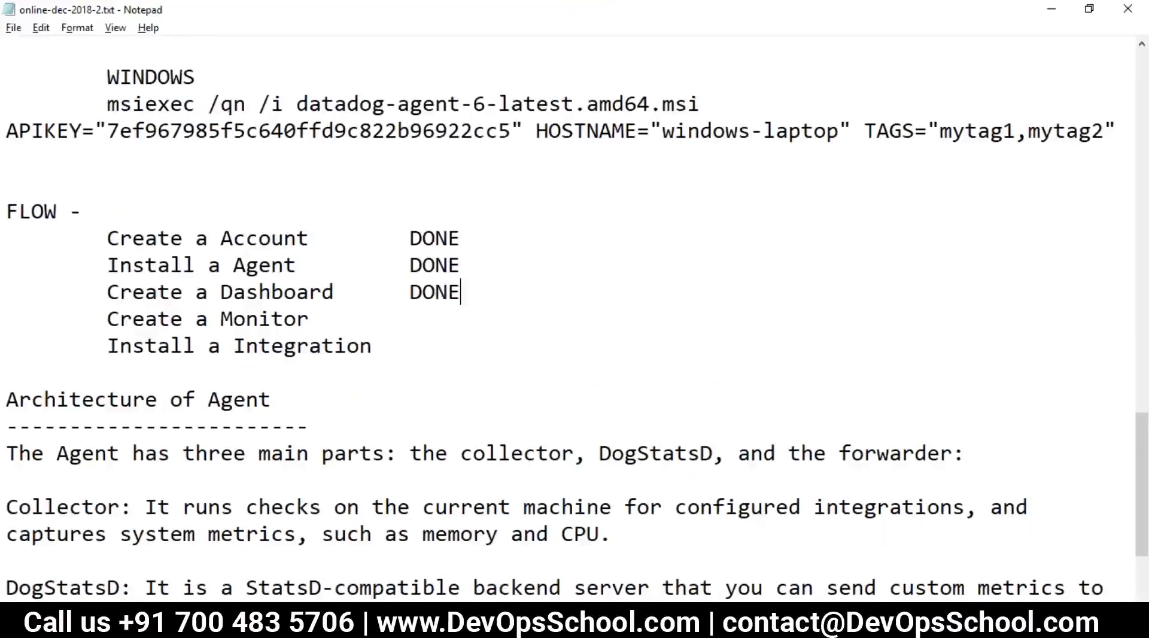
Step: Highlight "Create a Monitor" in the FLOW list, and return to Datadog in the browser to open the Manage Monitors page
drag(310, 319, 95, 320)
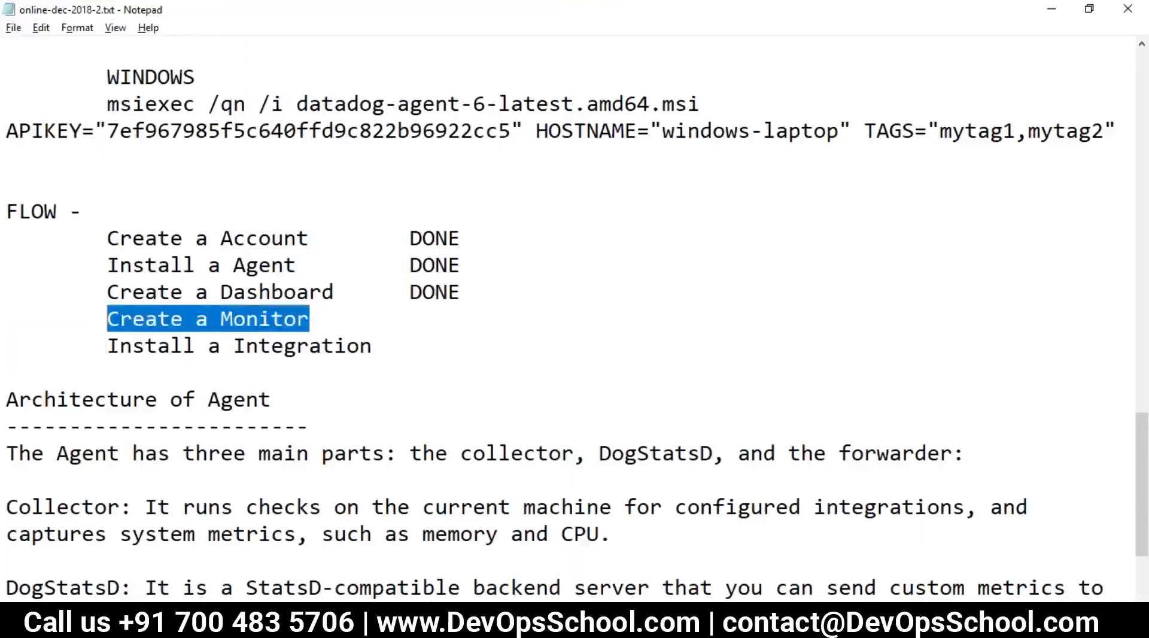
key(alt+Tab)
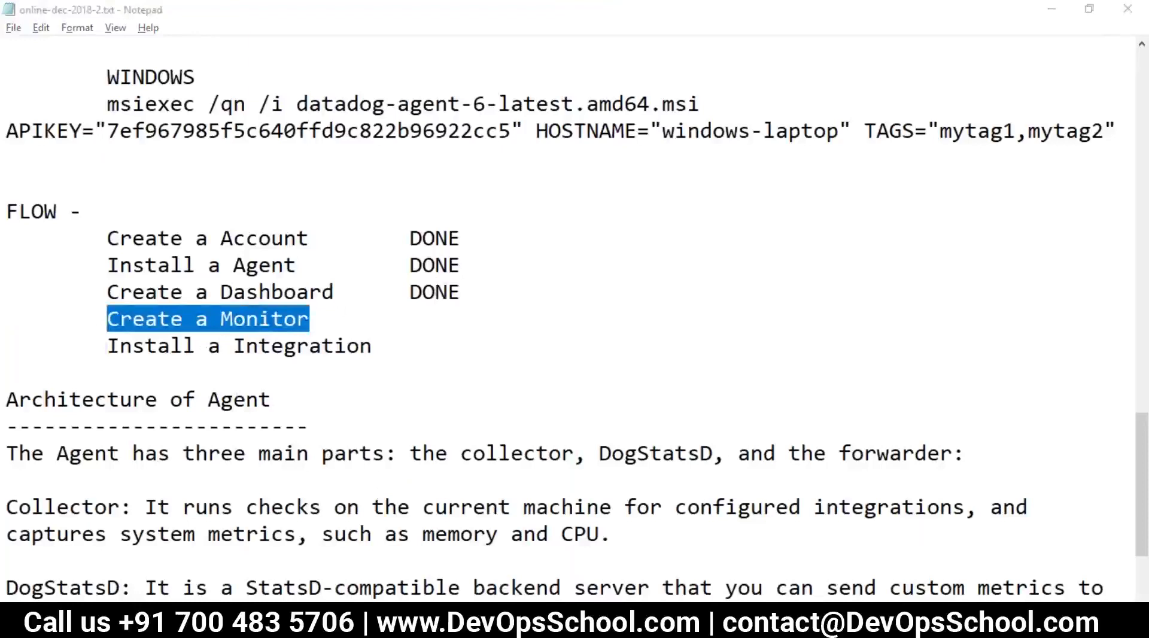
mouse_move(212, 146)
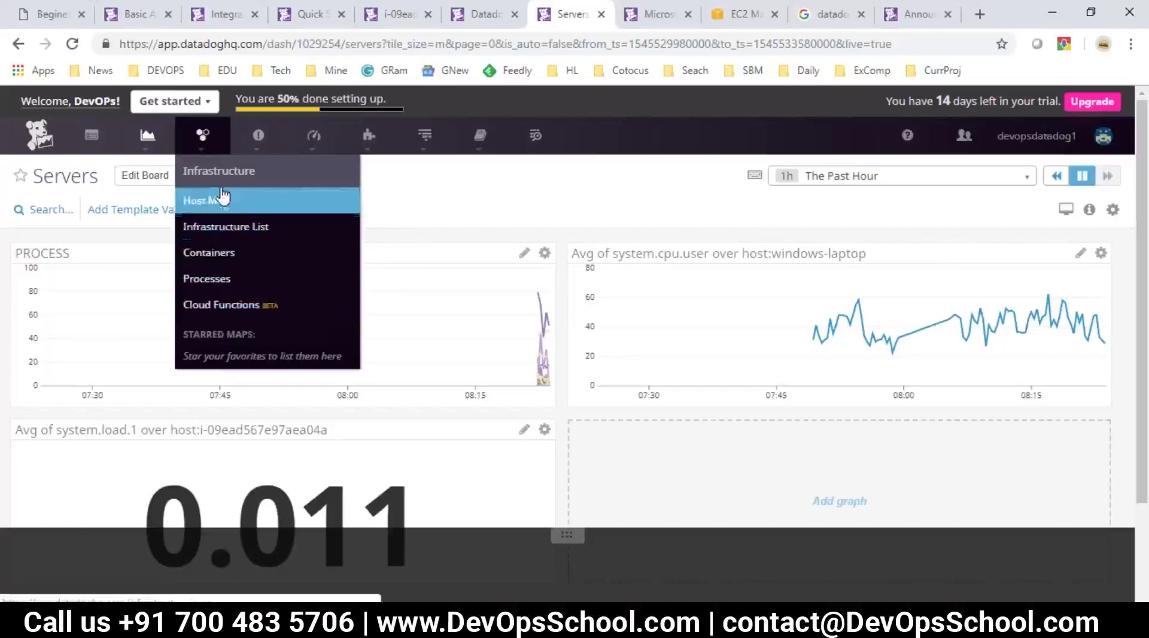
mouse_move(260, 141)
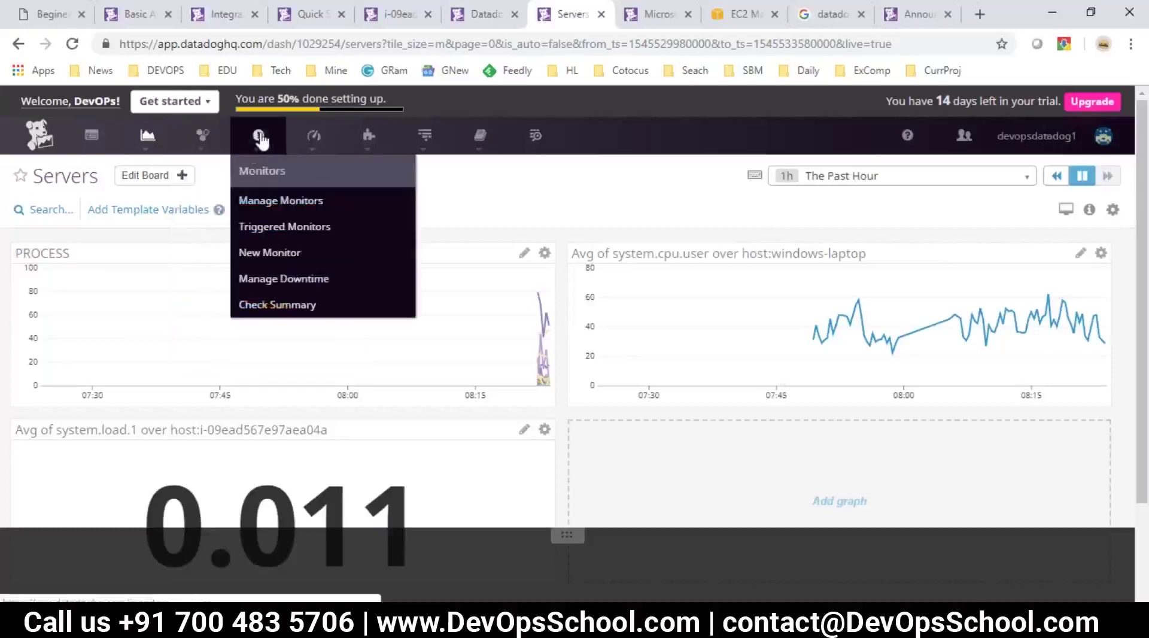
click(273, 200)
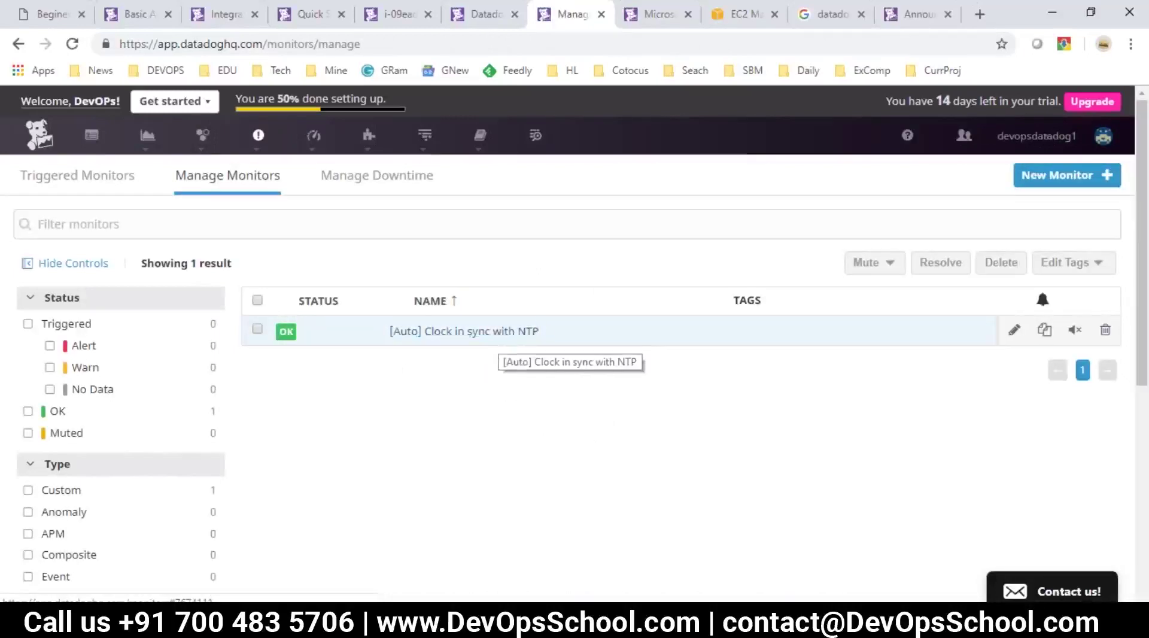
Step: Start creating a new monitor, view the setup form for the Host type, and return to the monitor type list
click(1037, 180)
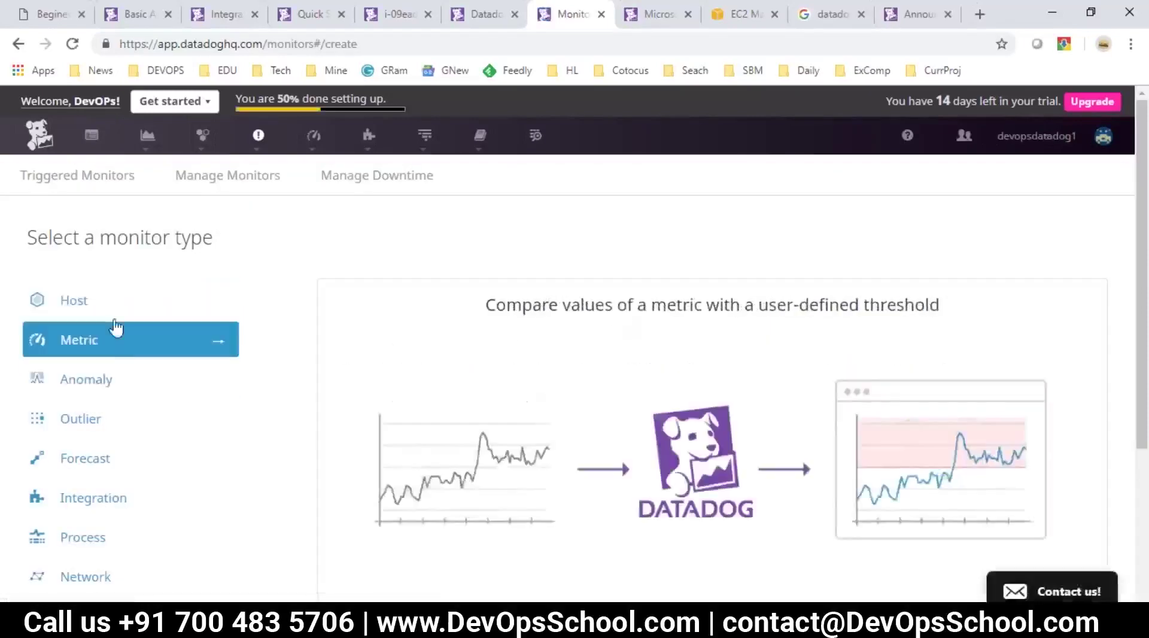
click(106, 303)
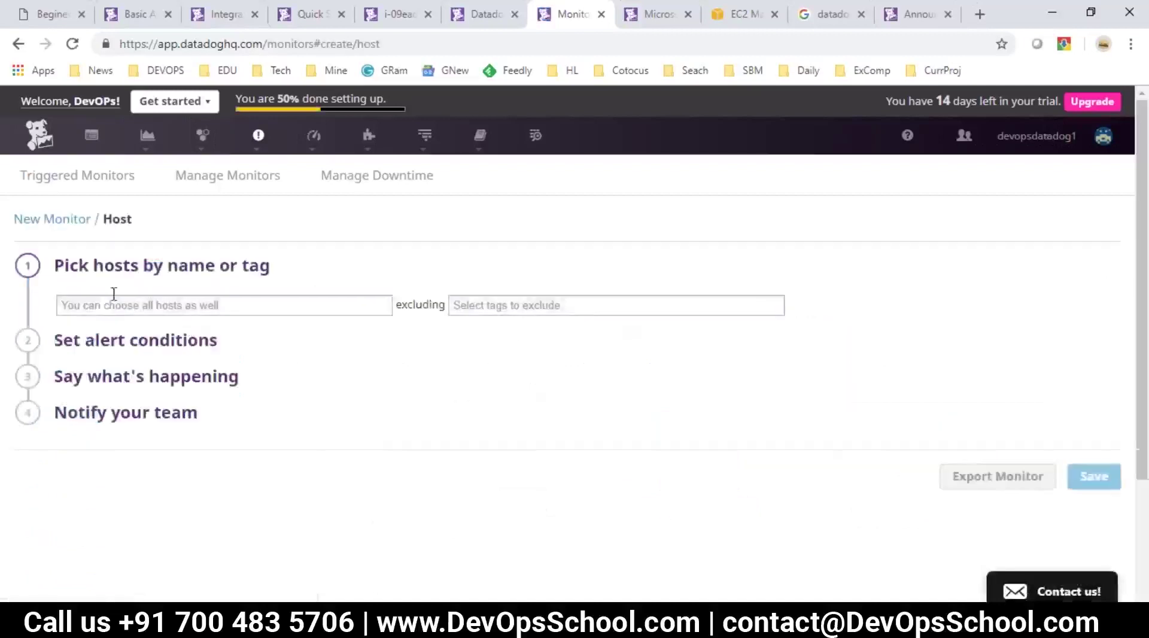
click(18, 44)
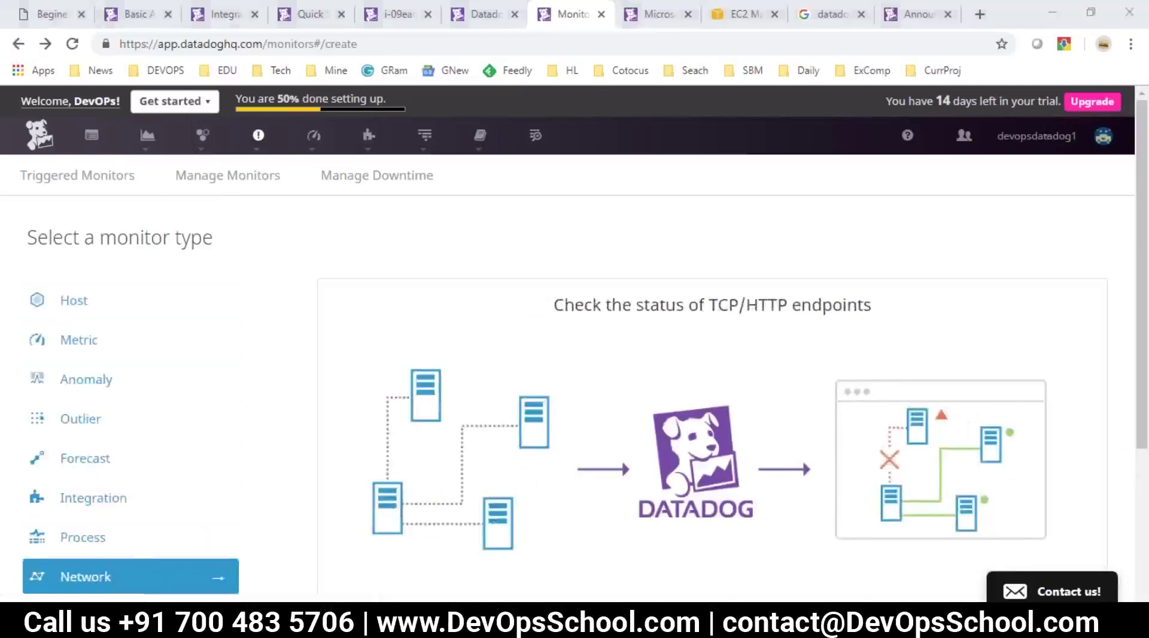
Step: Switch to the disconnected PuTTY window, restart its session and try to log in as ec2-use
mouse_move(447, 626)
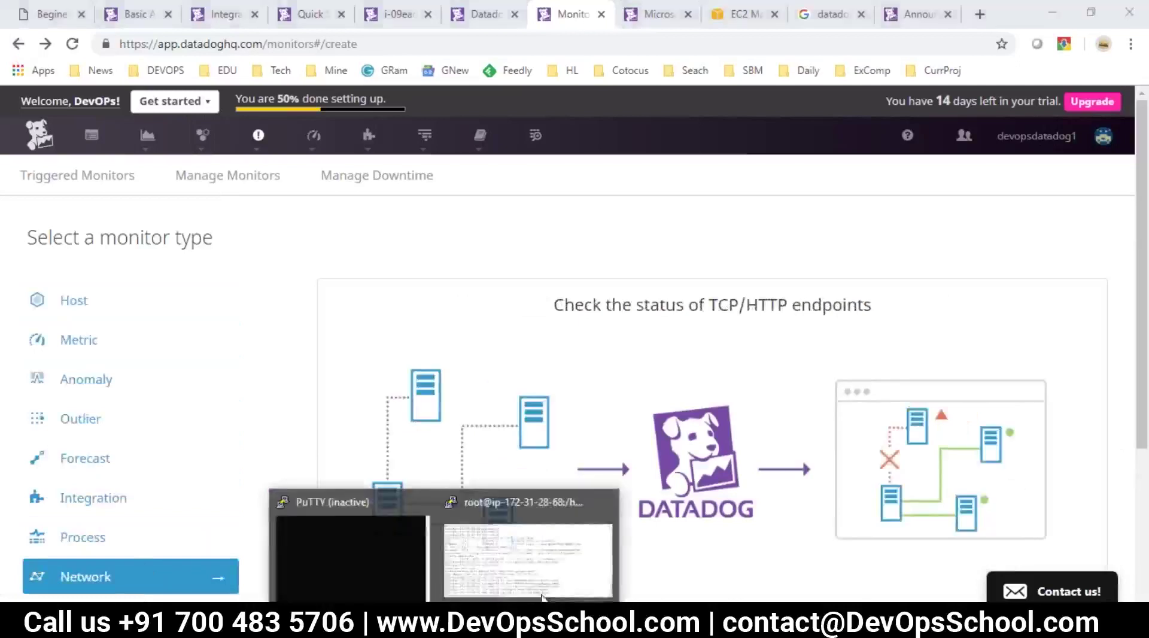
click(573, 565)
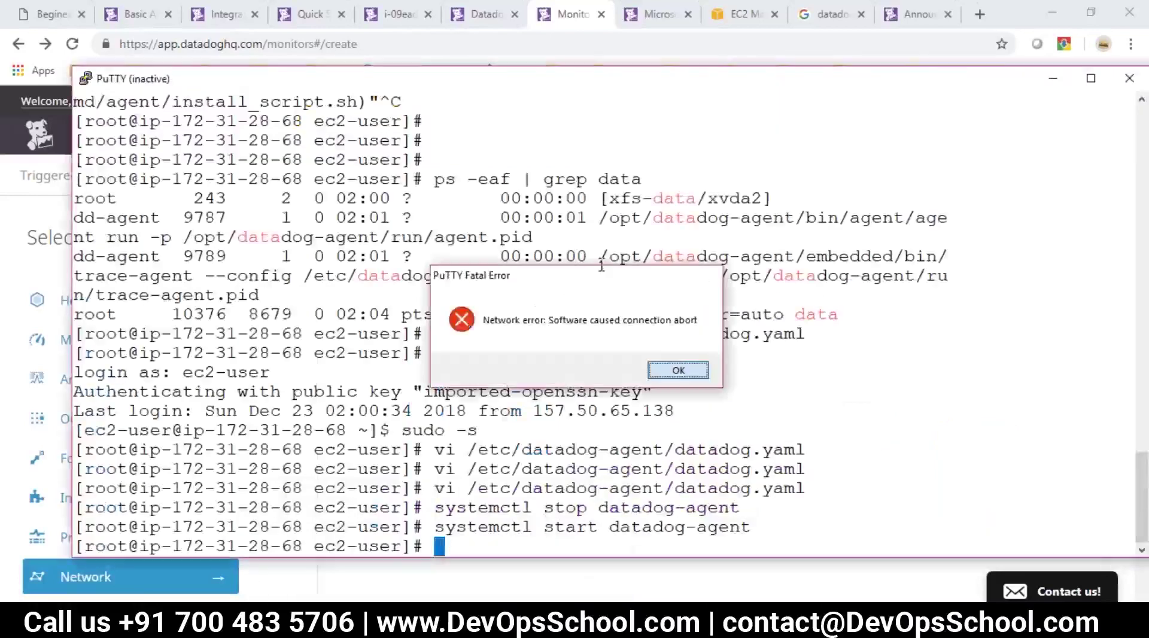
key(Return)
right_click(404, 253)
click(461, 258)
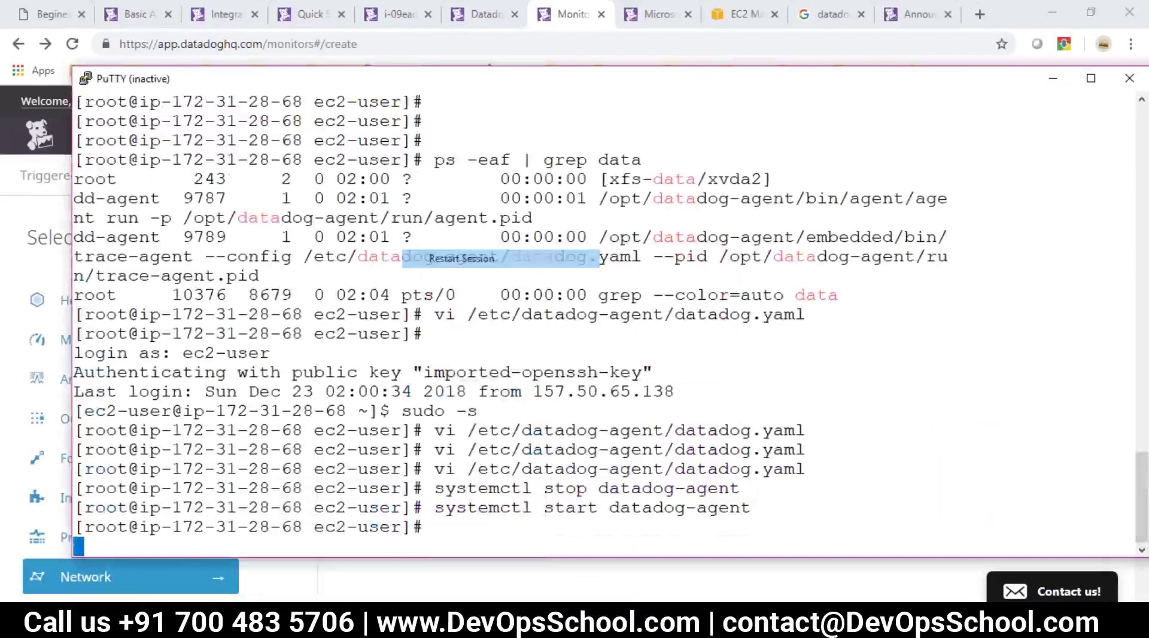
text(ec2-use)
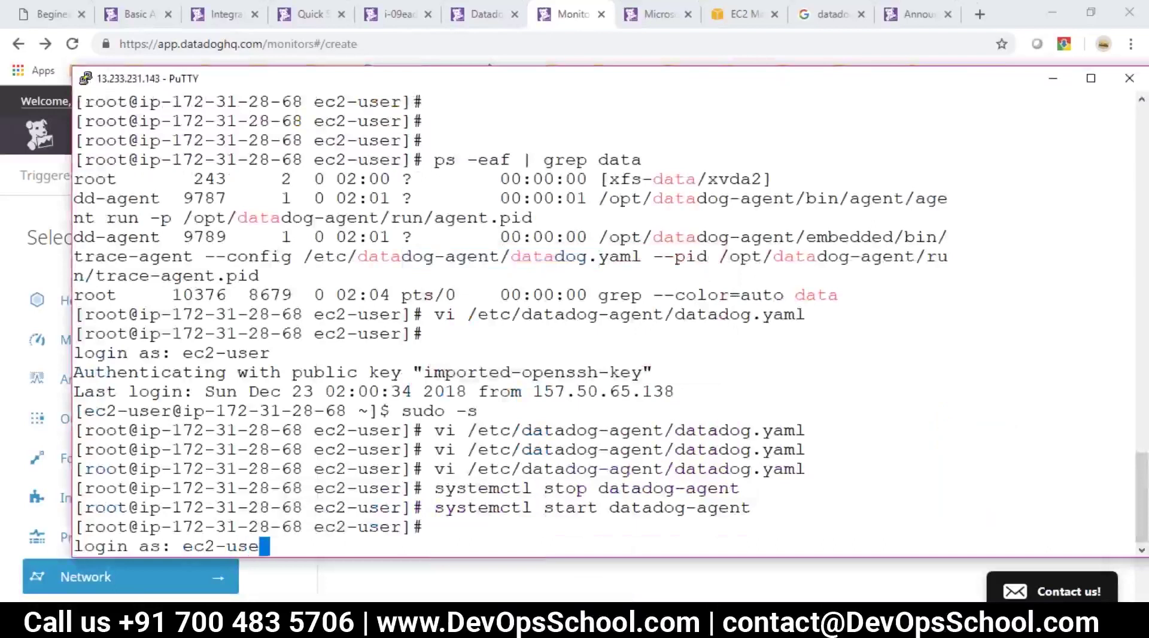
key(Return)
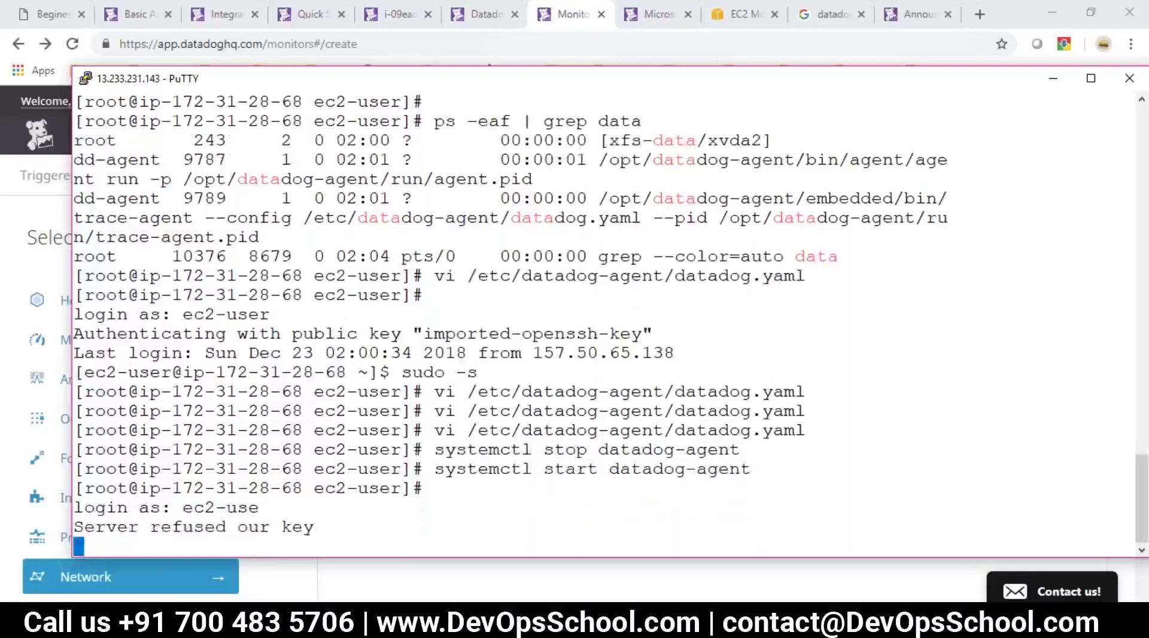
Step: Restart the PuTTY session, log in as ec2-user, and open a root shell with sudo -s
click(703, 369)
right_click(437, 78)
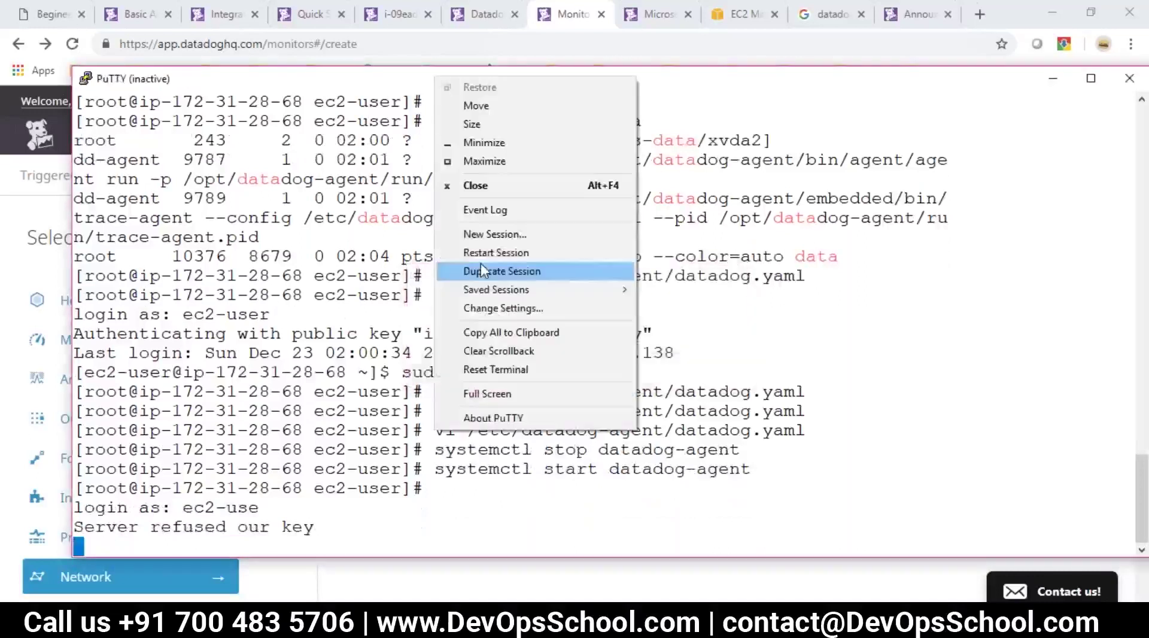
click(481, 253)
text(ec2-)
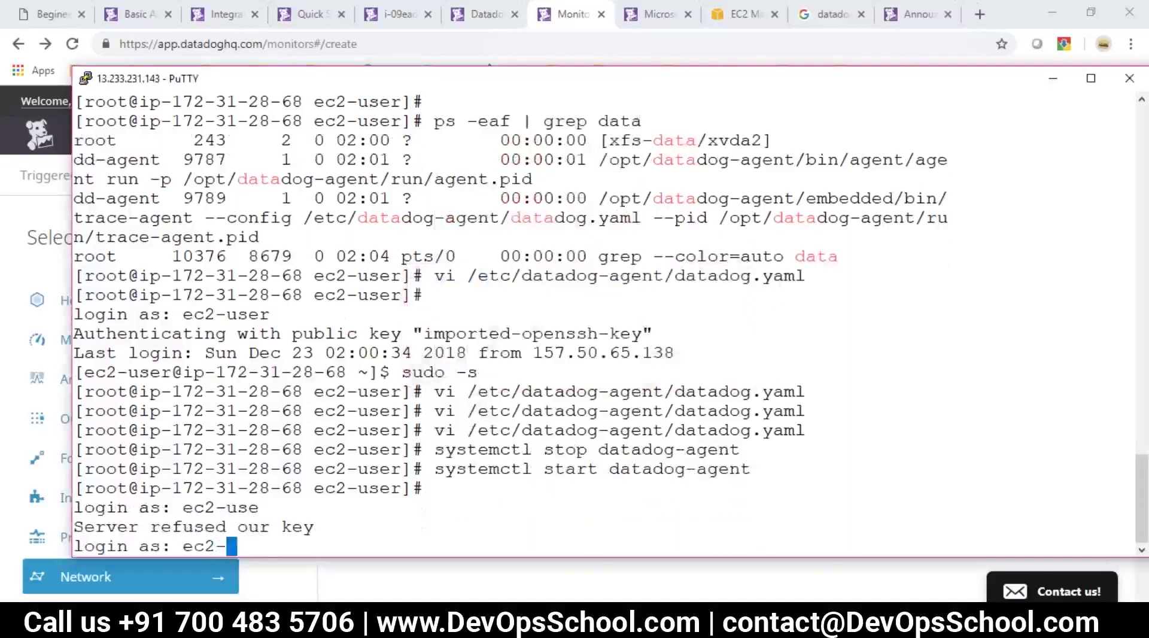
text(user)
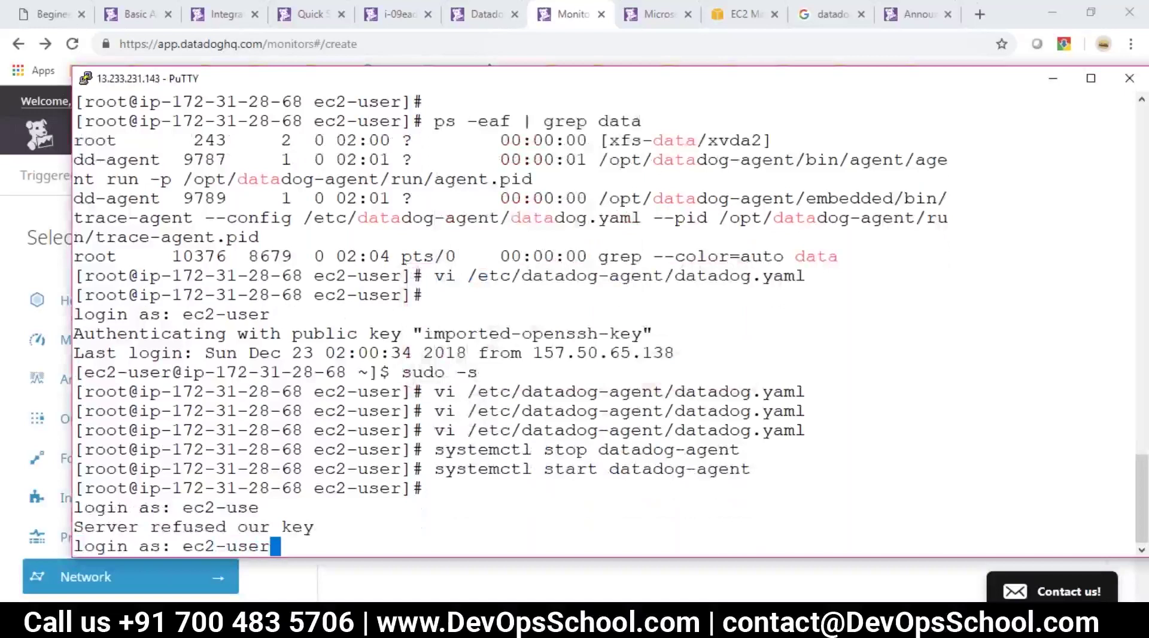
key(Return)
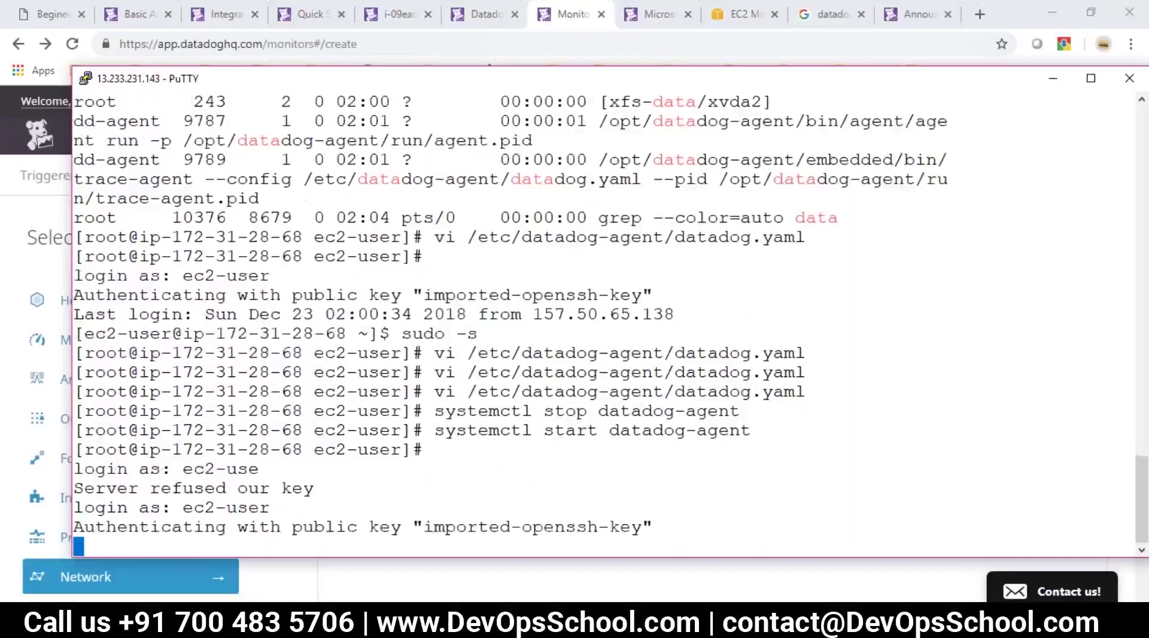
text(sudo -s)
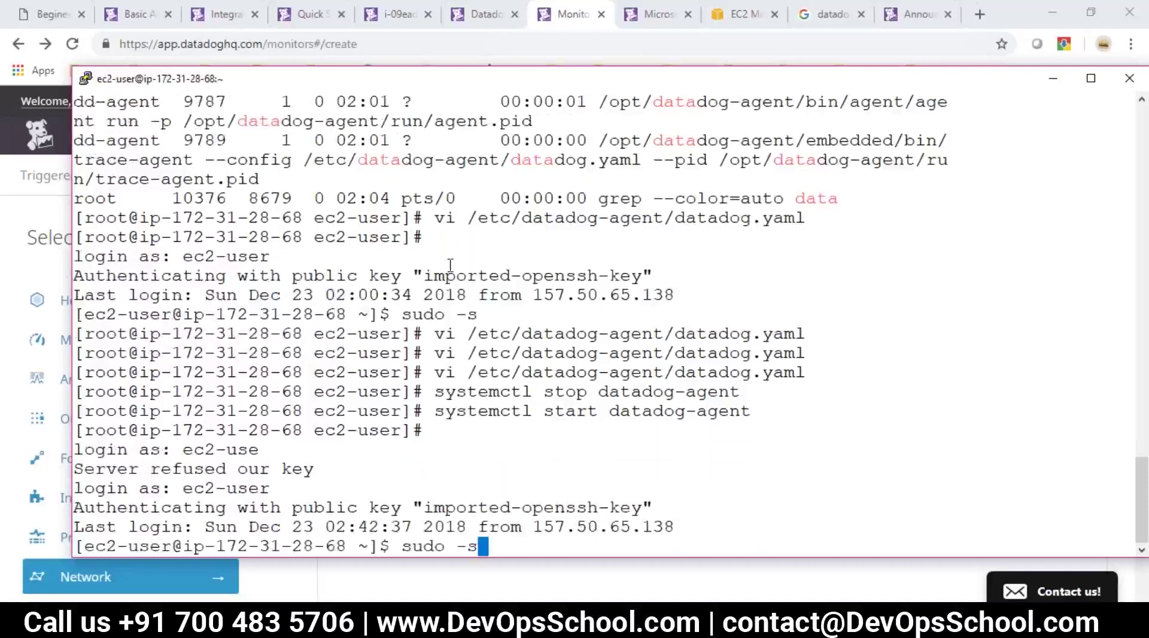
key(Return)
Step: Install the httpd package on the server with yum, accepting the download
text(yum )
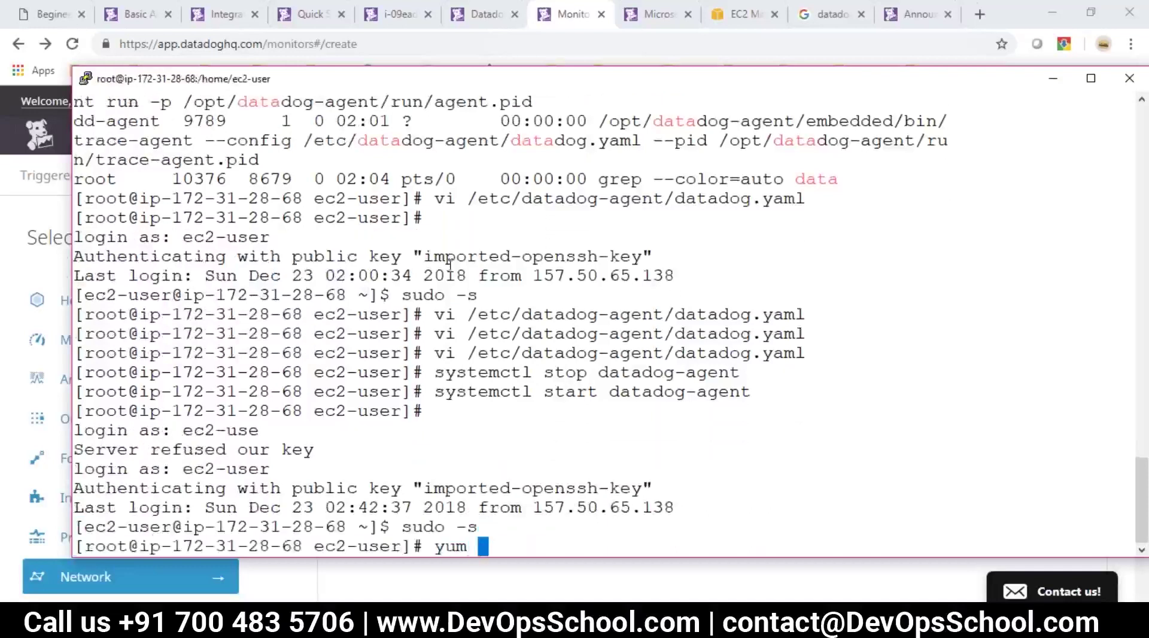
text(install httpd)
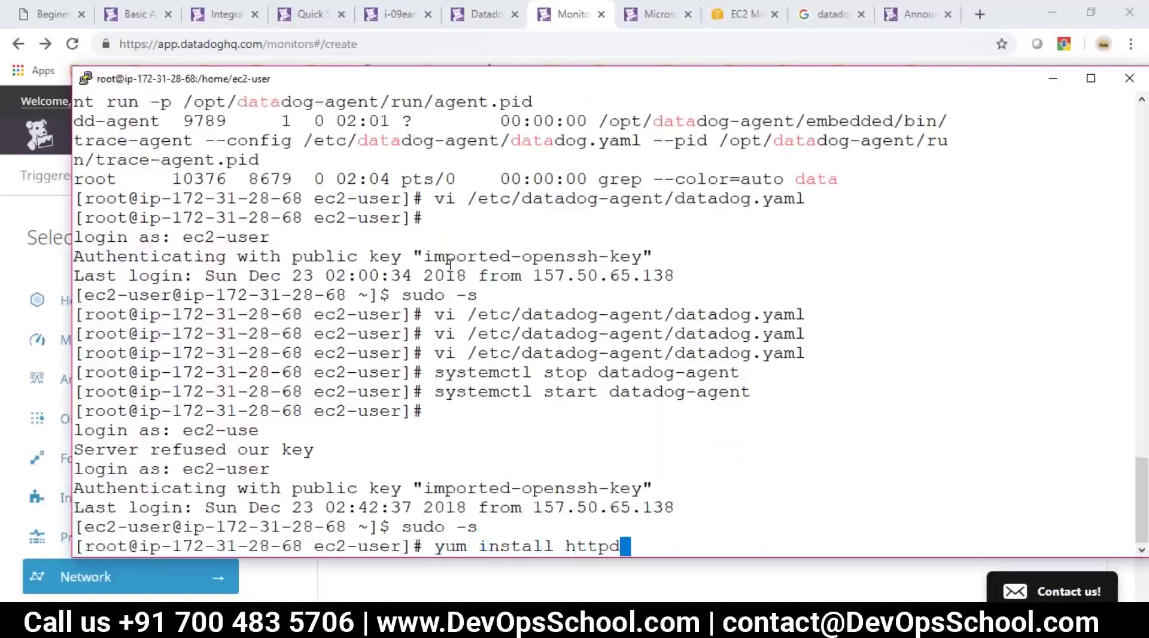
key(Return)
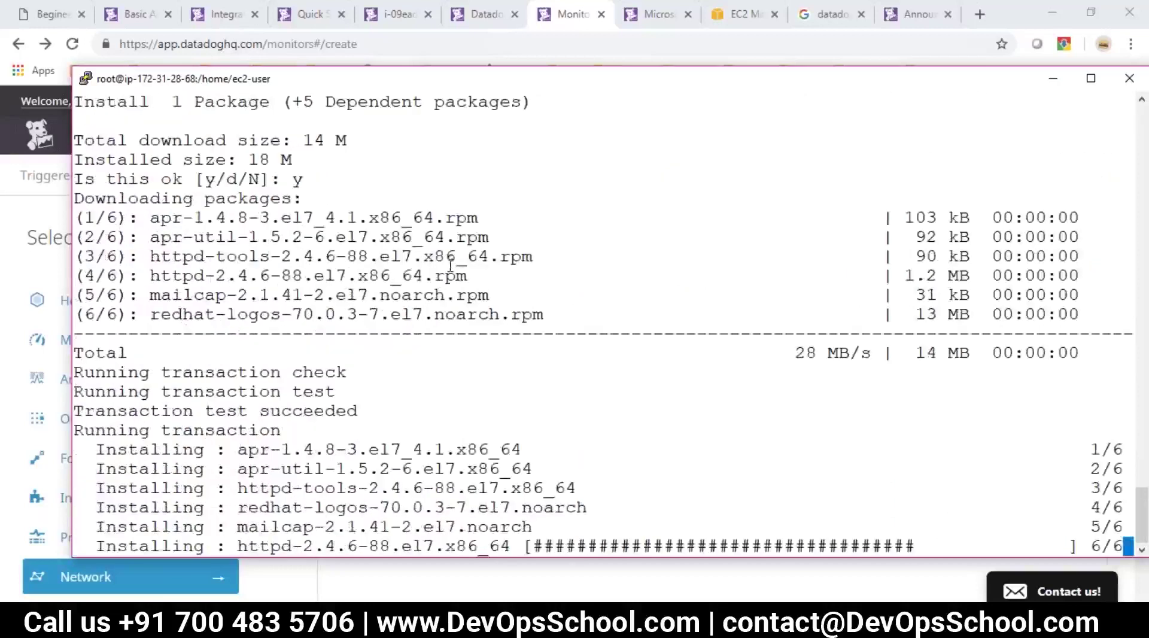
Step: Start the httpd service with systemctl and list its processes using ps -eaf | grep httpd
text(systemctl start httpd)
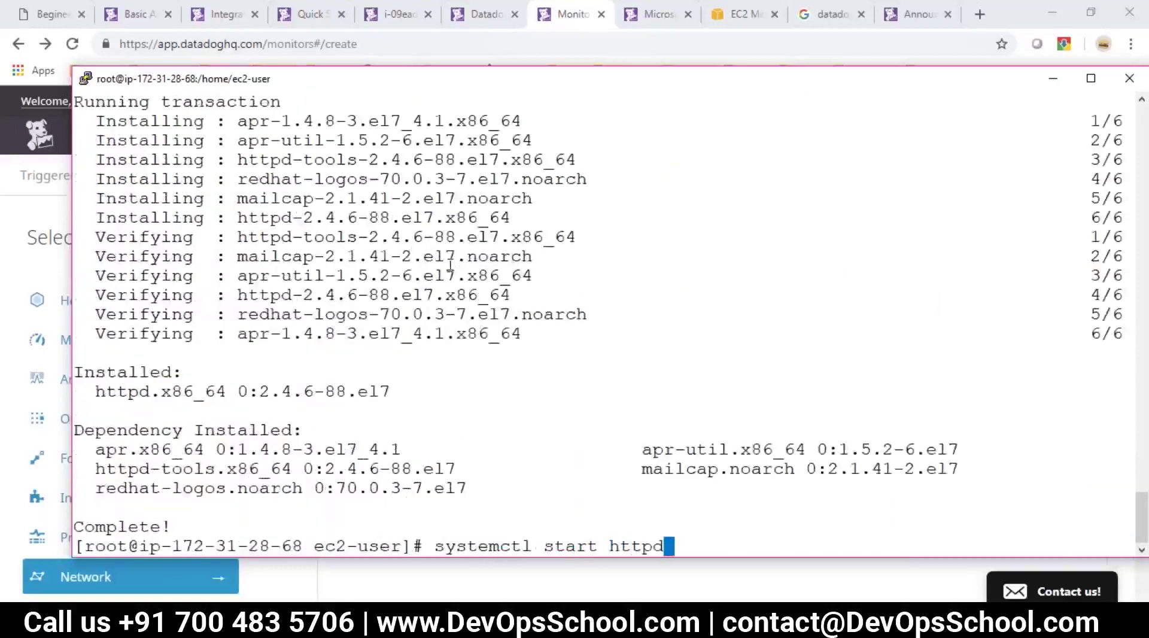
key(Return)
text(ps -ea)
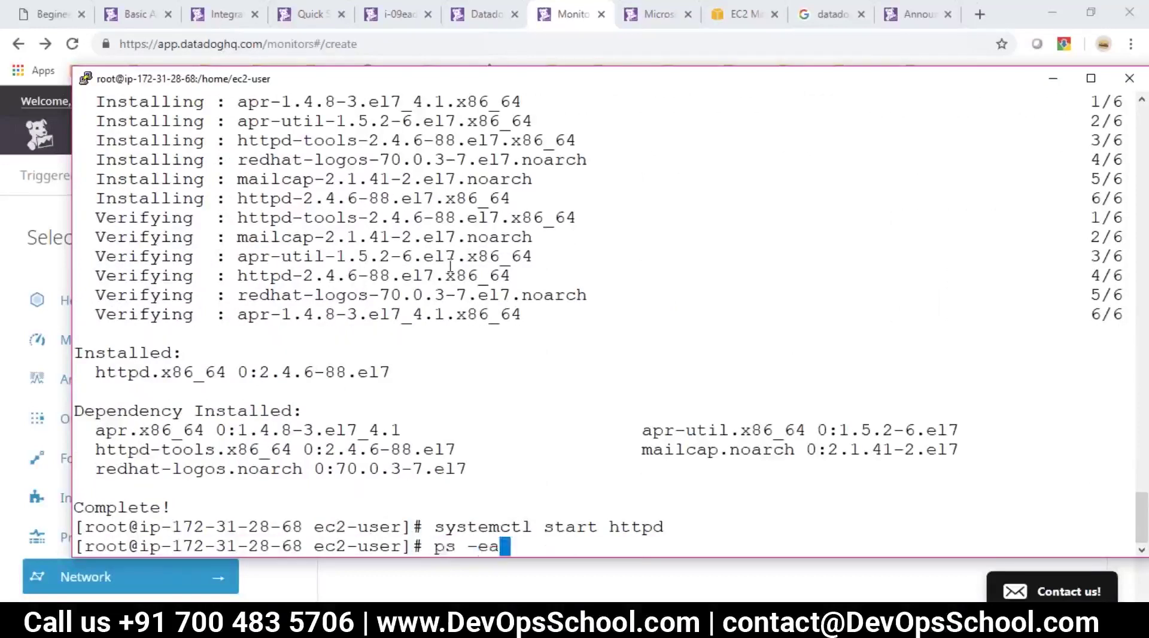
text(f | grep )
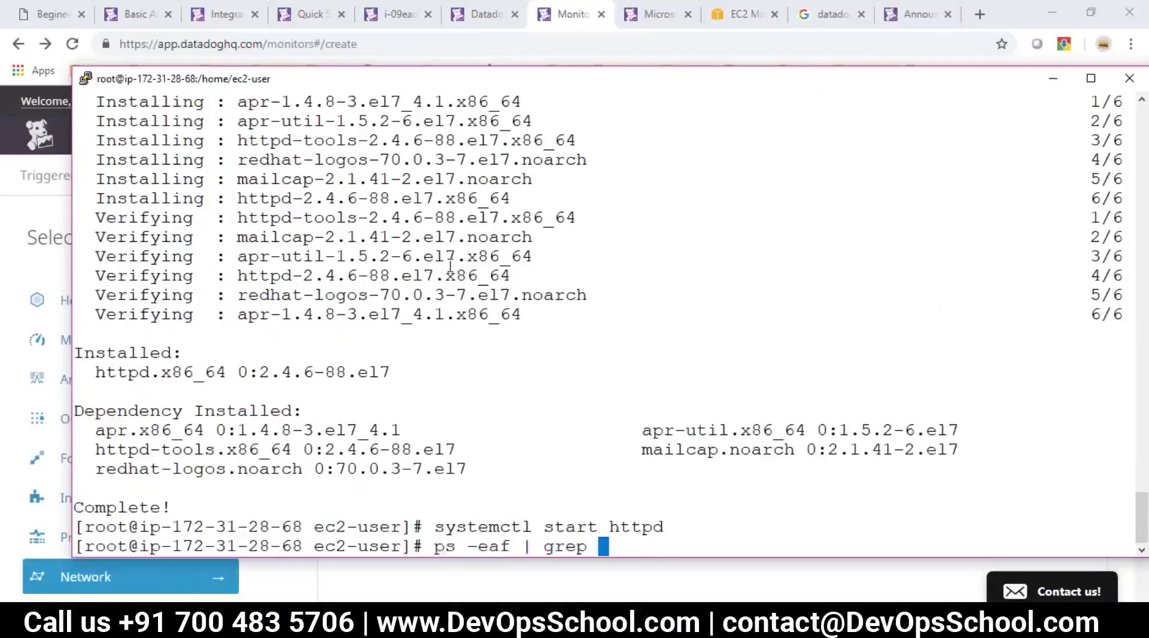
text(httpd)
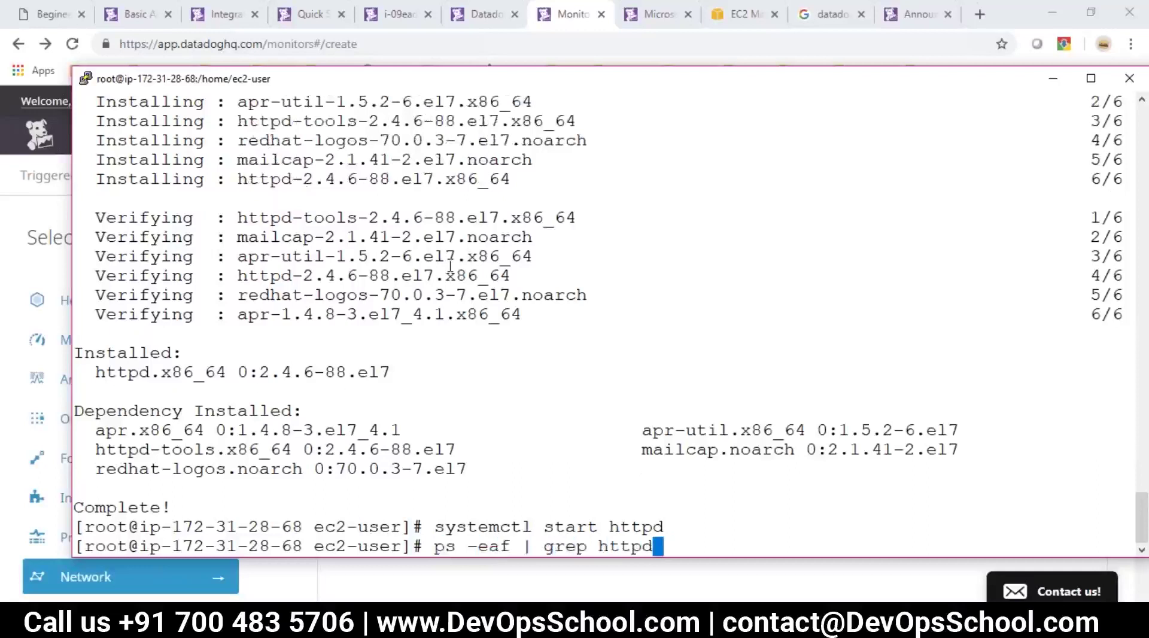
key(Return)
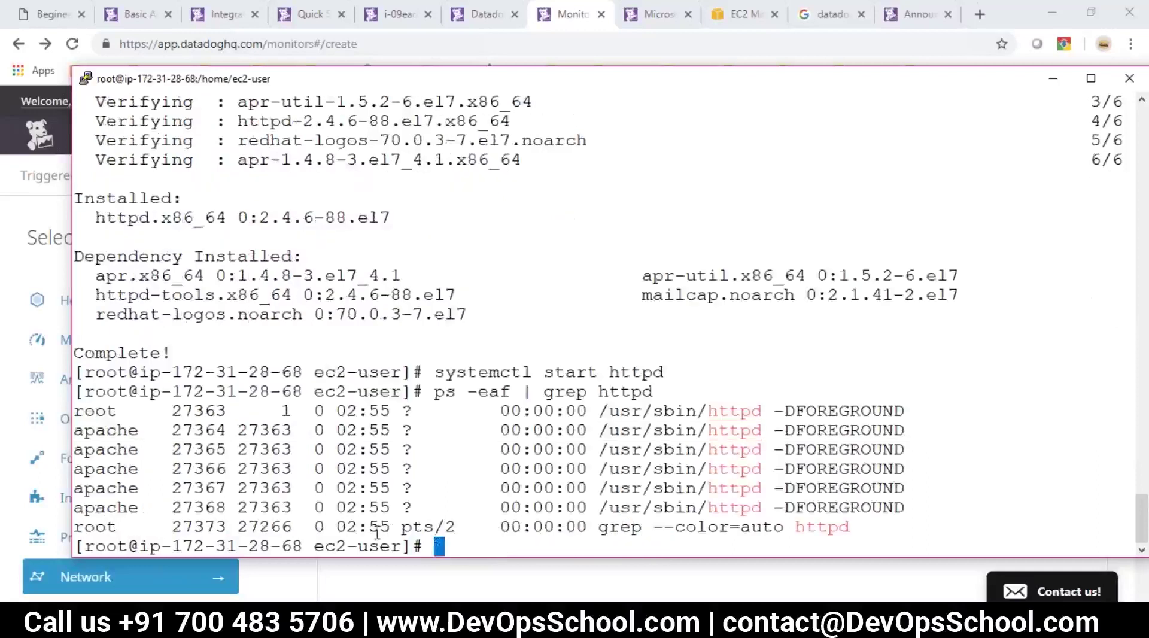
Step: Return to Datadog in the browser, open a new Host monitor and pick All Monitored Hosts
click(308, 410)
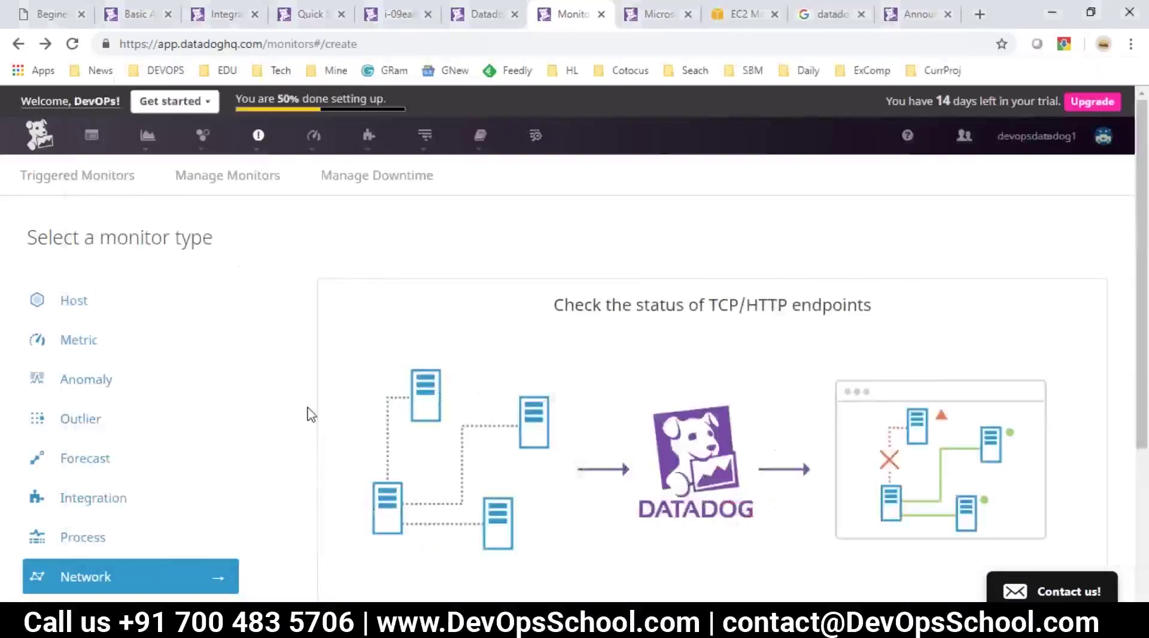
scroll(218, 437, down, 3)
scroll(226, 564, up, 3)
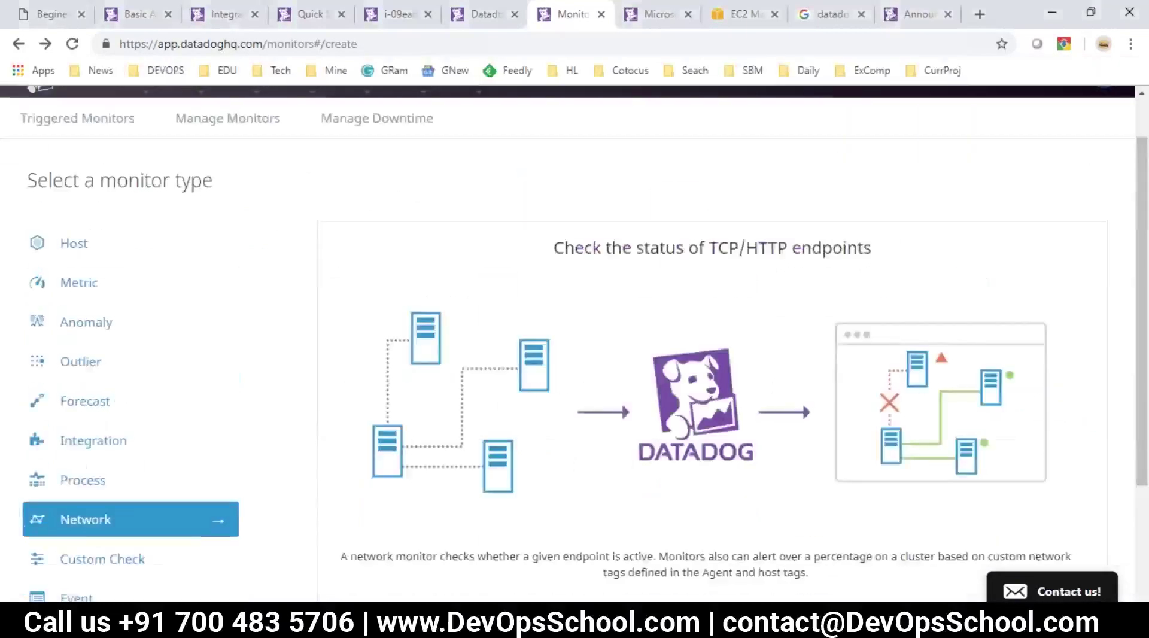
click(129, 245)
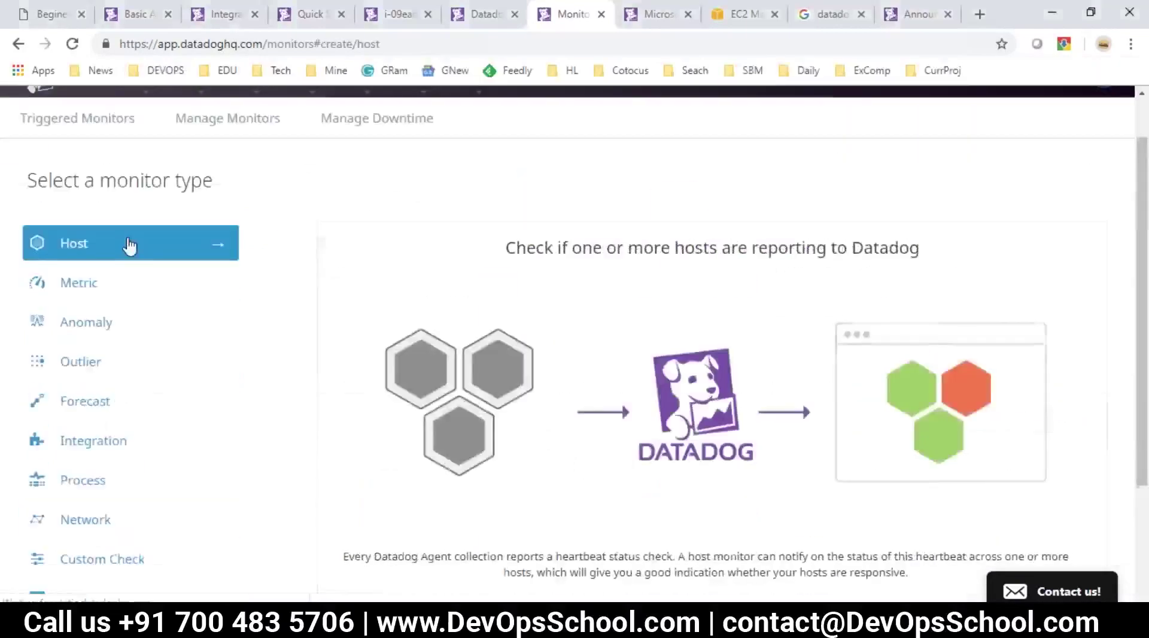
click(182, 252)
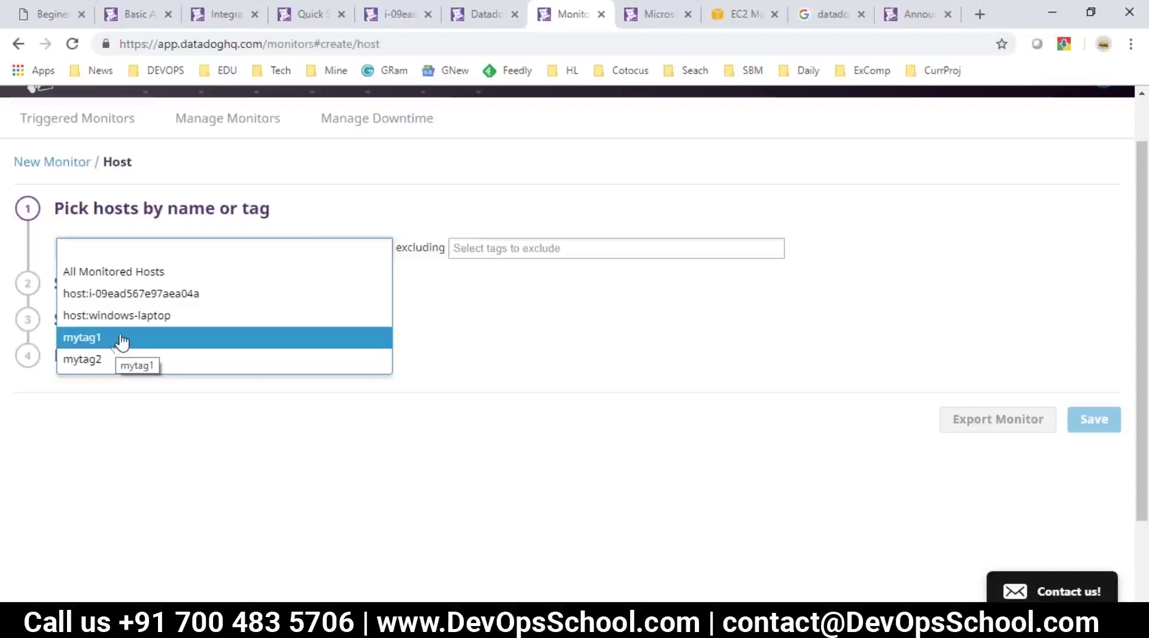
key(Up)
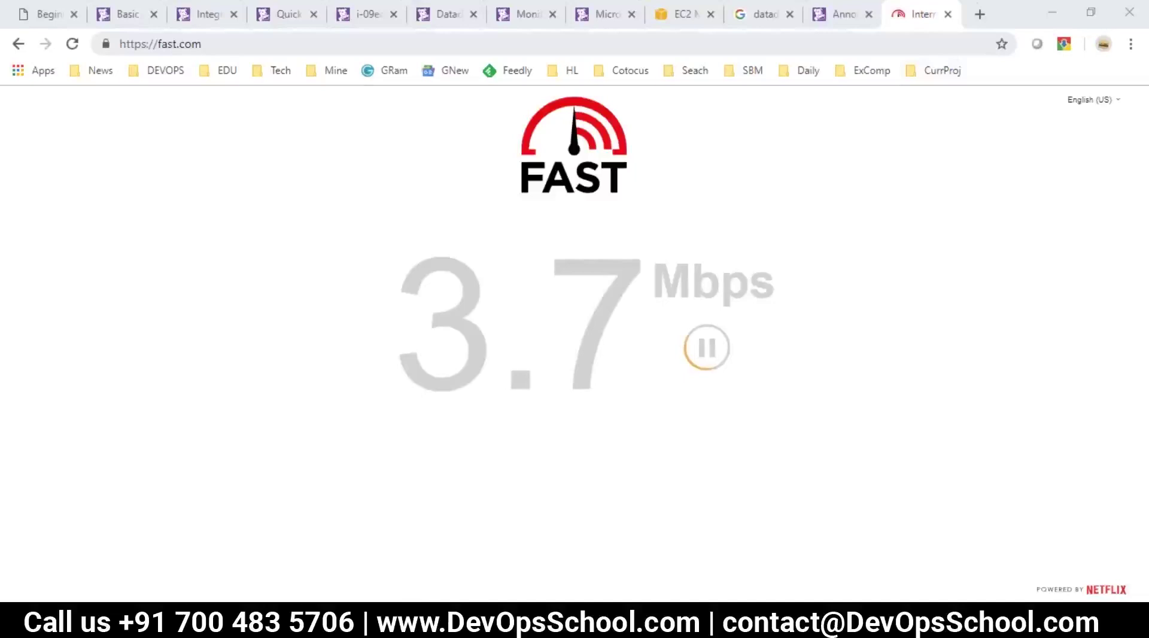
Step: Close the fast.com speed test page and return to the Host monitor form
key(ctrl+w)
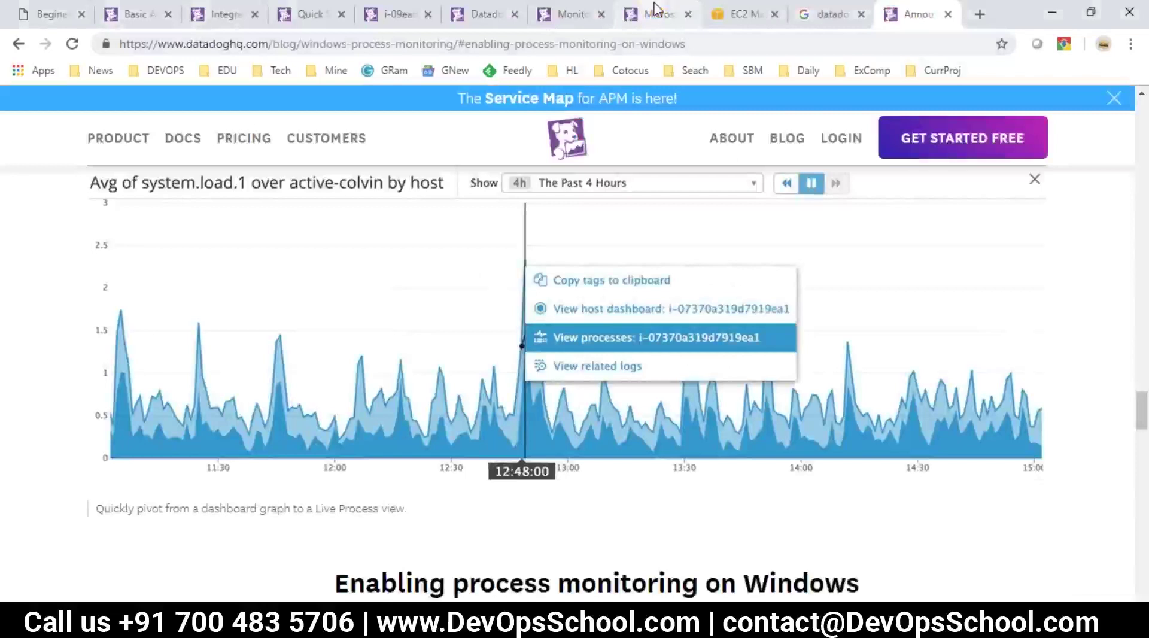
click(570, 14)
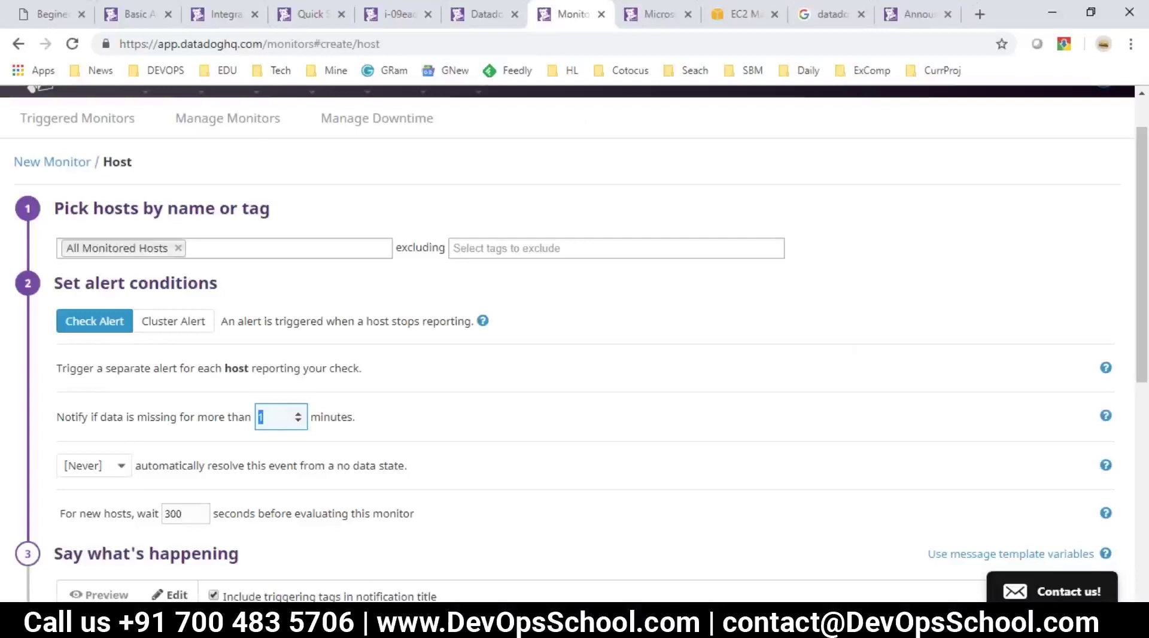
Step: Set no-data events to resolve automatically after 1 hour and the evaluation wait for new hosts to 20 seconds
scroll(575, 360, down, 2)
drag(182, 382, 274, 381)
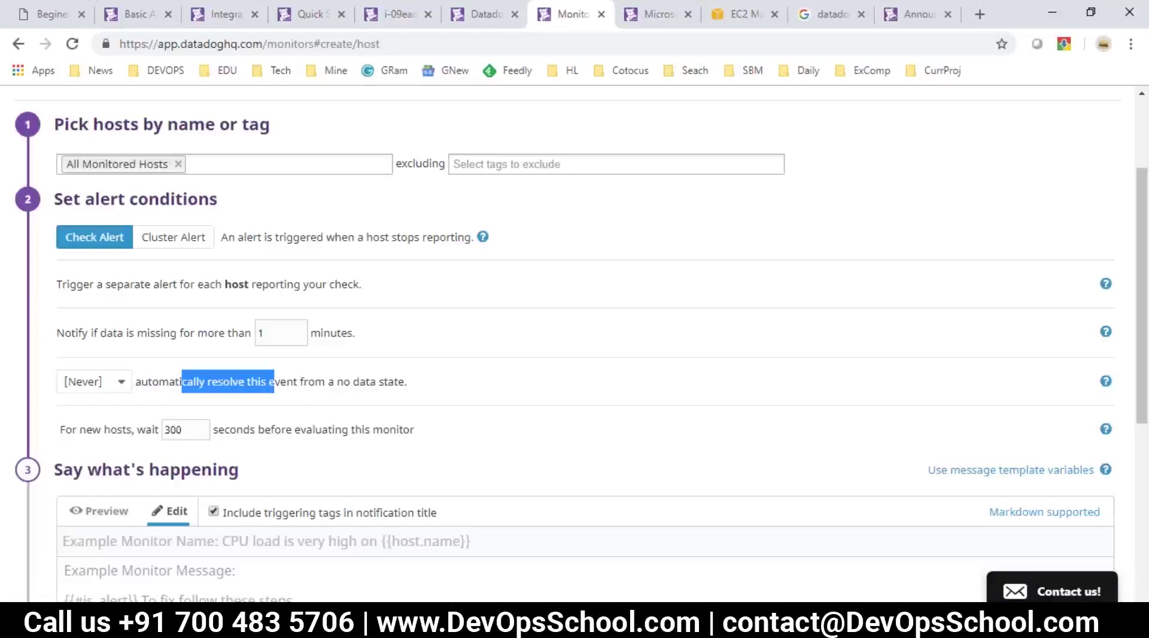
key(Down)
key(Tab)
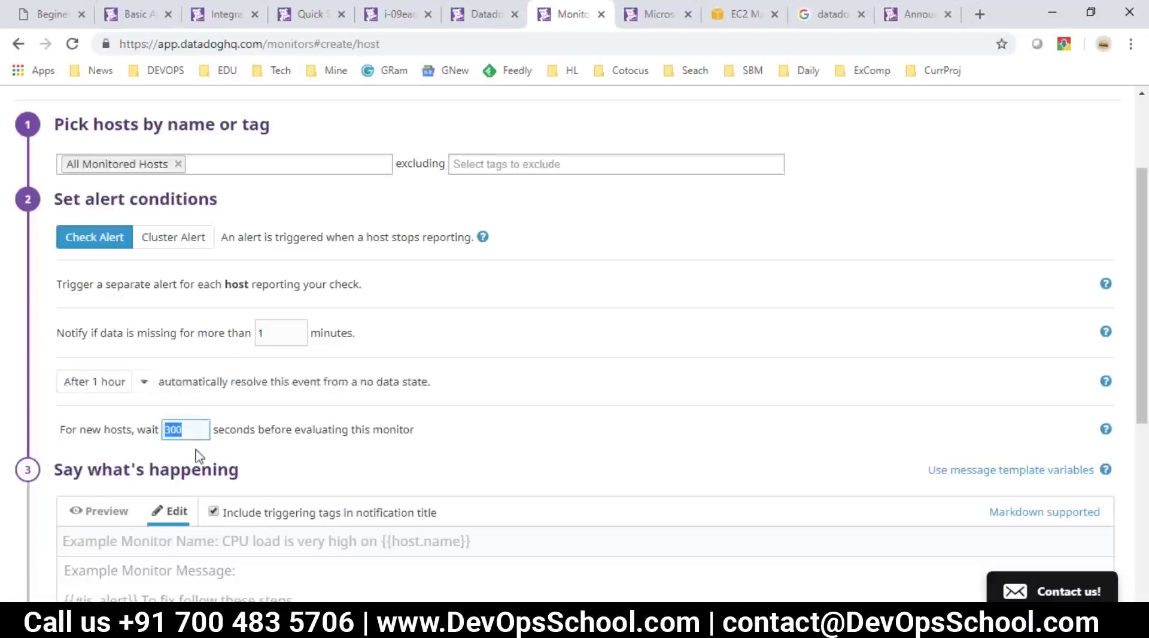
text(20)
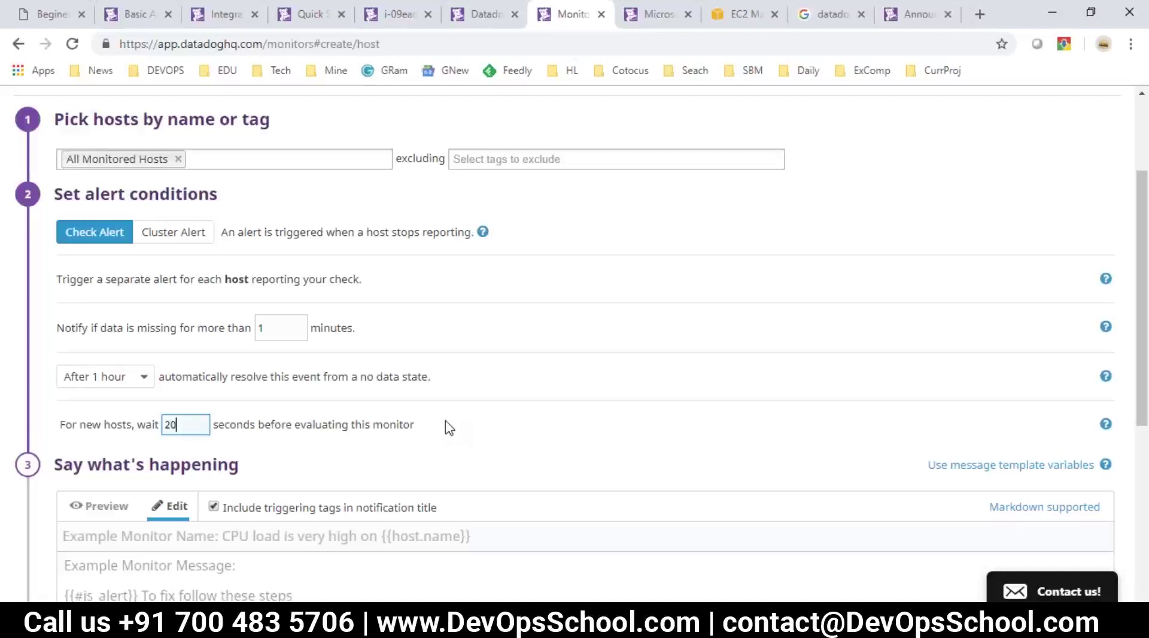
Step: Name the Host monitor "CPU Load" under Say what's happening
scroll(449, 427, down, 3)
click(198, 374)
text(CPU Loa)
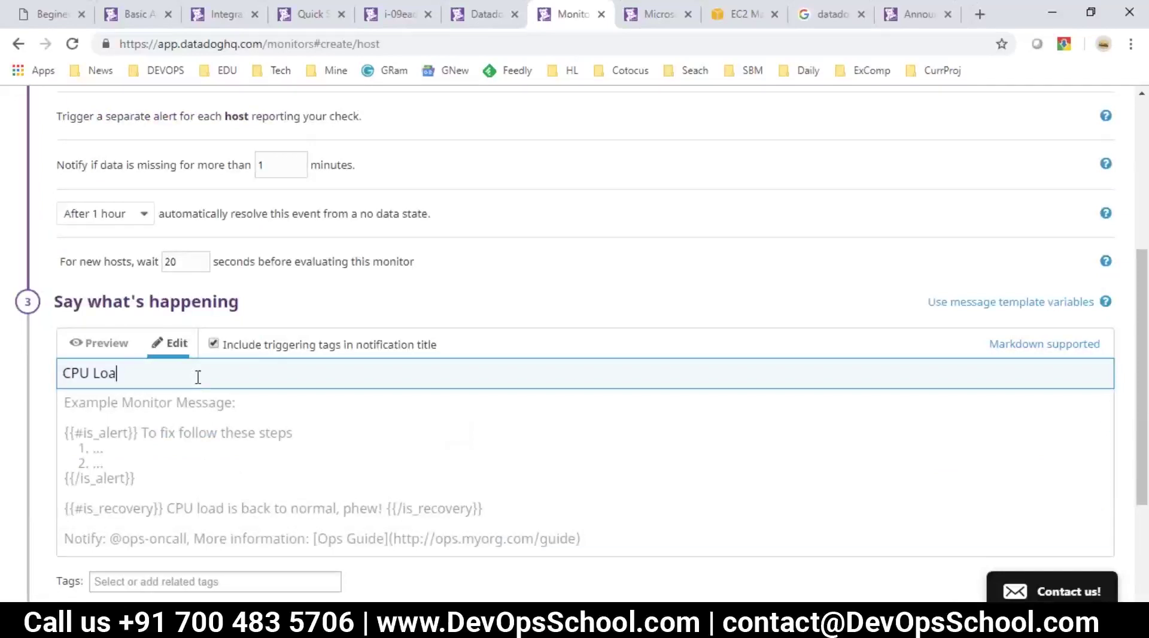
text(d)
Step: Write "this is not wokring" as the monitor's notification message, replacing the first draft
scroll(198, 376, down, 3)
click(243, 327)
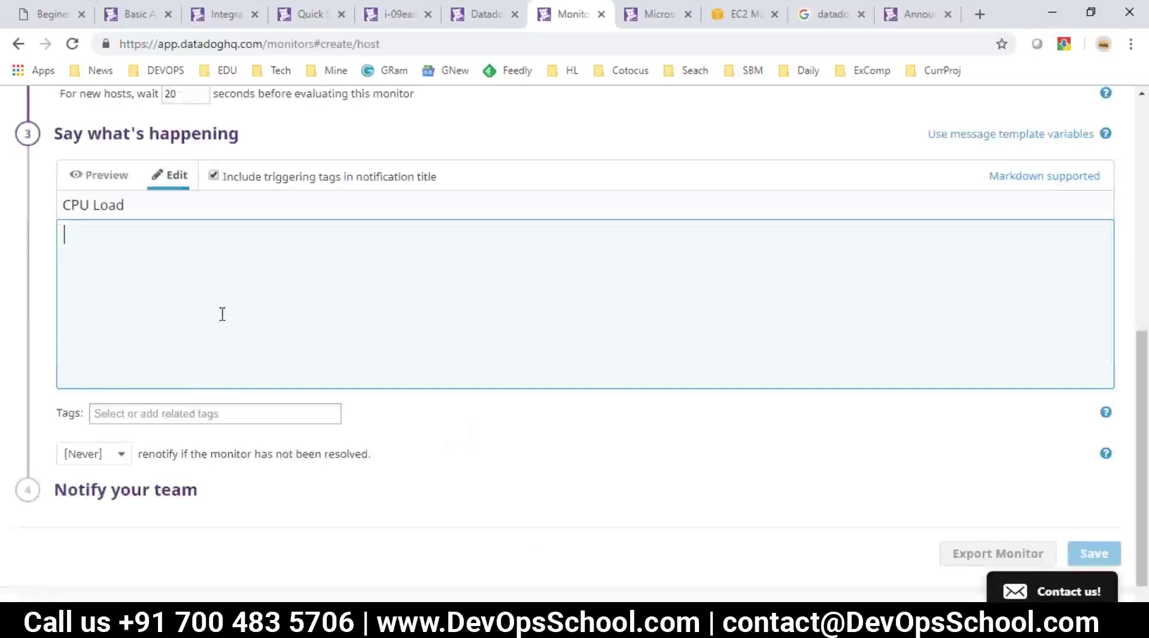
text(so)
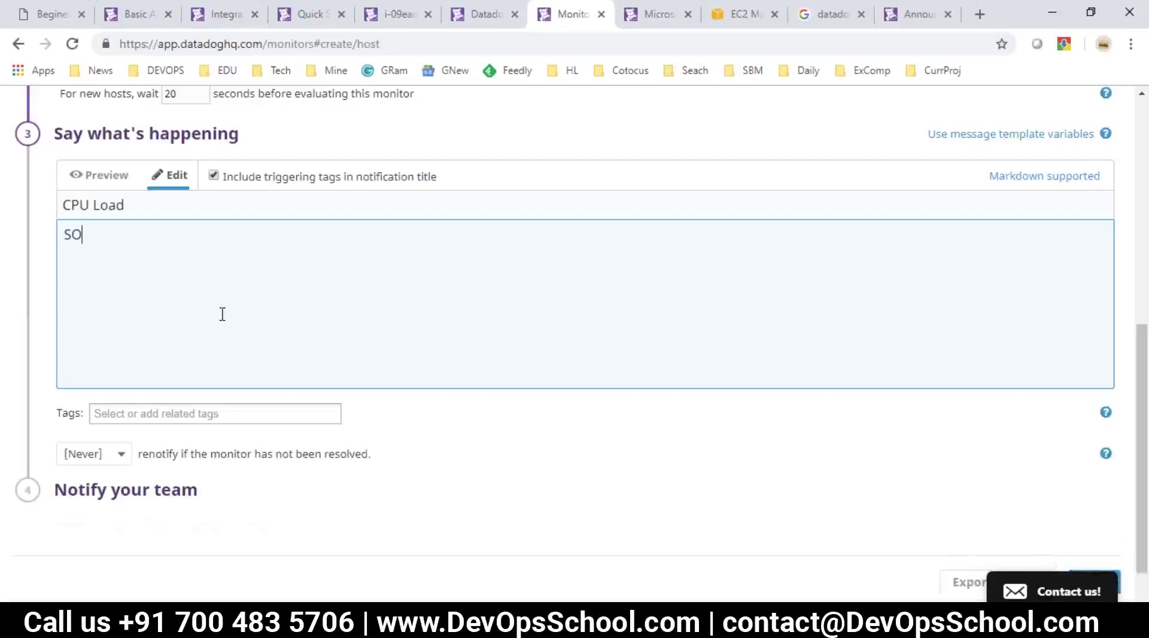
text(me)
key(ctrl+a)
text(this is not wokring)
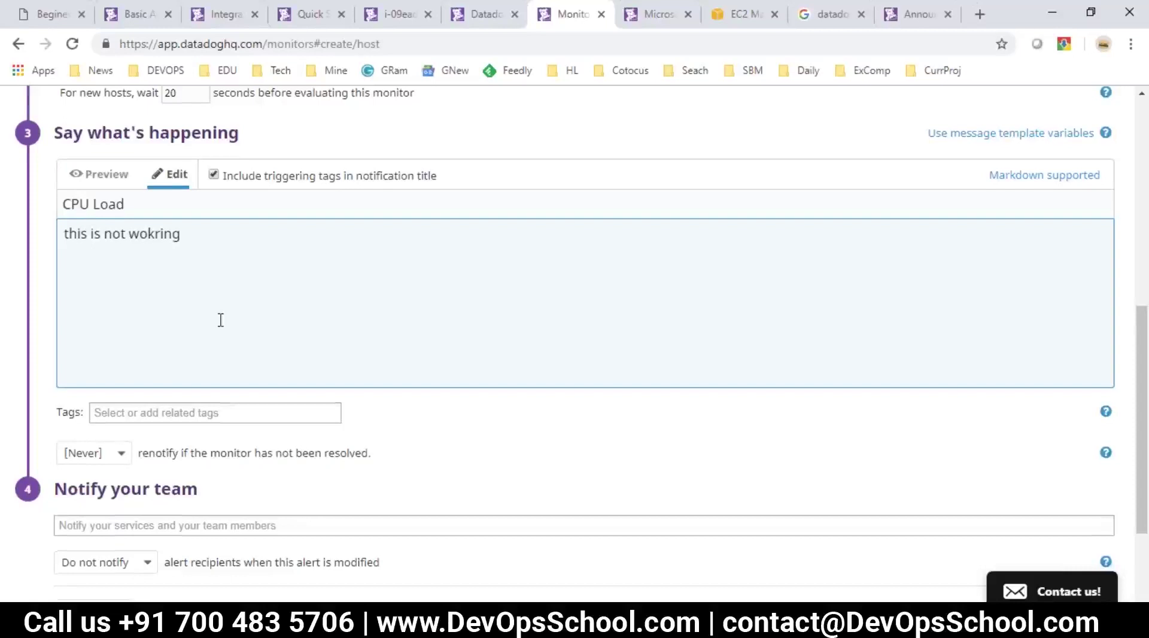
Step: Add the DevOPs user as a recipient under Notify your team in the Host monitor form
scroll(221, 320, down, 3)
click(110, 384)
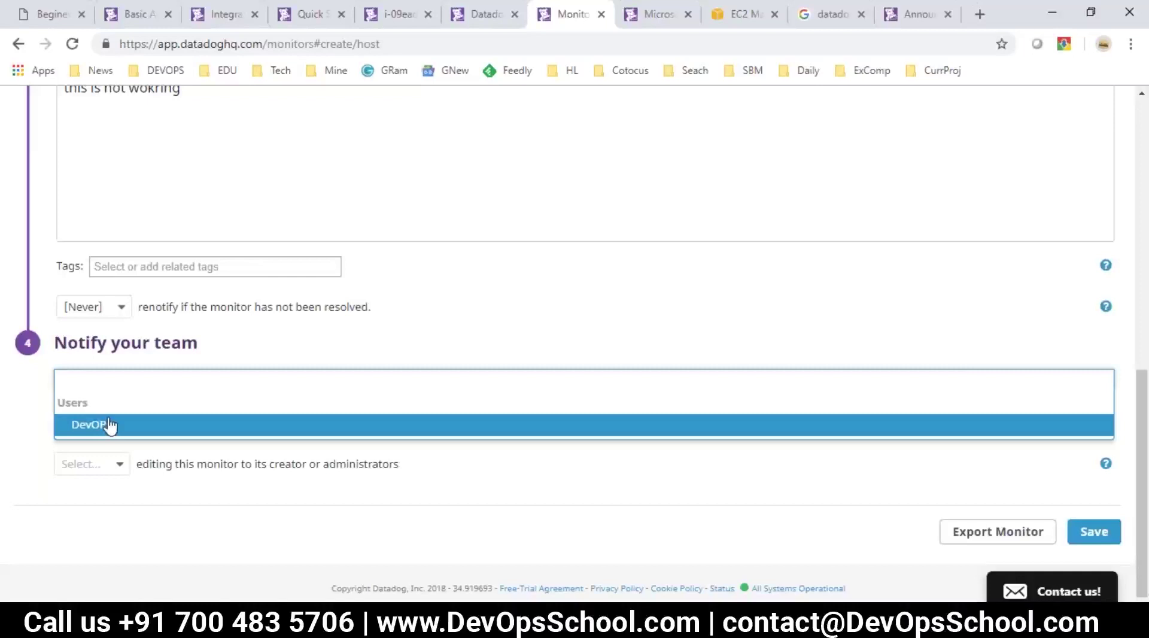
key(alt+Tab)
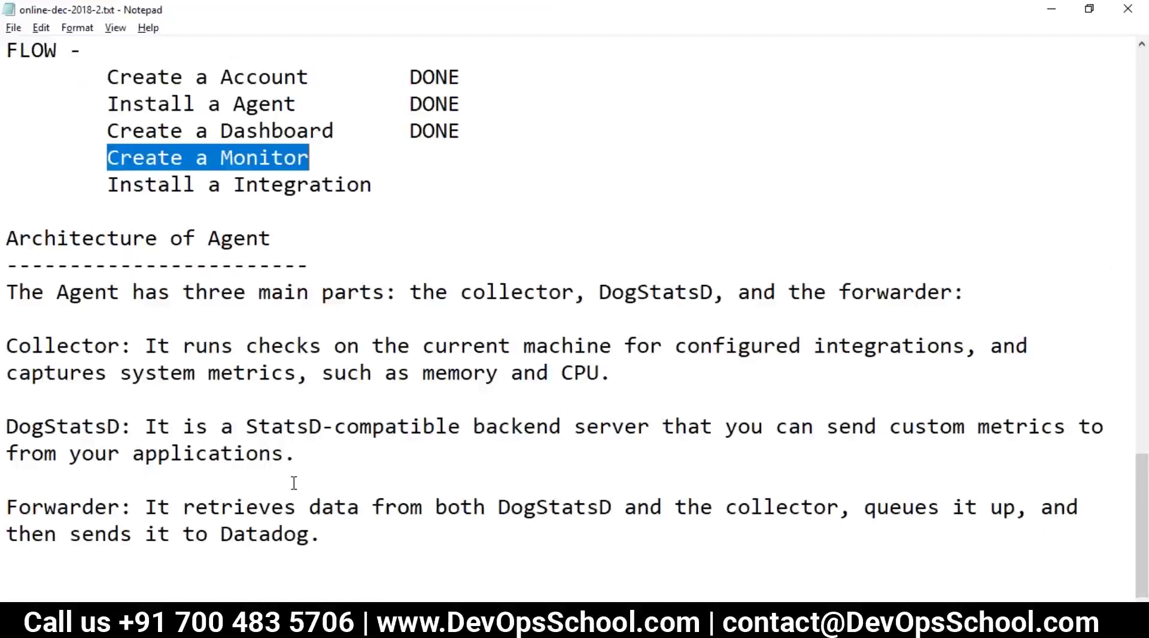
key(alt+Tab)
Step: Set the missing-data notification threshold to 2 minutes and save the CPU Load monitor
scroll(258, 258, up, 6)
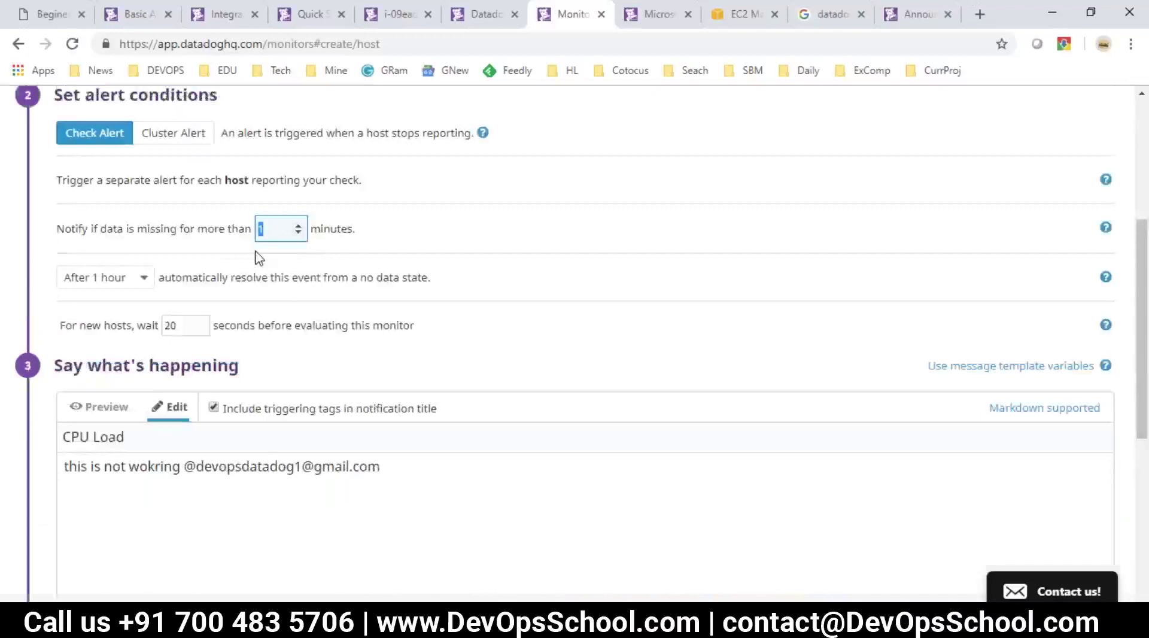
key(Return)
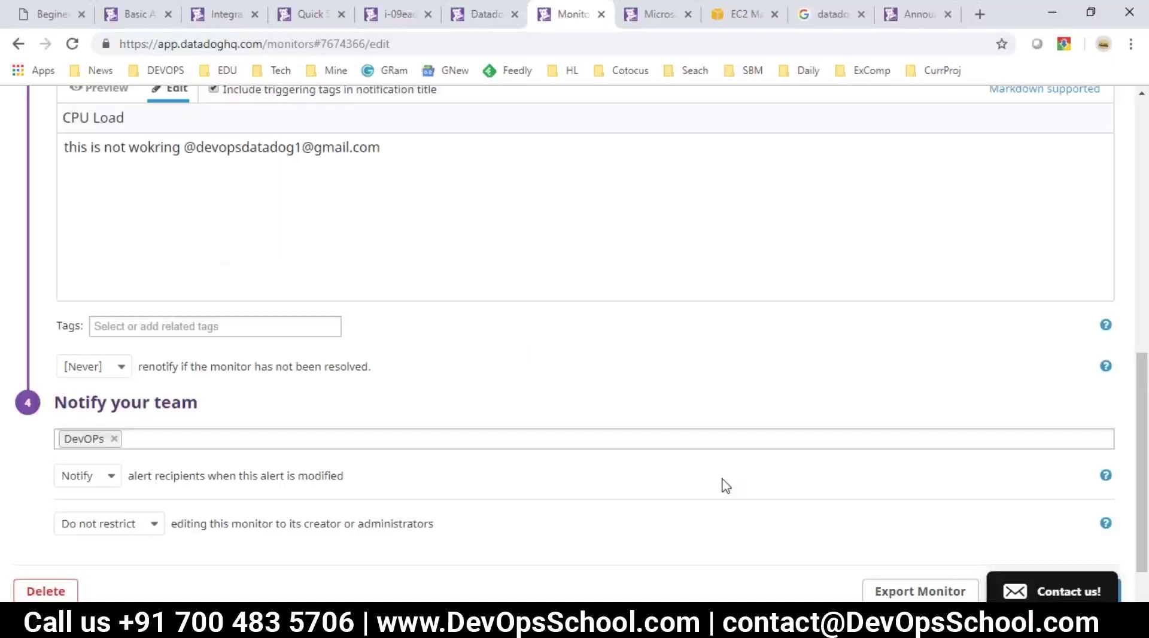
scroll(725, 485, up, 10)
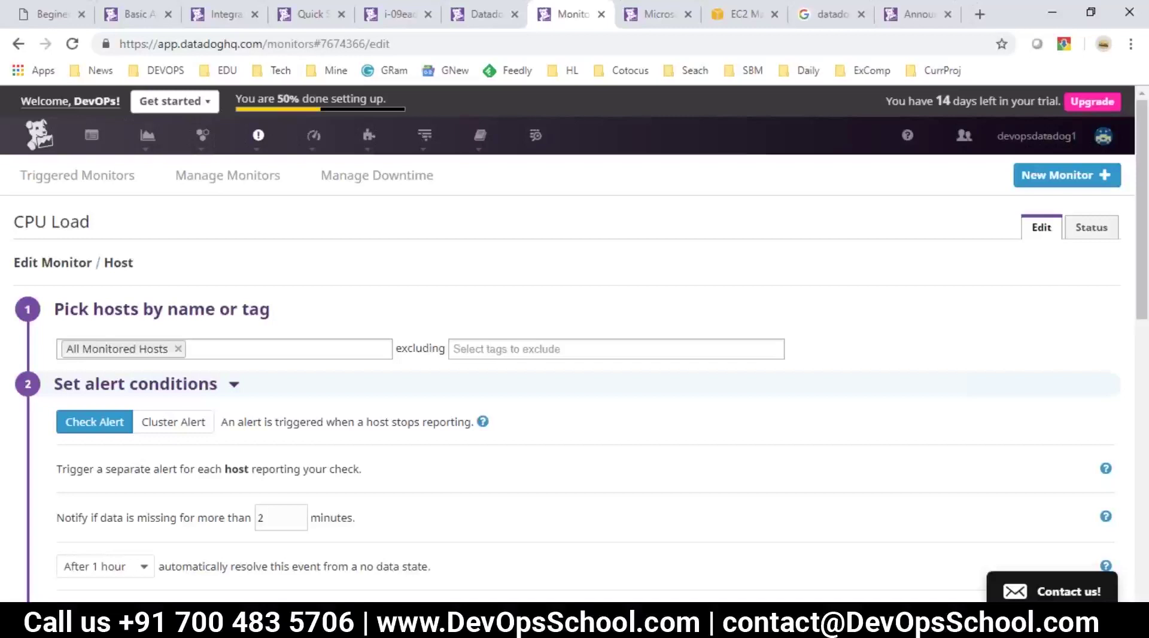
Step: Leave the saved monitor for a new Live Process Monitor and search its processes for "http"
click(227, 175)
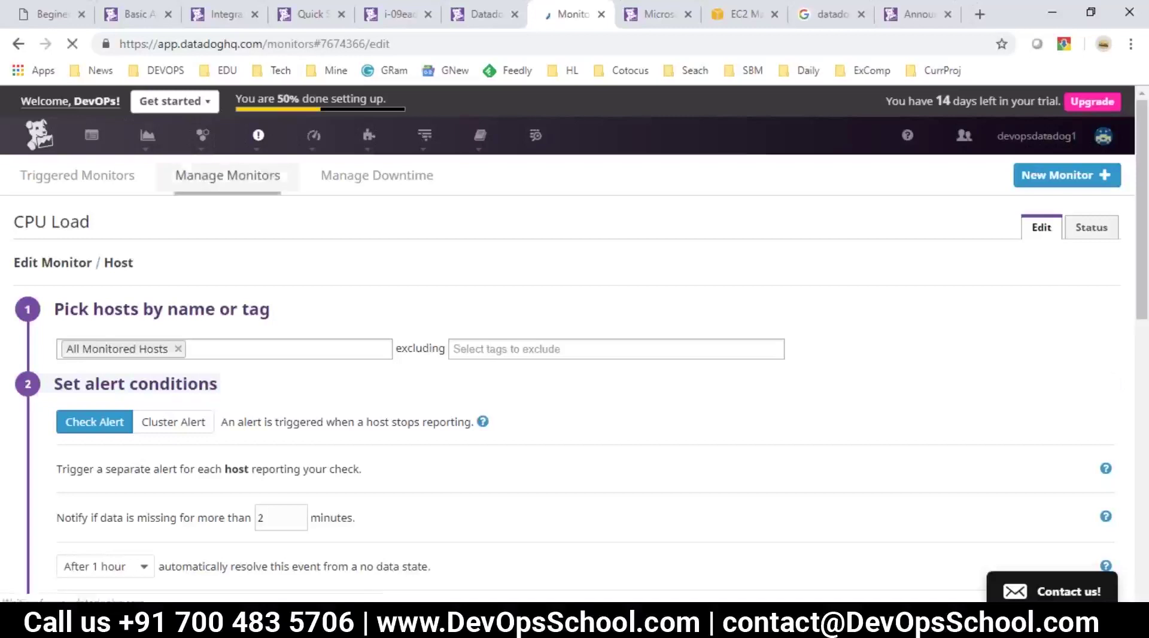
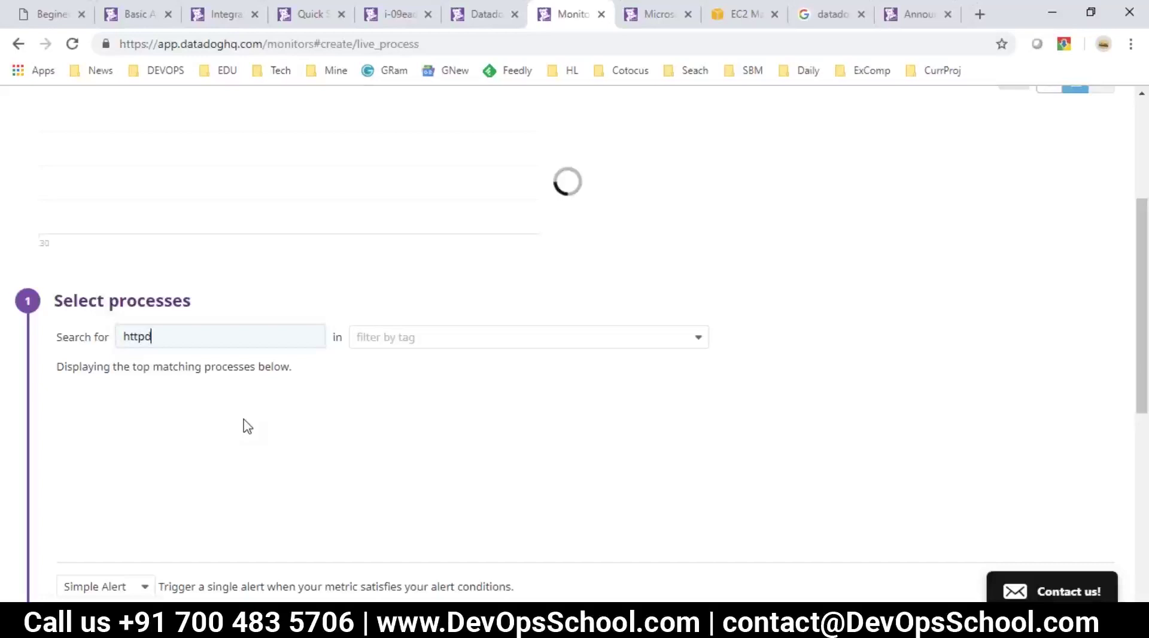
scroll(248, 427, up, 4)
scroll(205, 118, down, 3)
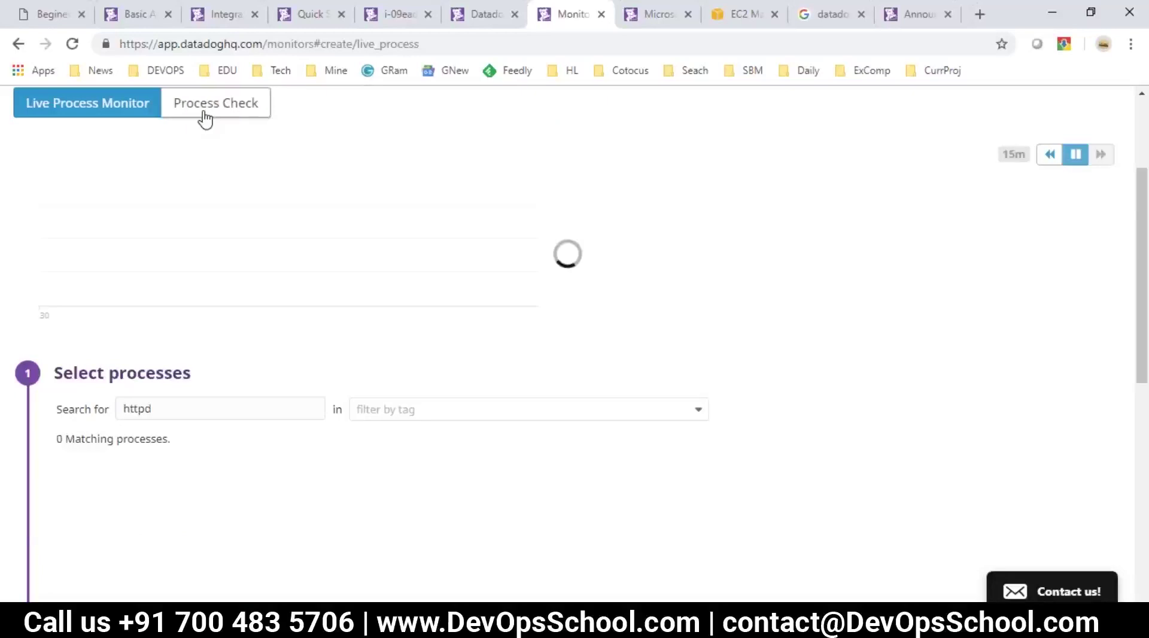
scroll(189, 250, down, 2)
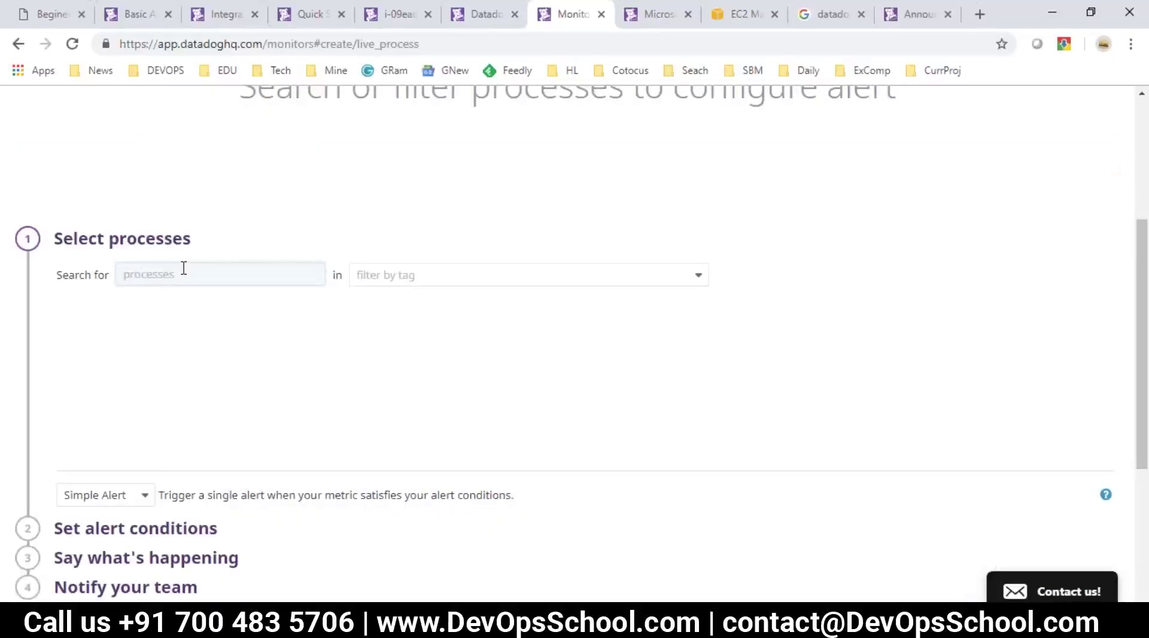
click(183, 274)
text(ht)
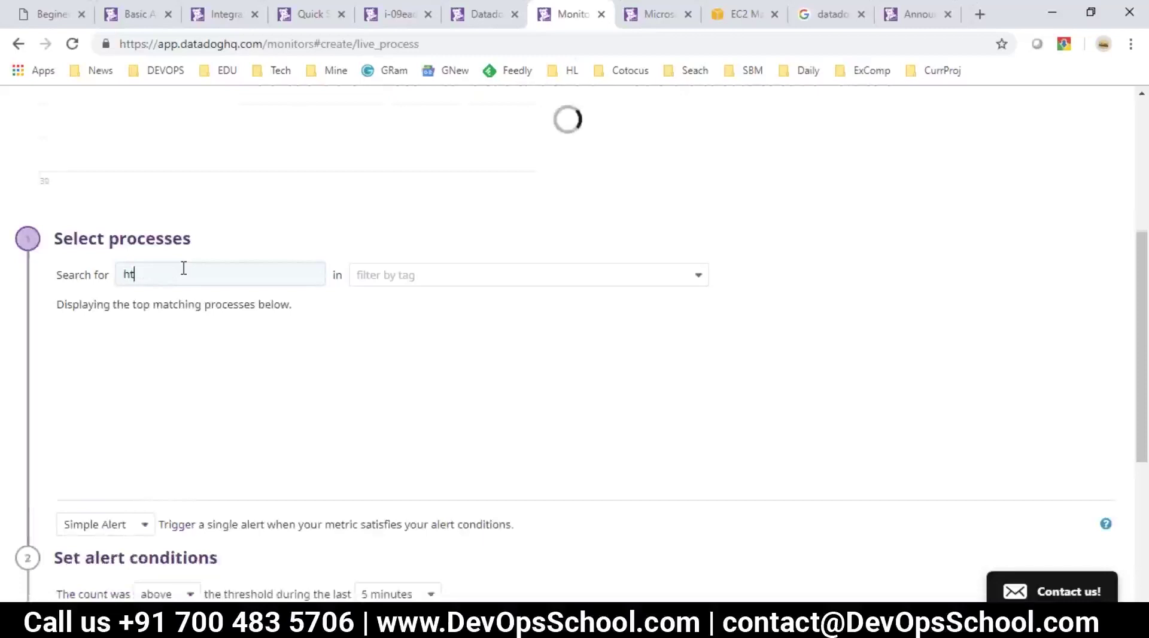
text(tp)
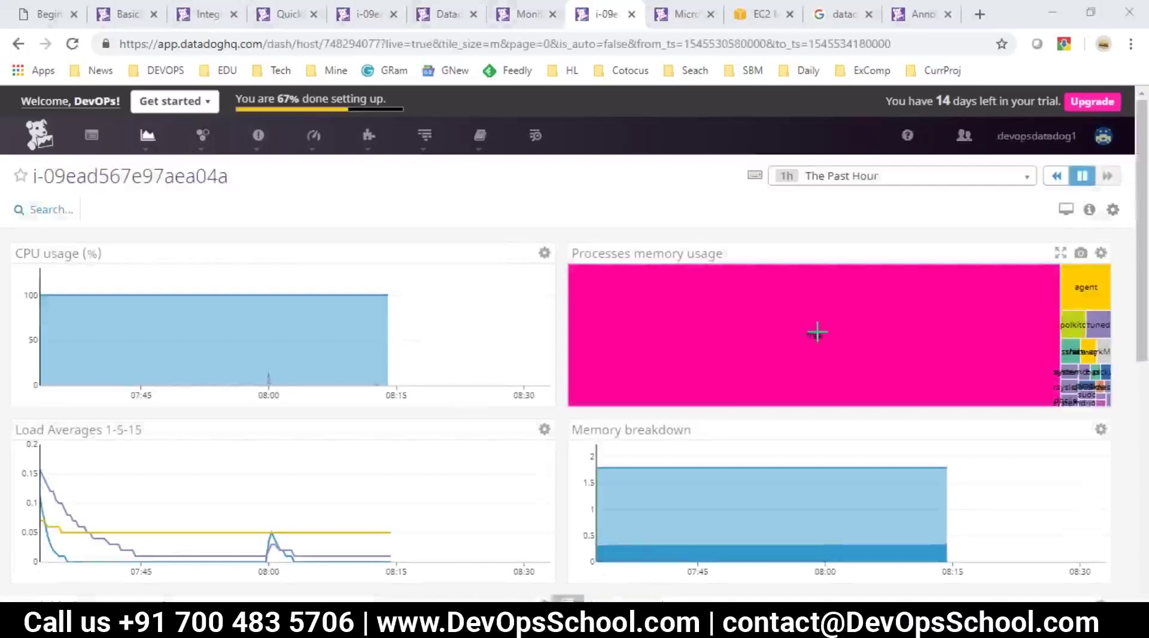
Step: Enlarge the host dashboard's Processes memory usage graph and compare it with the httpd processes listed in the PuTTY terminal
click(1058, 254)
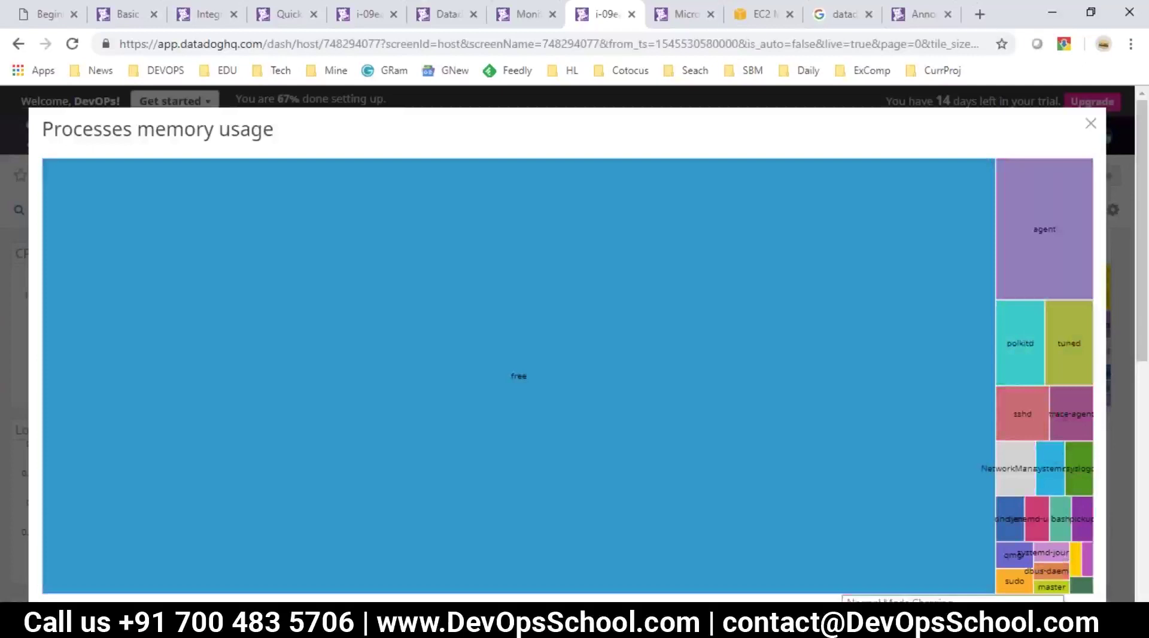
click(446, 628)
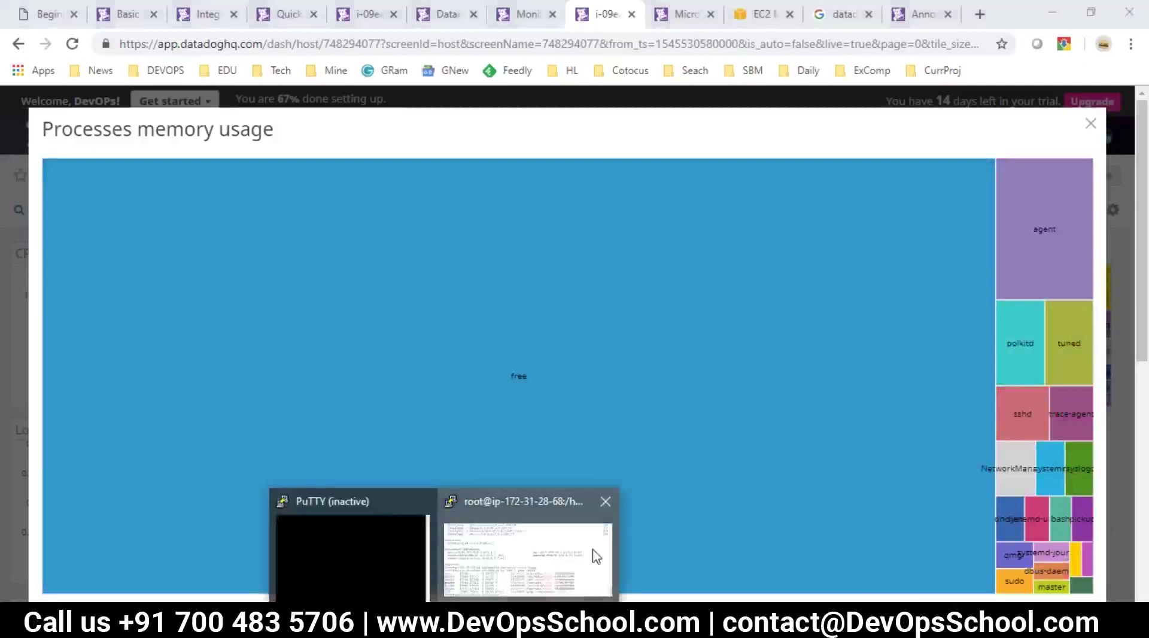
click(597, 557)
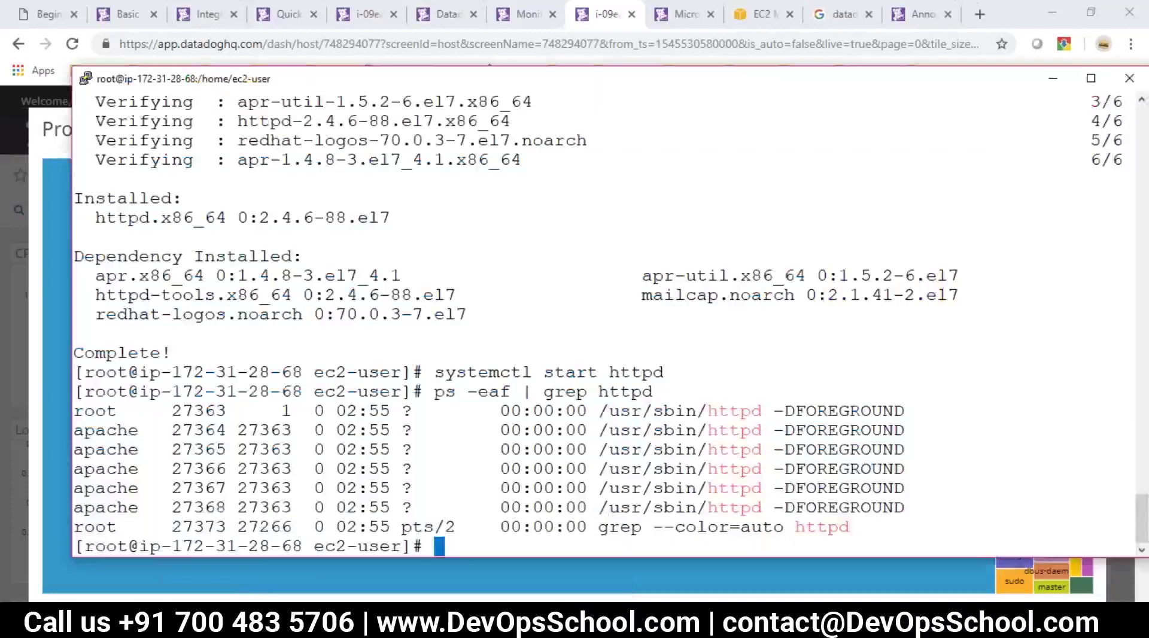
click(1054, 79)
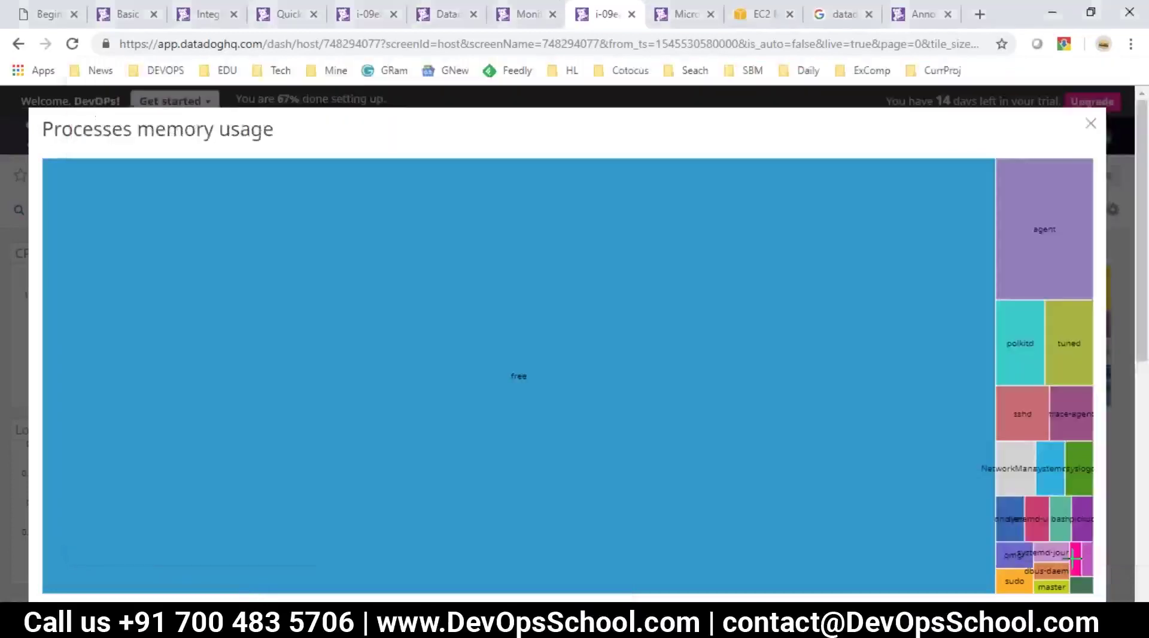
scroll(1021, 504, down, 1)
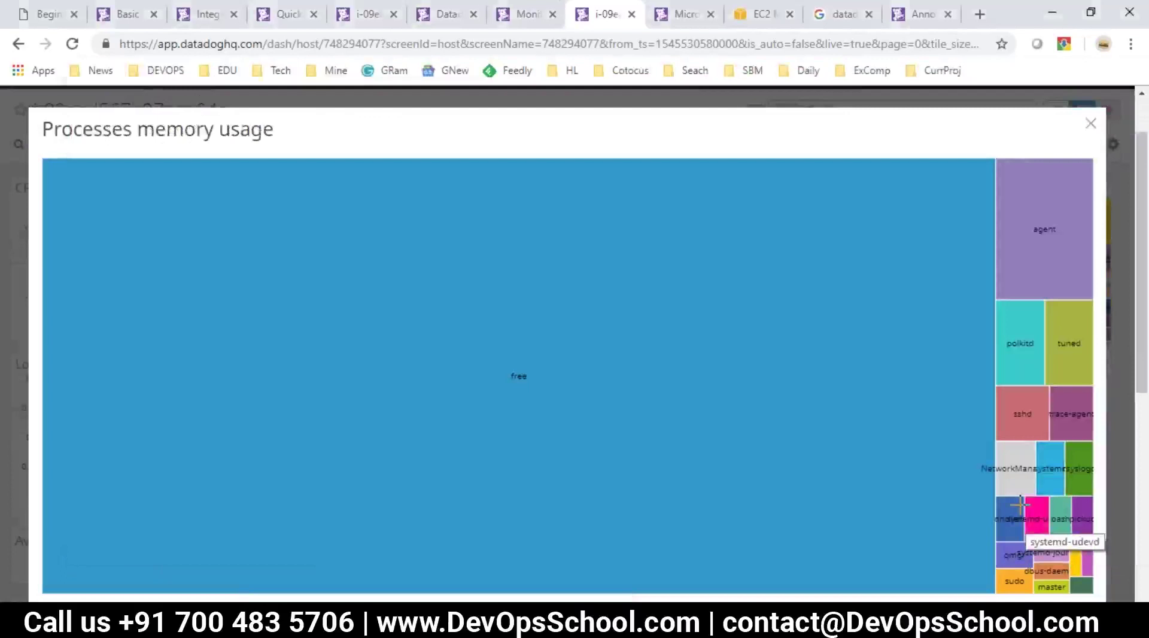
scroll(1020, 505, up, 1)
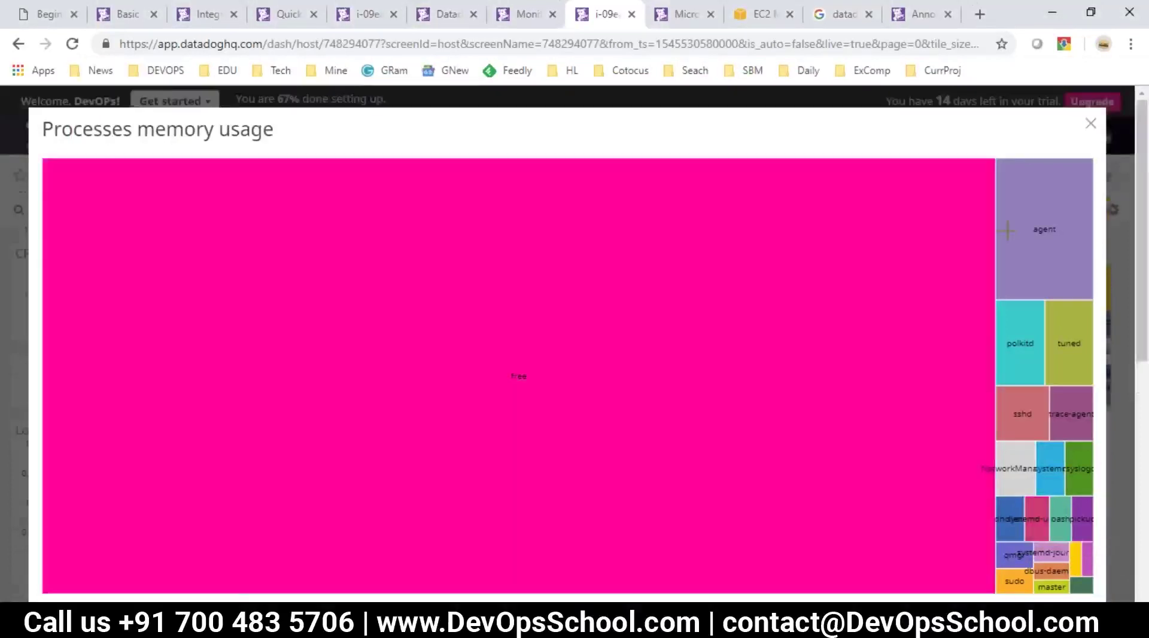
click(1090, 125)
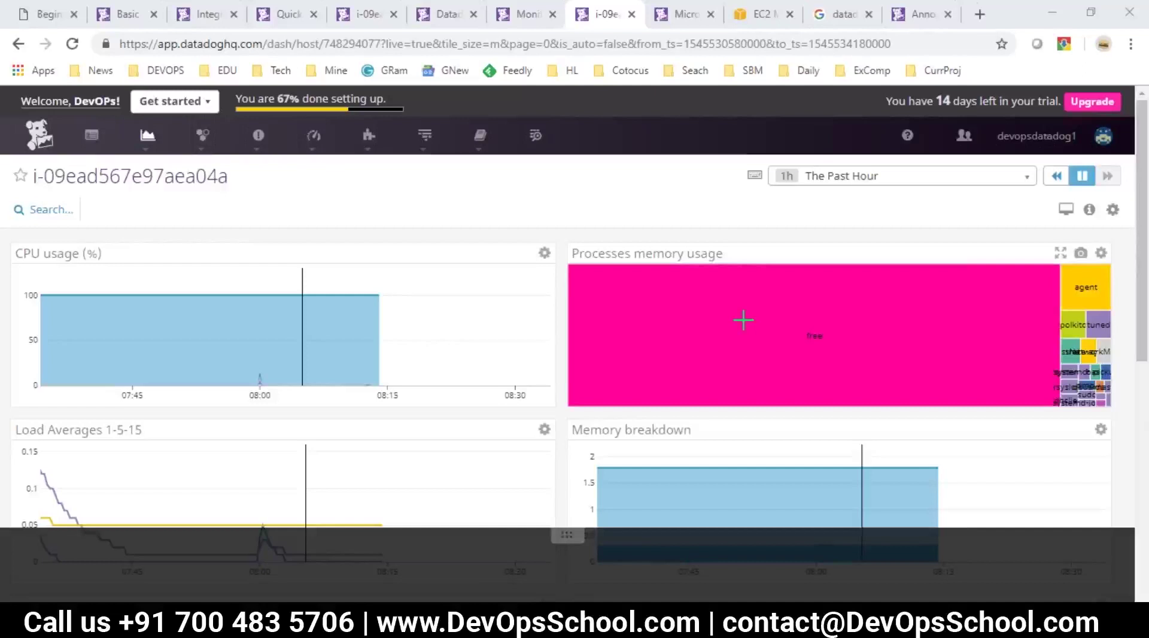
Step: View the Manage Downtime page and open the Metrics Explorer
mouse_move(258, 135)
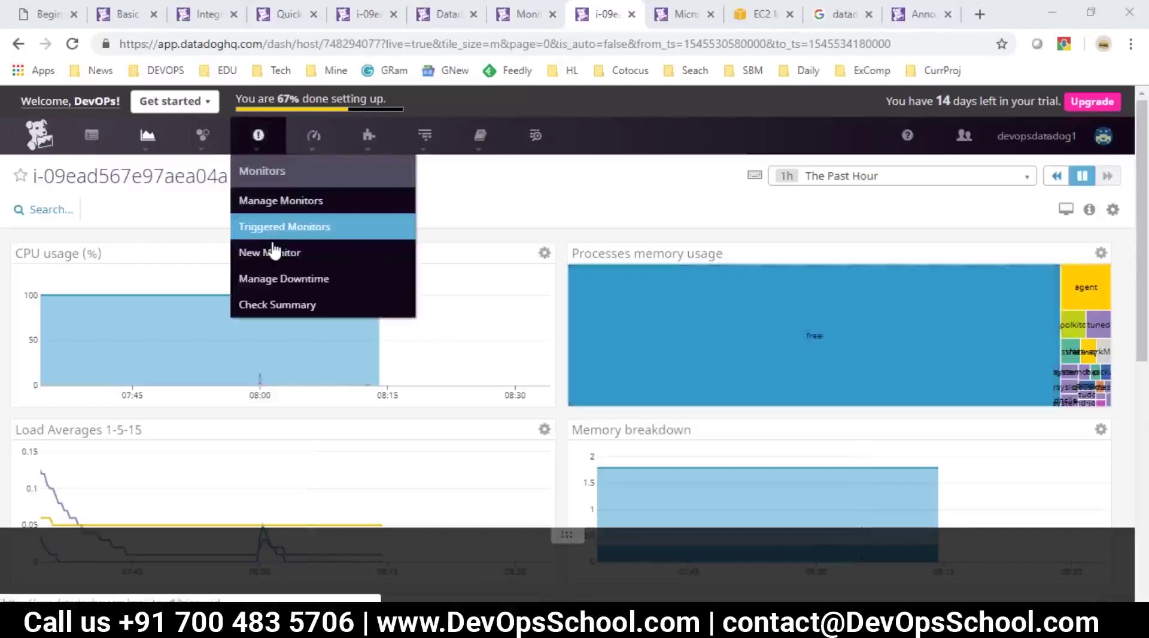
click(294, 279)
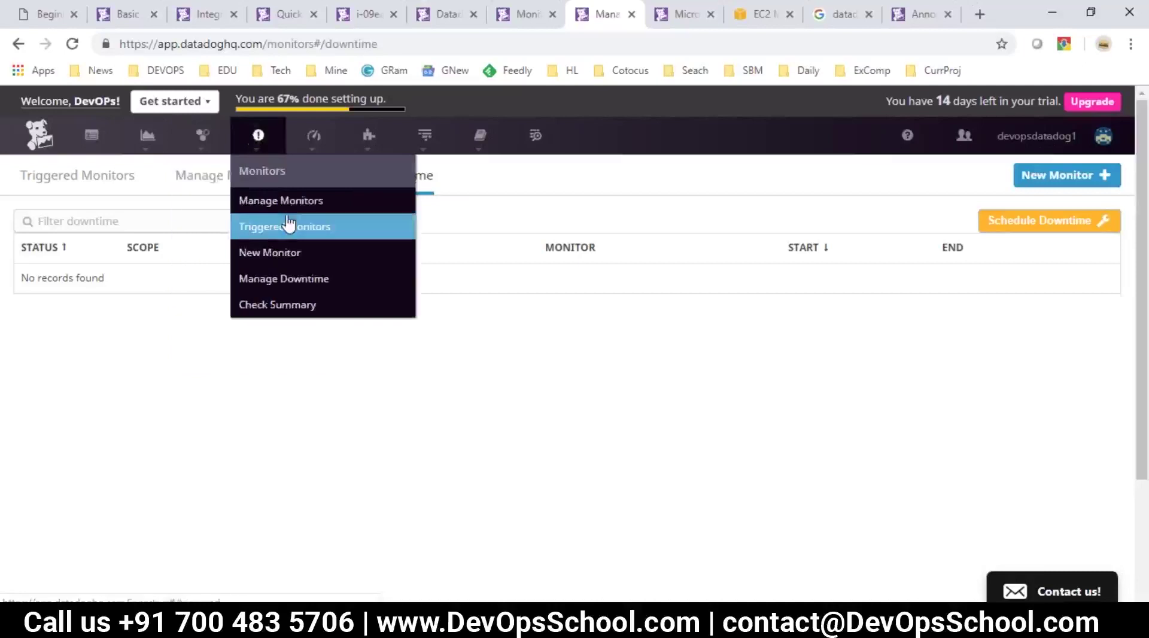
mouse_move(316, 173)
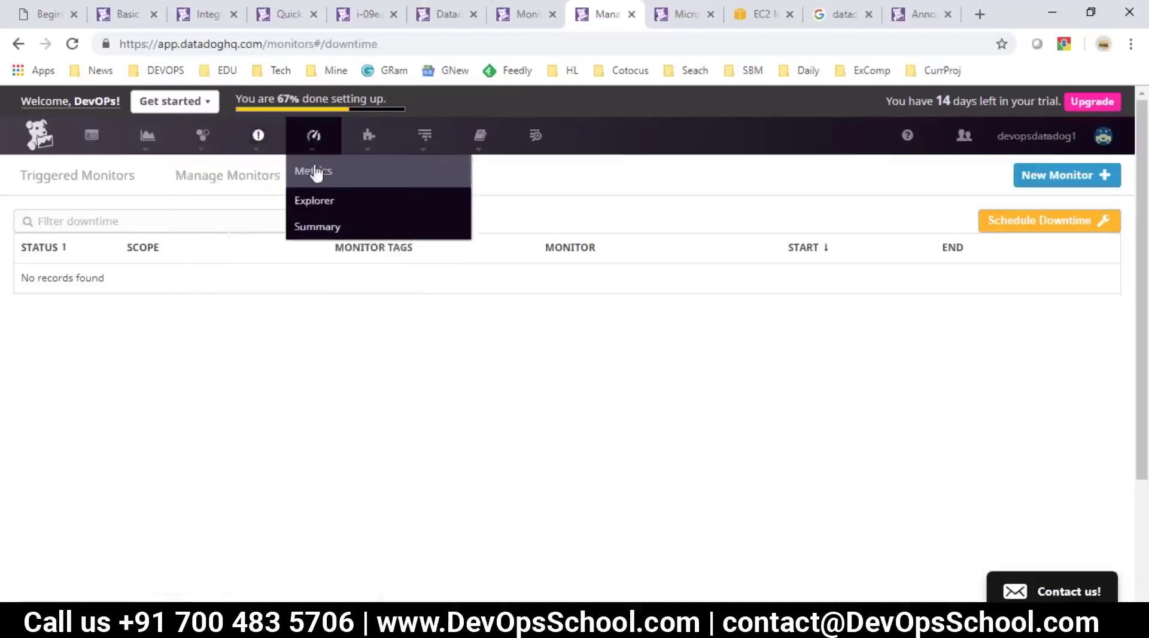
click(316, 204)
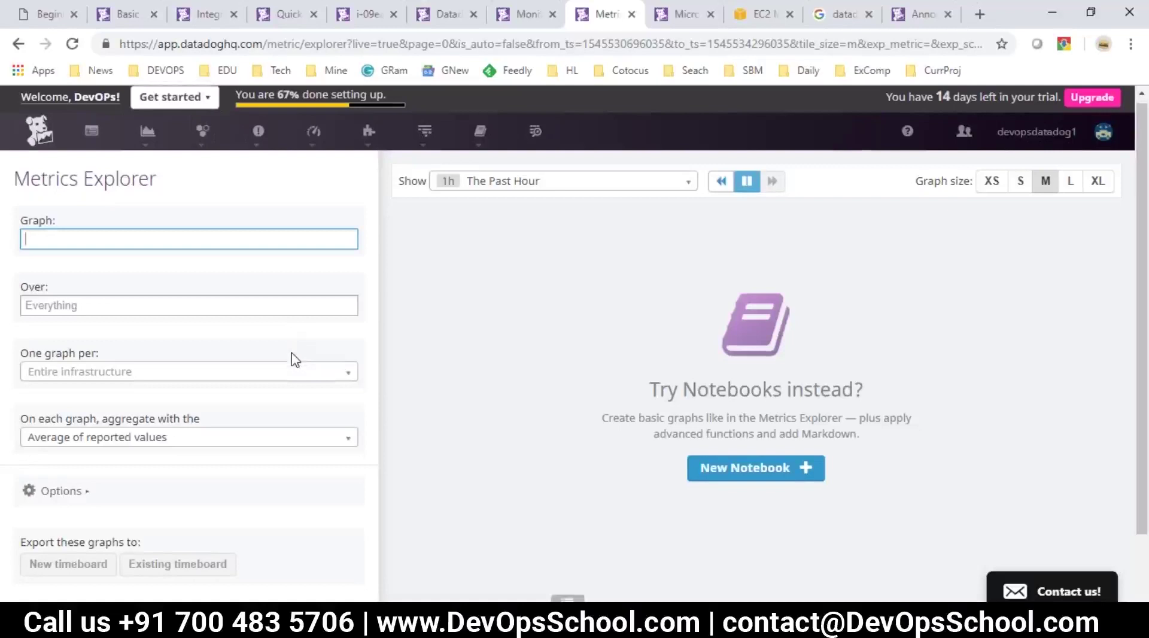
Step: Set the Metrics Explorer's time range to The Past 4 Hours with live updating and start a new notebook
scroll(295, 359, down, 1)
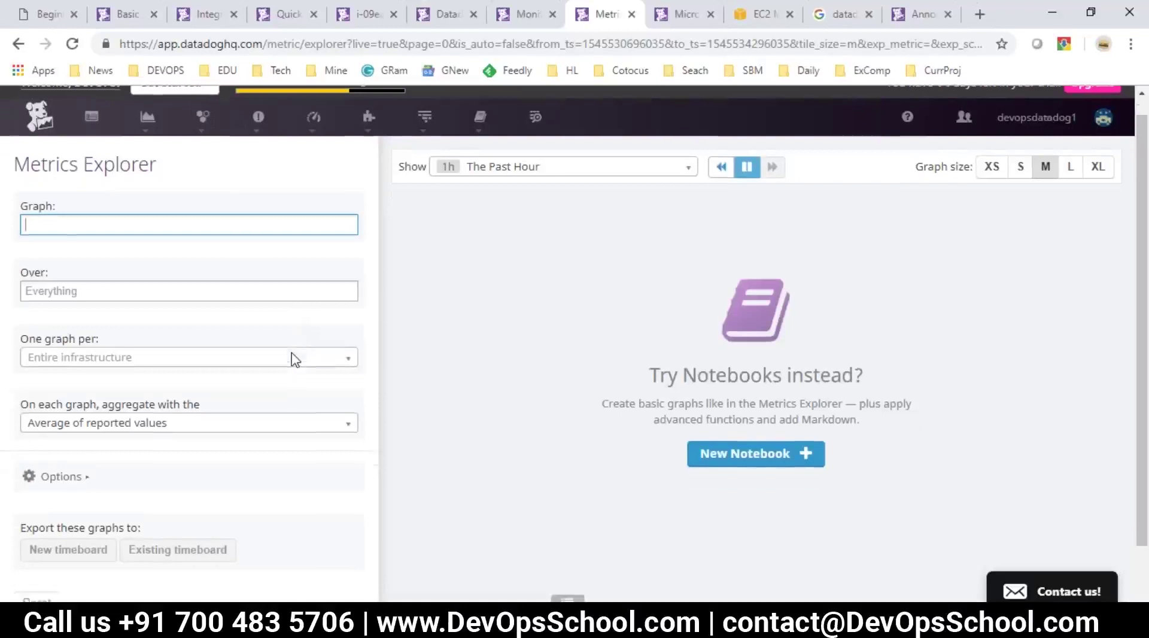
scroll(295, 360, up, 1)
click(542, 185)
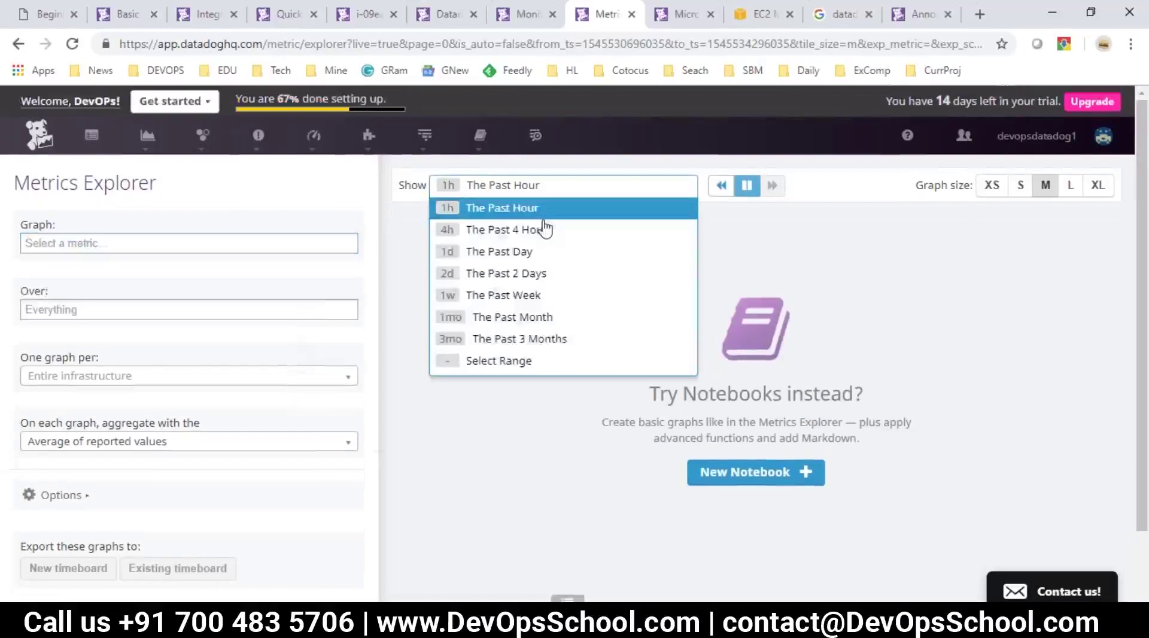
click(545, 229)
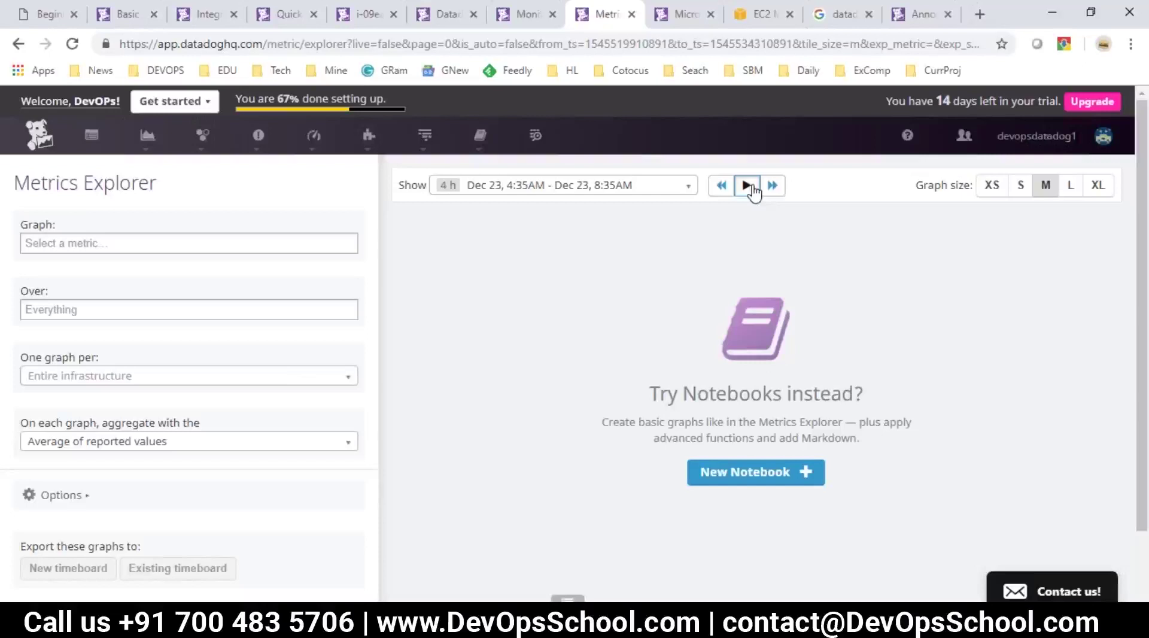
click(748, 185)
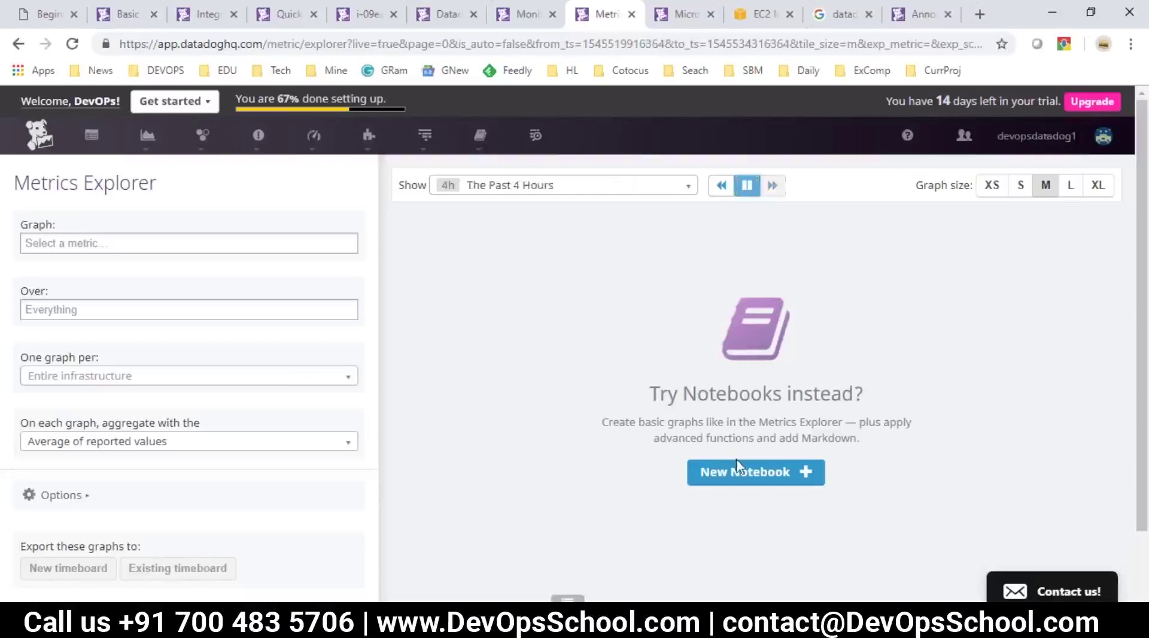
click(805, 474)
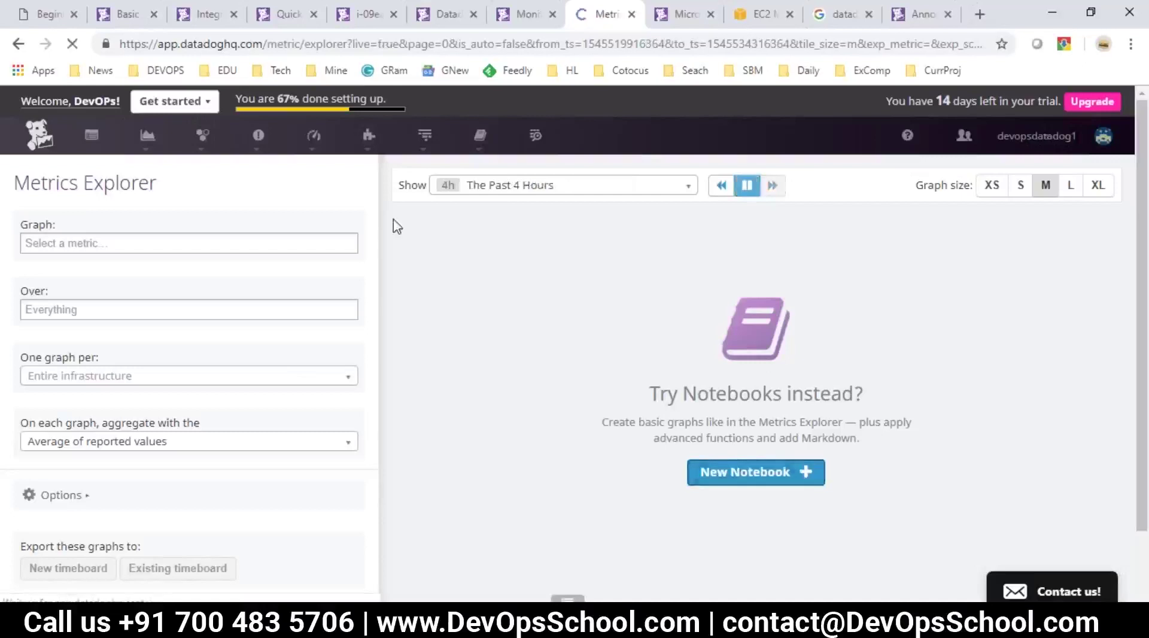
Step: Reopen the Metrics Explorer and set the graph aggregation to Max of reported values
mouse_move(314, 138)
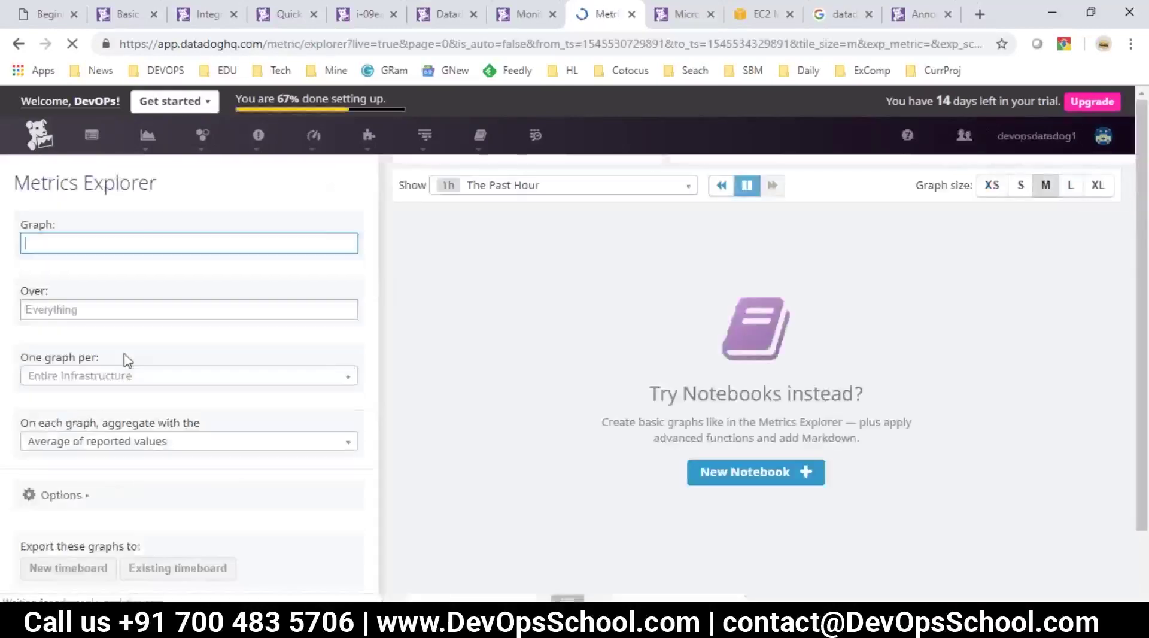
click(179, 441)
click(90, 486)
click(277, 441)
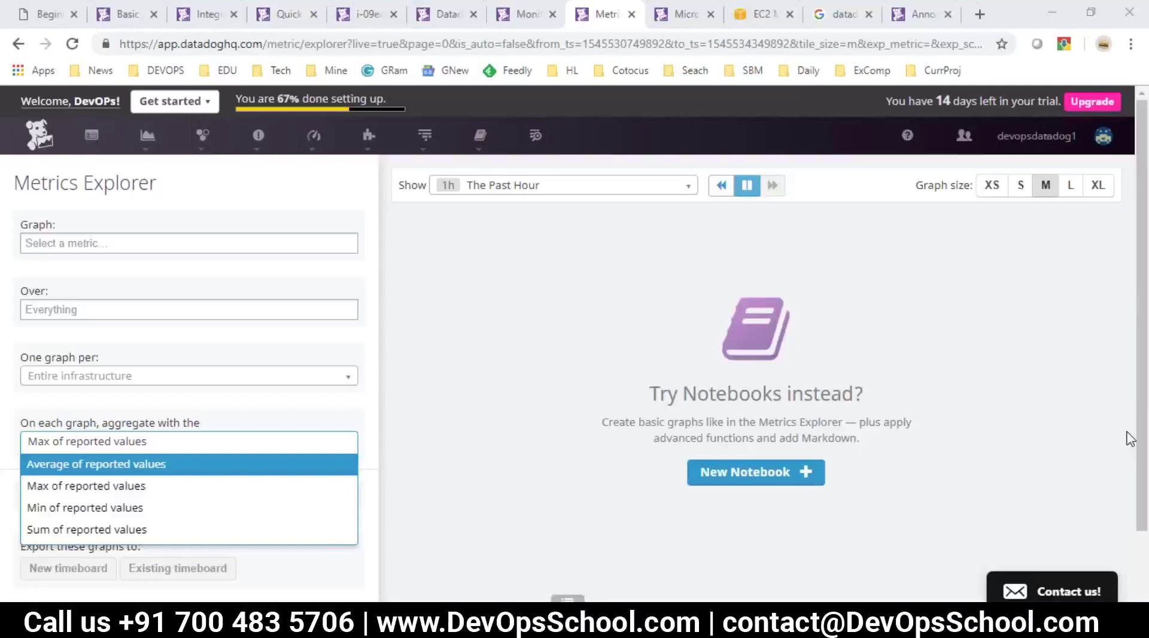
click(471, 322)
scroll(879, 463, down, 1)
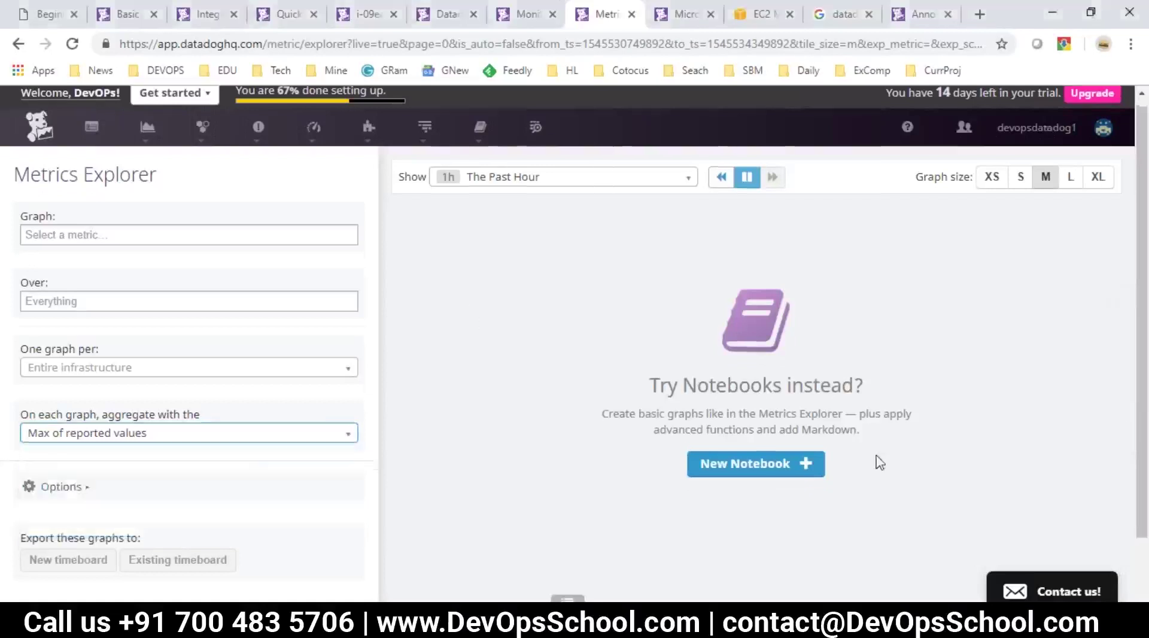
Step: Create a new notebook from the Metrics Explorer and save it under its default name
click(779, 398)
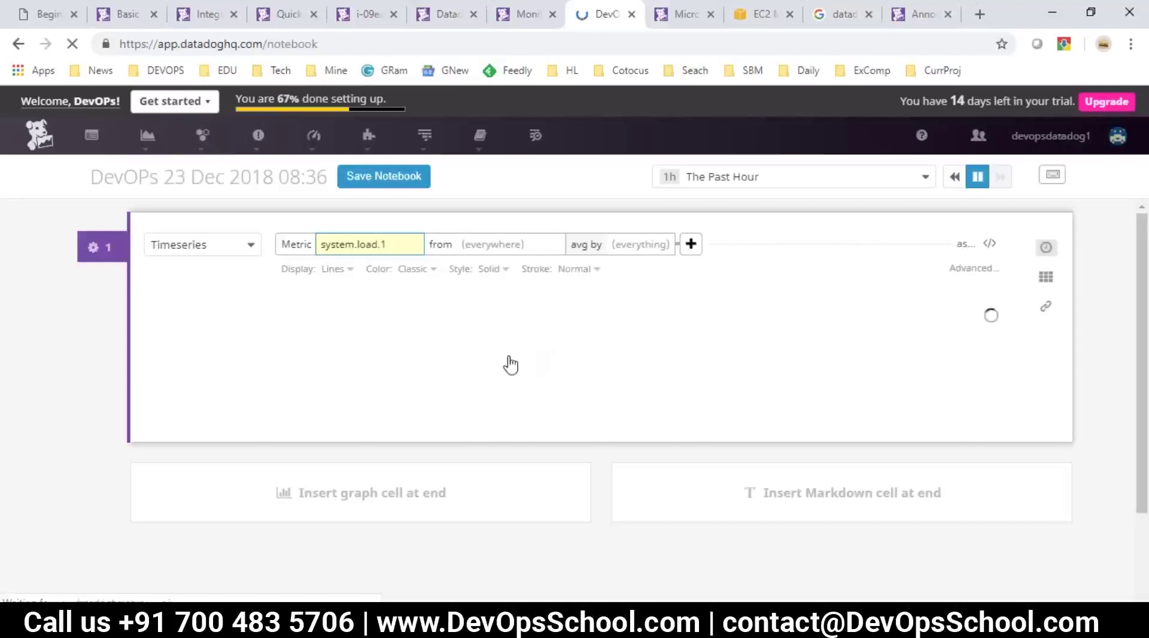
click(245, 187)
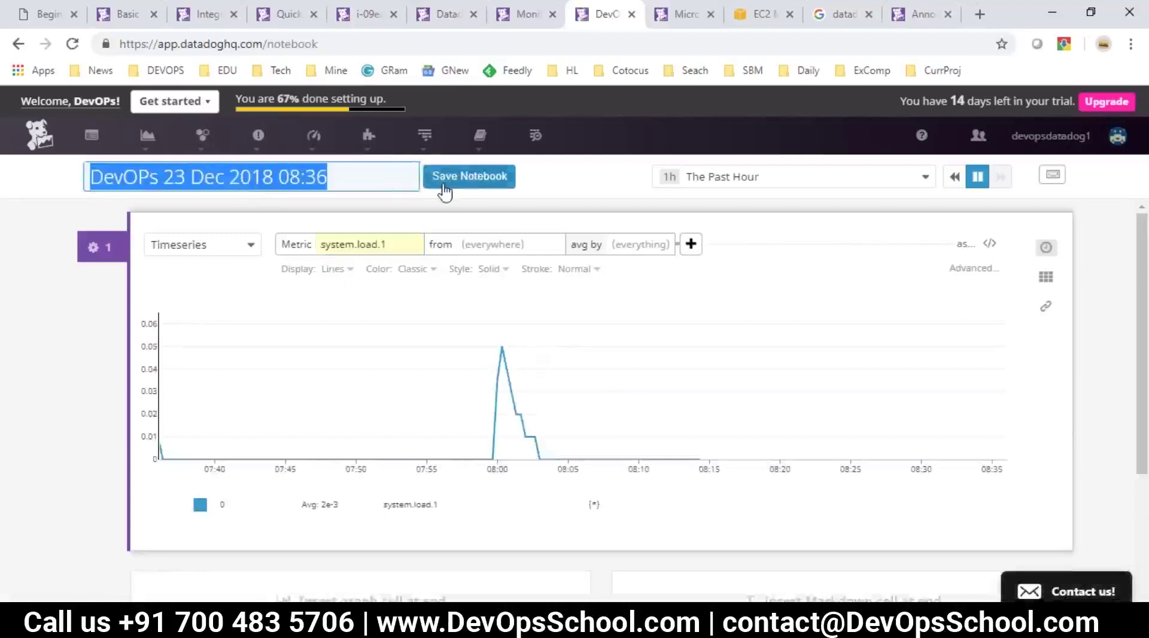
click(469, 176)
Step: Try the Heat Map display for the notebook's system.load.1 graph and switch it back to Timeseries
click(198, 244)
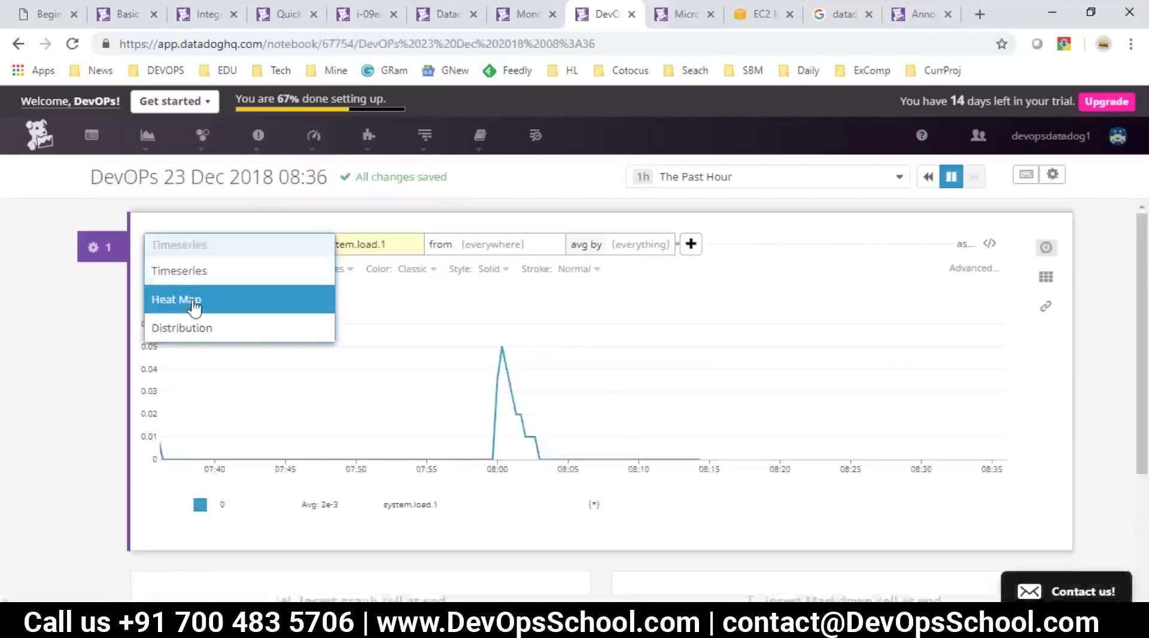
click(194, 307)
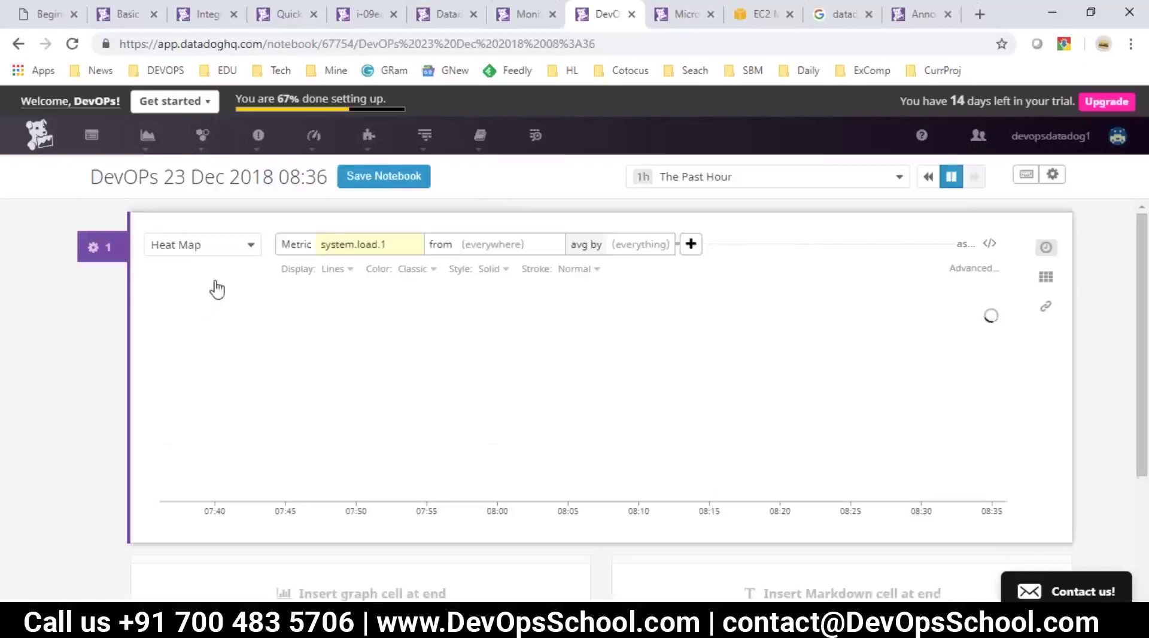
click(203, 246)
click(179, 271)
Step: Change the notebook graph's metric to datadog.agent.running and filter it to host:windows-laptop
click(359, 245)
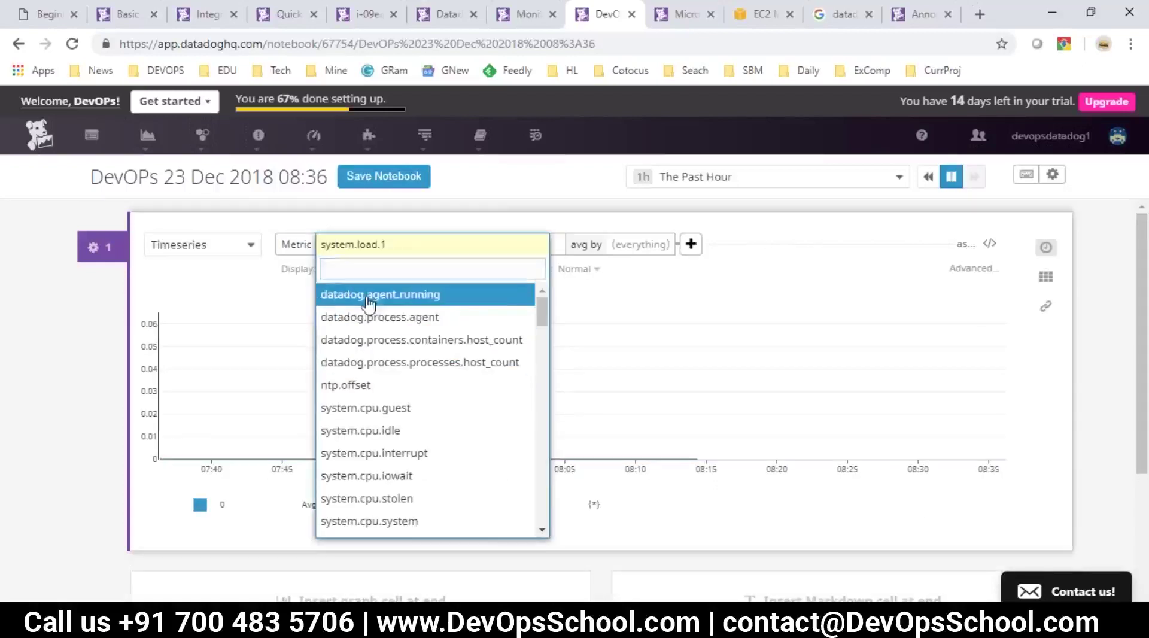
click(370, 296)
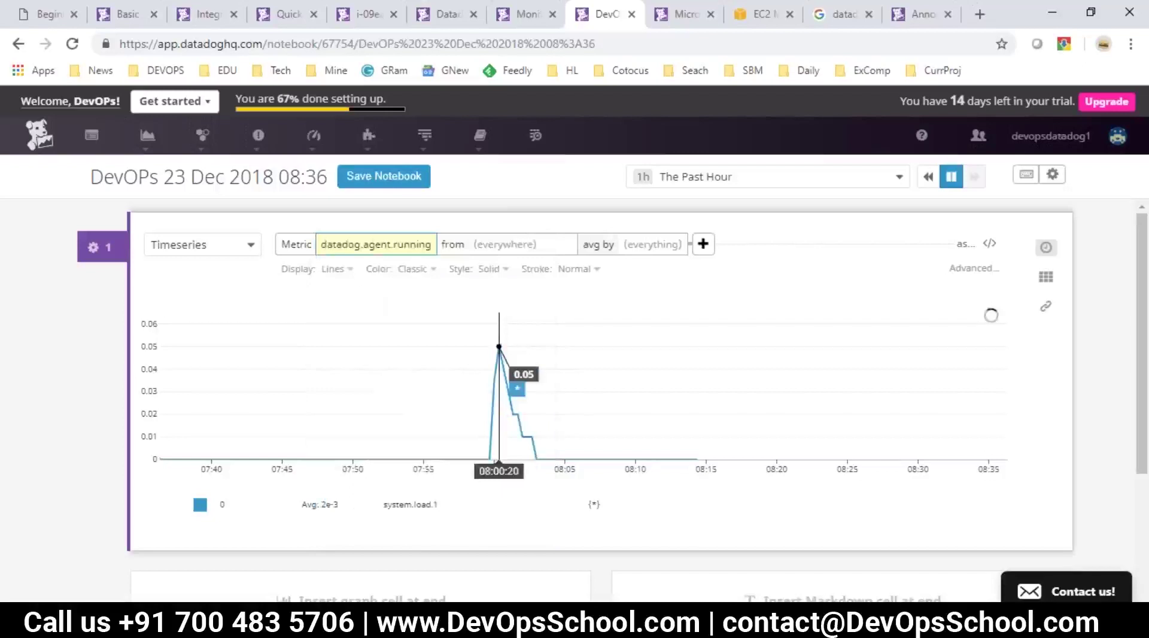
click(514, 244)
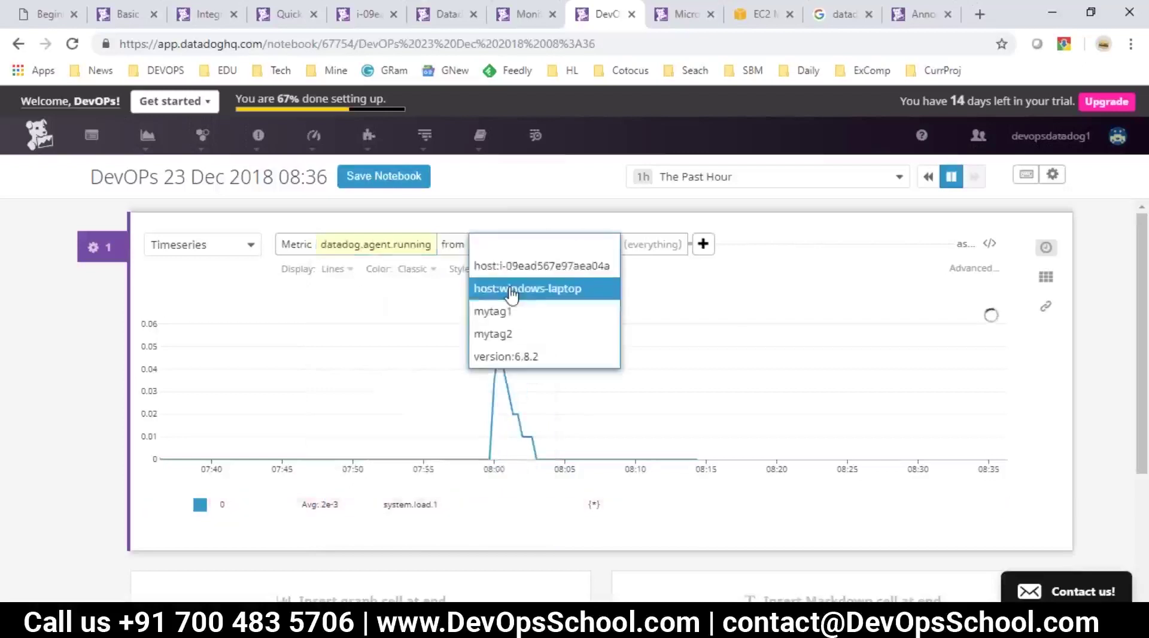
click(512, 289)
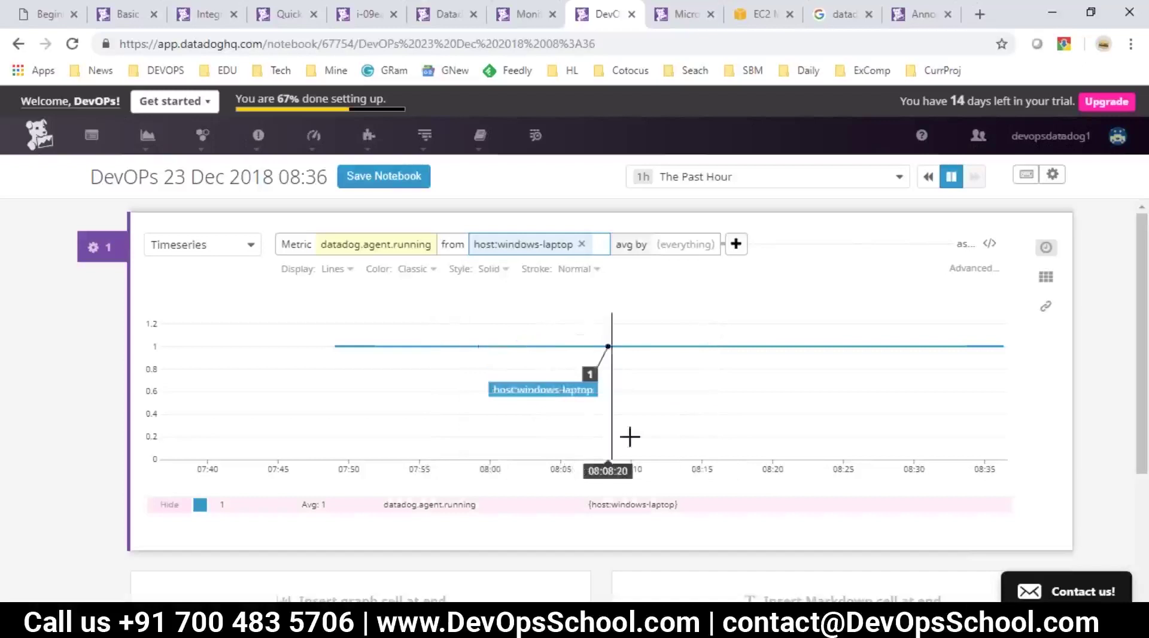
Step: Clear the host:windows-laptop filter so the datadog.agent.running graph covers everywhere
click(598, 244)
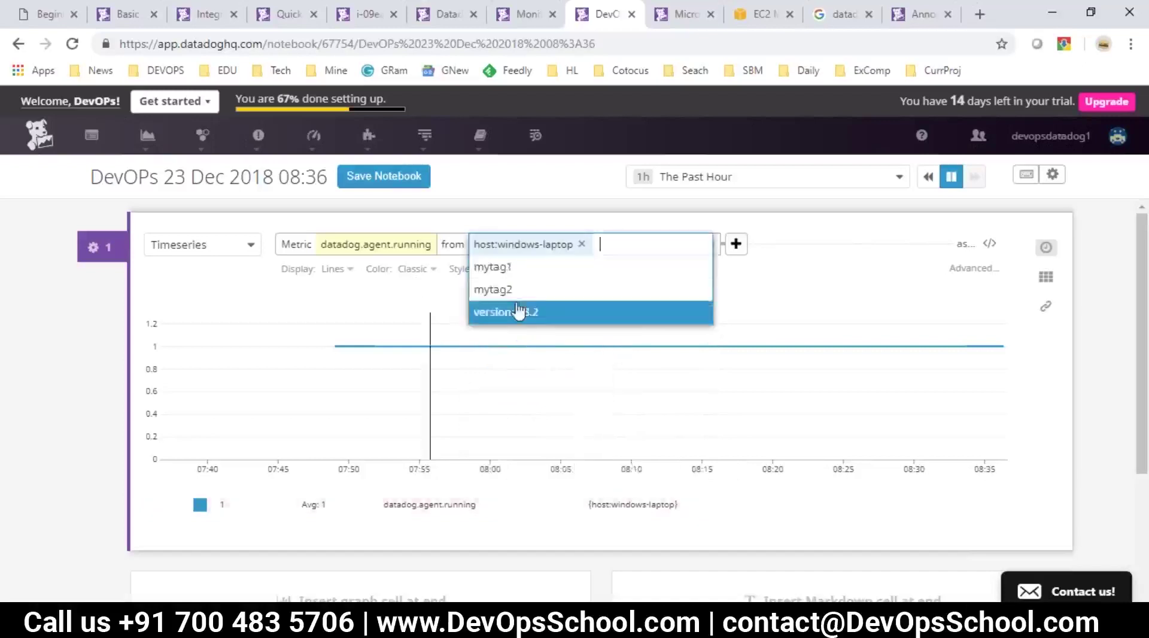
click(582, 245)
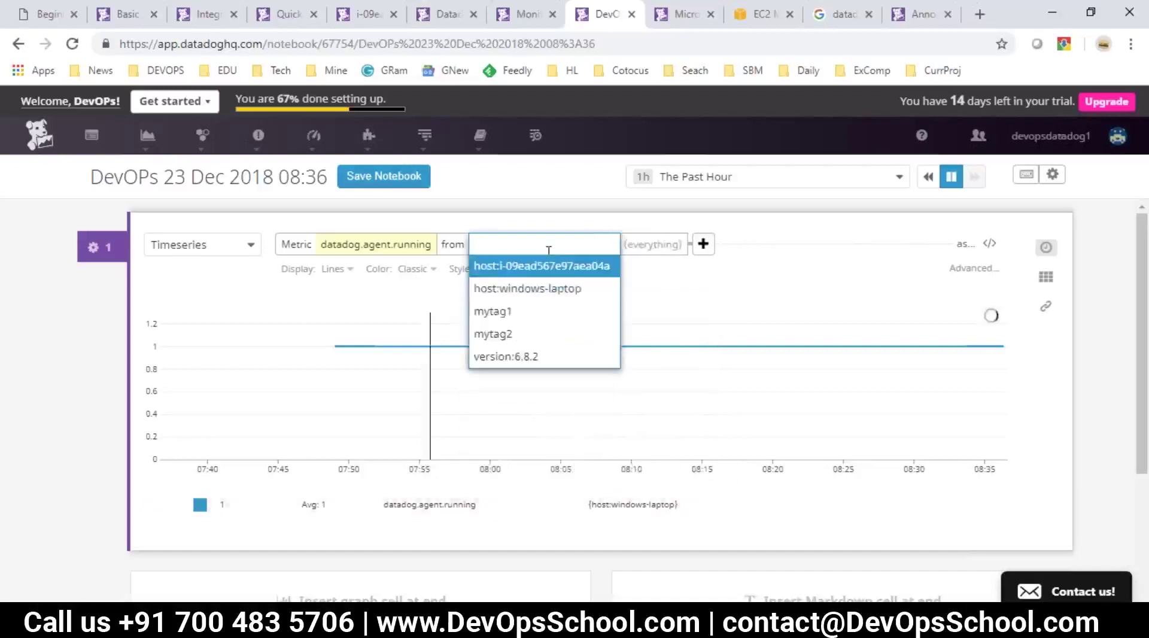
click(527, 289)
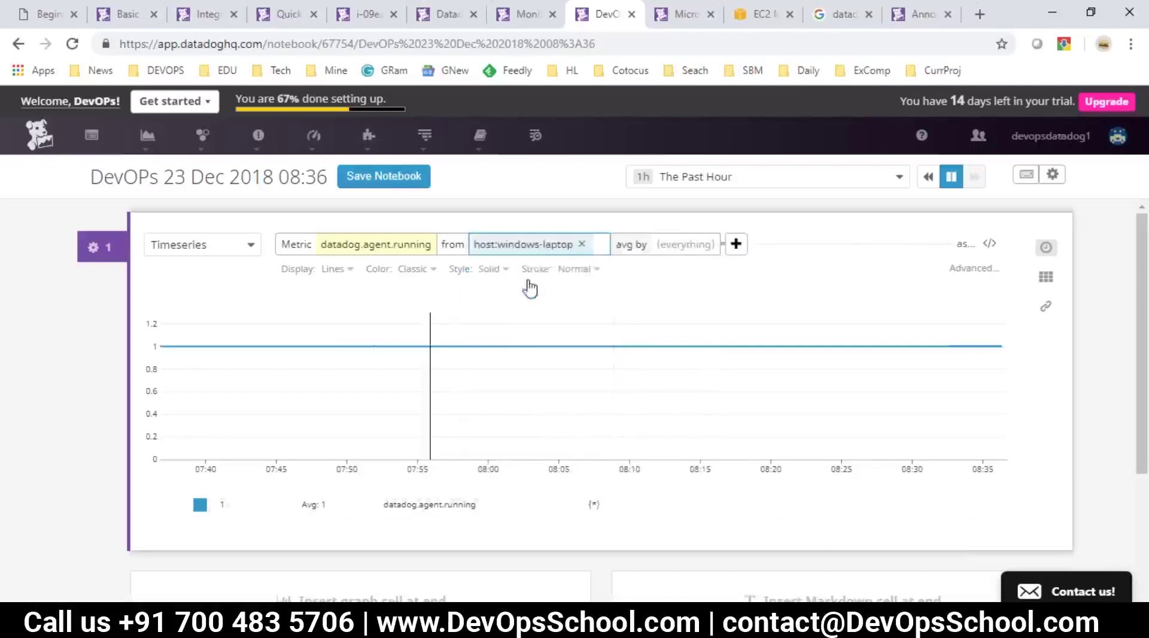
click(584, 245)
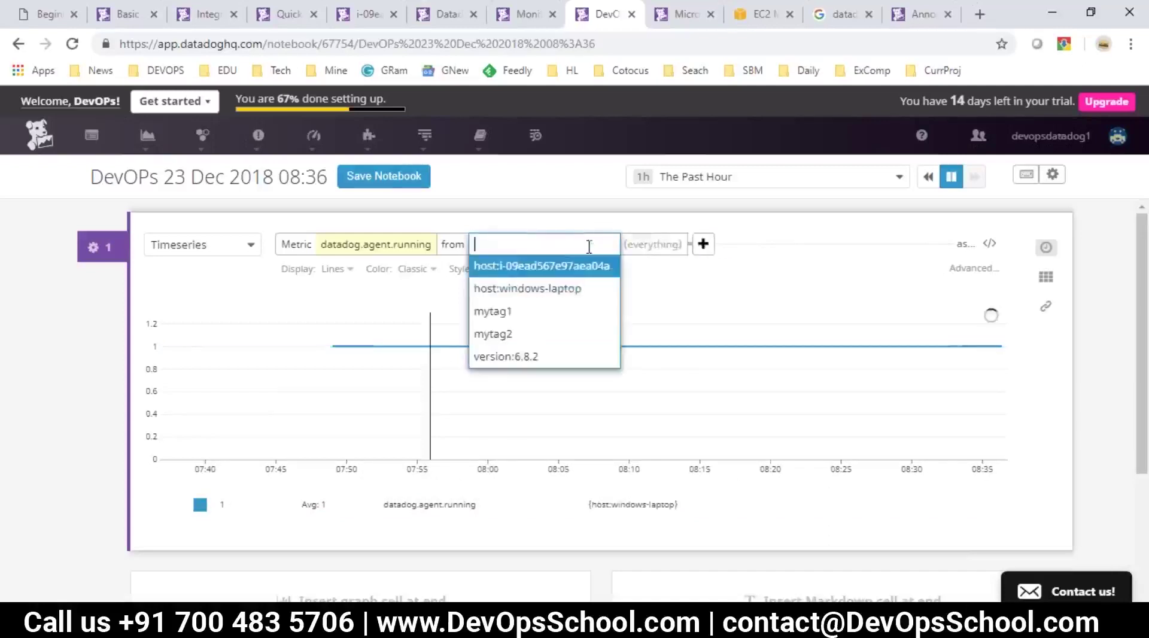
click(508, 179)
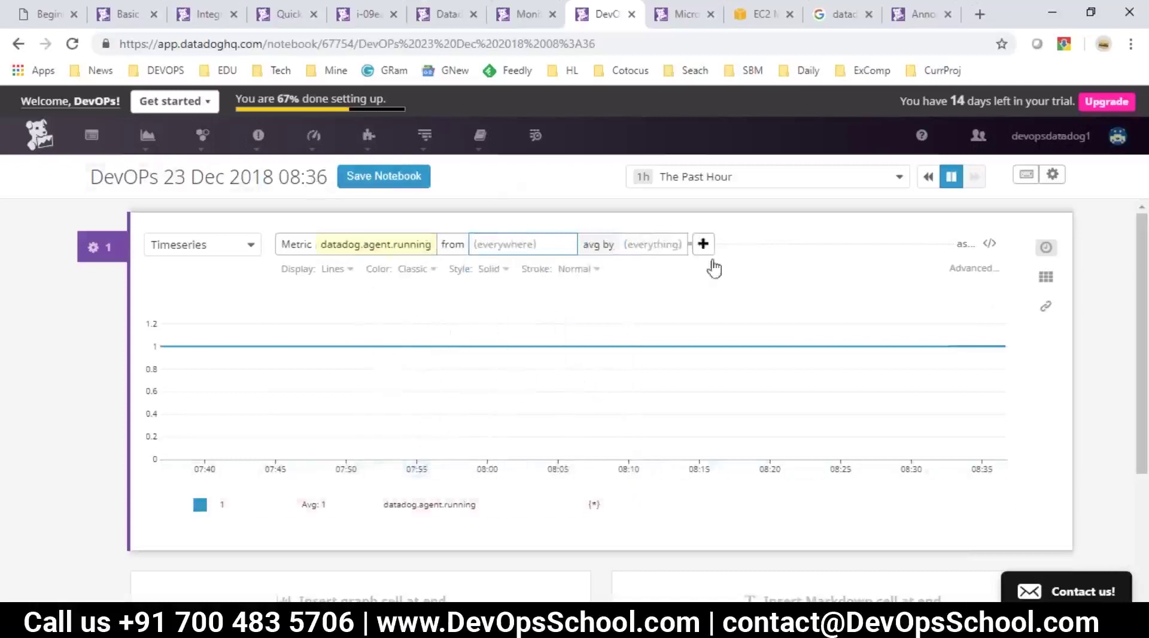
Step: Browse the function categories available for the graph query, including Smoothing and Interpolation, without applying one
click(705, 245)
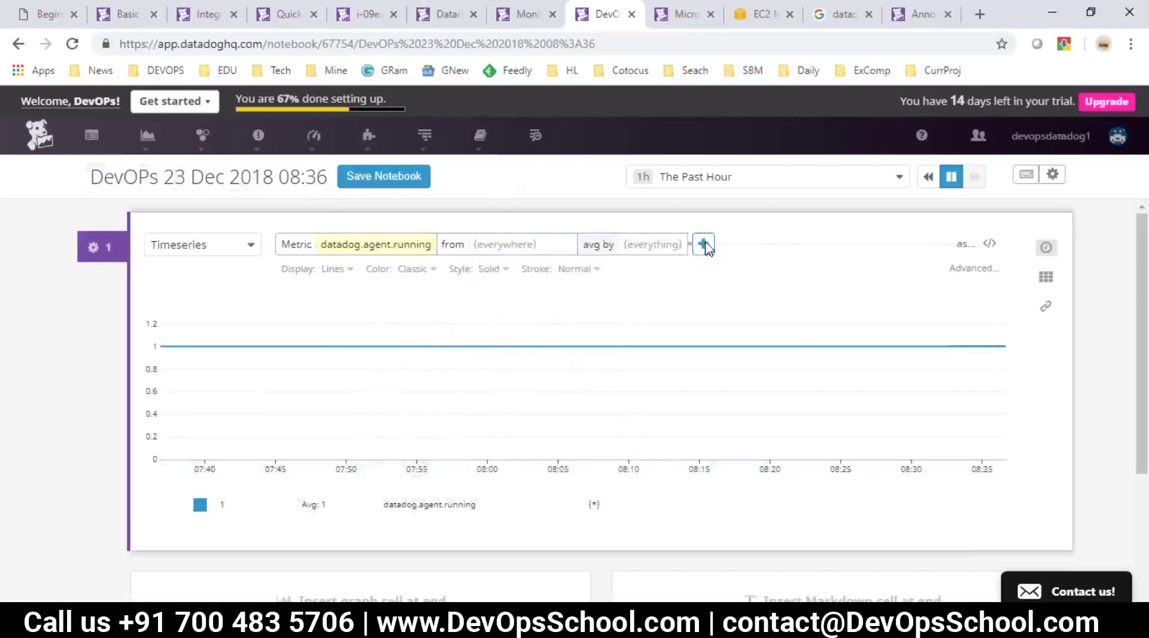
mouse_move(735, 335)
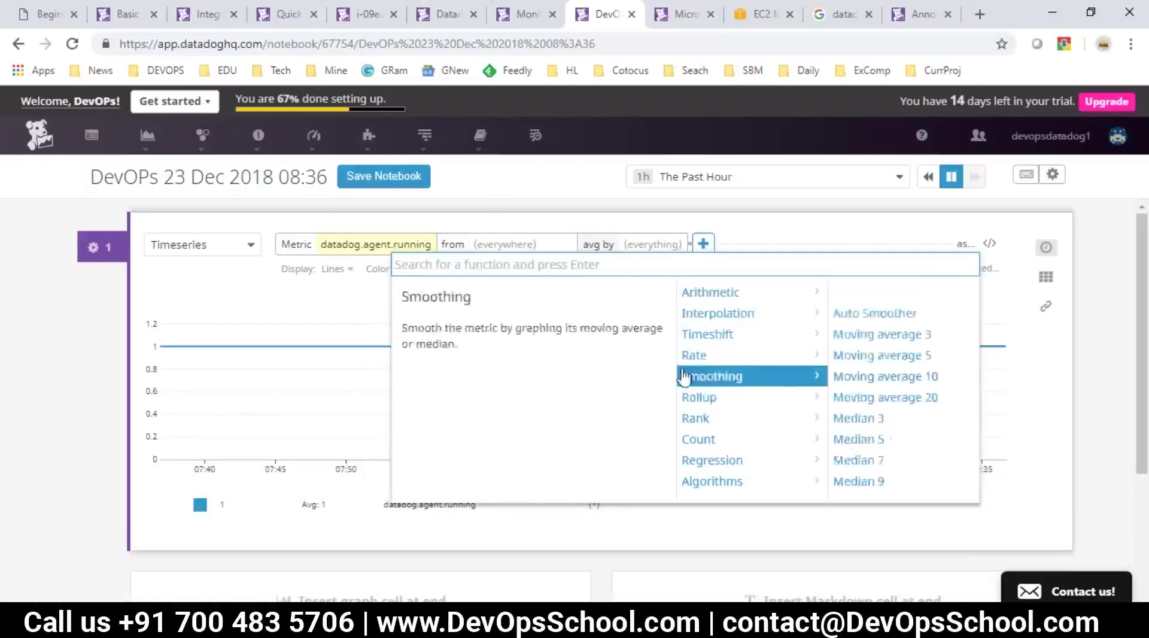
mouse_move(699, 422)
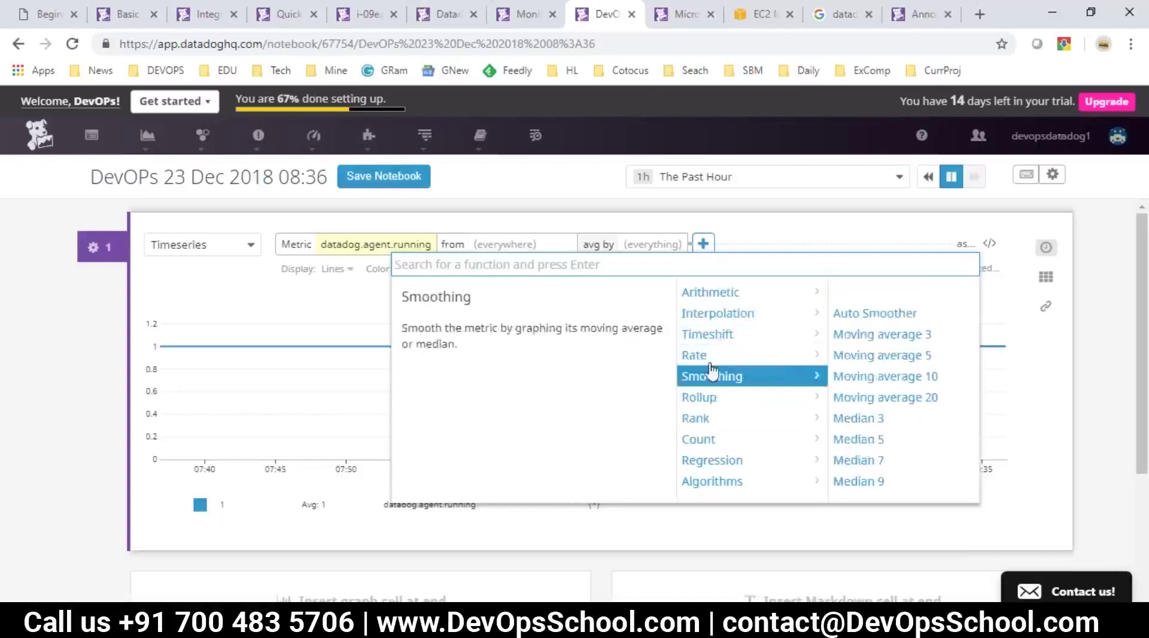
mouse_move(698, 366)
mouse_move(714, 320)
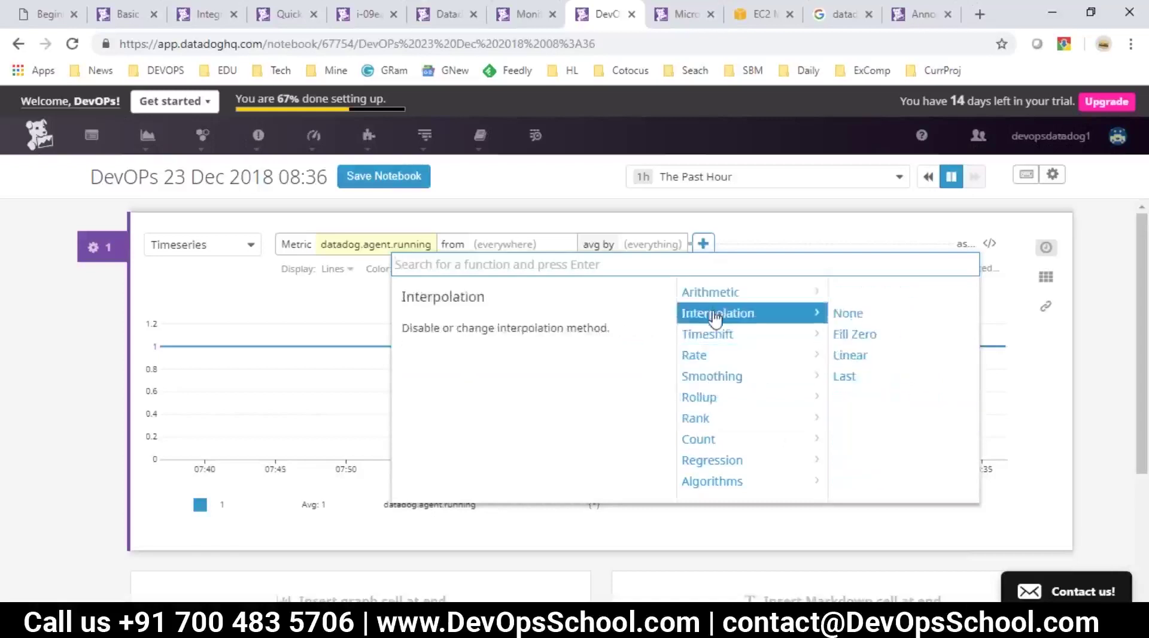
click(739, 236)
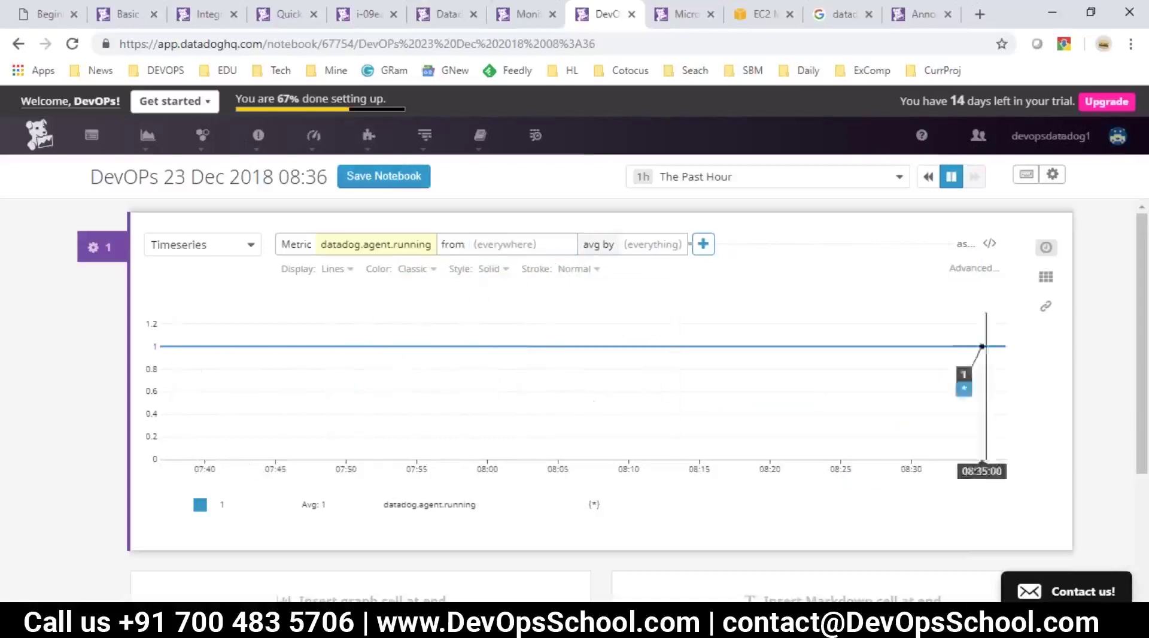
Step: Save the notebook's changes and open the Integrations page
click(1049, 317)
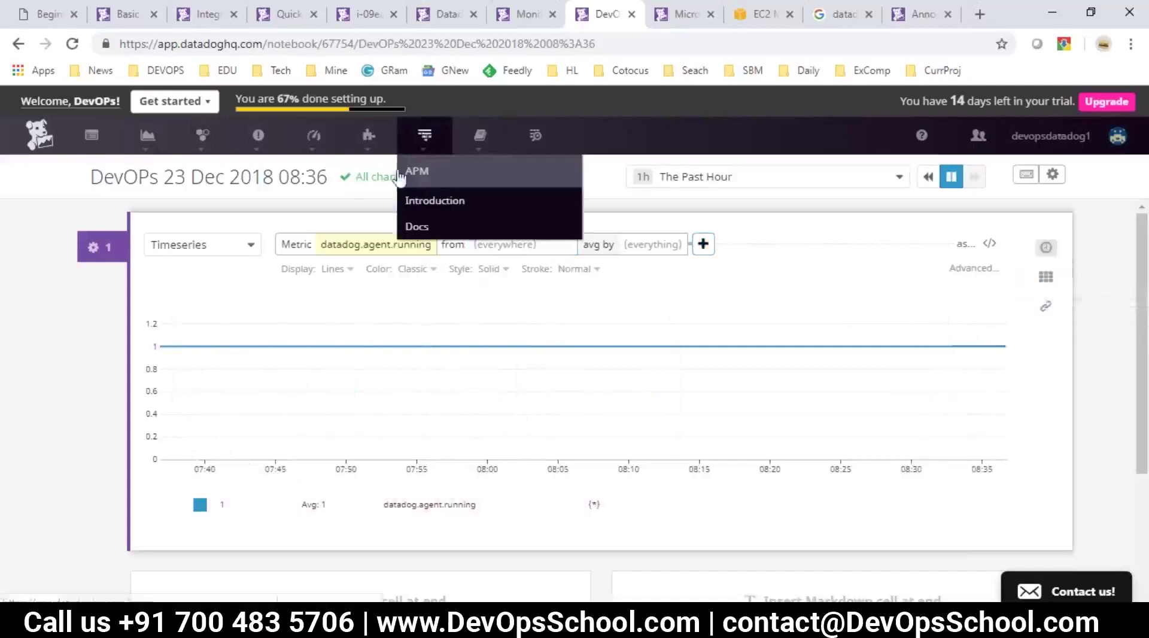
mouse_move(390, 141)
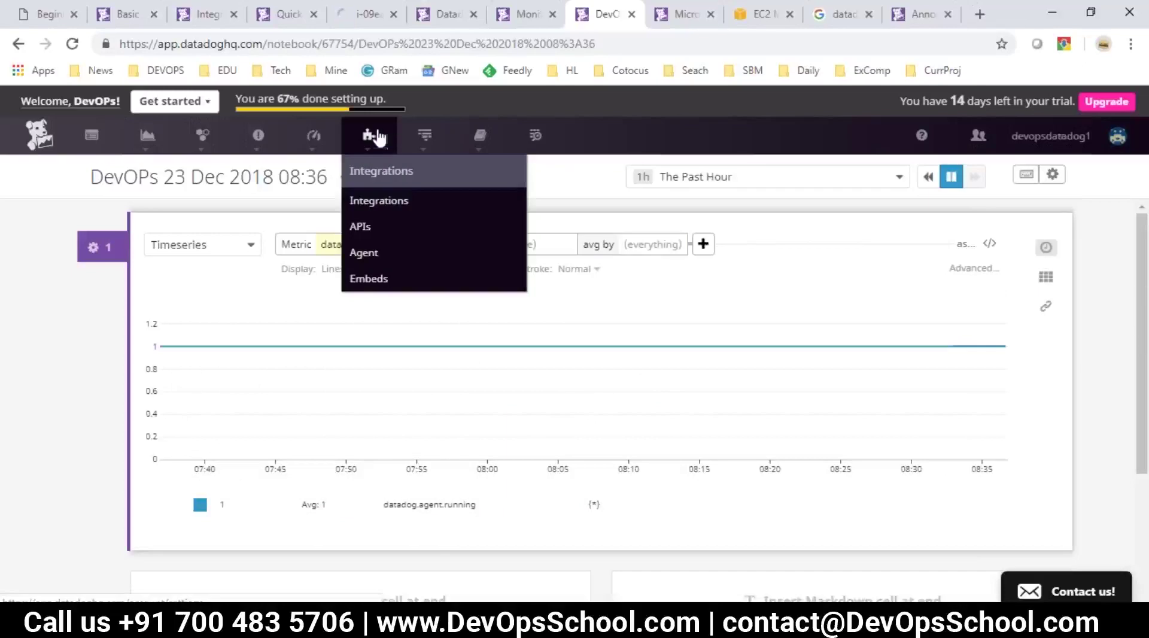
click(376, 204)
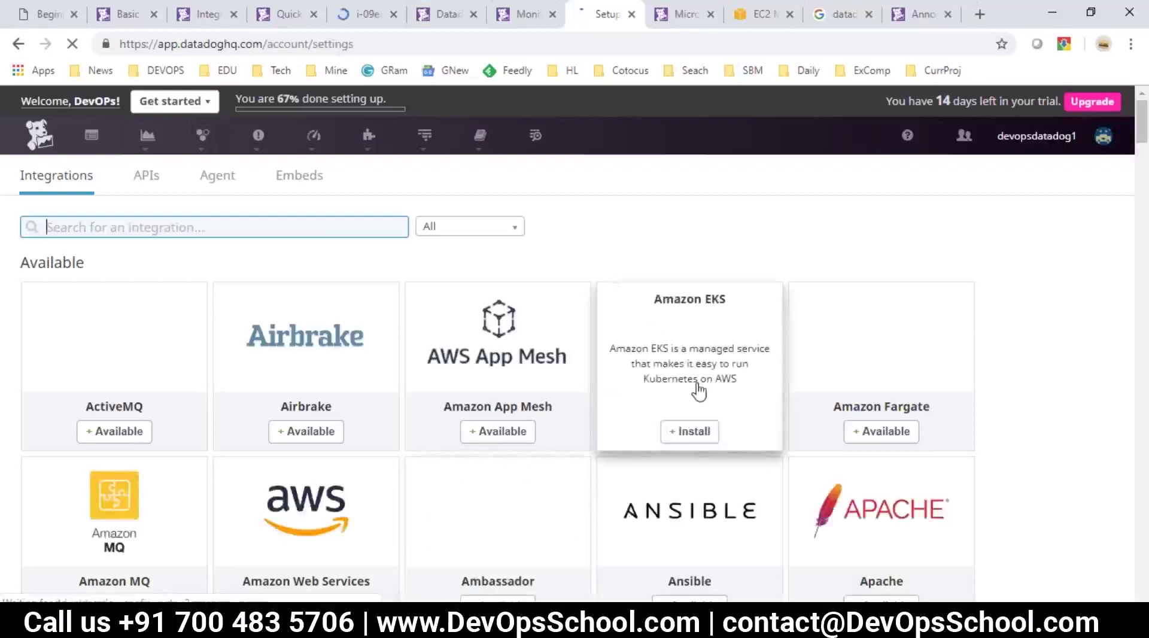
Step: Look through the catalogue of available integrations and return to the Amazon Web Services entry
scroll(373, 327, down, 2)
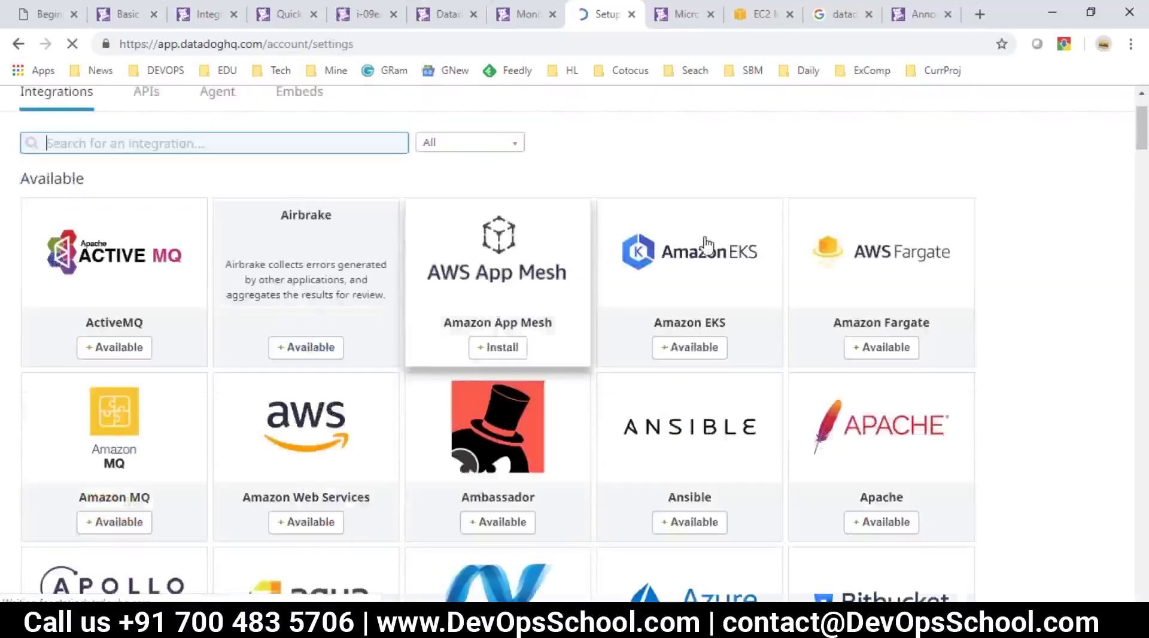
scroll(398, 403, down, 14)
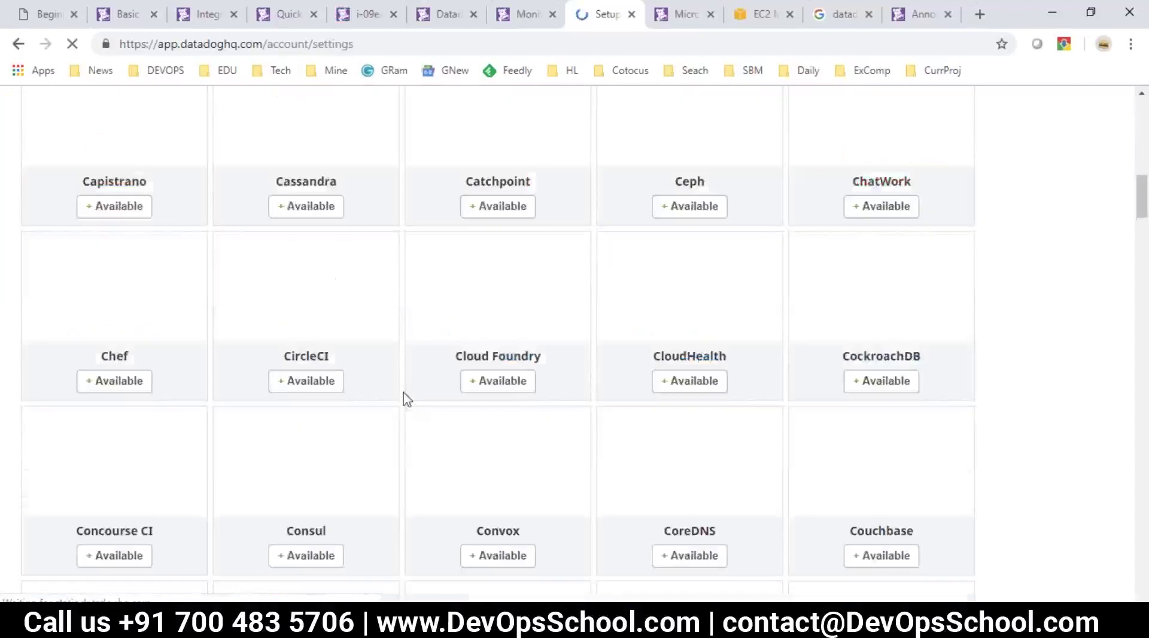
scroll(407, 399, down, 3)
scroll(406, 399, down, 7)
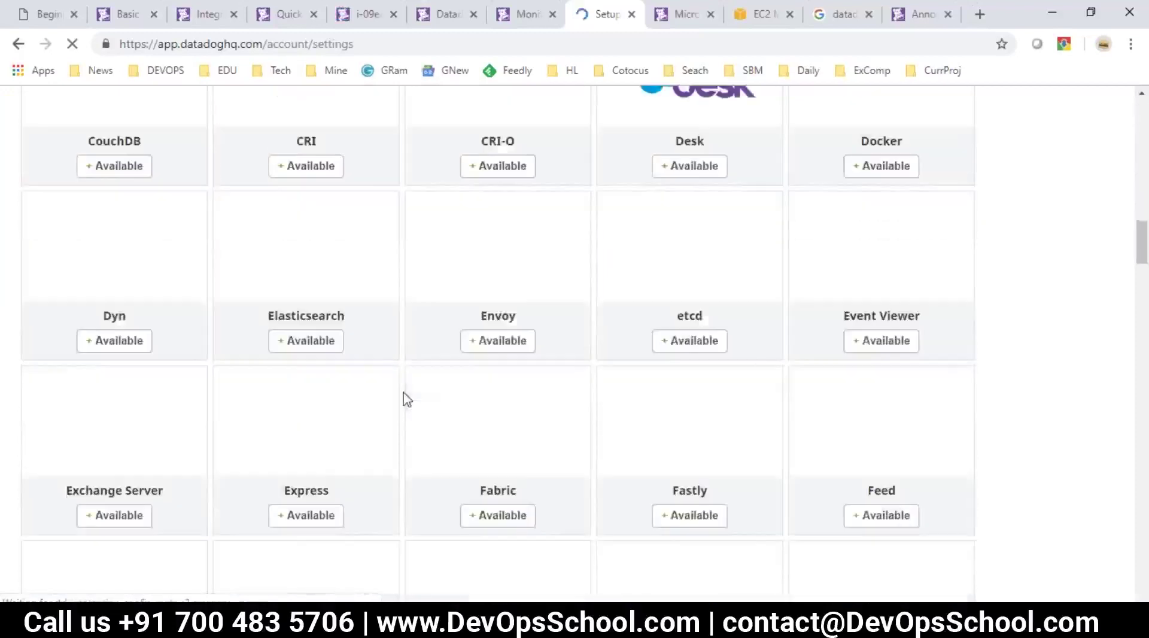
scroll(406, 400, up, 7)
scroll(406, 400, up, 8)
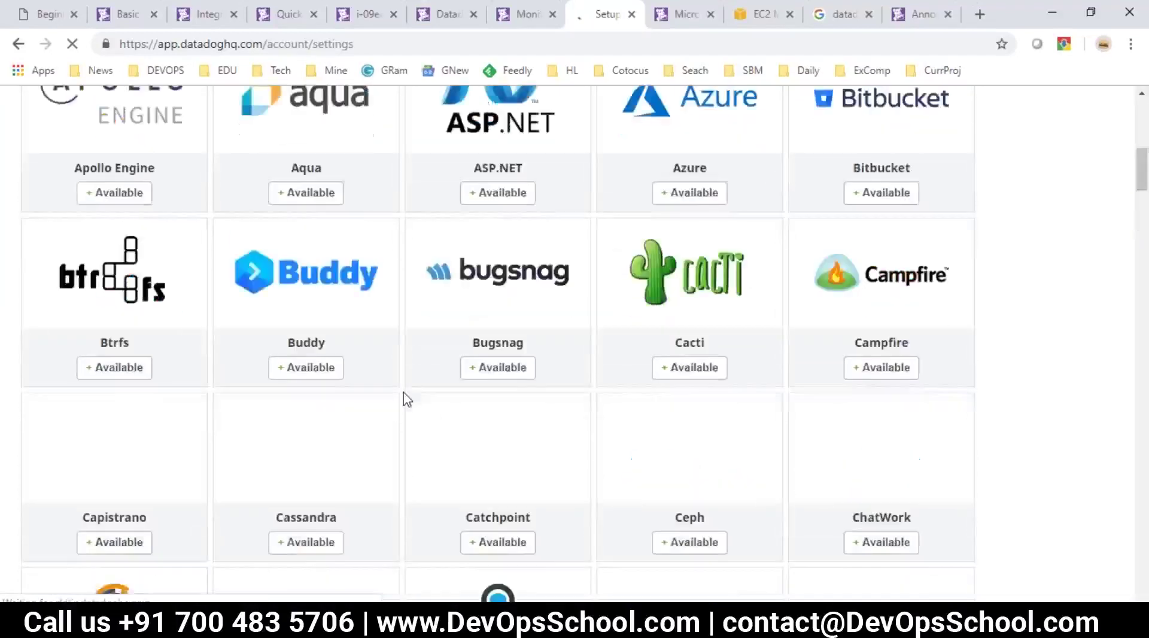
scroll(406, 399, up, 10)
scroll(406, 399, down, 7)
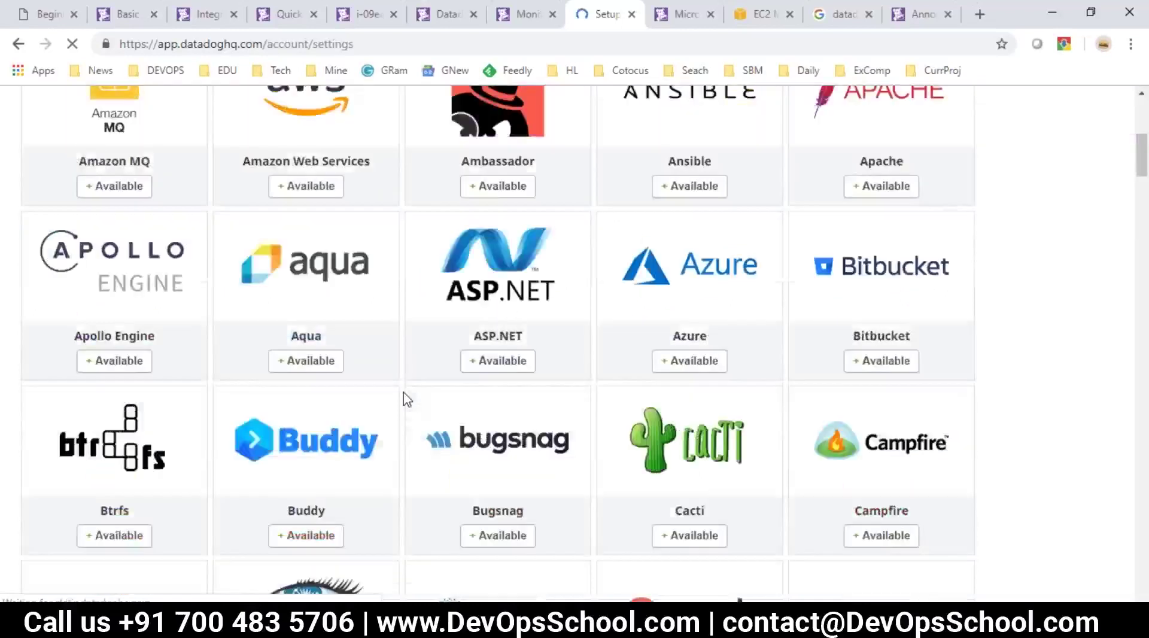
scroll(406, 400, up, 4)
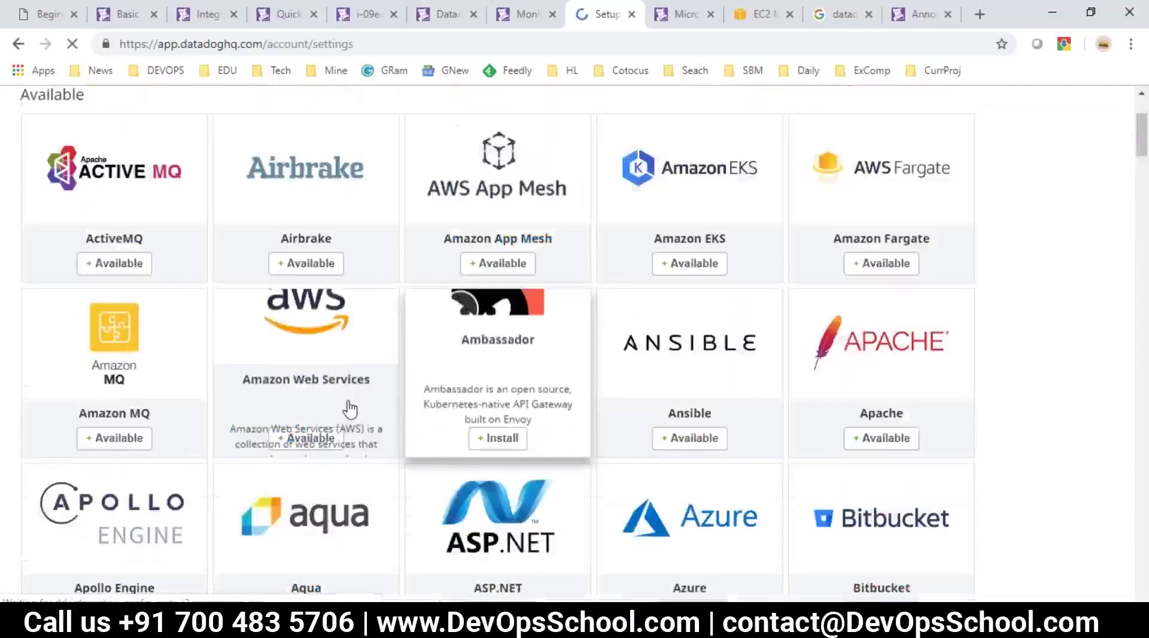
Step: Open the Amazon Web Services integration and read its overview of what connecting provides
click(389, 355)
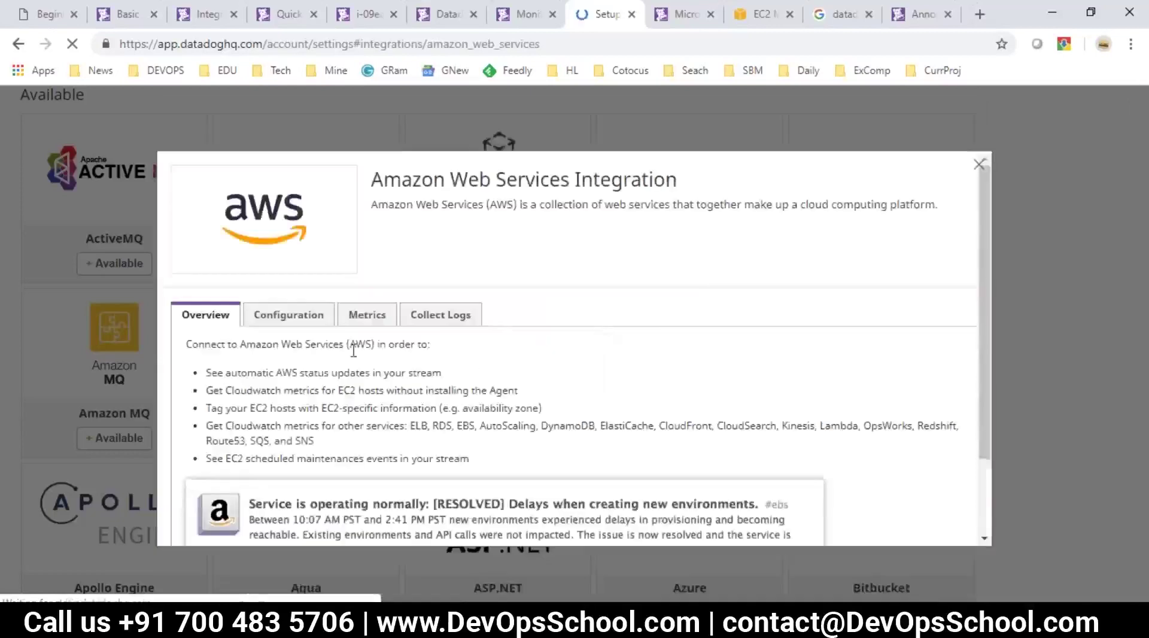
scroll(276, 409, down, 2)
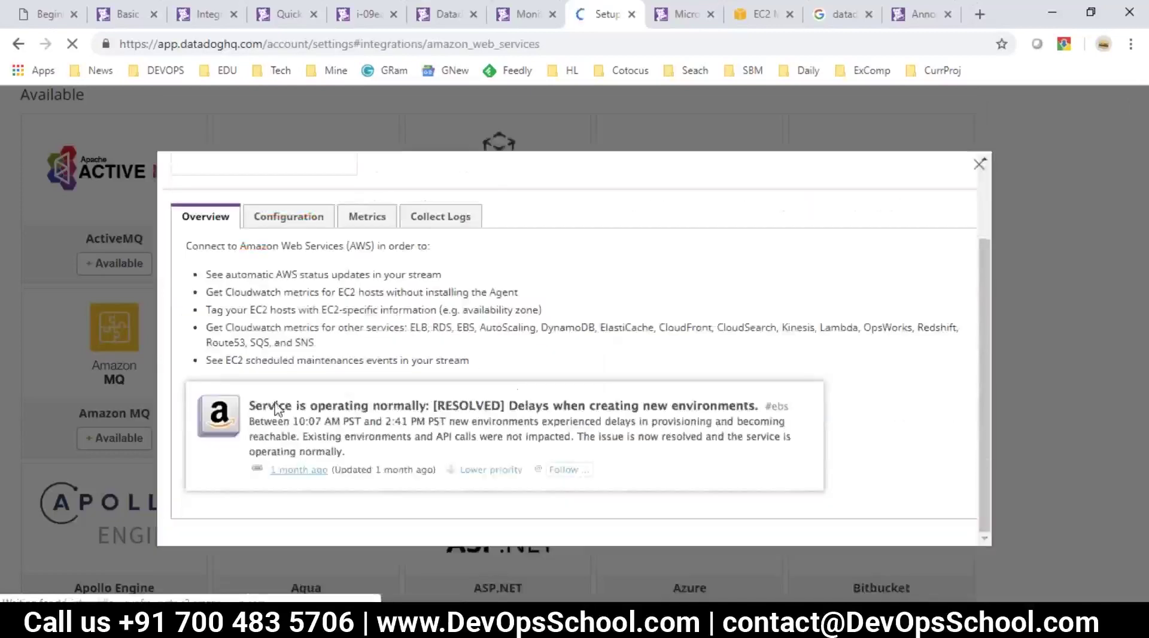
scroll(280, 371, up, 2)
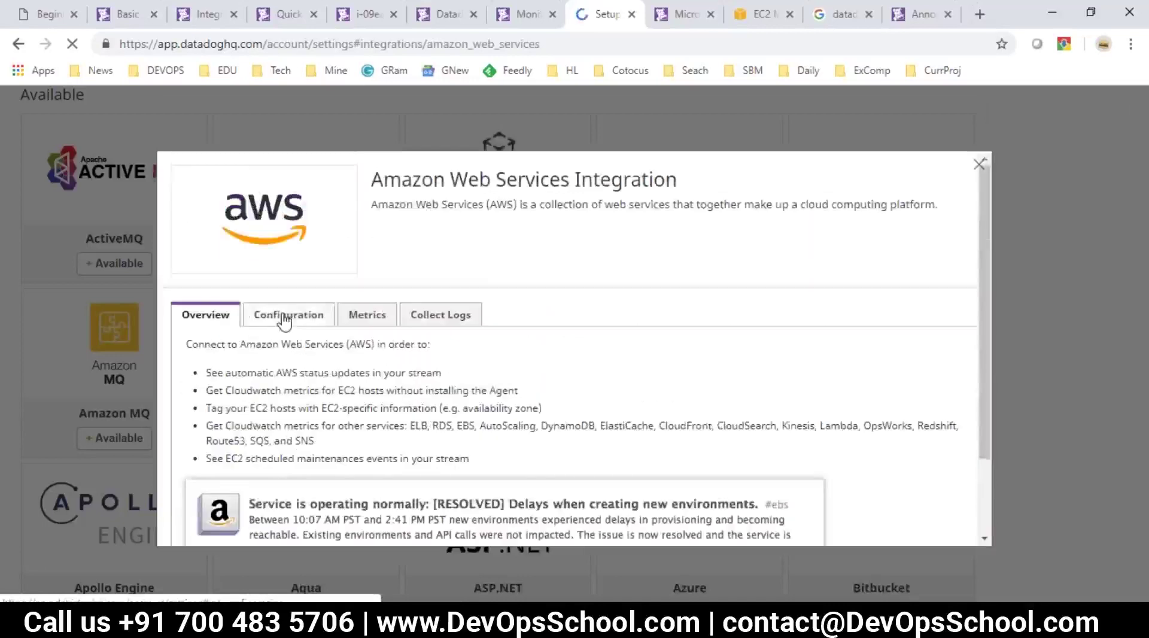
click(284, 322)
click(173, 262)
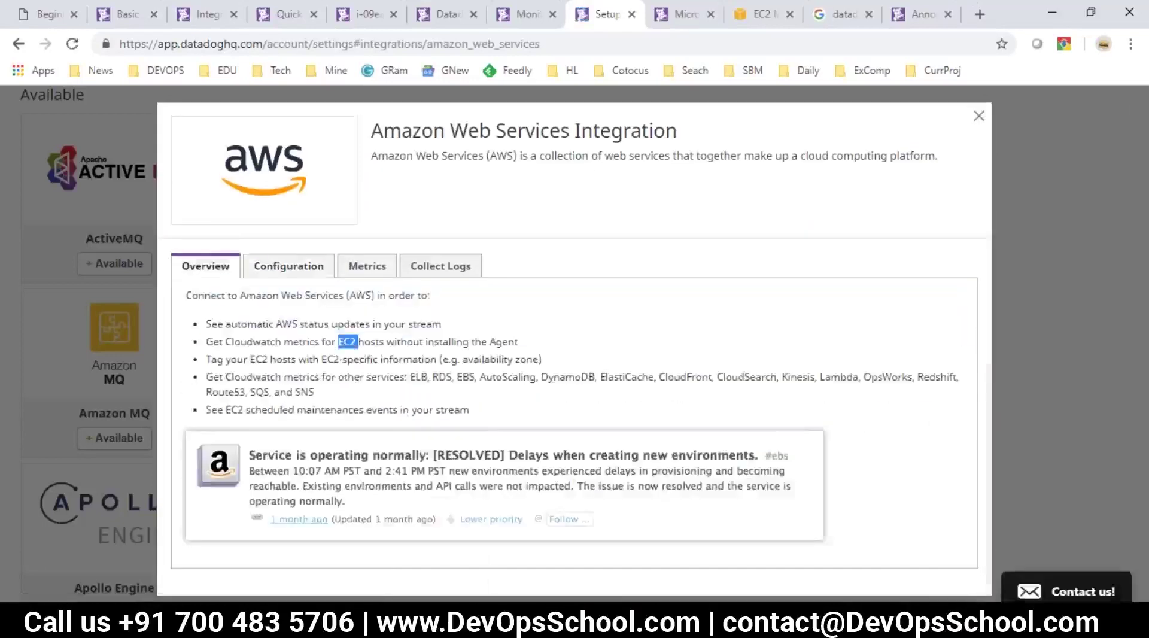
Step: Review the Amazon Web Services configuration, including the per-service metric collection options and the Role Delegation account fields
click(285, 268)
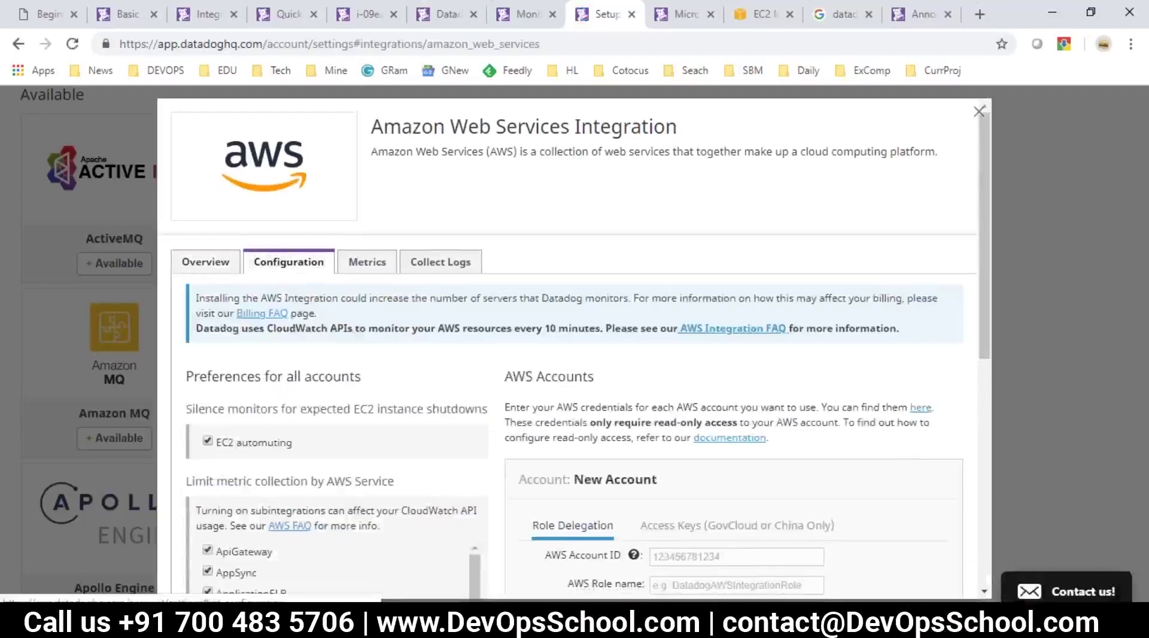
scroll(386, 386, down, 3)
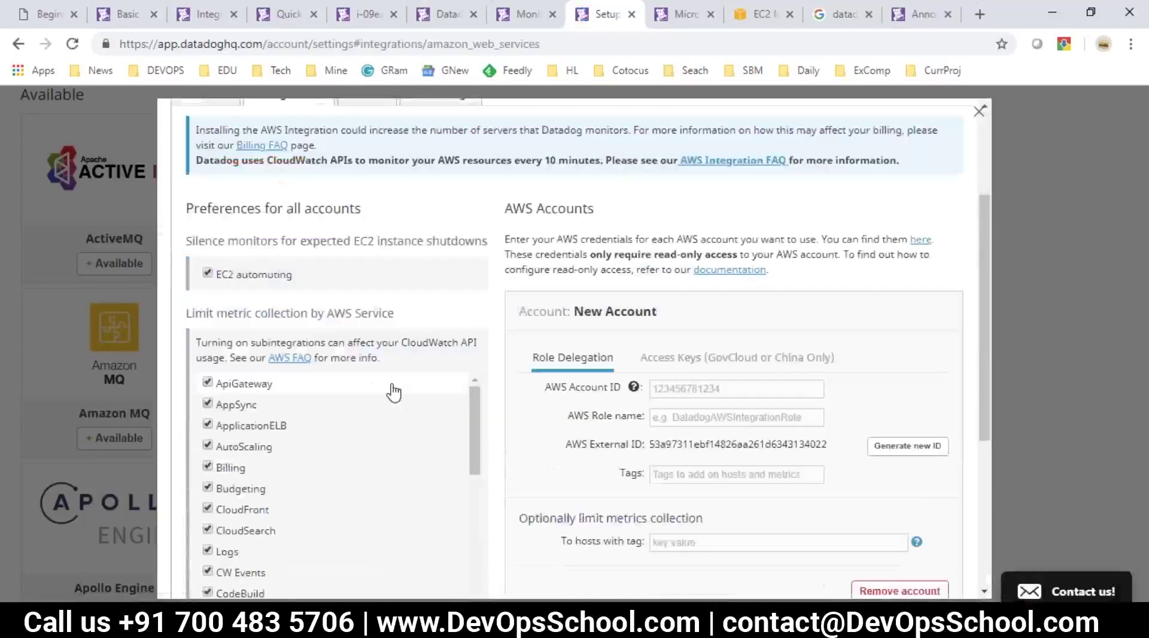
scroll(393, 393, up, 1)
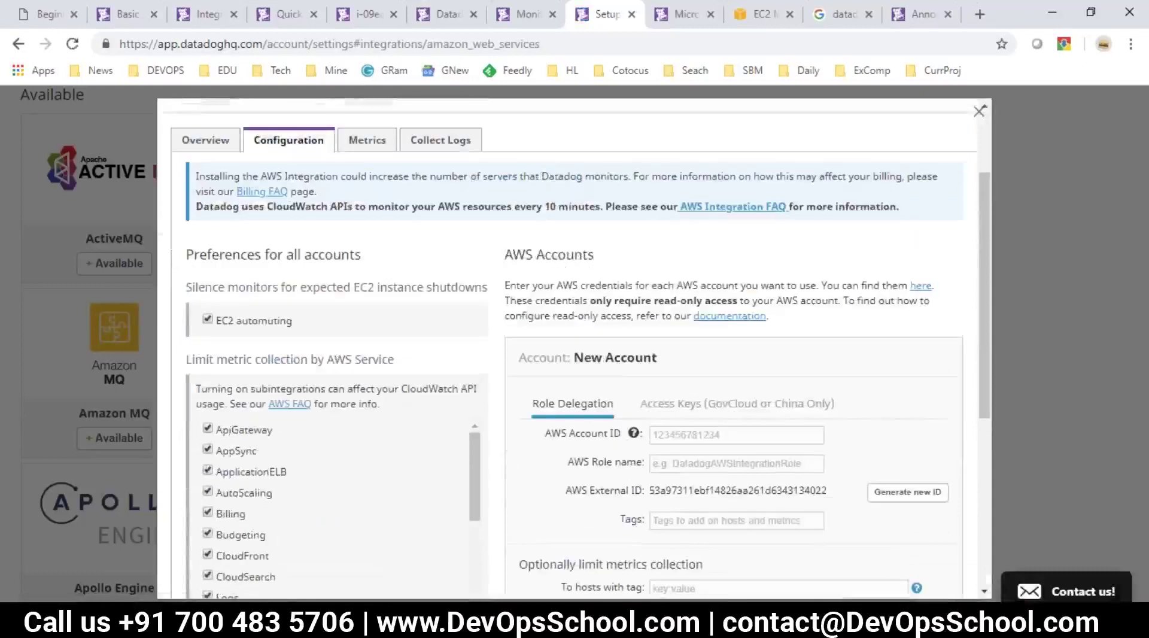
scroll(279, 160, up, 2)
scroll(279, 160, down, 4)
scroll(305, 497, down, 8)
scroll(305, 497, up, 6)
scroll(305, 497, up, 5)
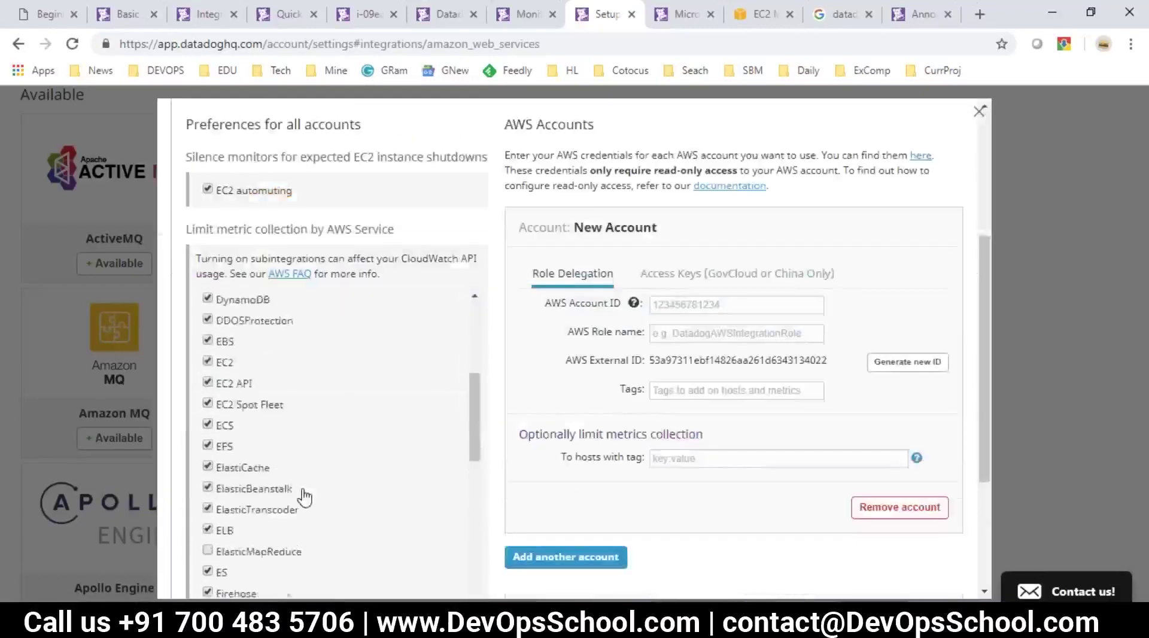
click(707, 333)
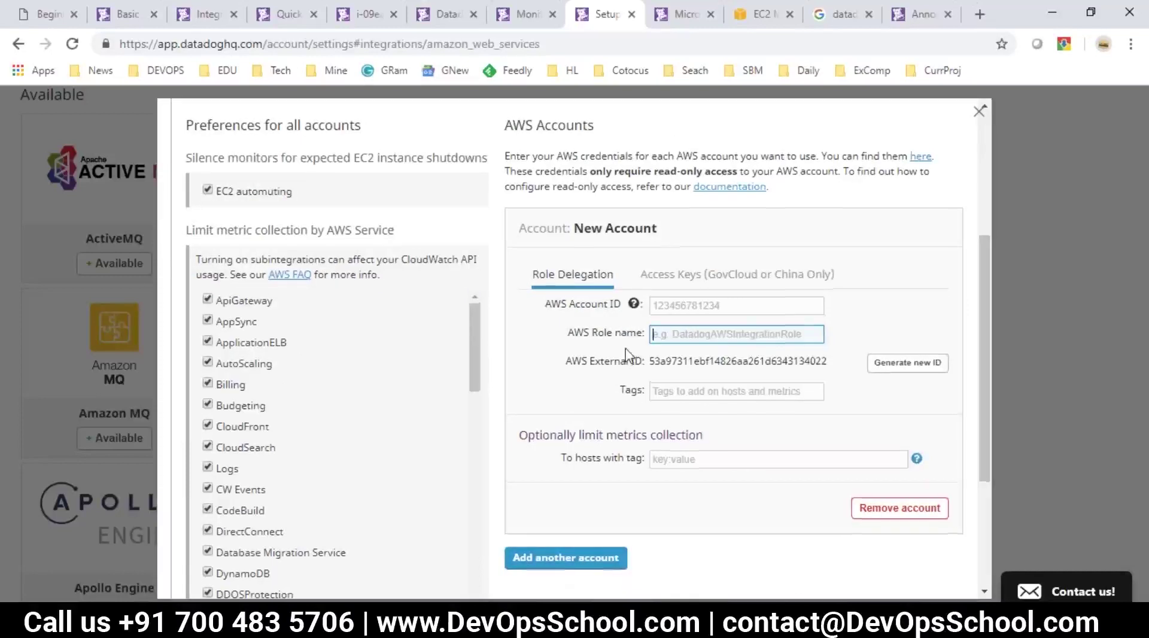
scroll(626, 355, up, 1)
scroll(627, 356, up, 4)
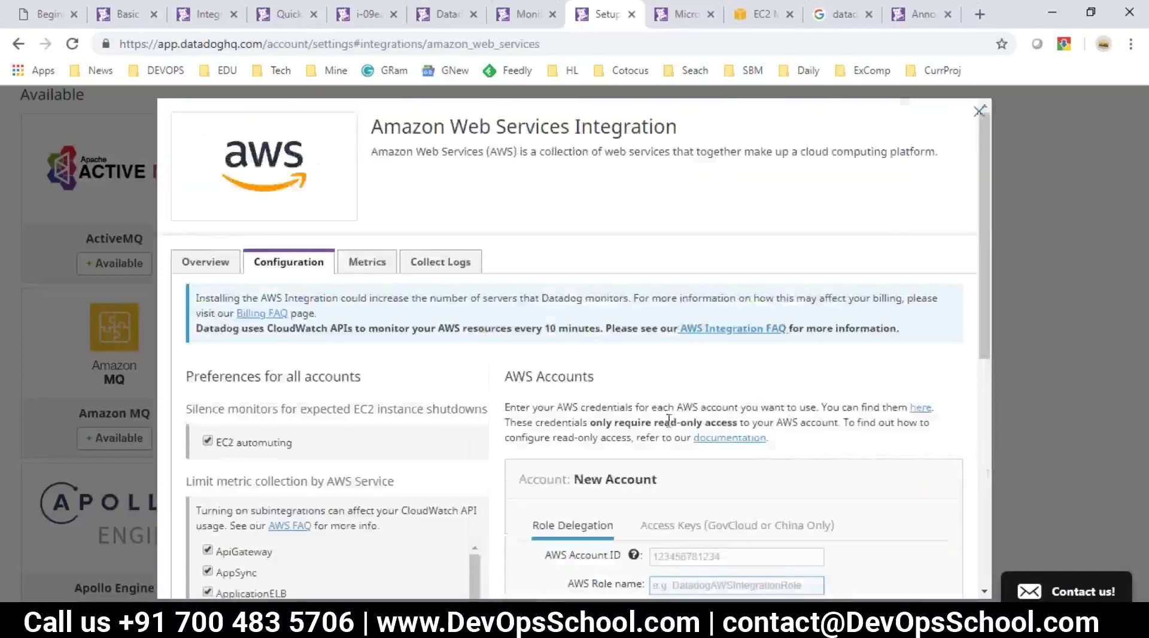
Step: Close the Amazon Web Services integration details and look over the available integrations again
click(978, 114)
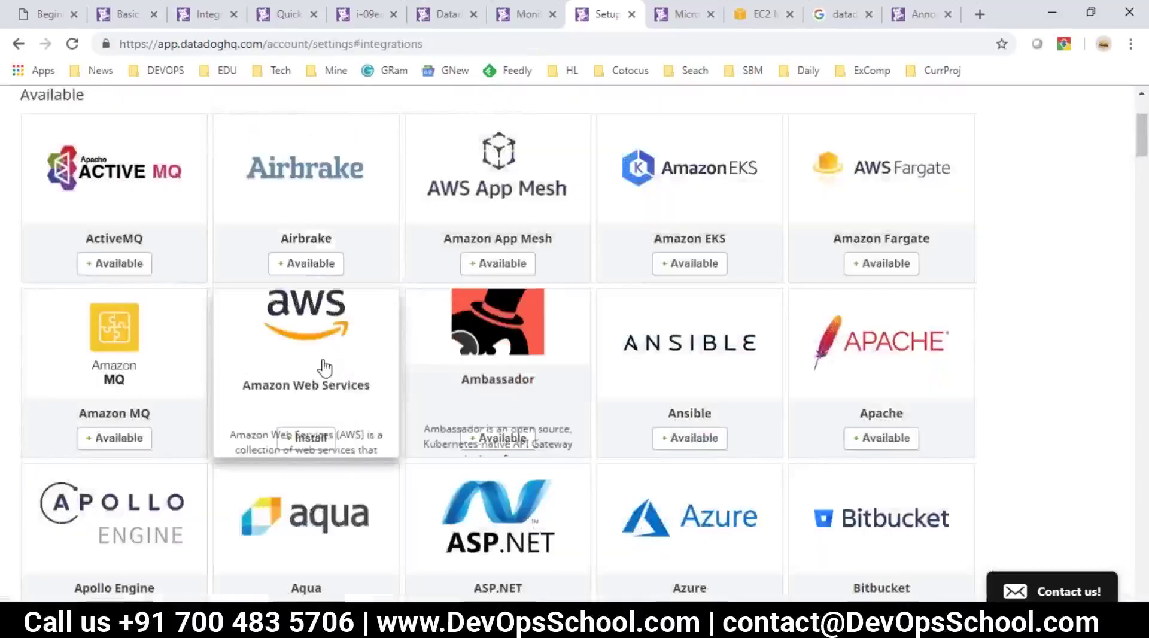
scroll(545, 372, down, 3)
scroll(544, 371, up, 2)
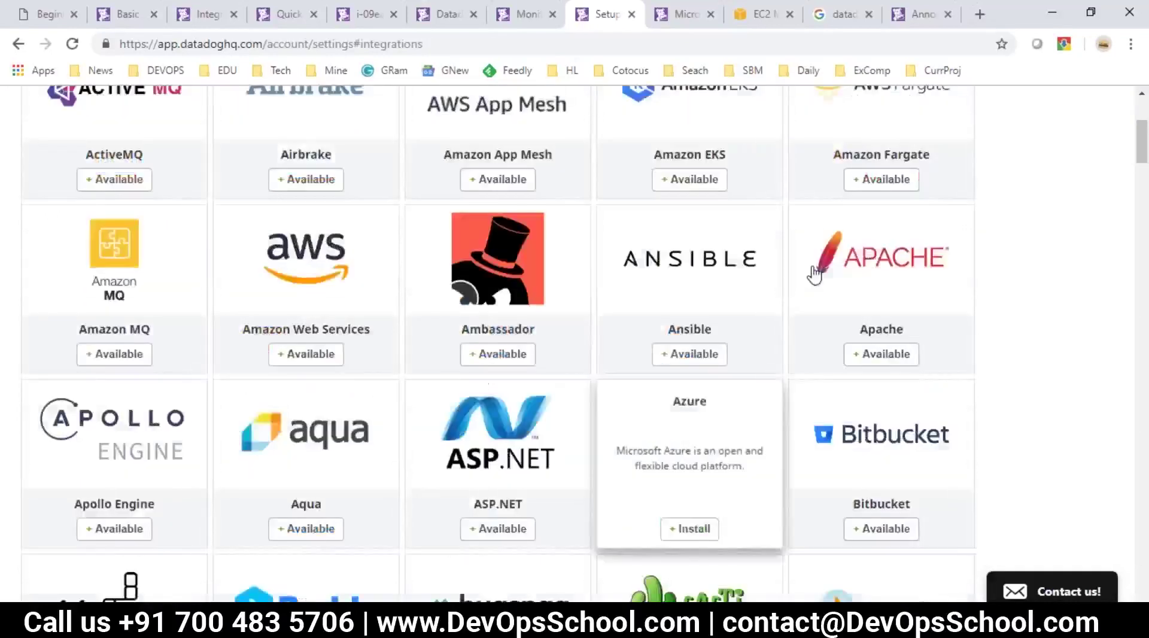
Step: Look further through the catalogue of available integrations and open the Agent installation instructions
scroll(815, 276, up, 2)
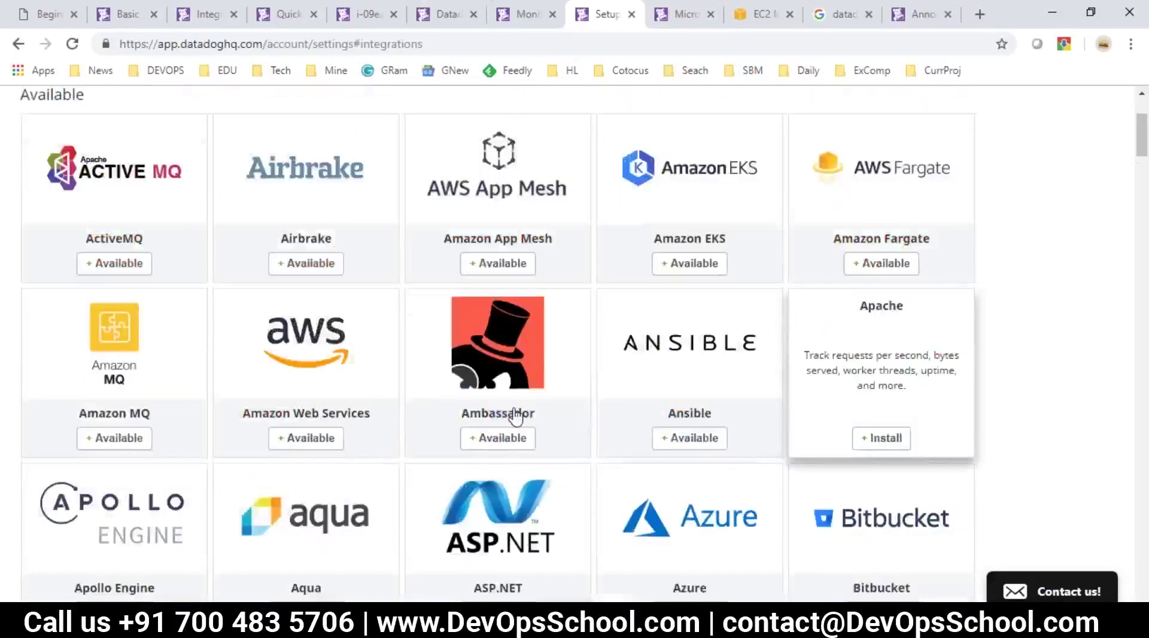
scroll(503, 415, down, 4)
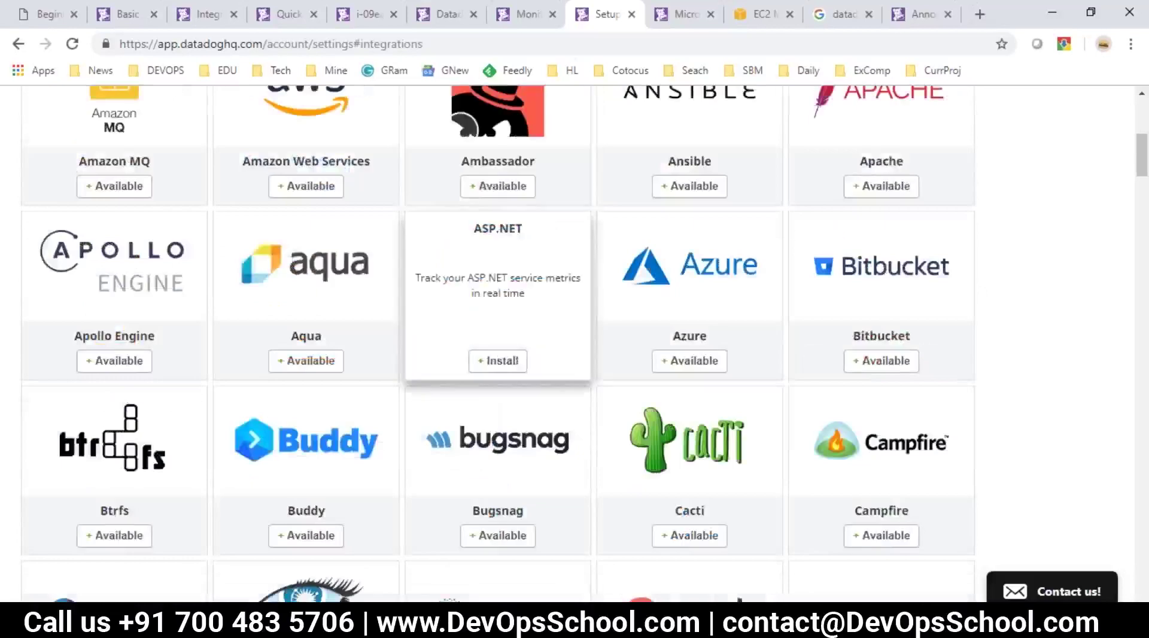
scroll(875, 336, down, 10)
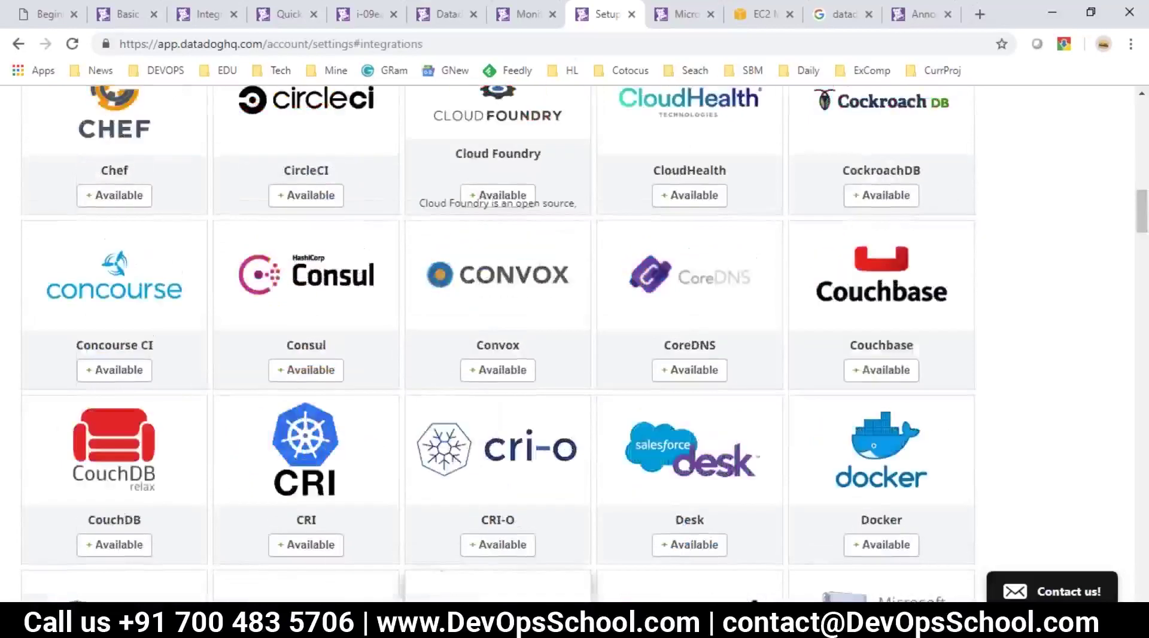
scroll(547, 393, up, 20)
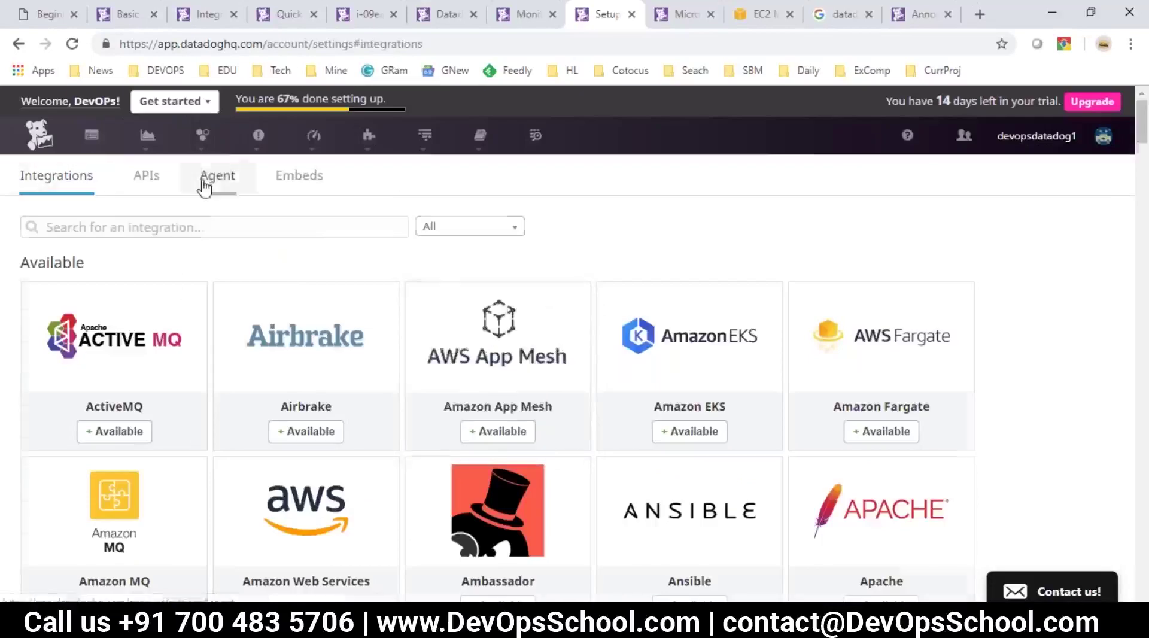
click(204, 185)
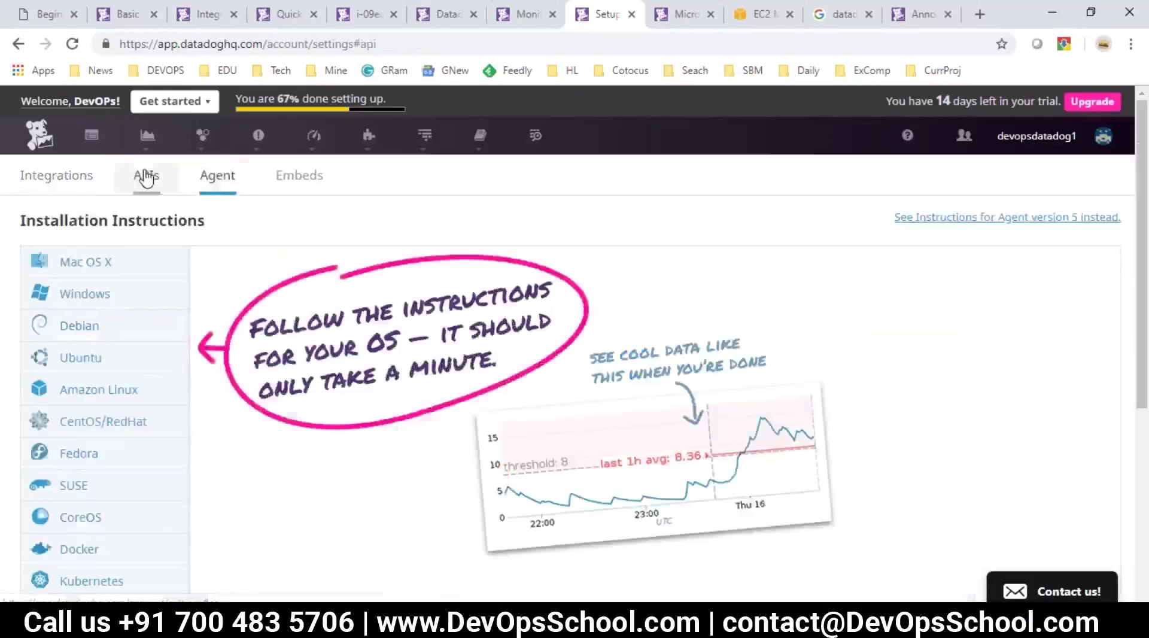
Step: Open the API settings and review the API Keys, Application Keys and Events API Emails sections, highlighting the existing API key
click(147, 174)
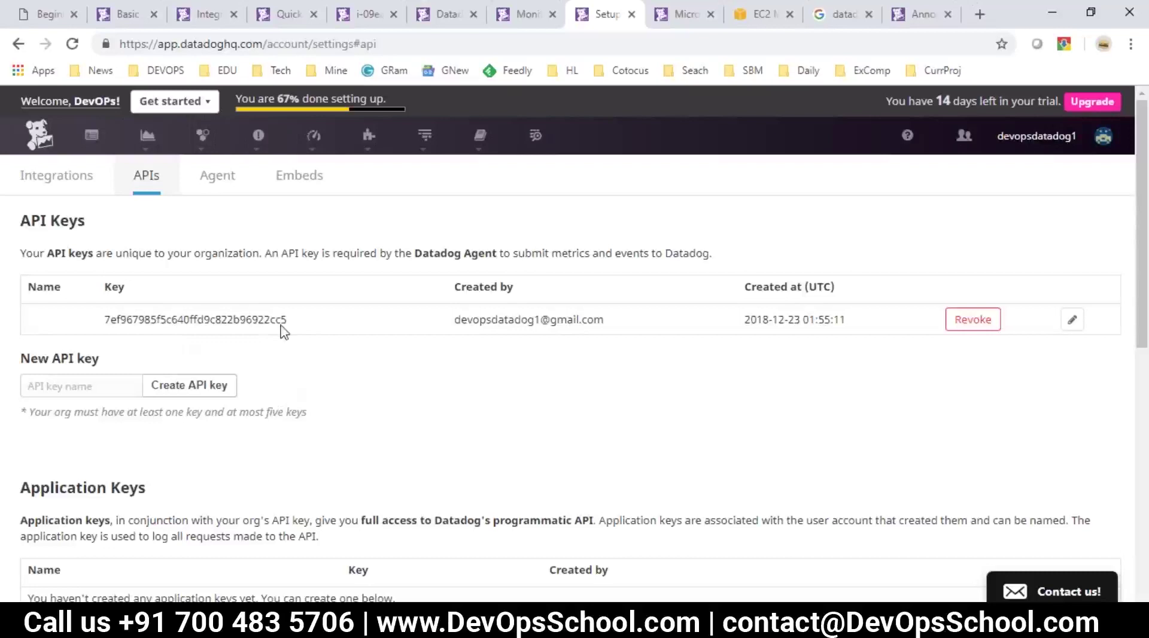
drag(287, 322, 102, 320)
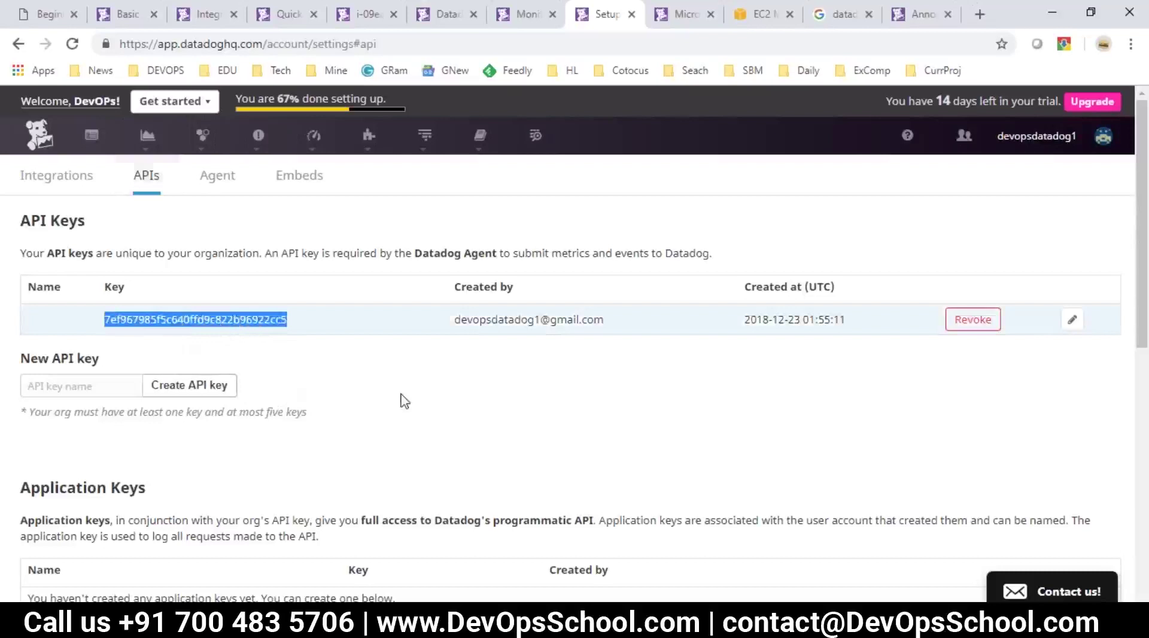
scroll(404, 399, down, 4)
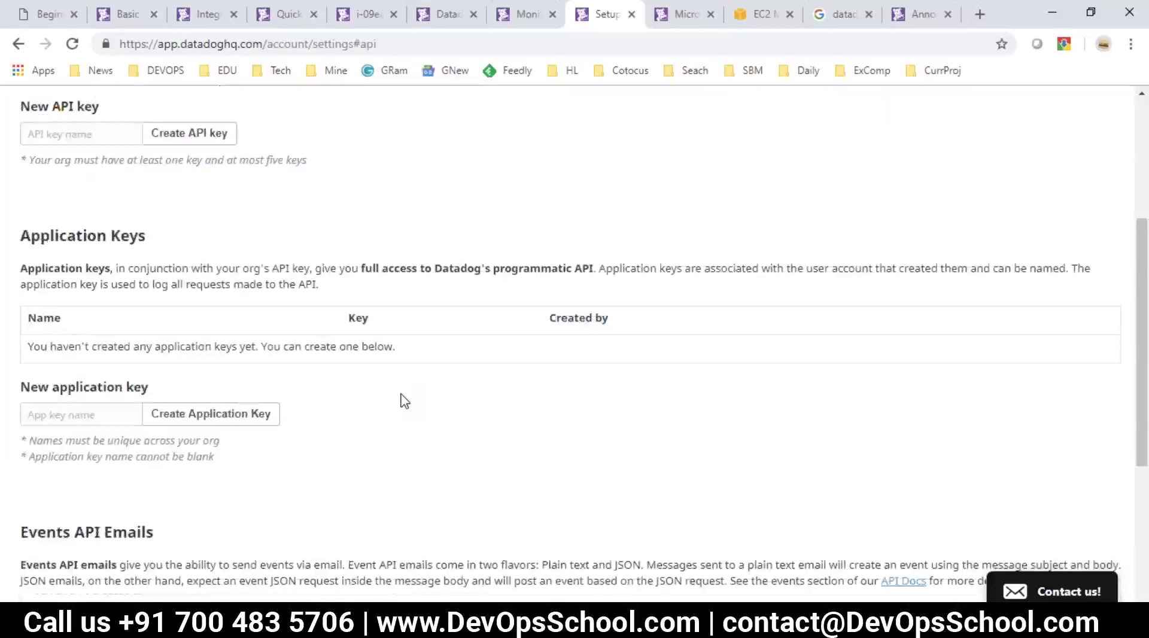
scroll(405, 400, down, 5)
scroll(567, 344, up, 9)
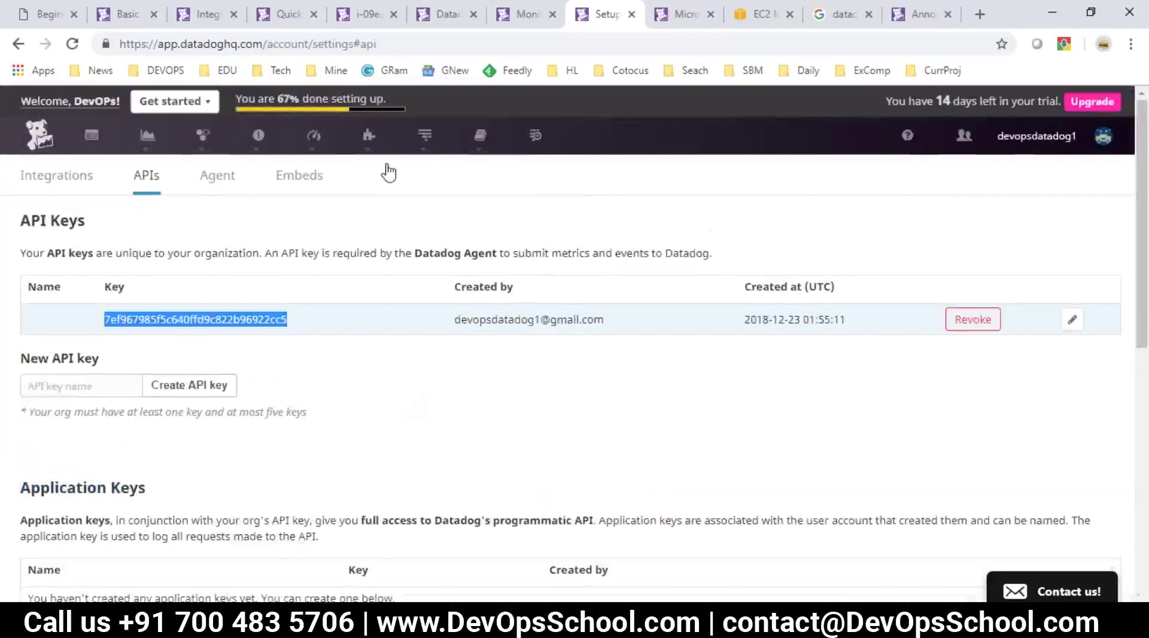
Step: Open the APM introduction page
mouse_move(425, 135)
click(437, 203)
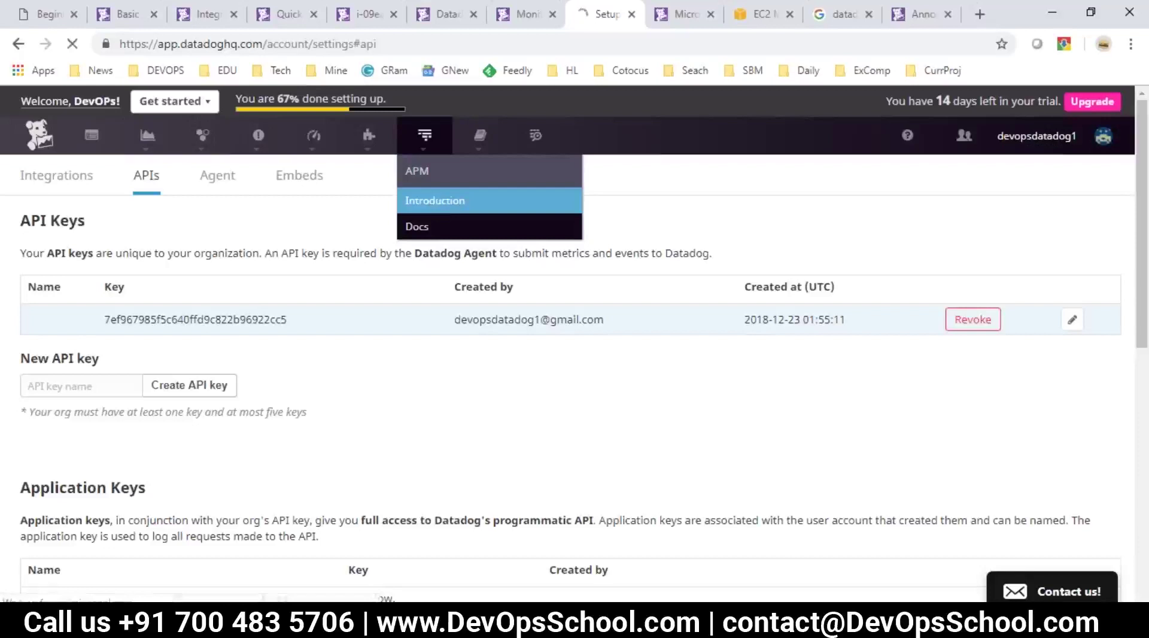